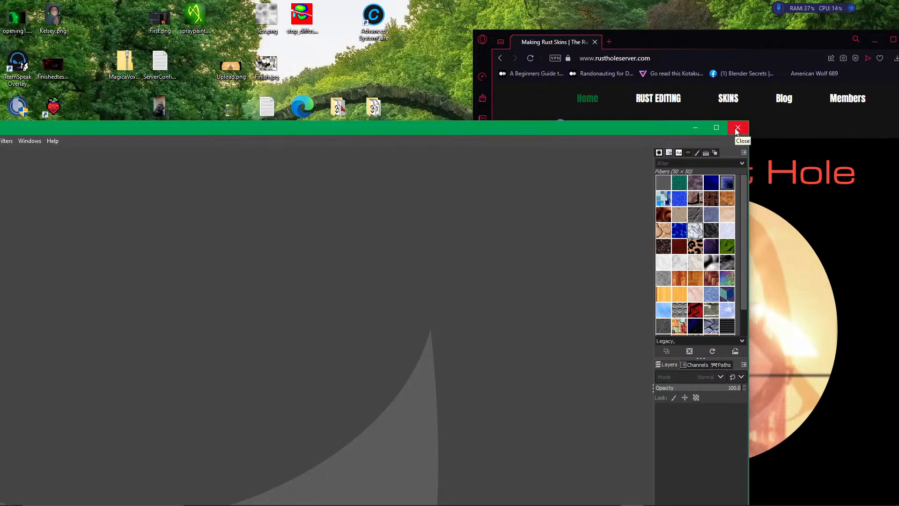
Minimize the image editor window and open Nerd2.jpg from the desktop for viewing.
left_click(695, 127)
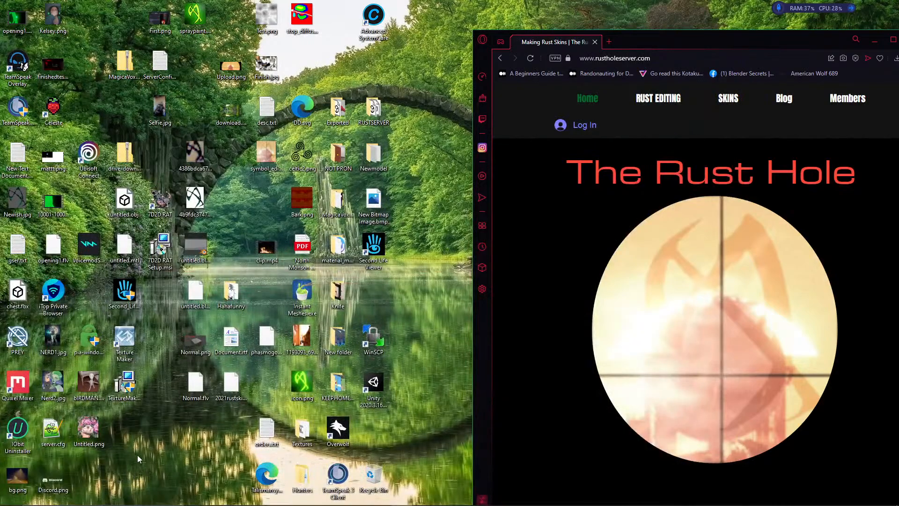
double_click(53, 385)
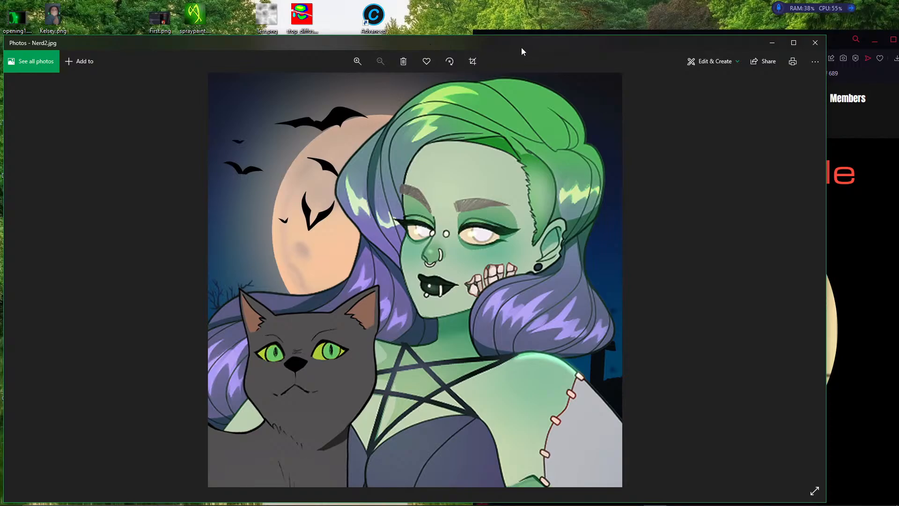
left_click_drag(521, 47, 538, 22)
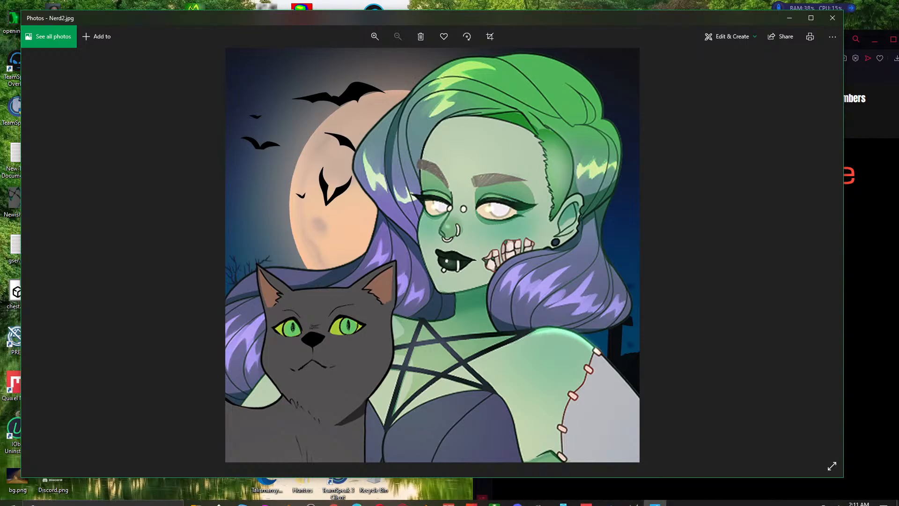
Switch to Steam and open the Community Hub of Rust.
mouse_move(609, 497)
left_click(606, 468)
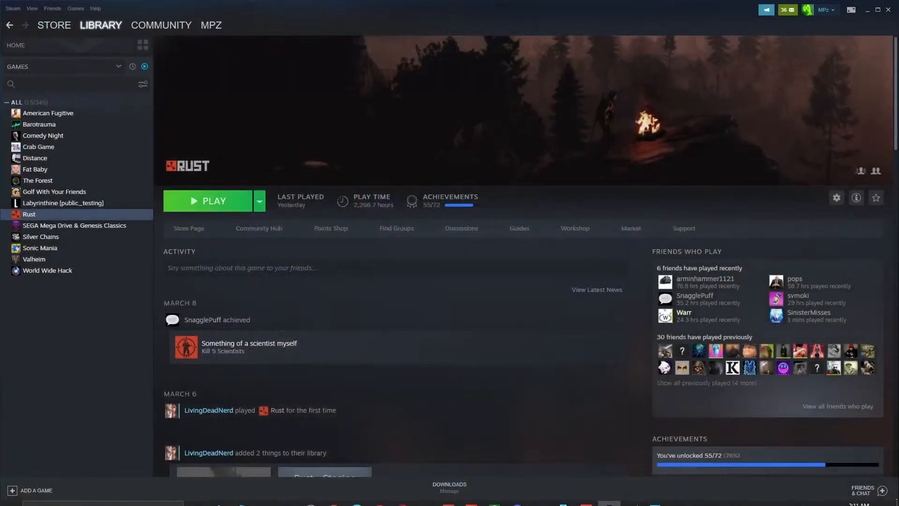
left_click(247, 237)
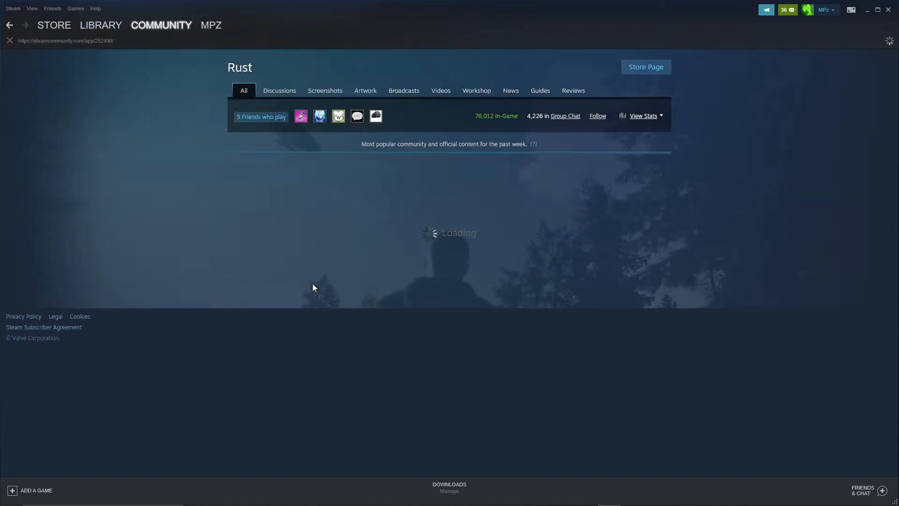
Skim the popular community content for Rust and open the game's Workshop.
scroll(377, 268, "down", 3)
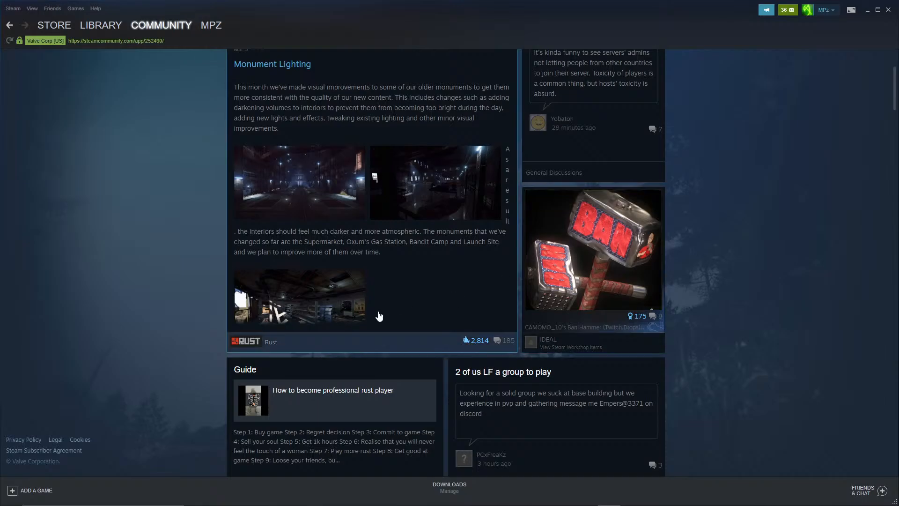
scroll(370, 313, "down", 7)
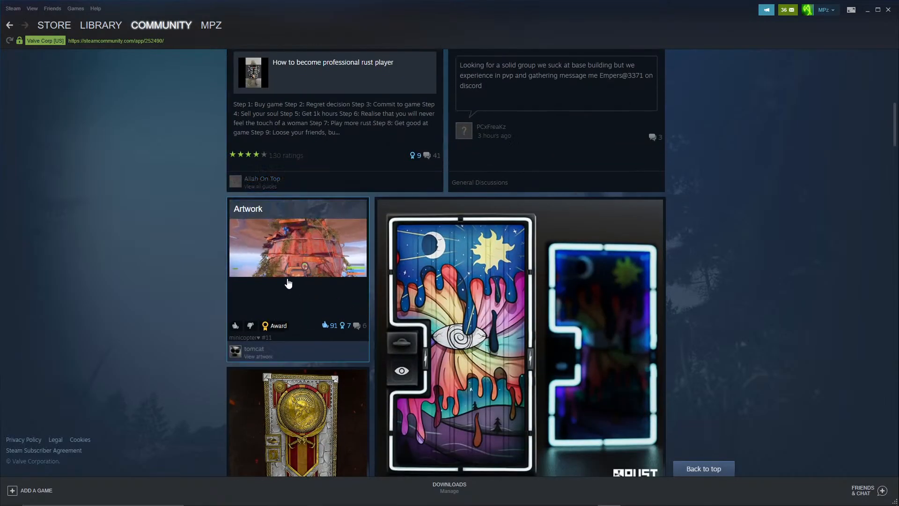
scroll(471, 381, "down", 4)
scroll(472, 382, "down", 5)
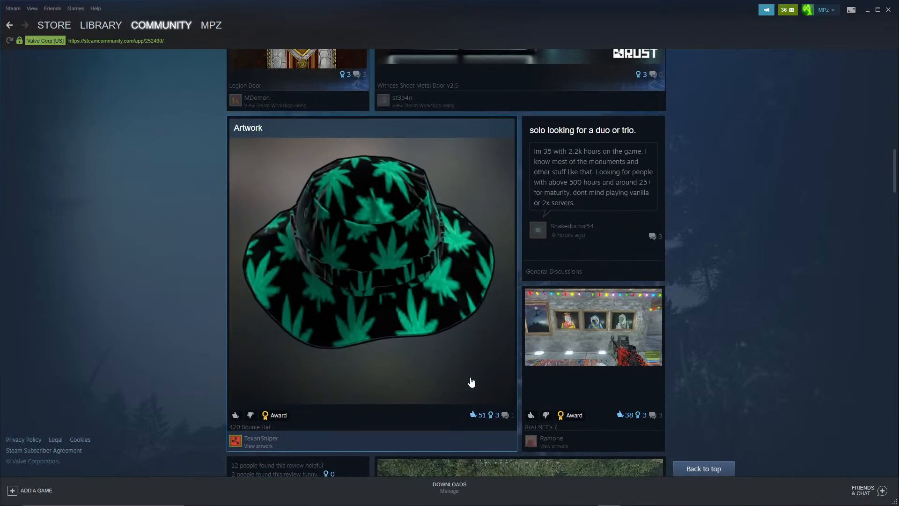
scroll(472, 382, "up", 16)
scroll(596, 347, "up", 2)
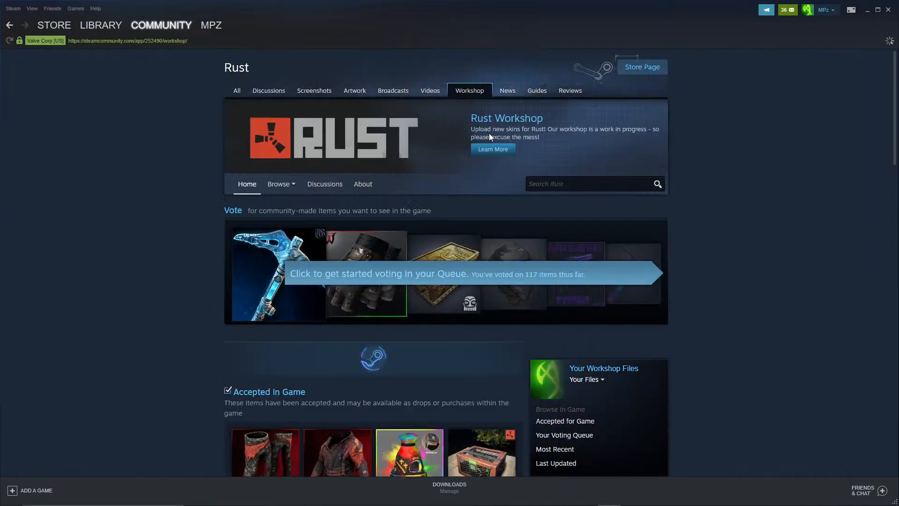
Look through the Rust Workshop home page, from the voting queue to the accepted items and friends' favorites.
scroll(438, 302, "down", 2)
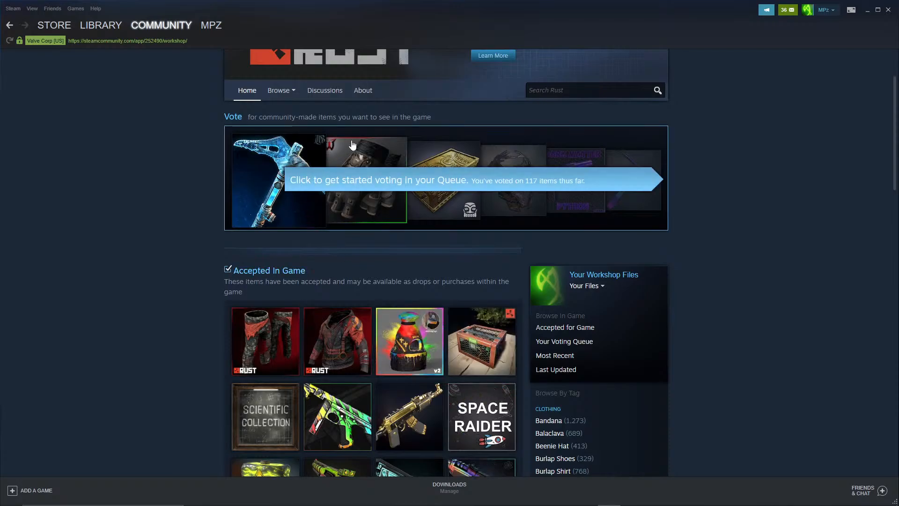
scroll(430, 224, "up", 1)
scroll(430, 225, "up", 2)
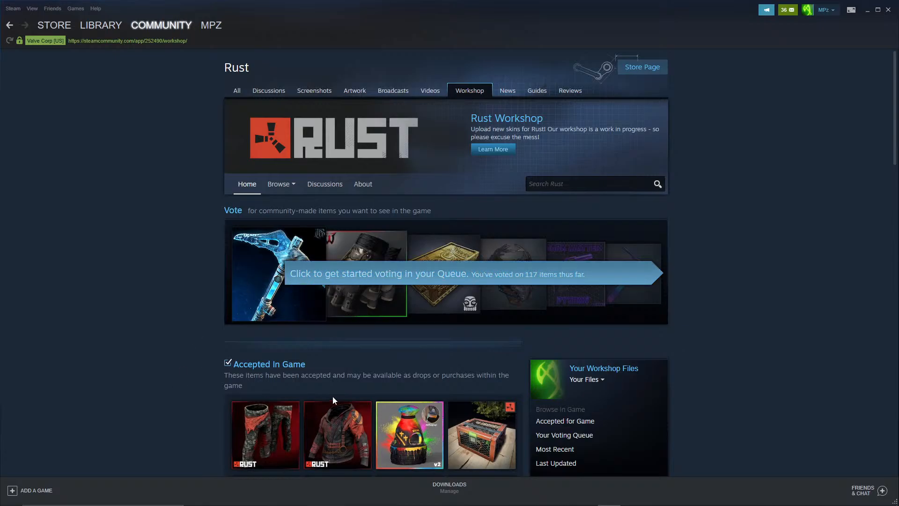
scroll(361, 394, "down", 5)
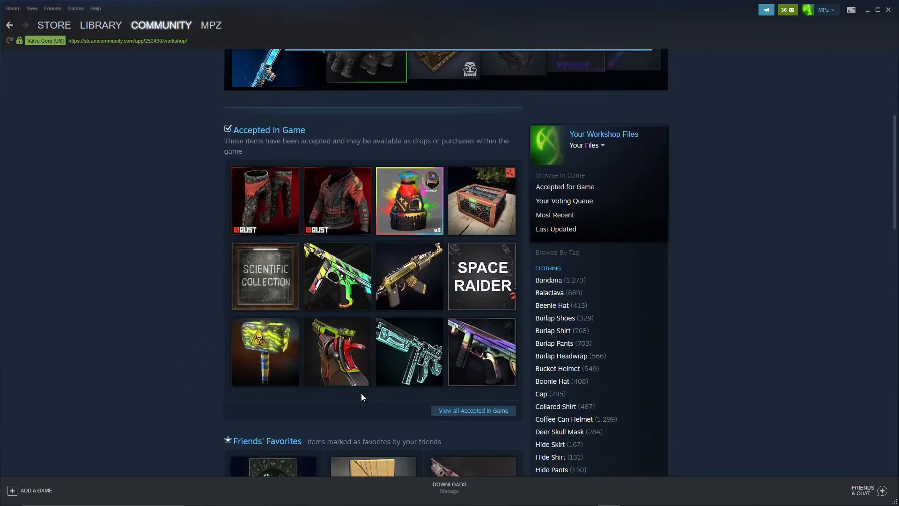
scroll(361, 395, "up", 5)
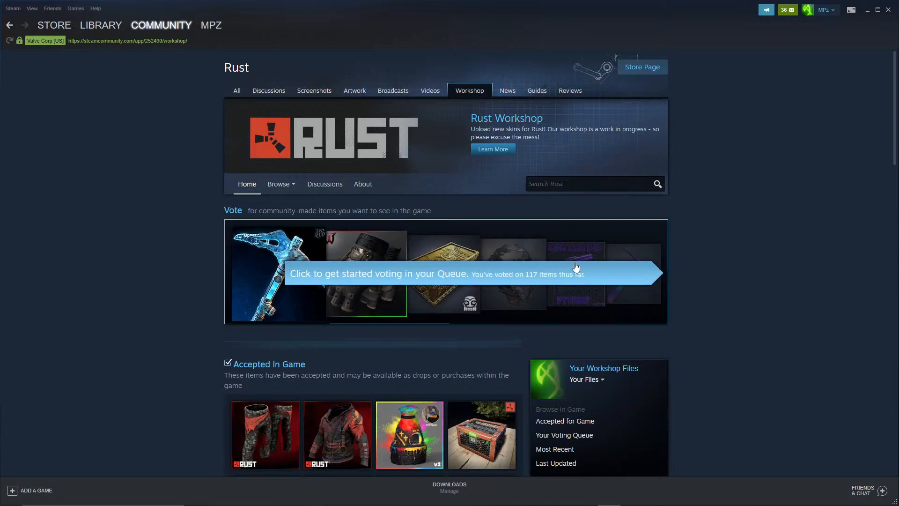
scroll(596, 351, "down", 5)
scroll(595, 347, "down", 5)
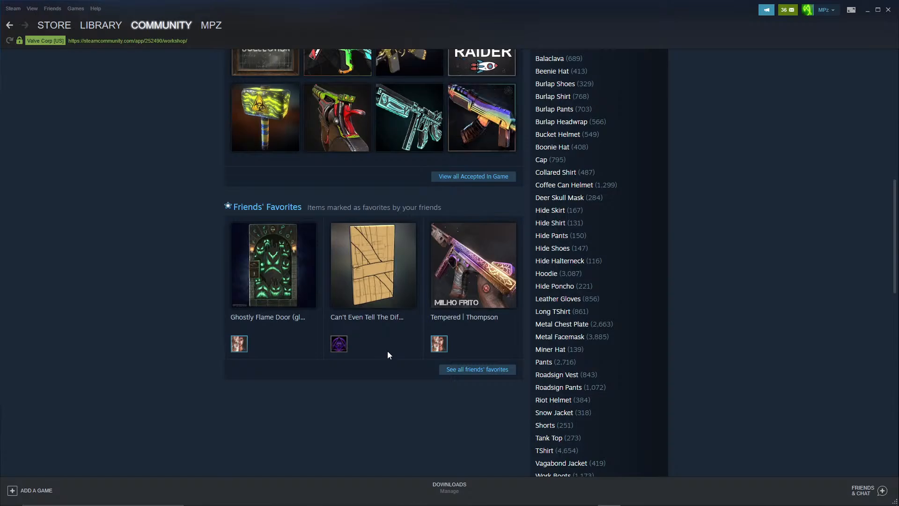
View the "Can't Even Tell The Difference" door skin and the Cargo Heli Collection, returning to the Workshop home page after each.
left_click(372, 266)
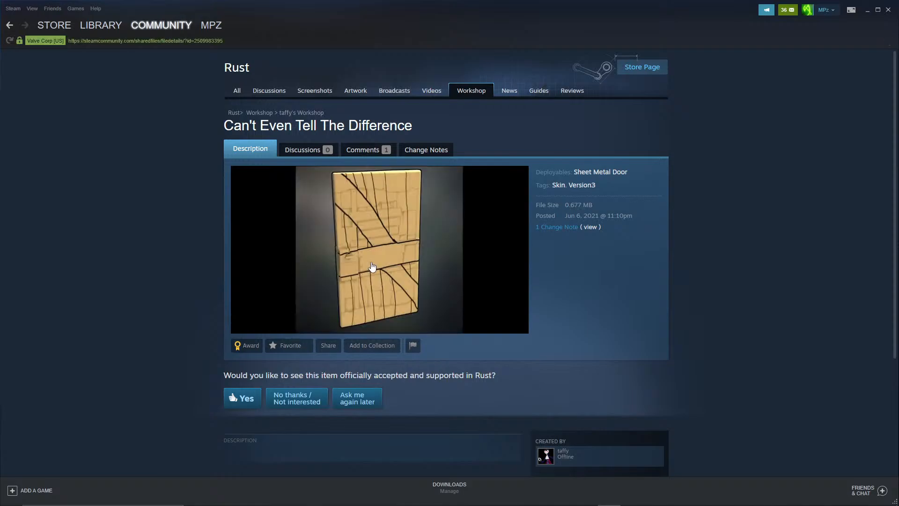
left_click(9, 25)
scroll(374, 201, "up", 5)
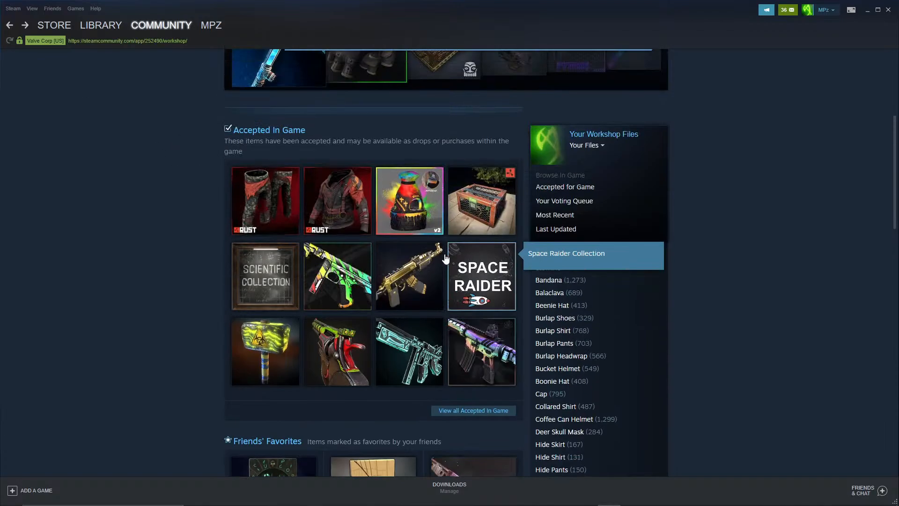
left_click(460, 207)
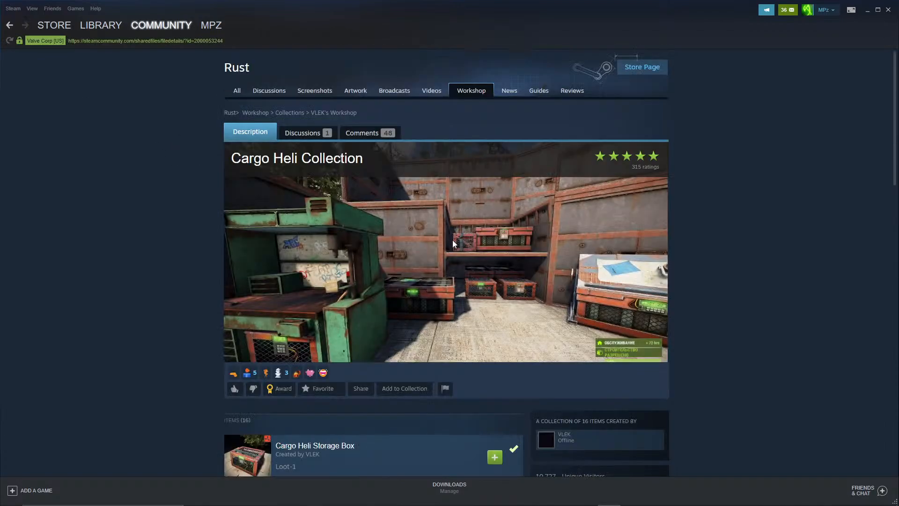
left_click(12, 25)
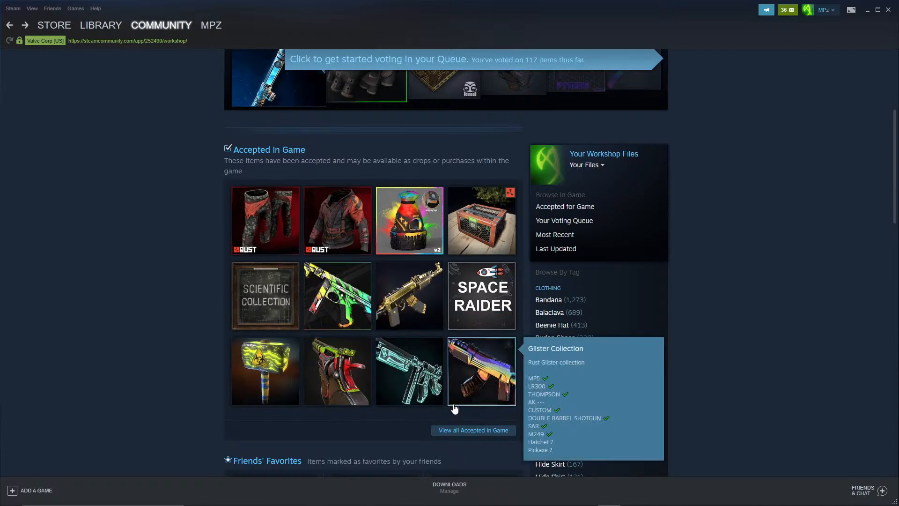
Open the full list of Workshop items accepted in game and examine the skins and item tags on its first page.
left_click(478, 431)
scroll(359, 296, "down", 5)
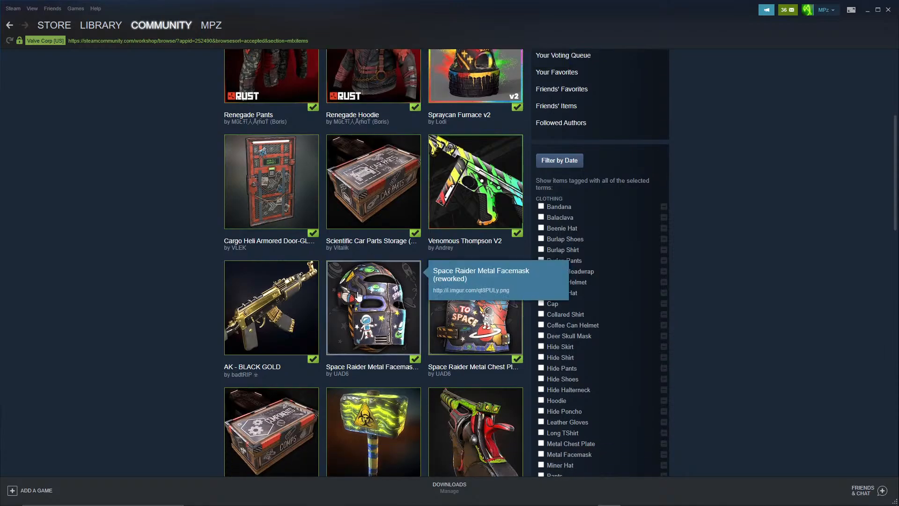
scroll(359, 296, "down", 2)
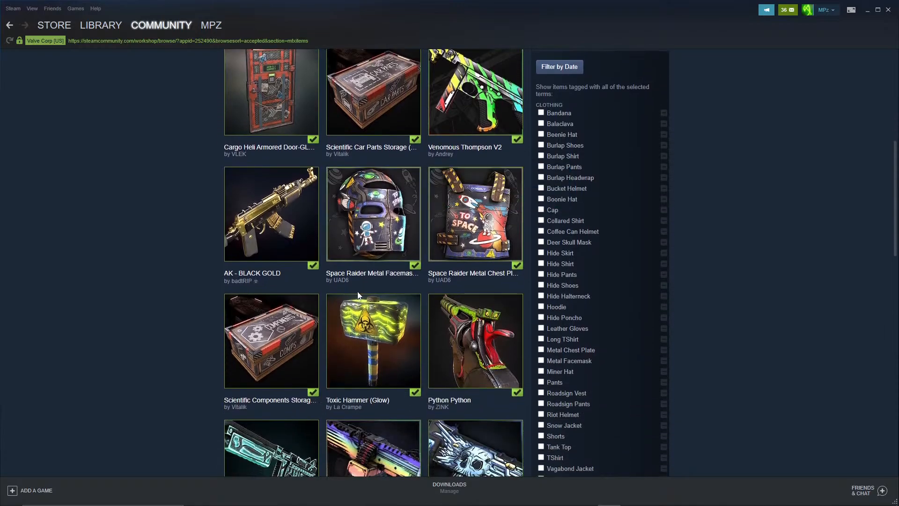
scroll(358, 295, "down", 7)
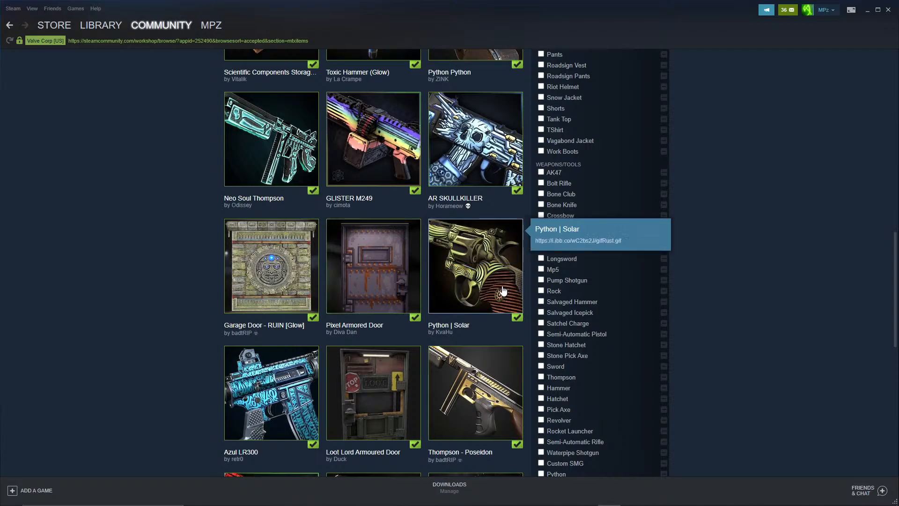
scroll(421, 333, "down", 4)
scroll(419, 341, "down", 5)
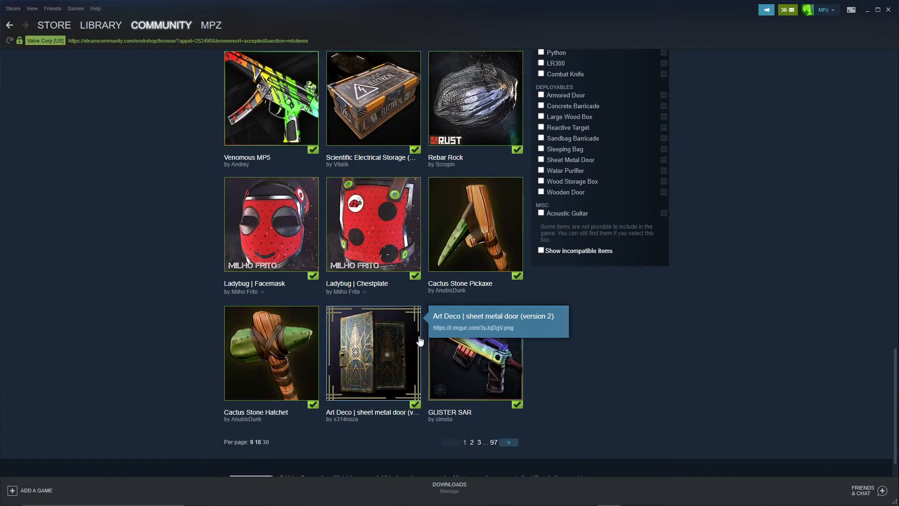
scroll(420, 341, "down", 1)
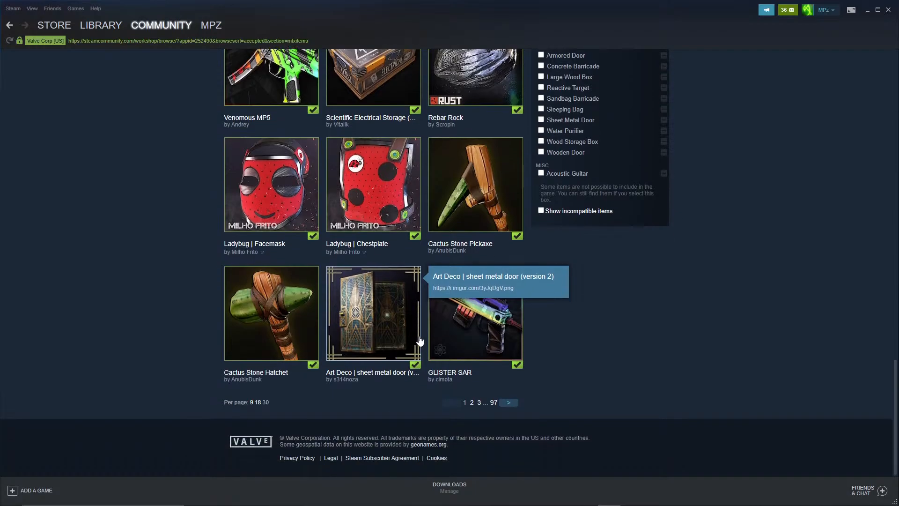
scroll(419, 341, "up", 10)
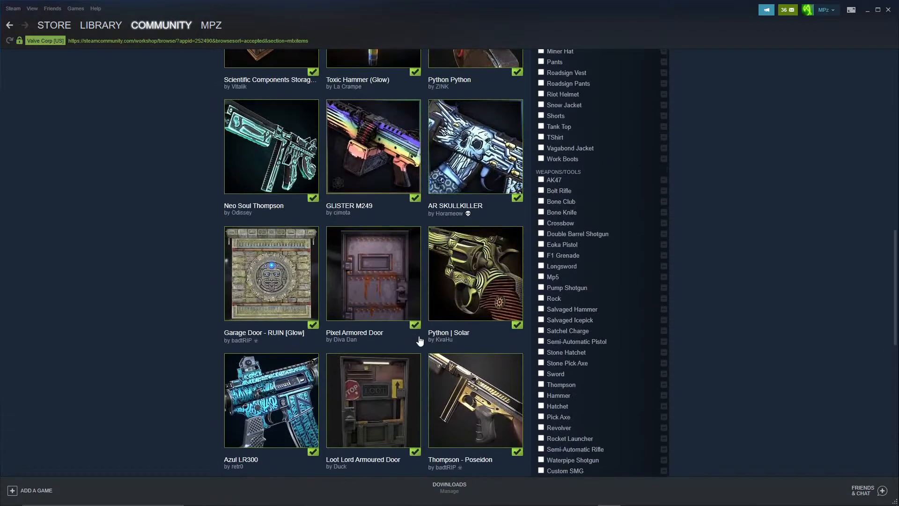
scroll(420, 341, "up", 10)
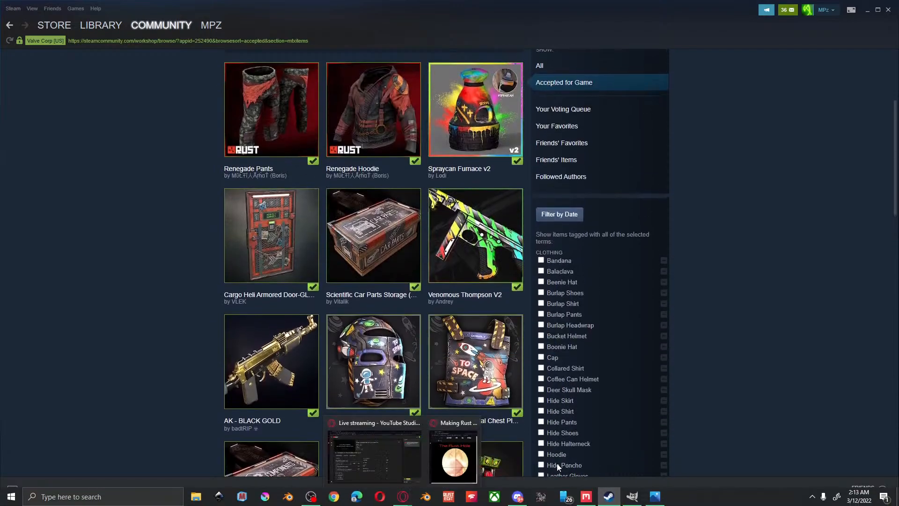
scroll(376, 291, "up", 4)
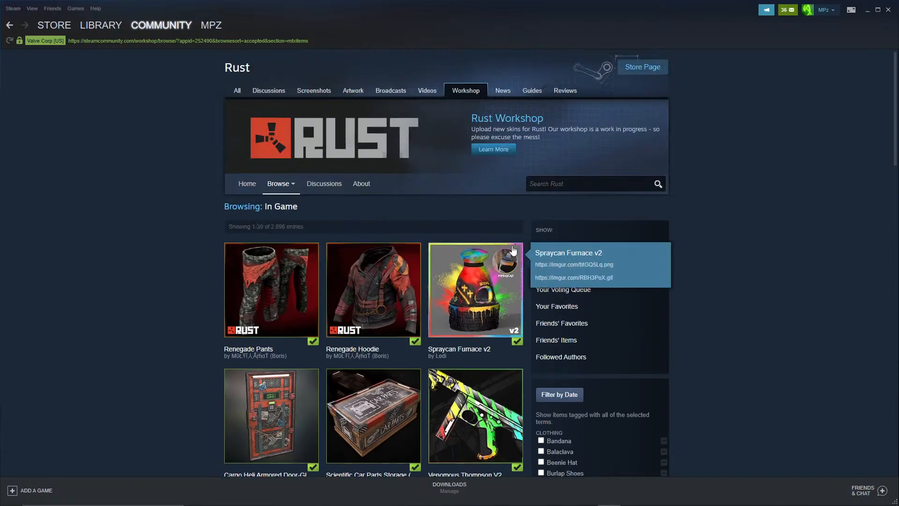
scroll(476, 355, "down", 4)
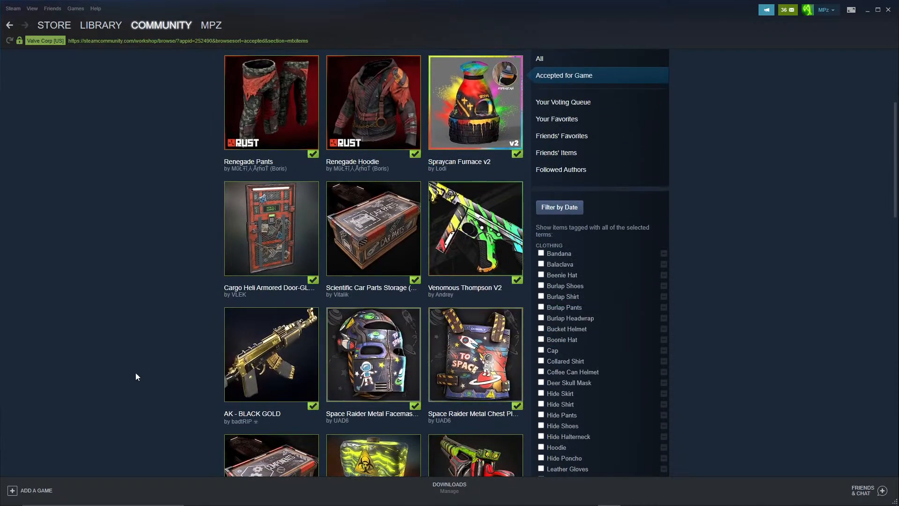
scroll(136, 377, "up", 4)
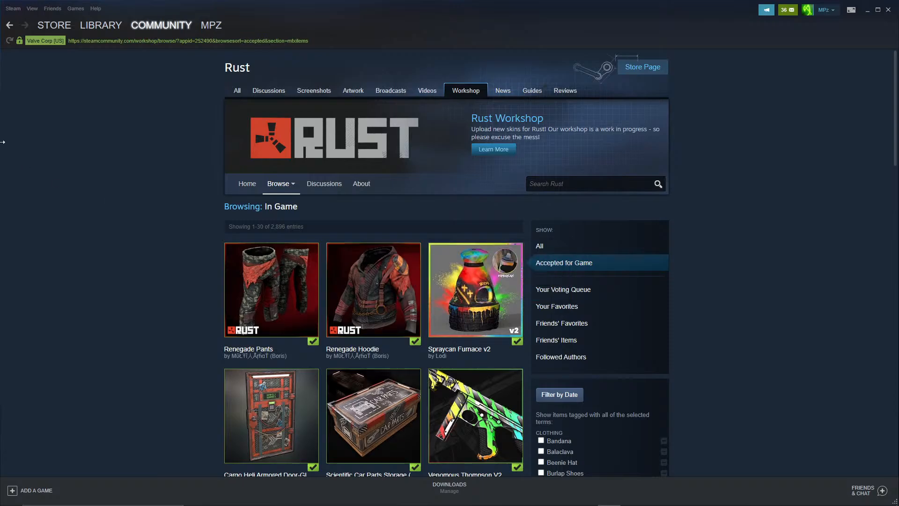
Search the Steam store for "substance" and view the Substance 3D Painter 2022 page down to its purchase section.
left_click(55, 25)
mouse_move(100, 30)
mouse_move(48, 33)
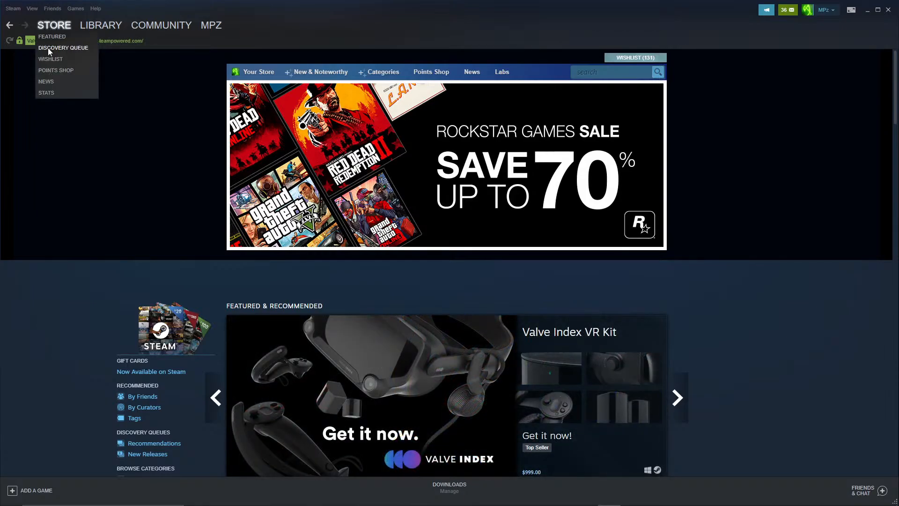
left_click(61, 31)
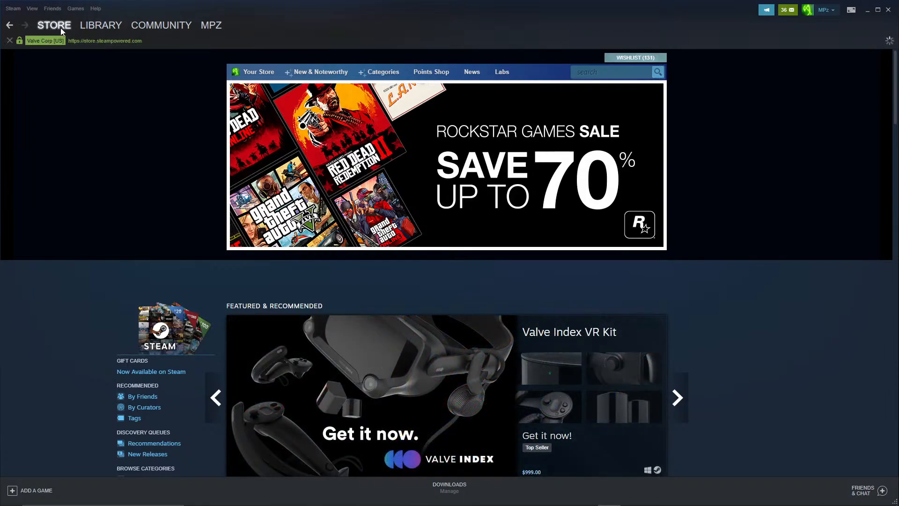
left_click(599, 70)
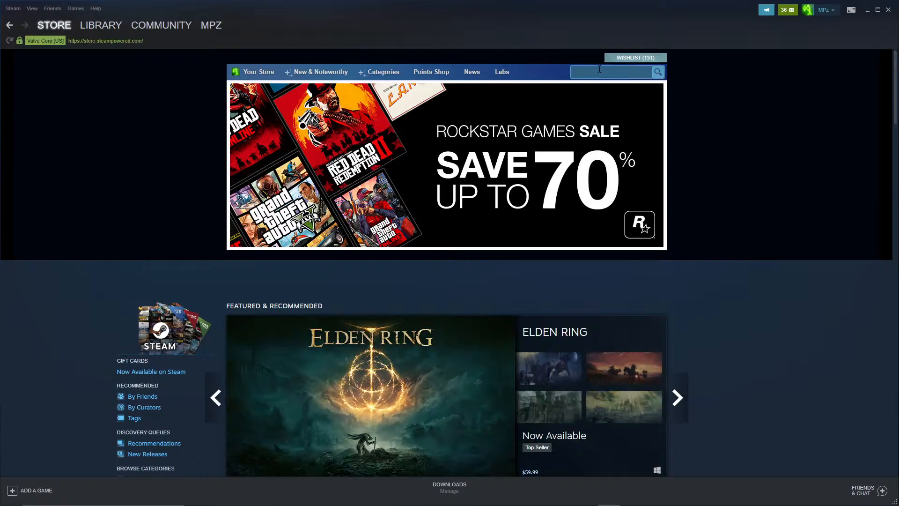
type("substance")
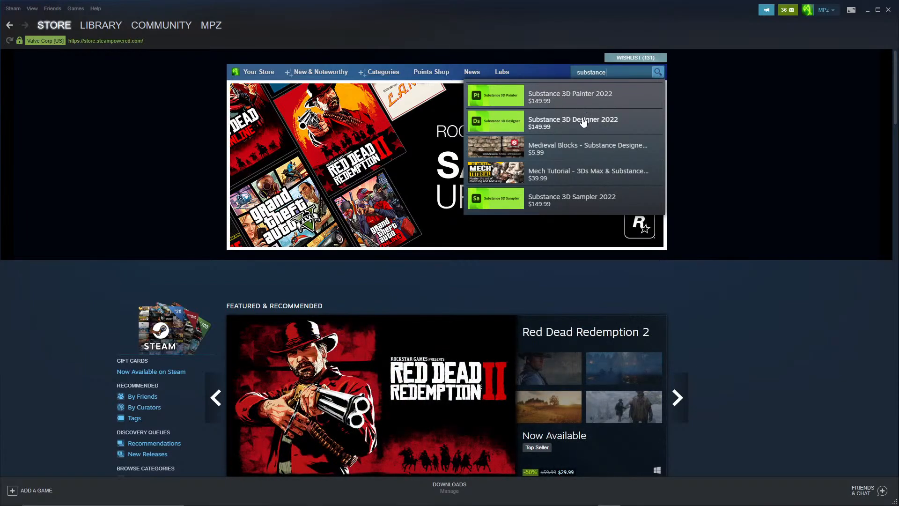
left_click(580, 97)
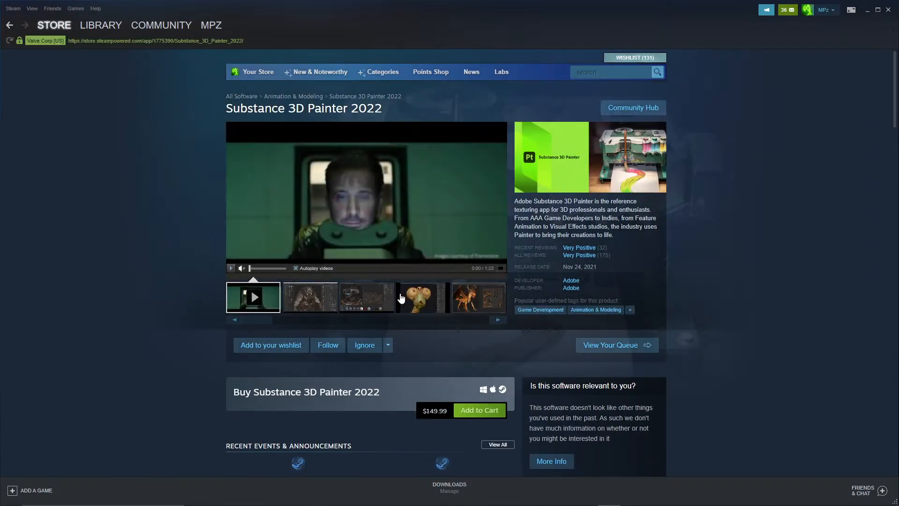
scroll(401, 298, "down", 3)
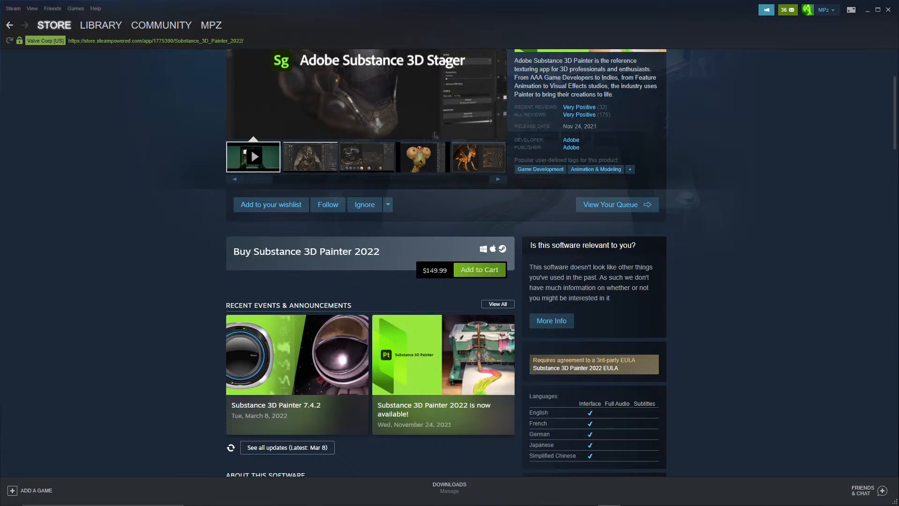
scroll(473, 277, "down", 1)
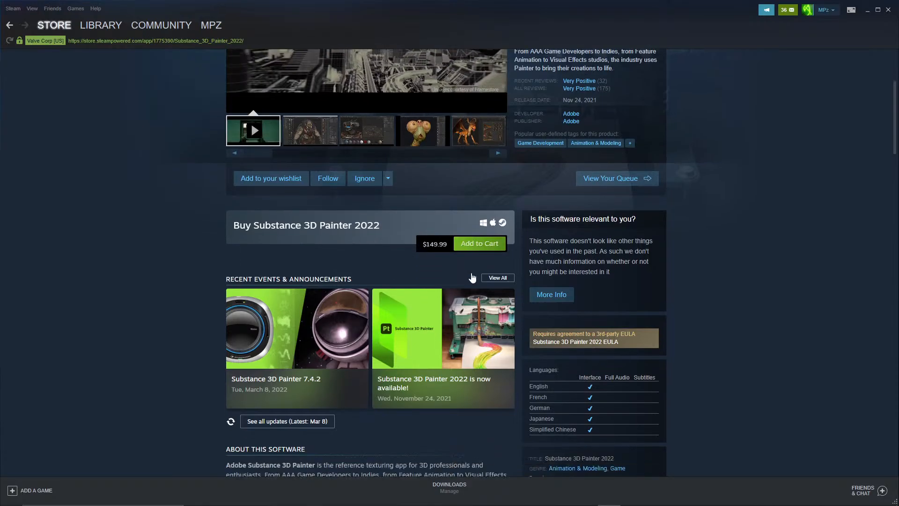
Read the Substance 3D Painter 2022 store page, highlighting the note about free Steam updates up to the end of 2022.
scroll(472, 278, "down", 3)
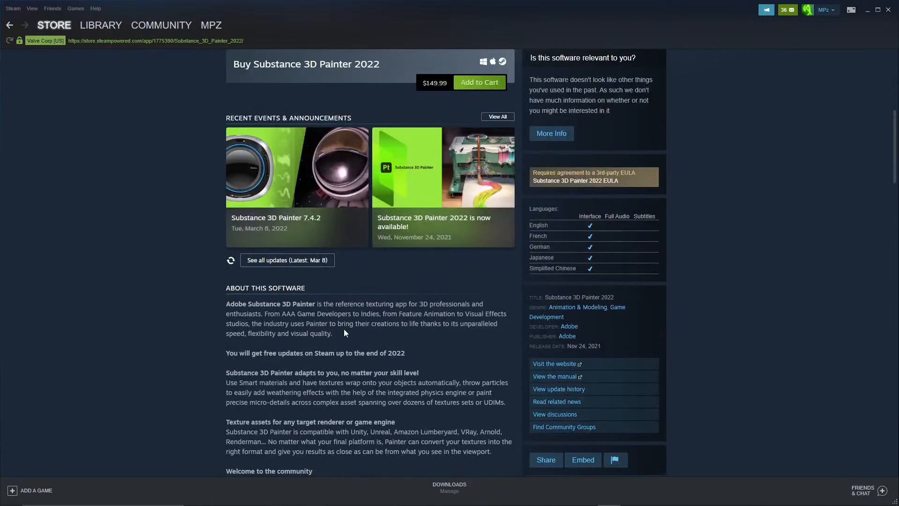
left_click_drag(277, 352, 420, 356)
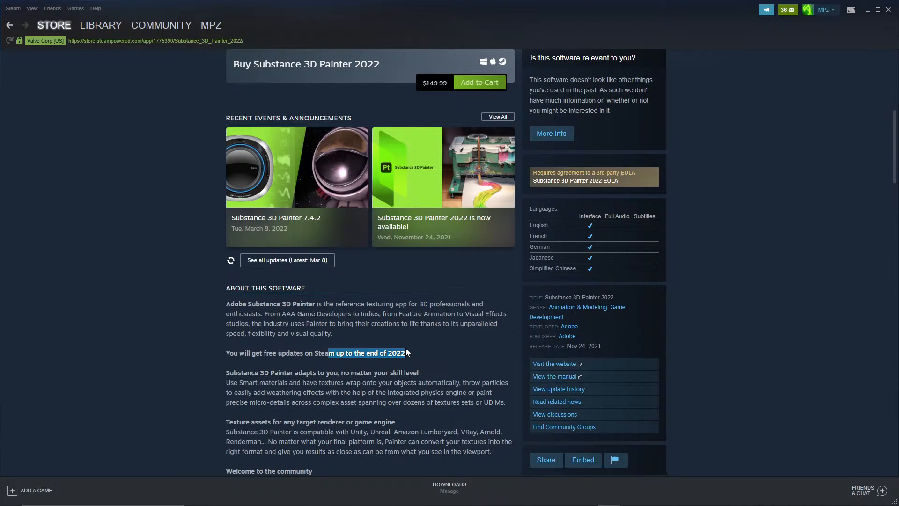
left_click(387, 351)
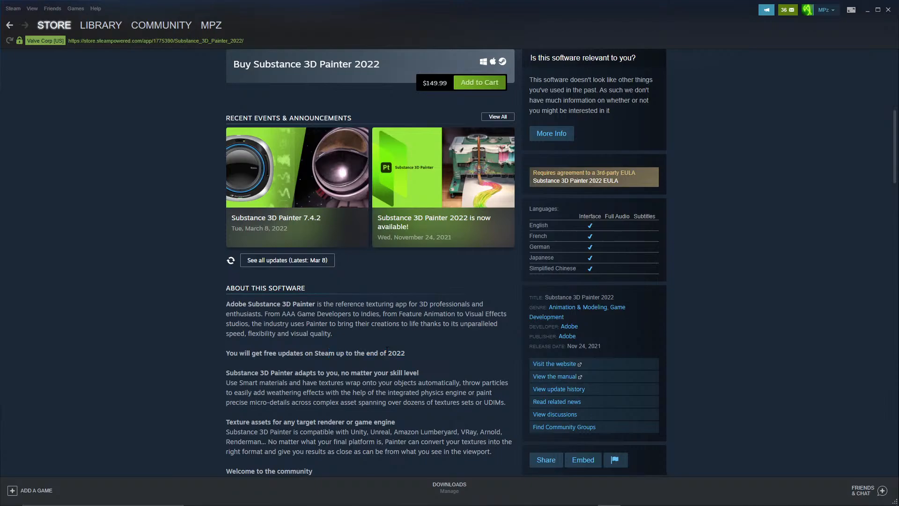
scroll(387, 349, "down", 5)
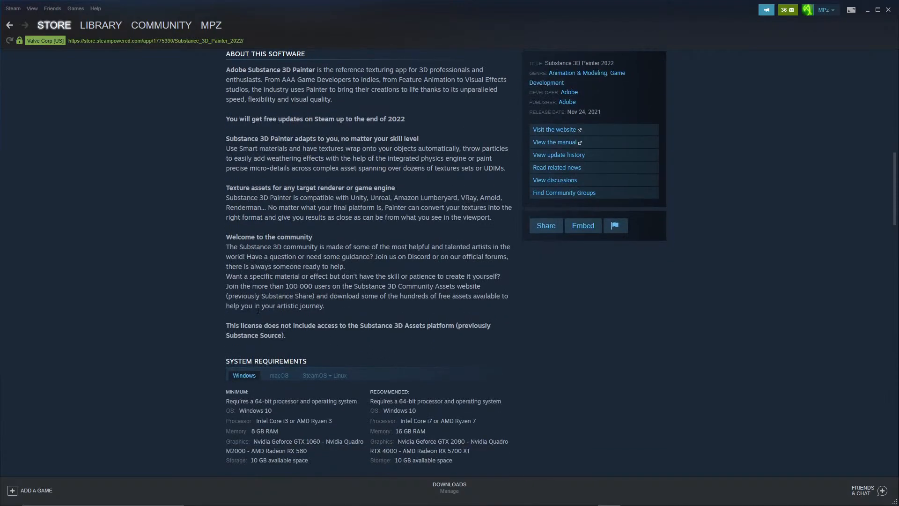
scroll(257, 308, "up", 10)
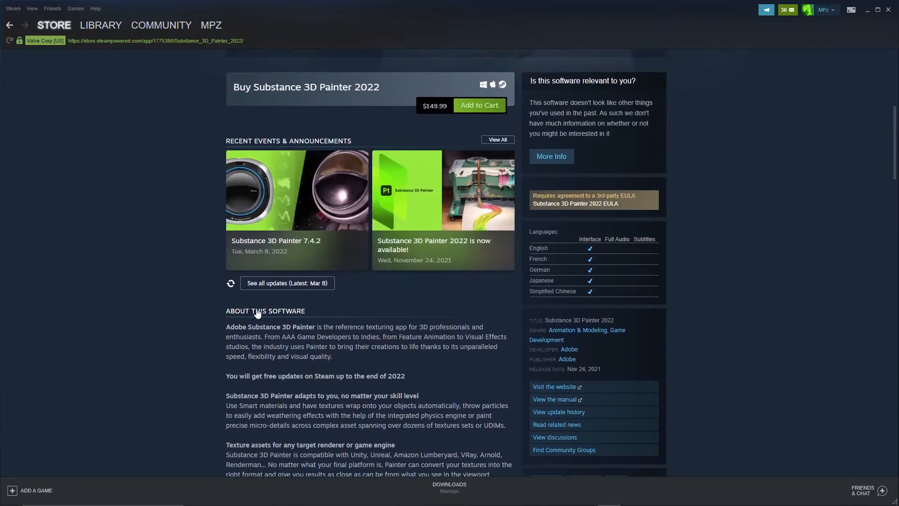
scroll(256, 308, "up", 2)
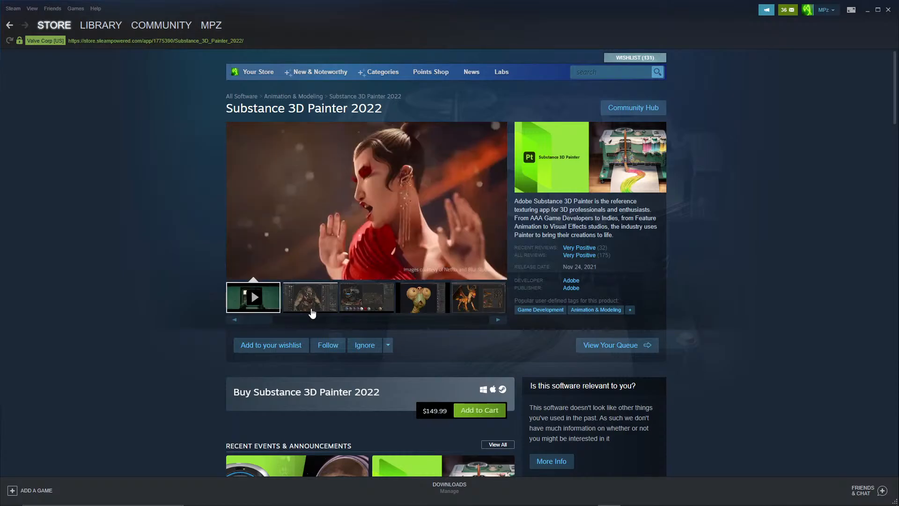
scroll(313, 313, "down", 4)
scroll(312, 313, "down", 3)
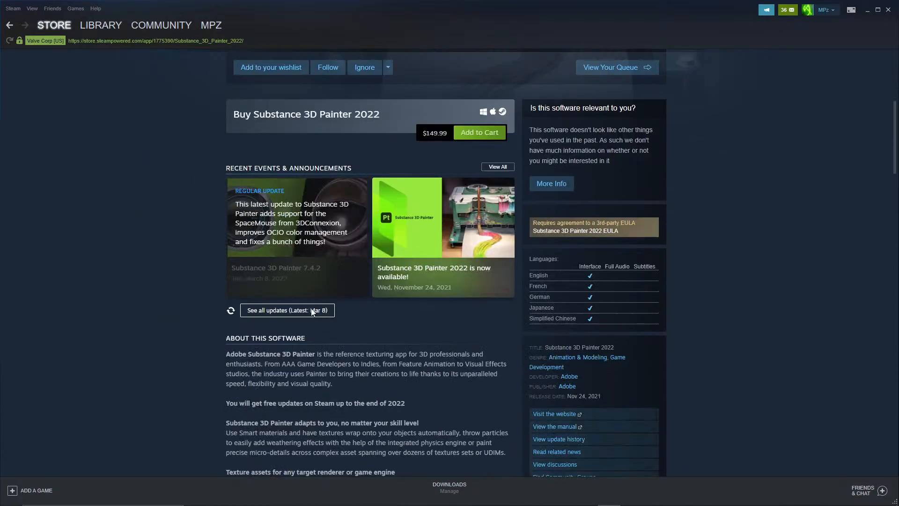
scroll(426, 299, "up", 5)
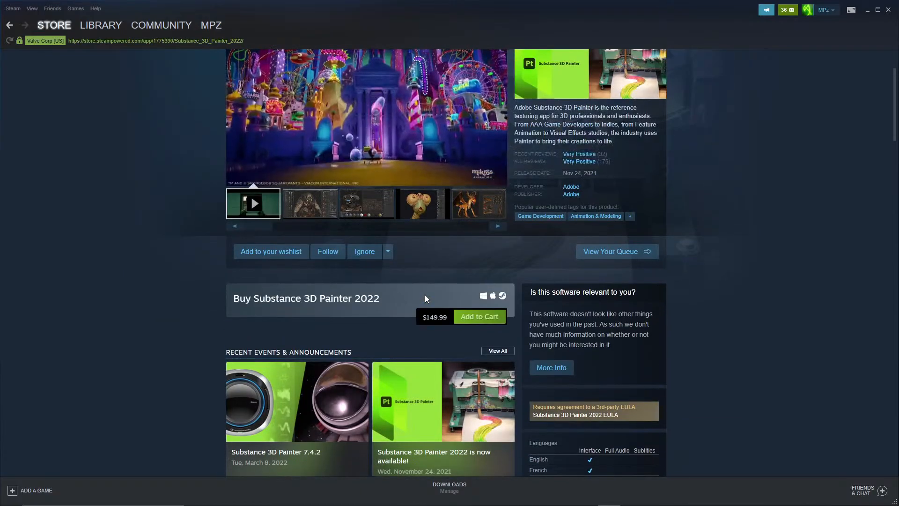
Examine the system requirements and highlight the note about Substance 3D Assets platform access, returning to the start of the store page.
scroll(323, 322, "down", 1)
scroll(324, 322, "down", 8)
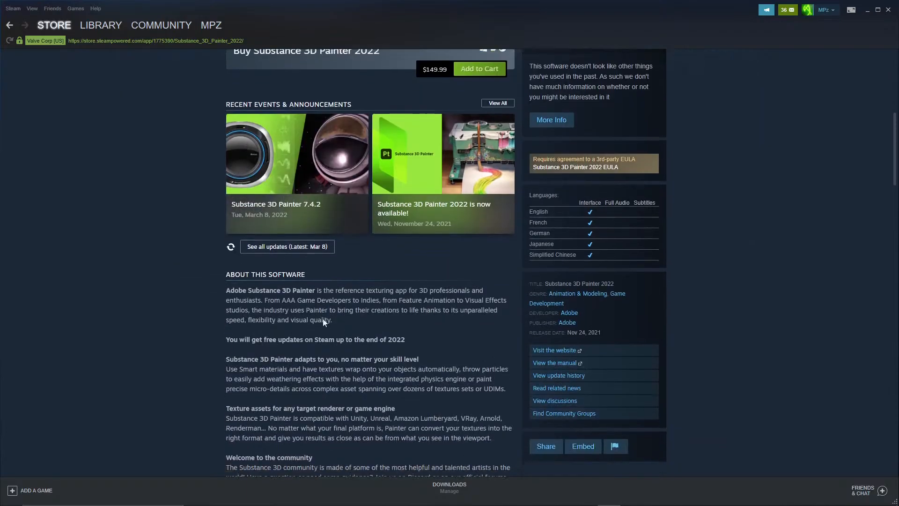
scroll(304, 309, "down", 4)
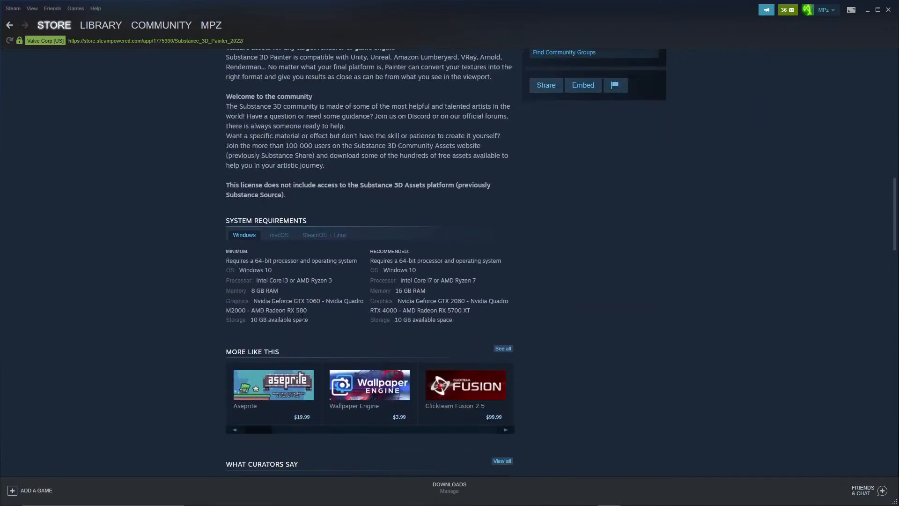
left_click_drag(243, 186, 458, 186)
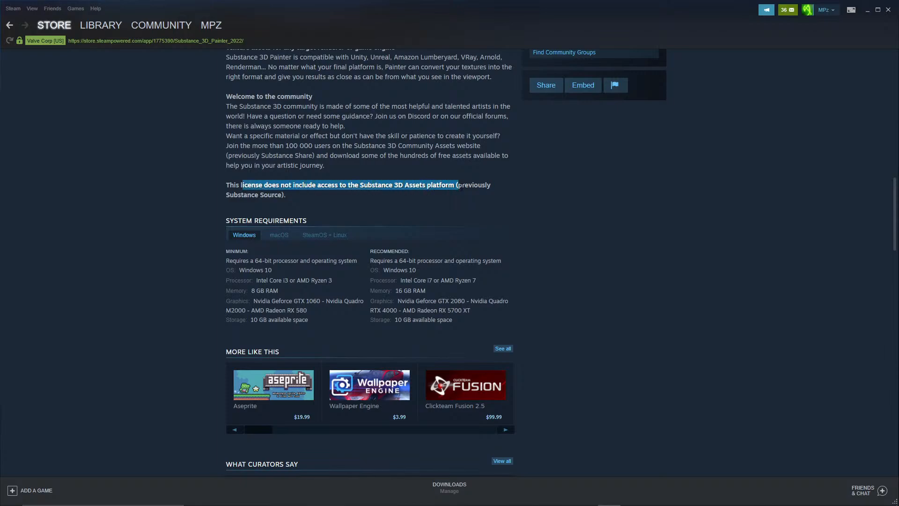
left_click_drag(244, 196, 284, 196)
left_click(301, 191)
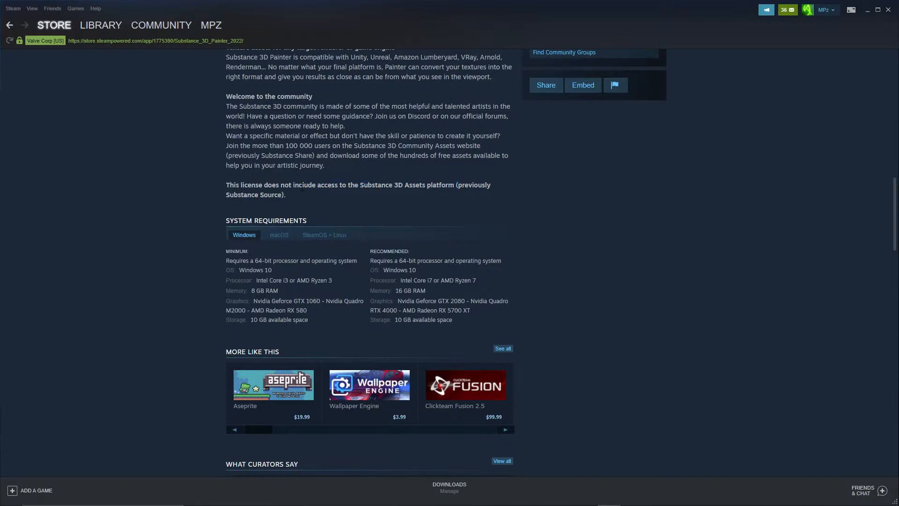
scroll(302, 188, "up", 10)
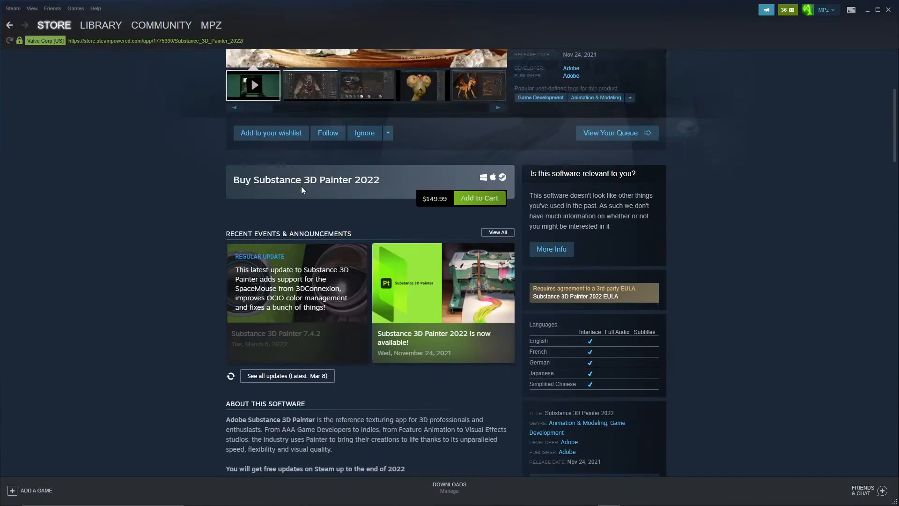
scroll(301, 186, "up", 4)
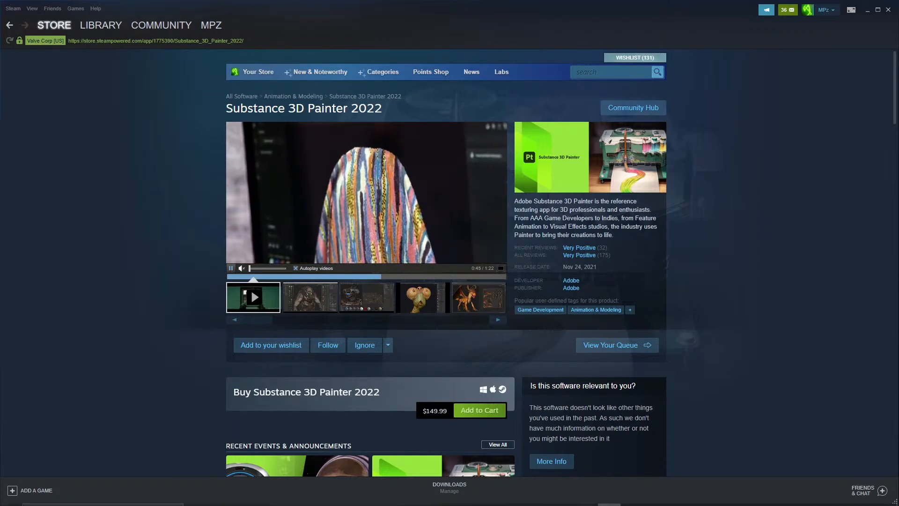
Switch to the web browser, maximize its window and load textures.com in a new tab.
mouse_move(422, 503)
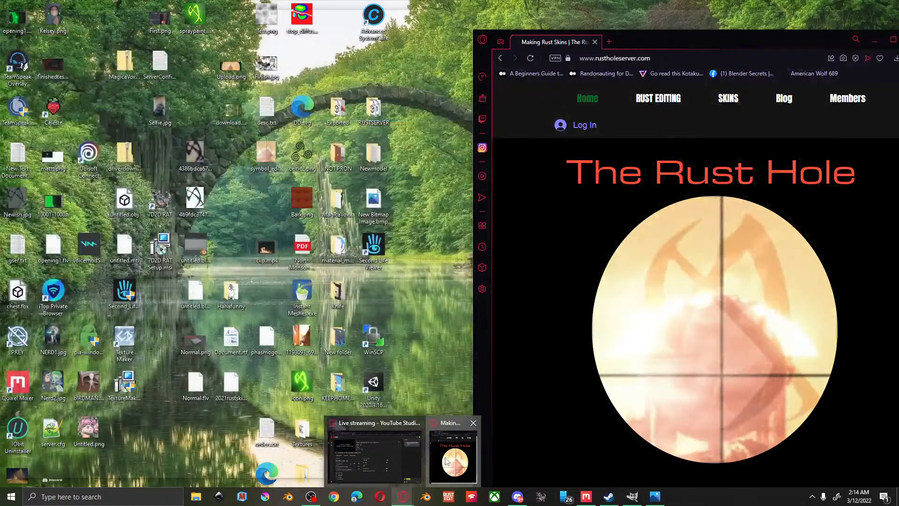
left_click(446, 461)
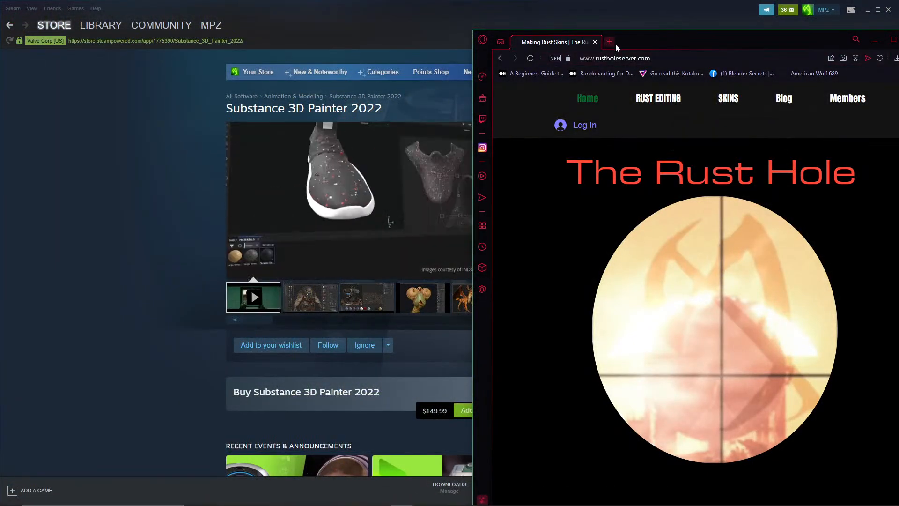
left_click(609, 42)
left_click_drag(708, 43, 459, 1)
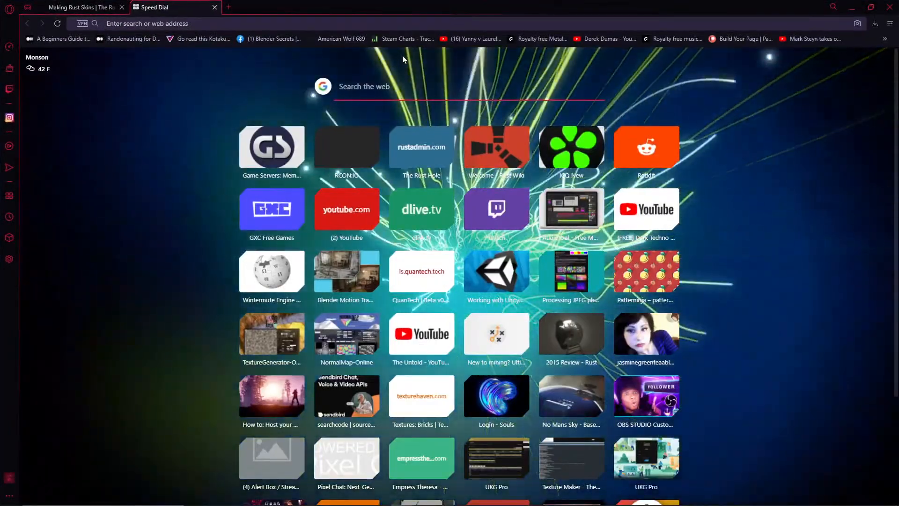
type("textures.")
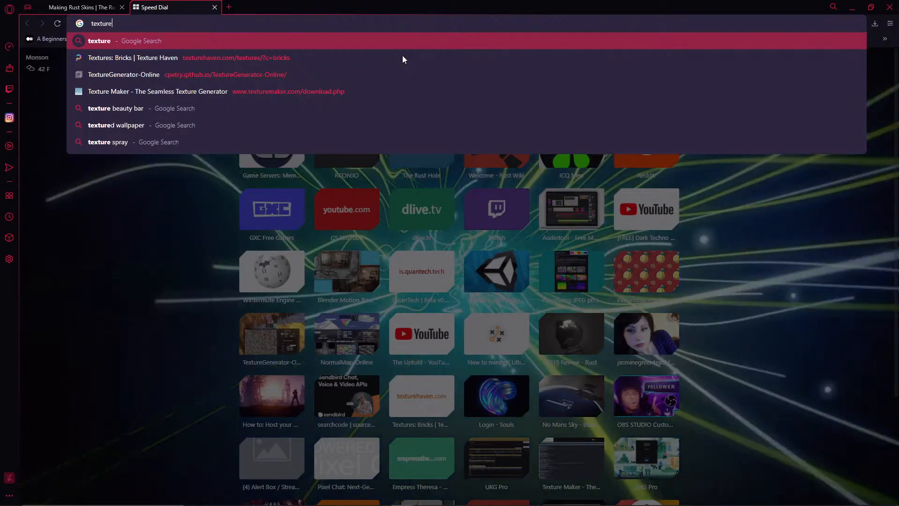
type("com")
key("Return")
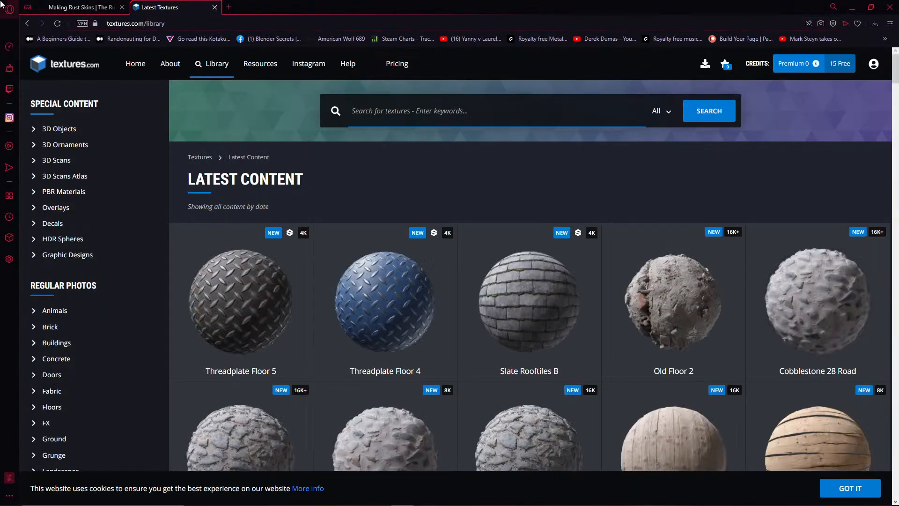
Look through the latest materials and cut-out images in the textures.com library.
scroll(450, 267, "down", 10)
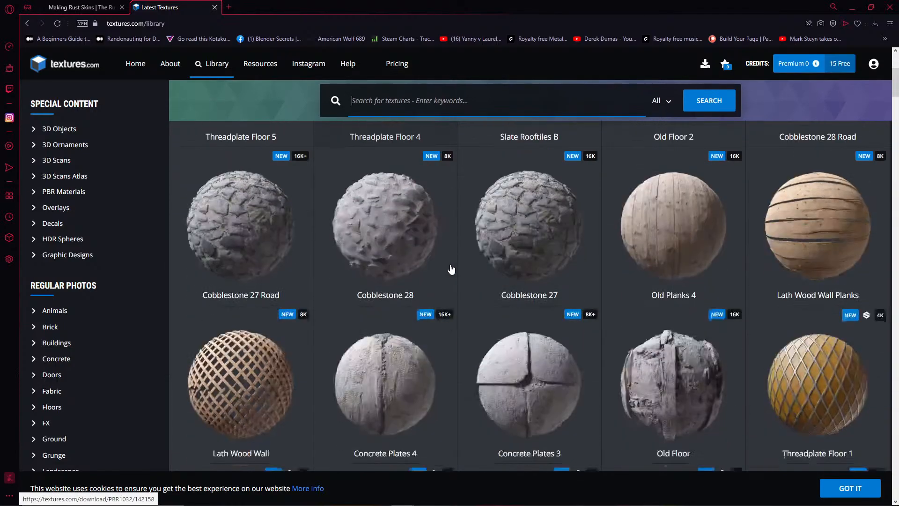
scroll(451, 269, "down", 10)
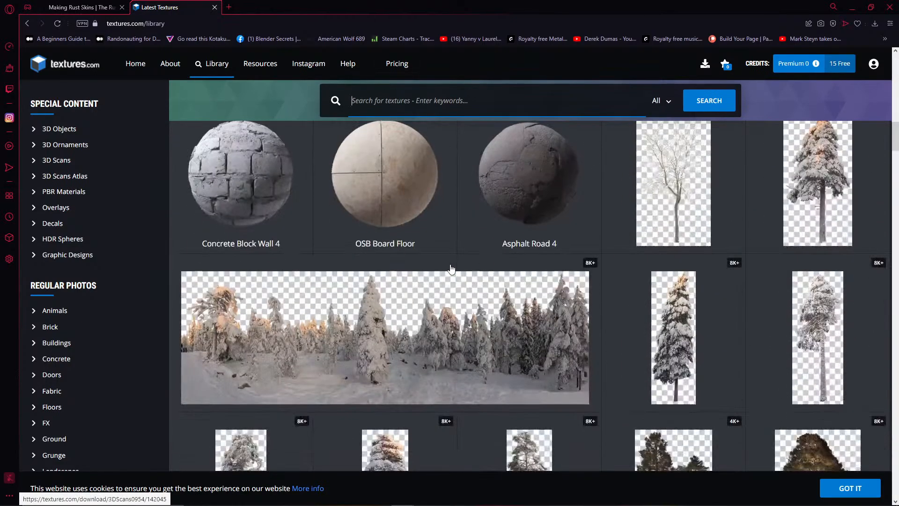
scroll(427, 178, "down", 6)
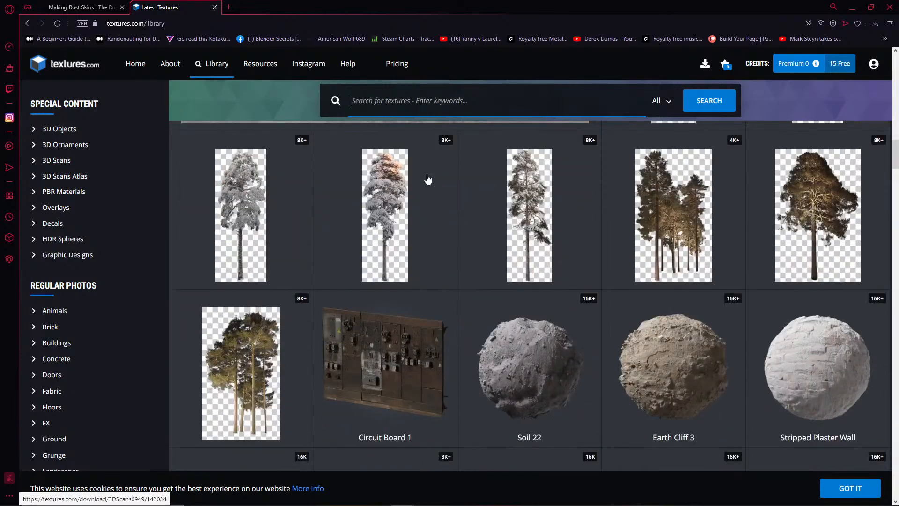
scroll(533, 358, "up", 8)
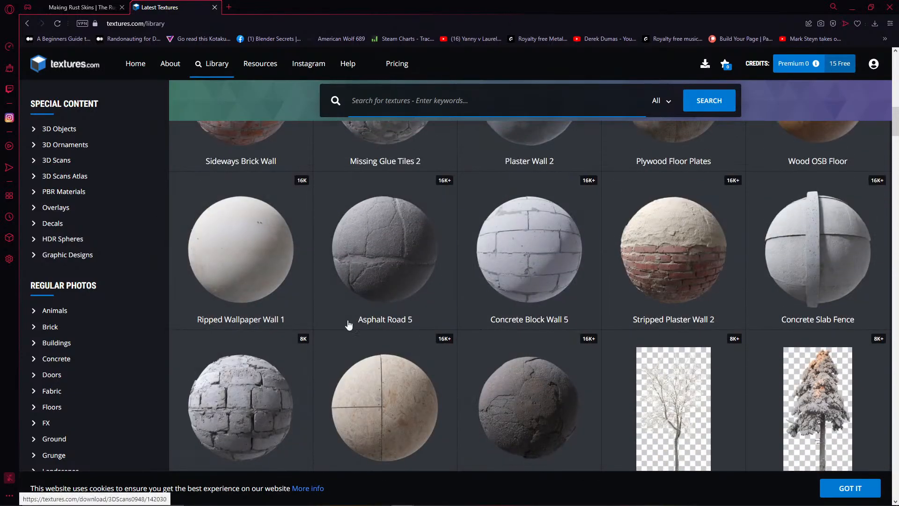
scroll(559, 327, "up", 10)
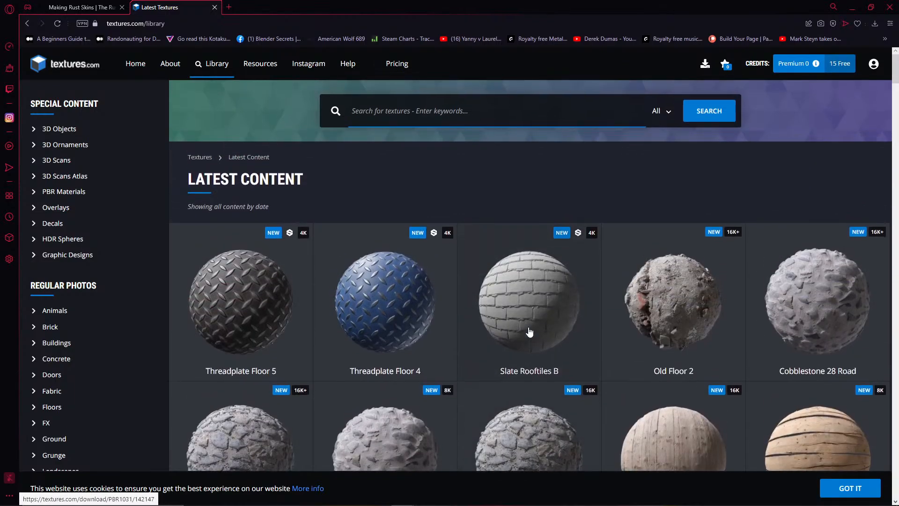
scroll(366, 359, "down", 13)
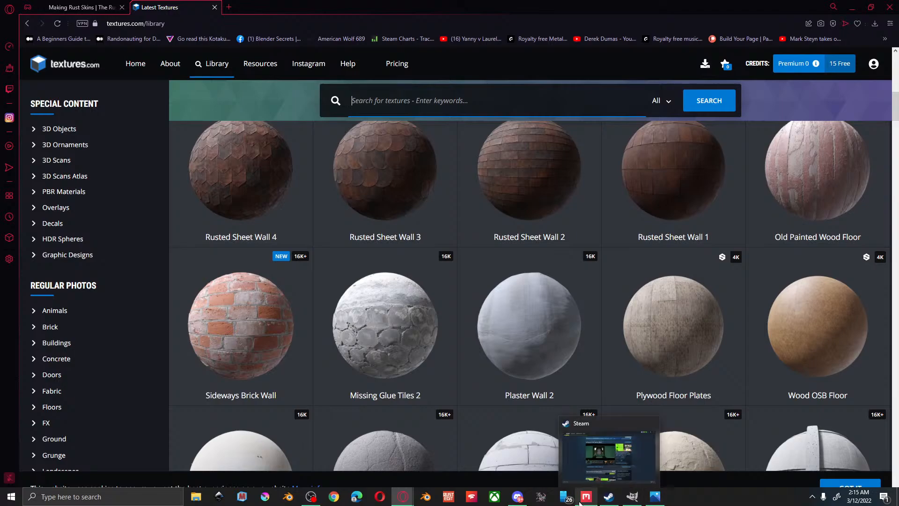
Switch to Quixel Mixer to view its list of projects and mixes, and minimize it.
left_click(591, 468)
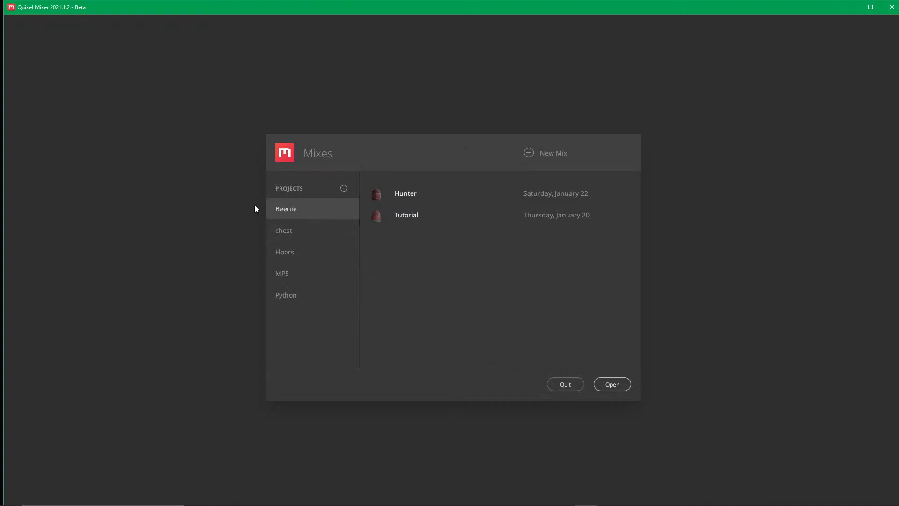
mouse_move(241, 501)
left_click(850, 8)
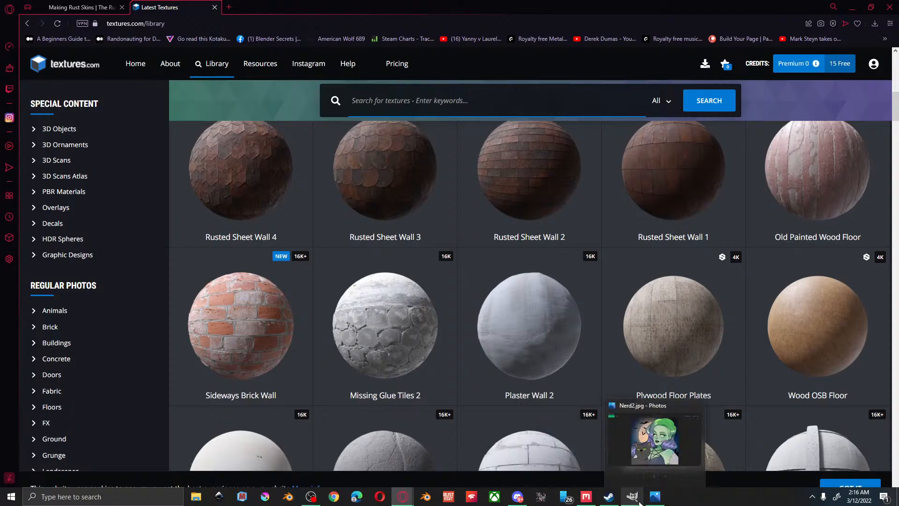
Switch to Steam and launch Rust from the game library.
left_click(607, 466)
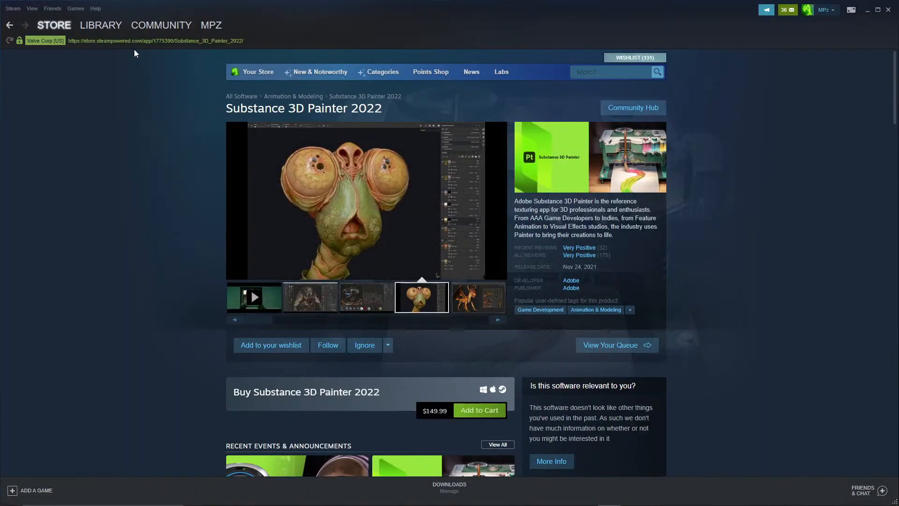
left_click(85, 26)
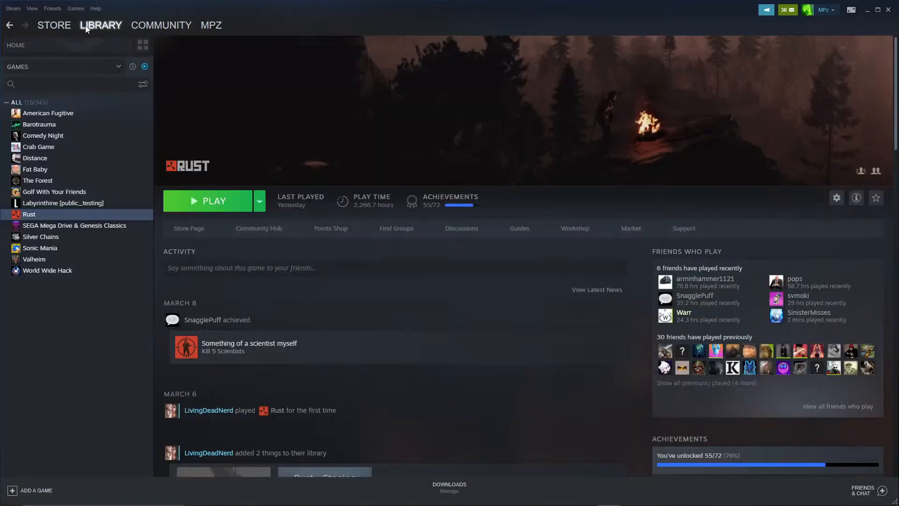
left_click(190, 204)
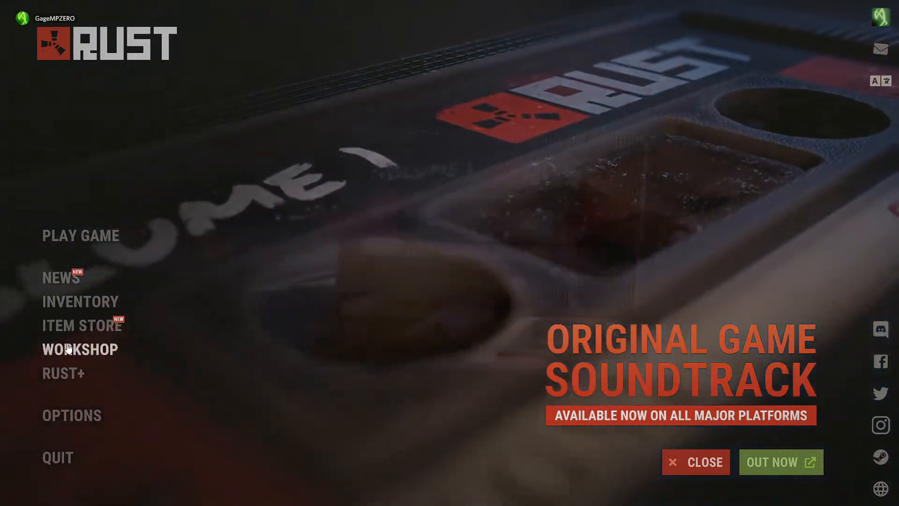
Open the Celtic Large Box item from Rust's in-game Workshop and view the spiral design on its lid up close.
left_click(68, 349)
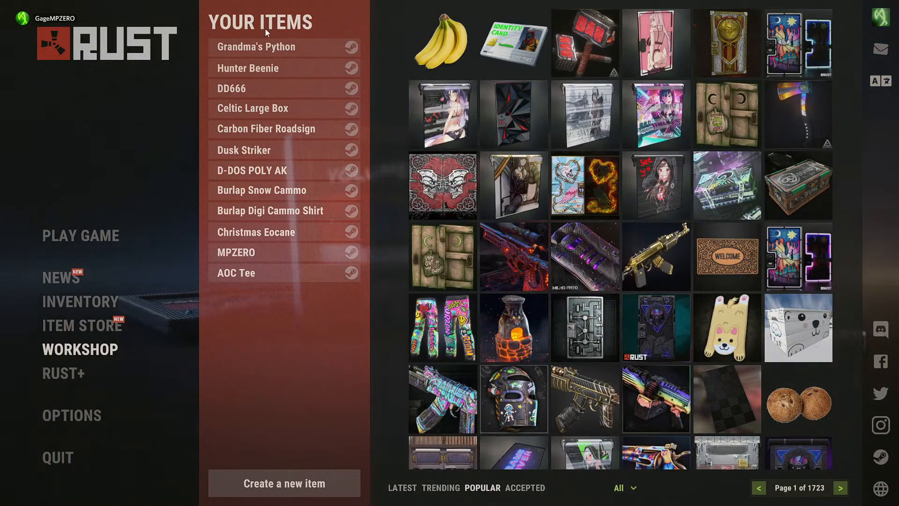
left_click(236, 115)
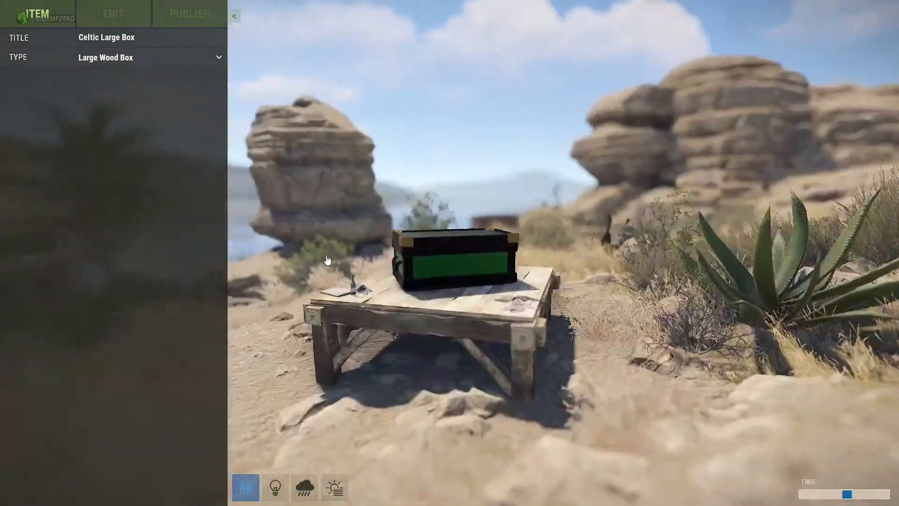
left_click_drag(327, 261, 444, 292)
key("w")
left_click_drag(444, 292, 799, 482)
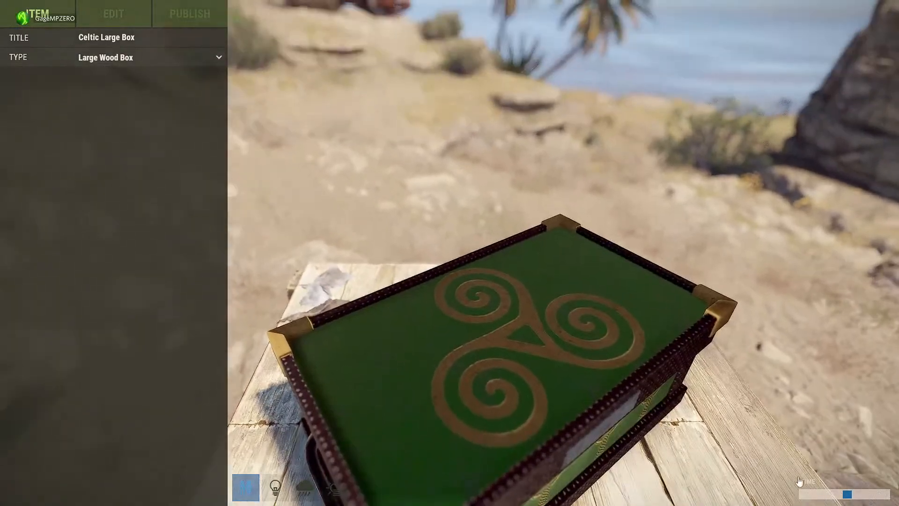
Set the scene to a slightly earlier time of day and inspect the box skin up close and from farther away.
left_click_drag(855, 499, 839, 489)
scroll(562, 357, "up", 6)
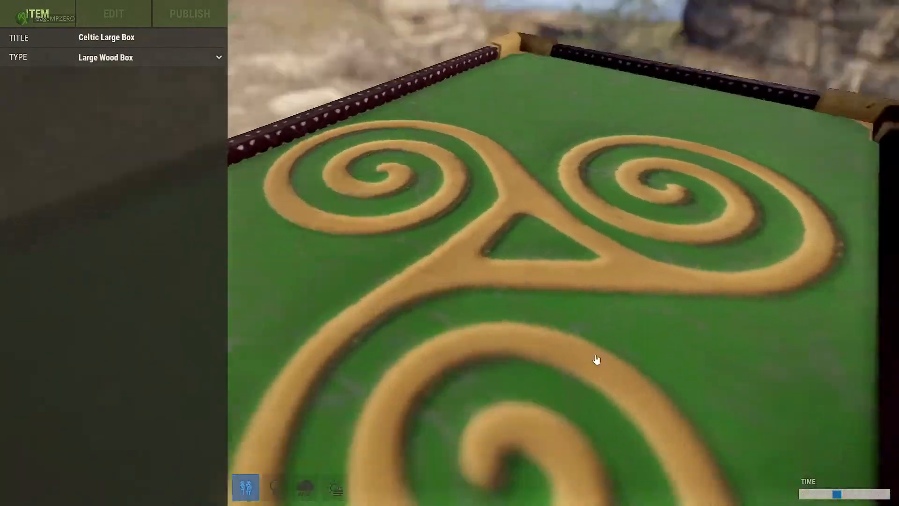
scroll(597, 359, "down", 5)
left_click_drag(597, 359, 626, 325)
scroll(717, 351, "up", 3)
scroll(412, 302, "down", 5)
scroll(376, 302, "up", 4)
scroll(514, 352, "down", 5)
scroll(628, 323, "up", 4)
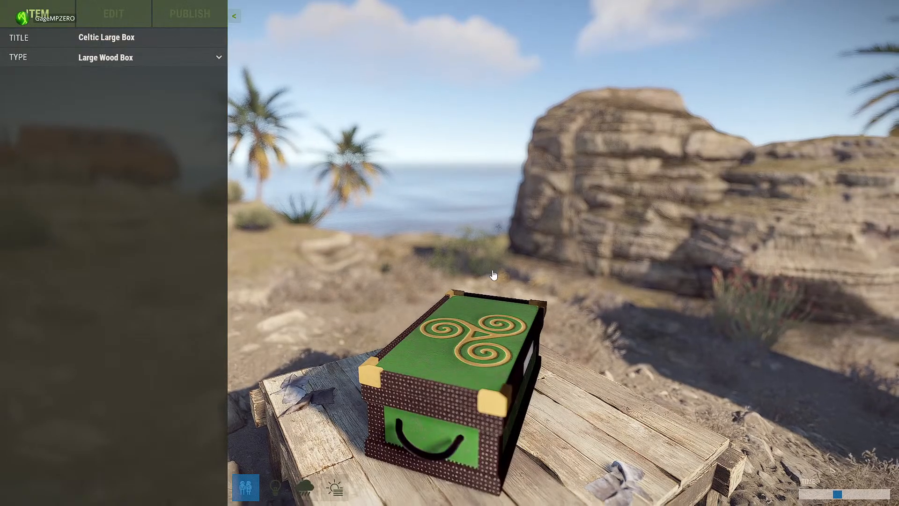
Inspect the Celtic Large Box skin up close from a low angle, looking at its side panels and handle.
left_click_drag(494, 275, 581, 245)
key("w")
key("s")
key("a")
key("w")
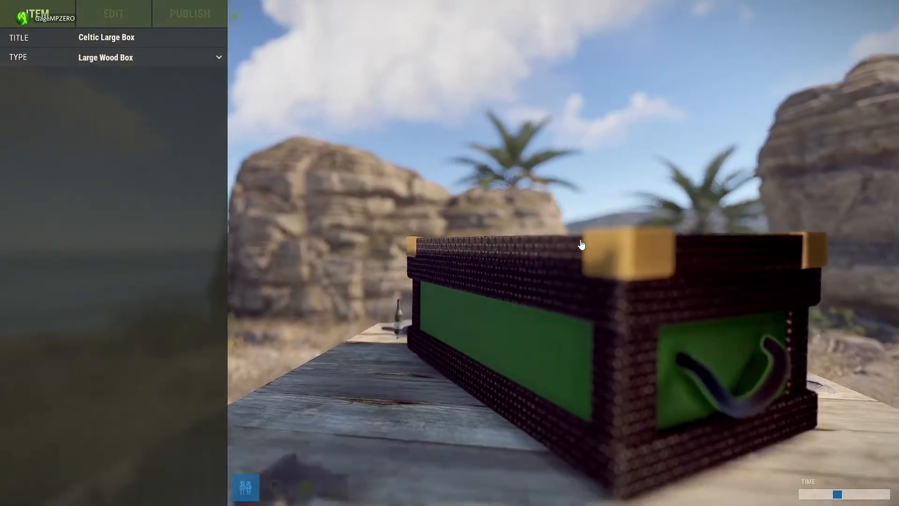
key("a")
key("d")
Inspect the box's spiral lid from above, both far away and close up, and leave the item preview.
left_click_drag(582, 245, 305, 316)
key("s")
key("w")
key("s")
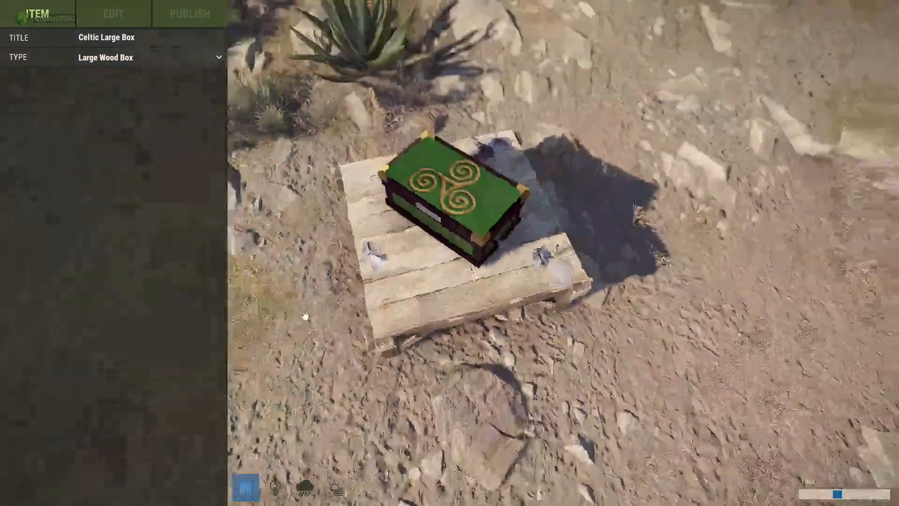
key("w")
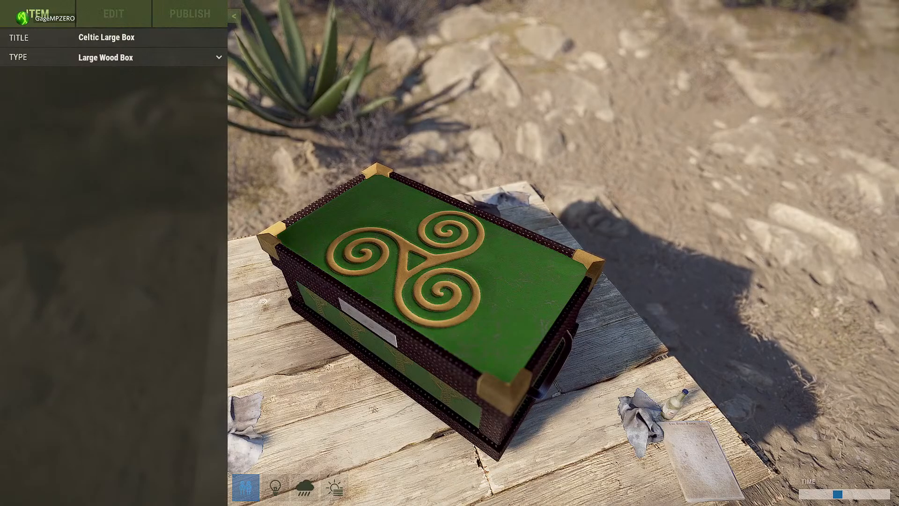
left_click_drag(416, 261, 568, 236)
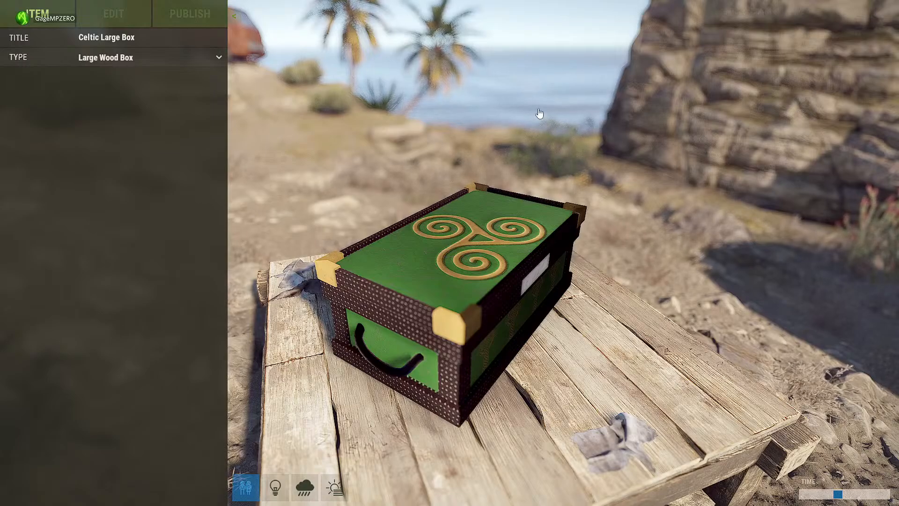
key("Escape")
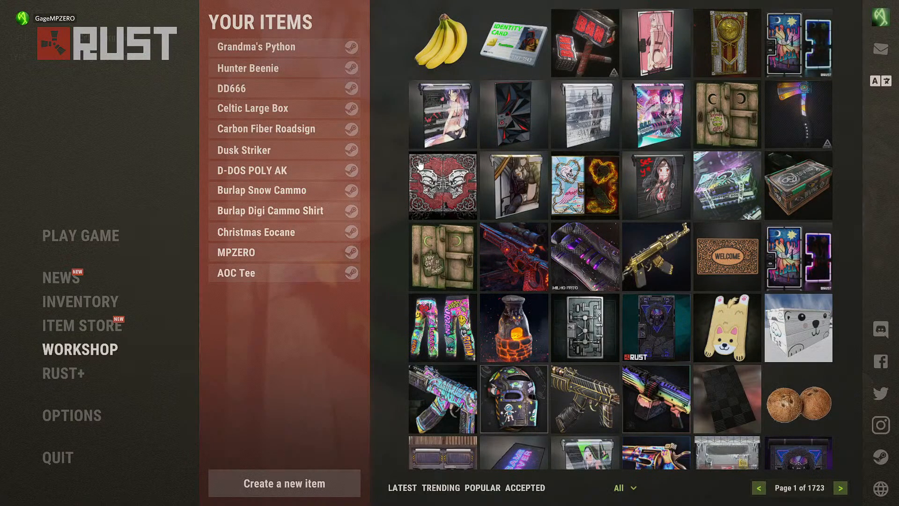
Create a new workshop item, browse the skinnable item types, and set the type to Rug.
left_click(296, 475)
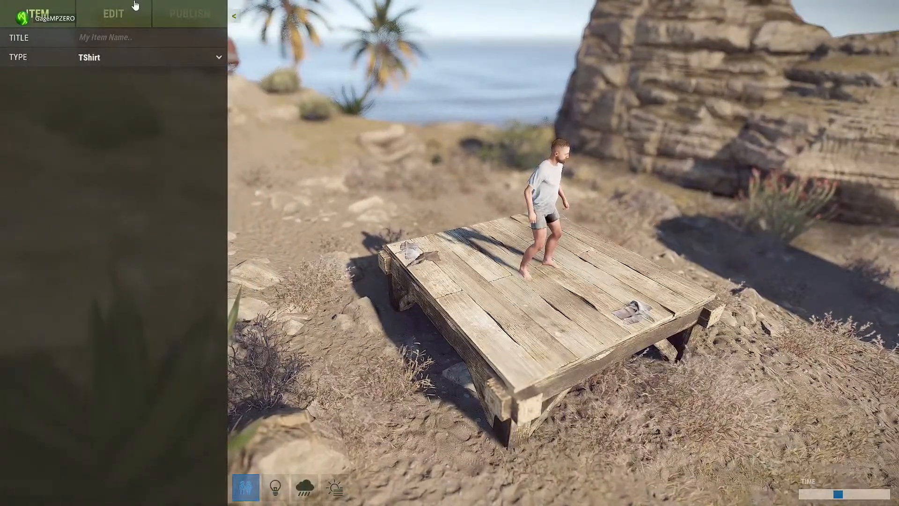
left_click(82, 57)
scroll(103, 178, "down", 3)
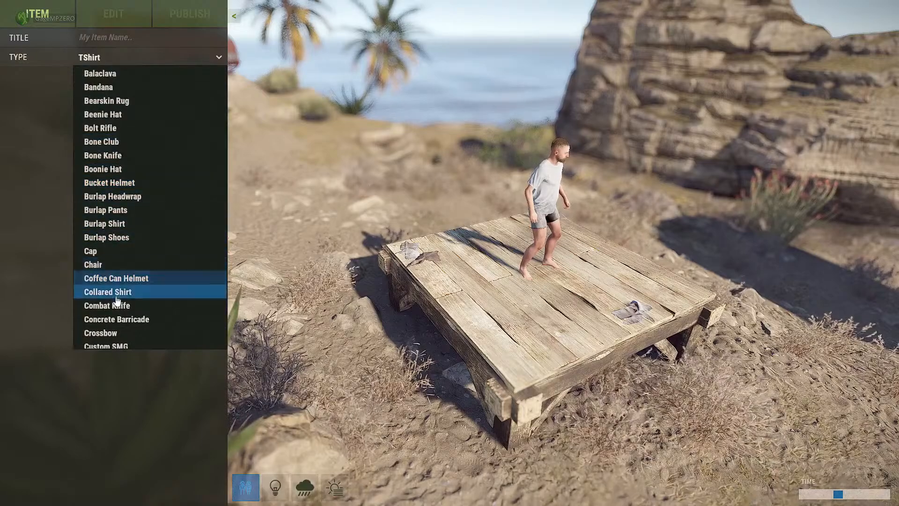
scroll(116, 301, "down", 1)
scroll(117, 309, "down", 5)
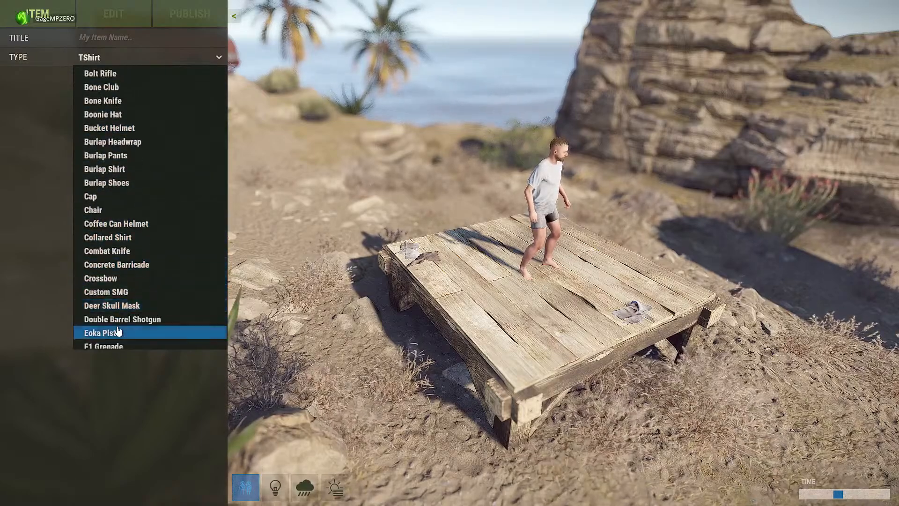
scroll(118, 331, "down", 2)
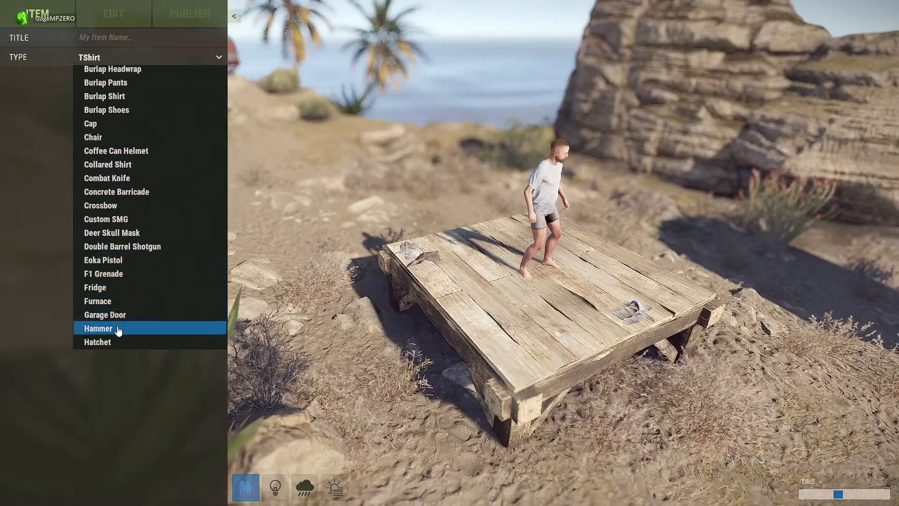
scroll(118, 332, "down", 3)
scroll(118, 331, "down", 6)
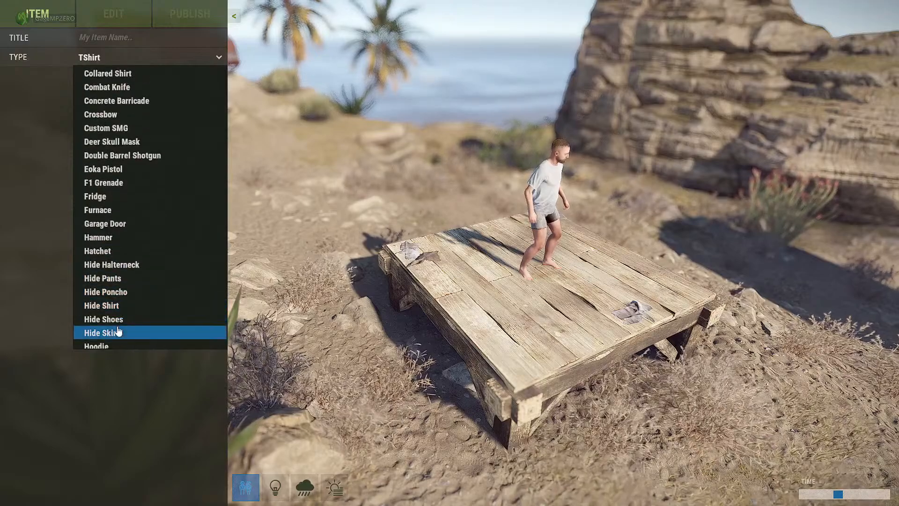
scroll(118, 331, "down", 9)
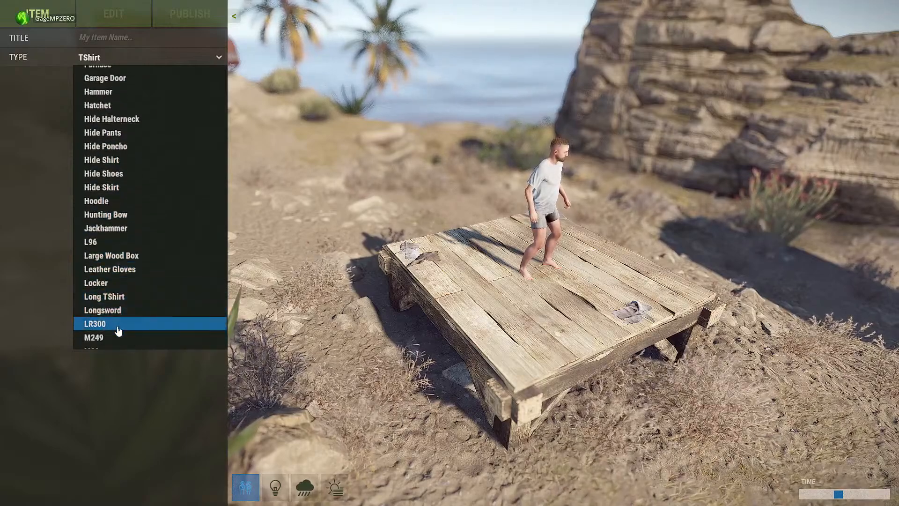
scroll(118, 331, "down", 9)
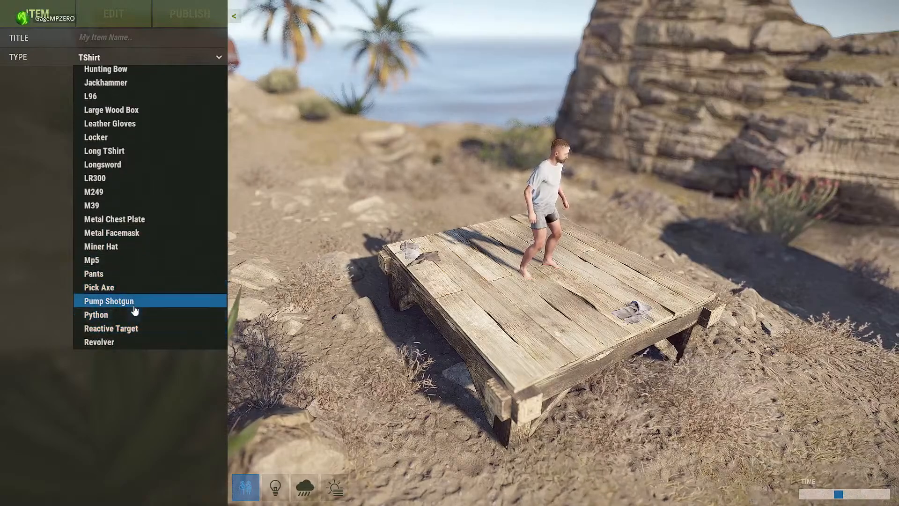
scroll(133, 311, "down", 4)
scroll(134, 311, "down", 4)
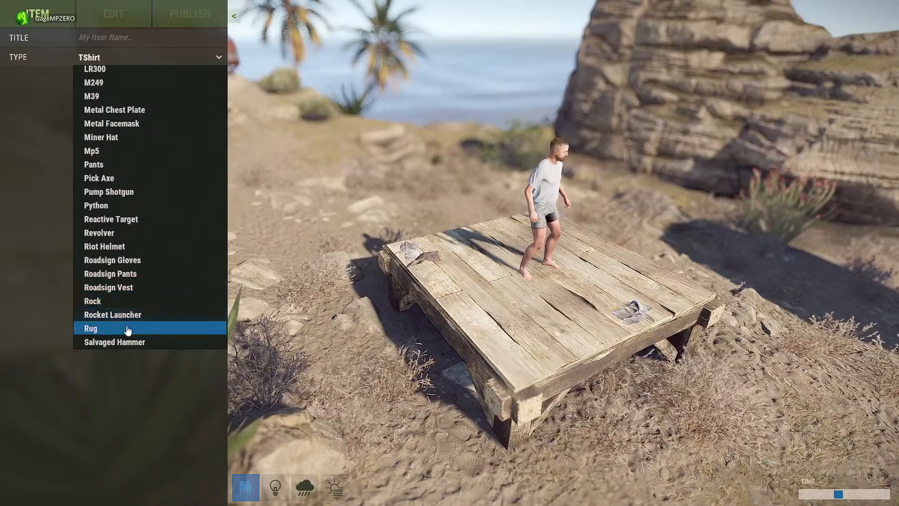
scroll(134, 311, "down", 4)
scroll(128, 329, "down", 9)
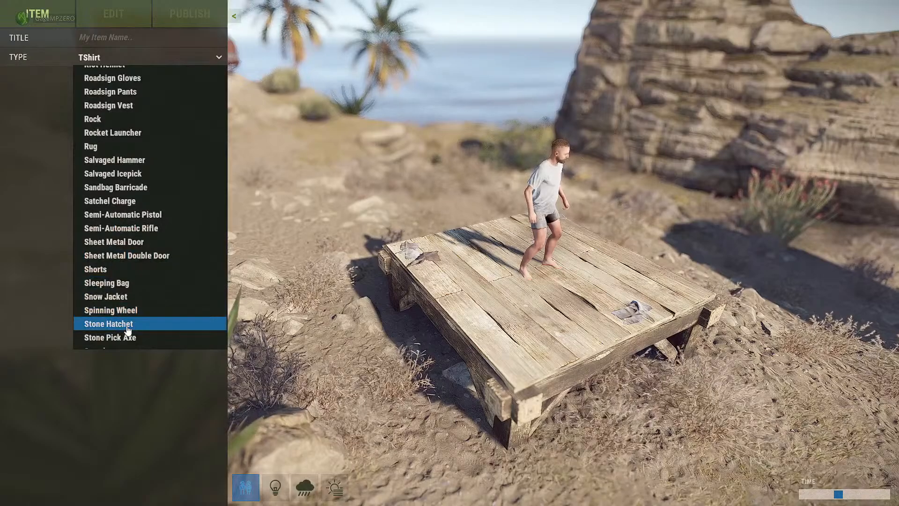
scroll(131, 333, "down", 4)
scroll(122, 323, "up", 11)
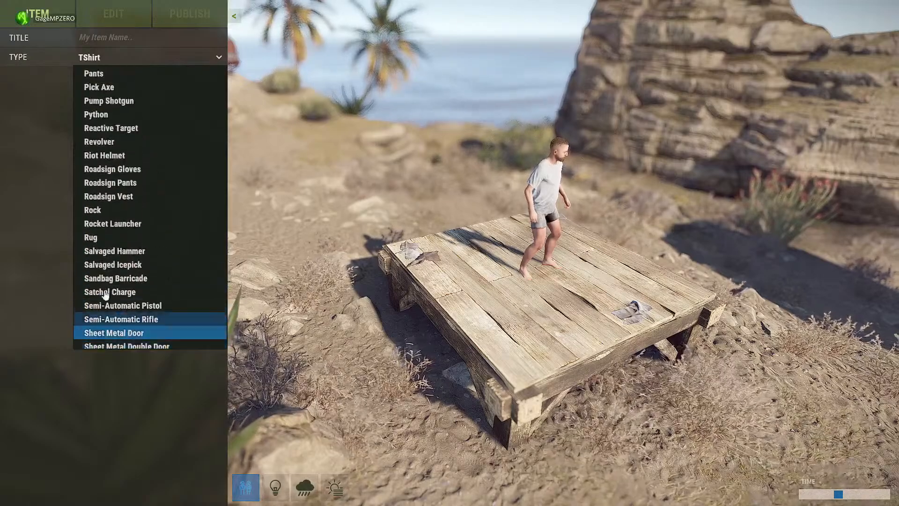
left_click(90, 239)
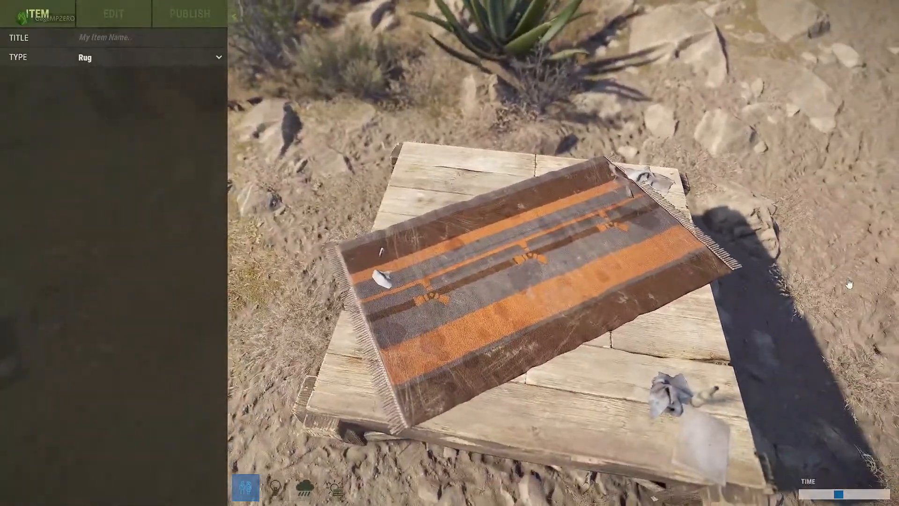
Set the new item's type to Balaclava and inspect the mask from several angles, ending with the full figure in view.
left_click(119, 58)
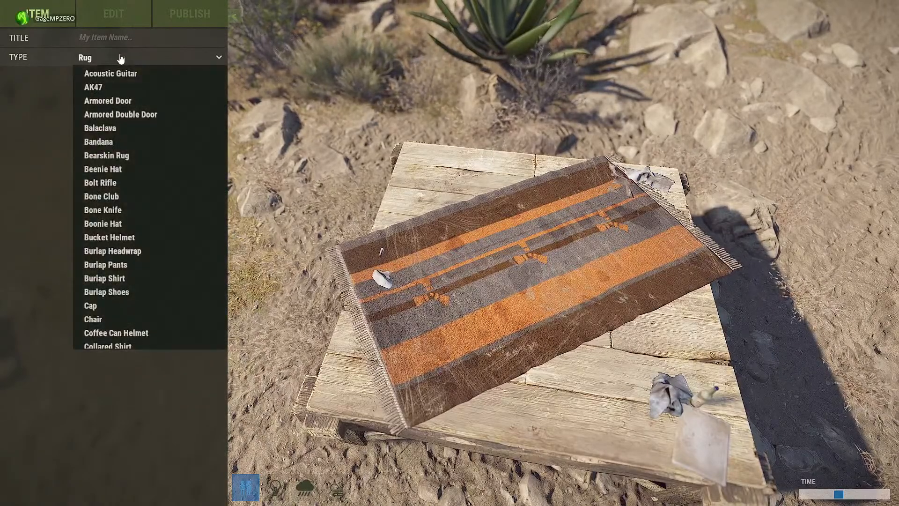
left_click(100, 128)
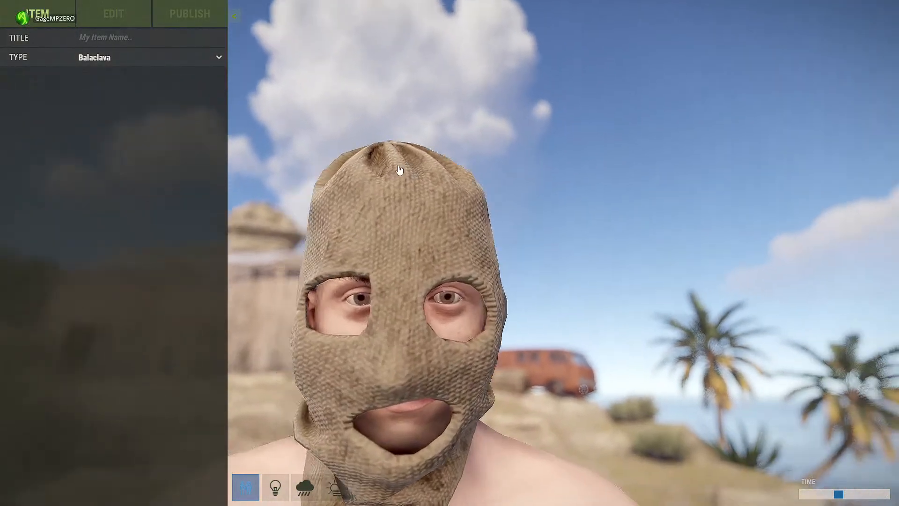
left_click_drag(399, 169, 419, 177)
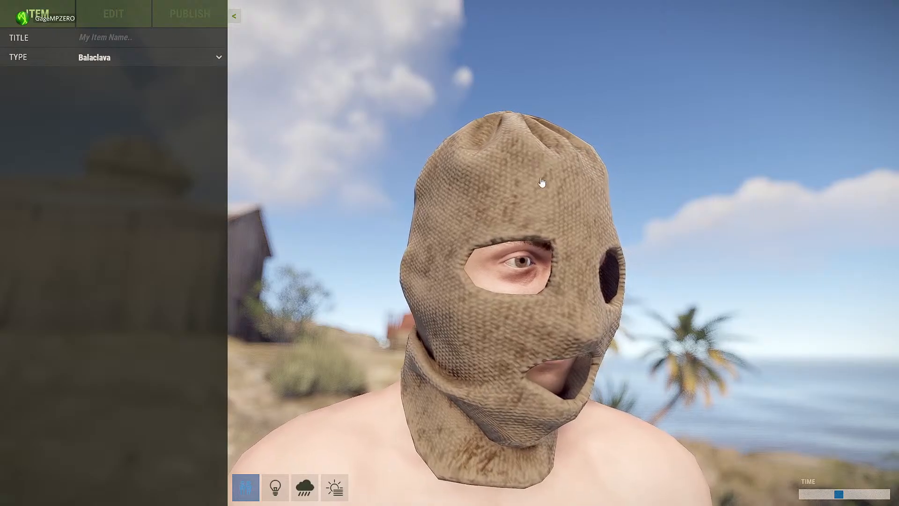
left_click_drag(525, 206, 581, 207)
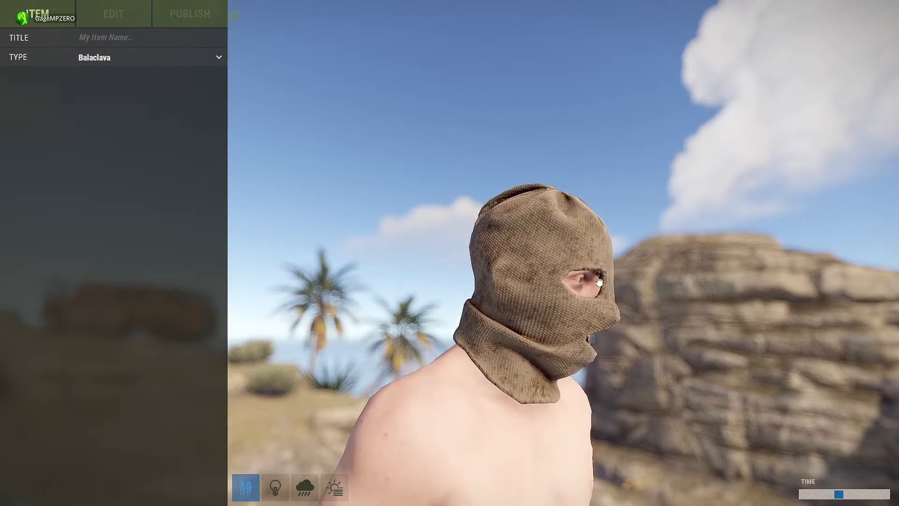
left_click_drag(657, 315, 537, 370)
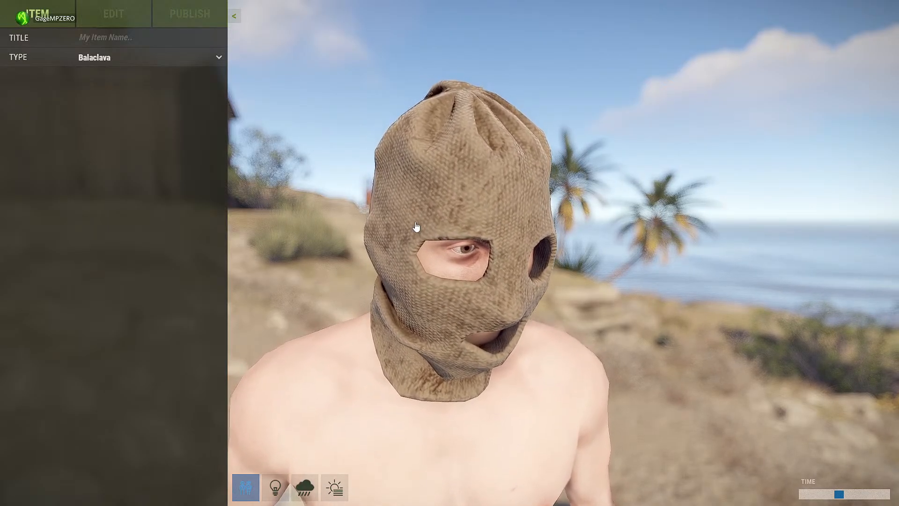
left_click_drag(447, 265, 200, 257)
scroll(460, 273, "up", 4)
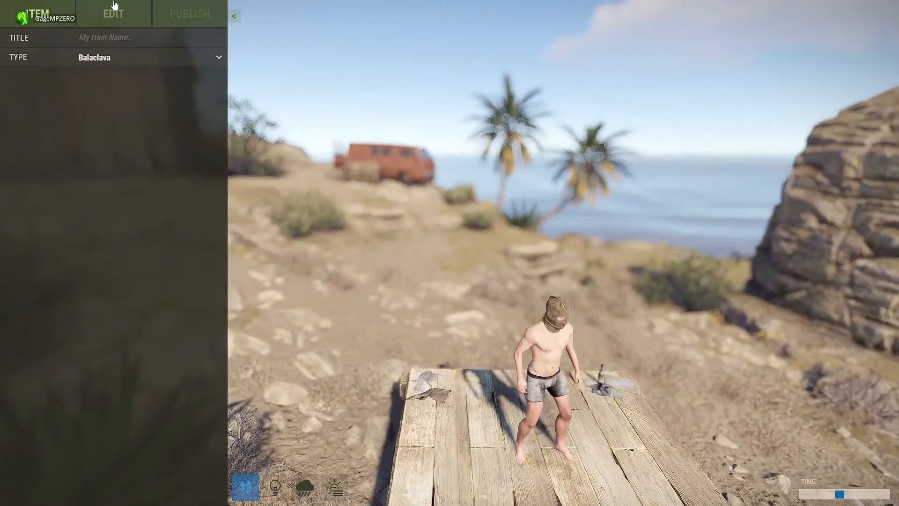
View the balaclava's texture and material settings and return to its item details.
left_click(114, 5)
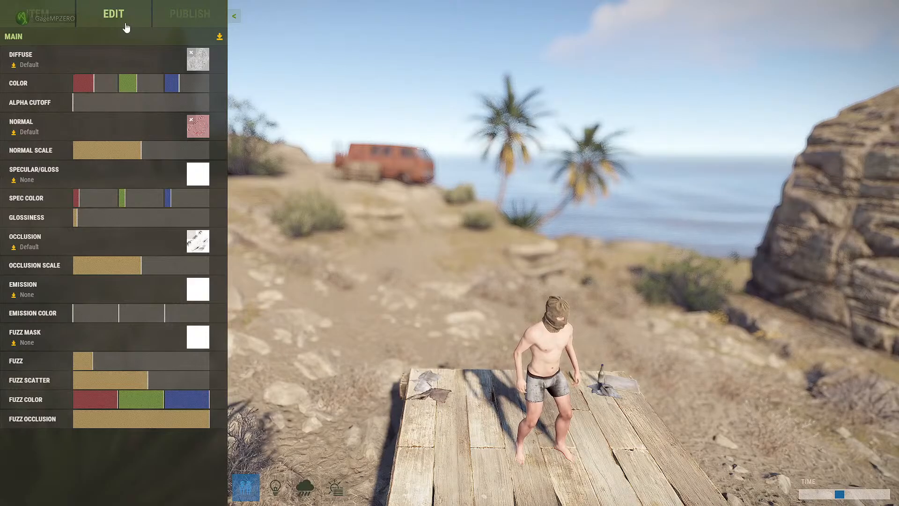
left_click(56, 7)
left_click(112, 58)
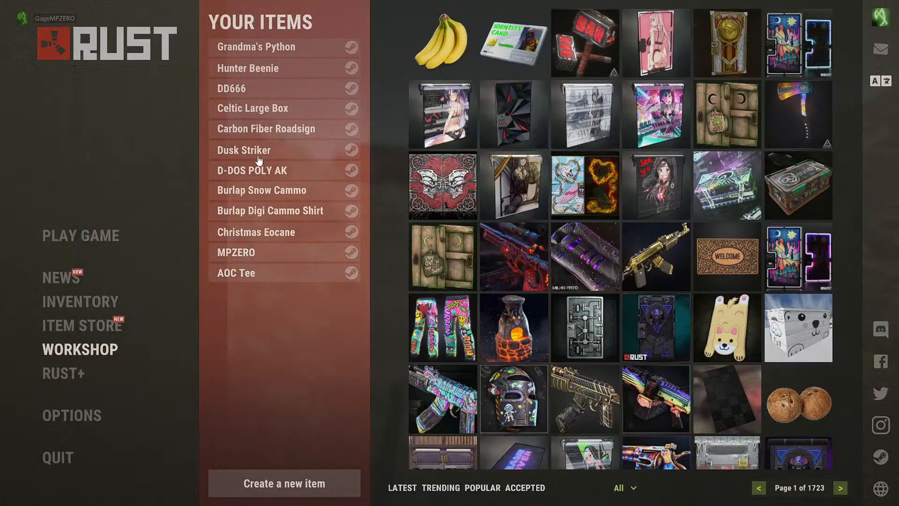
Open the DD666 chest plate item, bring the vest into view, and look over its texture and material settings.
left_click(229, 89)
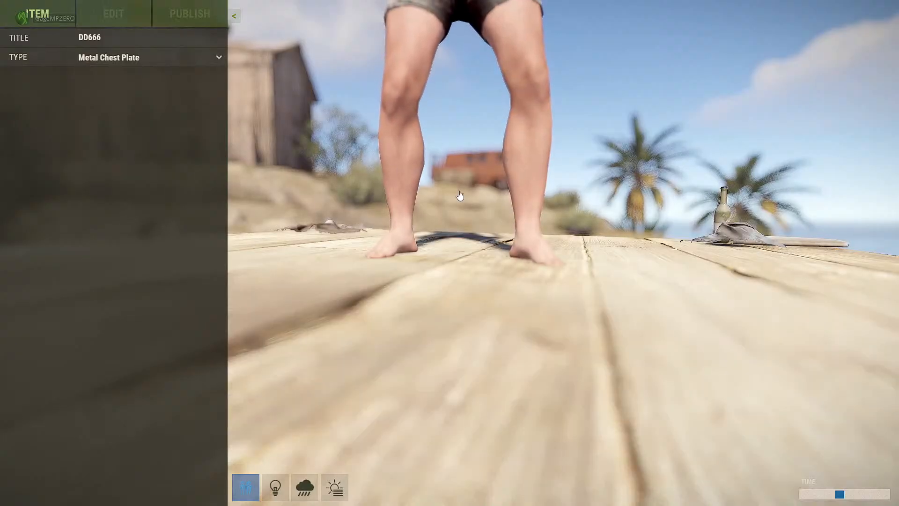
left_click_drag(459, 195, 450, 74)
left_click(132, 13)
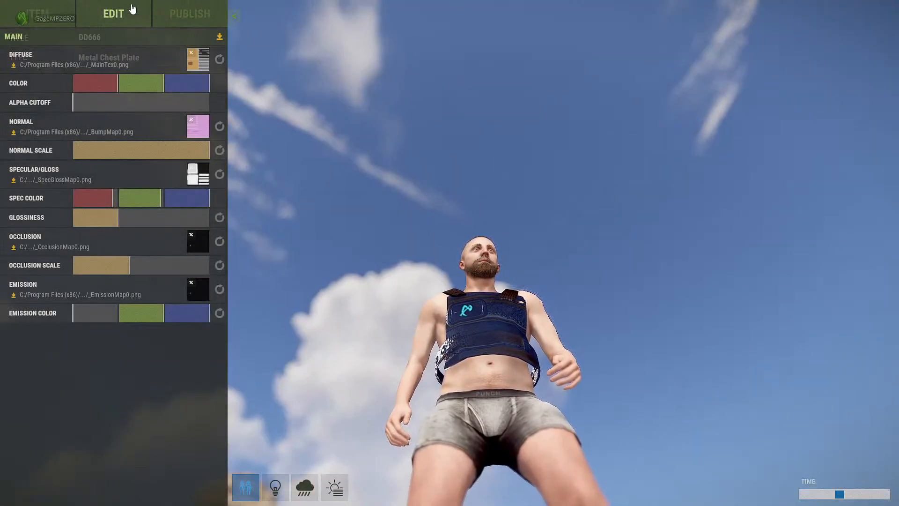
left_click(156, 10)
left_click(49, 13)
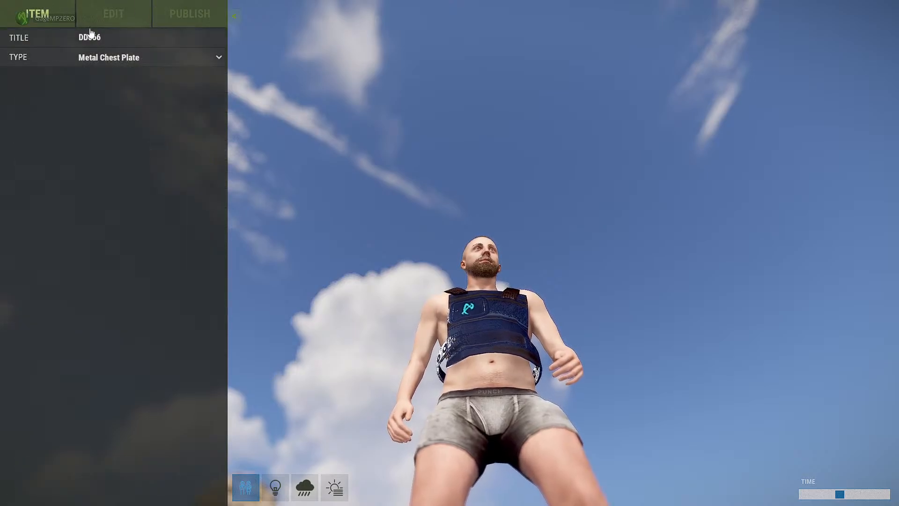
Check the DD666 item's title and type list, briefly show the game console, and leave the preview.
left_click(113, 57)
left_click(110, 42)
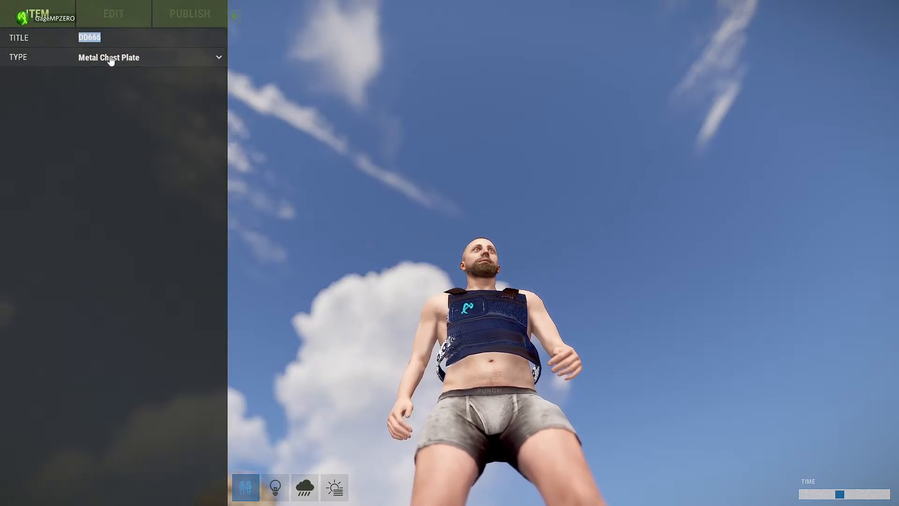
left_click(111, 60)
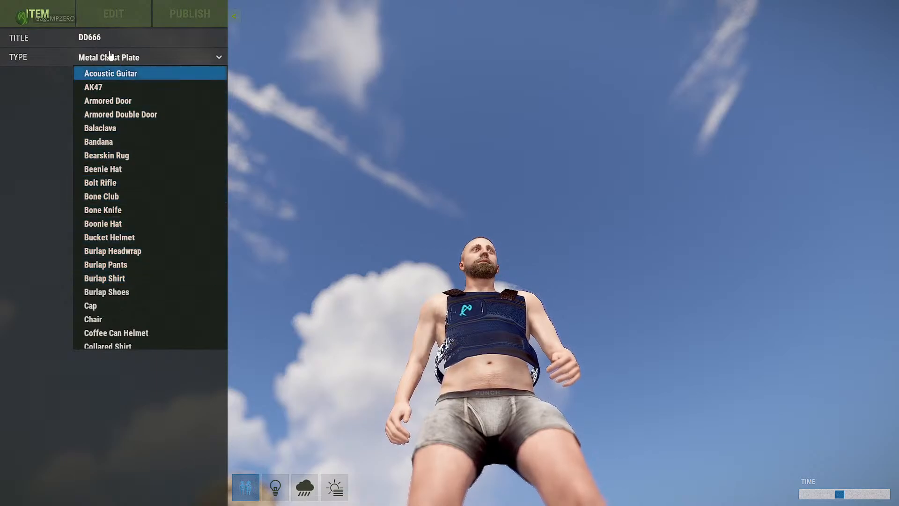
left_click(27, 5)
key("F1")
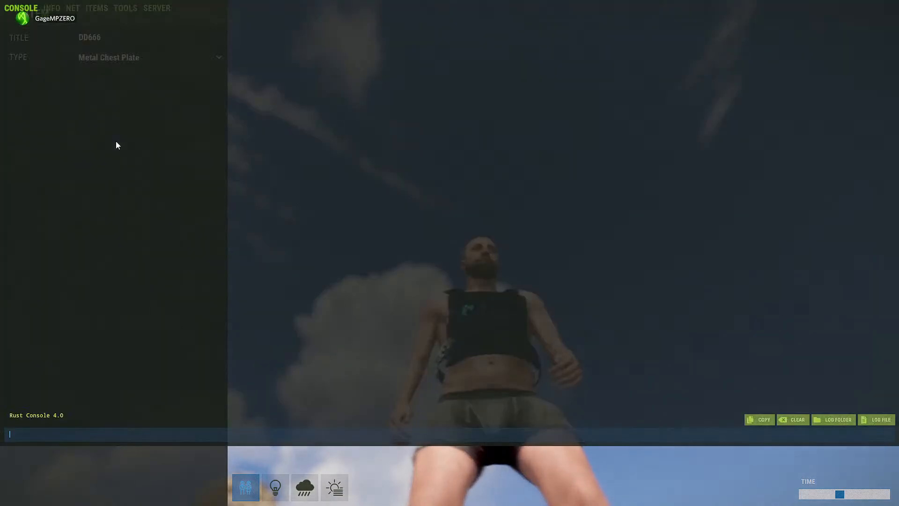
key("F1")
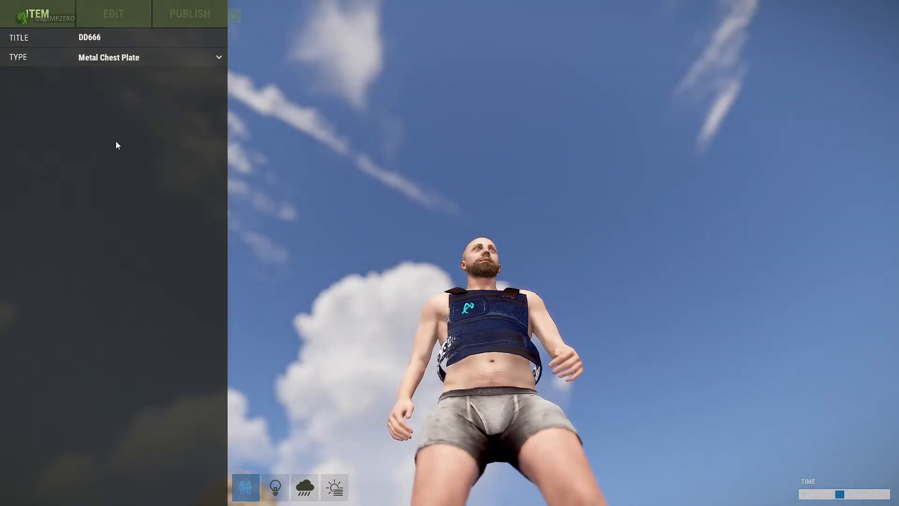
key("Escape")
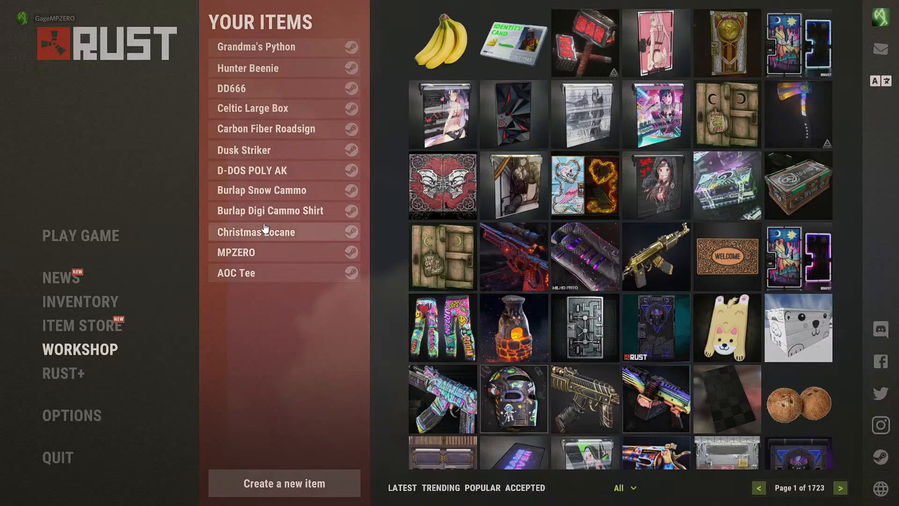
Open the MPZERO sheet metal door item and inspect the red emblem on the door's upper part.
left_click(258, 259)
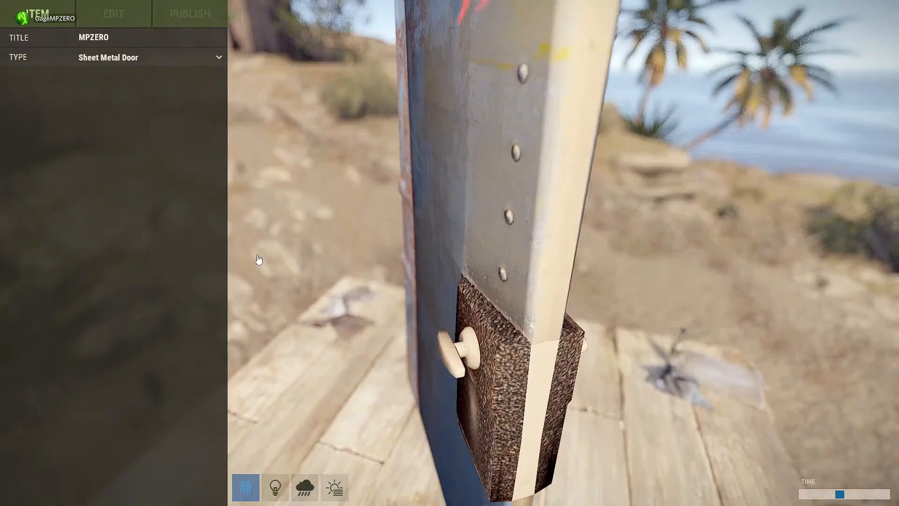
mouse_move(456, 257)
left_mouse_down()
mouse_move(305, 207)
mouse_move(273, 263)
mouse_move(394, 221)
mouse_move(390, 148)
mouse_move(439, 193)
mouse_move(550, 189)
mouse_move(476, 128)
left_mouse_up()
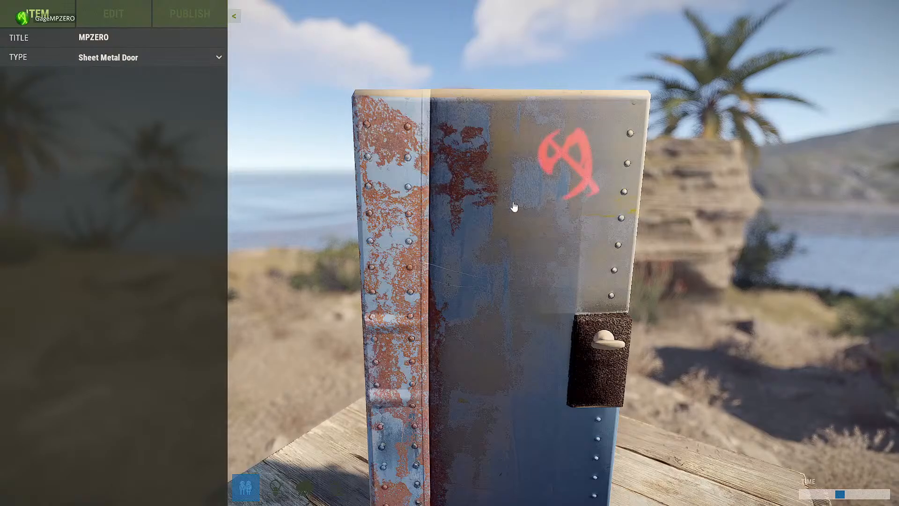
left_click_drag(513, 206, 555, 217)
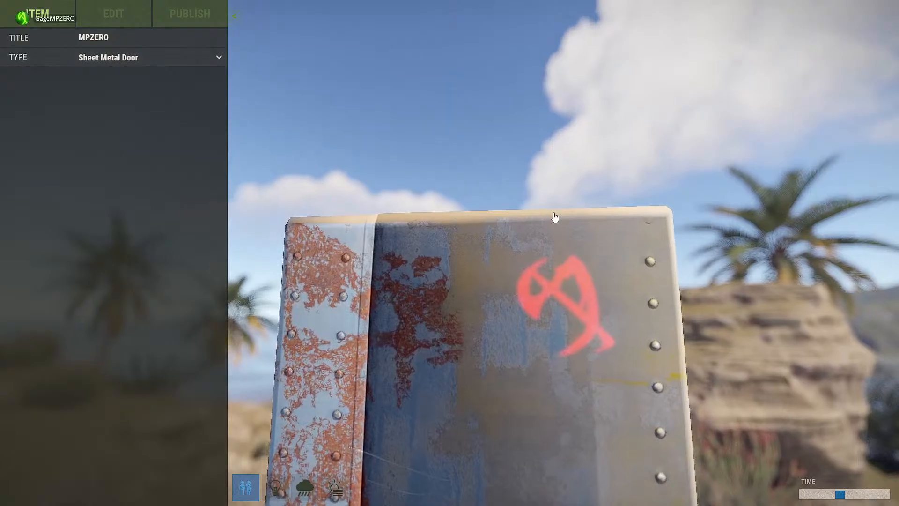
Inspect the sheet metal door from several angles in daylight, including its rusted side strip, lower rivets and red emblem.
left_click_drag(574, 270, 707, 407)
scroll(665, 368, "down", 5)
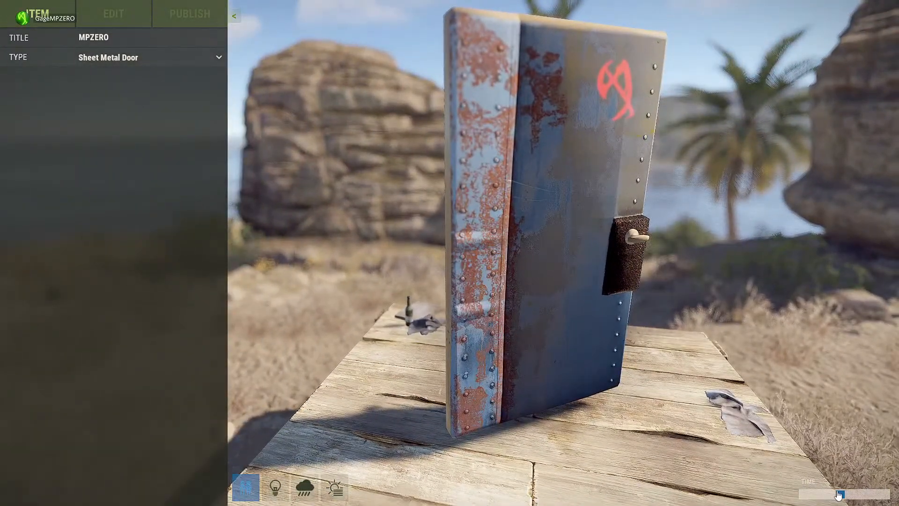
mouse_move(839, 495)
left_mouse_down()
mouse_move(803, 495)
mouse_move(861, 492)
mouse_move(820, 491)
mouse_move(835, 493)
left_mouse_up()
scroll(537, 283, "up", 10)
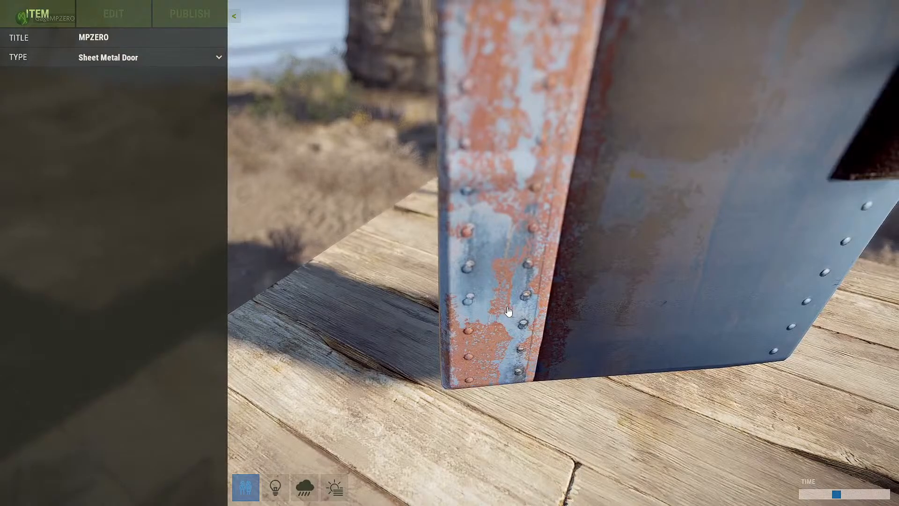
scroll(472, 267, "down", 8)
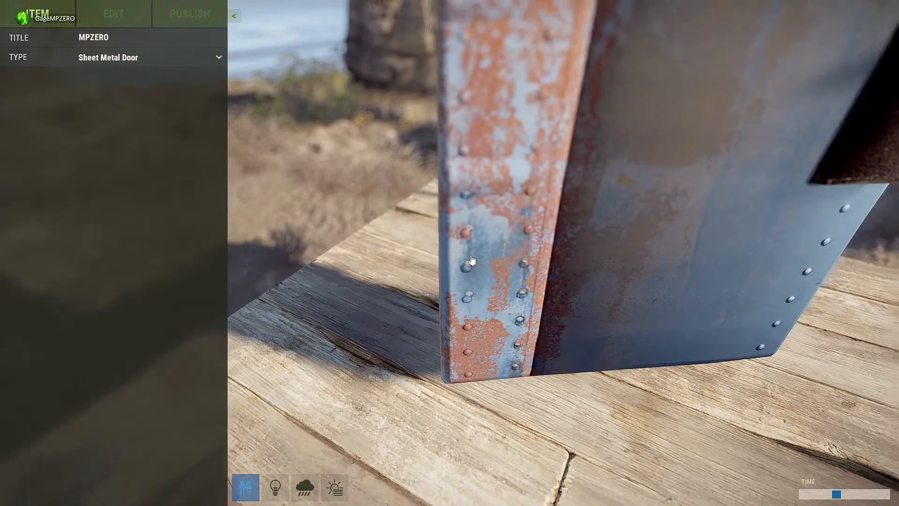
left_click_drag(472, 263, 462, 230)
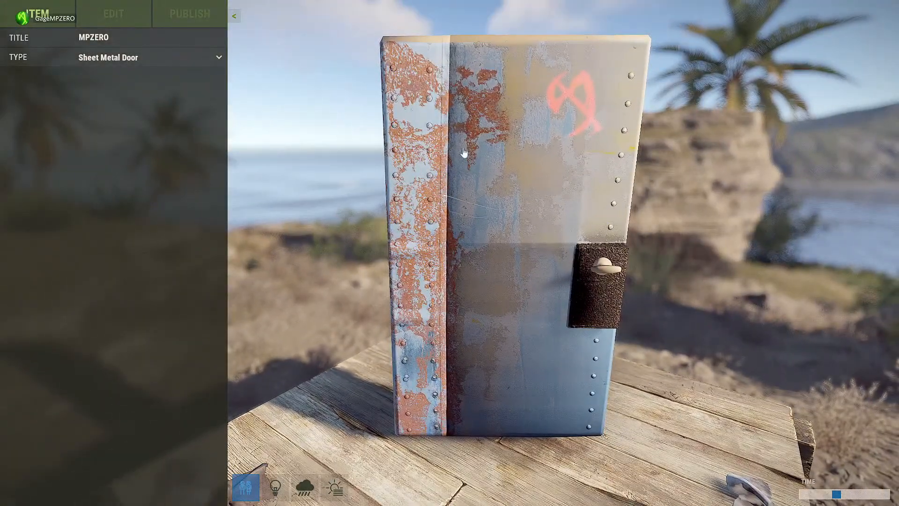
left_click_drag(594, 142, 491, 369)
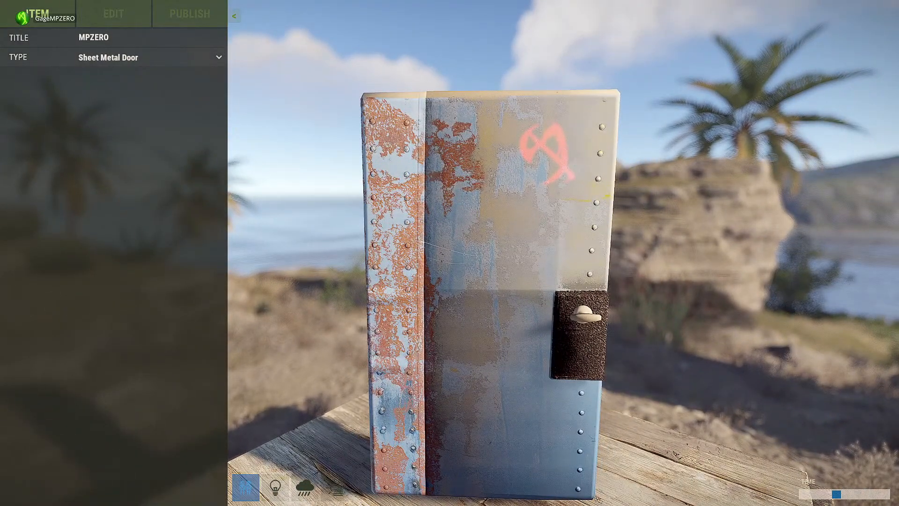
Turn the preview to night and set the door's emission color to full green with no red or blue.
left_click_drag(839, 495, 883, 495)
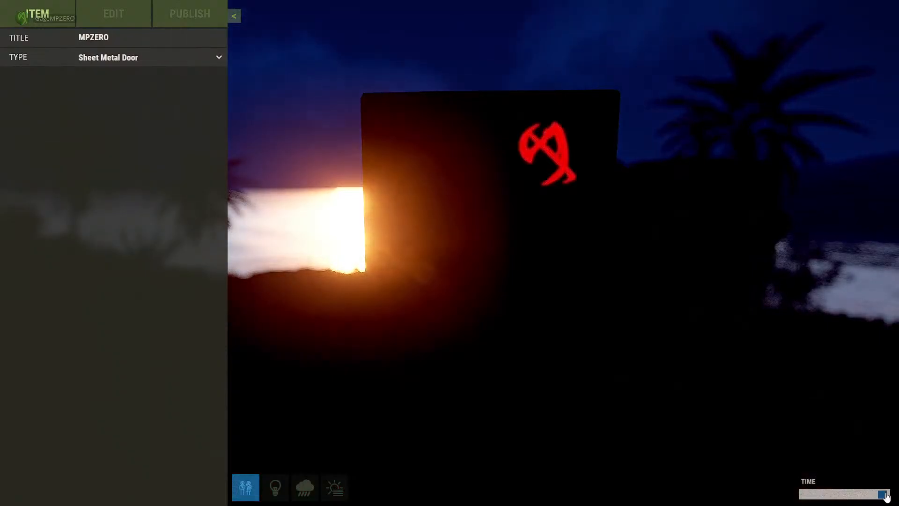
left_click_drag(763, 414, 672, 360)
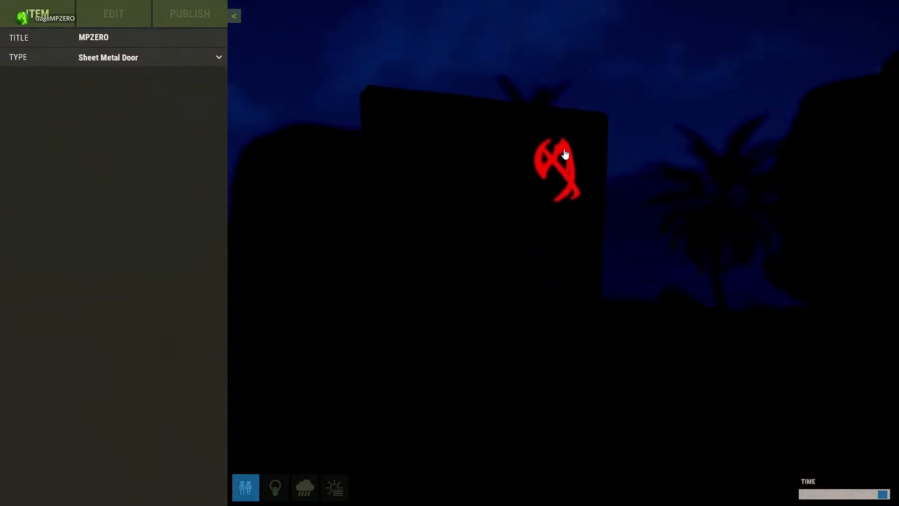
left_click(119, 4)
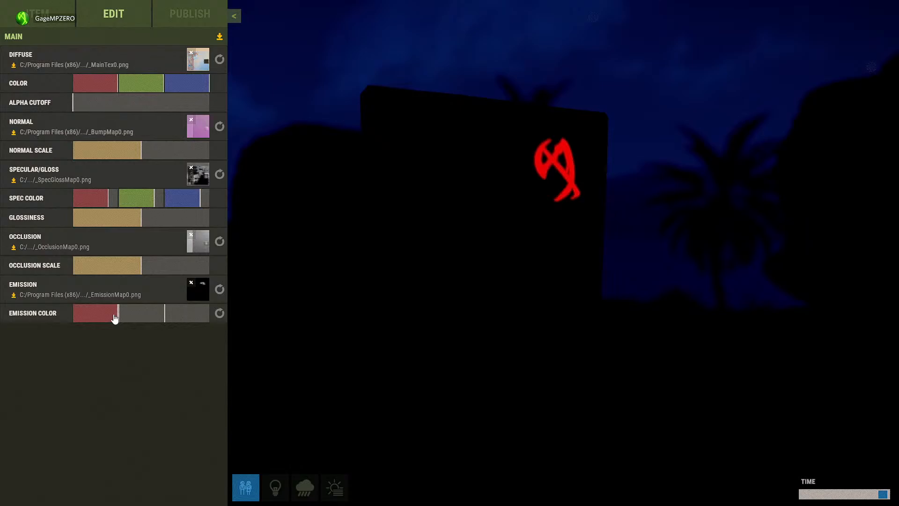
left_click_drag(173, 319, 217, 319)
left_click_drag(120, 318, 190, 319)
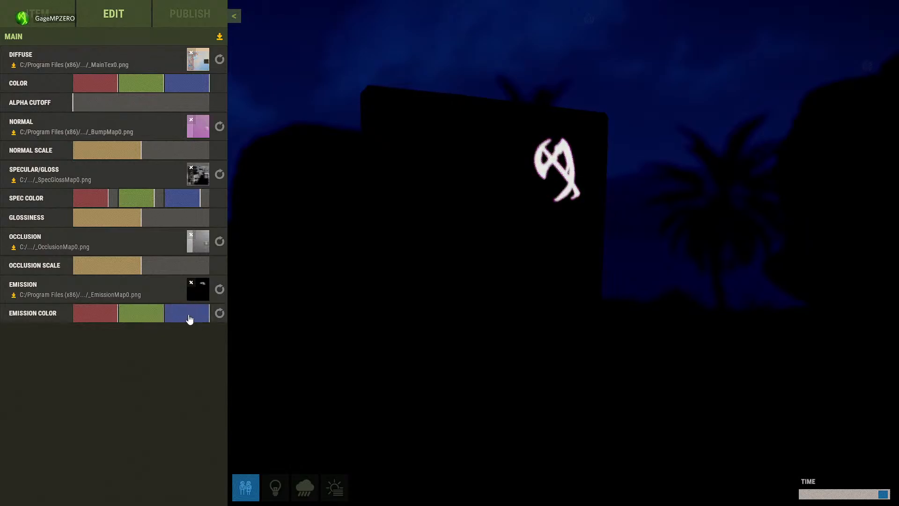
left_click_drag(107, 316, 37, 313)
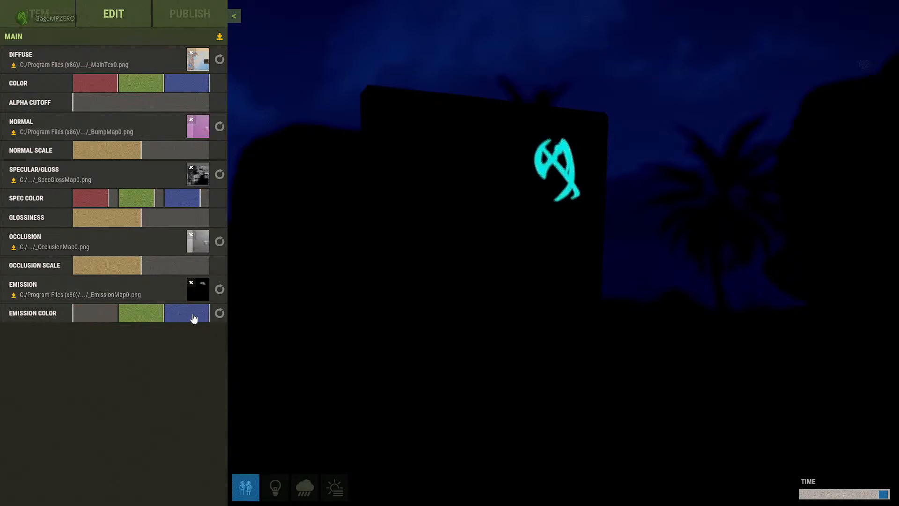
left_click_drag(194, 319, 82, 314)
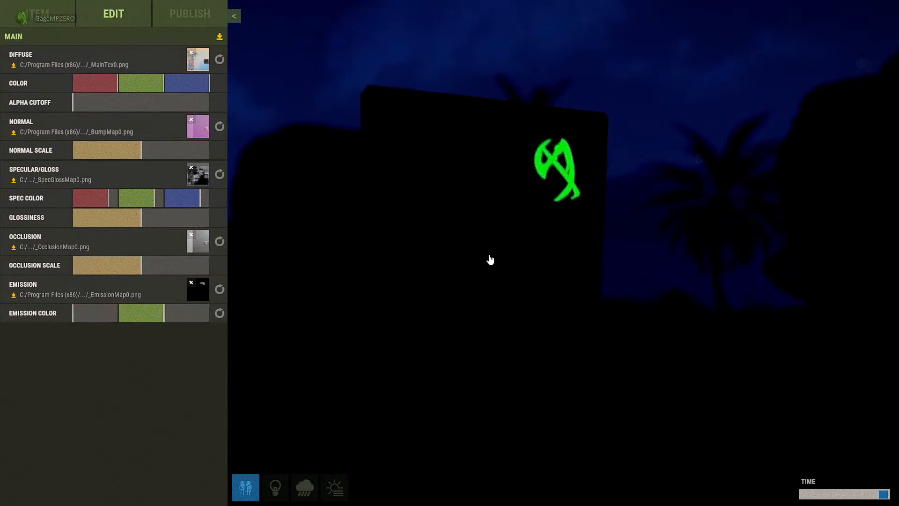
left_click_drag(490, 259, 470, 259)
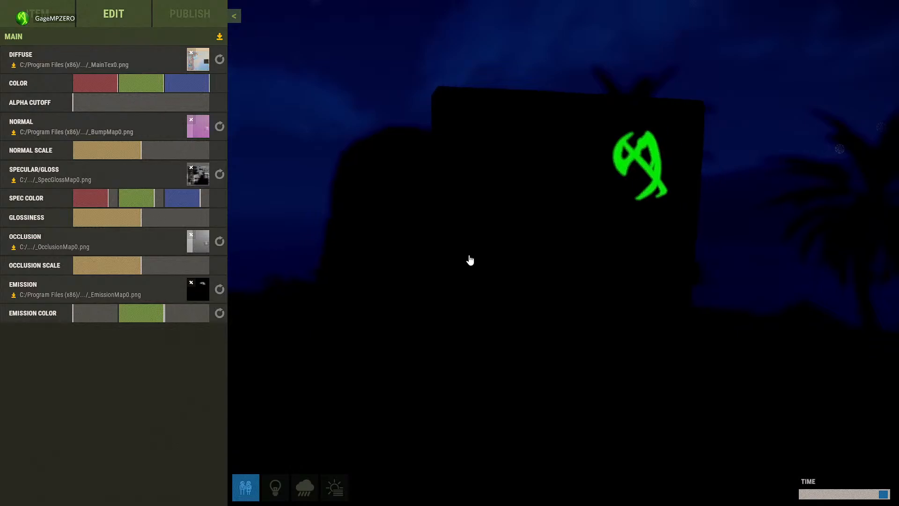
Publish the MPZERO door with the change log entry "Made Green".
left_click(202, 10)
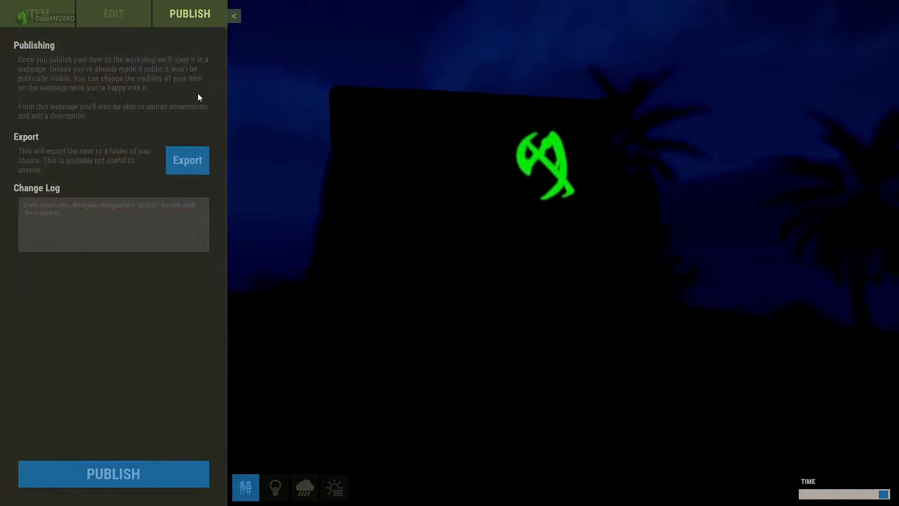
left_click(98, 218)
type("M")
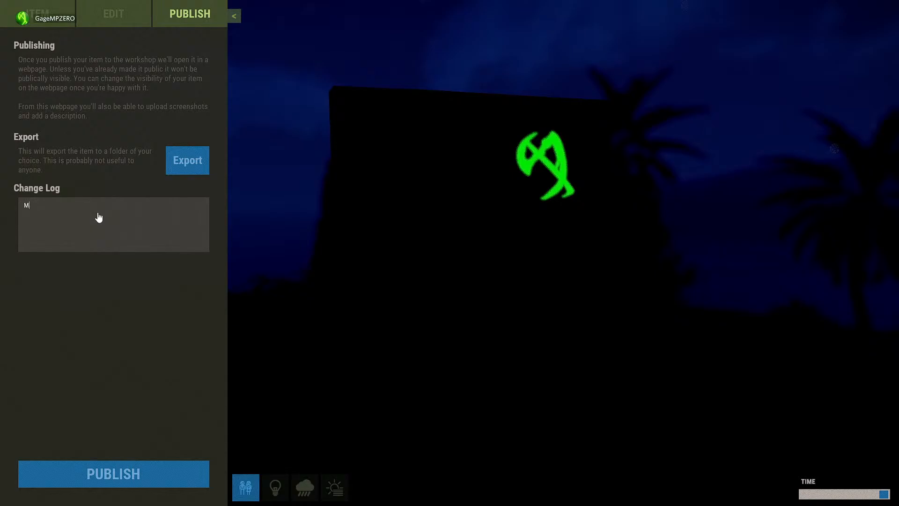
type("Adeade Green")
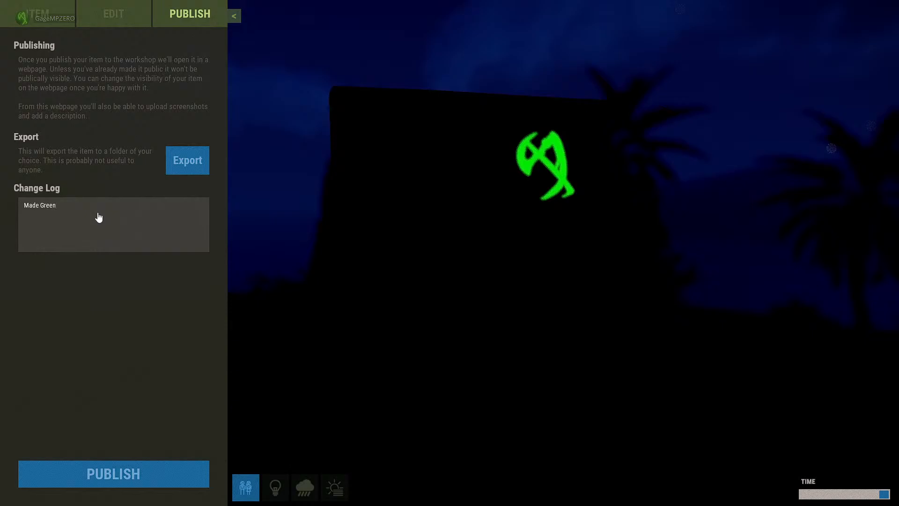
left_click(84, 481)
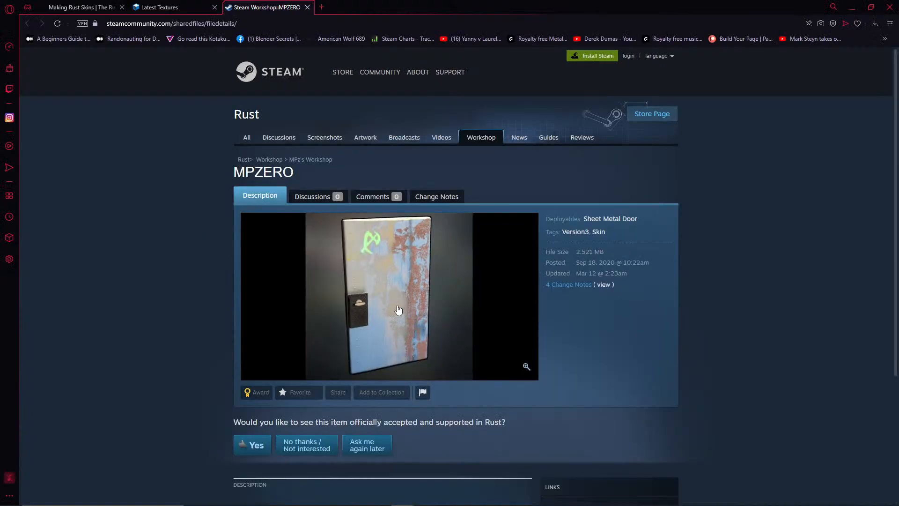
Look over the published MPZERO page in the browser and the Rust Workshop home page.
scroll(352, 344, "down", 4)
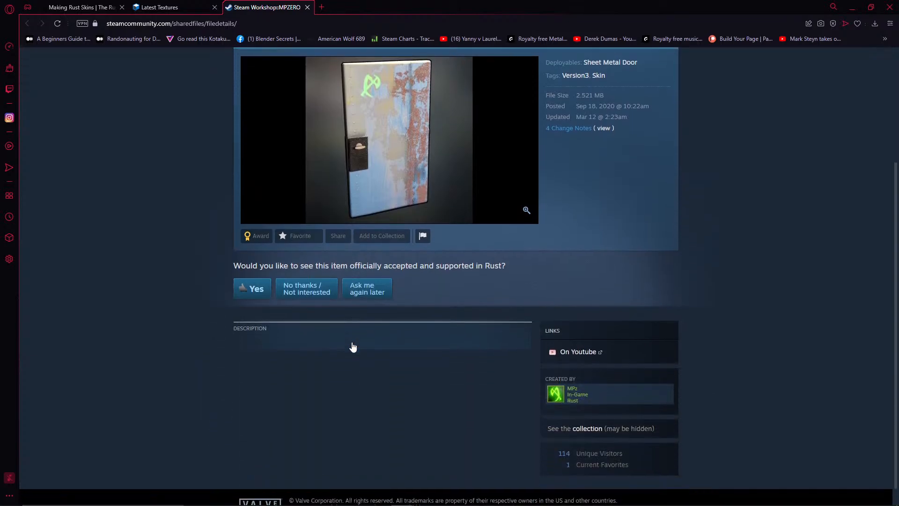
scroll(352, 344, "up", 4)
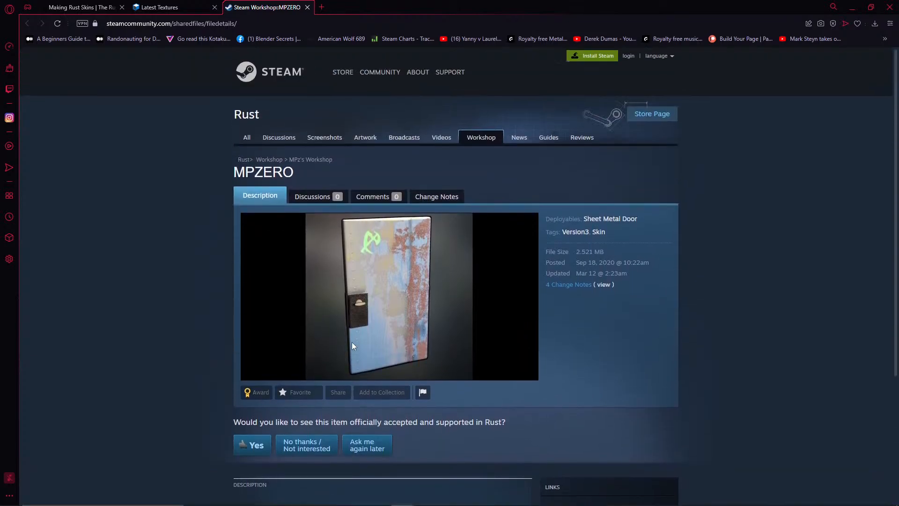
left_click(481, 136)
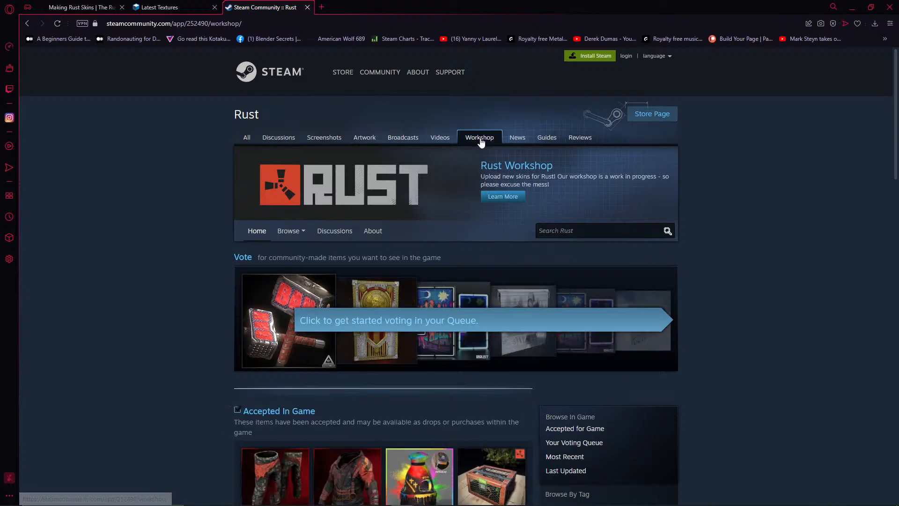
scroll(412, 367, "down", 5)
scroll(462, 309, "up", 5)
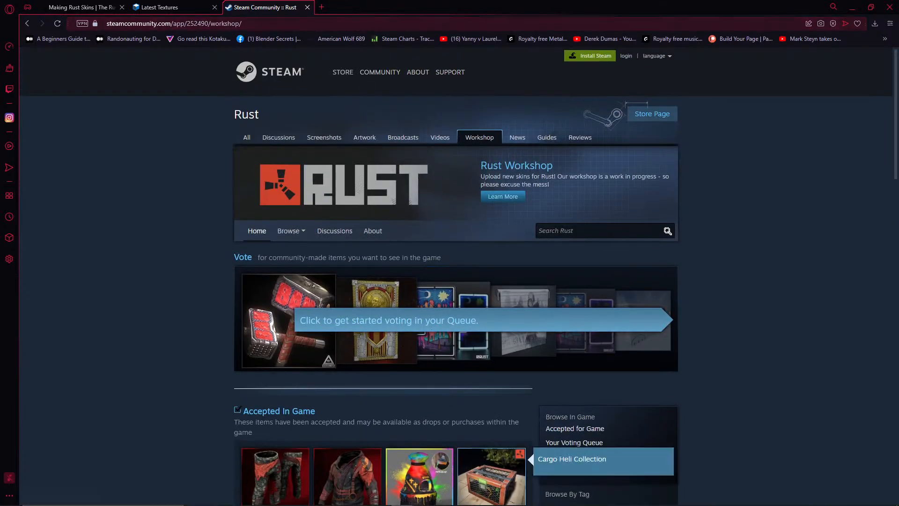
Switch to the Steam client and open the Workshop items among the profile's own content.
mouse_move(602, 498)
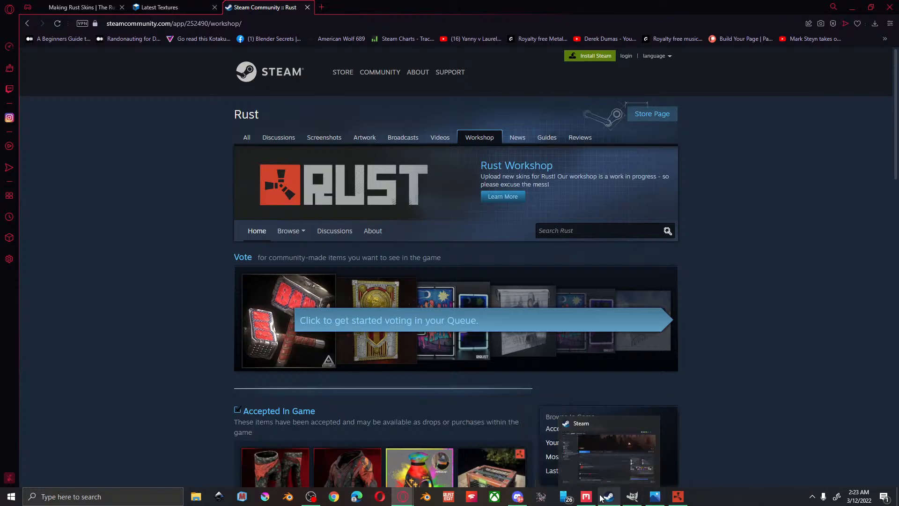
left_click(606, 457)
left_click(211, 25)
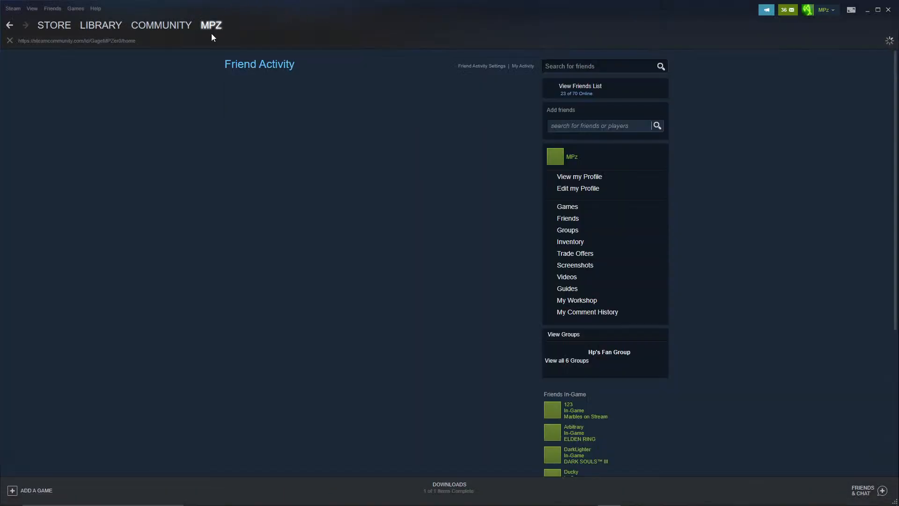
mouse_move(212, 30)
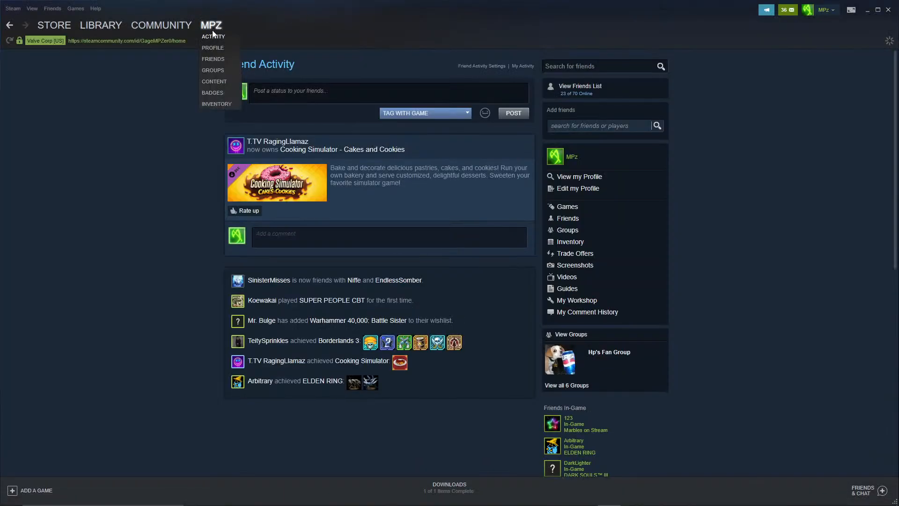
left_click(215, 83)
mouse_move(220, 27)
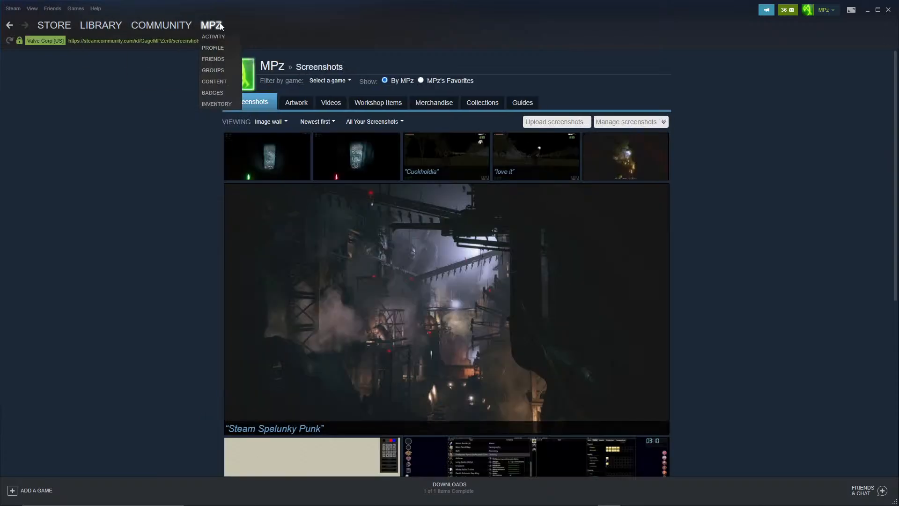
left_click(392, 106)
Browse both pages of the profile's Workshop items to review the uploaded skins.
scroll(407, 198, "down", 3)
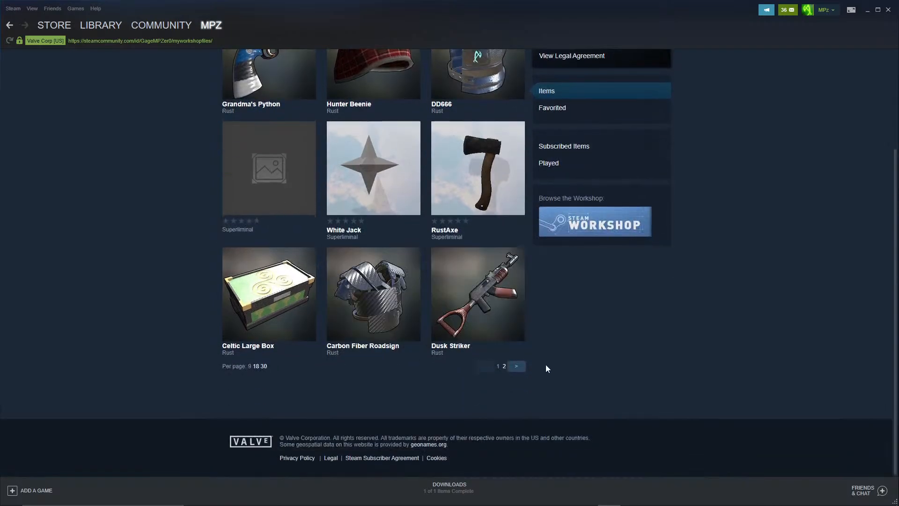
left_click(517, 368)
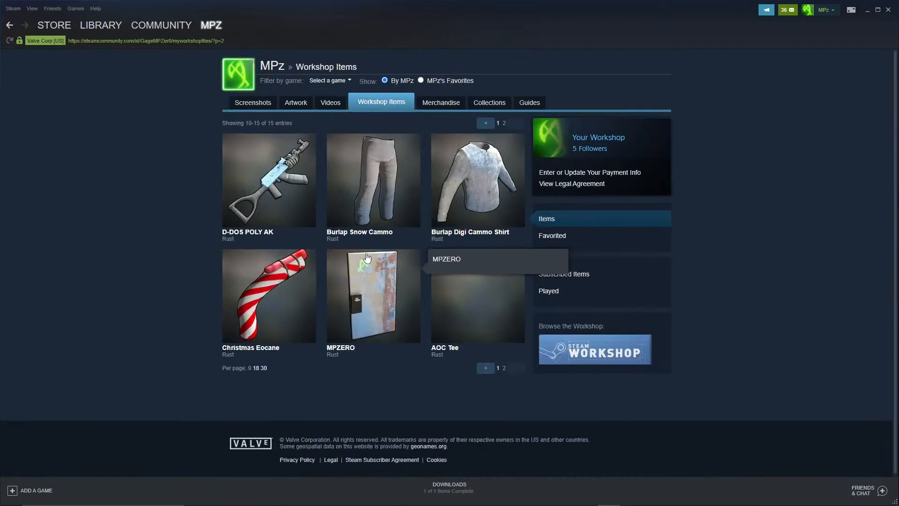
scroll(396, 308, "down", 1)
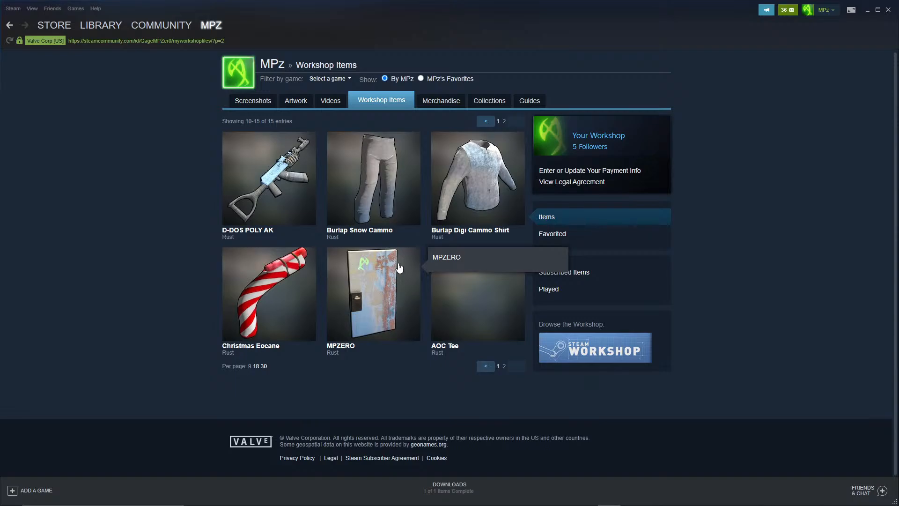
scroll(399, 268, "up", 1)
left_click(487, 368)
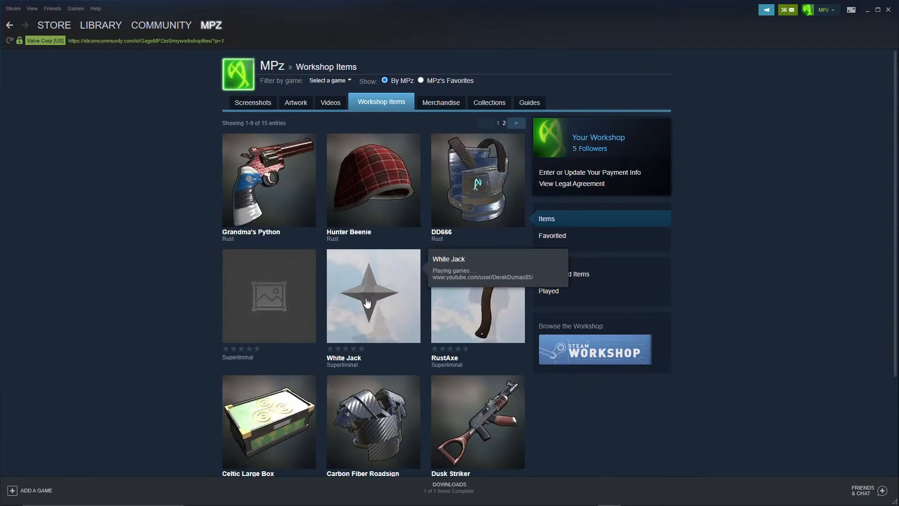
scroll(368, 305, "down", 3)
scroll(369, 304, "up", 3)
scroll(367, 305, "down", 3)
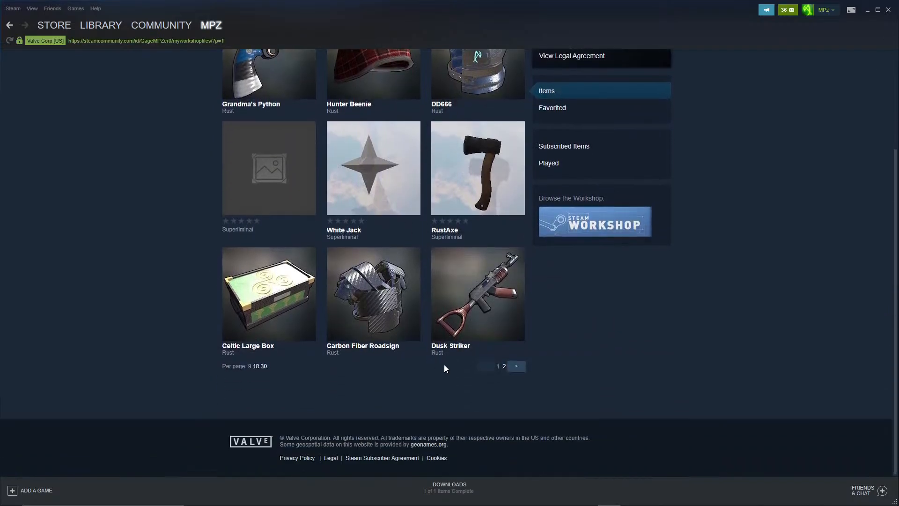
Open MPZERO from the second page of Workshop items and look over its description, comments and owner controls.
left_click(515, 366)
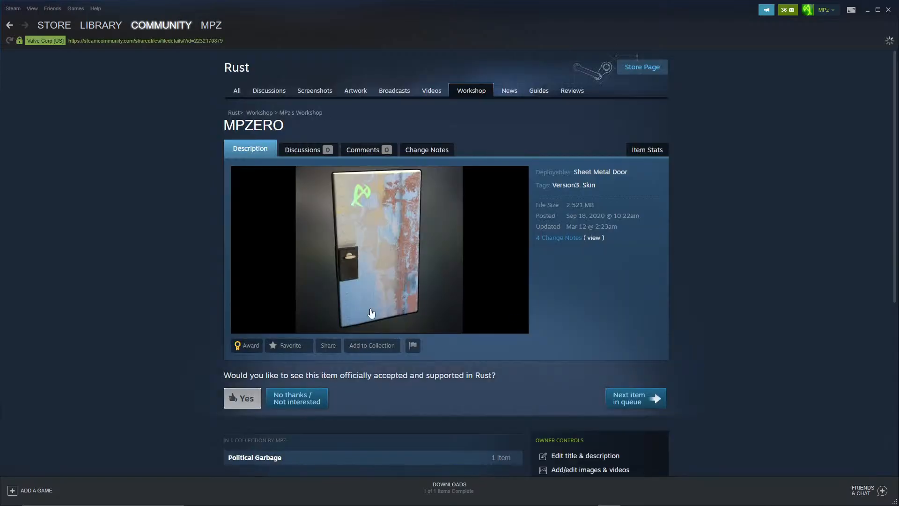
scroll(347, 235, "down", 3)
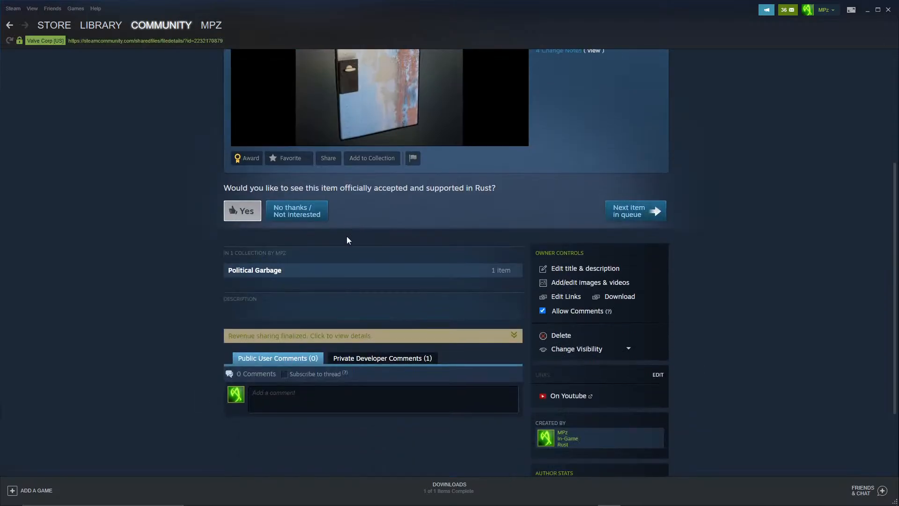
scroll(359, 319, "up", 3)
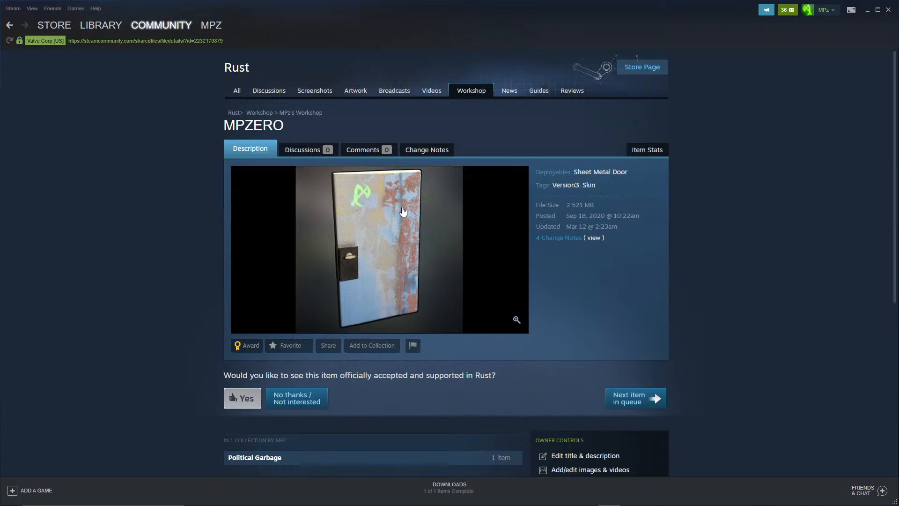
Switch back to Rust and return to the MPZERO door's item details.
mouse_move(513, 487)
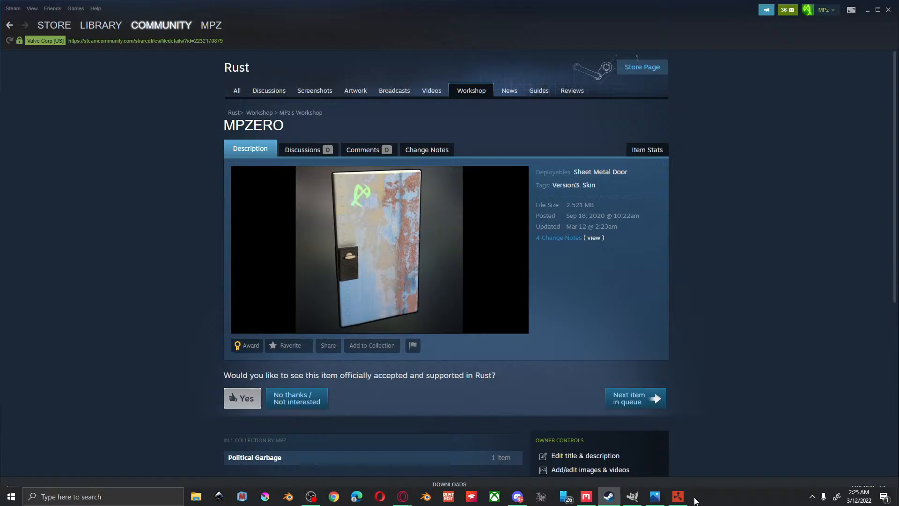
left_click(670, 468)
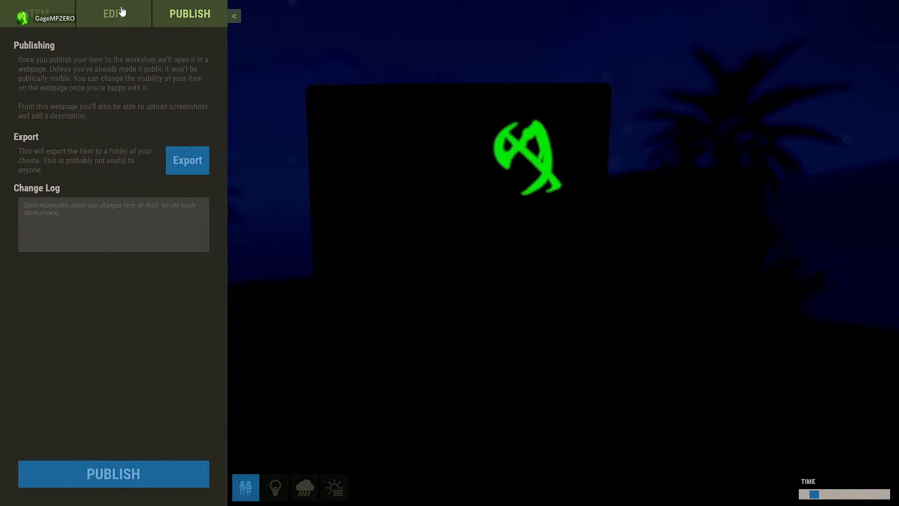
left_click(46, 10)
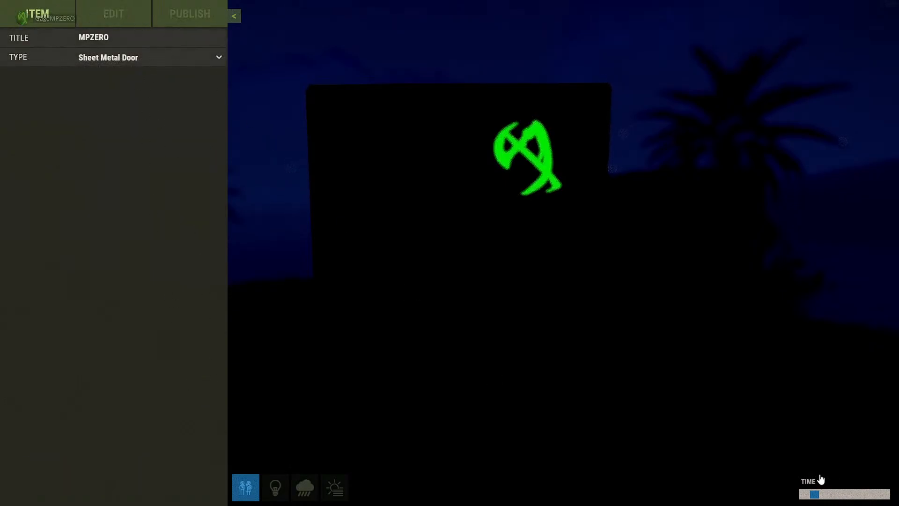
Set the preview to daytime and inspect the MPZERO sheet metal door from the front, edge and back.
left_click_drag(814, 495, 858, 500)
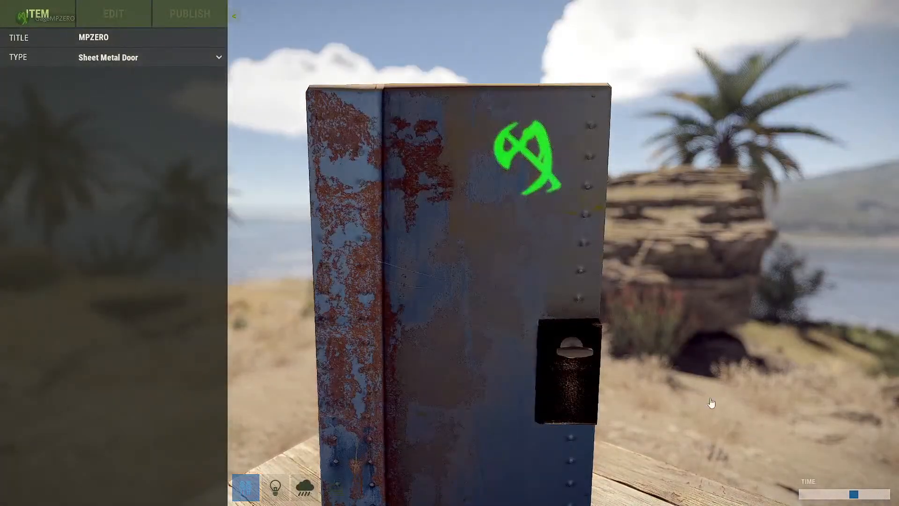
left_click_drag(710, 404, 568, 303)
left_click_drag(500, 240, 265, 237)
left_click_drag(445, 244, 536, 275)
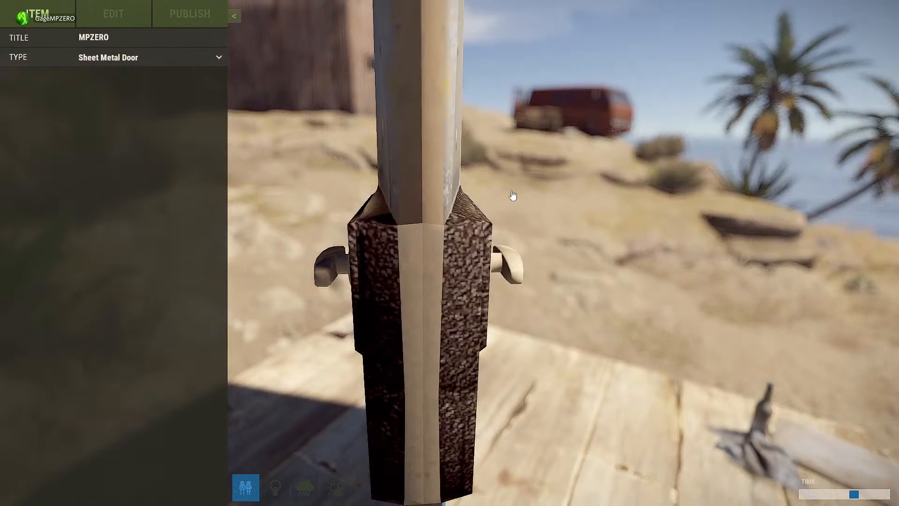
left_click_drag(512, 197, 352, 196)
scroll(398, 194, "down", 5)
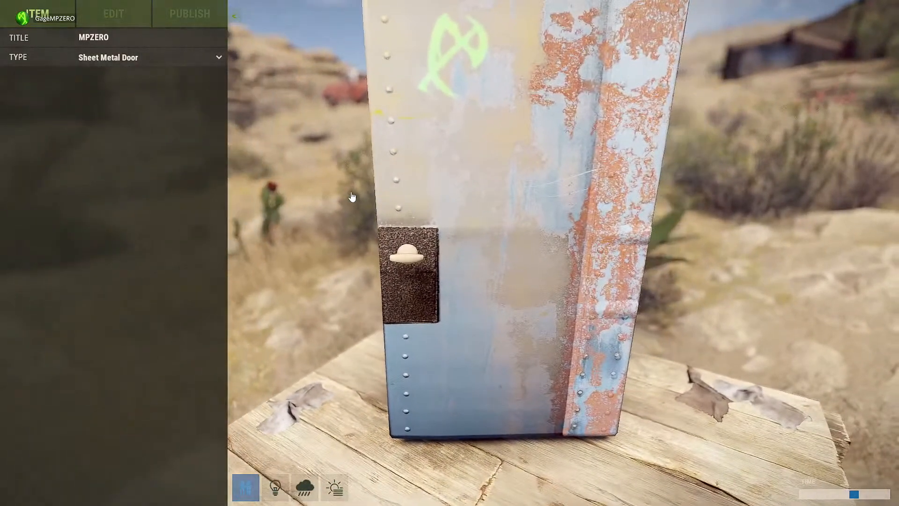
left_click_drag(470, 267, 471, 220)
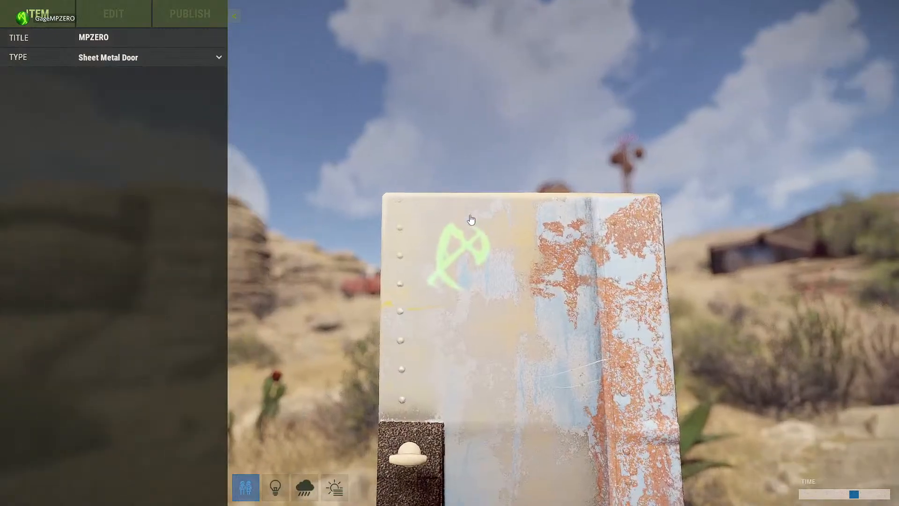
left_click_drag(518, 281, 869, 442)
scroll(869, 442, "down", 2)
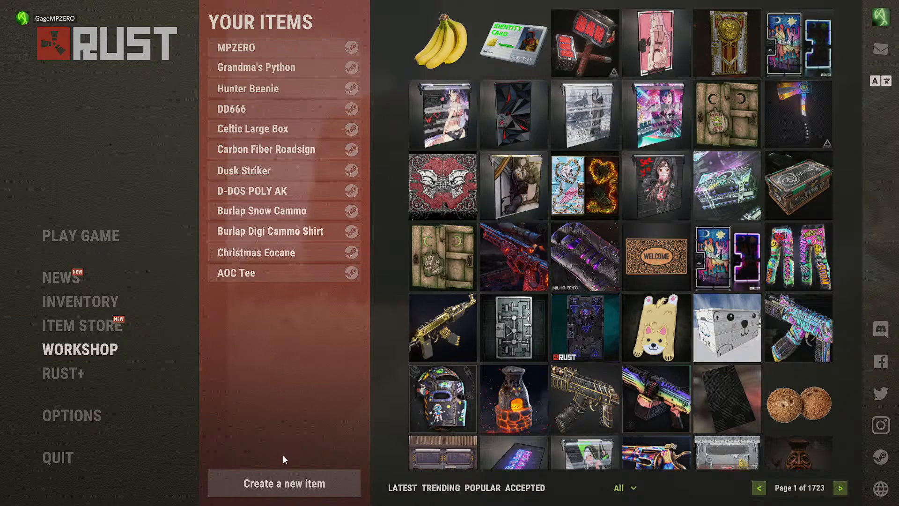
Create a new Workshop item and set its type to Rug.
left_click(295, 485)
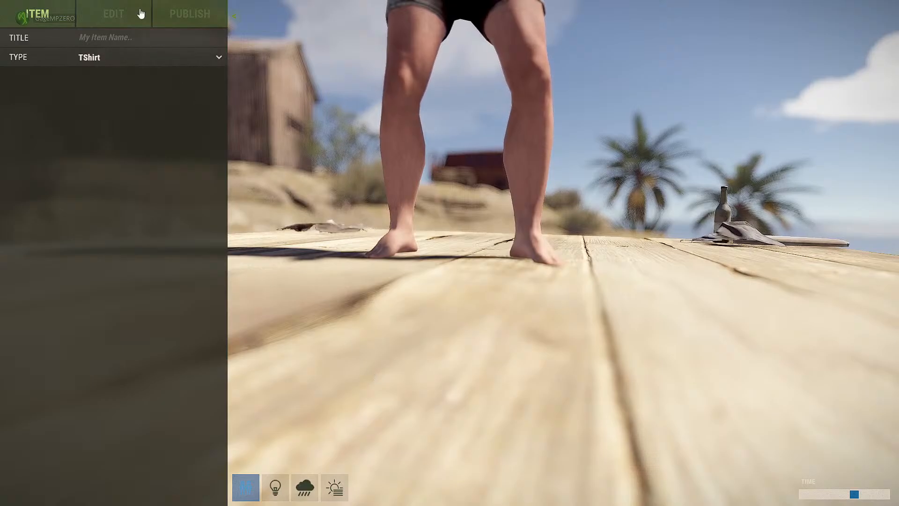
left_click(89, 57)
scroll(107, 152, "down", 9)
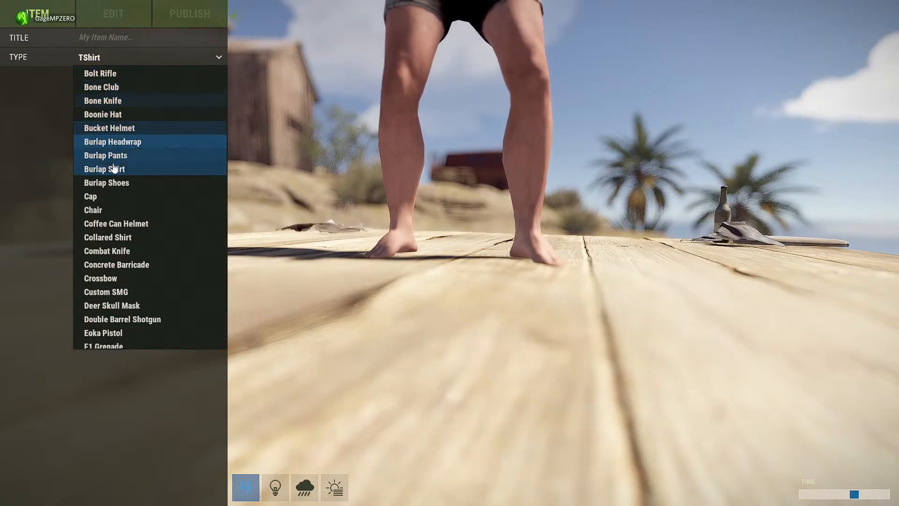
scroll(114, 167, "down", 5)
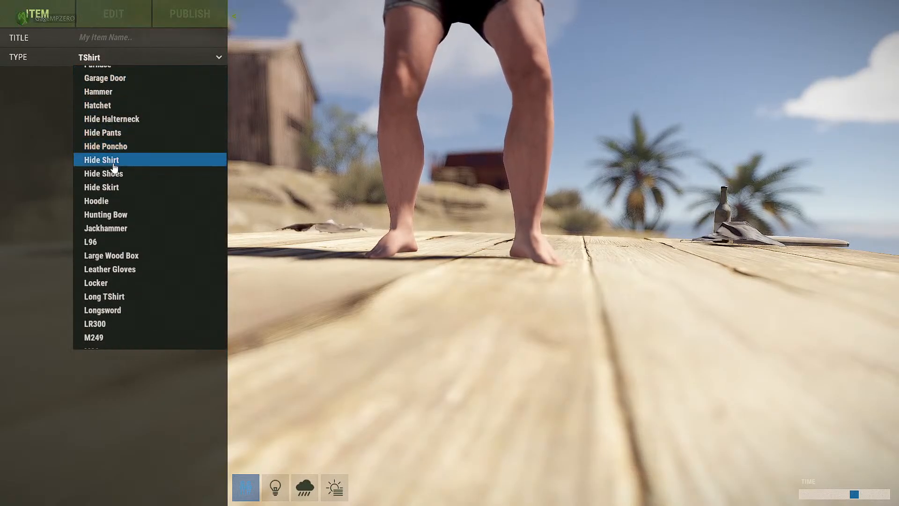
scroll(114, 167, "down", 5)
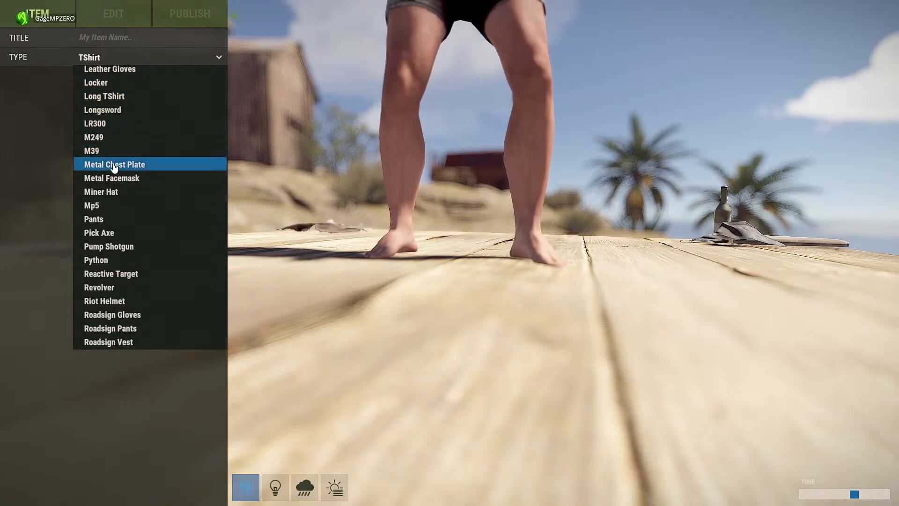
scroll(114, 167, "down", 6)
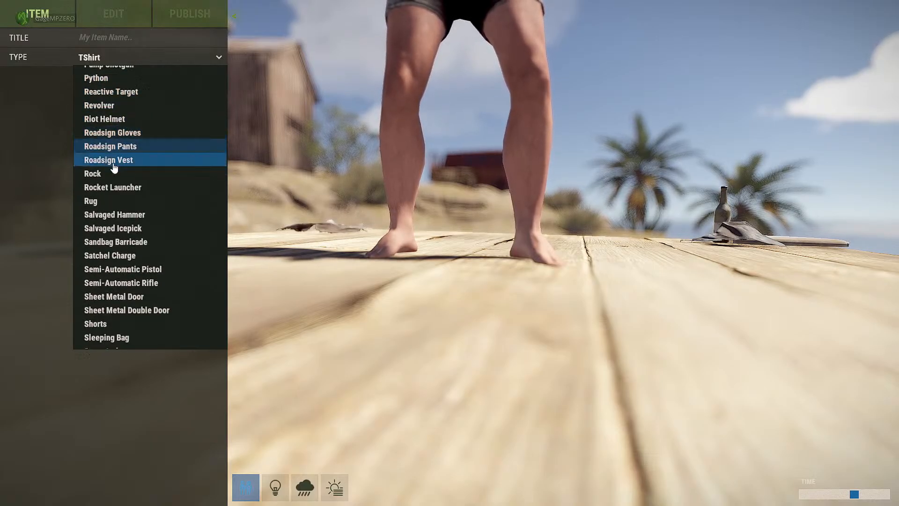
scroll(114, 167, "down", 1)
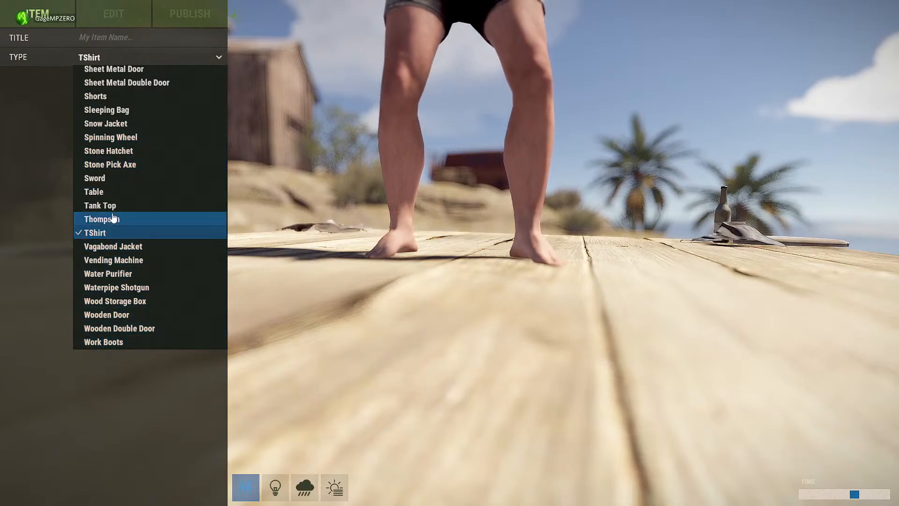
scroll(118, 226, "up", 1)
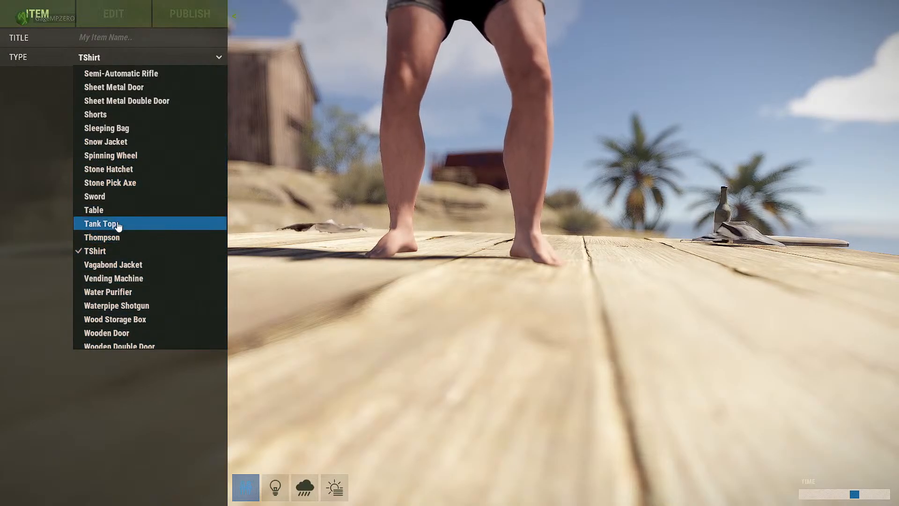
scroll(122, 202, "up", 4)
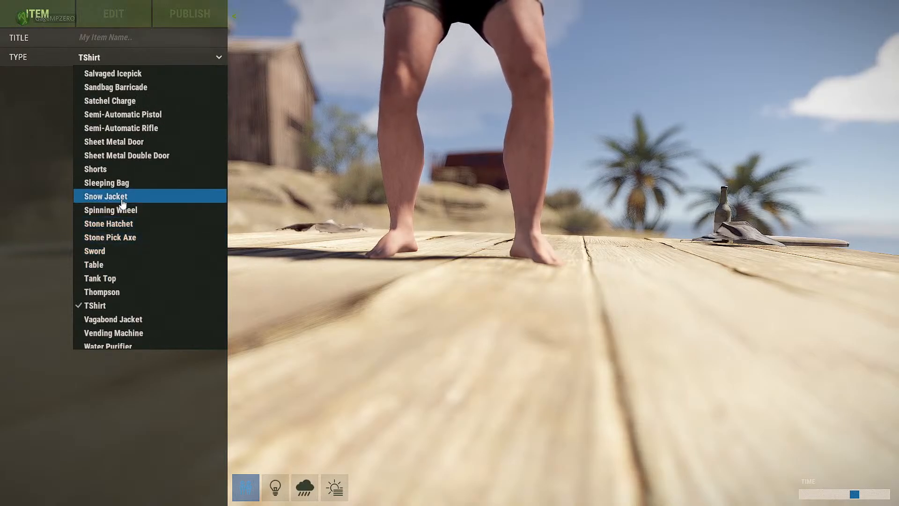
scroll(123, 202, "up", 7)
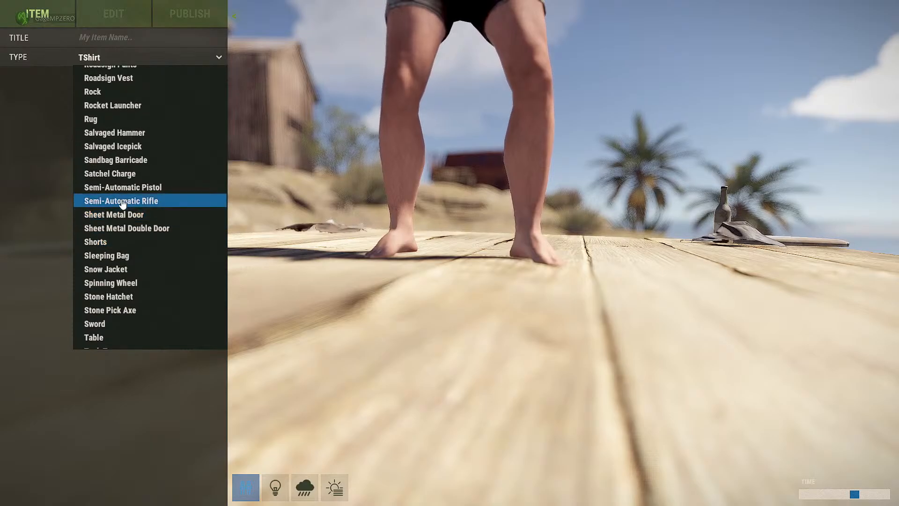
left_click(121, 139)
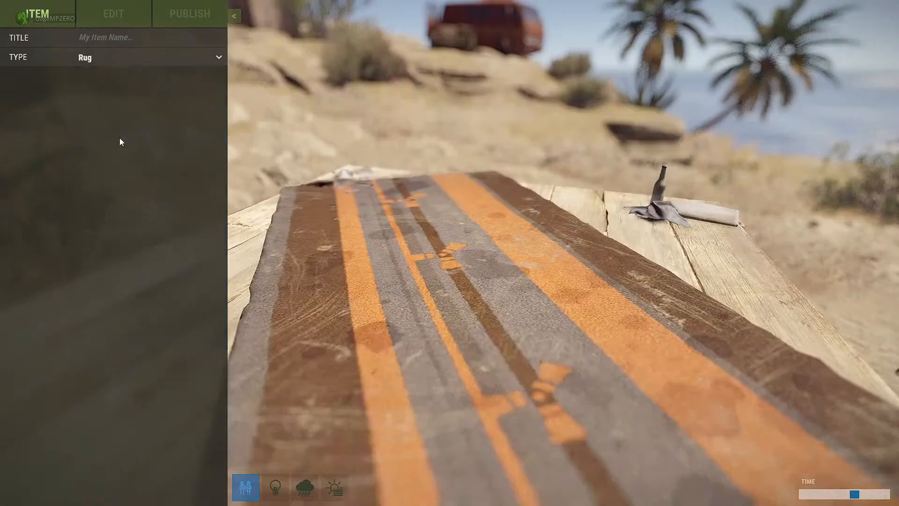
Examine the default rug's fabric detail up close and its overall shape from several angles.
left_click_drag(512, 202, 731, 213)
scroll(713, 229, "up", 3)
left_click_drag(632, 288, 626, 331)
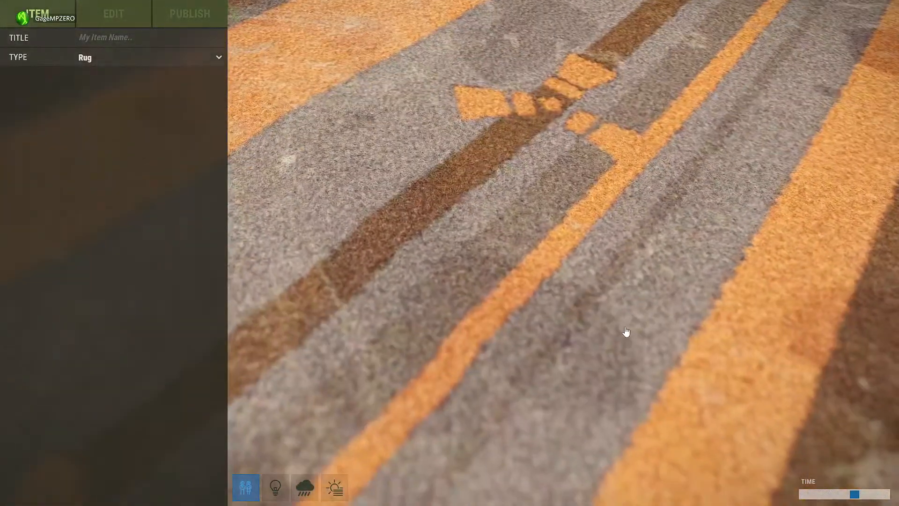
scroll(626, 331, "down", 5)
scroll(626, 331, "up", 5)
scroll(626, 332, "down", 5)
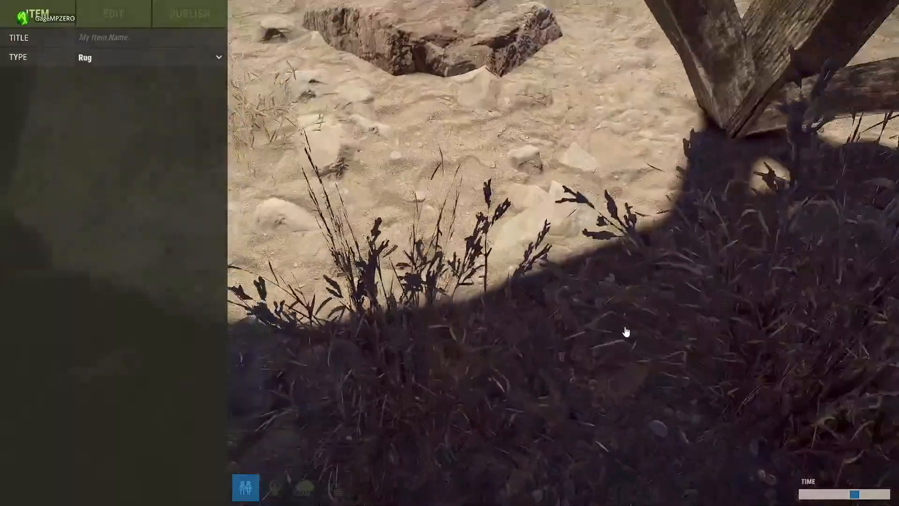
scroll(626, 331, "up", 5)
scroll(626, 332, "down", 4)
scroll(626, 332, "up", 4)
scroll(626, 331, "down", 5)
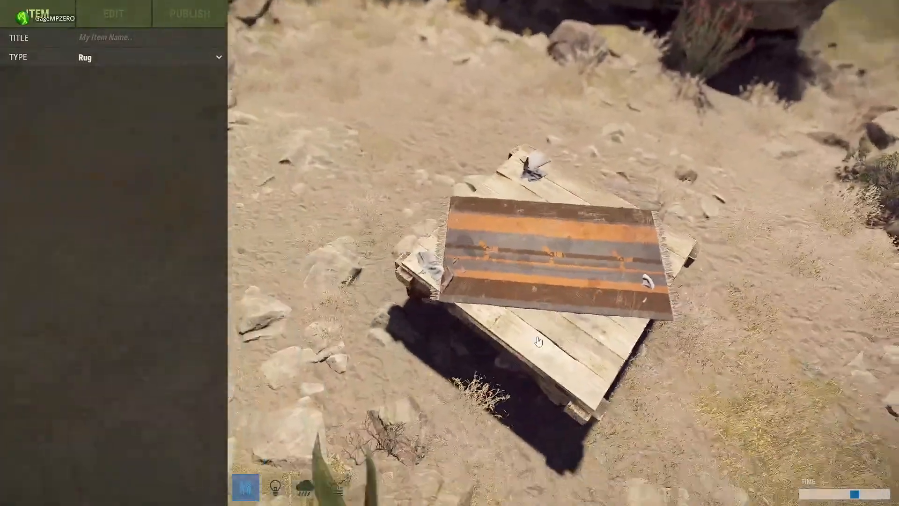
scroll(590, 319, "up", 4)
left_click_drag(589, 319, 456, 301)
scroll(465, 311, "up", 5)
scroll(456, 301, "down", 5)
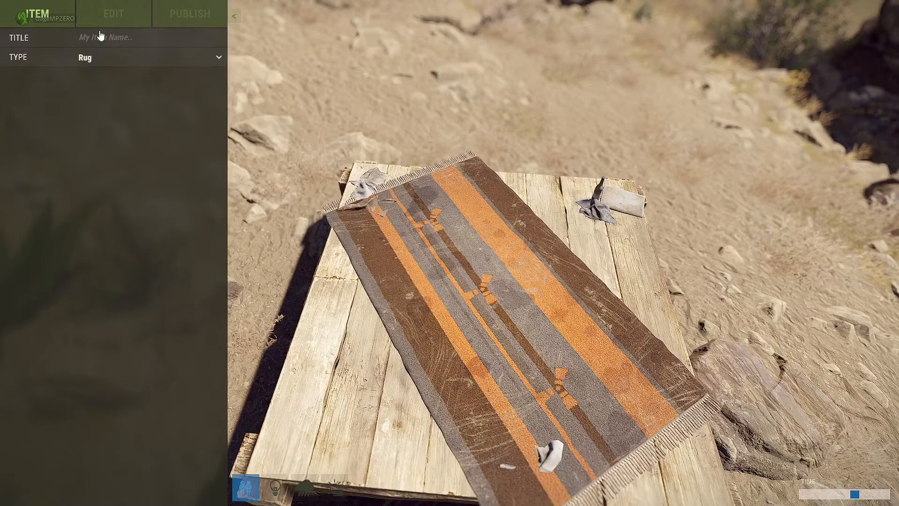
Title the item LIVING DEAD FURR RUG and open its material editing settings.
type("Living DEAD FURR RUG")
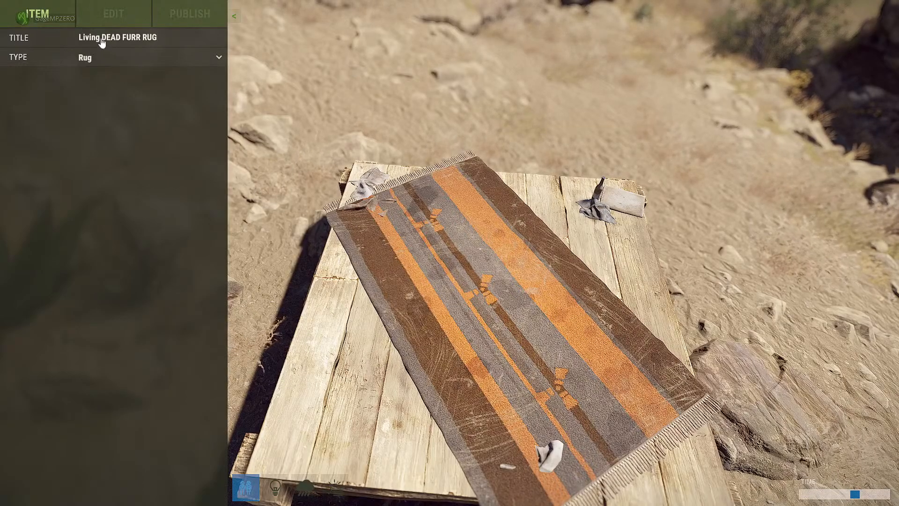
left_click_drag(101, 39, 83, 42)
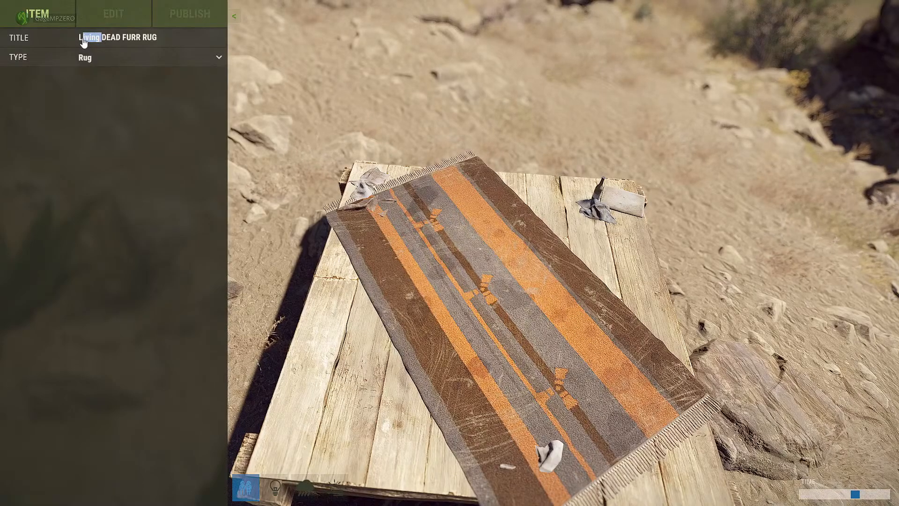
key("BackSpace")
type("IVING")
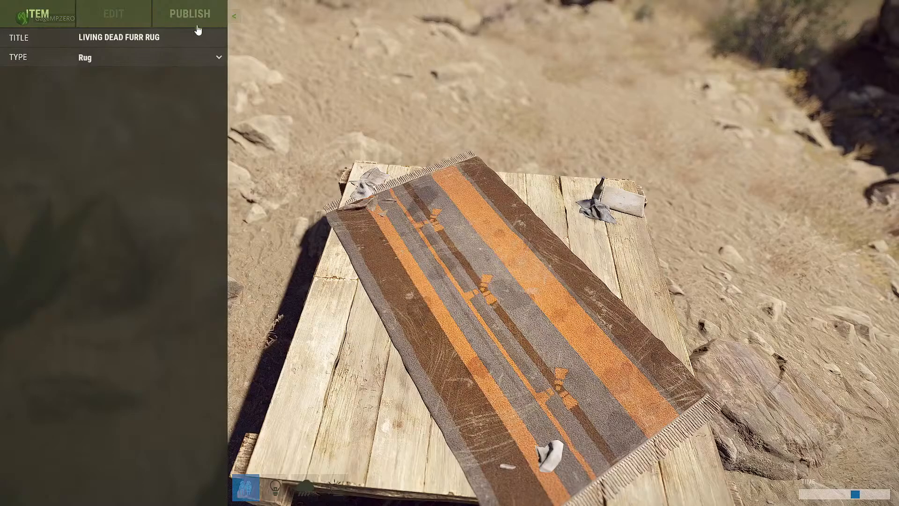
left_click(106, 16)
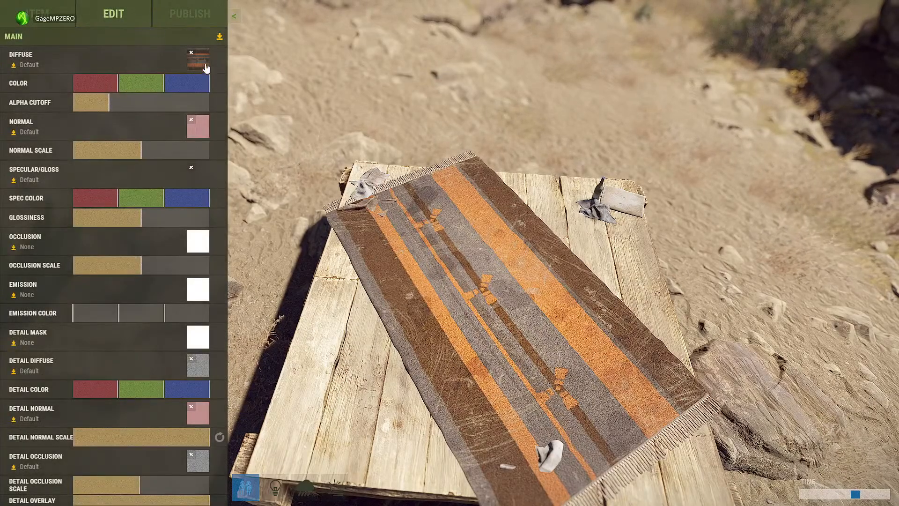
Remove the rug's default diffuse and normal textures.
left_click(191, 52)
mouse_move(291, 402)
left_mouse_down()
mouse_move(312, 406)
mouse_move(300, 418)
left_mouse_up()
scroll(300, 417, "up", 5)
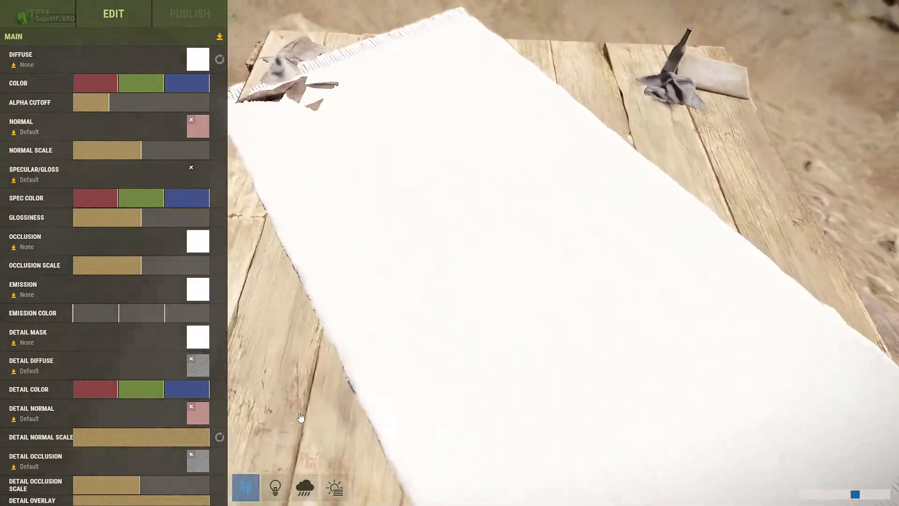
scroll(301, 417, "up", 3)
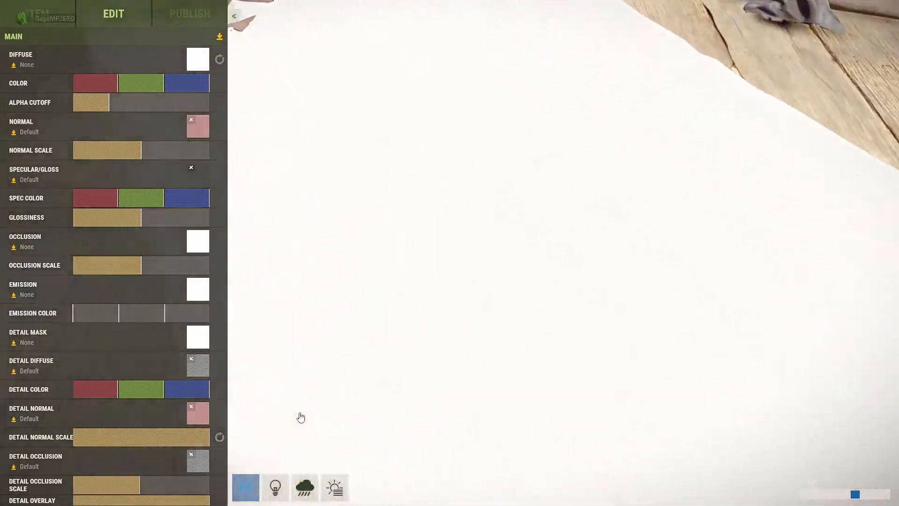
left_click(191, 120)
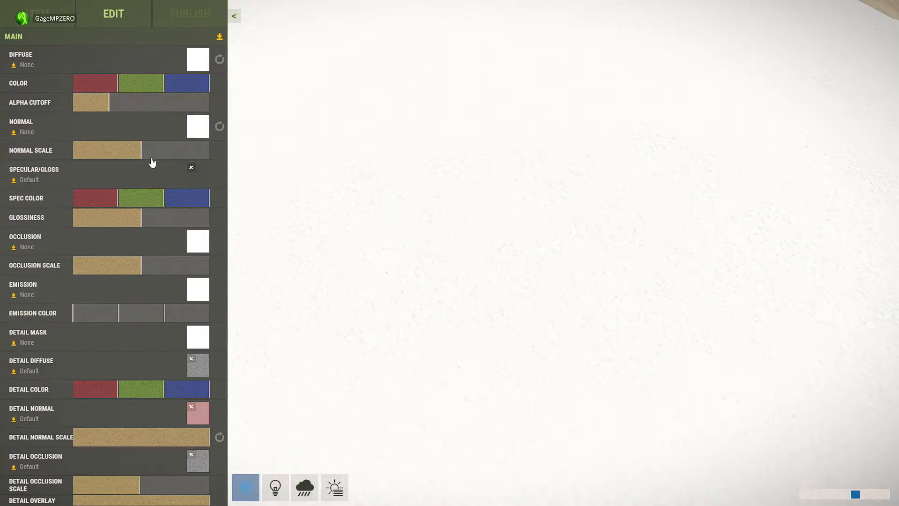
Try a higher normal scale and glossiness, a minimal occlusion scale and a green emission color on the rug.
left_click_drag(155, 153, 183, 152)
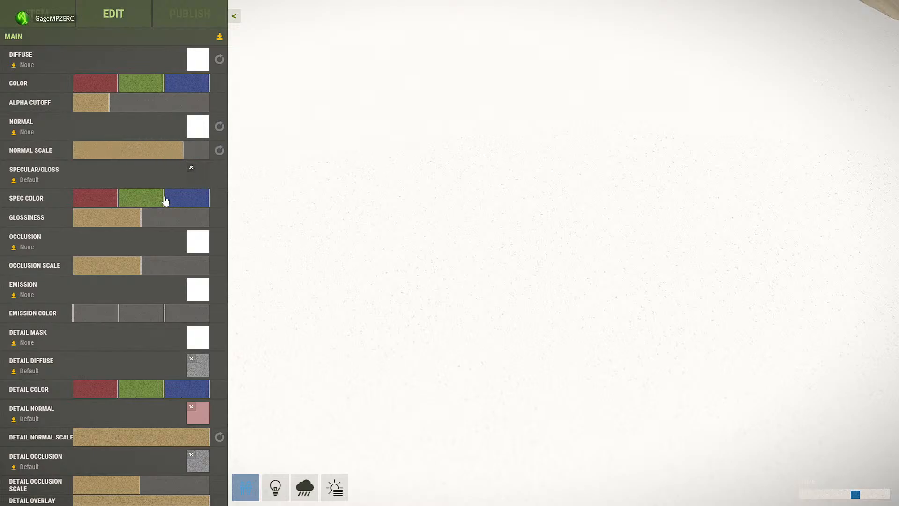
left_click_drag(102, 277, 75, 277)
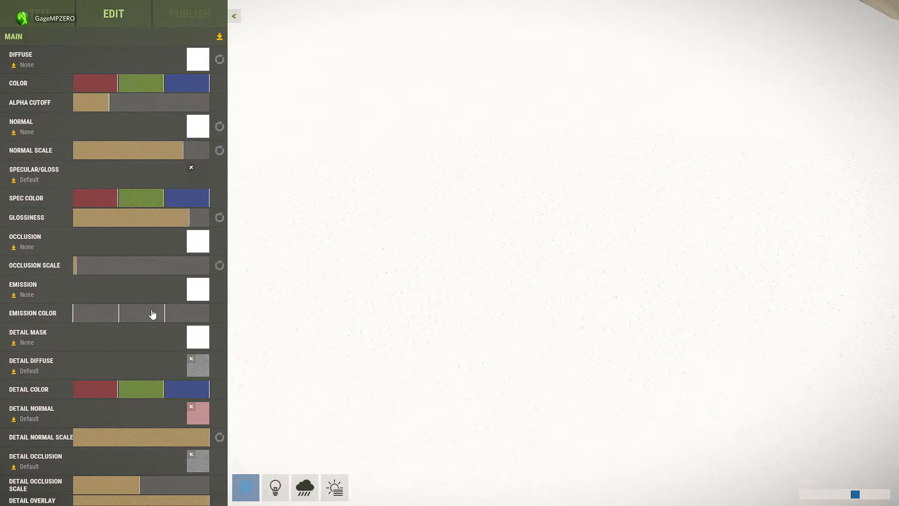
left_click_drag(153, 314, 198, 322)
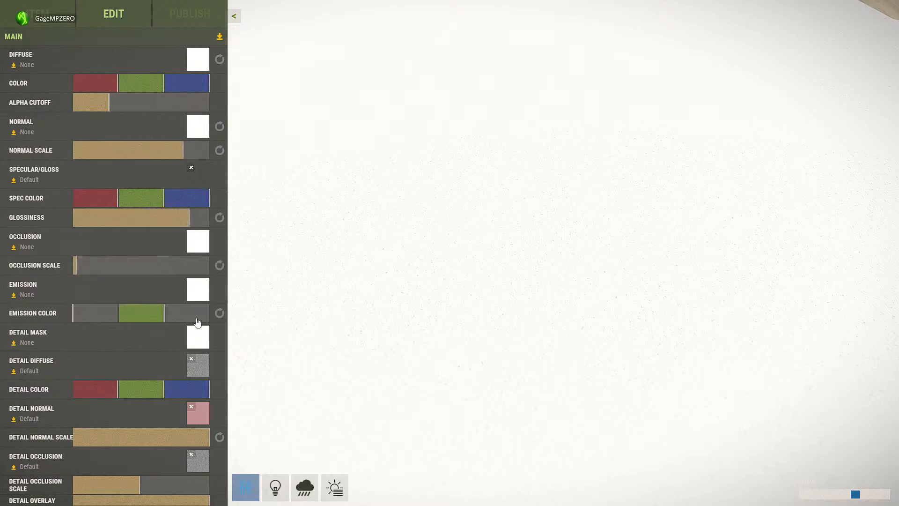
Reset the emission color, occlusion scale, glossiness, normal scale, and normal and diffuse textures to their defaults.
left_click(219, 313)
left_click(219, 265)
left_click(219, 217)
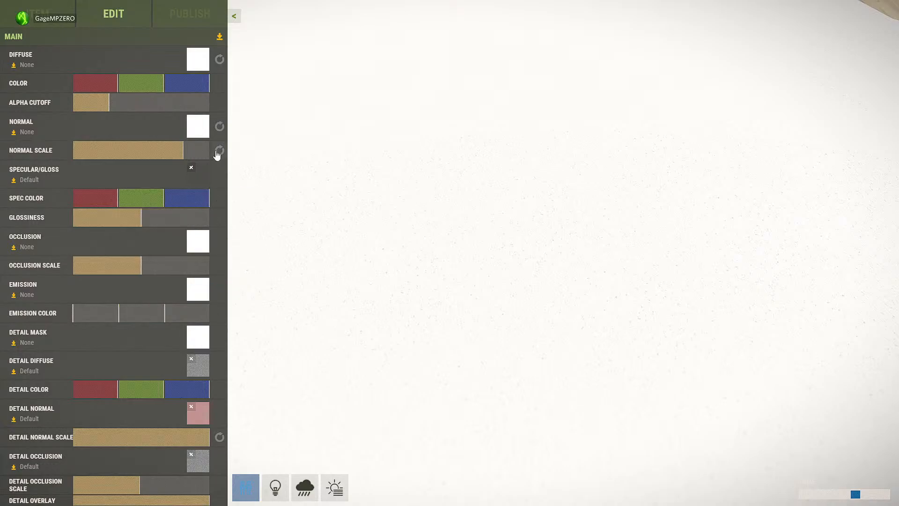
left_click(220, 150)
left_click(220, 127)
left_click(219, 59)
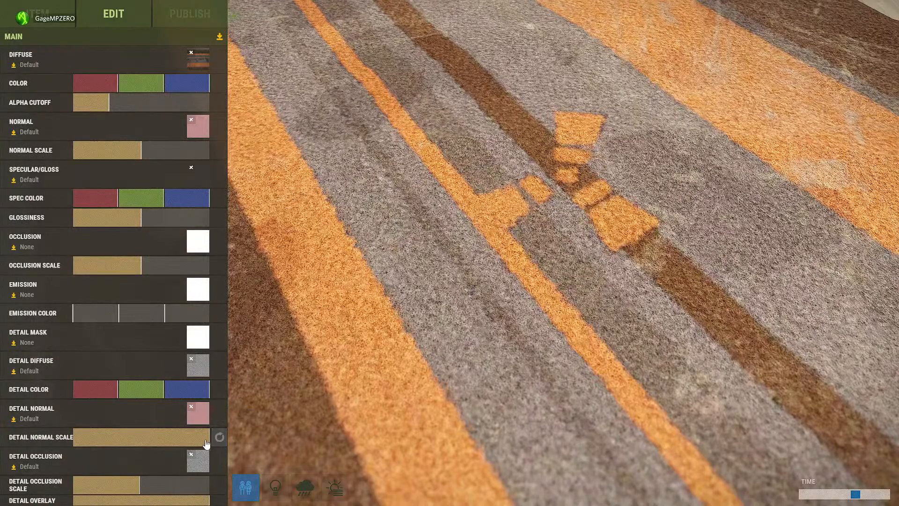
Lower the rug's detail normal scale slightly and tint its detail color teal with little red, high green and full blue.
left_click_drag(208, 439, 169, 448)
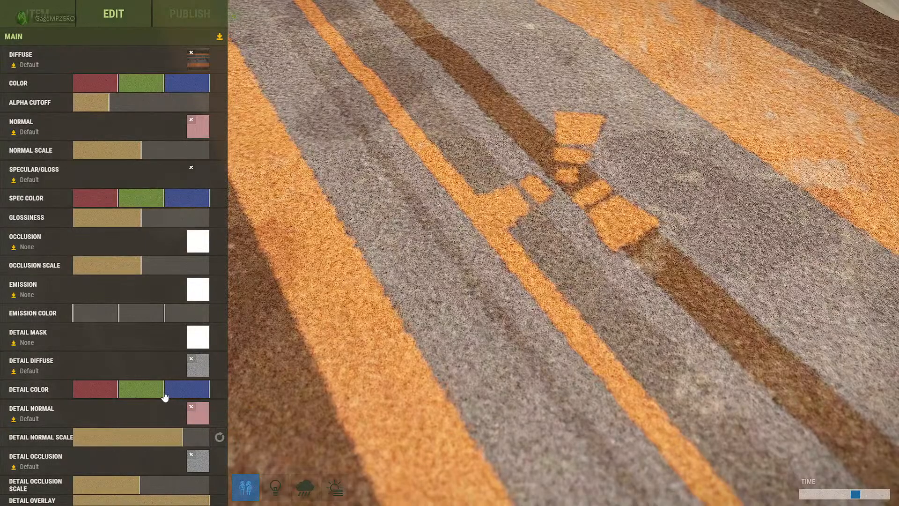
mouse_move(165, 395)
left_mouse_down()
mouse_move(173, 389)
mouse_move(82, 396)
mouse_move(153, 395)
left_mouse_up()
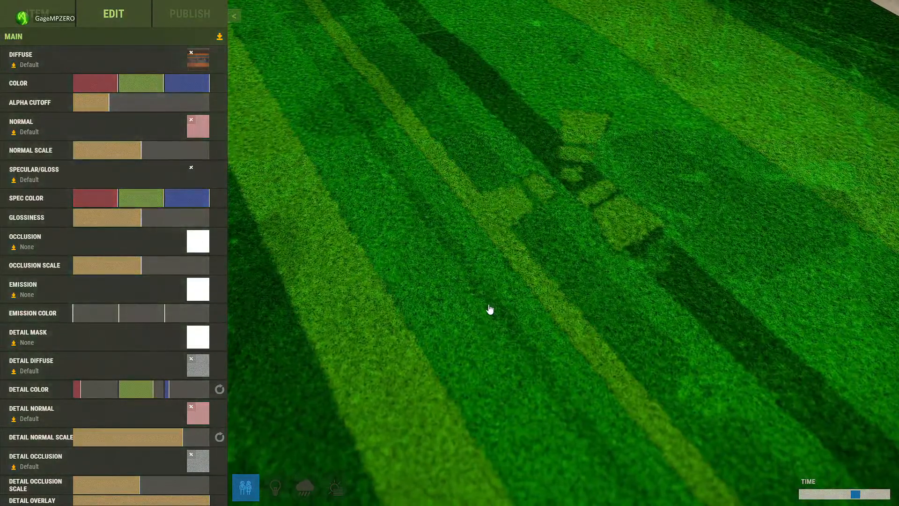
scroll(490, 309, "down", 5)
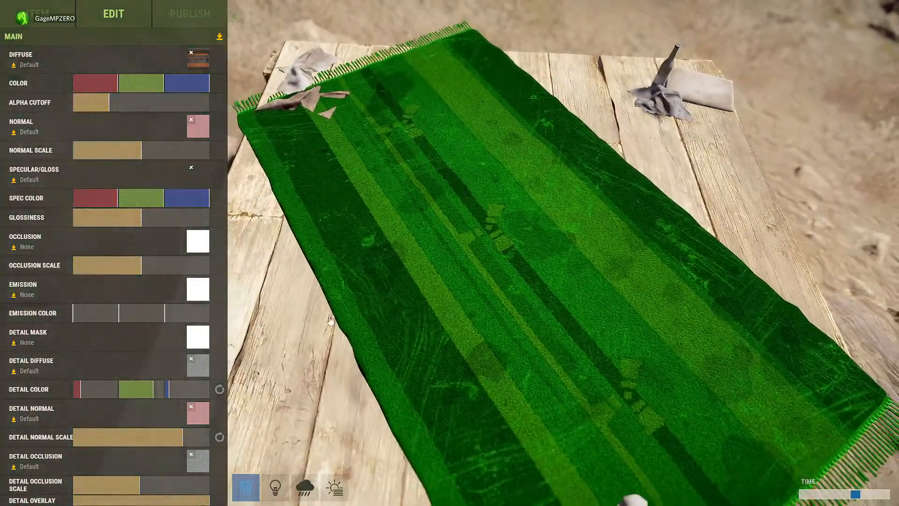
left_click_drag(177, 386, 238, 400)
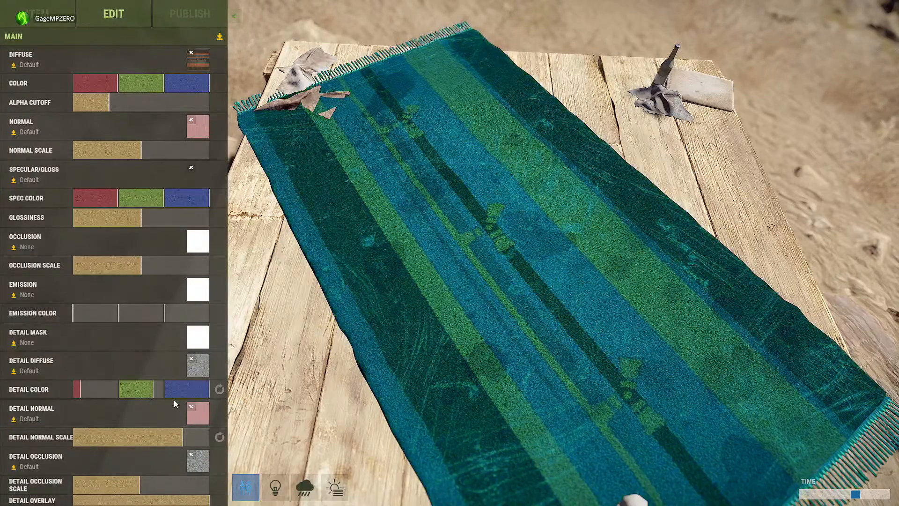
Tint the rug's detail color pure red and raise all three emission color channels to full.
left_click_drag(108, 397, 114, 395)
left_click_drag(182, 401, 120, 396)
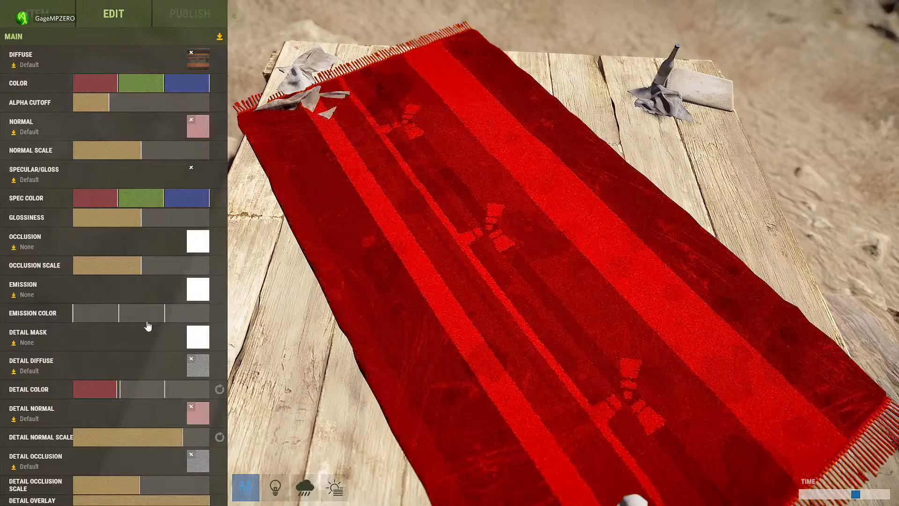
left_click(97, 315)
left_click_drag(98, 314, 215, 319)
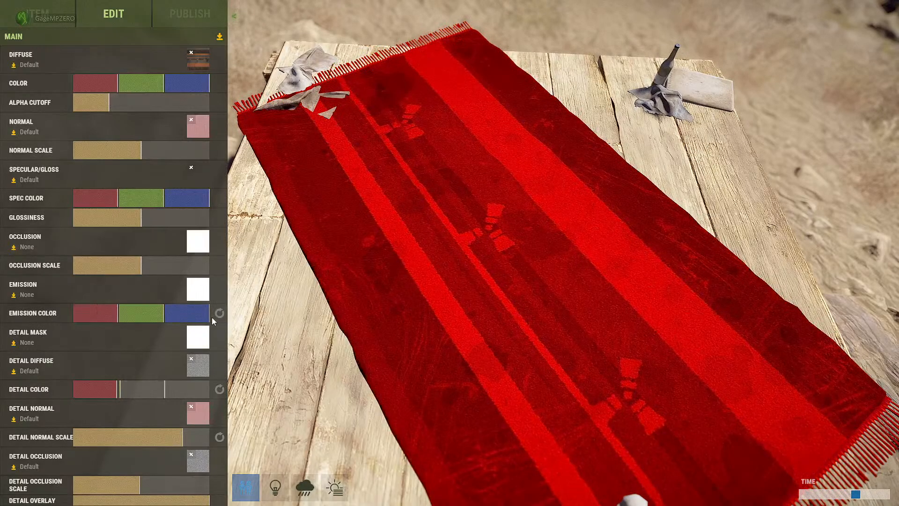
Load 212.png from C:\rust as the rug's emission texture and lower the time of day to night to preview the glow.
left_click_drag(856, 494, 805, 495)
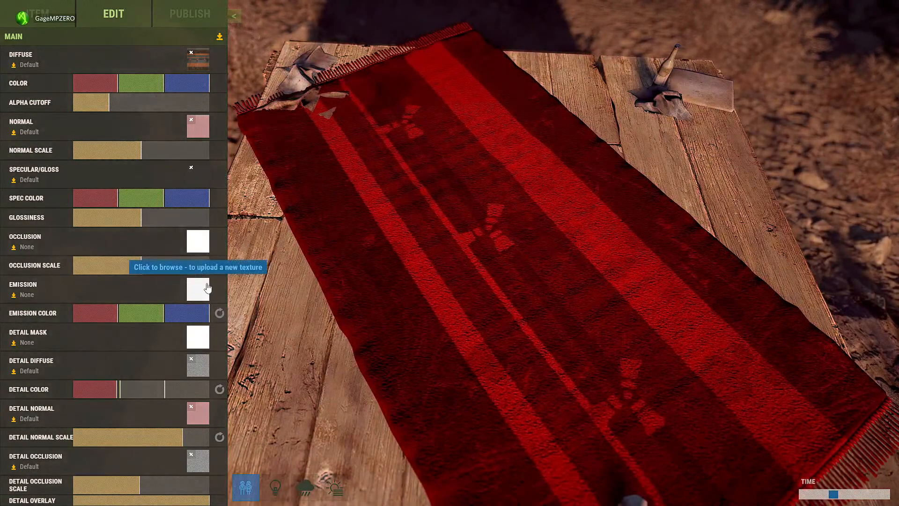
left_click(206, 287)
left_click(309, 182)
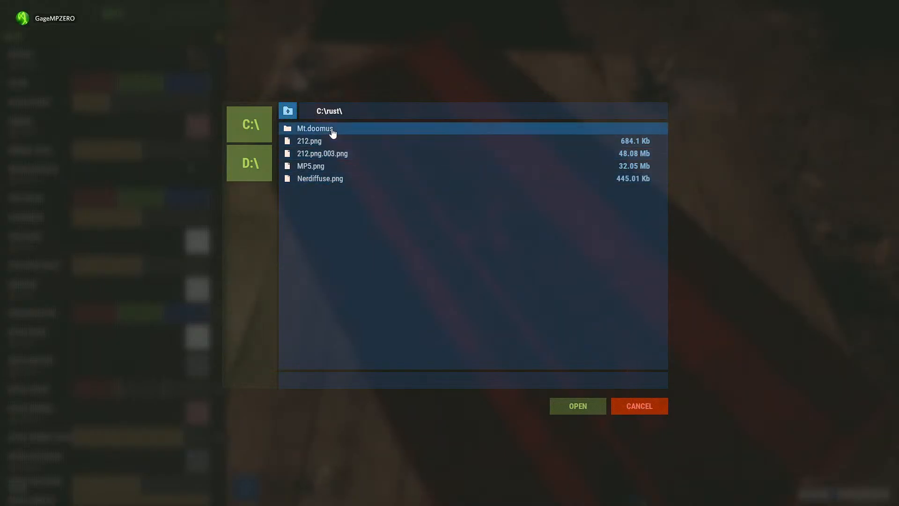
left_click(332, 146)
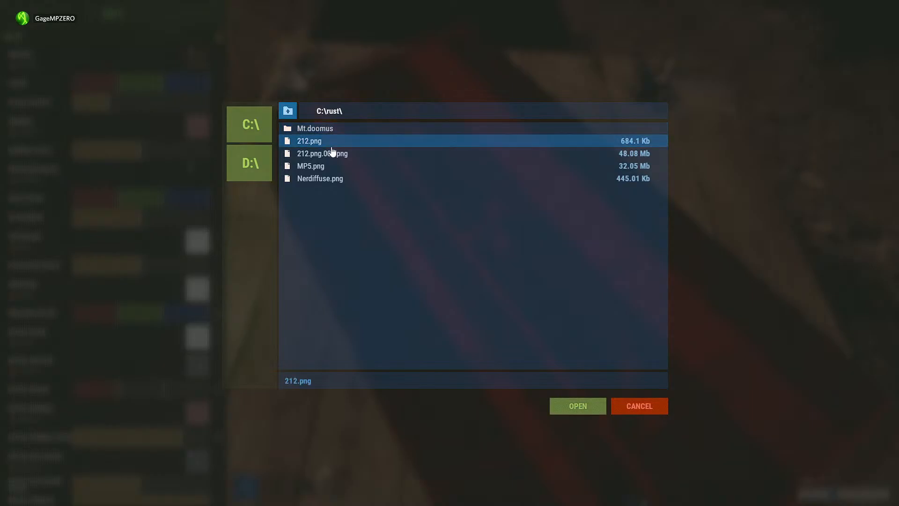
left_click(580, 411)
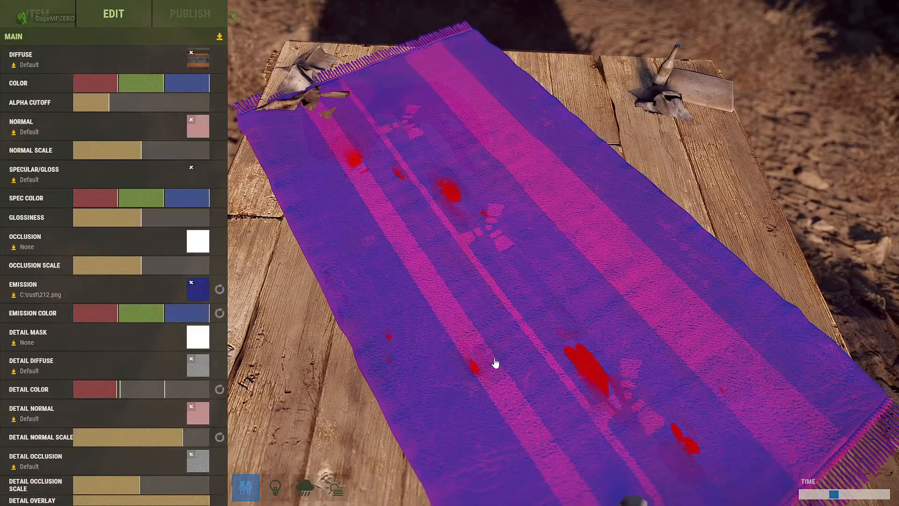
left_click_drag(834, 494, 778, 493)
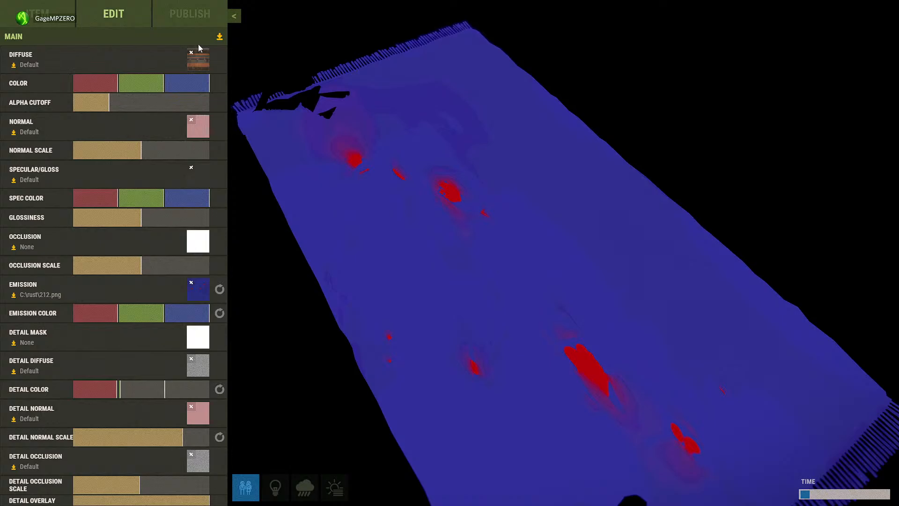
Reset the detail color, emission settings and detail normal scale, and return the scene to daylight.
left_click(219, 389)
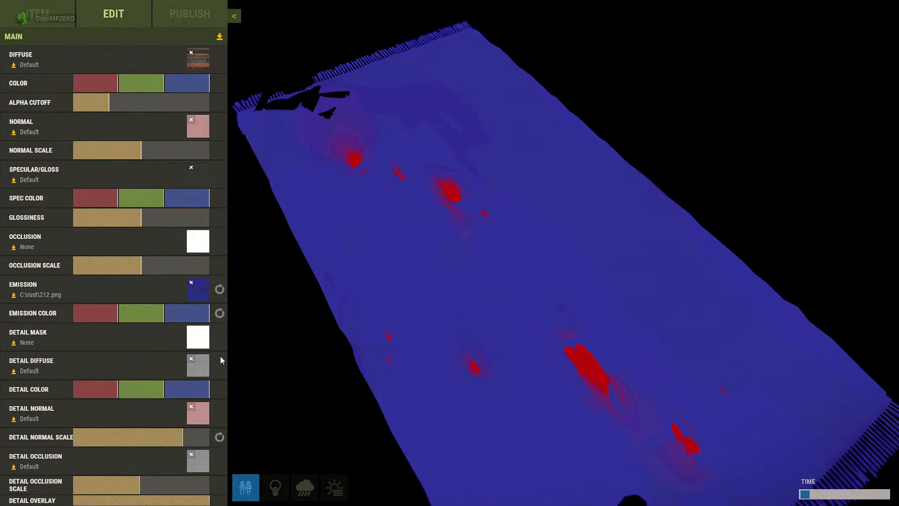
left_click(219, 314)
left_click(220, 437)
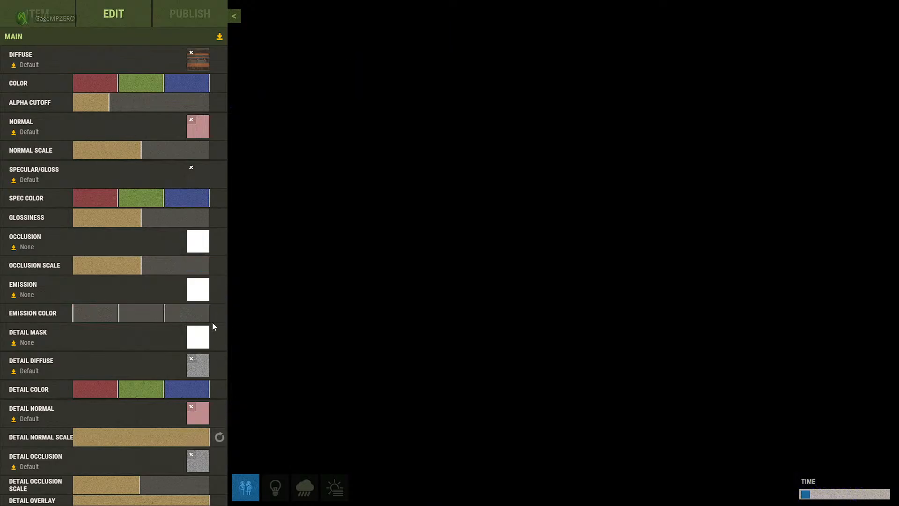
left_click_drag(822, 495, 858, 495)
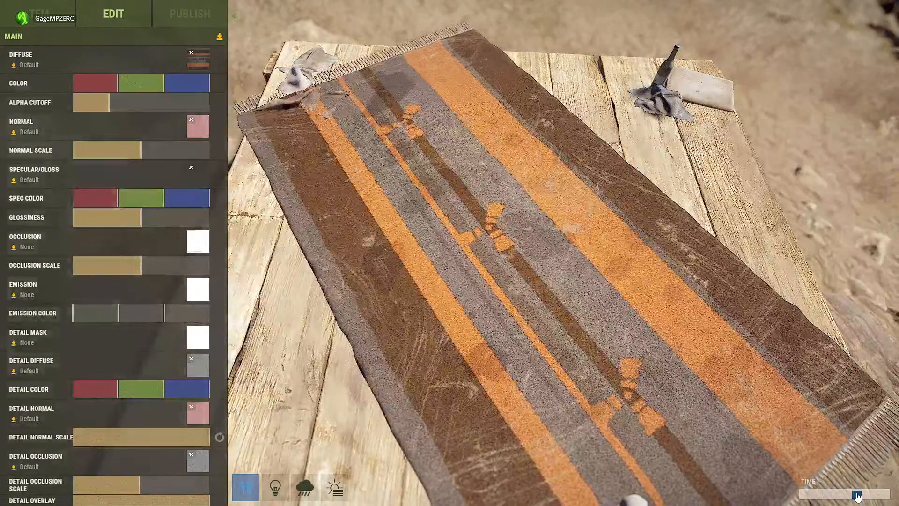
Remove the rug's detail diffuse, normal and detail occlusion textures.
left_click_drag(396, 161, 415, 160)
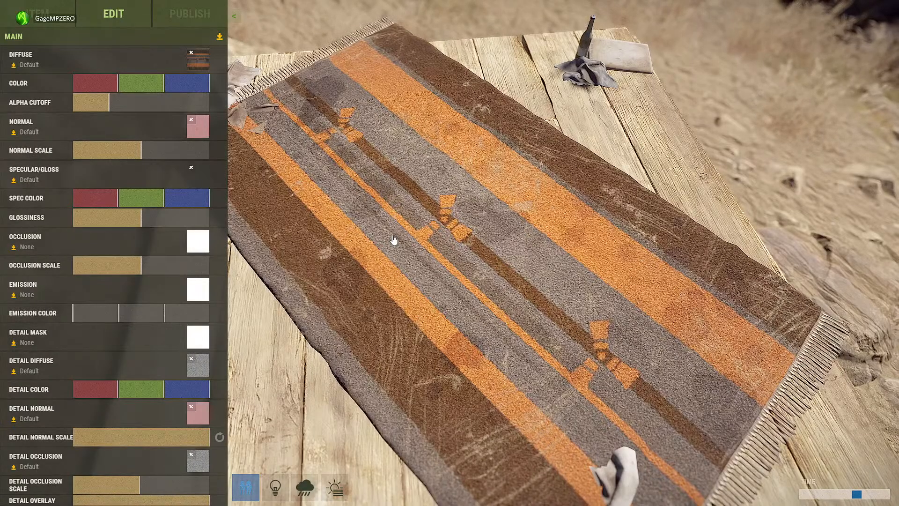
left_click_drag(420, 226, 461, 223)
scroll(436, 230, "down", 3)
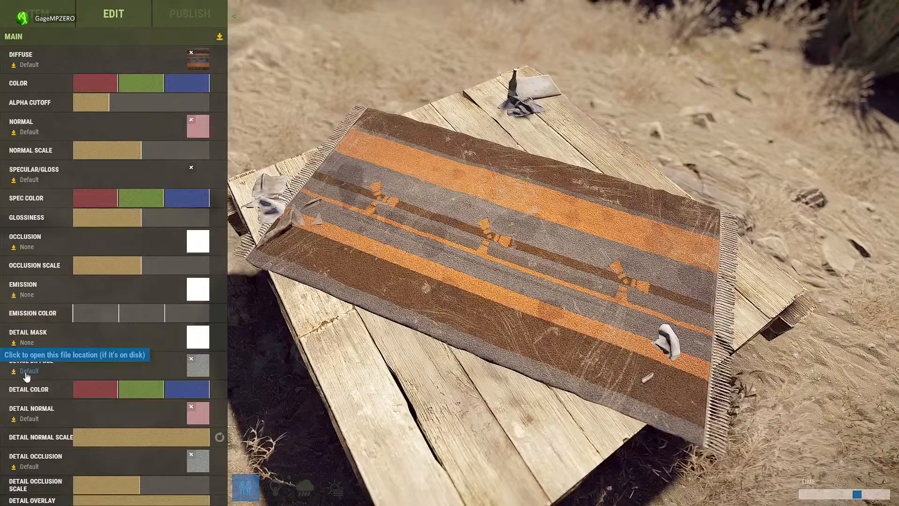
left_click(191, 358)
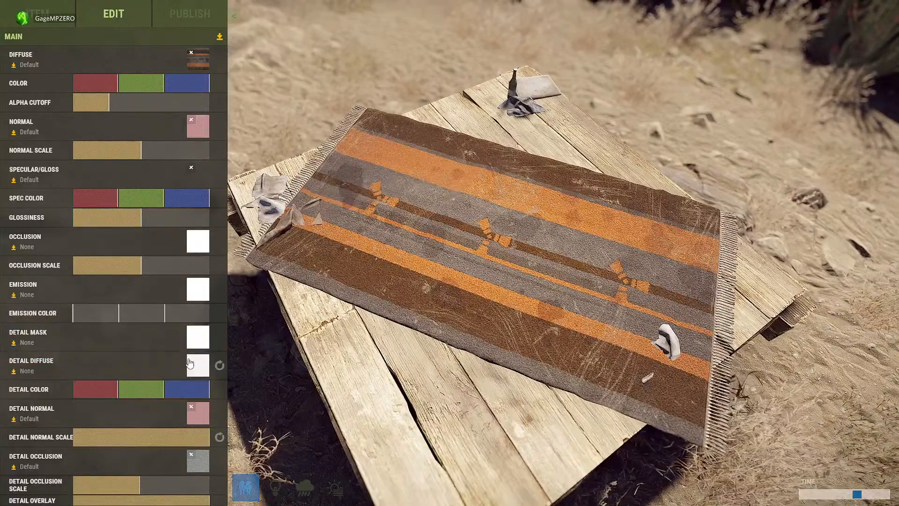
left_click(196, 123)
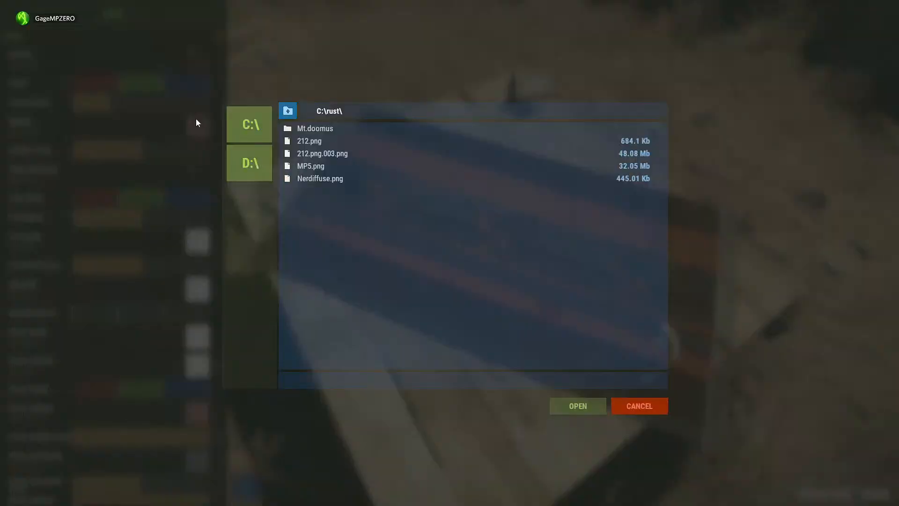
left_click(654, 410)
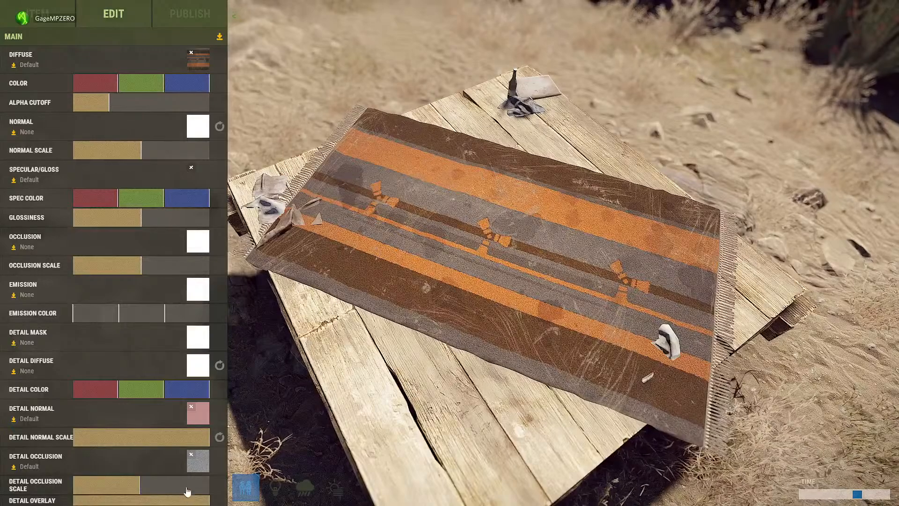
left_click(191, 455)
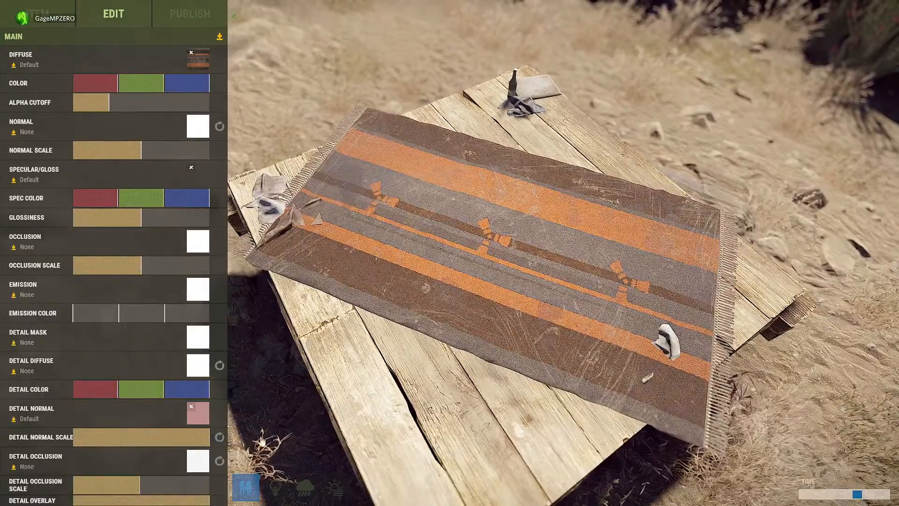
Remove the rug's diffuse texture, restore it for comparison, and remove it again.
left_click(191, 53)
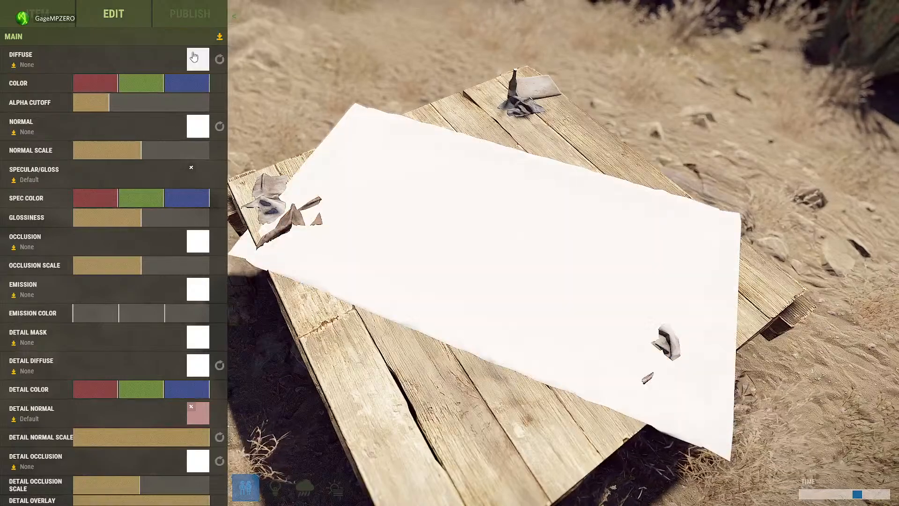
left_click(219, 59)
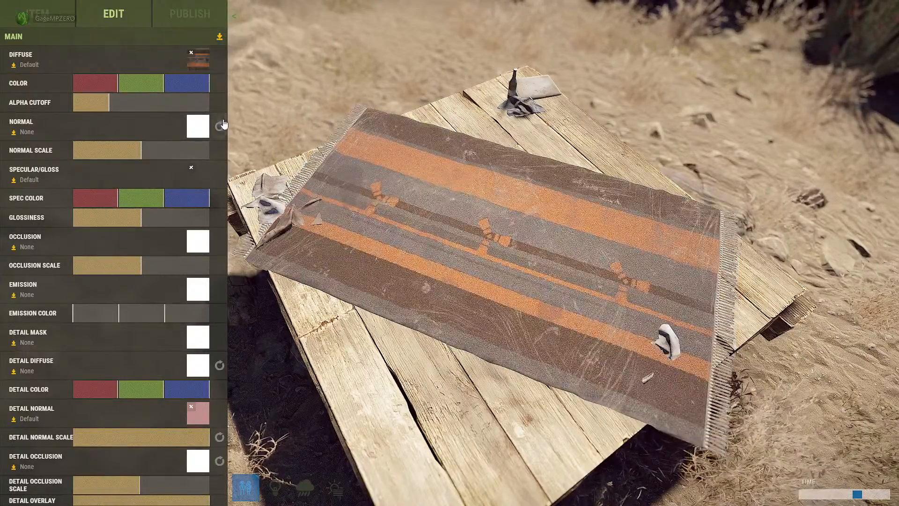
left_click(191, 53)
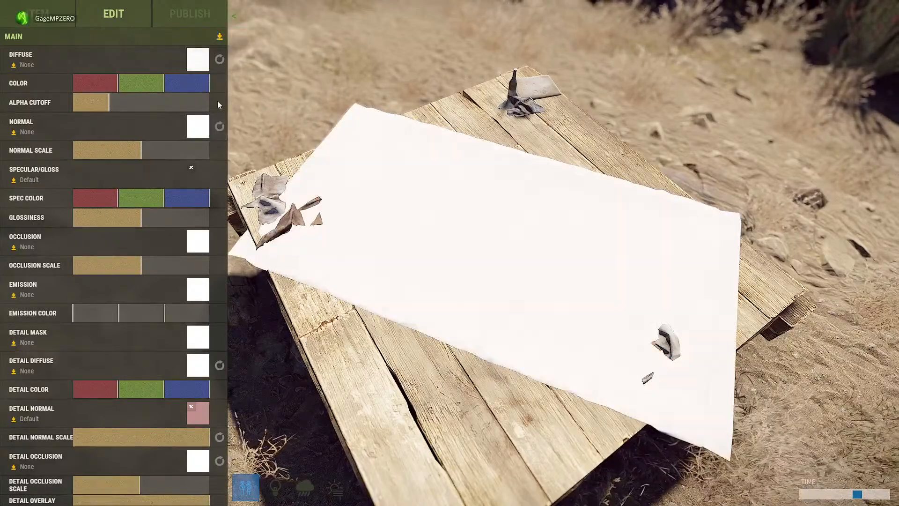
Reset the normal, detail diffuse, detail occlusion and diffuse textures to their defaults.
left_click(220, 125)
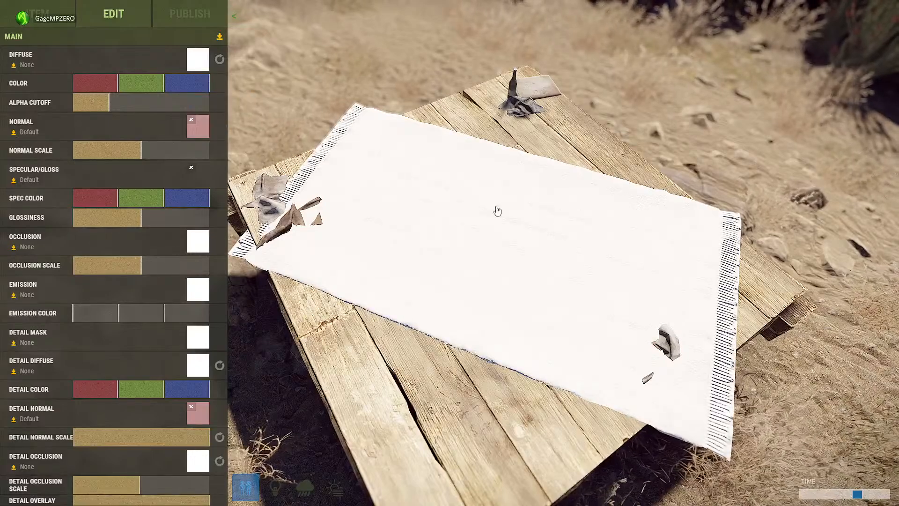
left_click(219, 365)
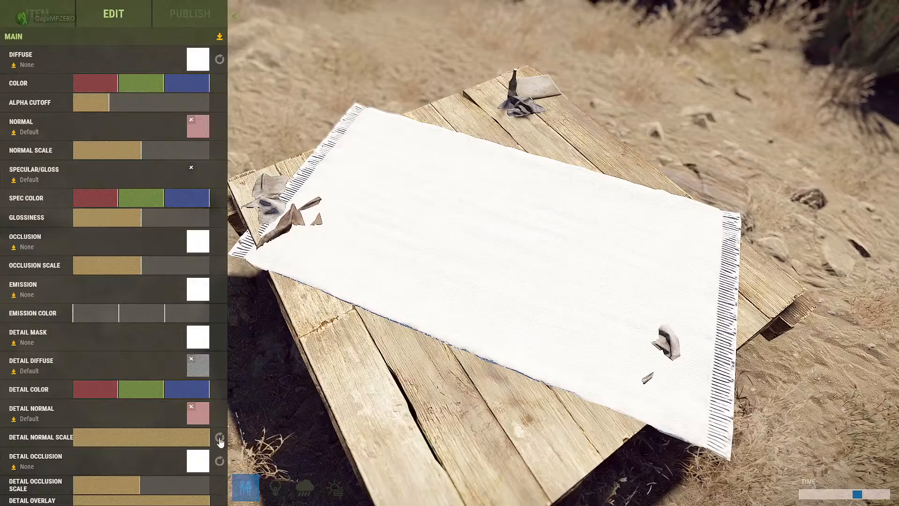
left_click(220, 460)
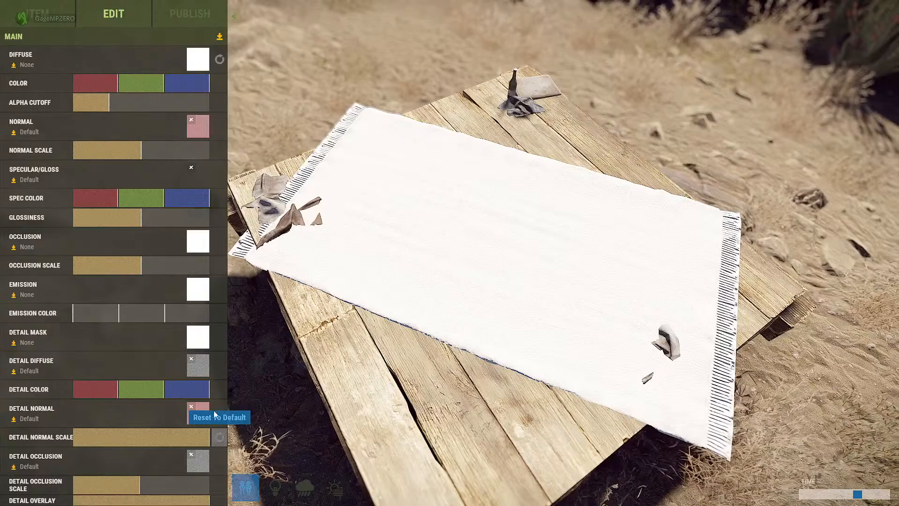
scroll(186, 407, "down", 1)
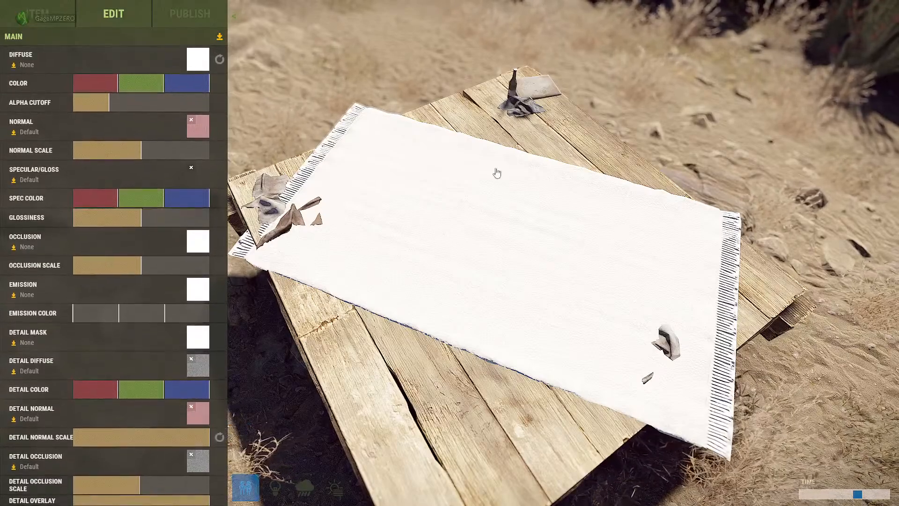
left_click(221, 58)
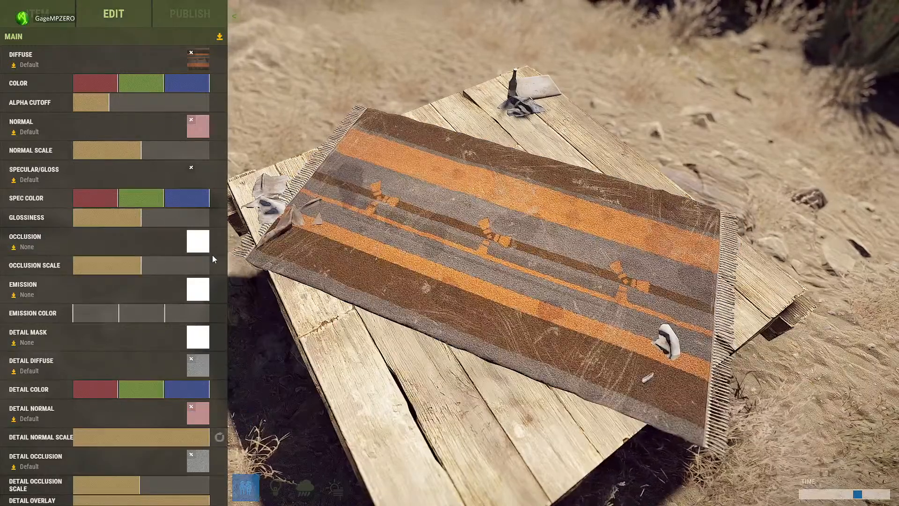
Remove the rug's detail normal, detail diffuse, detail occlusion and normal textures, keeping the default diffuse.
left_click(191, 406)
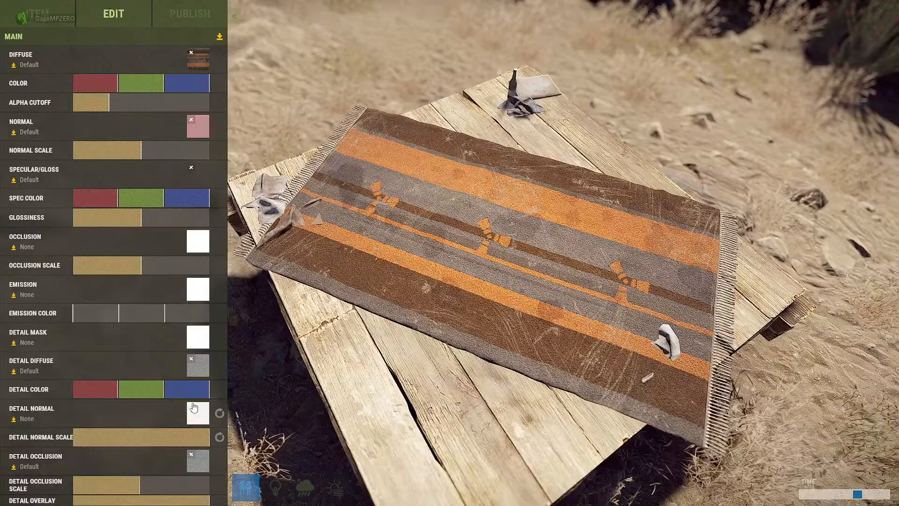
left_click(191, 359)
left_click(192, 455)
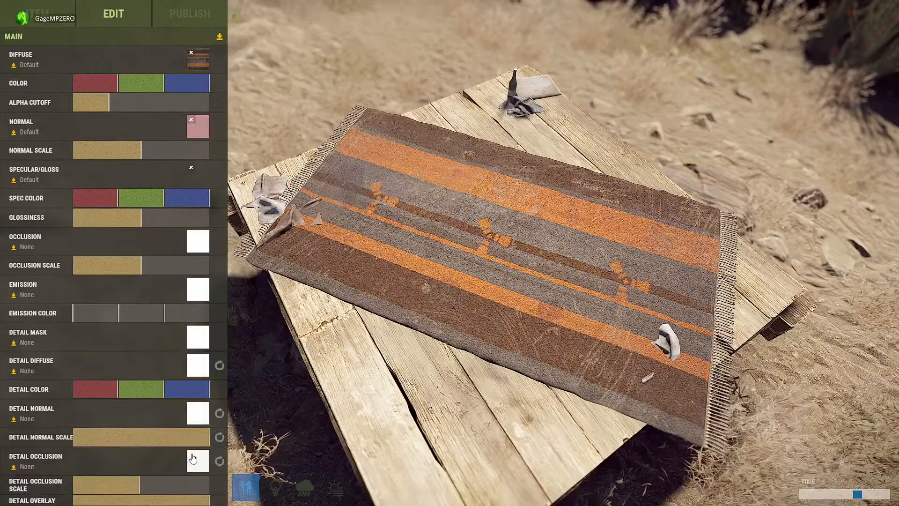
left_click(191, 119)
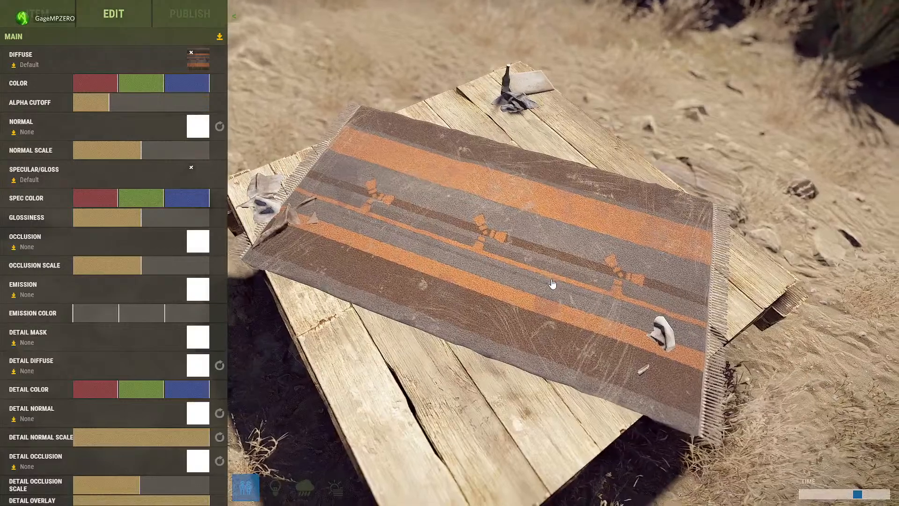
Inspect the rug's surface up close and restore the default normal texture to compare the result.
scroll(552, 283, "up", 10)
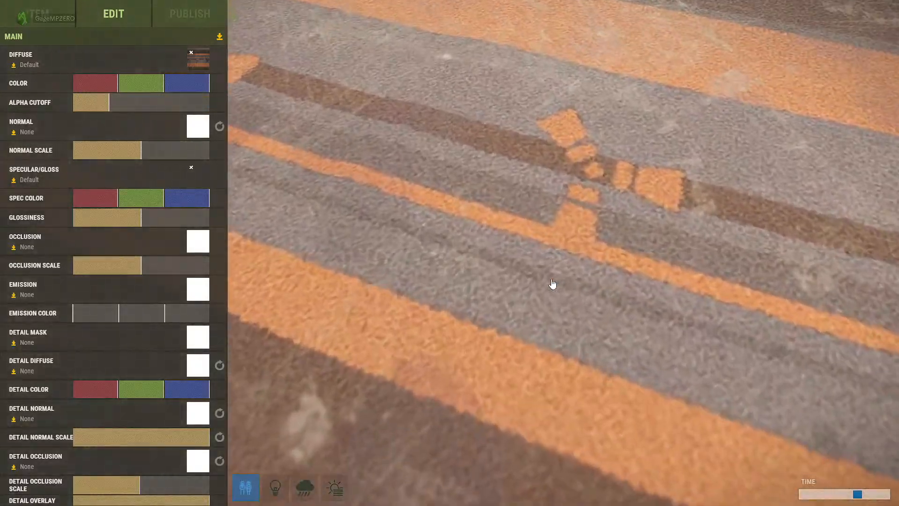
left_click_drag(552, 284, 430, 333)
scroll(420, 276, "down", 8)
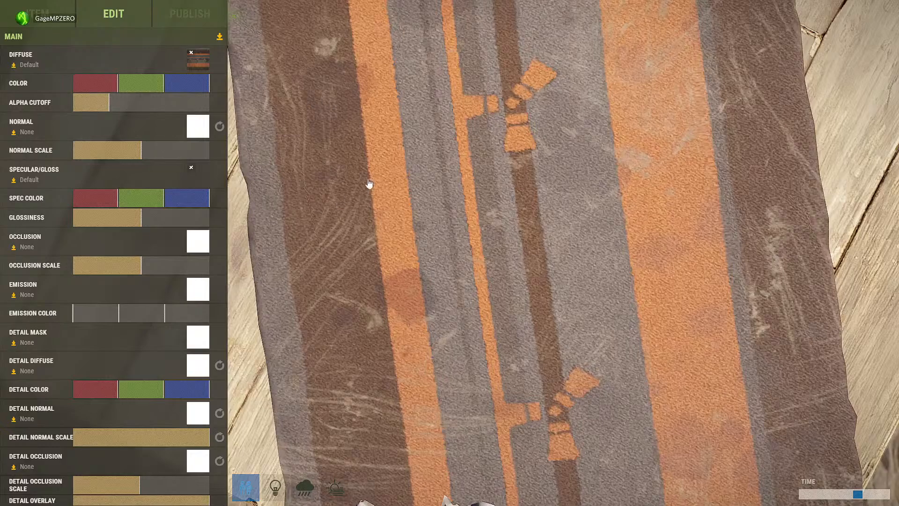
left_click(218, 130)
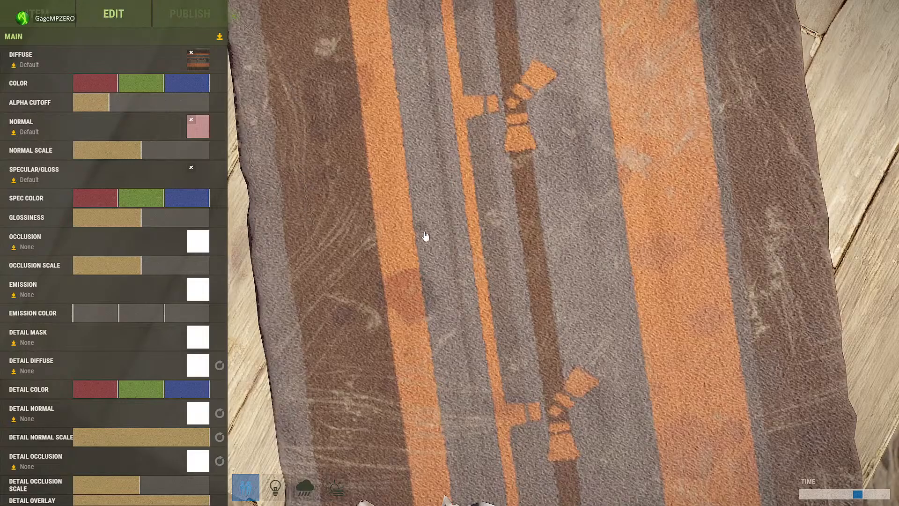
left_click_drag(426, 236, 536, 205)
scroll(487, 203, "down", 5)
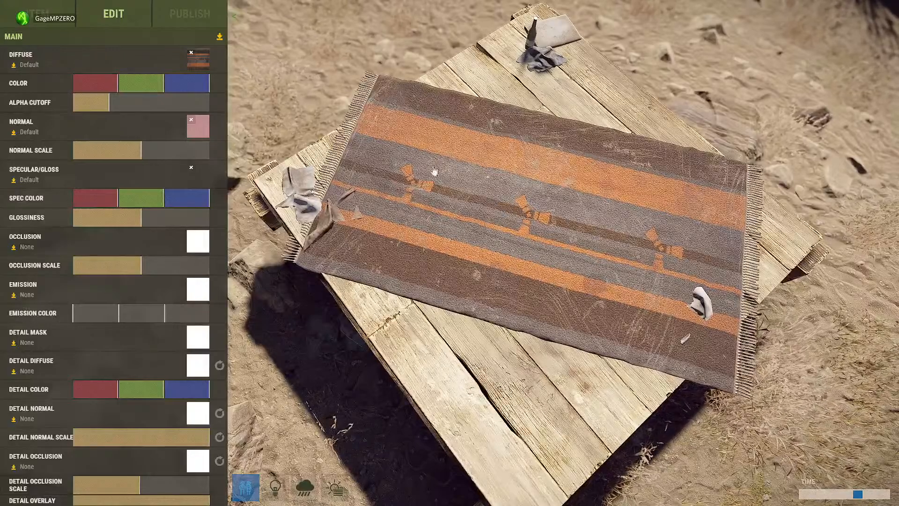
Remove the rug's normal and diffuse textures to leave it blank white.
left_click(191, 120)
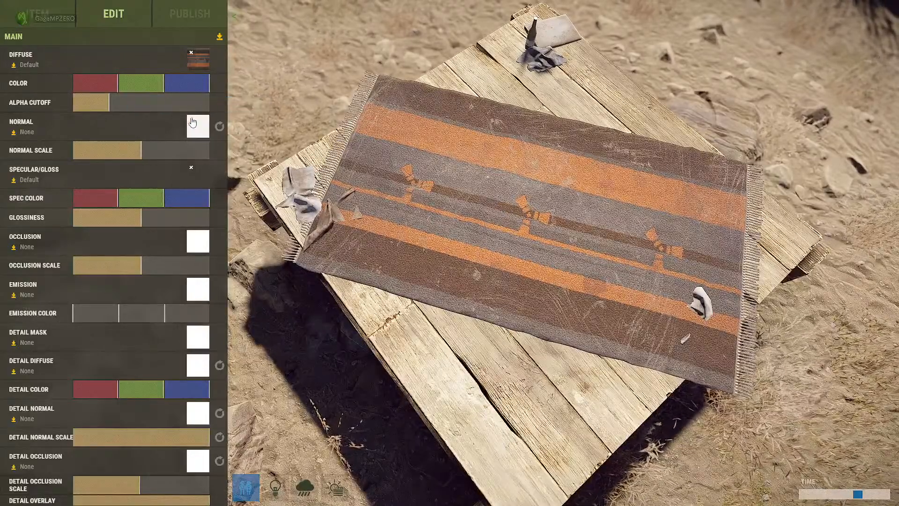
left_click(192, 52)
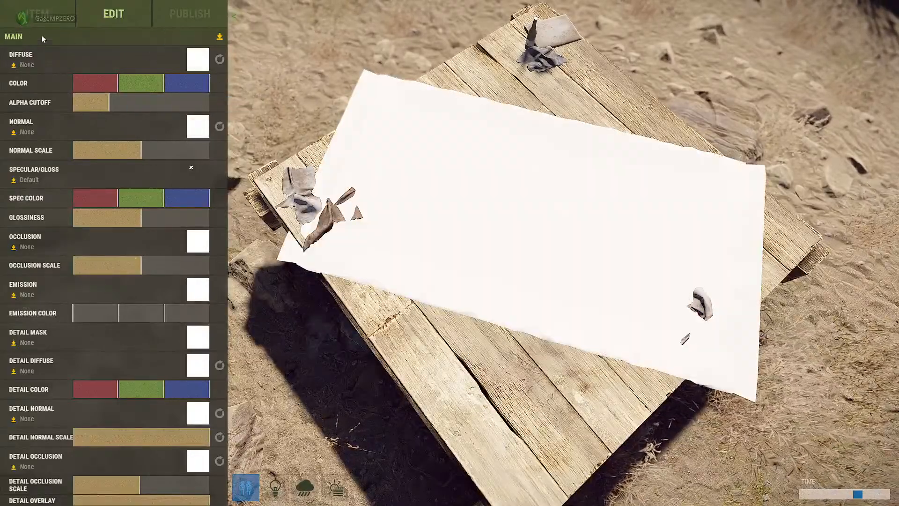
Export the rug's model to the C:\rust folder, overwriting NERD.obj.
left_click(219, 39)
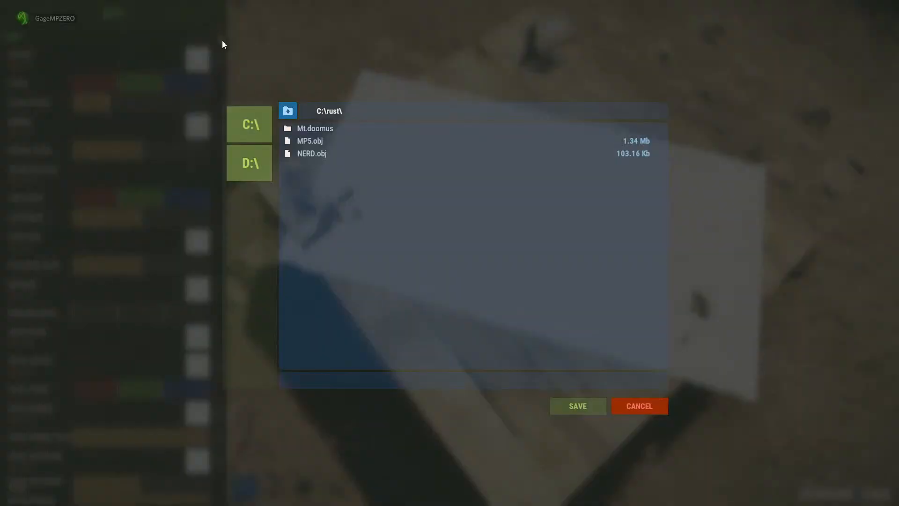
left_click(306, 154)
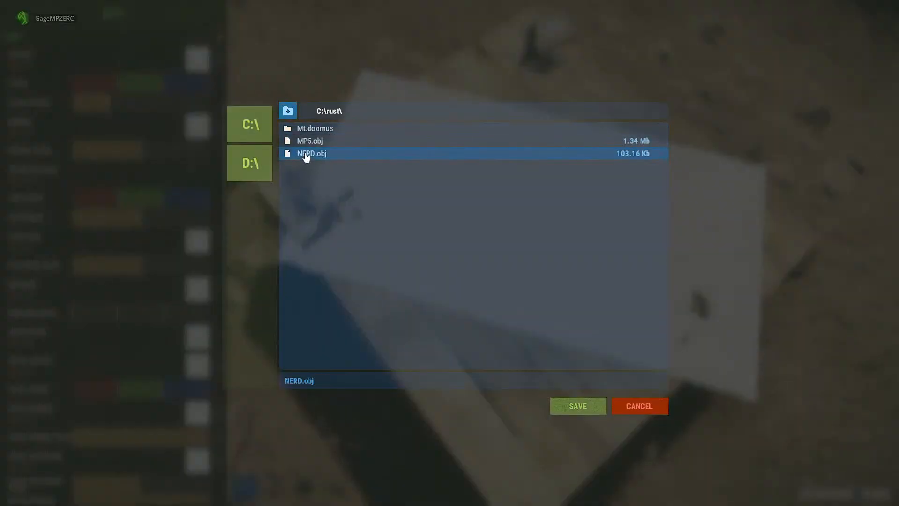
left_click(590, 401)
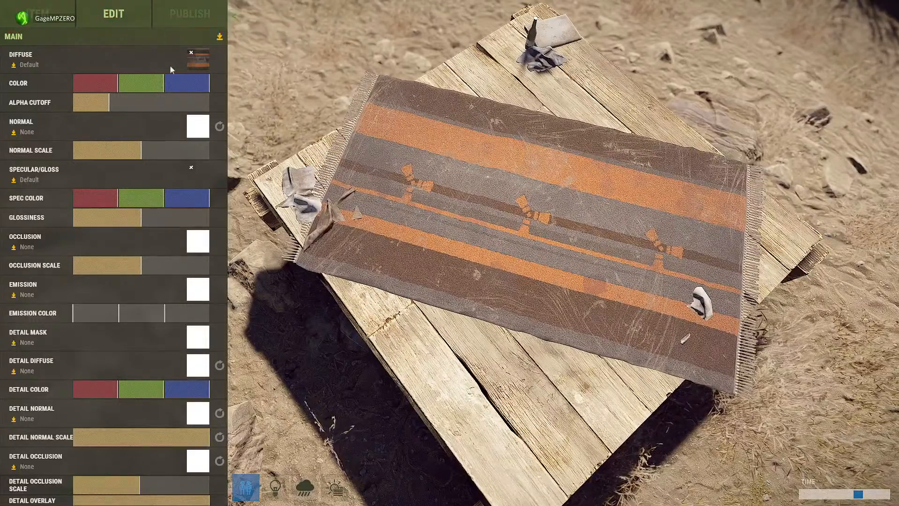
Export the rug's default diffuse texture to the C:\rust folder, overwriting Nerdiffuse.png.
left_click(13, 66)
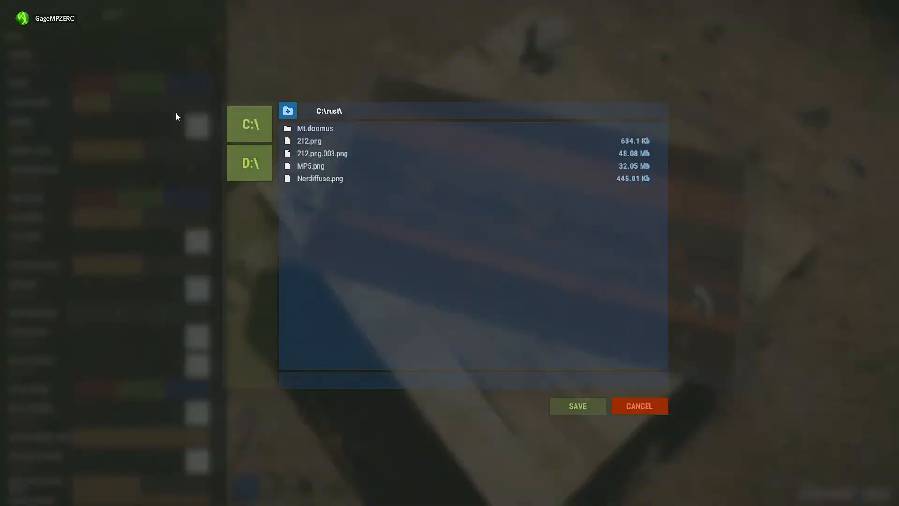
left_click(335, 182)
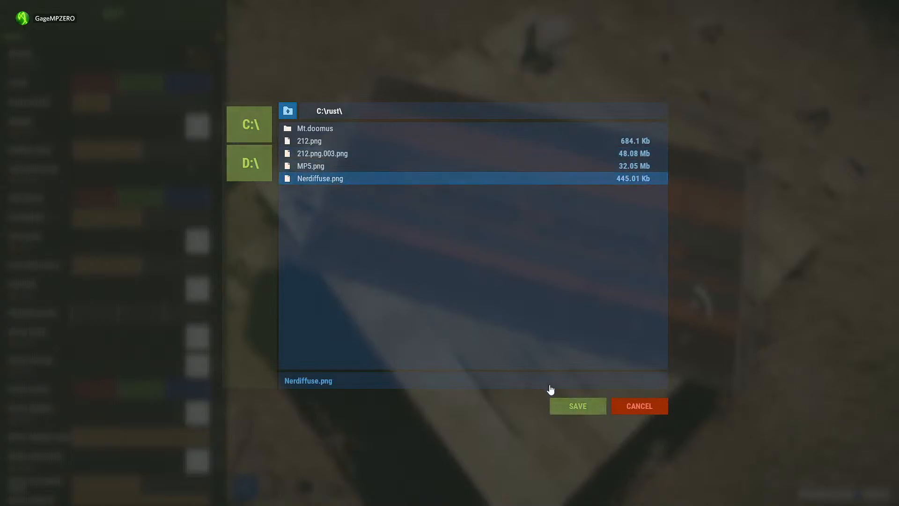
left_click(577, 413)
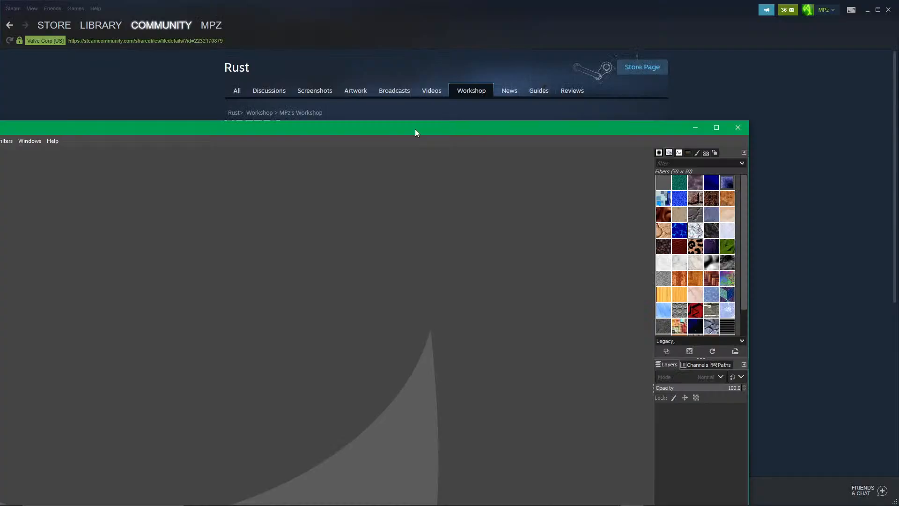
Switch to GIMP, maximize its window and open the exported Nerdiffuse.png texture.
left_click_drag(416, 130, 594, 4)
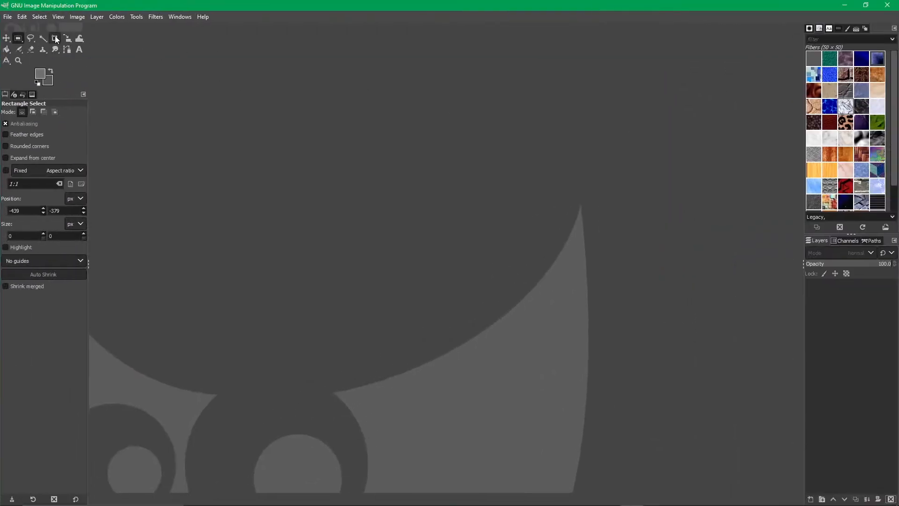
left_click(7, 18)
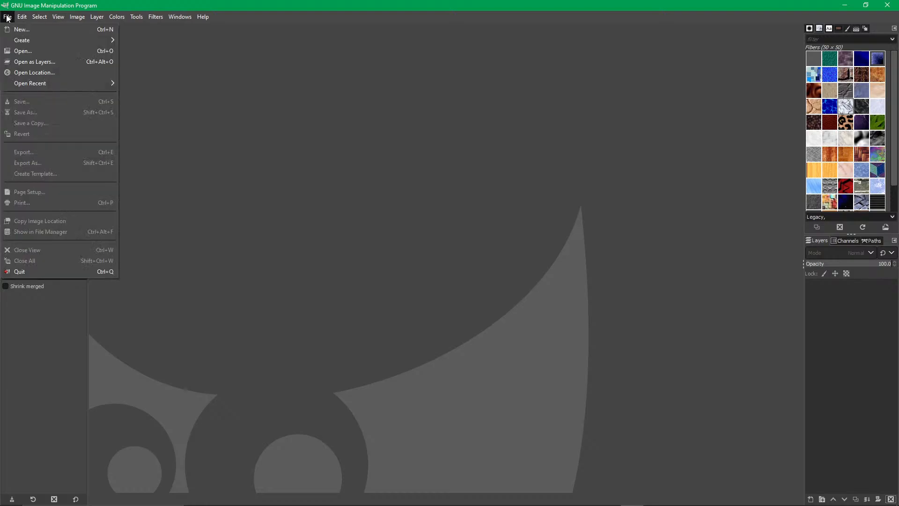
left_click(31, 50)
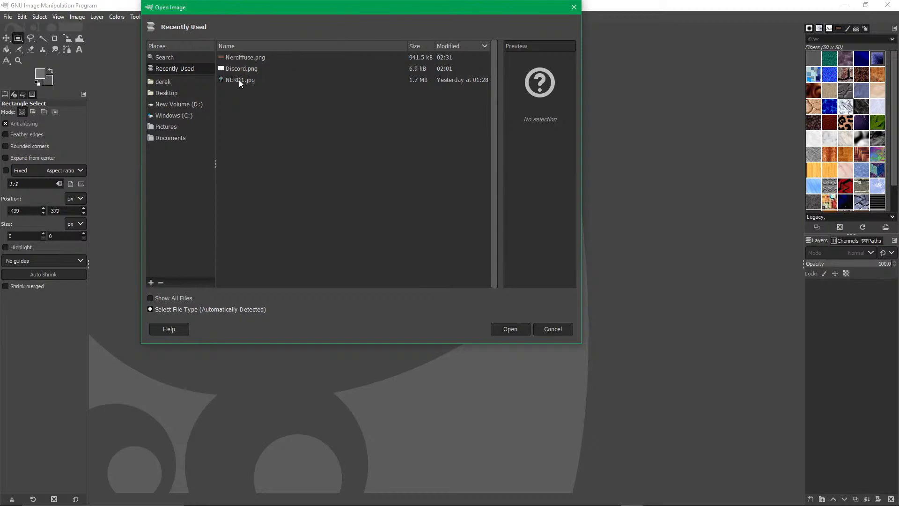
left_click(239, 80)
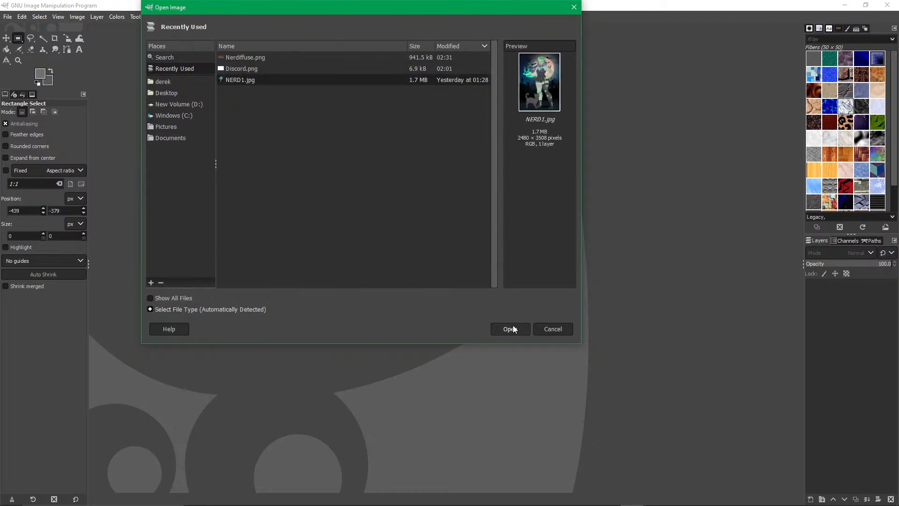
left_click(232, 58)
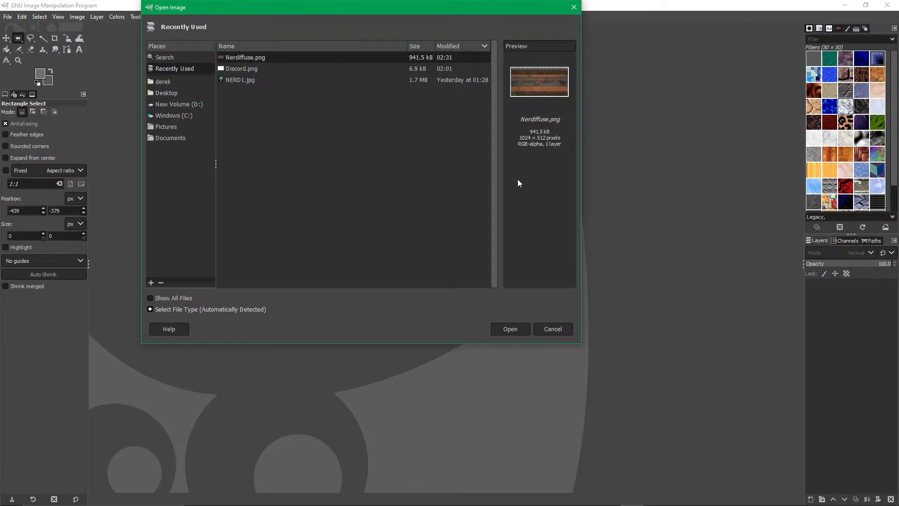
left_click(513, 330)
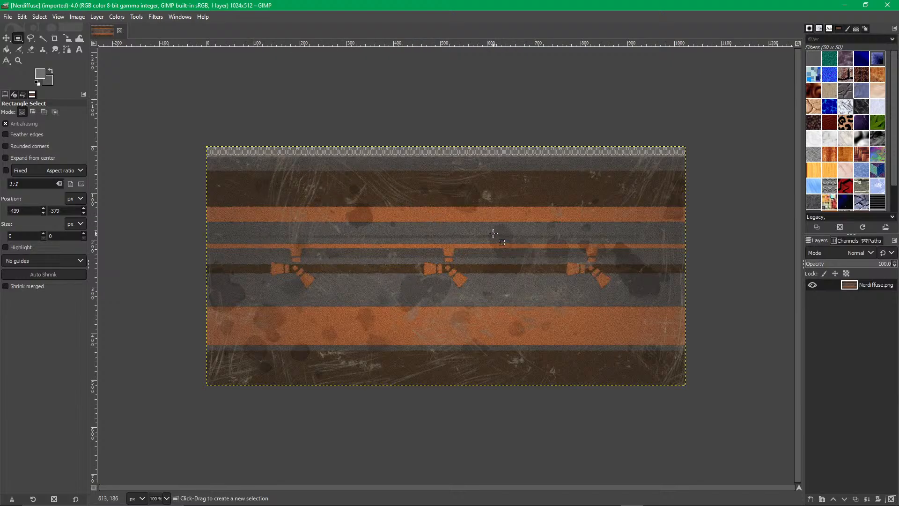
scroll(446, 217, "down", 1)
scroll(446, 216, "down", 1)
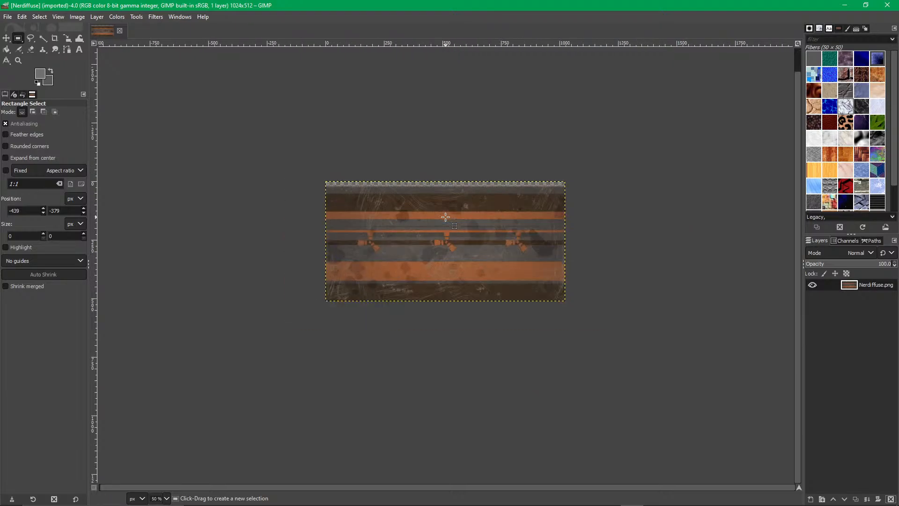
Start opening another image and browse the Desktop folder for the character artwork files.
left_click(7, 16)
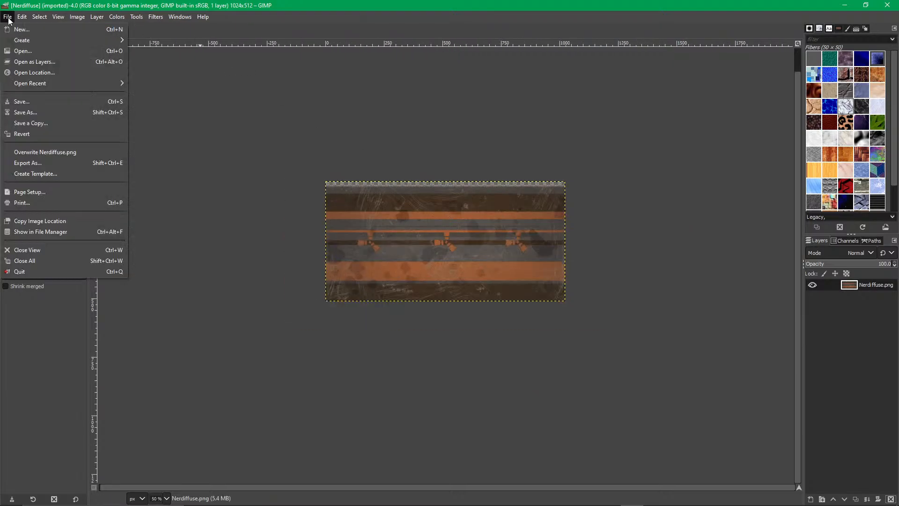
left_click(18, 50)
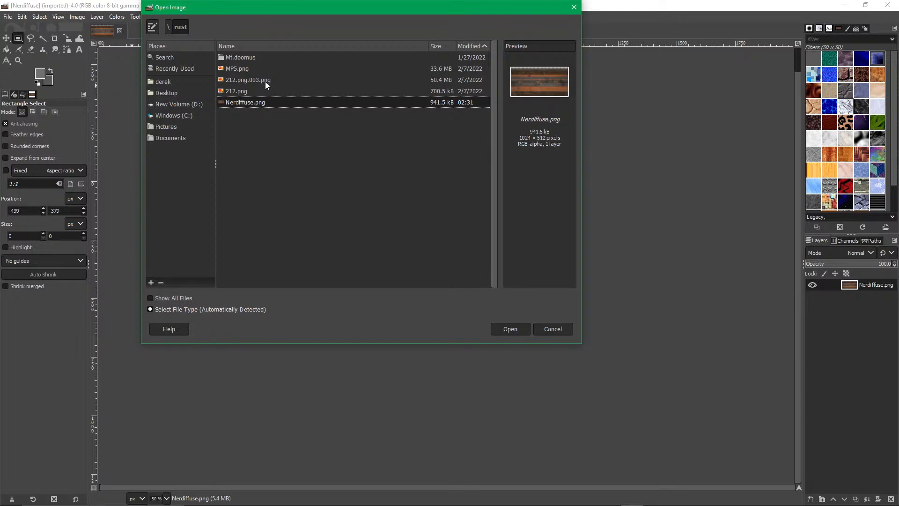
left_click(253, 93)
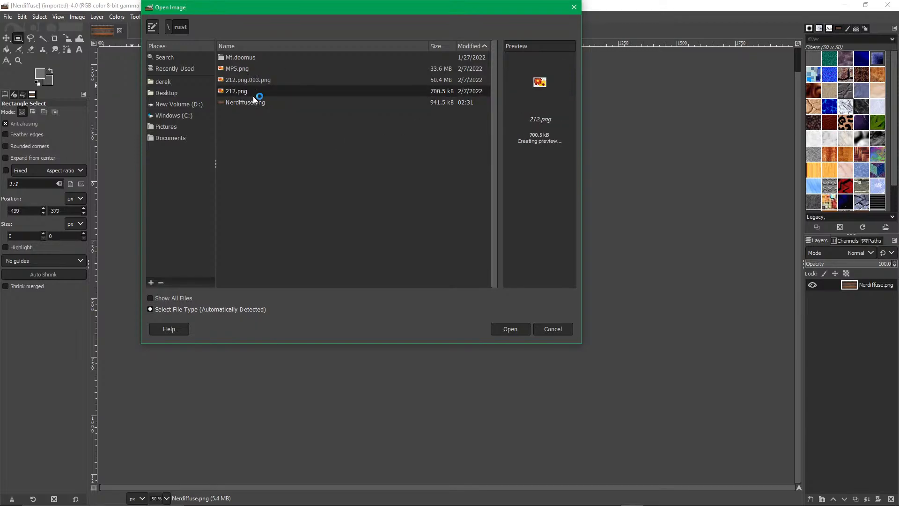
left_click(282, 105)
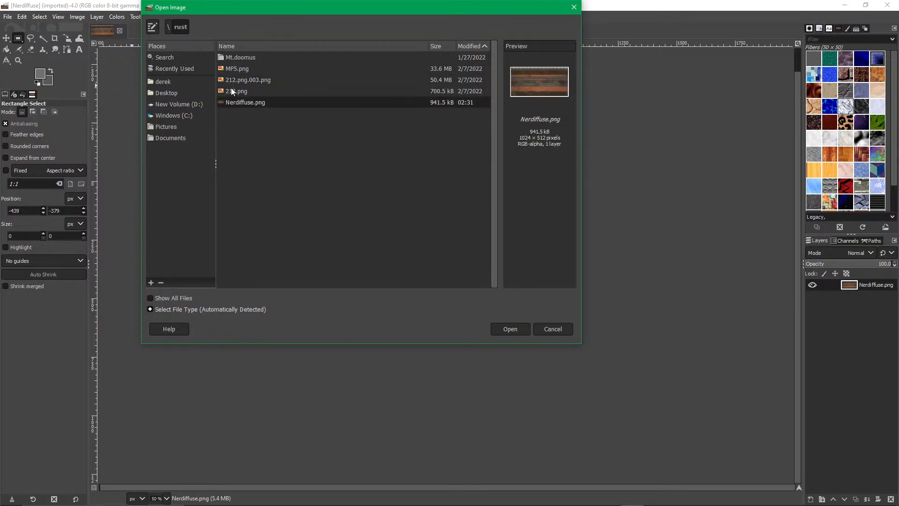
left_click(171, 94)
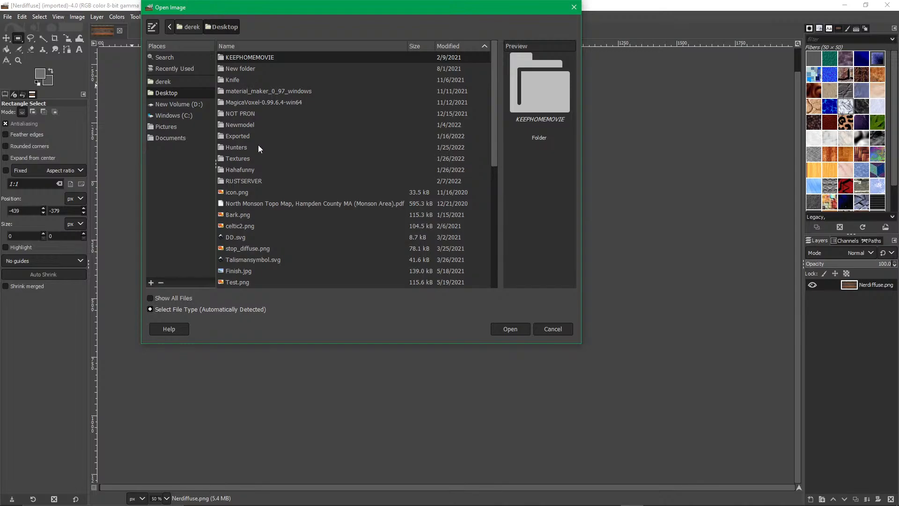
scroll(259, 148, "down", 3)
scroll(258, 148, "up", 3)
scroll(256, 135, "down", 3)
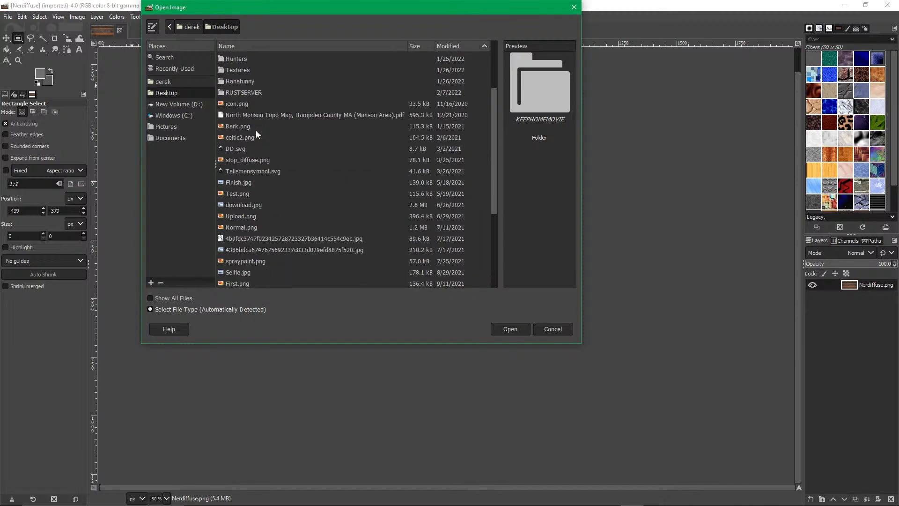
left_click(256, 130)
type("nn")
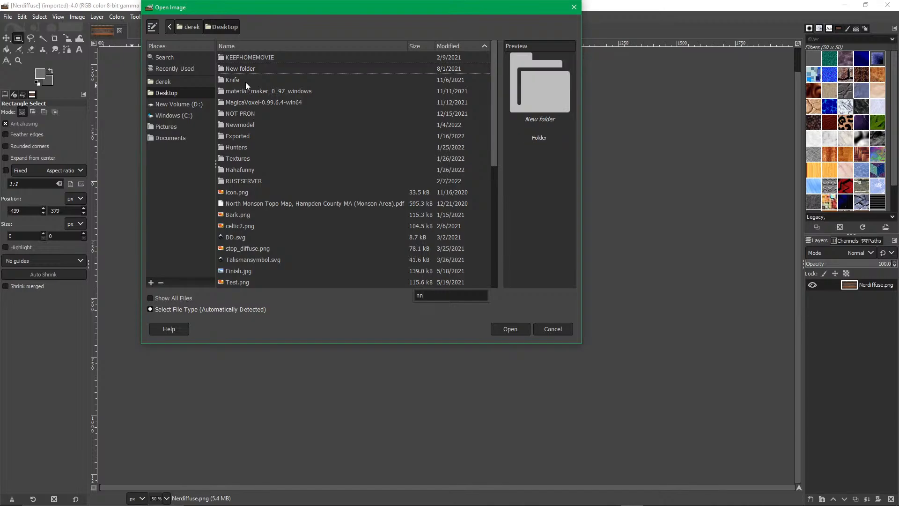
left_click(229, 102)
scroll(251, 153, "down", 5)
scroll(251, 156, "down", 3)
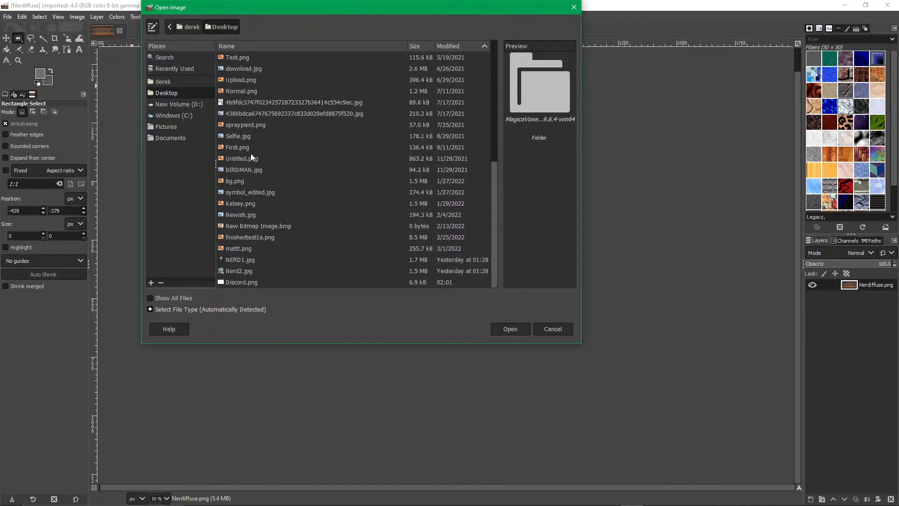
Preview NERD1.jpg and Nerd2.jpg, and open NERD1.jpg as a separate image.
left_click(243, 258)
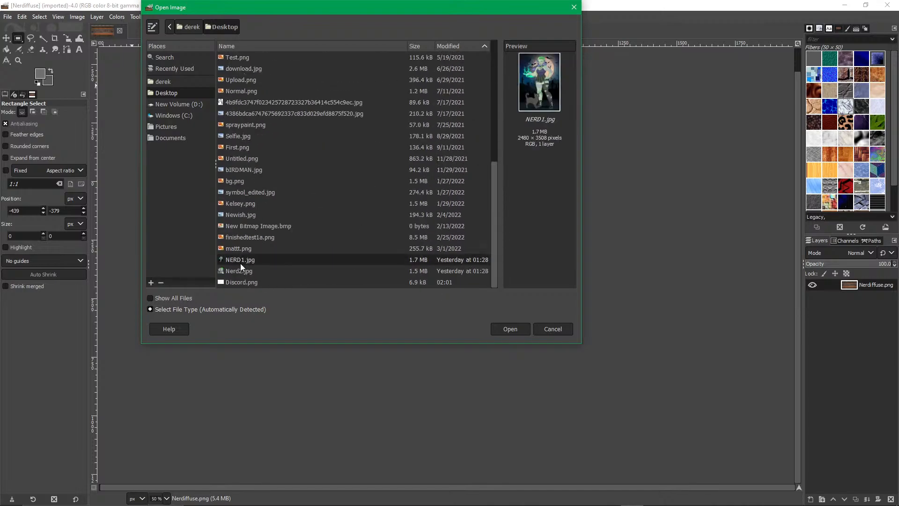
left_click(241, 268)
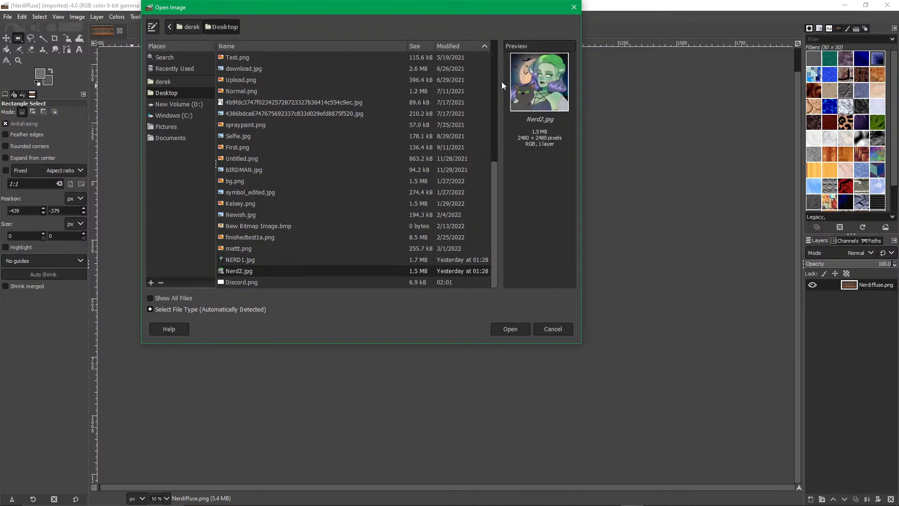
left_click(246, 258)
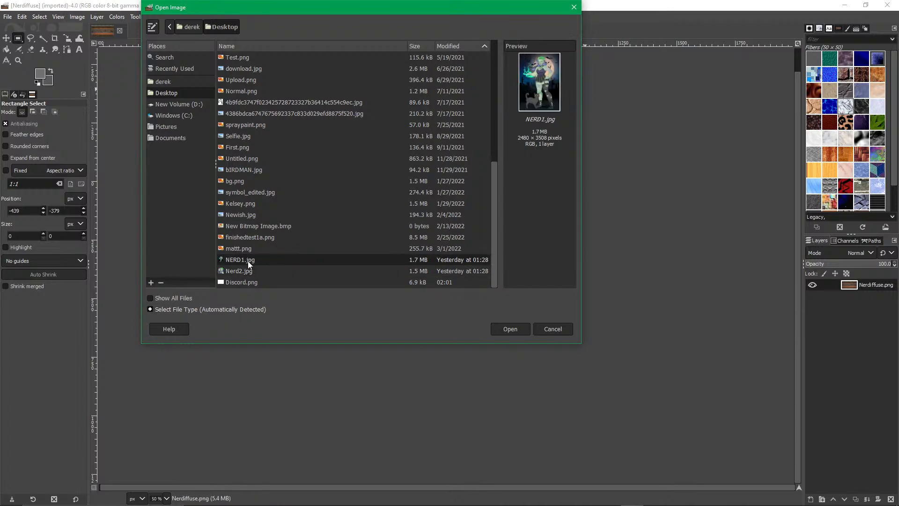
left_click(505, 328)
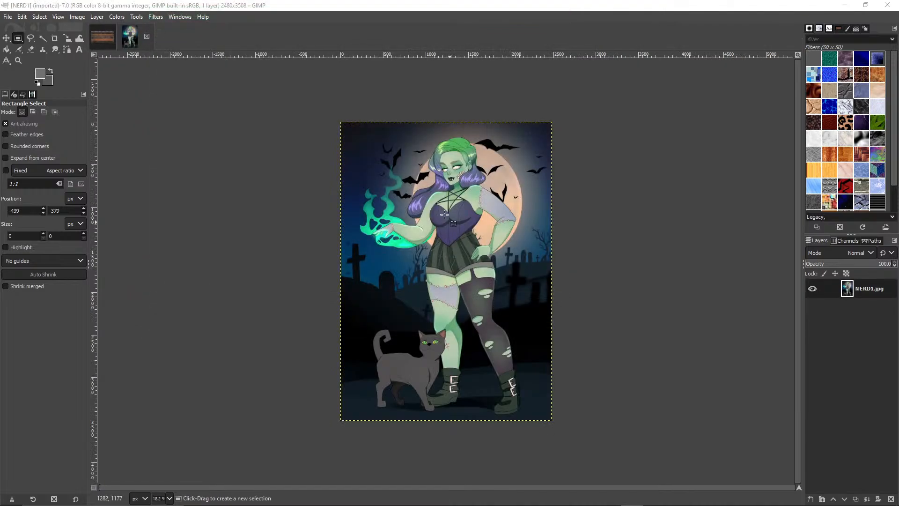
Select the entire NERD1 artwork and copy it.
left_click(101, 38)
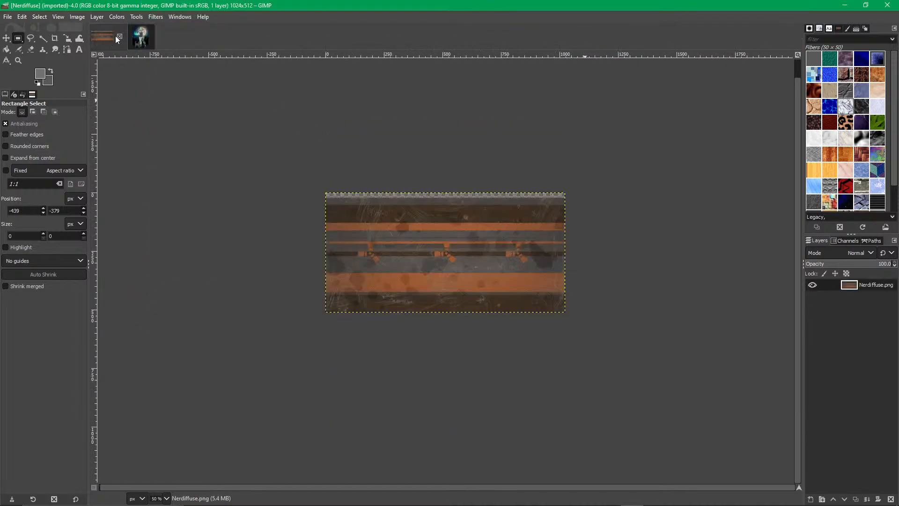
left_click(140, 38)
key("ctrl+a")
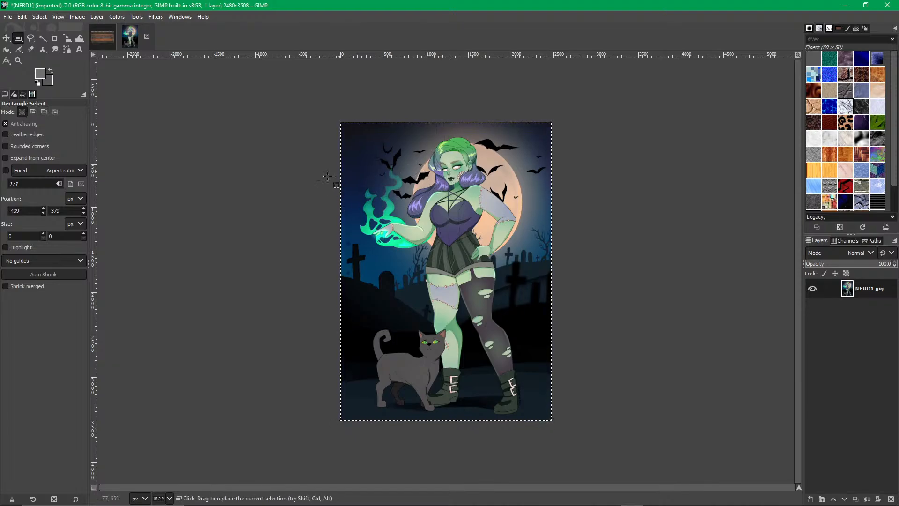
key("ctrl+c")
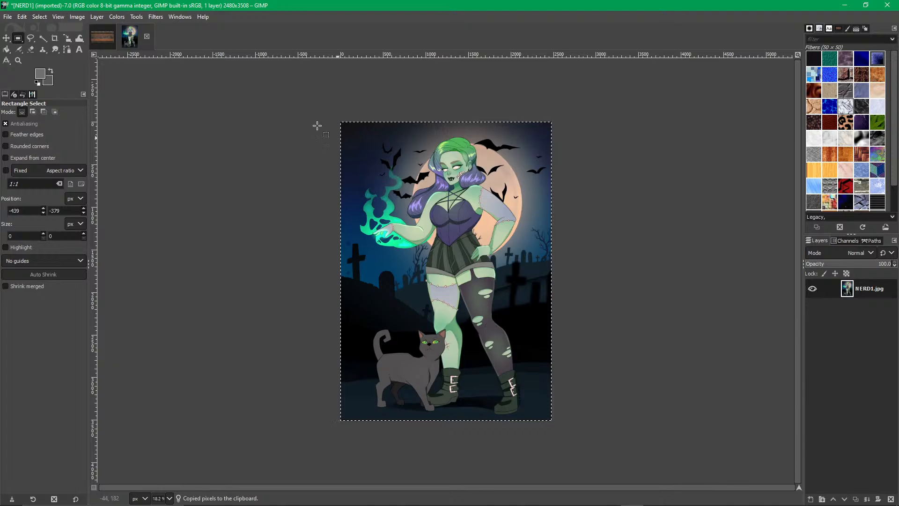
Add a transparent 1024 × 512 px layer named Bottom to the Nerdiffuse image.
left_click(111, 40)
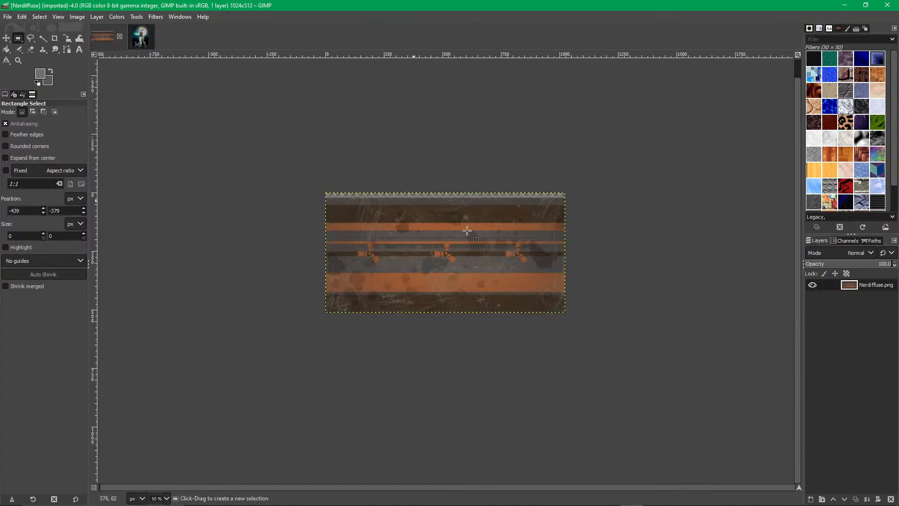
left_click(811, 499)
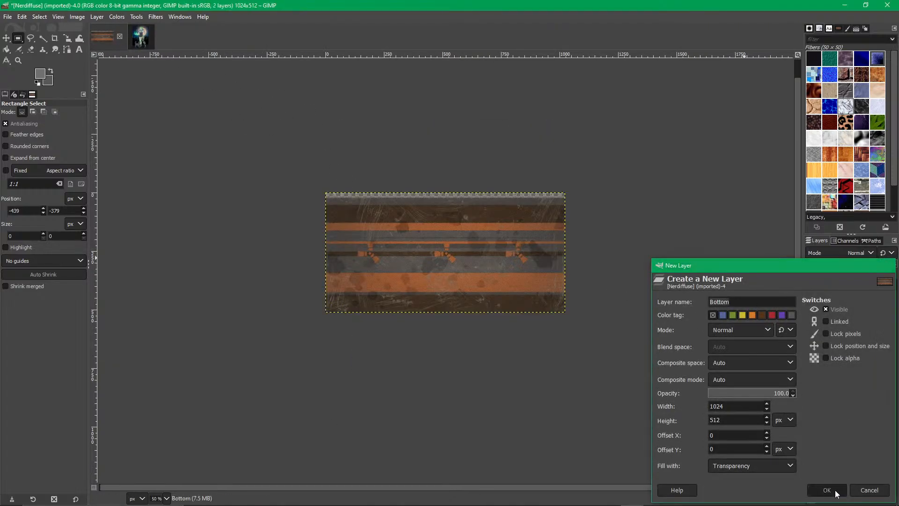
left_click(827, 489)
Paste the copied artwork as a floating selection on the Nerdiffuse.png layer.
left_click(850, 297)
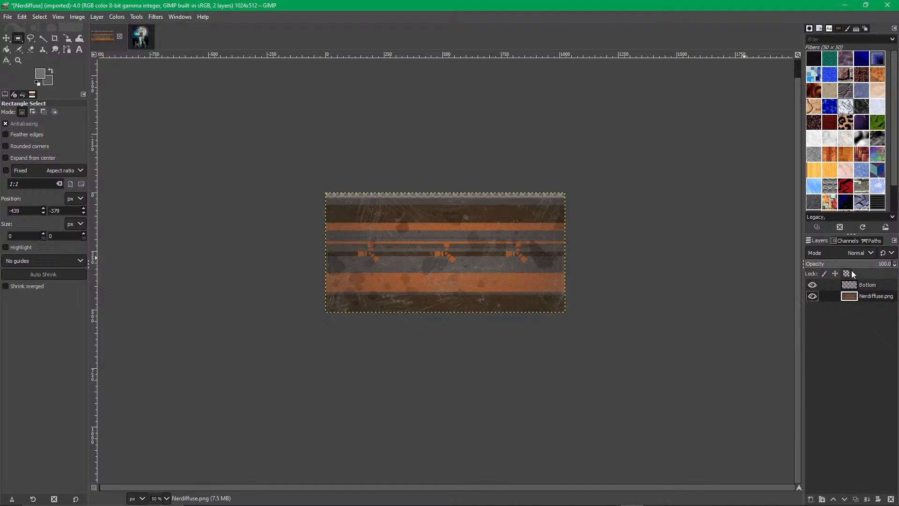
key("ctrl+v")
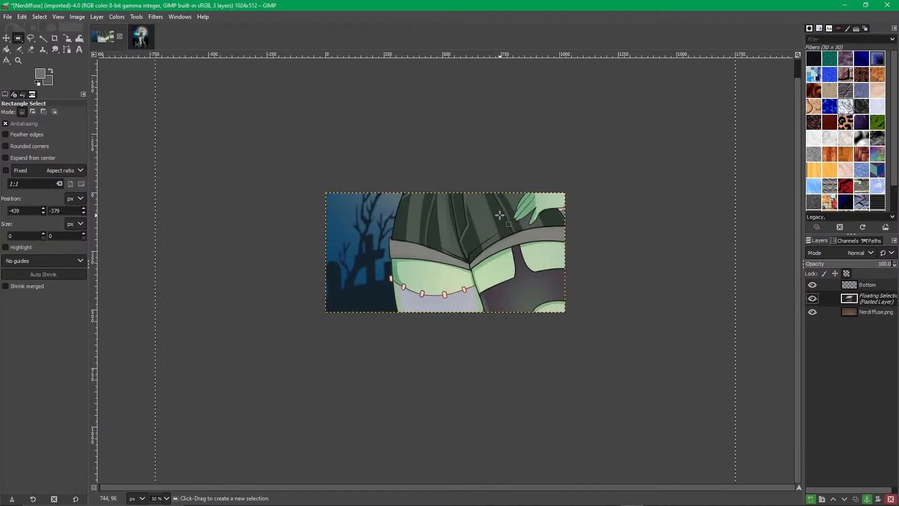
scroll(500, 217, "down", 4)
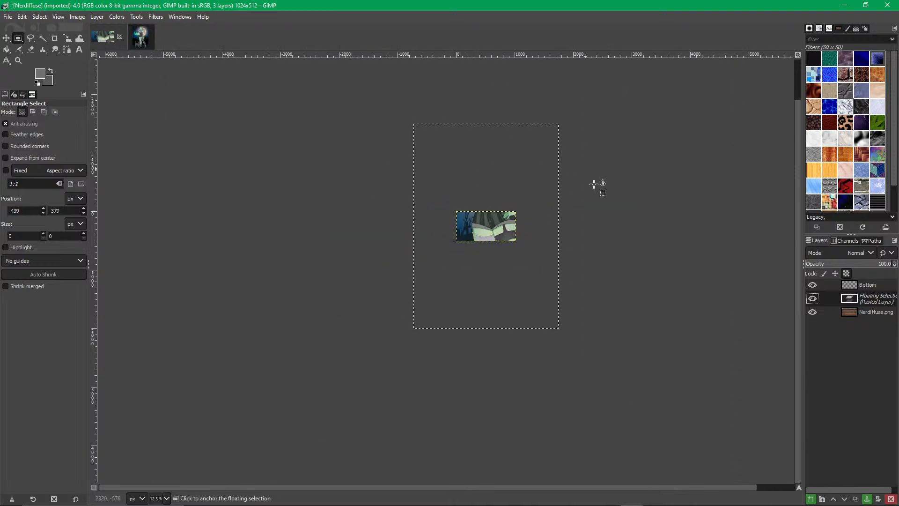
key("s")
key("shift+s")
left_click(565, 329)
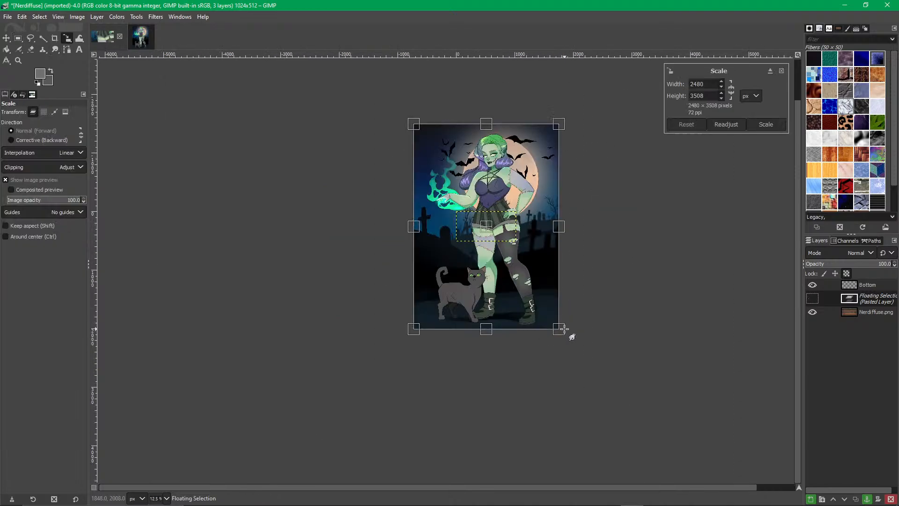
left_click_drag(568, 338, 665, 337)
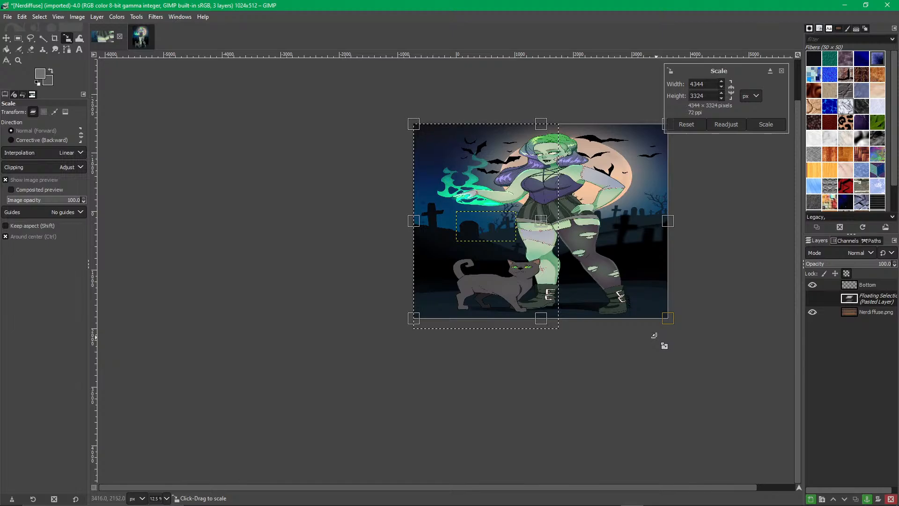
key("ctrl+z")
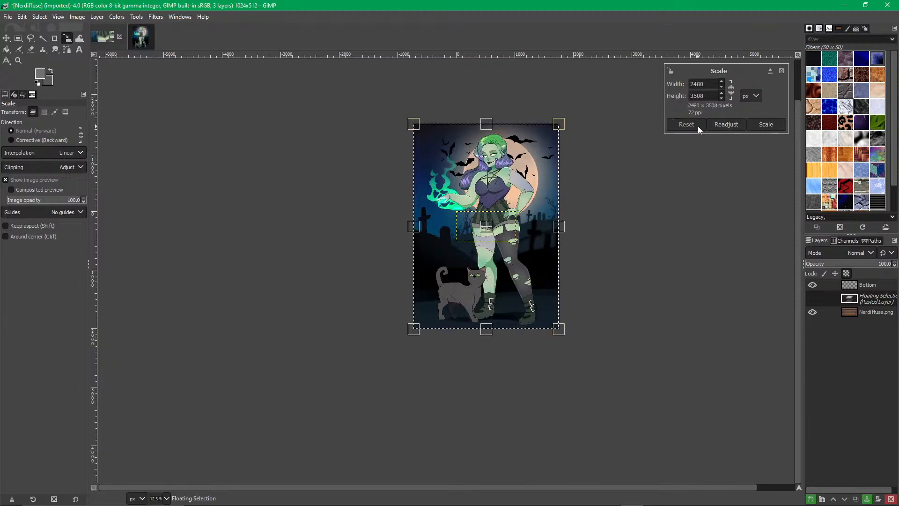
left_click(781, 71)
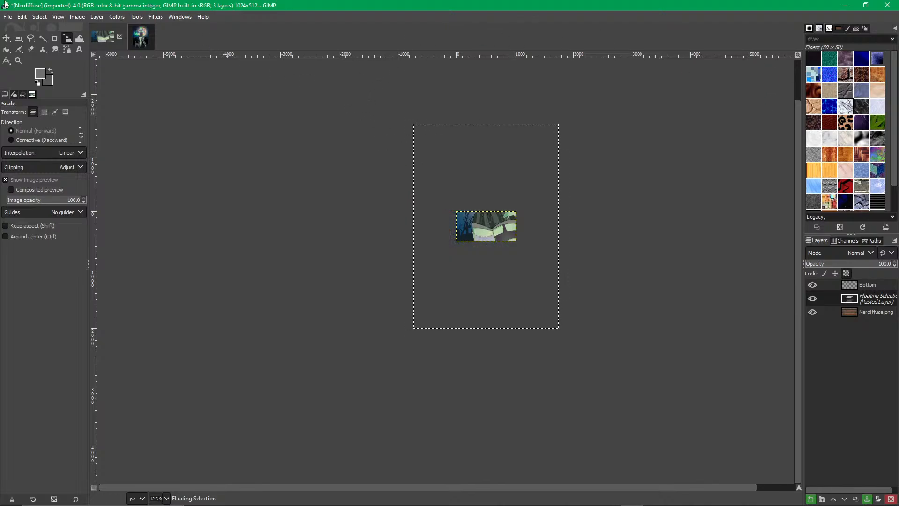
Try rotating the whole image 90° counter-clockwise and scaling the pasted artwork to about 1388 × 780 px, then undo it.
left_click(78, 18)
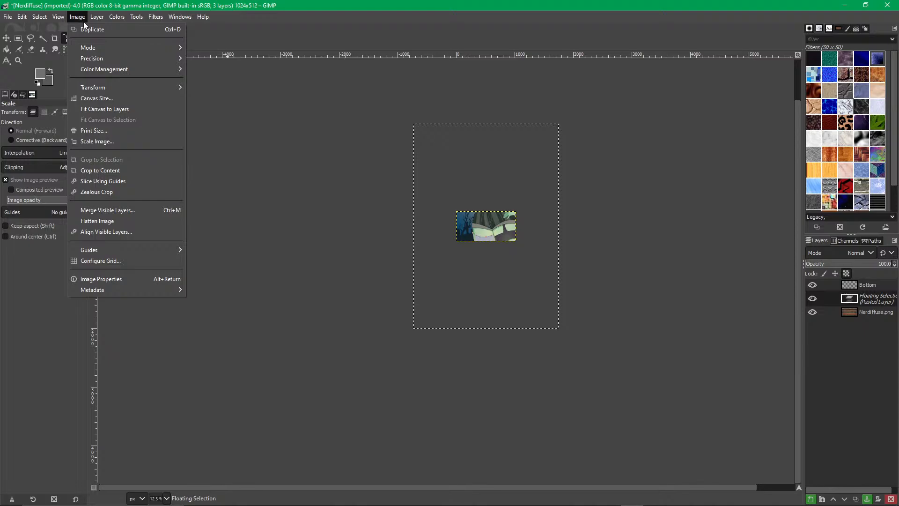
mouse_move(126, 87)
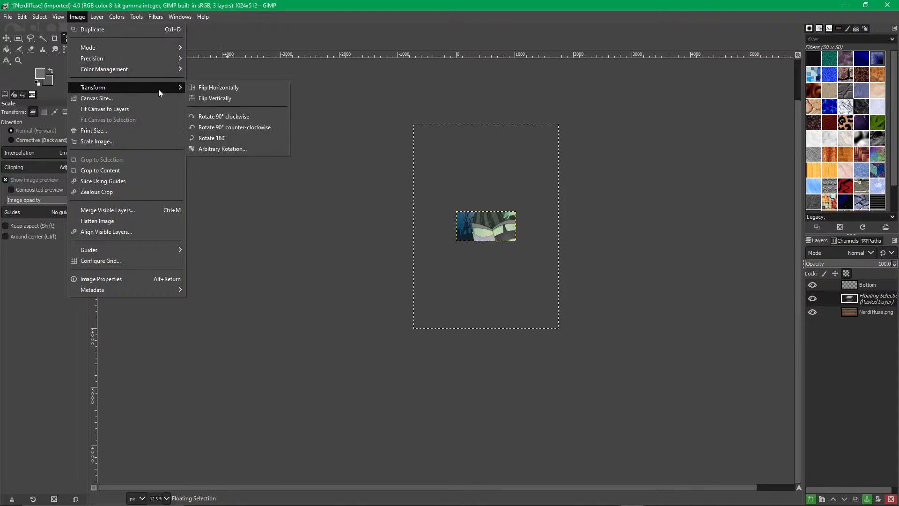
left_click(239, 127)
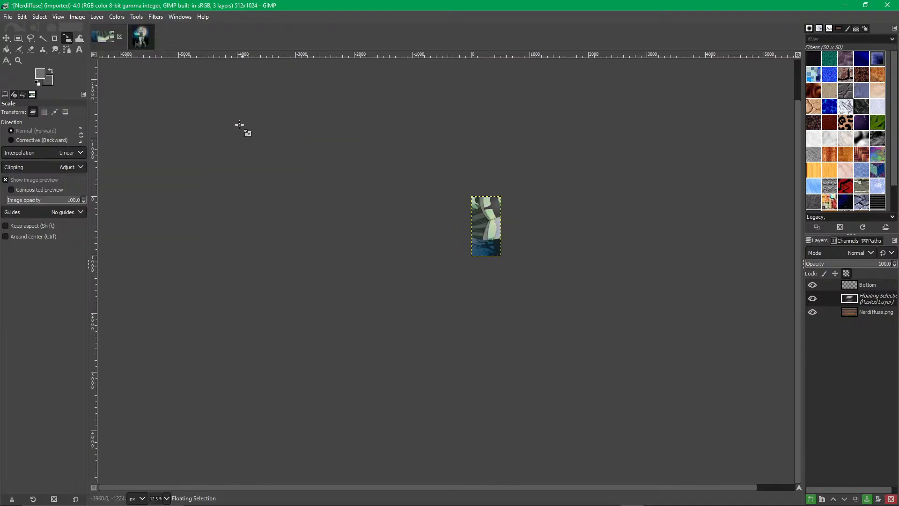
left_click(387, 298)
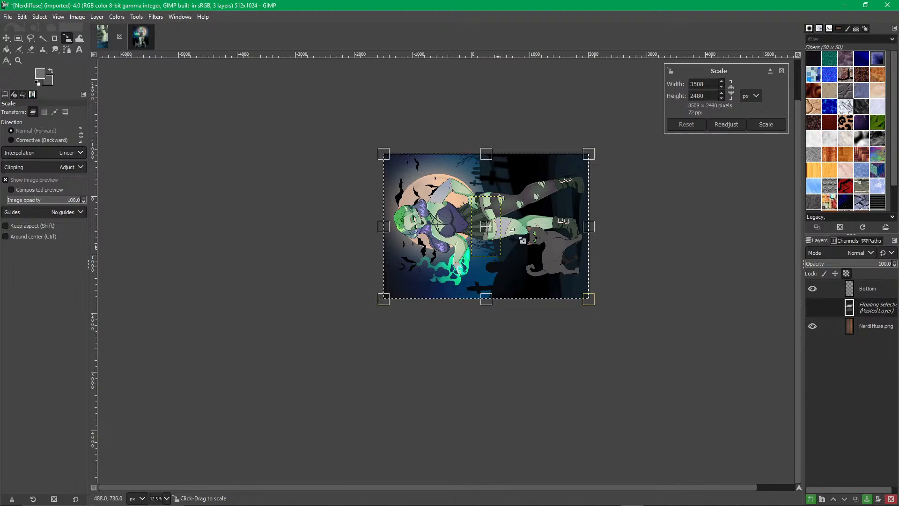
scroll(529, 226, "up", 3)
scroll(529, 226, "down", 1)
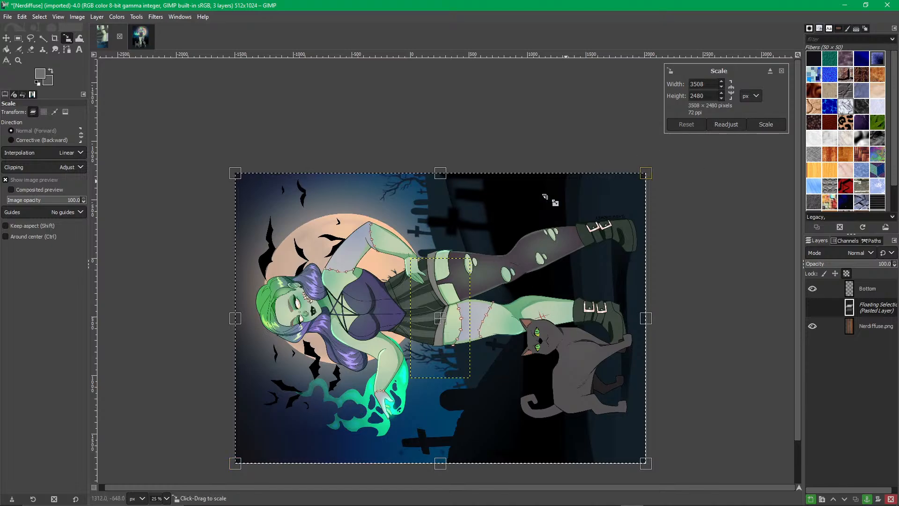
left_click_drag(240, 466, 482, 260)
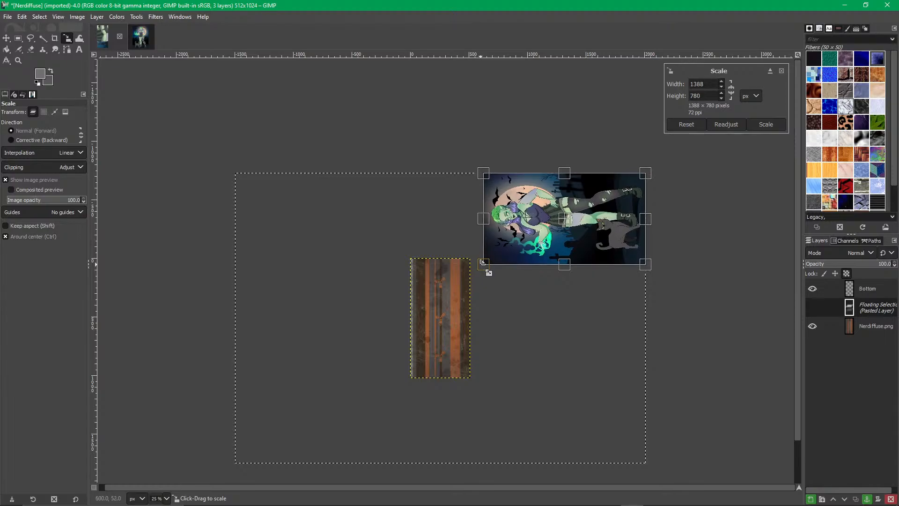
key("ctrl+z")
key("ctrl+z")
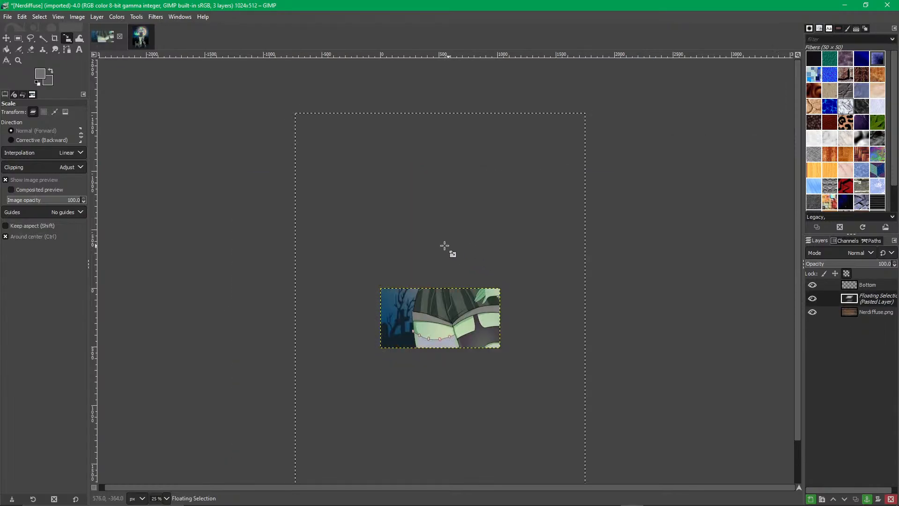
Undo the artwork paste and the creation of the Bottom layer, leaving only the Nerdiffuse.png layer.
scroll(472, 332, "down", 2)
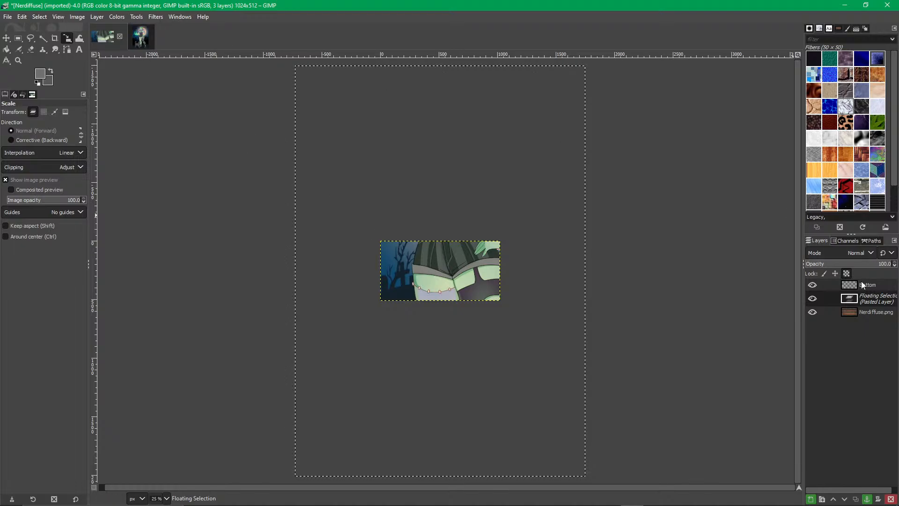
key("ctrl+z")
key("ctrl+z")
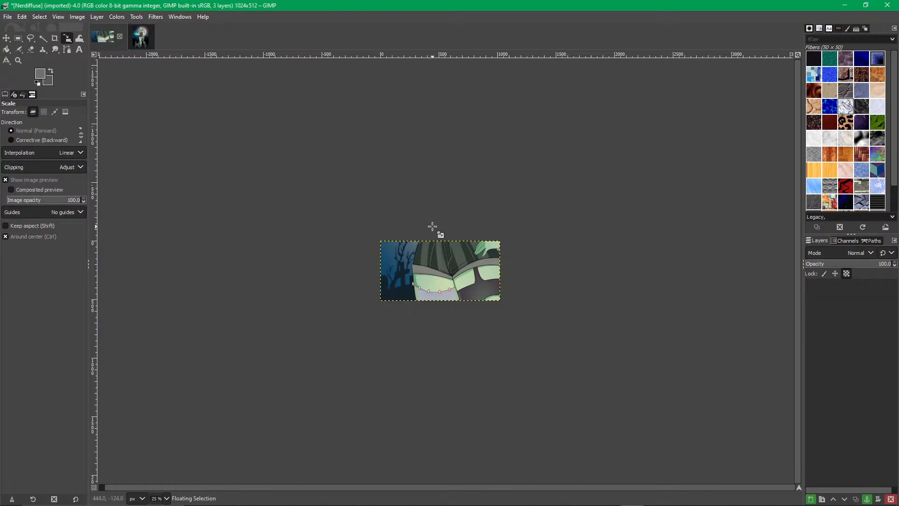
left_click(432, 226)
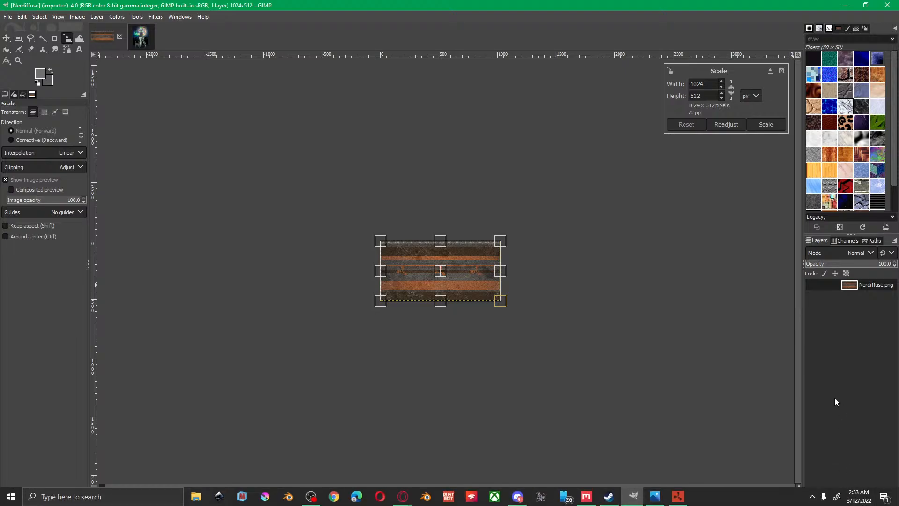
Add a transparent 1024 × 512 px layer named Bottom and paste the copied artwork onto it as a floating selection.
left_click_drag(732, 501, 14, 248)
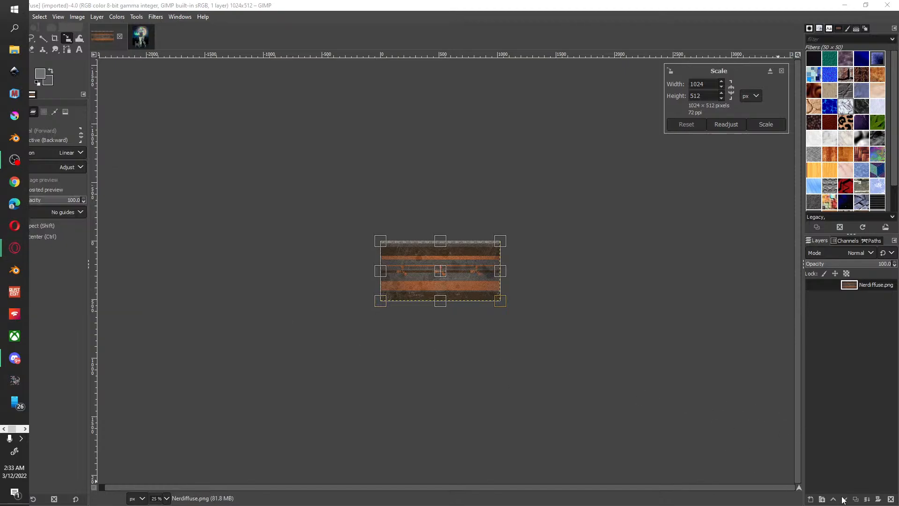
left_click(812, 502)
left_click(826, 490)
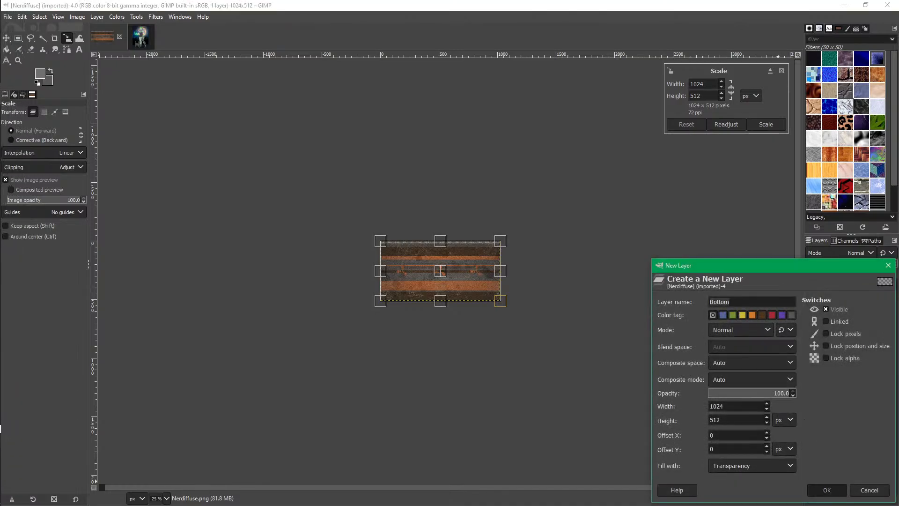
left_click(848, 283)
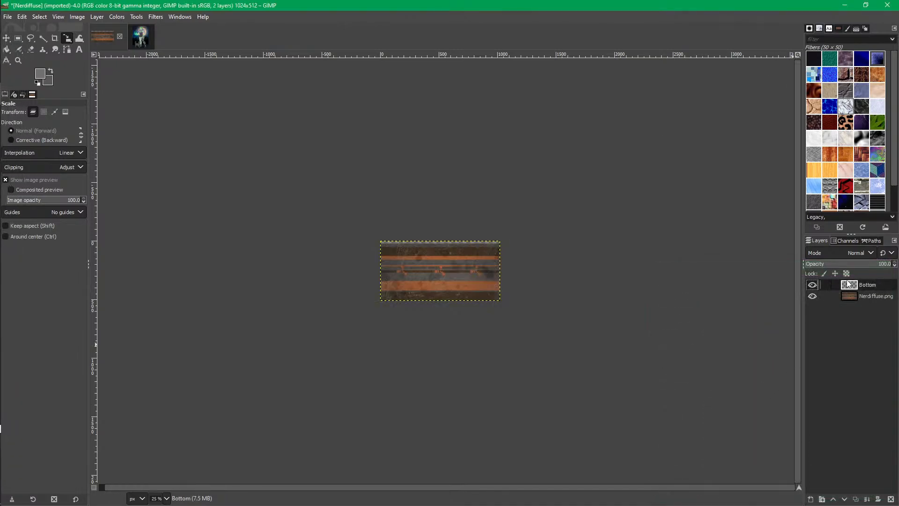
key("ctrl+v")
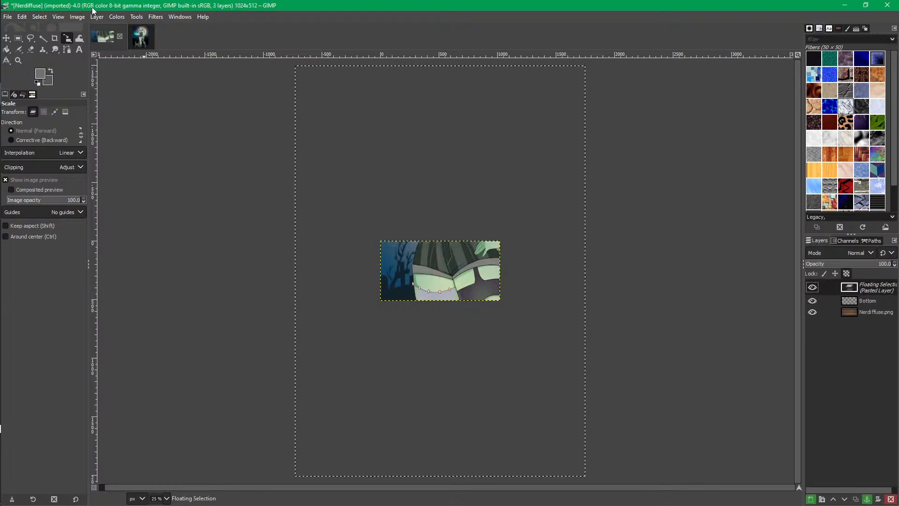
Rotate only the pasted artwork 90° counter-clockwise.
left_click(78, 17)
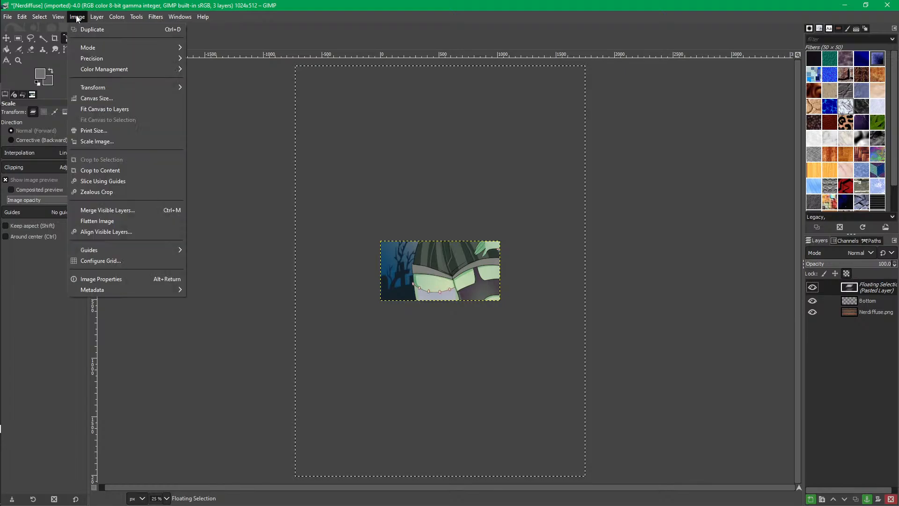
mouse_move(90, 18)
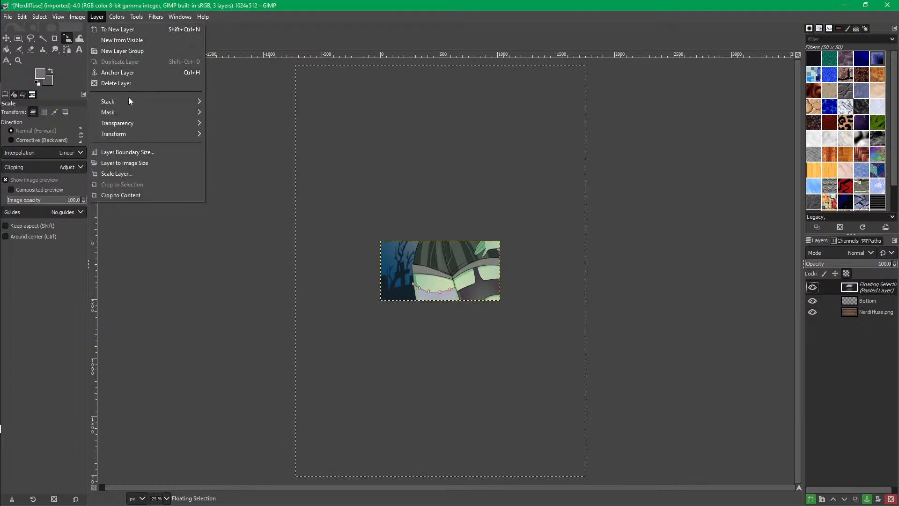
mouse_move(136, 132)
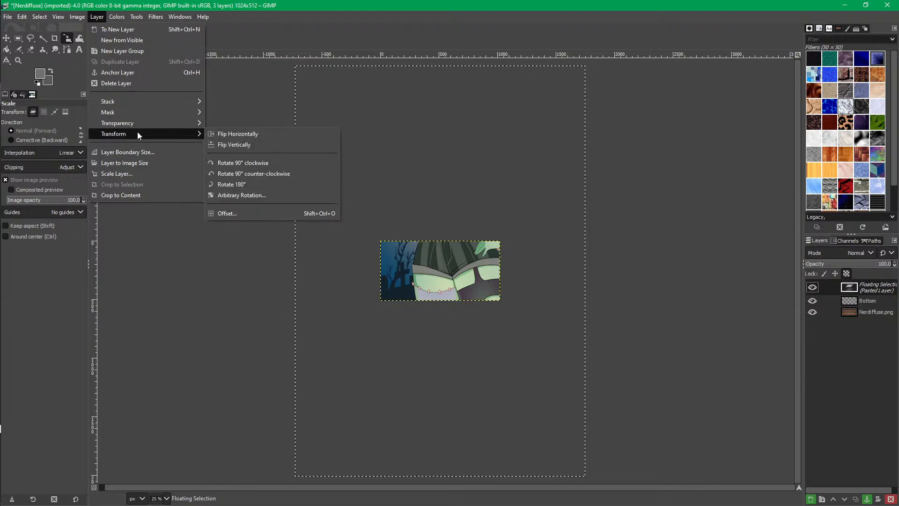
left_click(253, 173)
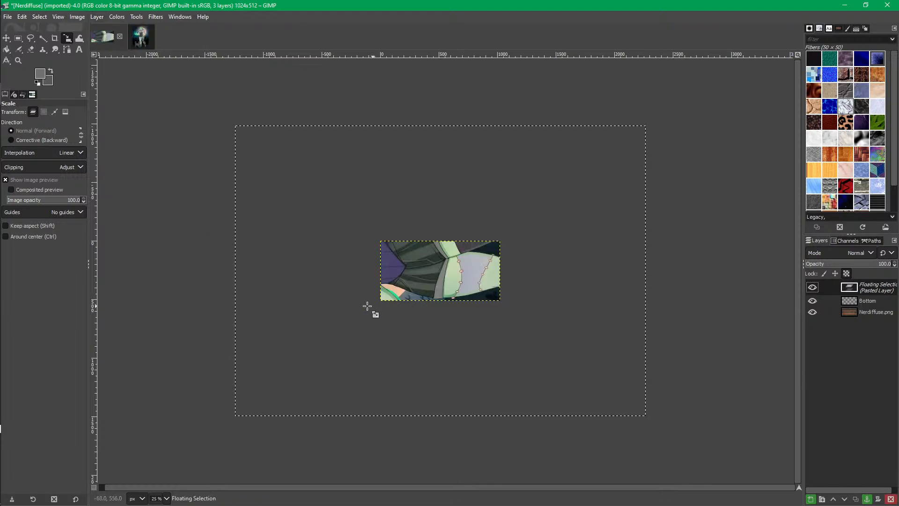
Scale the rotated artwork down to about 908 × 642 px and centre it over the rug texture.
left_click(337, 299)
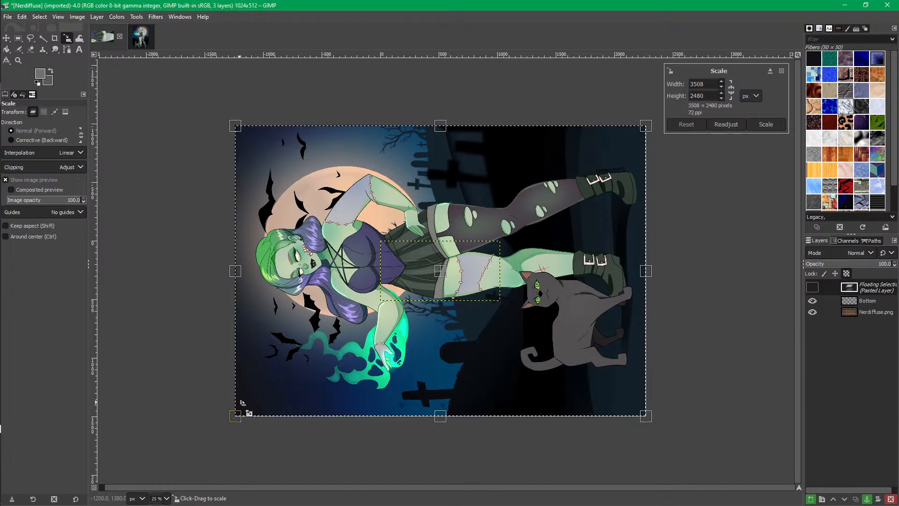
left_click_drag(242, 402, 468, 268)
left_click_drag(558, 200, 455, 283)
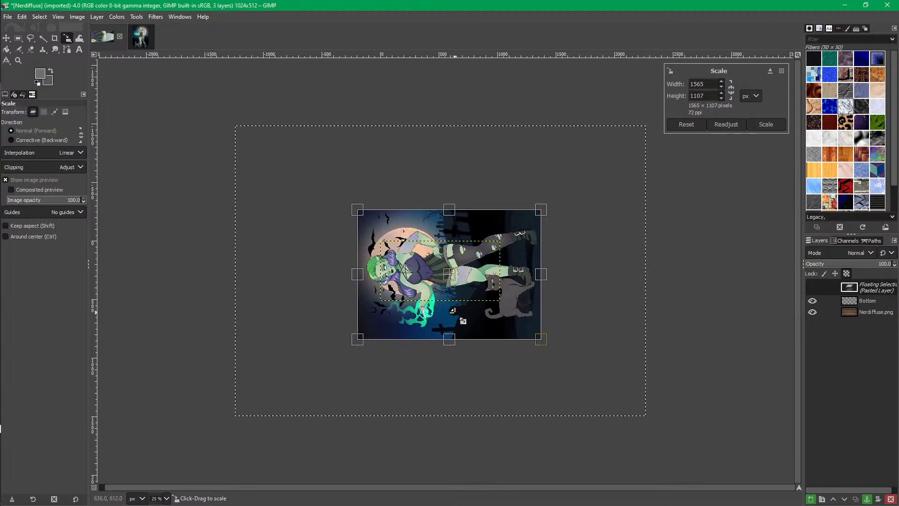
scroll(453, 310, "up", 3)
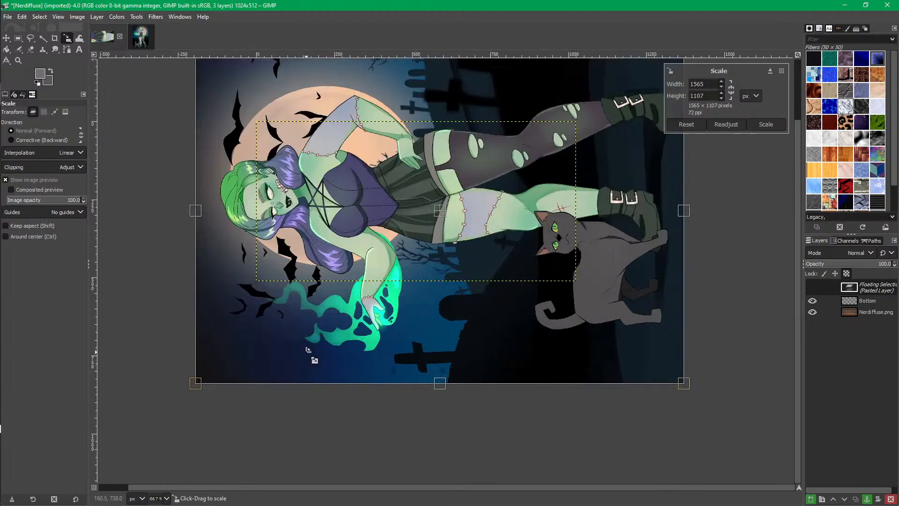
scroll(174, 249, "down", 2)
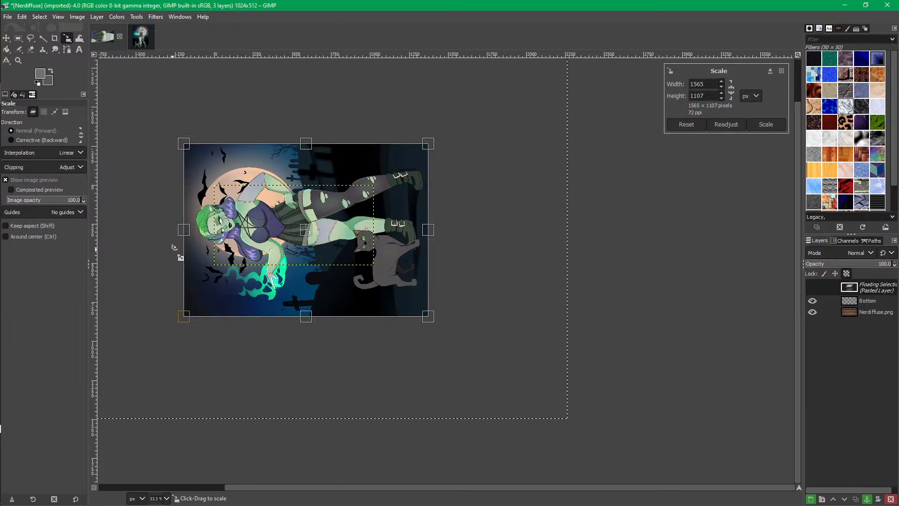
key("shift")
left_click_drag(243, 358, 344, 288)
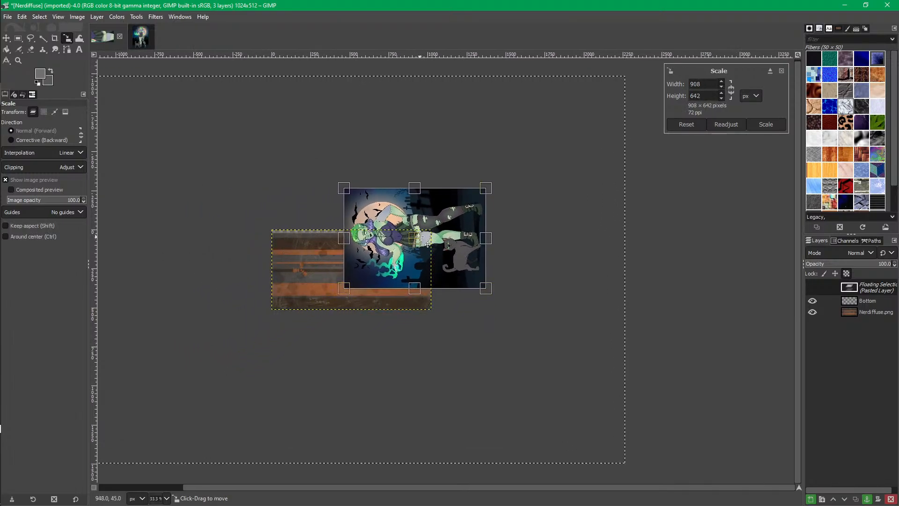
left_click_drag(428, 244, 355, 272)
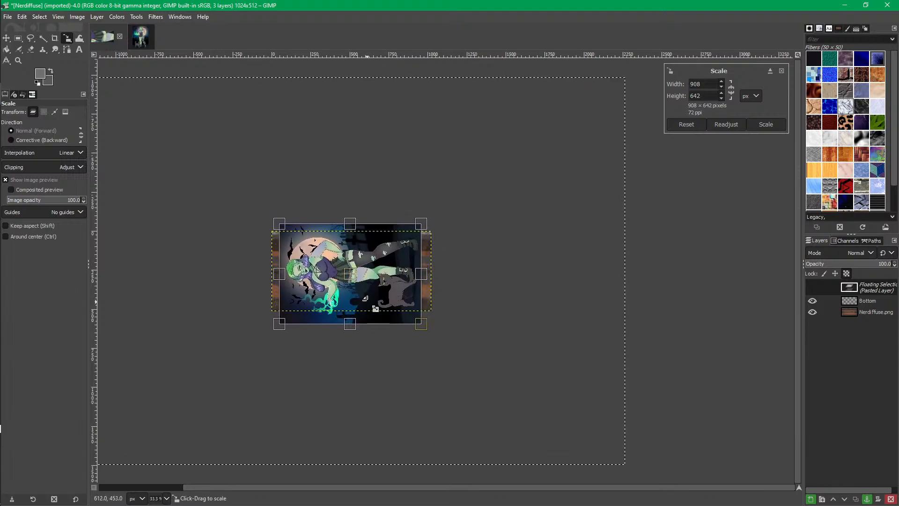
key("XF86AudioLowerVolume")
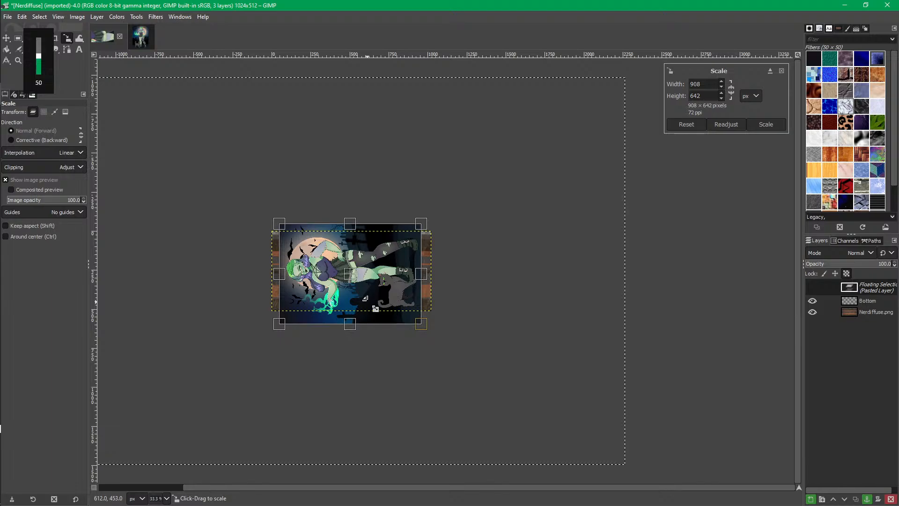
Stretch the pasted artwork to about 1020 × 510 px, aligning its four edges with the rug texture's borders.
scroll(377, 339, "up", 2)
left_click_drag(327, 346, 378, 414)
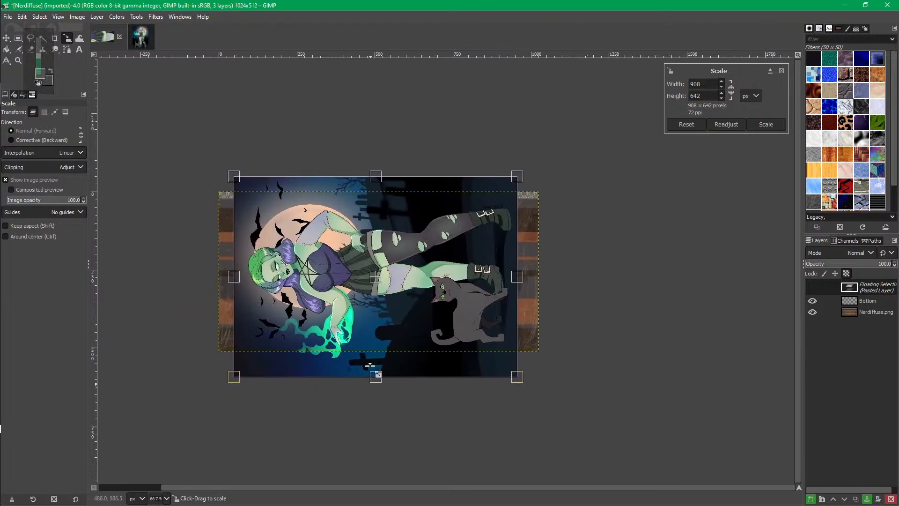
left_click_drag(376, 177, 378, 192)
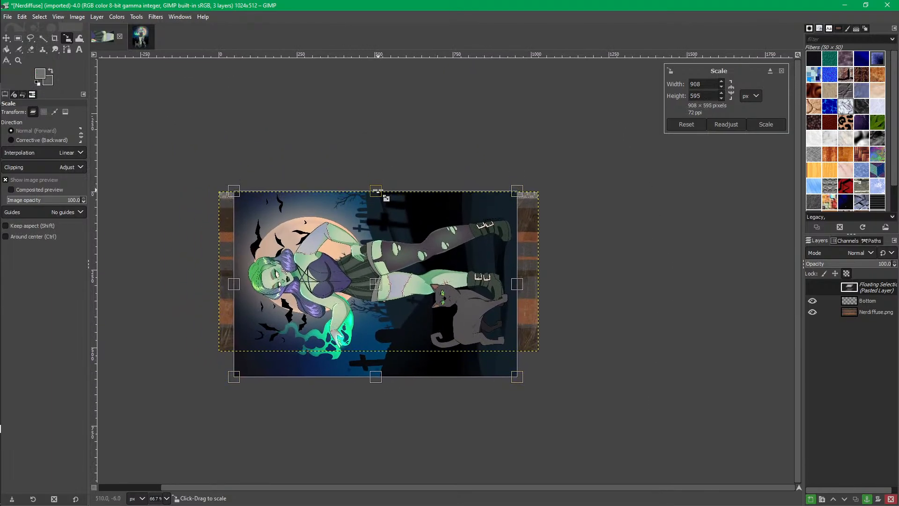
left_click_drag(376, 376, 376, 347)
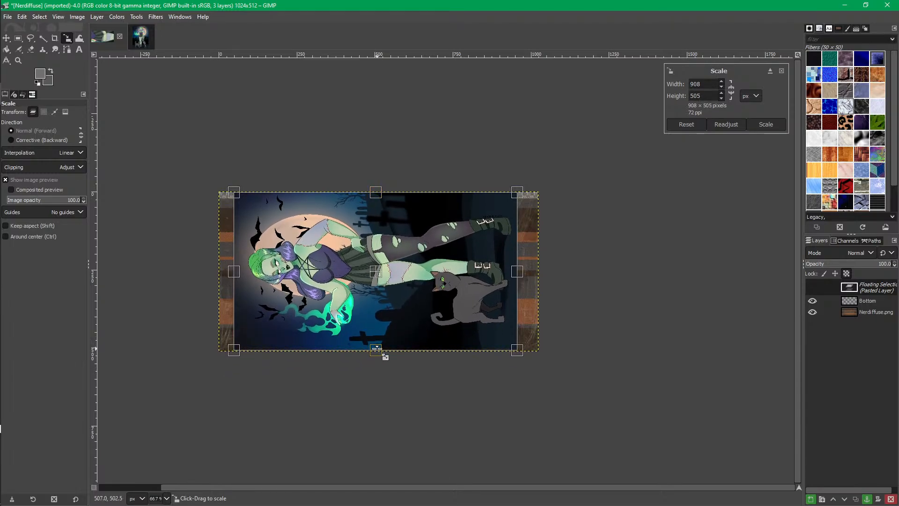
left_click_drag(517, 272, 538, 268)
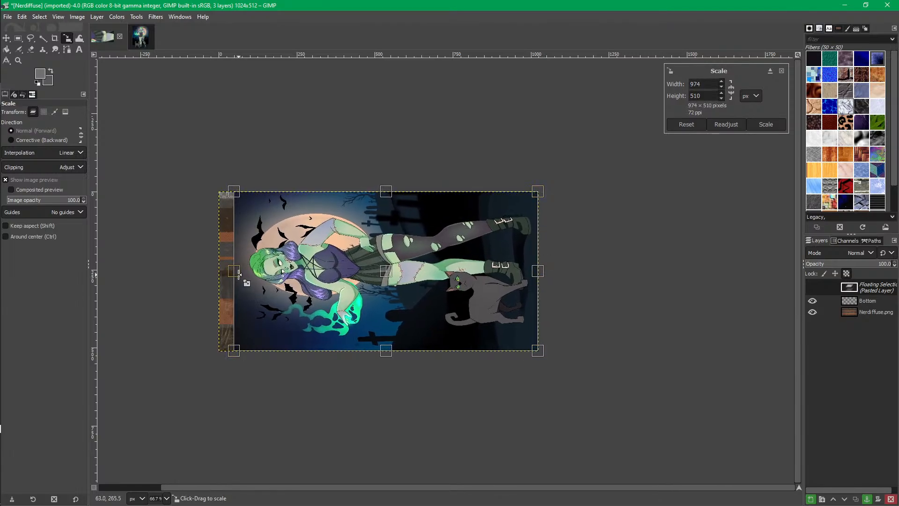
left_click_drag(239, 276, 224, 277)
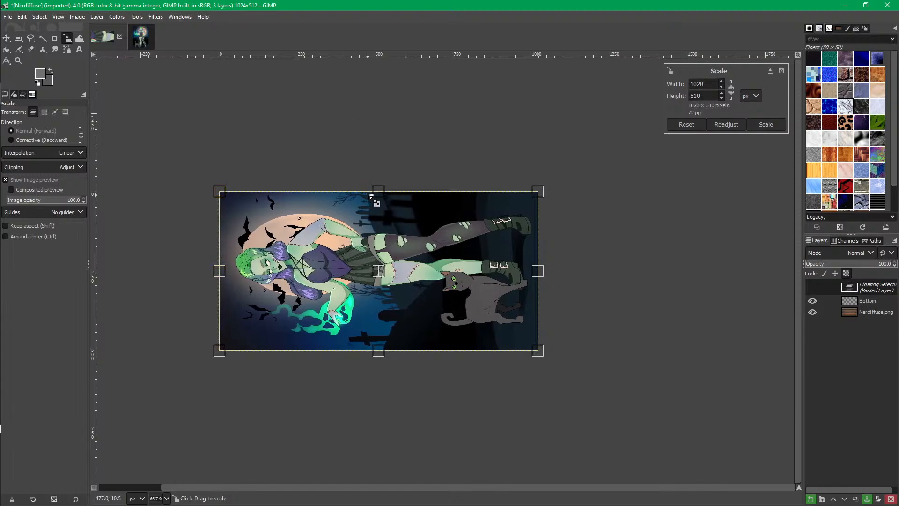
Extend the artwork's height beyond both long edges of the texture to about 631 px and apply the scaling.
left_click_drag(376, 191, 379, 169)
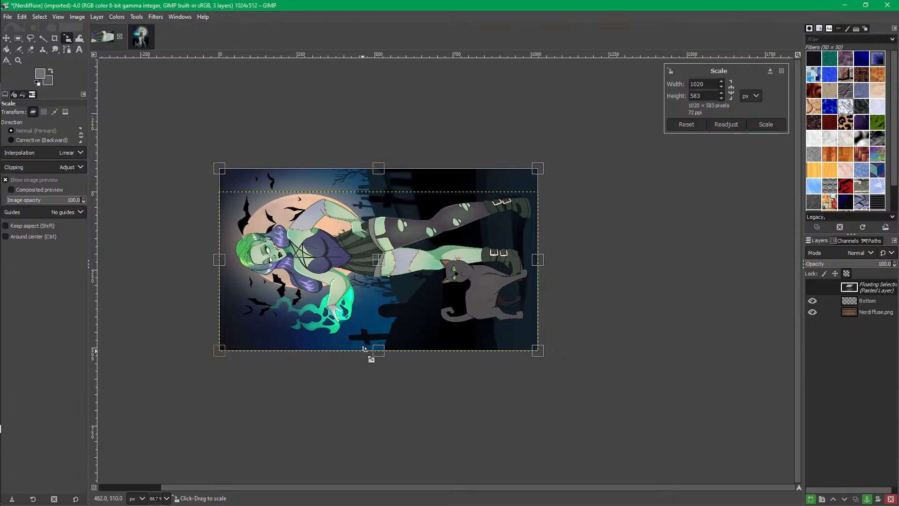
left_click_drag(376, 352, 374, 368)
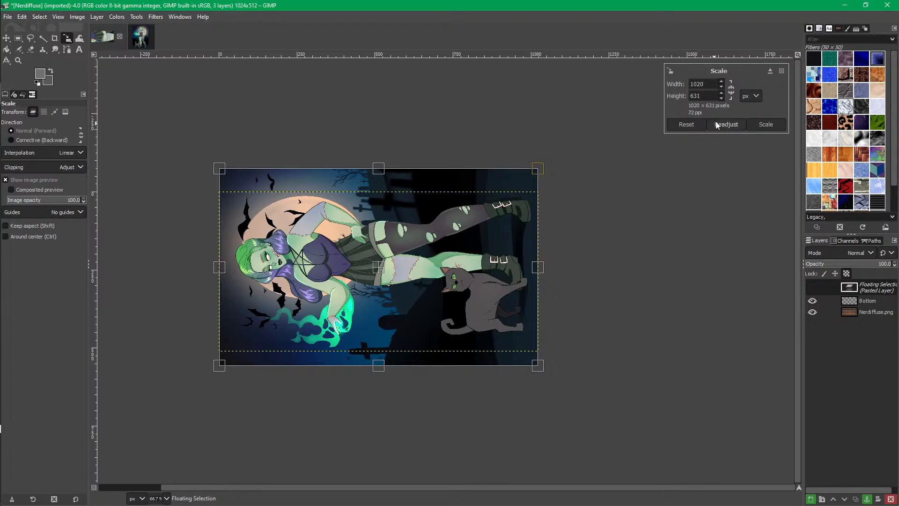
left_click(768, 124)
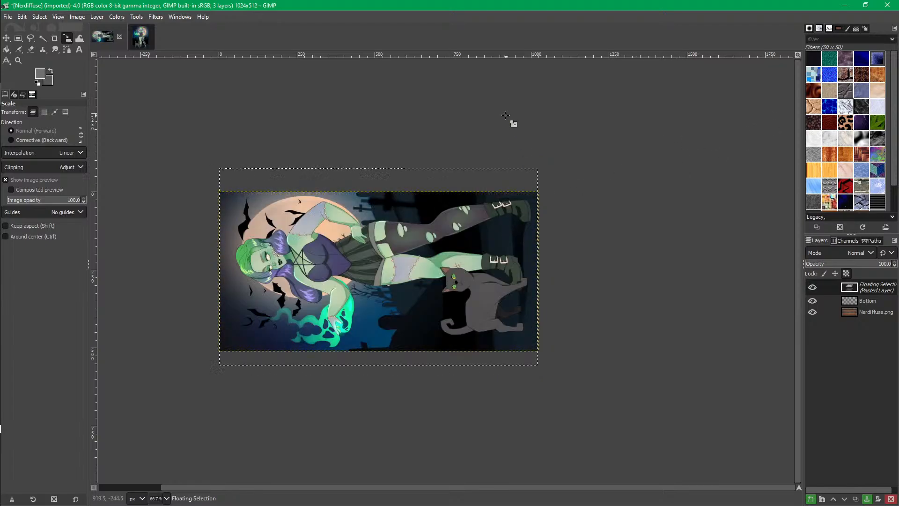
Anchor the floating artwork to the Bottom layer and merge that layer down into Nerdiffuse.png.
key("r")
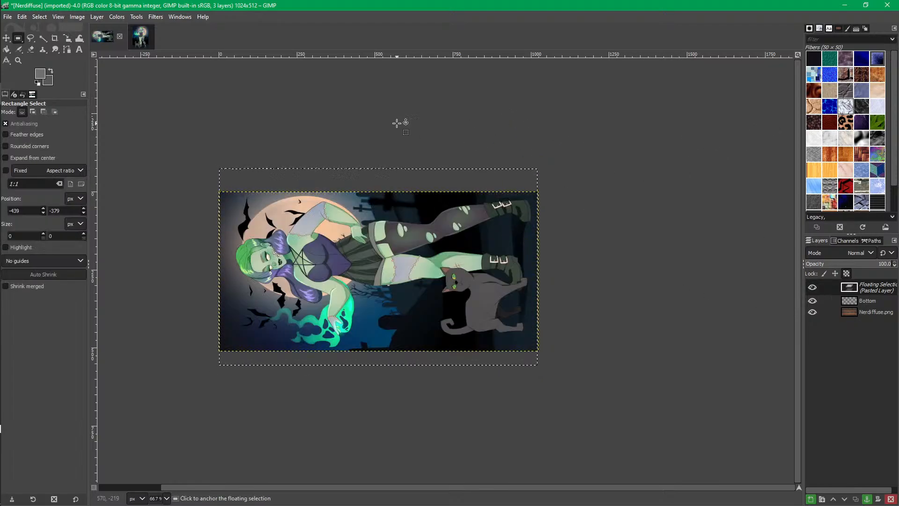
left_click(398, 123)
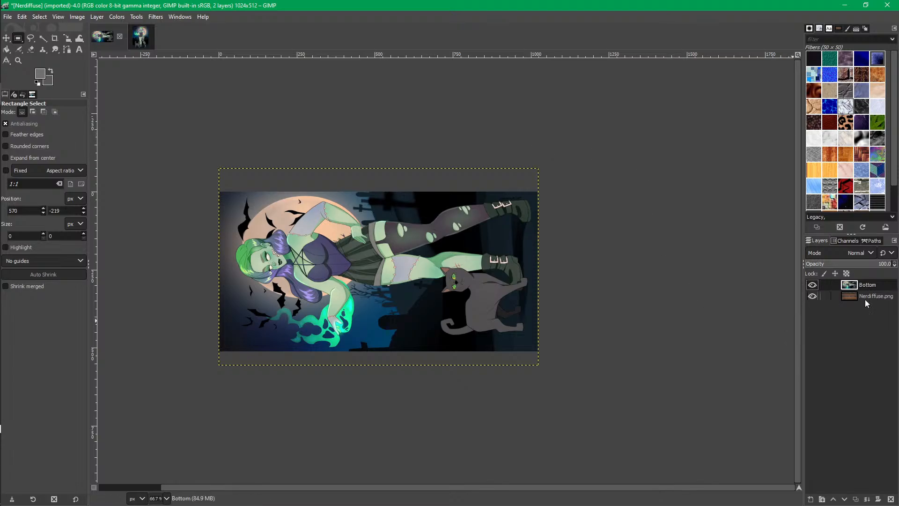
left_click(867, 499)
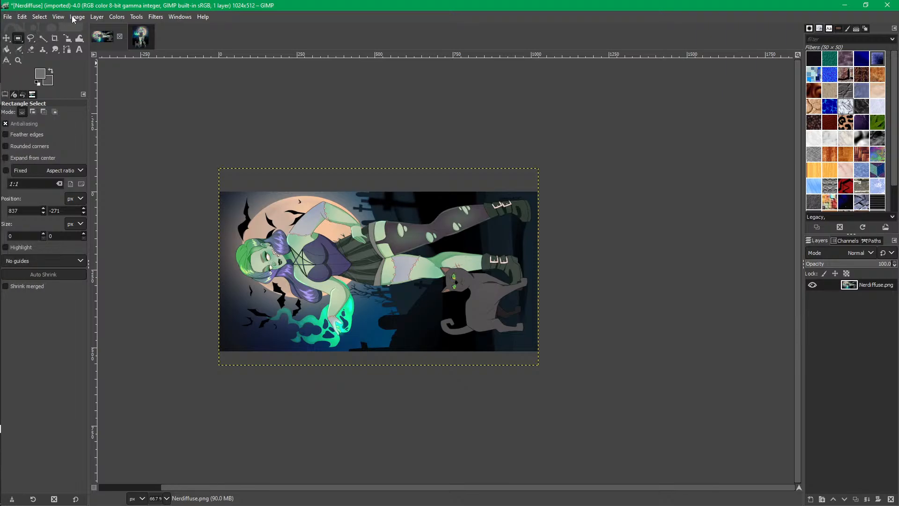
Export the merged texture to the rust folder as Nerdiffusenew.png with the existing PNG export options.
left_click(8, 18)
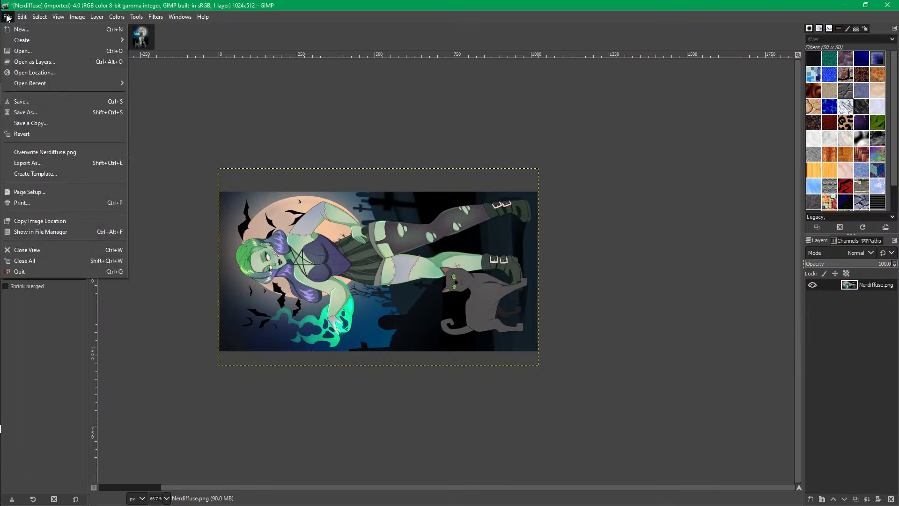
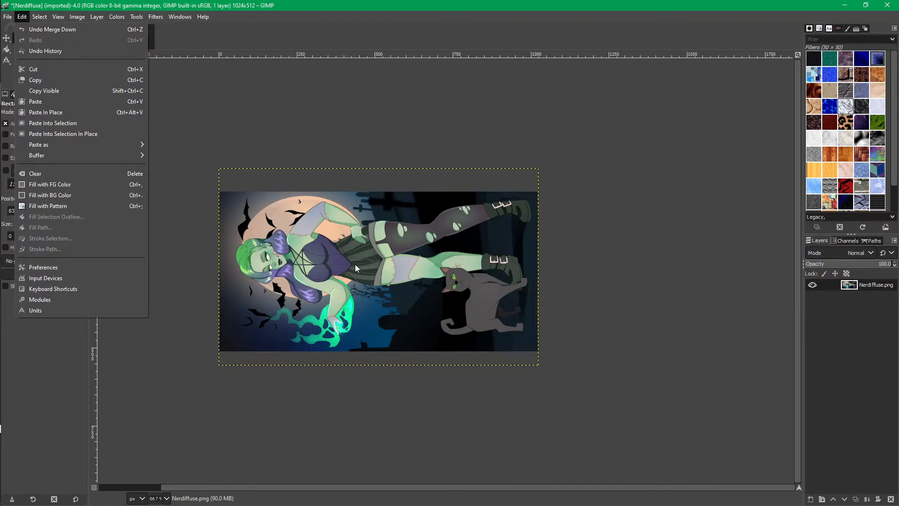
left_click(671, 245)
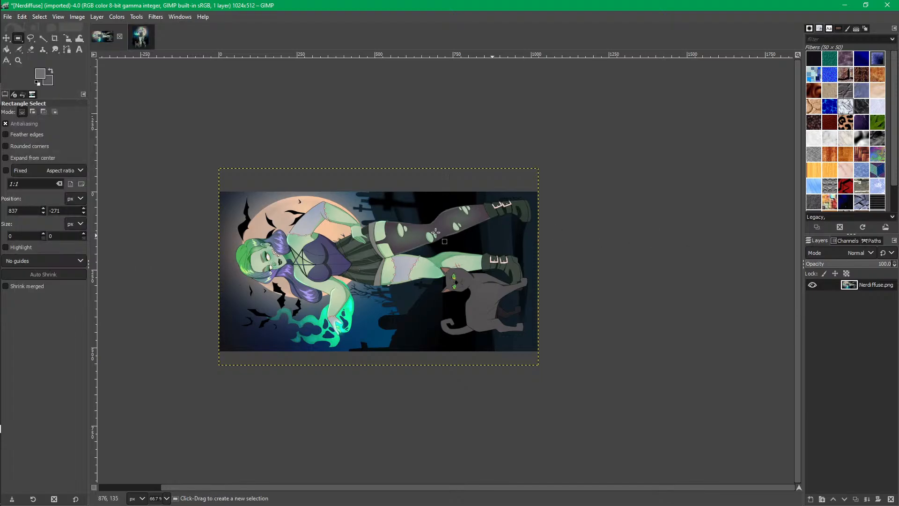
left_click(8, 17)
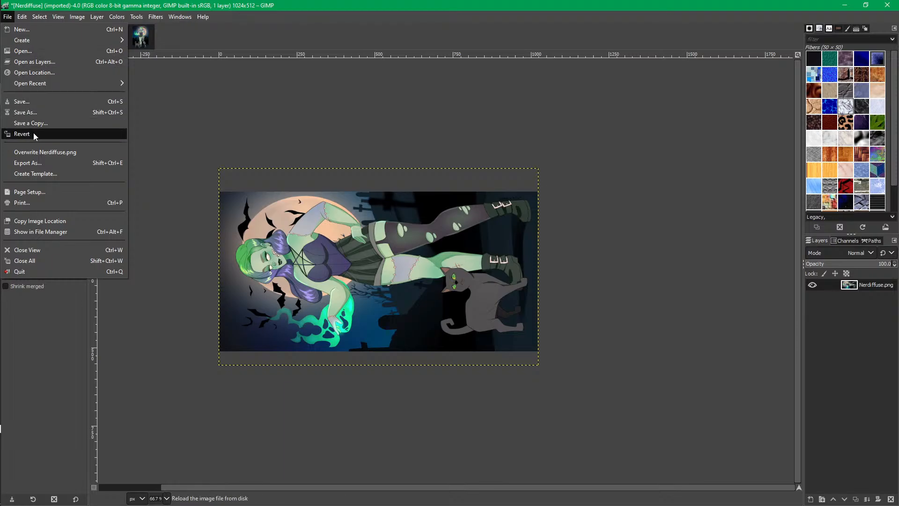
left_click(42, 163)
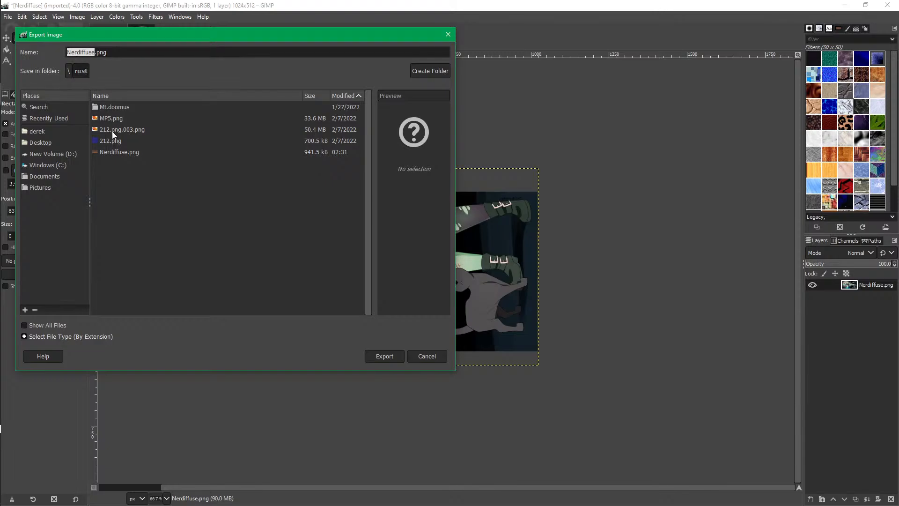
left_click(133, 154)
left_click(97, 53)
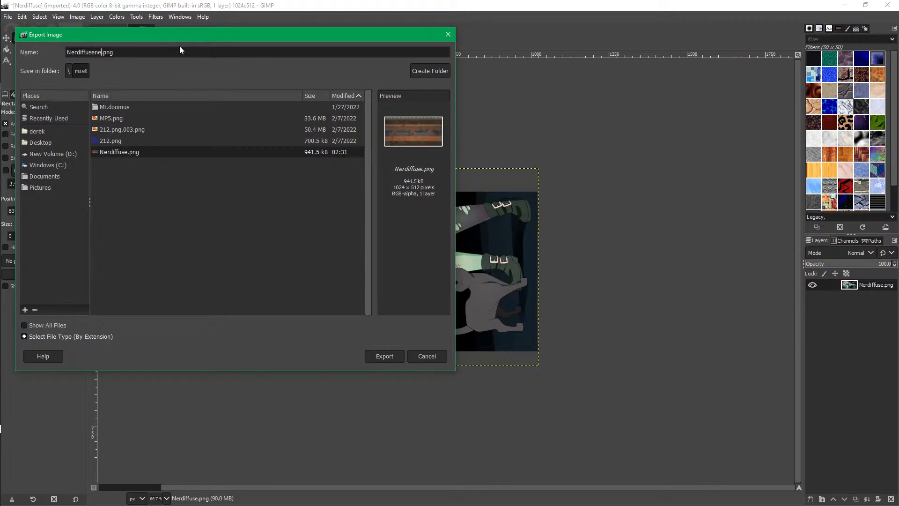
left_click(373, 355)
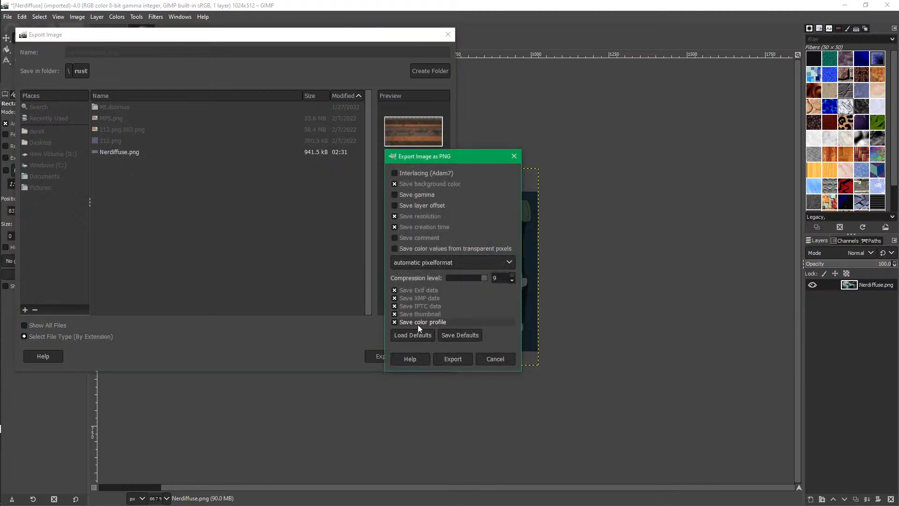
left_click(451, 359)
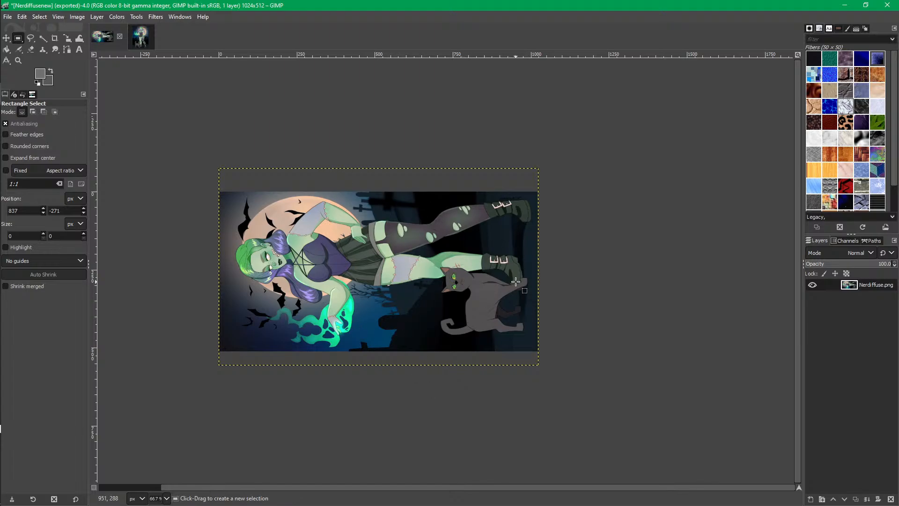
Switch to the Rust Workshop and load C:\rust\Nerdiffusenew.png as the rug's diffuse texture.
key("alt+Tab")
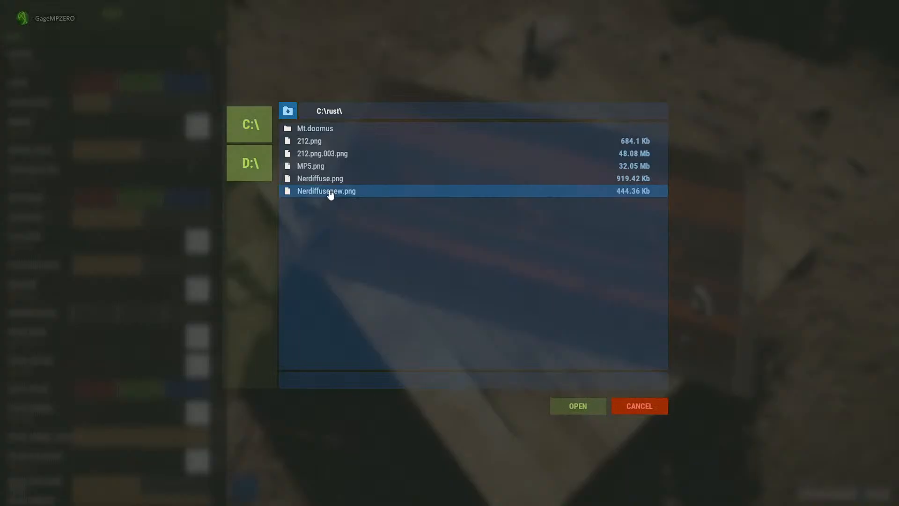
left_click(331, 195)
left_click(569, 408)
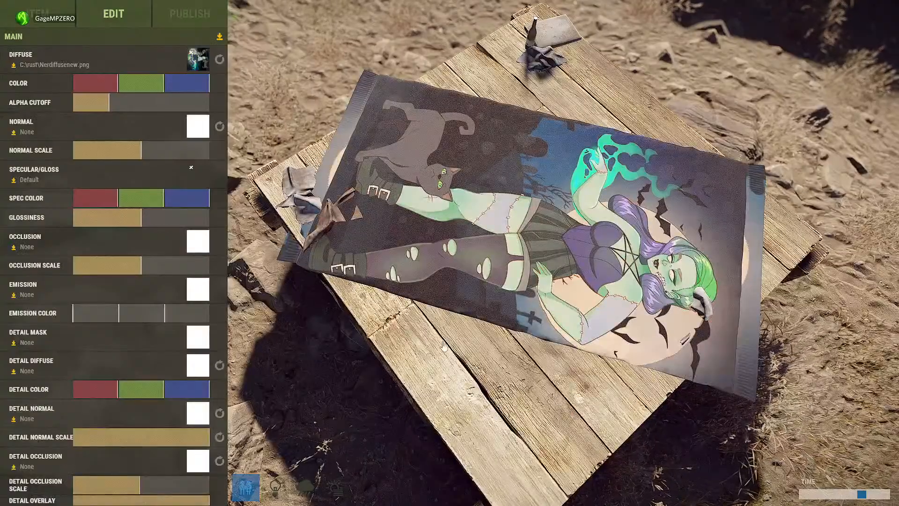
Preview the fringed end of the rug with the default normal map restored, and remove that map again.
left_click_drag(389, 320, 418, 163)
scroll(397, 335, "down", 3)
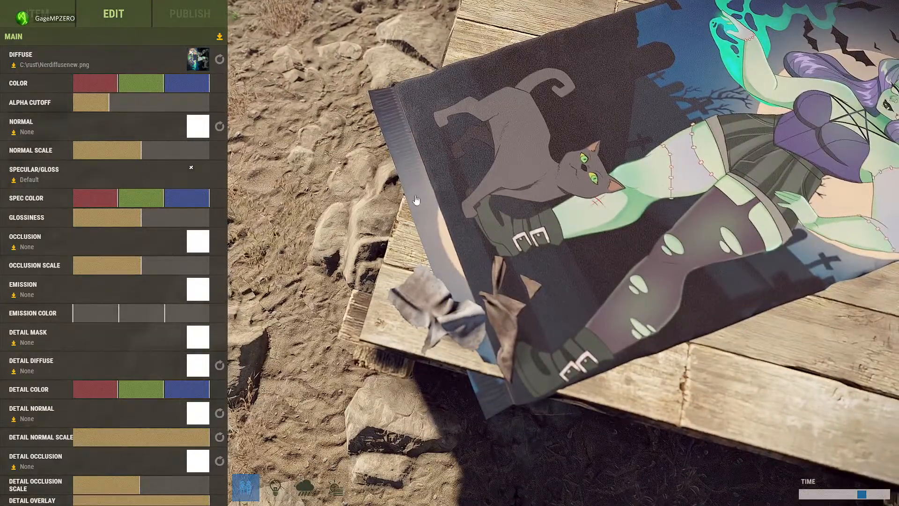
left_click_drag(394, 79, 499, 208)
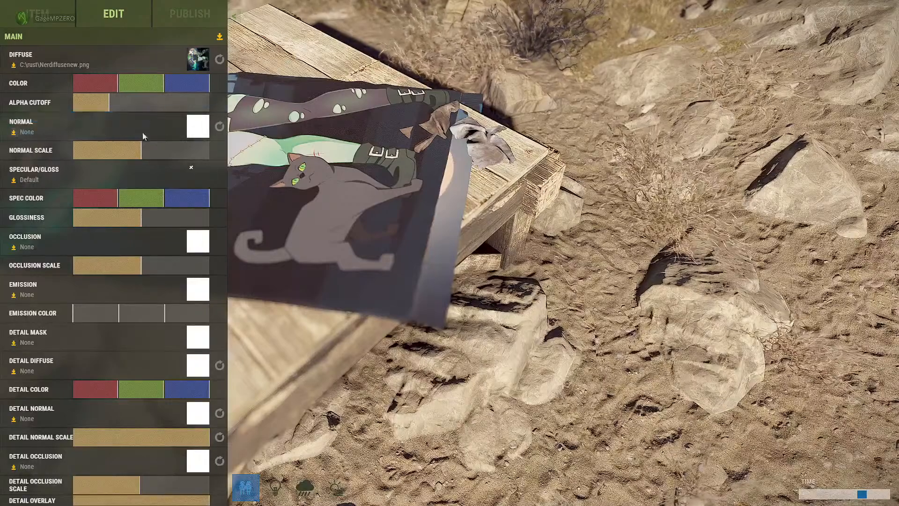
left_click(220, 126)
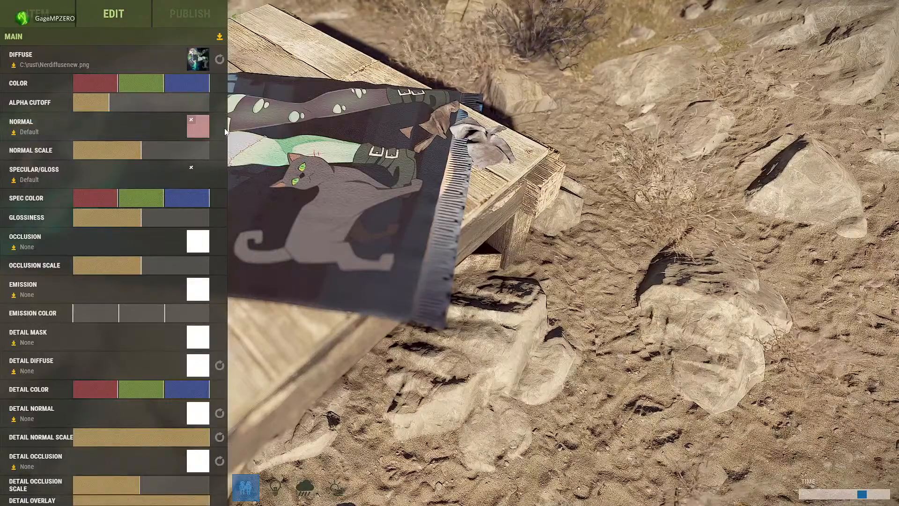
left_click(191, 120)
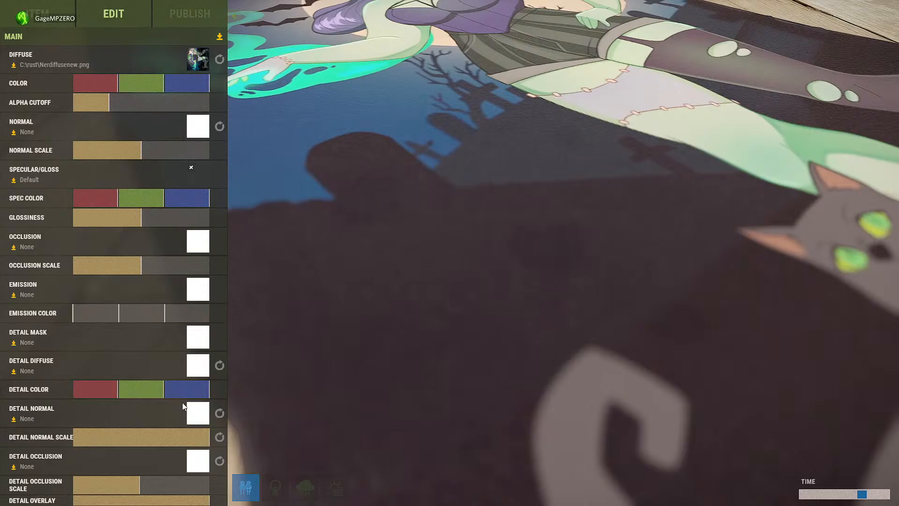
Remove the rug's specular/gloss map to preview the effect, and reset it to the default map.
scroll(181, 403, "down", 1)
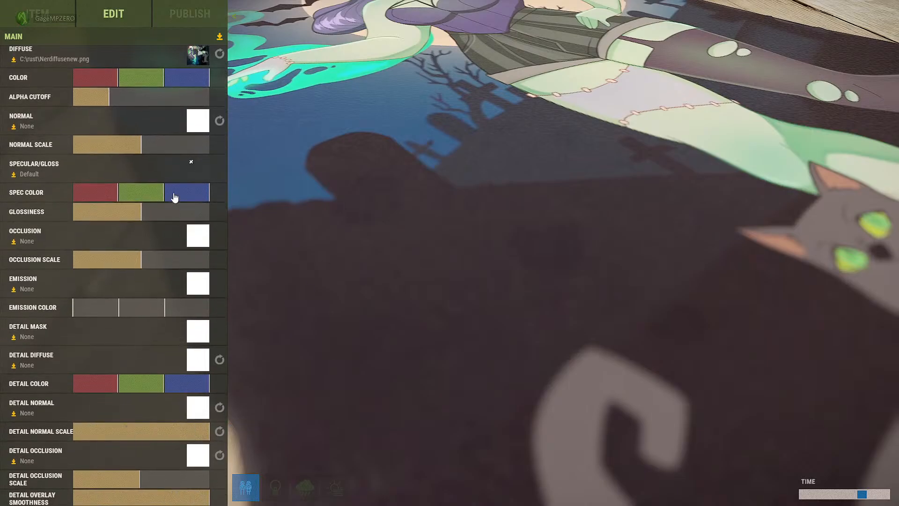
left_click(191, 162)
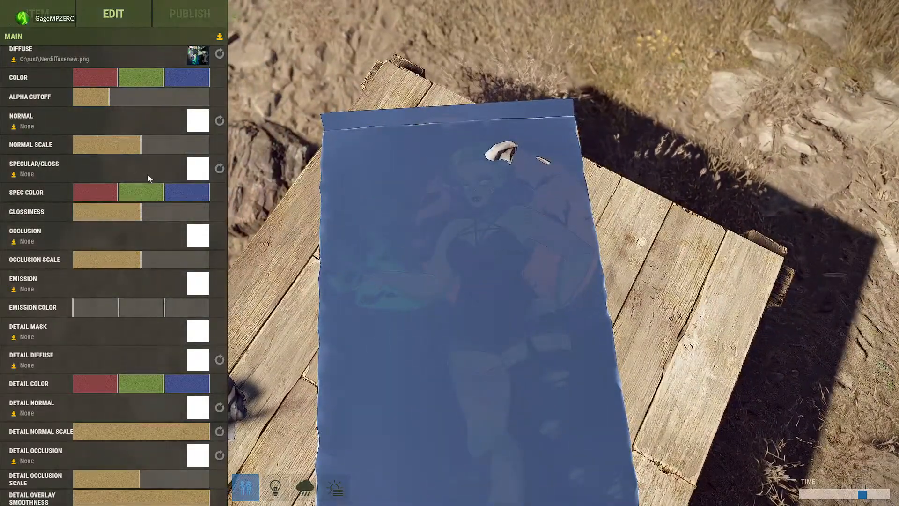
left_click(218, 167)
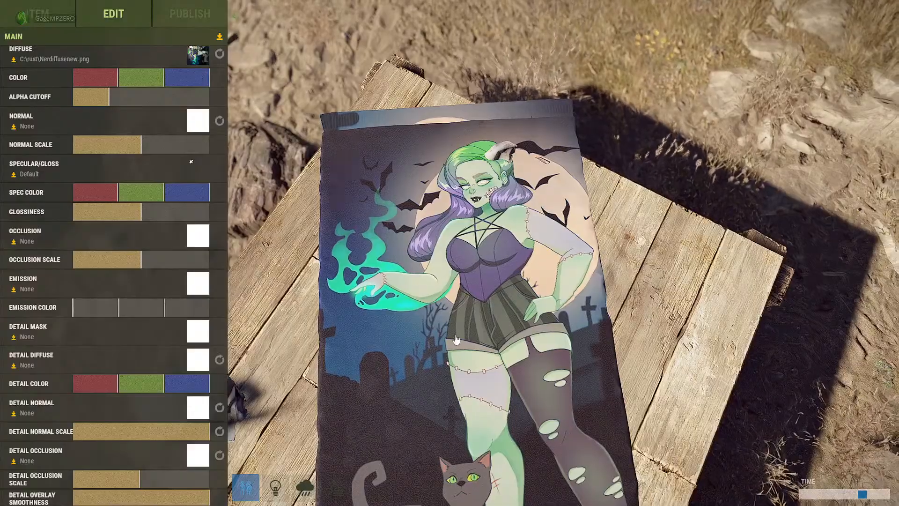
View the whole rug from above and reset its normal map to the default.
left_click_drag(447, 273, 574, 319)
scroll(486, 352, "down", 3)
scroll(487, 353, "up", 3)
scroll(514, 284, "down", 2)
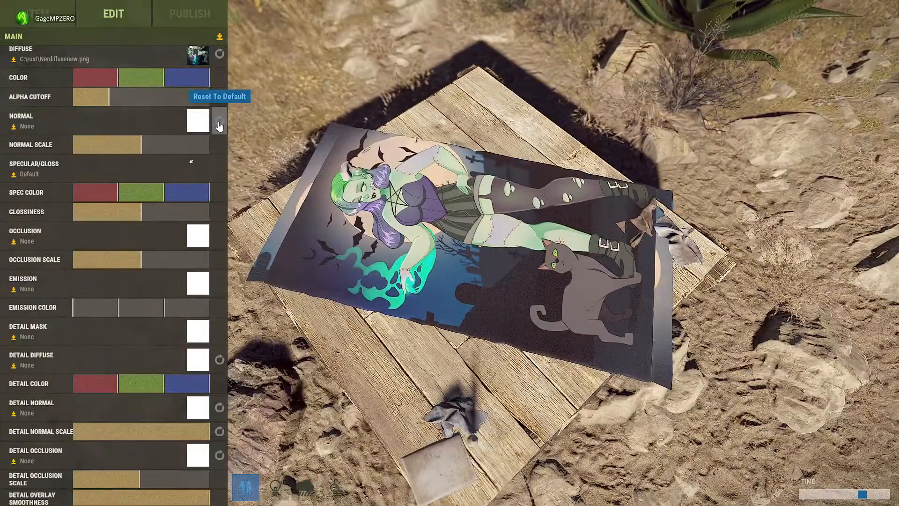
left_click(219, 125)
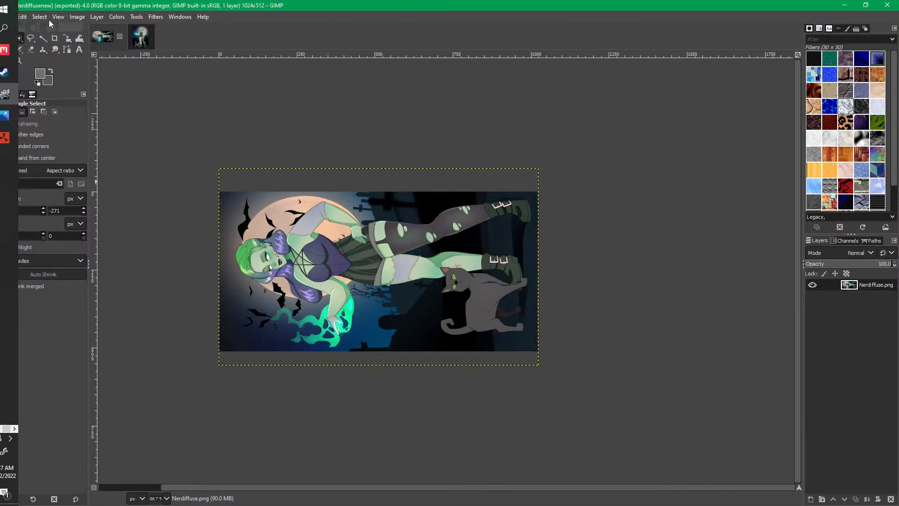
Switch to GIMP and save the project in the Documents folder as Nerdiffusenew.xcf.
left_click(22, 17)
mouse_move(8, 16)
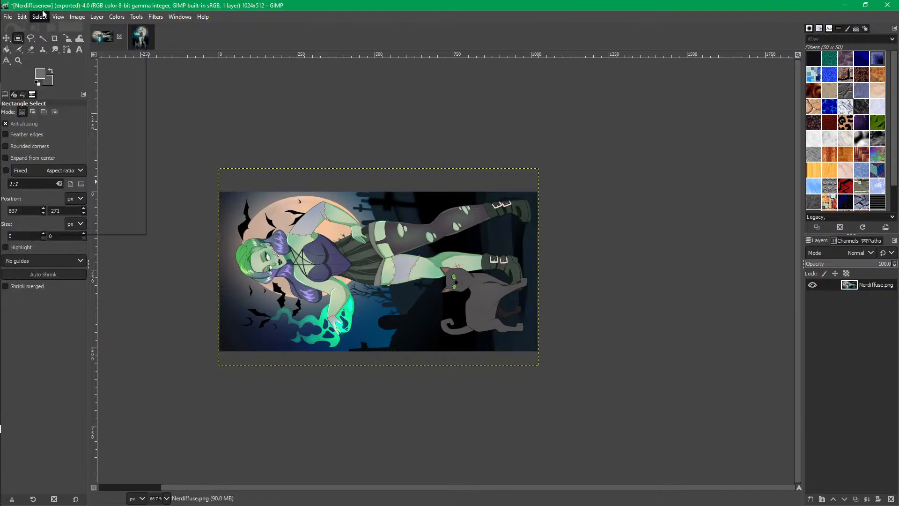
mouse_move(41, 15)
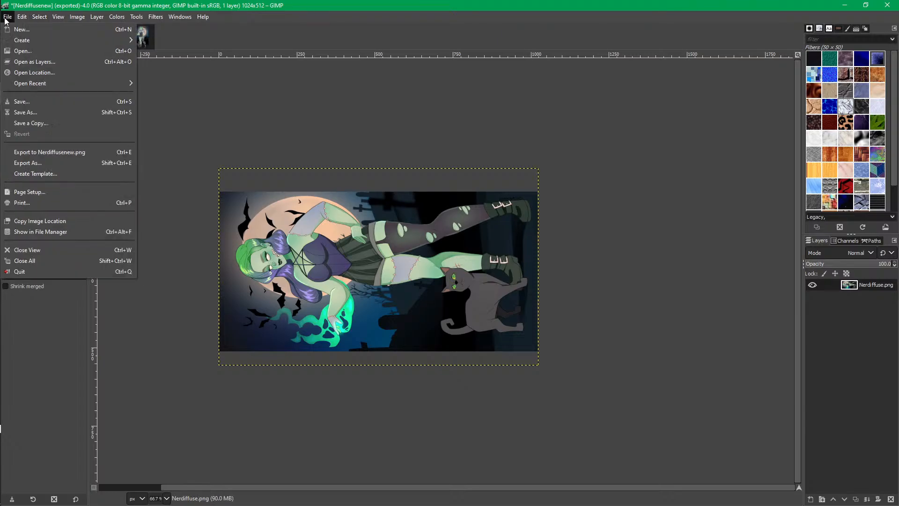
left_click(36, 112)
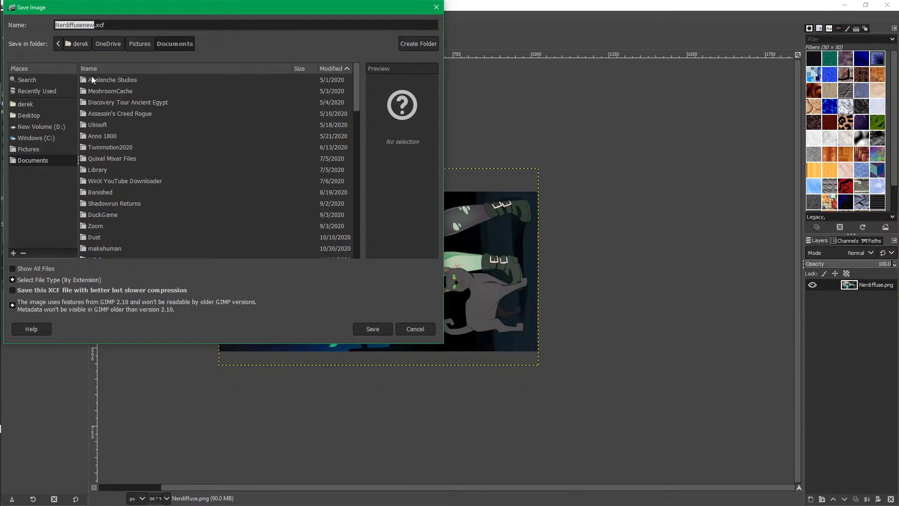
left_click(382, 329)
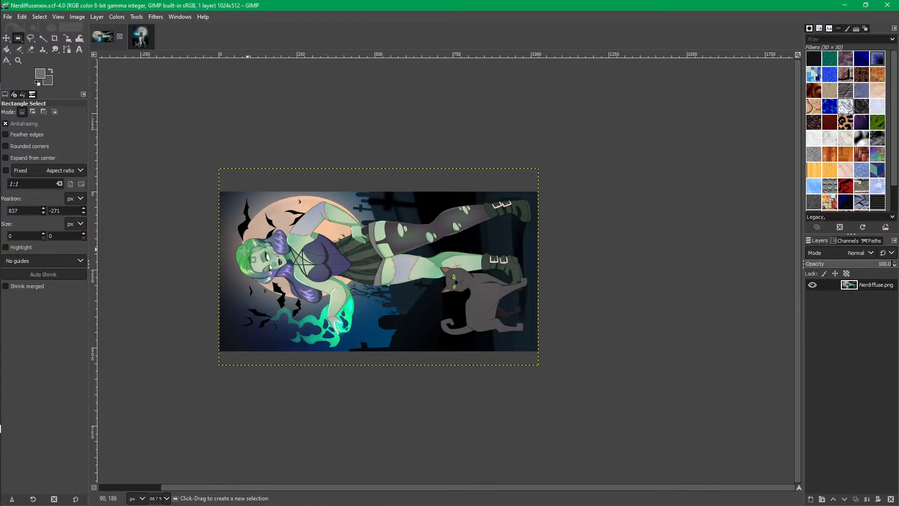
scroll(340, 332, "up", 4)
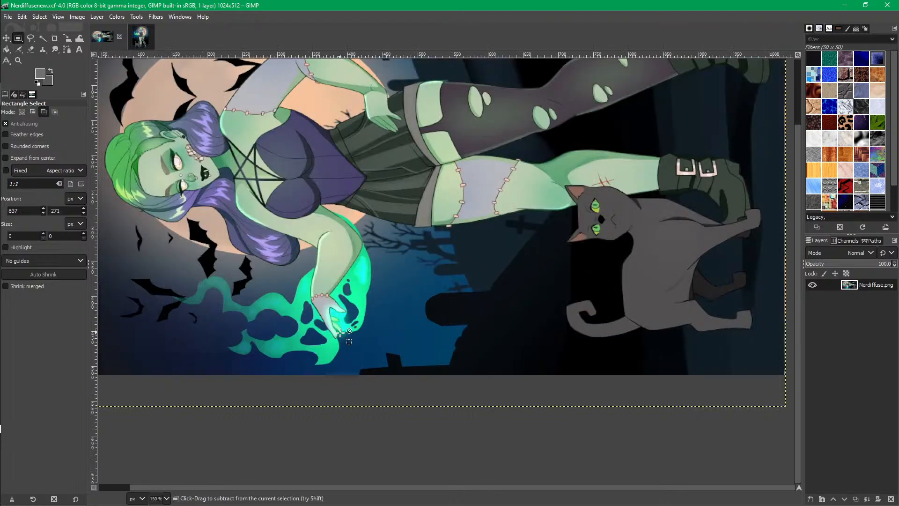
Fuzzy-select the green flame beside the character's lower hand, adding the shades along its upper wisp out to the tip near the bats.
scroll(340, 331, "down", 2)
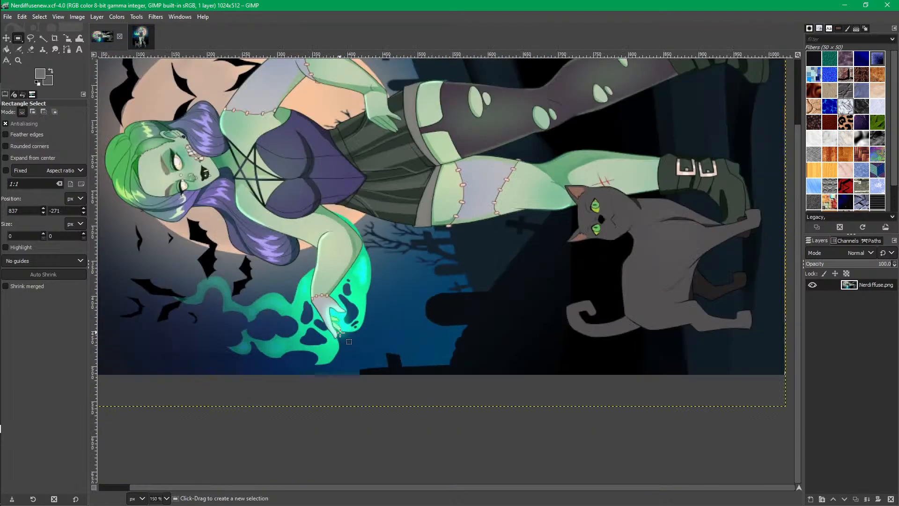
left_click(43, 41)
left_click(280, 306)
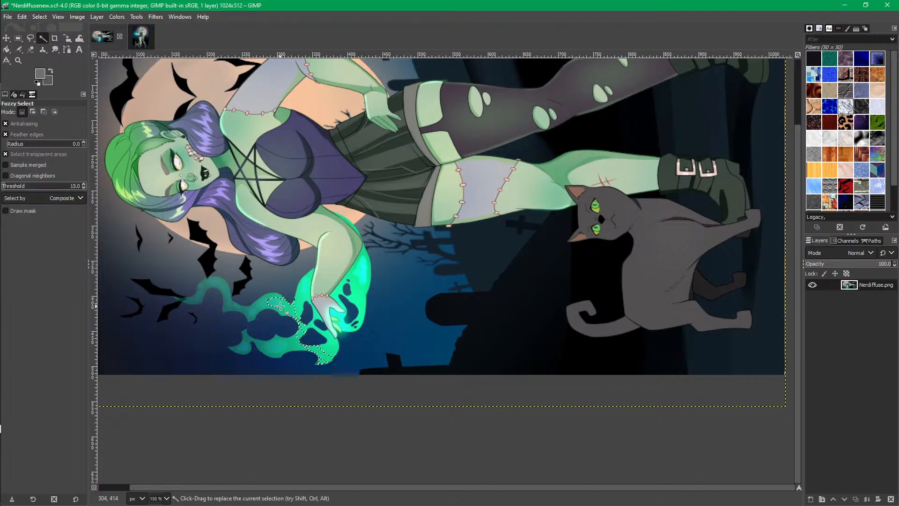
key("shift")
left_click(263, 307, "shift")
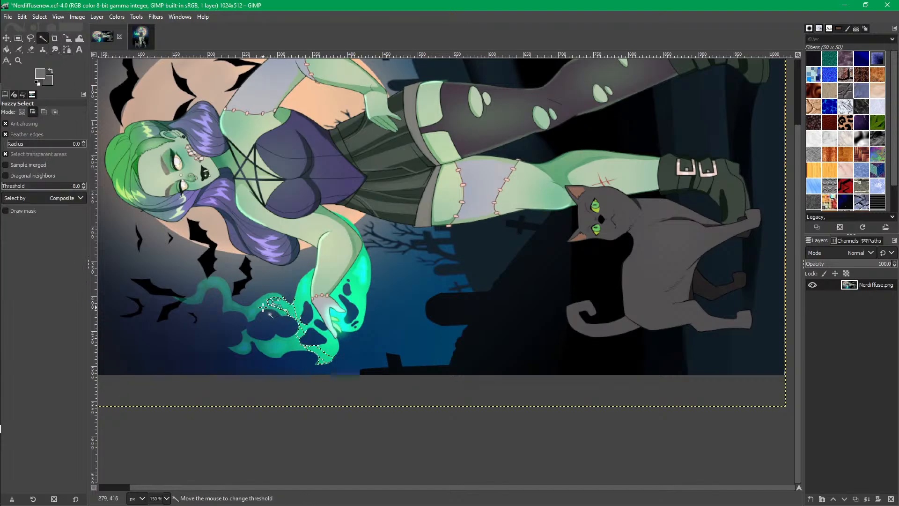
left_click(256, 310, "shift")
mouse_move(274, 306)
left_mouse_down()
mouse_move(209, 284)
mouse_move(199, 299)
mouse_move(214, 293)
mouse_move(202, 289)
left_mouse_up()
left_click(206, 285)
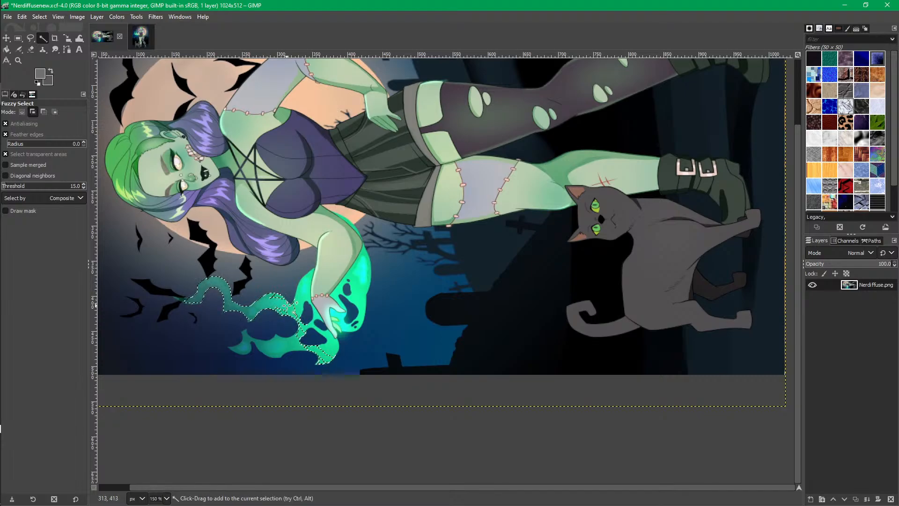
Extend the fuzzy selection to the flame's lower branch and the area beside the wrist, including the bright cyan patch next to the forearm.
left_click_drag(286, 307, 297, 303)
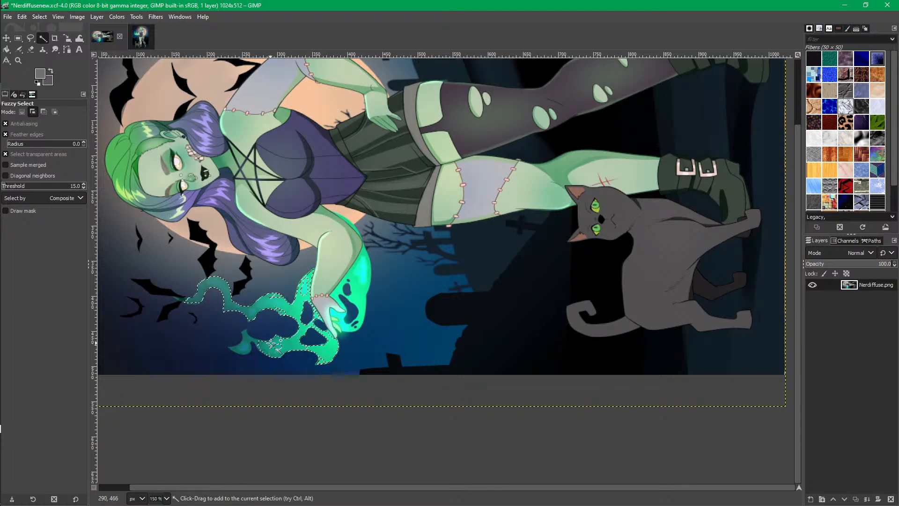
left_click_drag(273, 345, 274, 347)
scroll(279, 352, "up", 2, "ctrl")
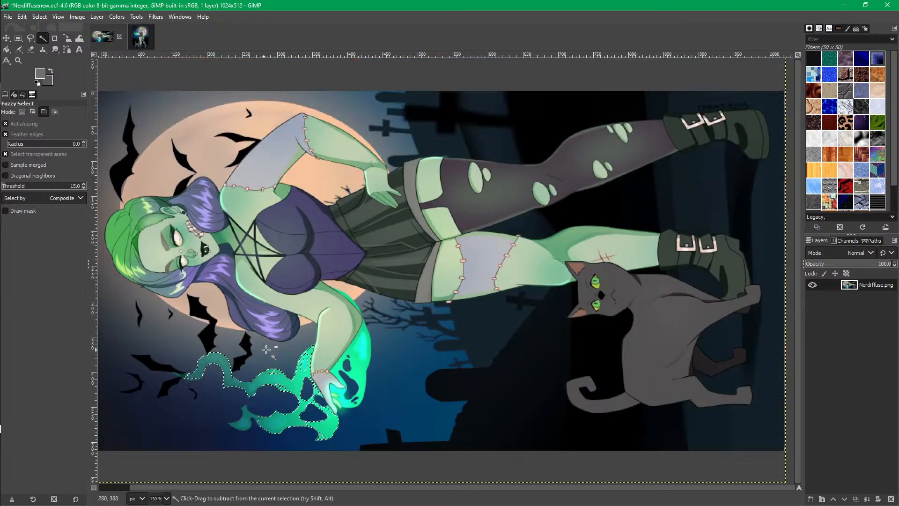
scroll(279, 353, "up", 2, "ctrl")
scroll(337, 344, "down", 5)
scroll(339, 343, "up", 2)
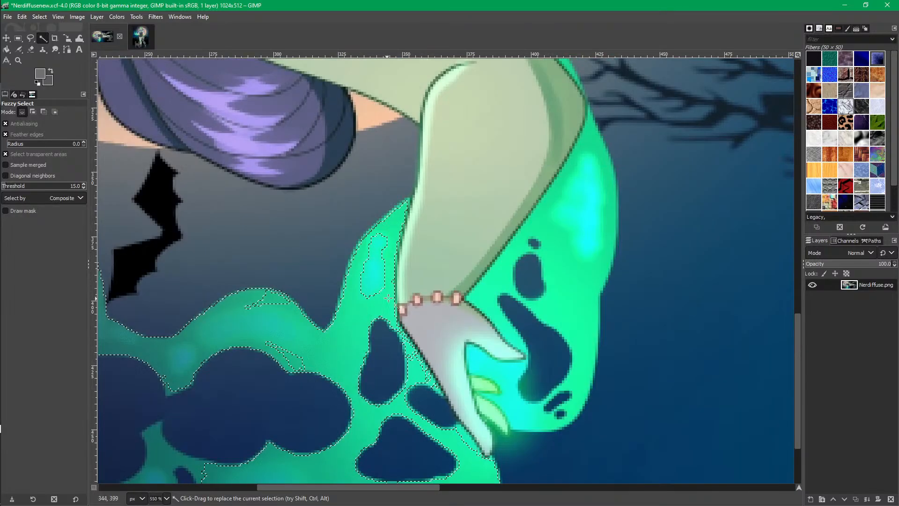
left_click(372, 286)
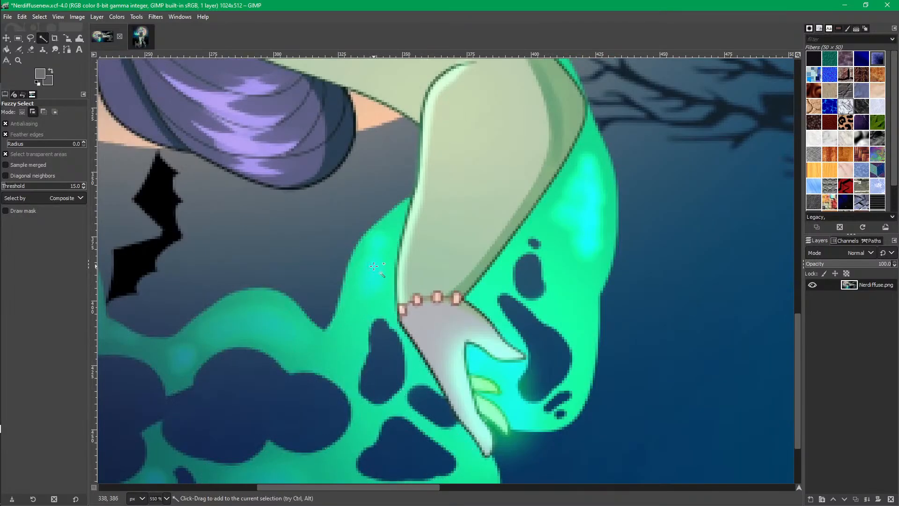
Add the green smoke around the forearm and hand, including its bright patches, to the Fuzzy Select selection.
left_click(257, 305)
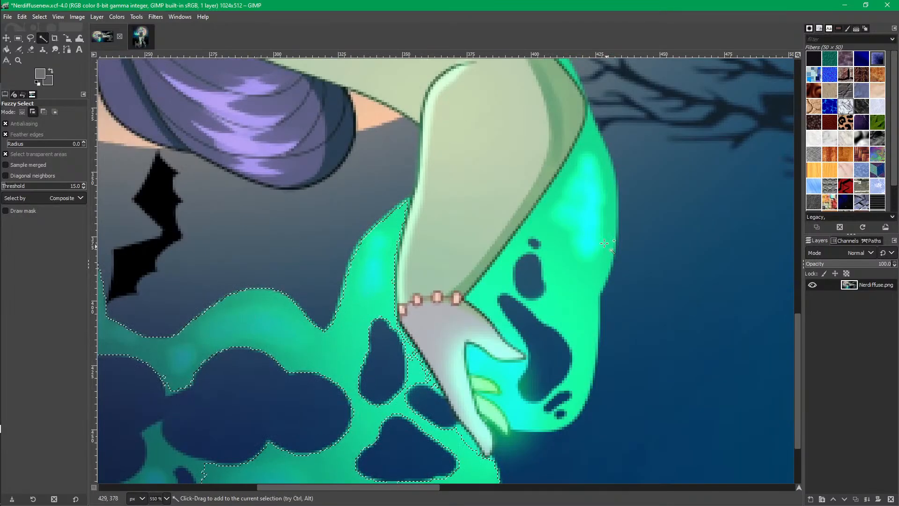
left_click(577, 220)
left_click_drag(577, 220, 580, 366)
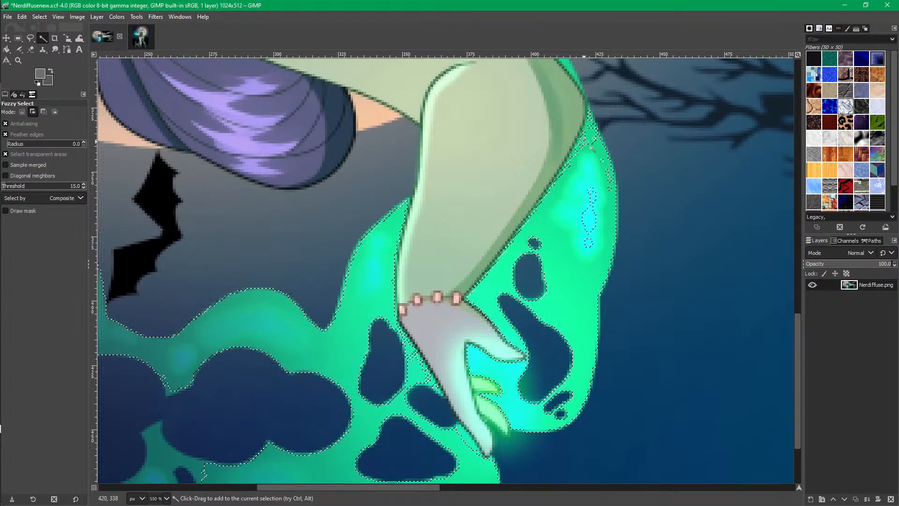
left_click(586, 135, "shift")
scroll(510, 287, "down", 4)
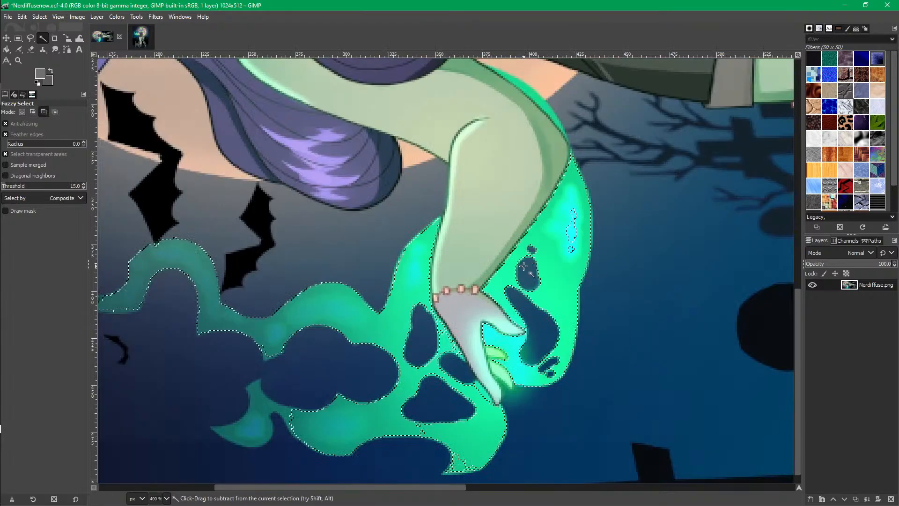
Extend the selection to the detached lower smoke tail, including its pointed tip.
mouse_move(394, 344)
left_mouse_down()
mouse_move(387, 347)
mouse_move(398, 335)
left_mouse_up()
left_click(383, 349)
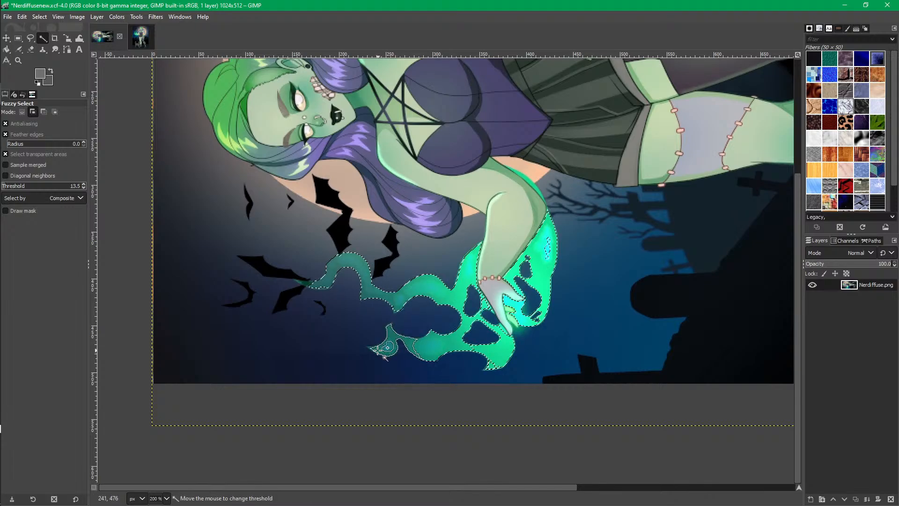
left_click(382, 351)
left_click_drag(367, 349, 370, 349)
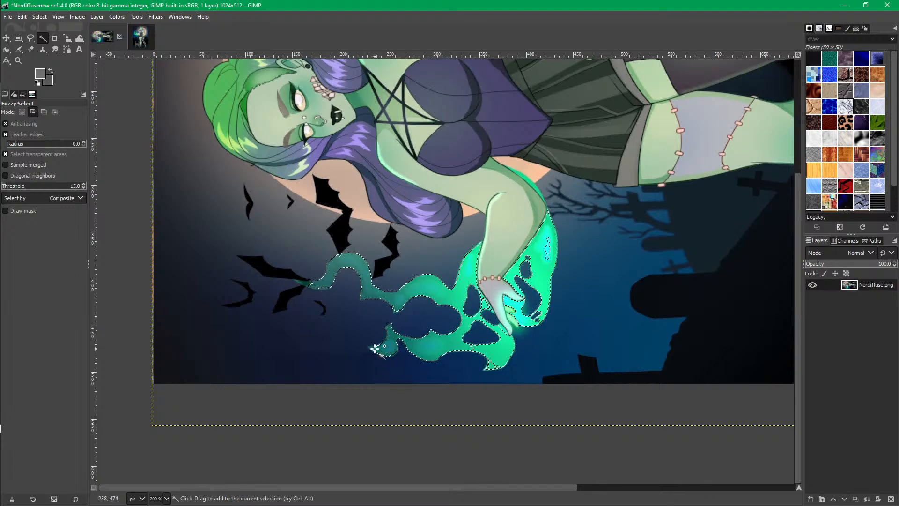
left_click(375, 349)
left_click(372, 347)
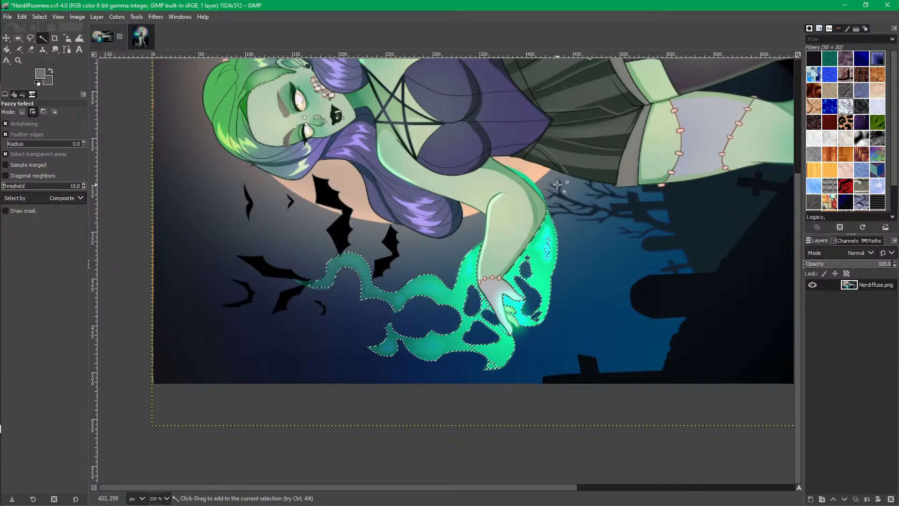
Add the thin green strip behind the elbow to the selection and delete the selected smoke from the image layer.
scroll(557, 185, "up", 2)
left_click(534, 209, "shift")
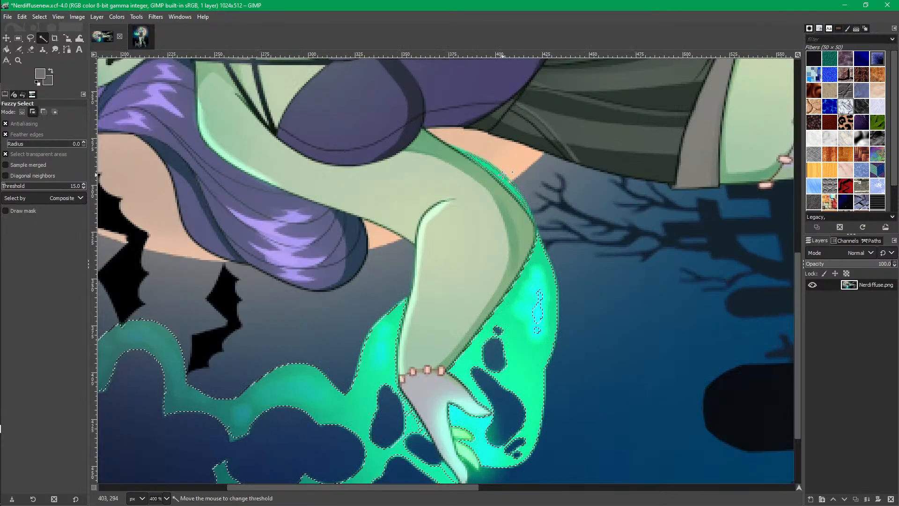
scroll(534, 209, "down", 2)
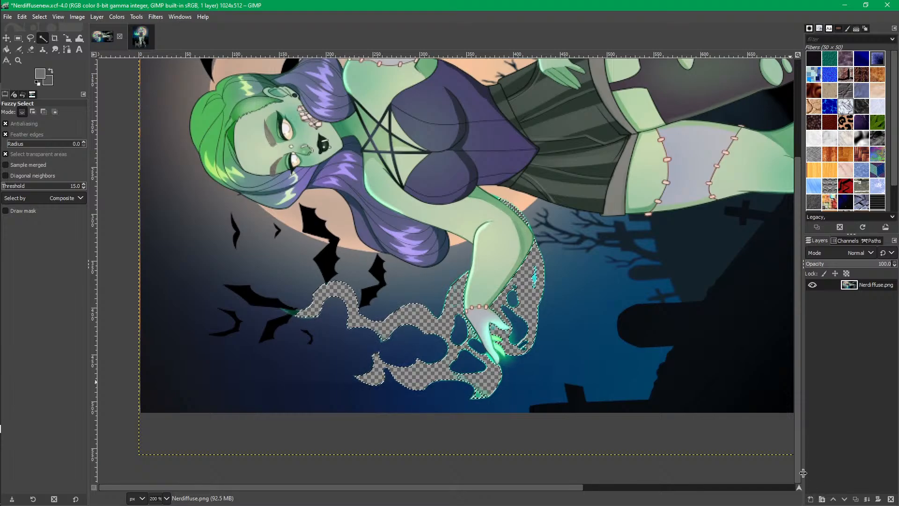
Copy the selection, add a transparent 1024 x 512 px layer named Bottom, and hide the Nerdiffuse.png layer.
key("ctrl+c")
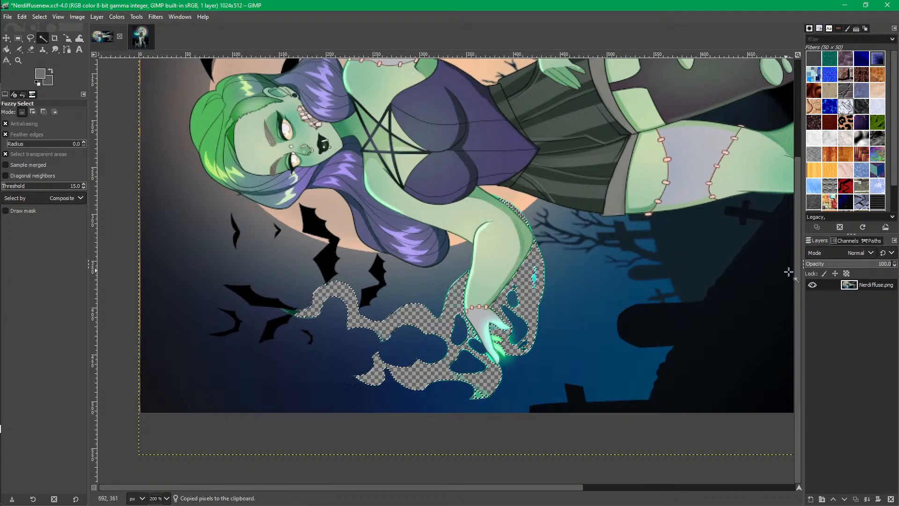
left_click(810, 500)
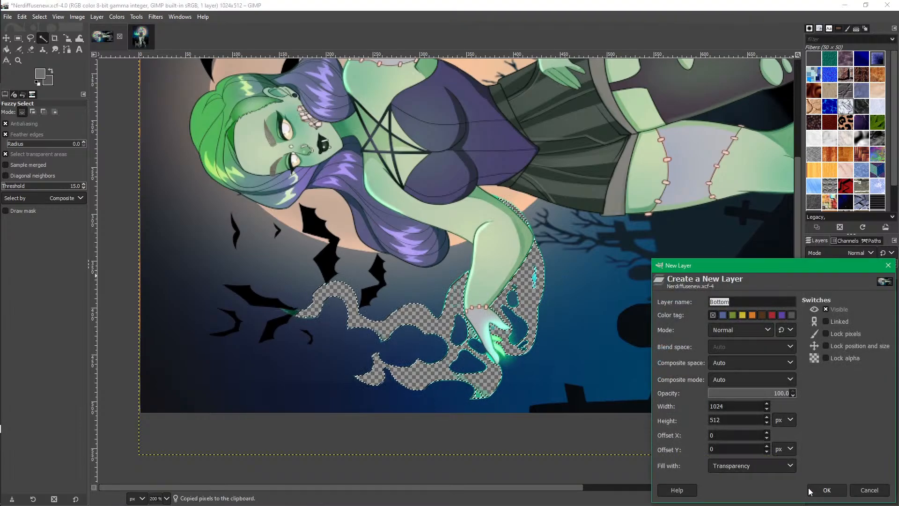
left_click(832, 490)
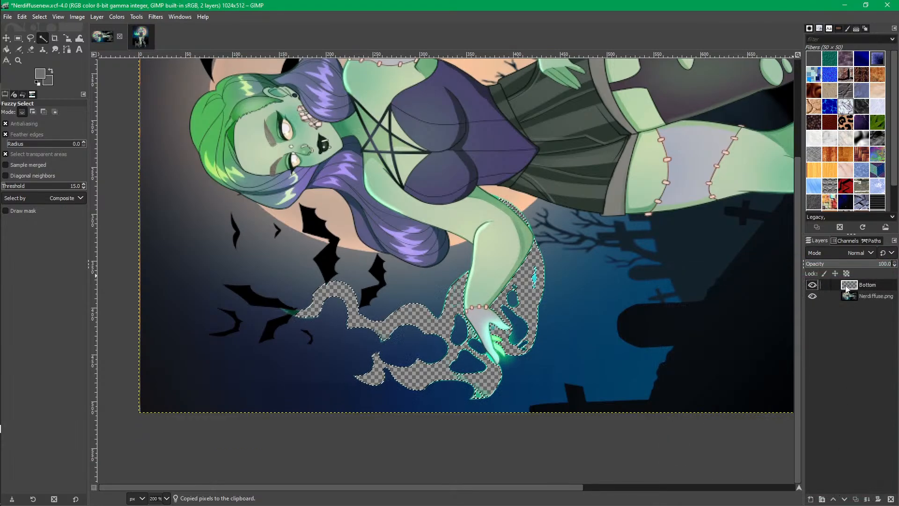
left_click(813, 296)
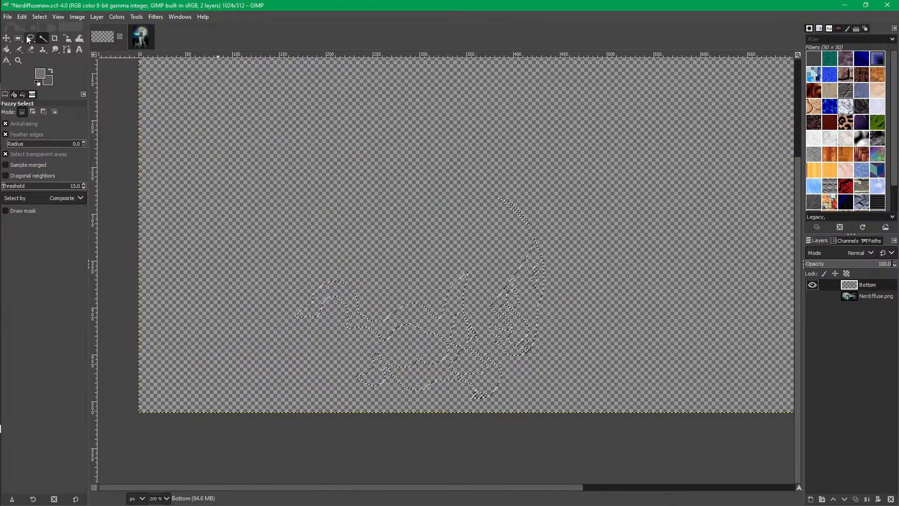
Activate Bucket Fill and set the foreground color to white (ffffff).
left_click(7, 49)
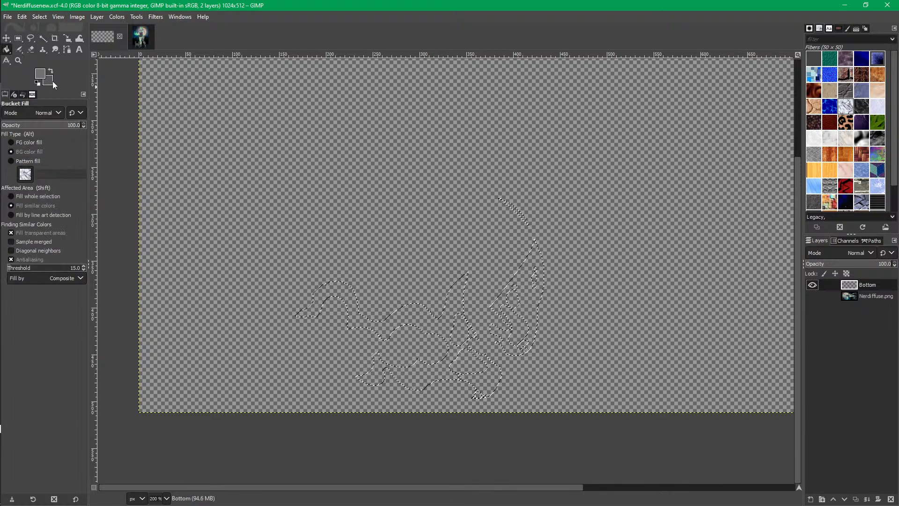
left_click(40, 74)
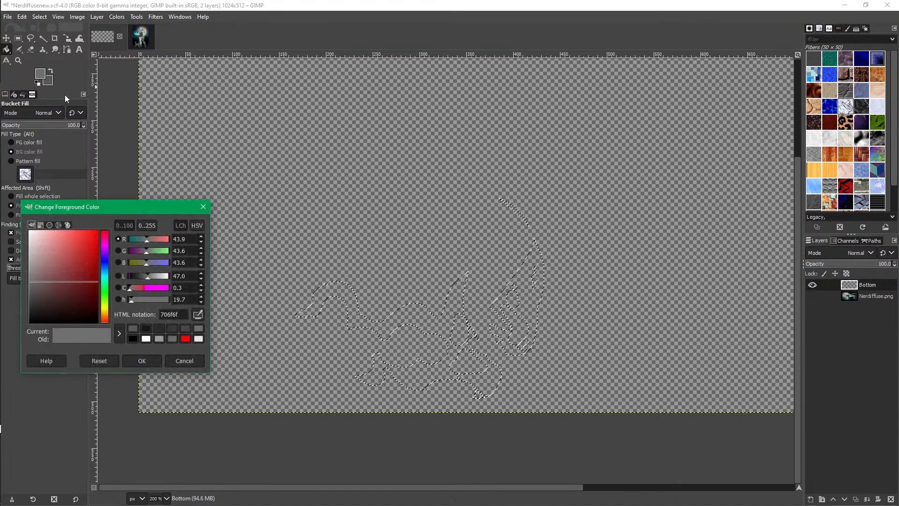
left_click_drag(55, 257, 30, 231)
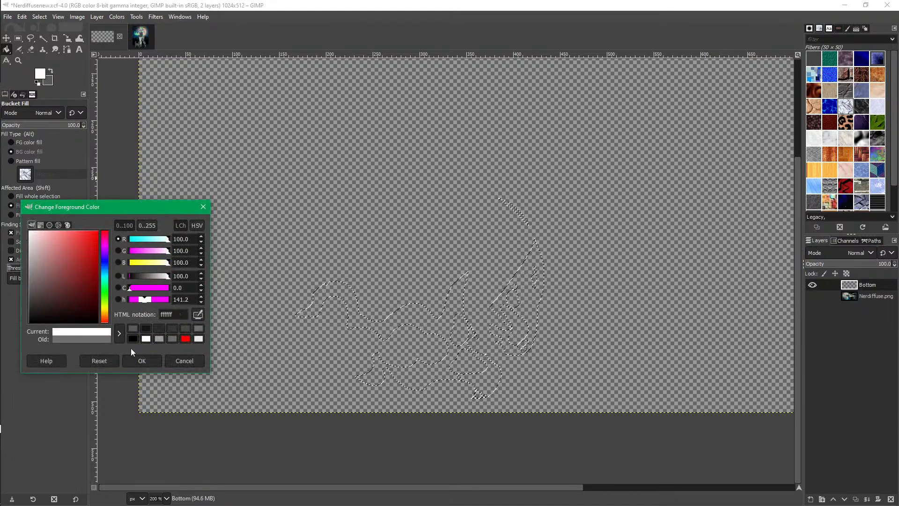
left_click(141, 361)
Fill the selected smoke shapes on the Bottom layer with white, including the thin strip above the pointed shape.
left_click(423, 320)
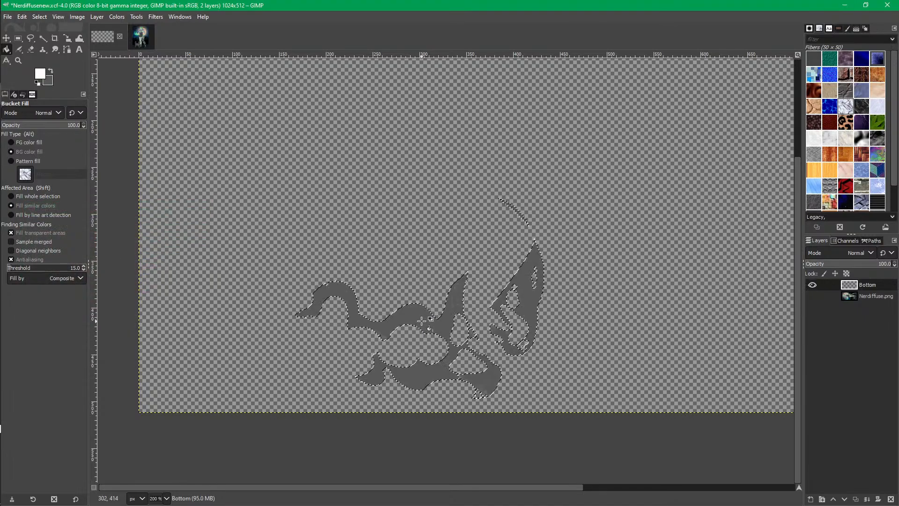
right_click(421, 321)
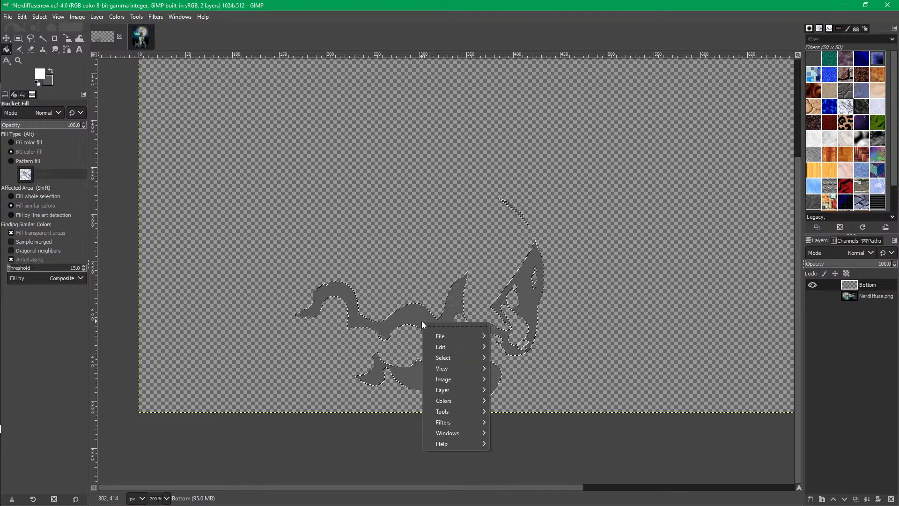
left_click(420, 319)
left_click(420, 319, "shift")
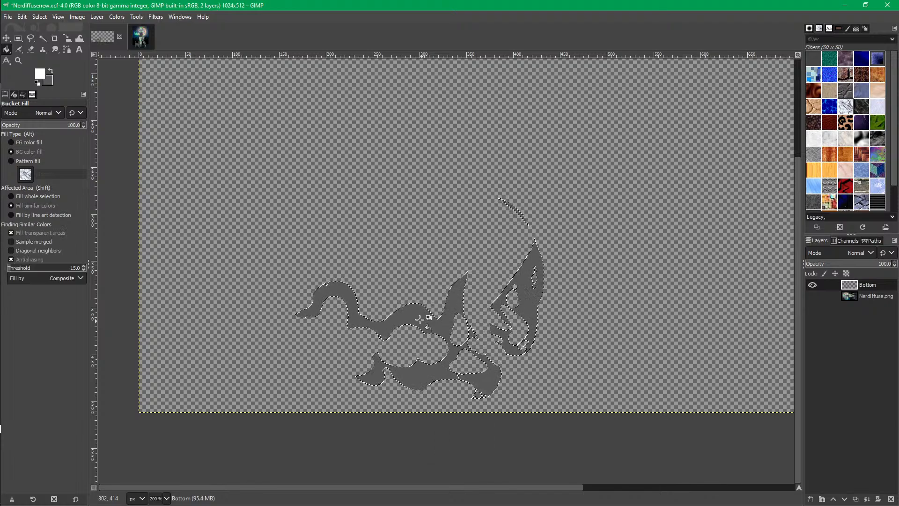
left_click(419, 319, "alt")
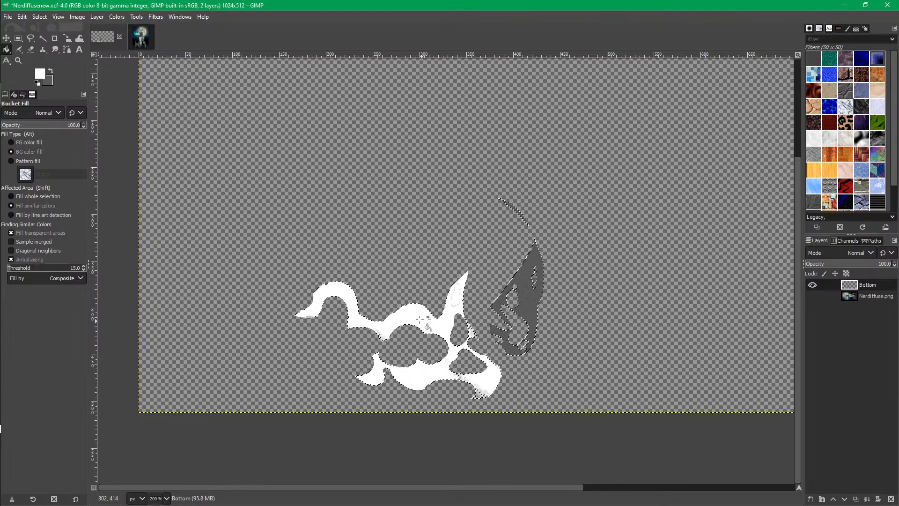
left_click(526, 299, "alt")
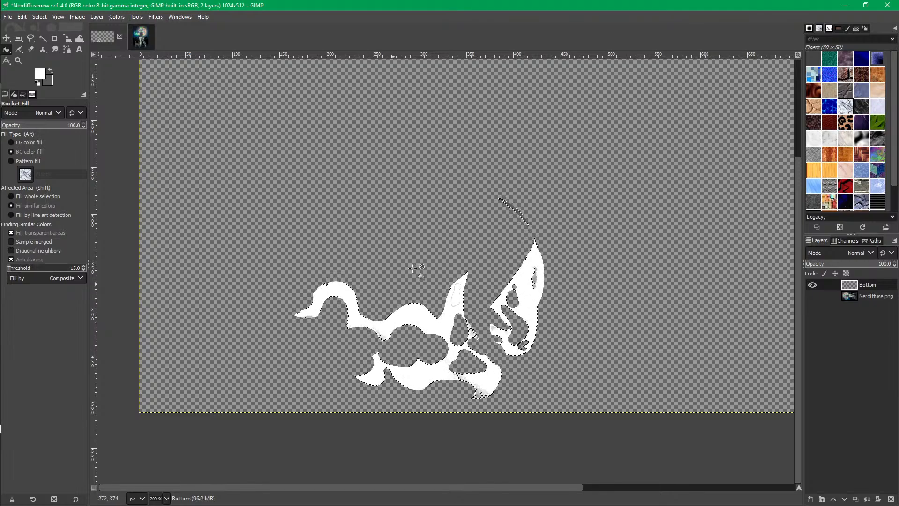
scroll(508, 201, "up", 4)
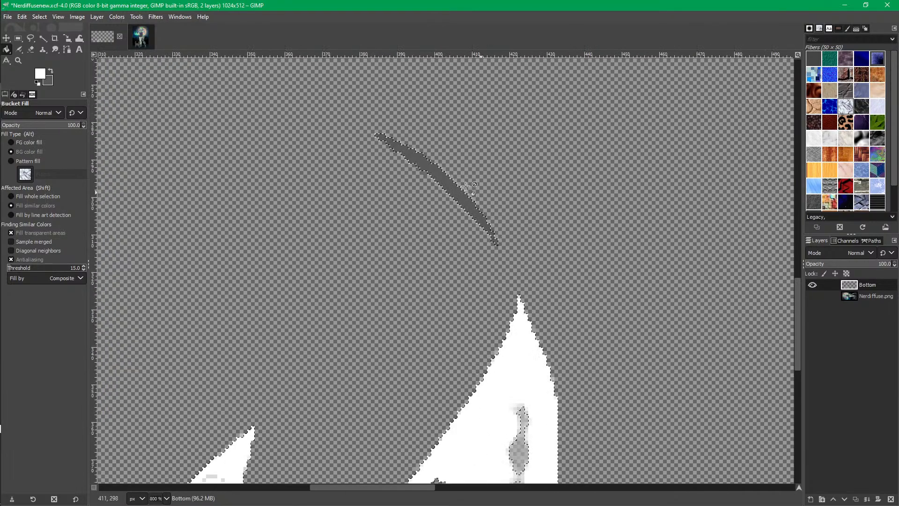
left_click(517, 205, "alt")
Fill the leftover grey patches near the lower edges of the smoke shape with white, then clear the selection.
scroll(398, 213, "down", 5)
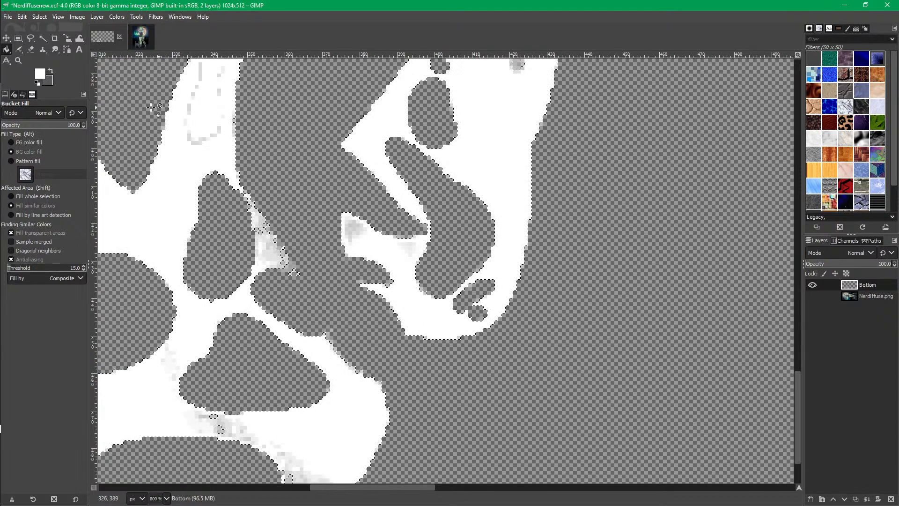
left_click(290, 187, "alt")
scroll(386, 206, "down", 2)
scroll(385, 206, "down", 1)
scroll(386, 206, "up", 2)
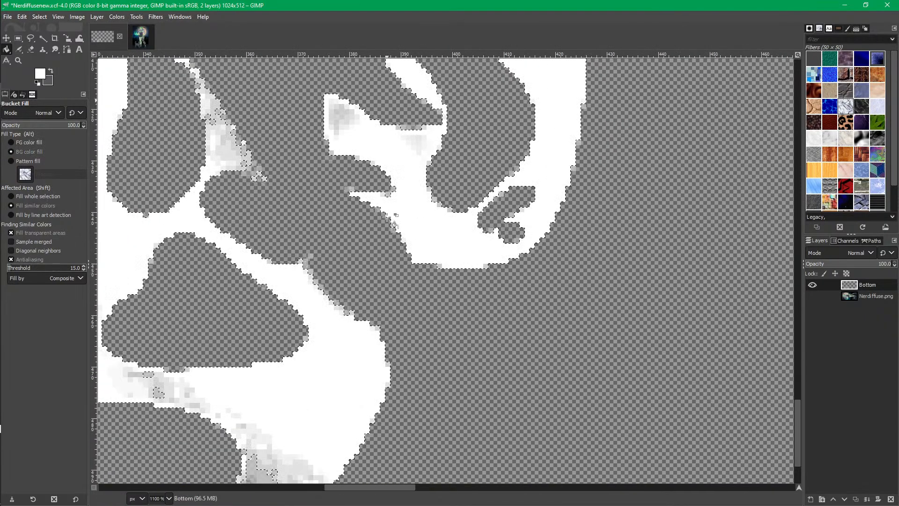
scroll(286, 394, "down", 1)
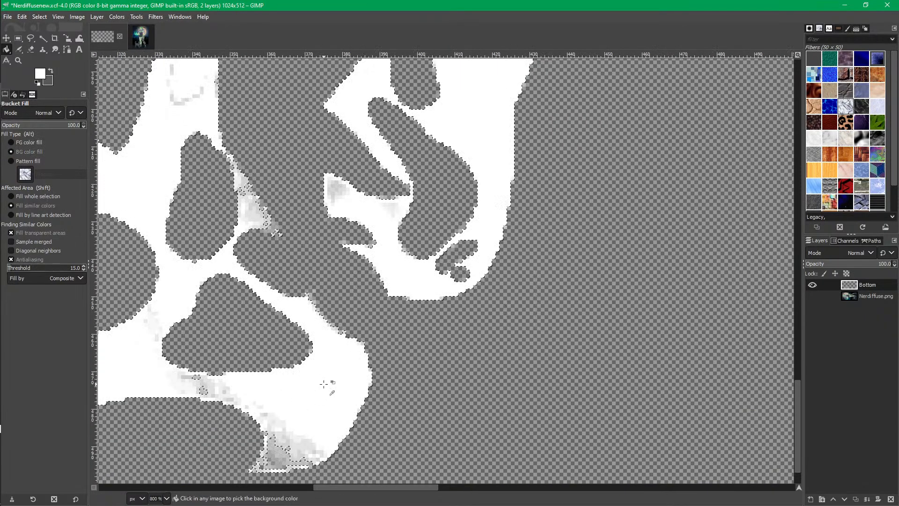
left_click(286, 443, "alt")
left_click(275, 454)
left_click(275, 453)
left_click(275, 453)
left_click(274, 454)
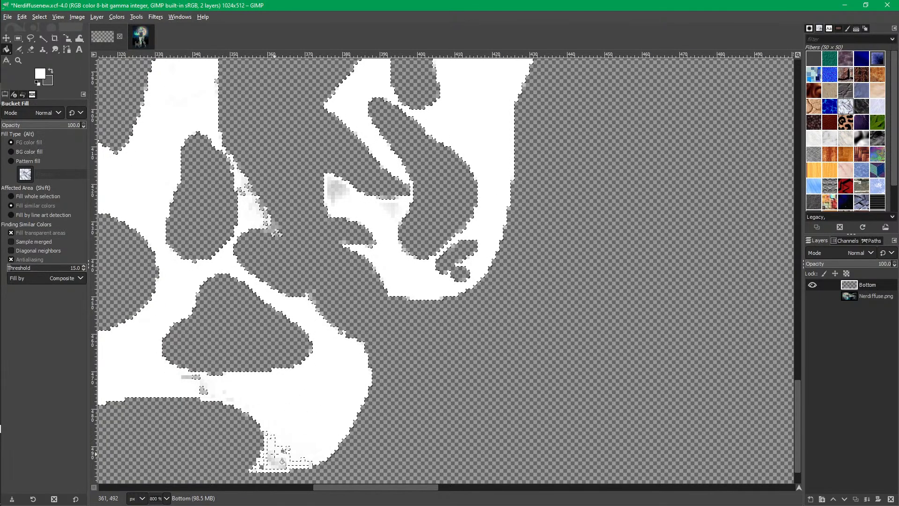
left_click(275, 454)
key("ctrl+shift+a")
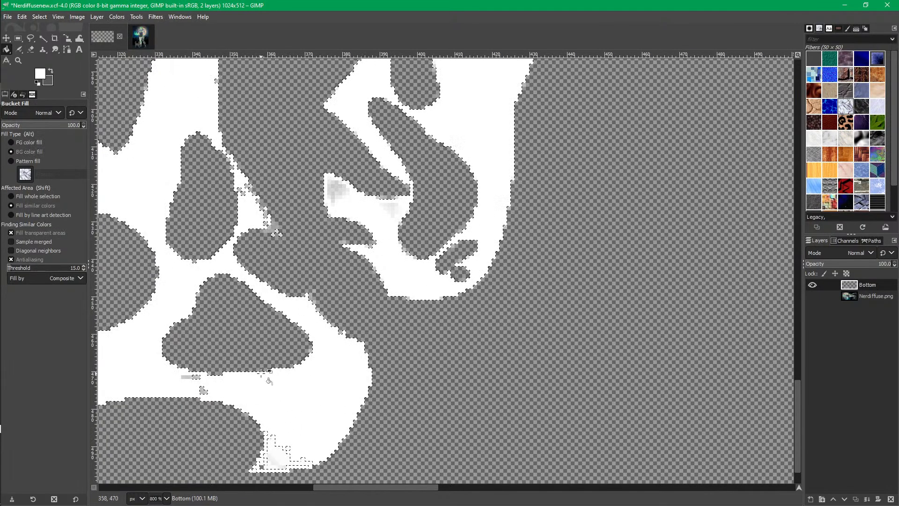
Select the unfilled 7 x 2 px gap at 336, 471 with a rectangle, fill it with white, and clear the selection.
key("r")
left_click_drag(180, 377, 203, 384)
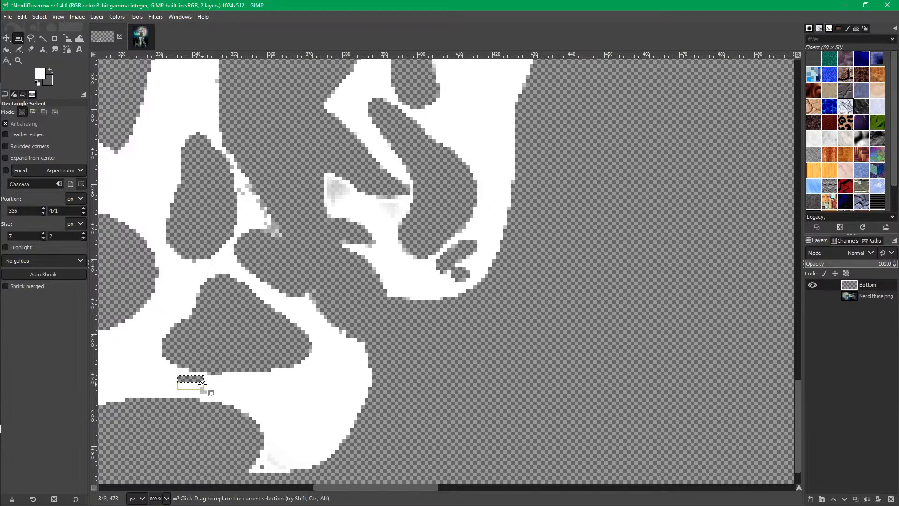
left_click(6, 49)
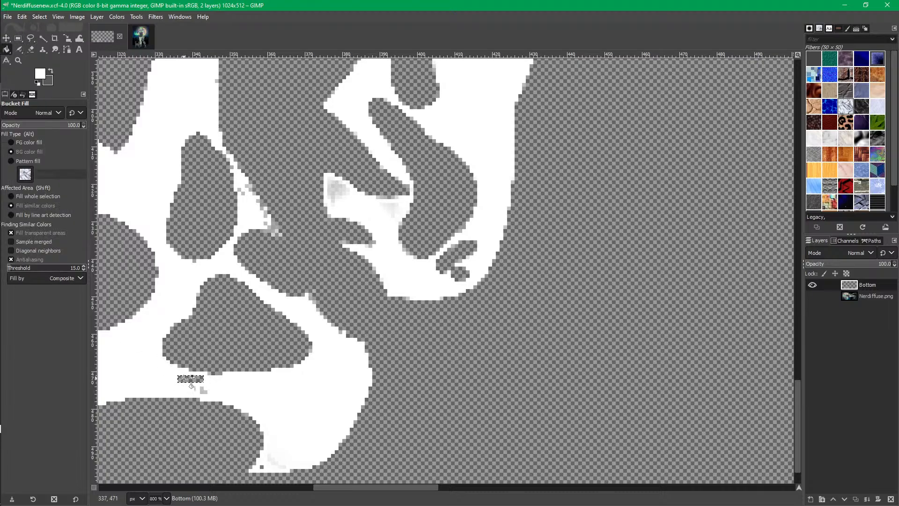
right_click(199, 387)
key("Escape")
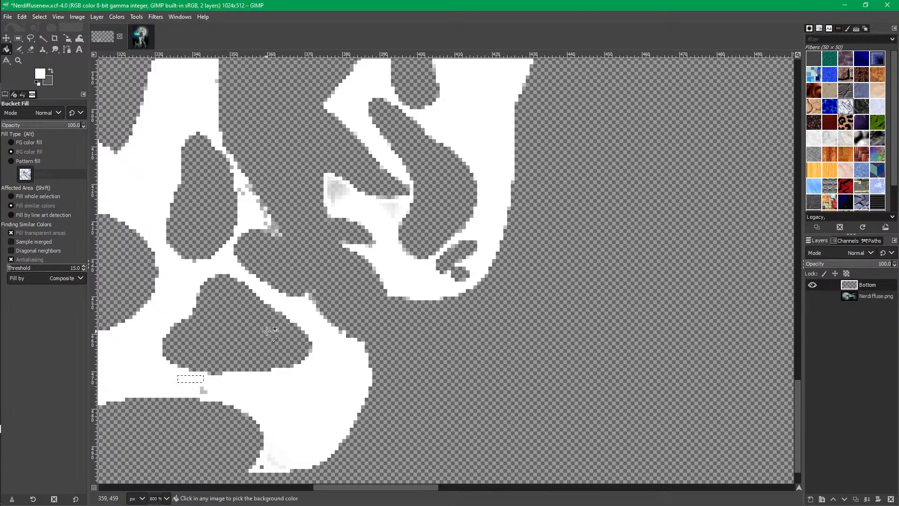
scroll(272, 330, "down", 2)
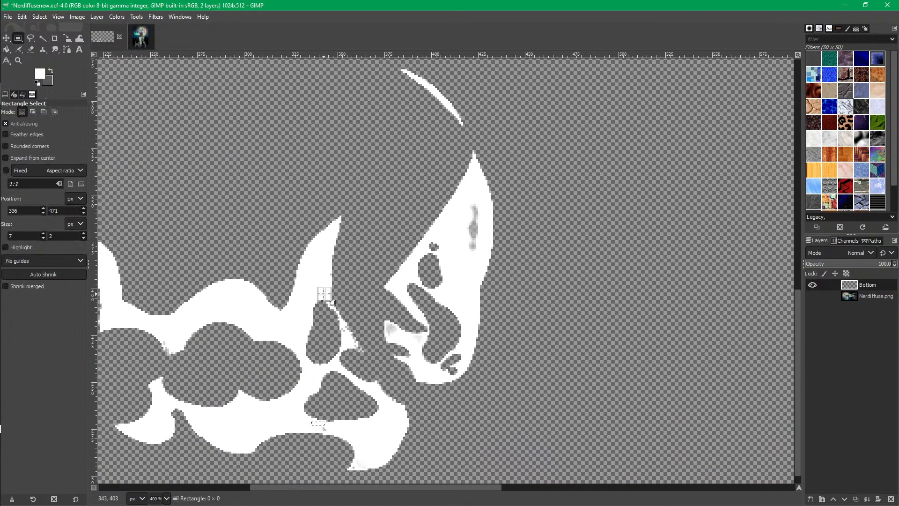
key("r")
left_click_drag(318, 289, 386, 230)
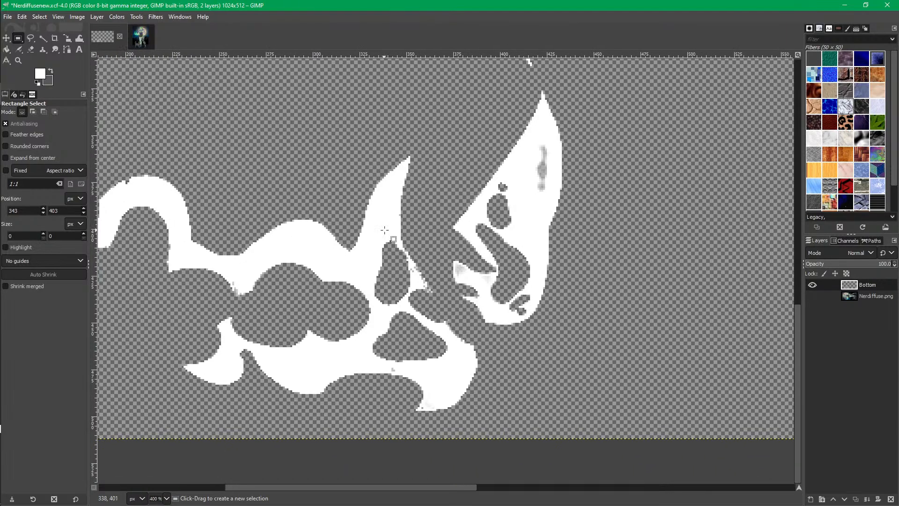
left_click_drag(482, 237, 438, 317)
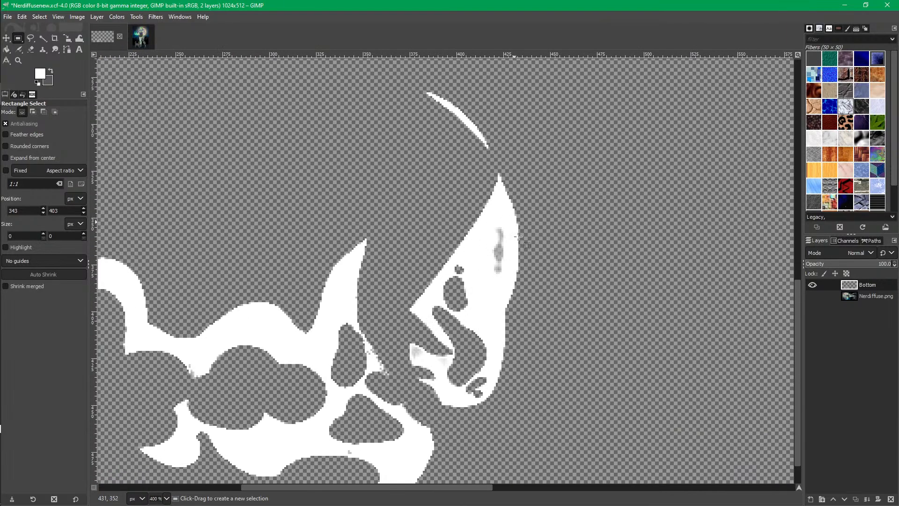
scroll(363, 403, "left", 5)
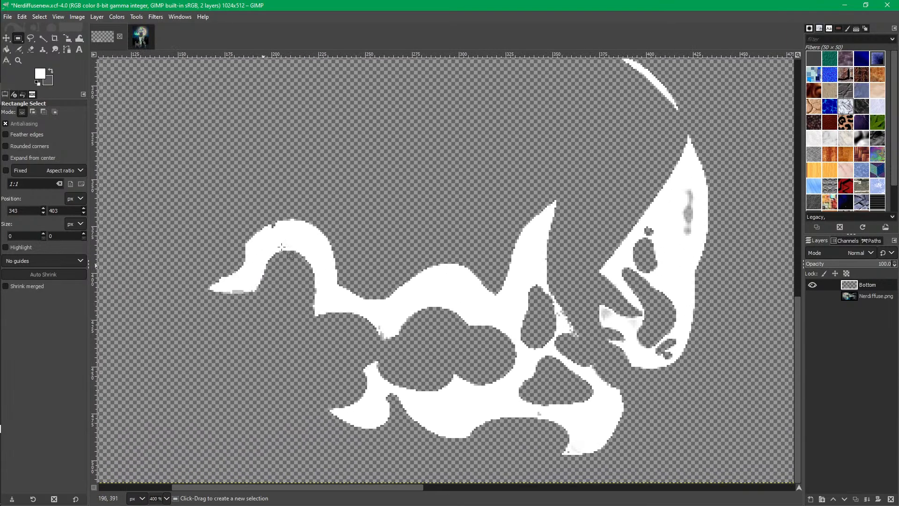
left_click_drag(540, 278, 479, 371)
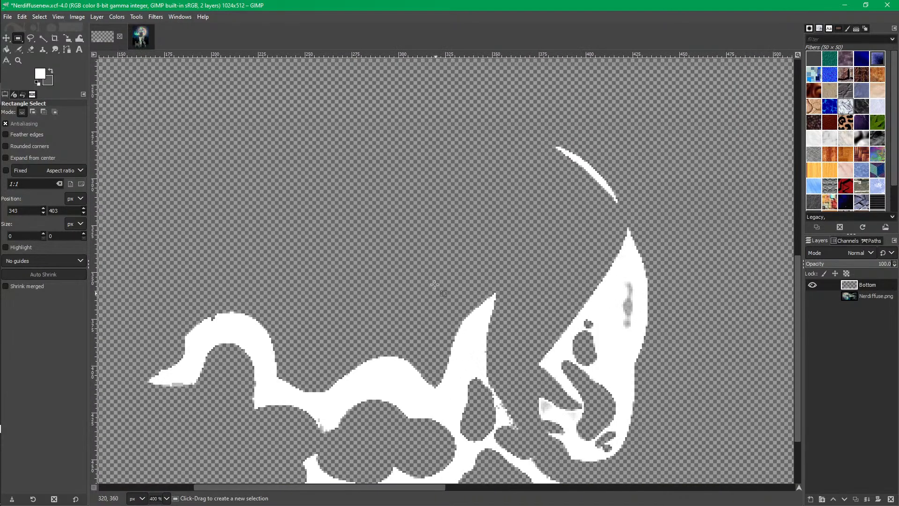
scroll(440, 260, "down", 3)
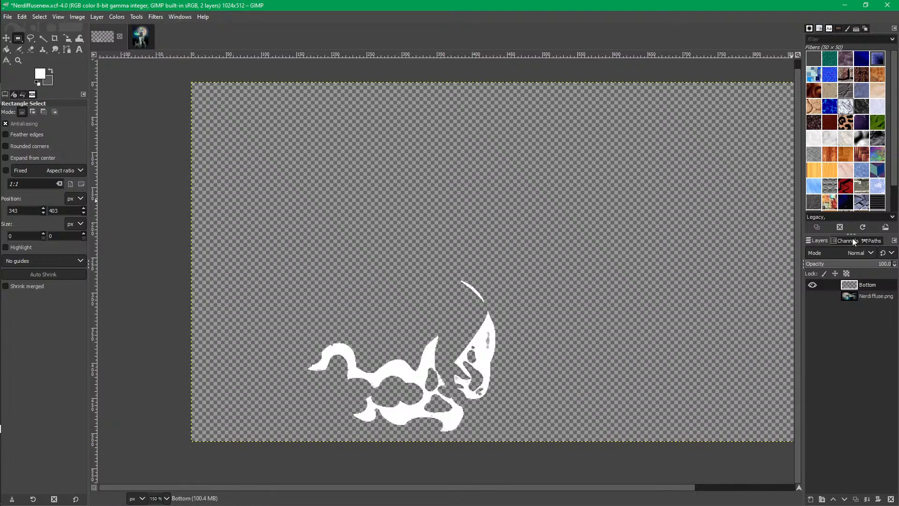
Compare the white smoke silhouette with the original texture by repeatedly showing and hiding the Nerdiffuse.png layer.
left_click(811, 296)
left_click(812, 296)
left_click(811, 296)
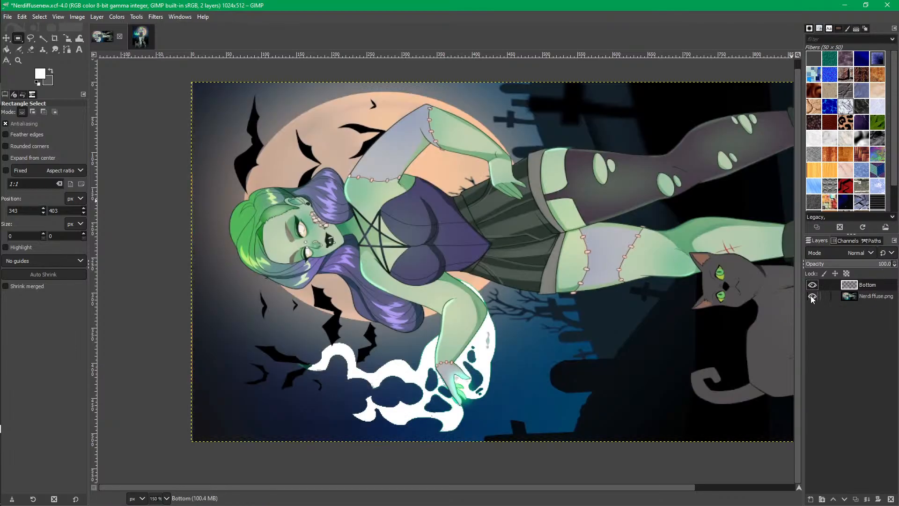
left_click(812, 296)
left_click(812, 296)
left_click(811, 296)
left_click(812, 296)
left_click(812, 296)
left_click(811, 295)
Try to select the leftover green smoke tip between the bats with Fuzzy Select.
scroll(465, 395, "right", 6)
left_click_drag(388, 394, 655, 369)
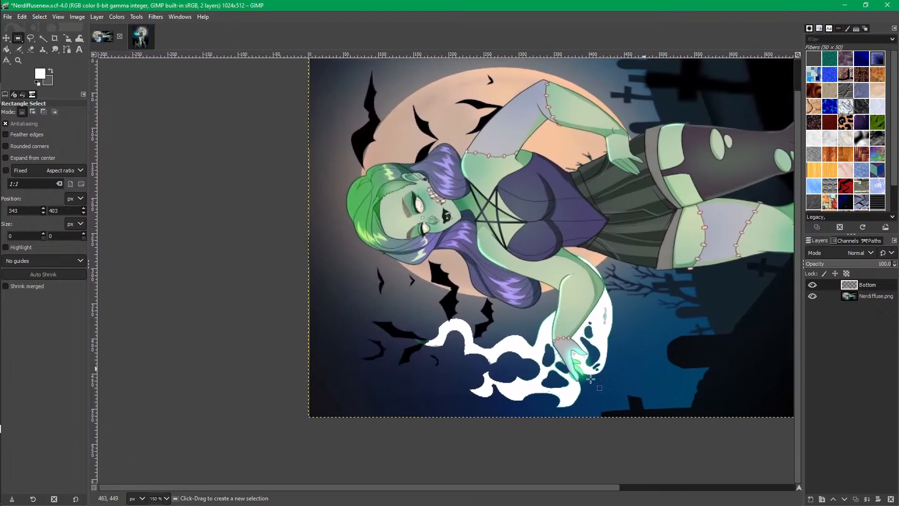
scroll(427, 352, "up", 6)
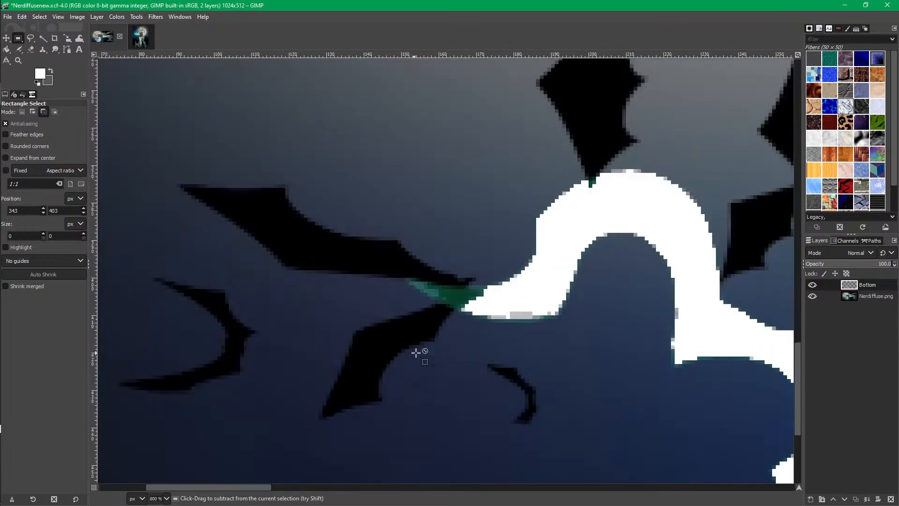
key("u")
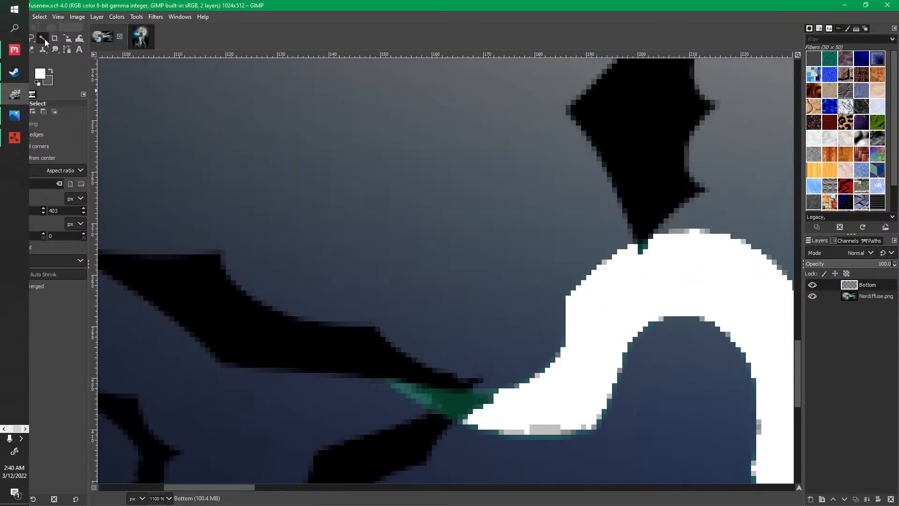
left_click(457, 397)
left_click(465, 403)
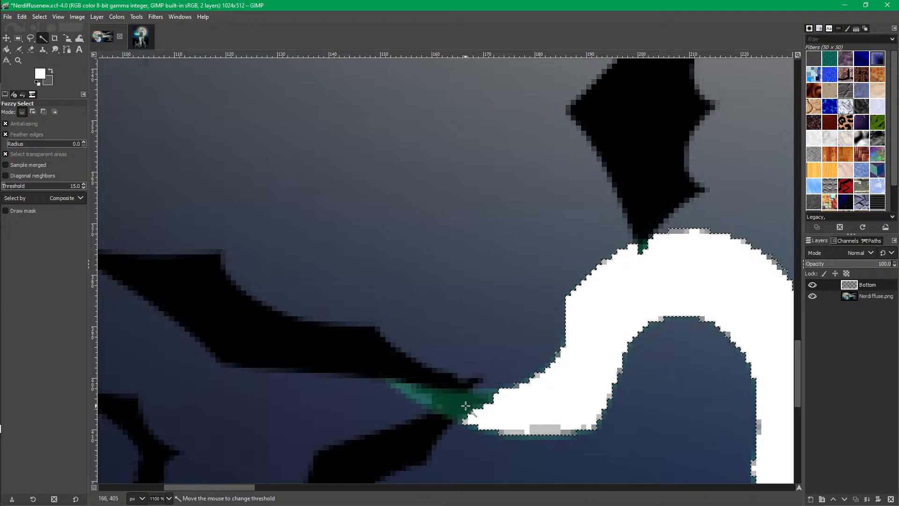
left_click(434, 401)
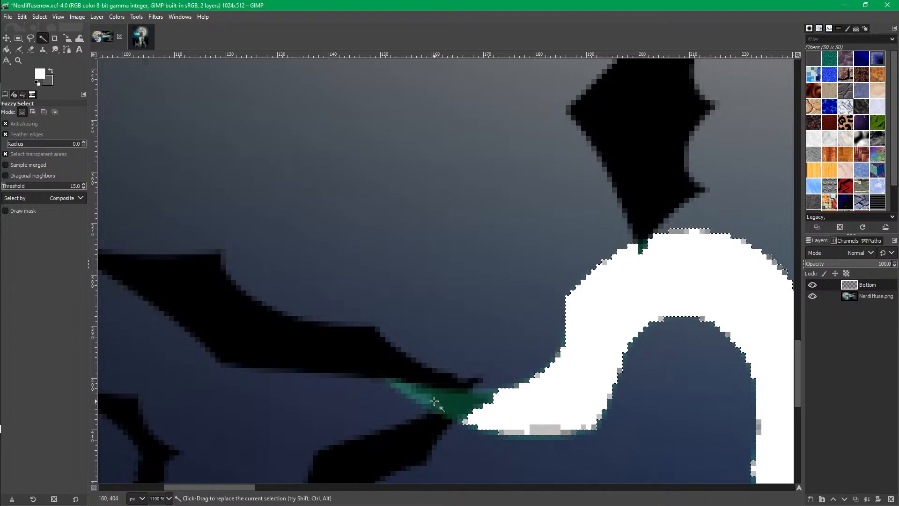
key("r")
key("ctrl+a")
left_click_drag(290, 295, 409, 364)
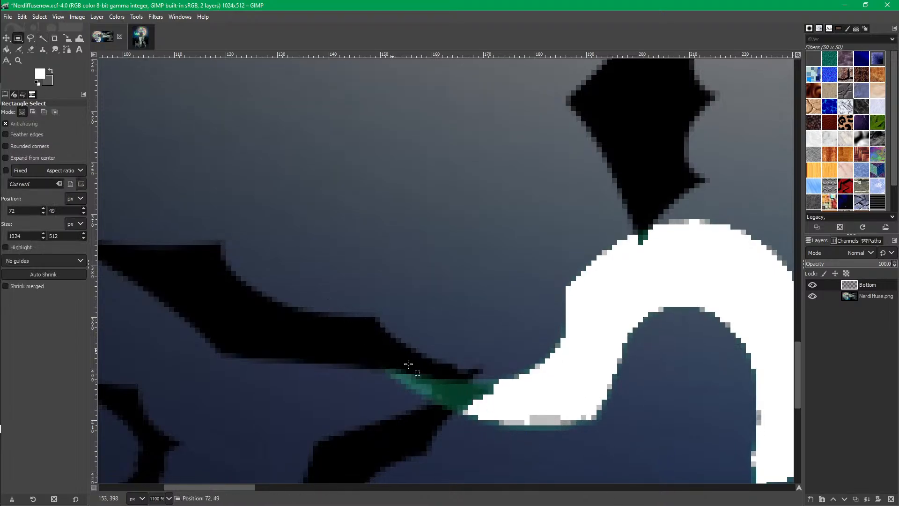
scroll(428, 357, "down", 8)
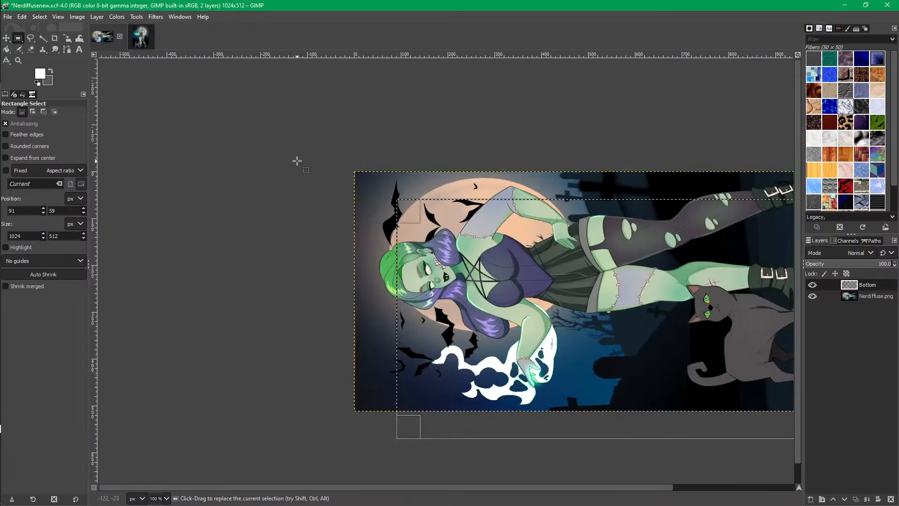
left_click(300, 157)
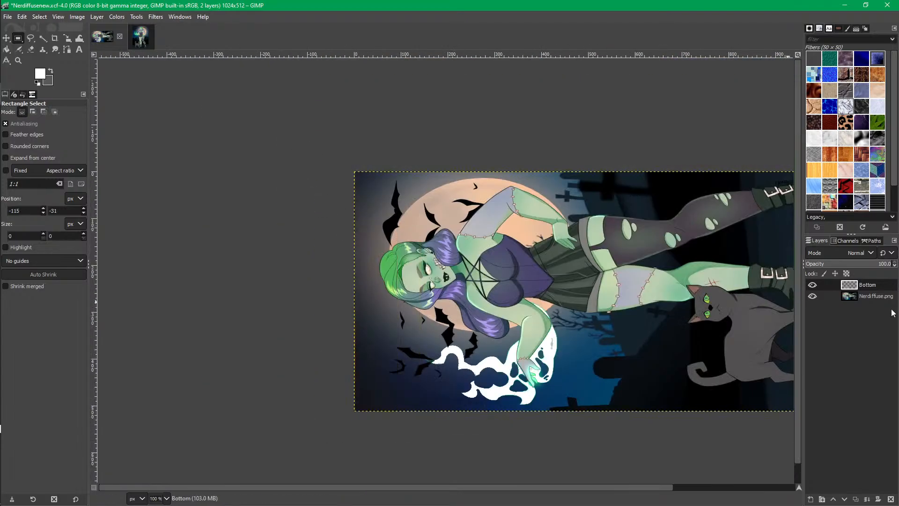
key("ctrl")
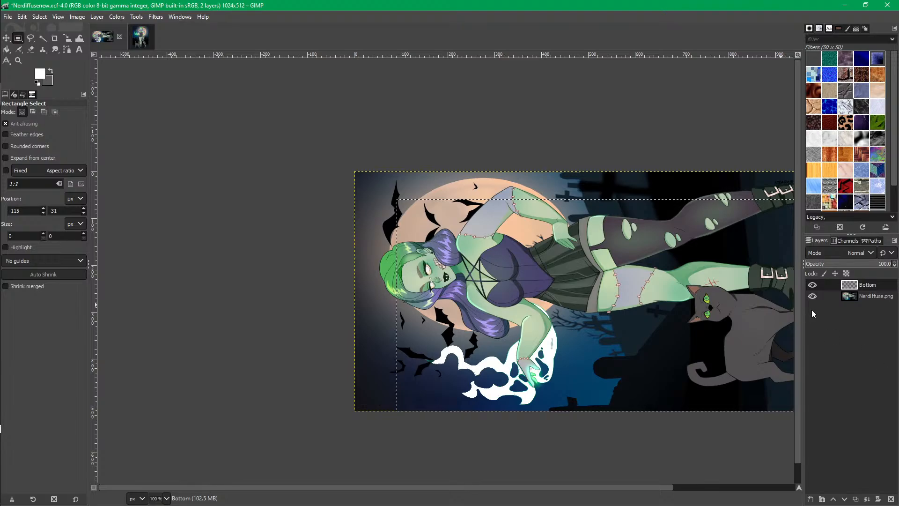
Check the silhouette against the texture by toggling the Nerdiffuse.png layer's visibility, and clear the selection.
left_click(812, 296)
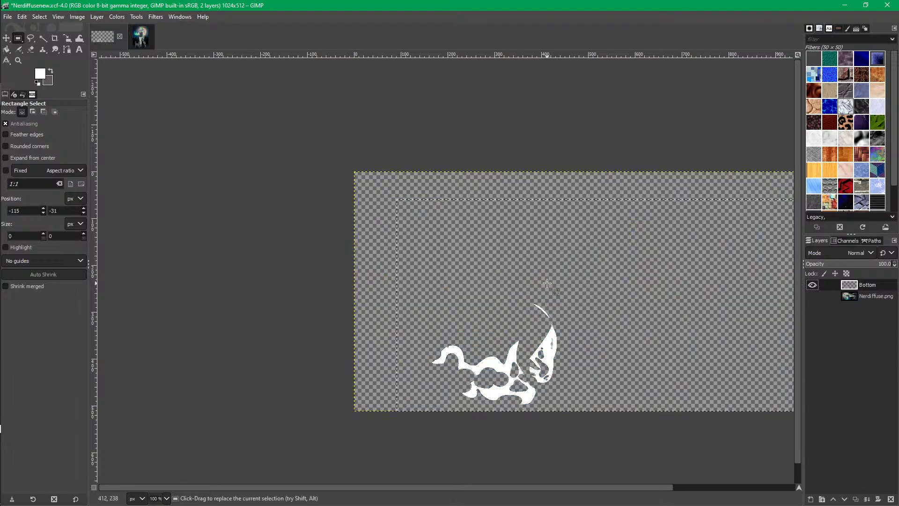
left_click(813, 296)
left_click(813, 296)
left_click(813, 296)
left_click(813, 296)
left_click(813, 296)
left_click(314, 178)
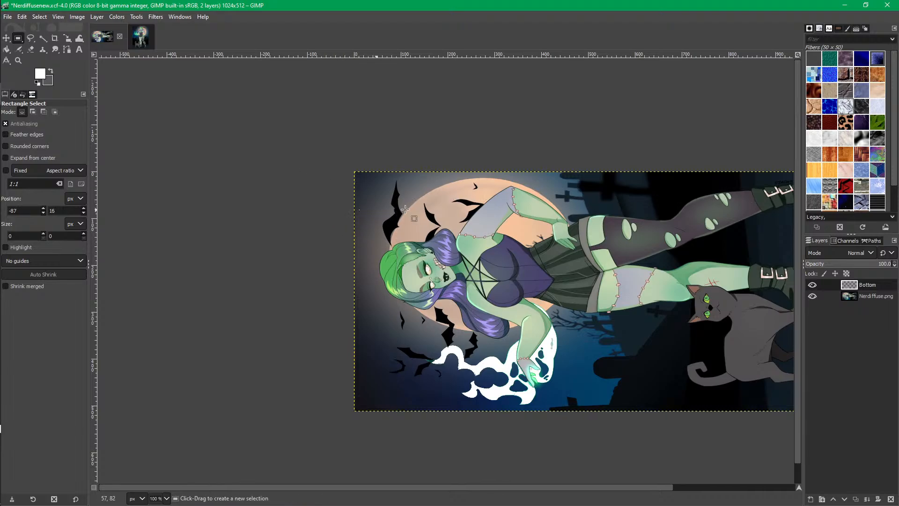
Hide the Bottom layer and make the Nerdiffuse.png layer visible and active.
key("a")
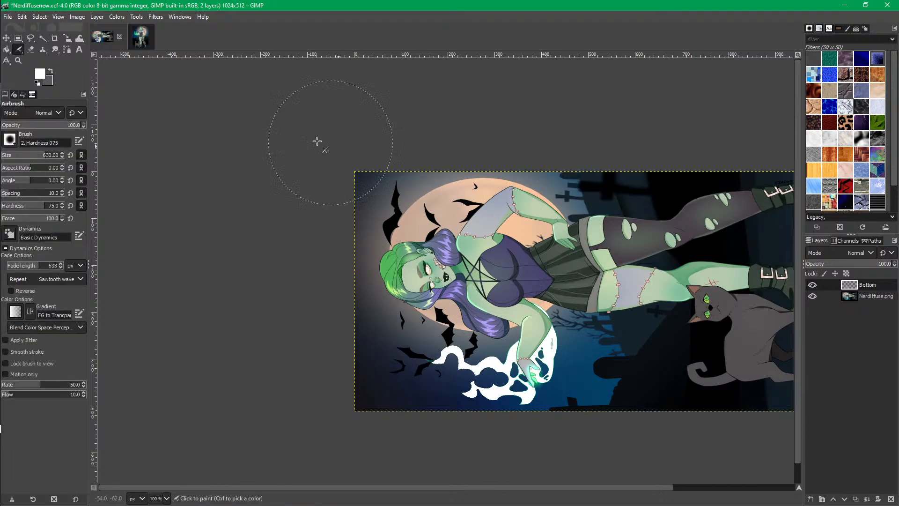
left_click(813, 295)
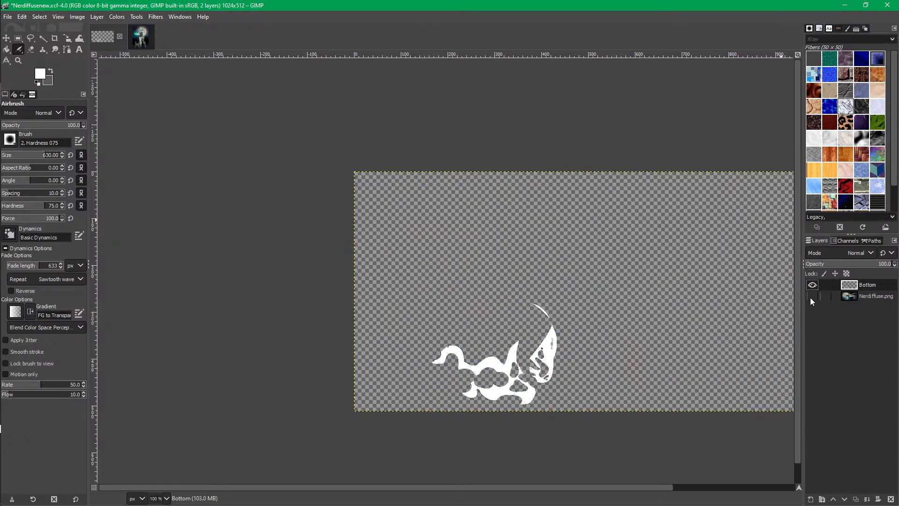
left_click(812, 284)
left_click(812, 296)
left_click(866, 296)
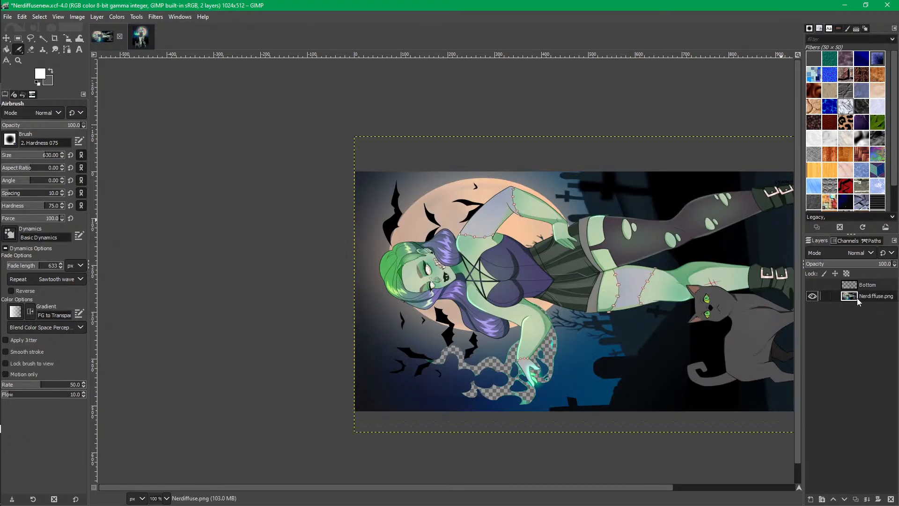
key("r")
left_click(282, 201)
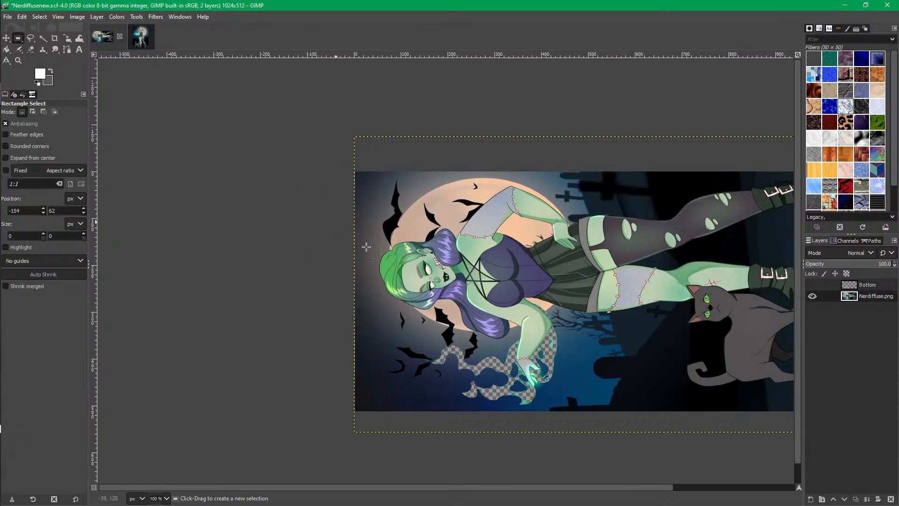
Select the dark green smoke tip between the bats with Fuzzy Select and delete it from the Nerdiffuse.png layer.
left_click_drag(470, 357, 410, 328)
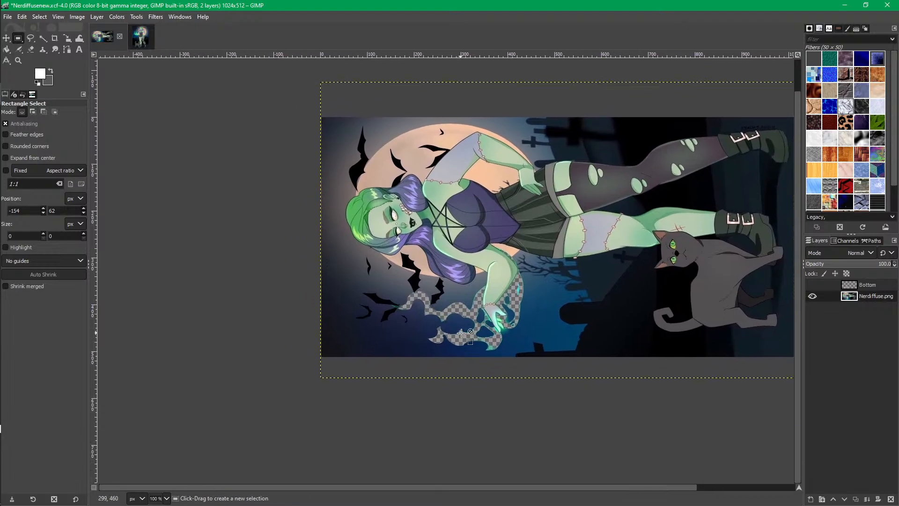
scroll(506, 407, "up", 4)
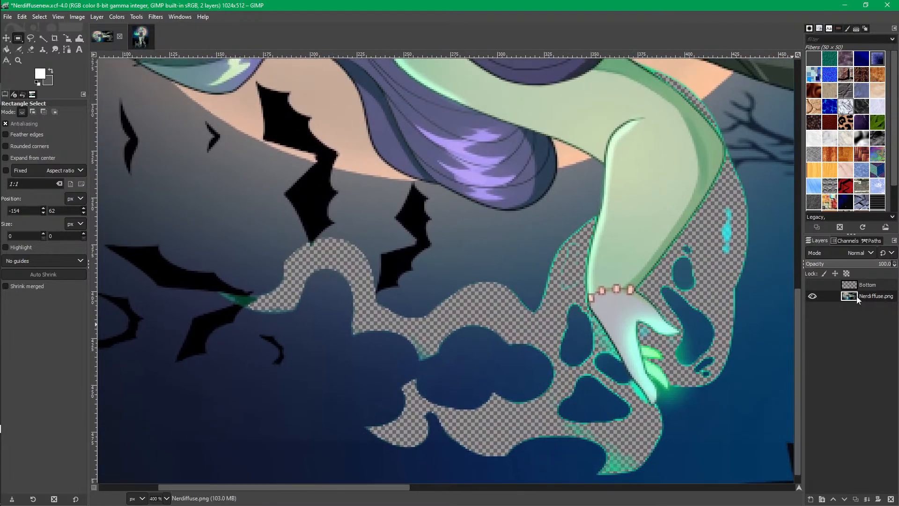
left_click(812, 284)
left_click(811, 284)
left_click_drag(592, 338, 654, 498)
left_click_drag(475, 406, 642, 299)
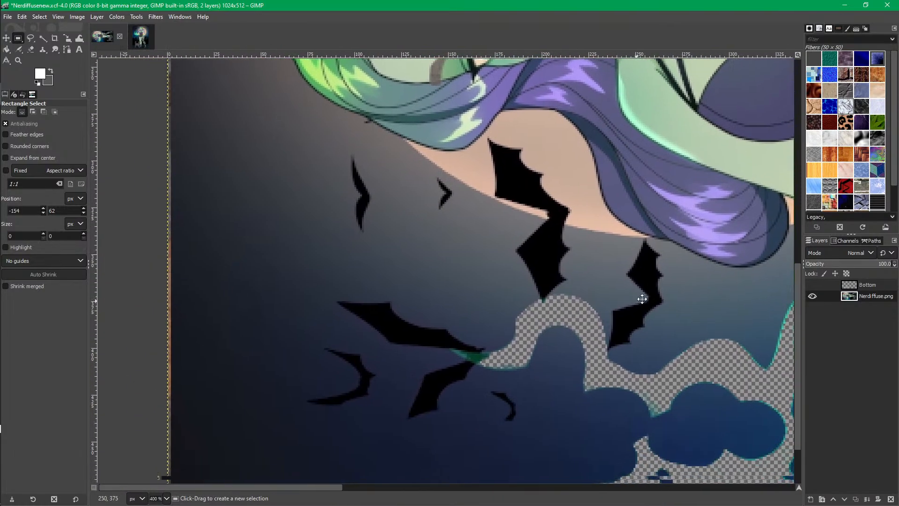
scroll(518, 384, "up", 3)
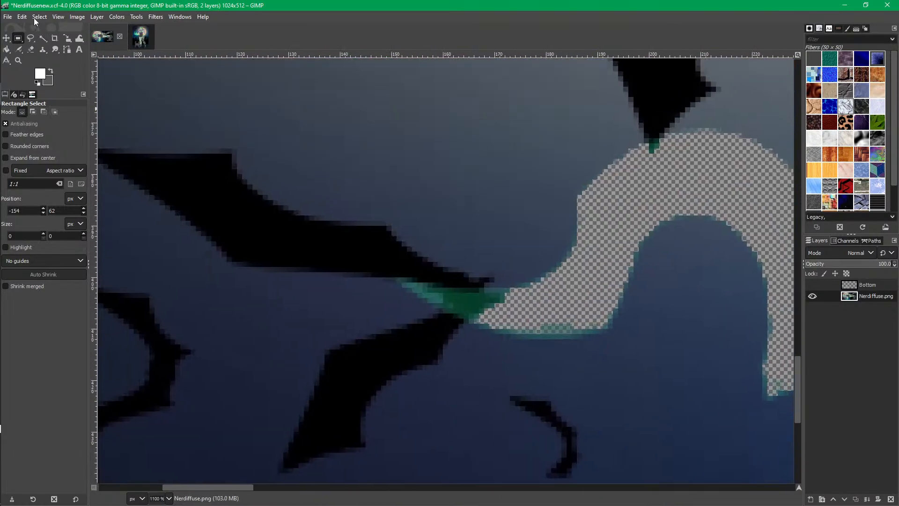
left_click(43, 38)
left_click_drag(464, 305, 505, 289)
key("Delete")
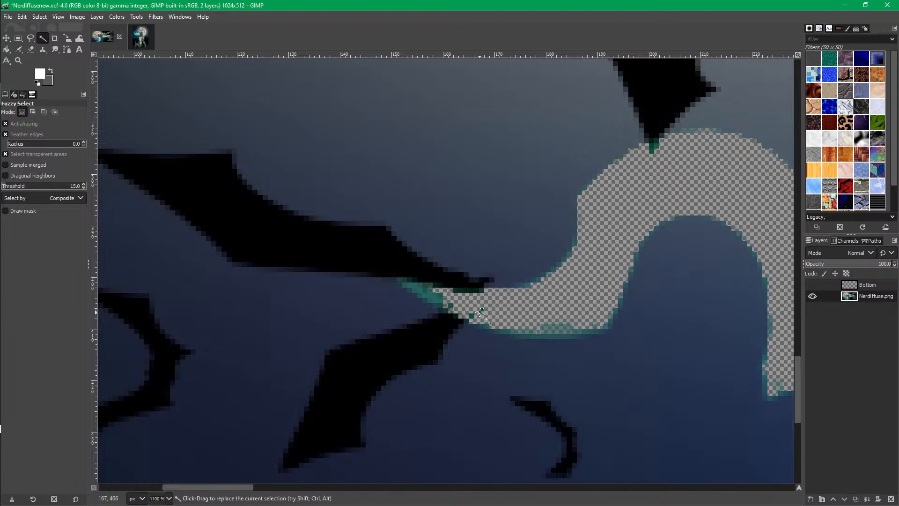
Delete the teal remnants at the smoke tip and along the curve's lower edge, and show the Bottom layer.
left_click(428, 298)
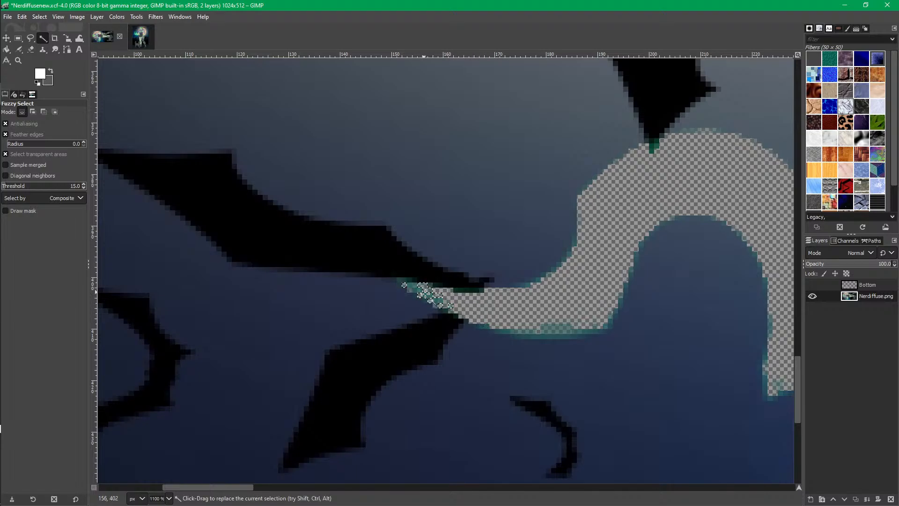
key("Delete")
left_click(555, 328)
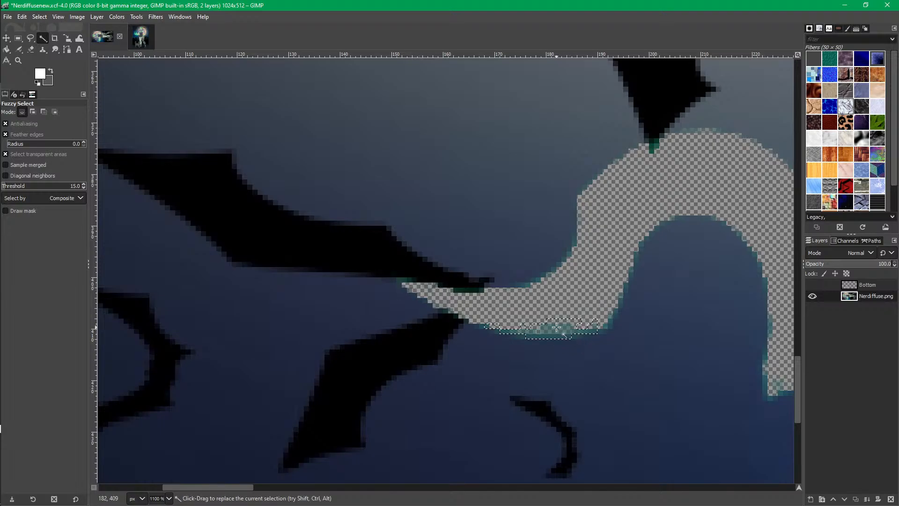
key("Delete")
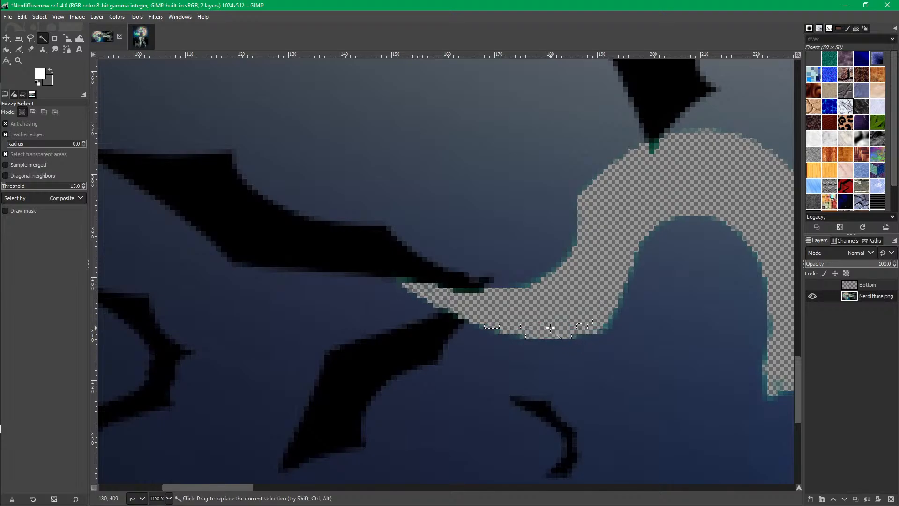
left_click(815, 286)
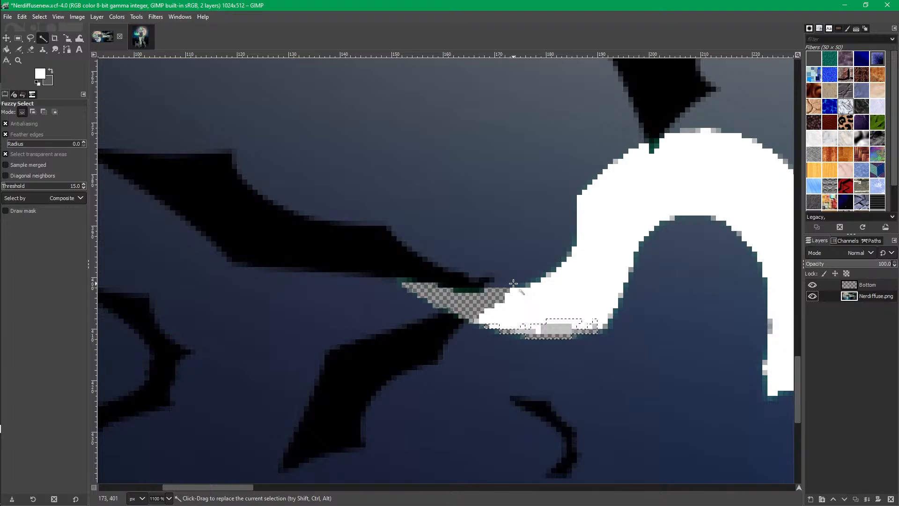
Undo the deletions at the smoke tip and lower edge, keeping Nerdiffuse.png visible and Bottom hidden.
key("ctrl+z")
key("ctrl+z")
key("ctrl+z")
key("ctrl+z")
key("ctrl+z")
key("ctrl+z")
key("ctrl+z")
key("ctrl+z")
key("ctrl+z")
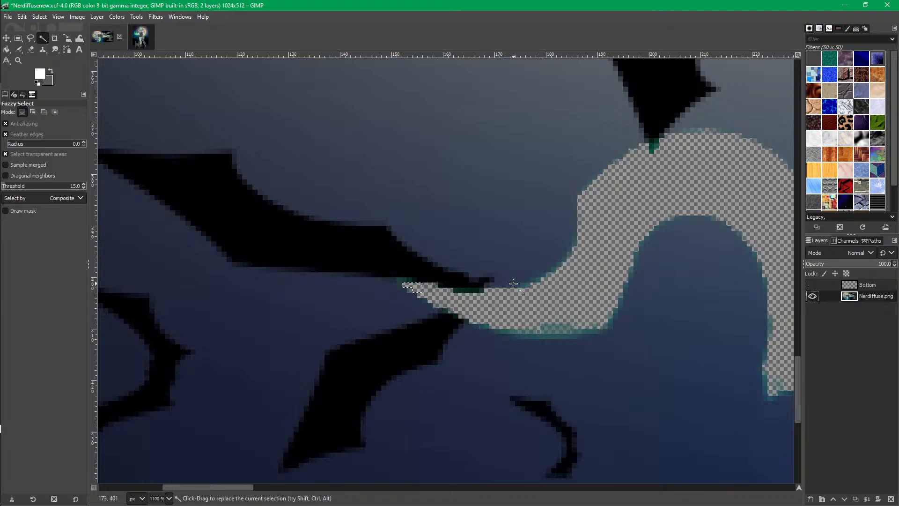
key("ctrl+z")
key("ctrl+z")
key("ctrl+z")
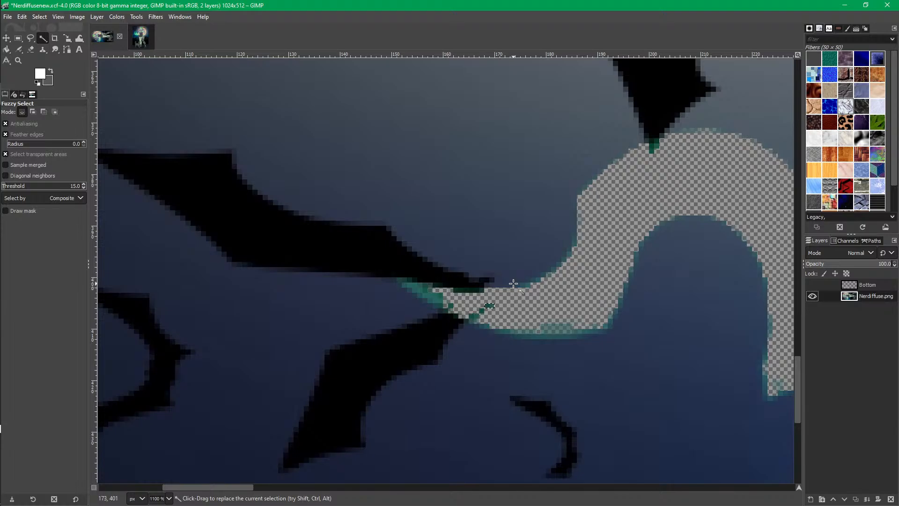
key("ctrl+z")
key("ctrl+z")
key("ctrl+z")
key("ctrl+z")
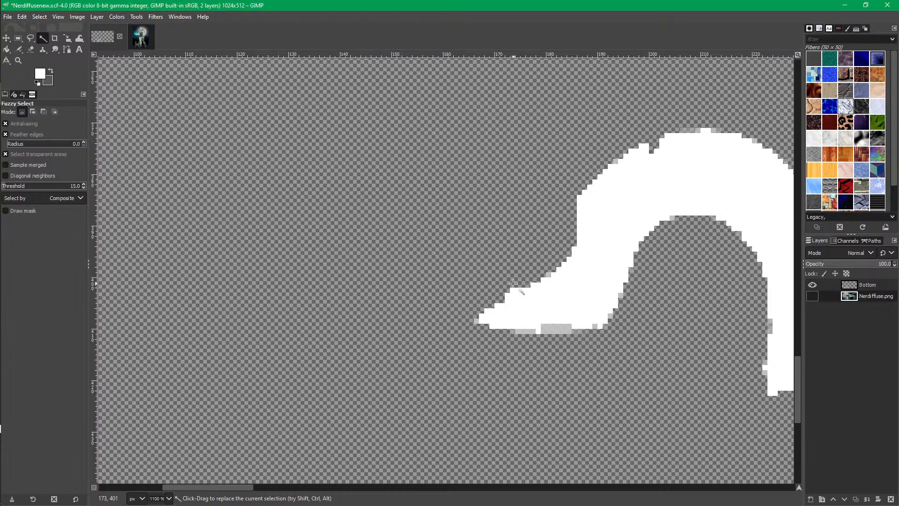
key("ctrl+z")
key("ctrl+z")
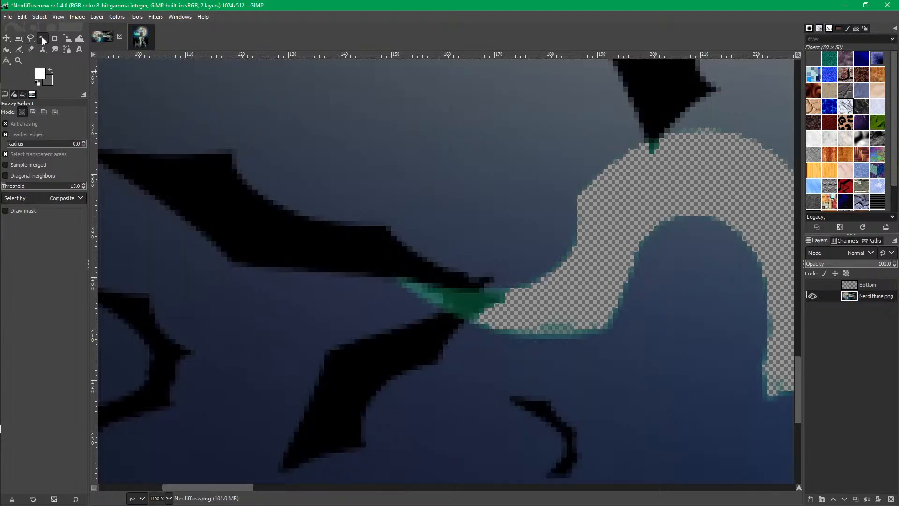
Fuzzy-select the green smoke tip together with its teal outer end and delete it from the Nerdiffuse.png layer.
left_click(482, 298)
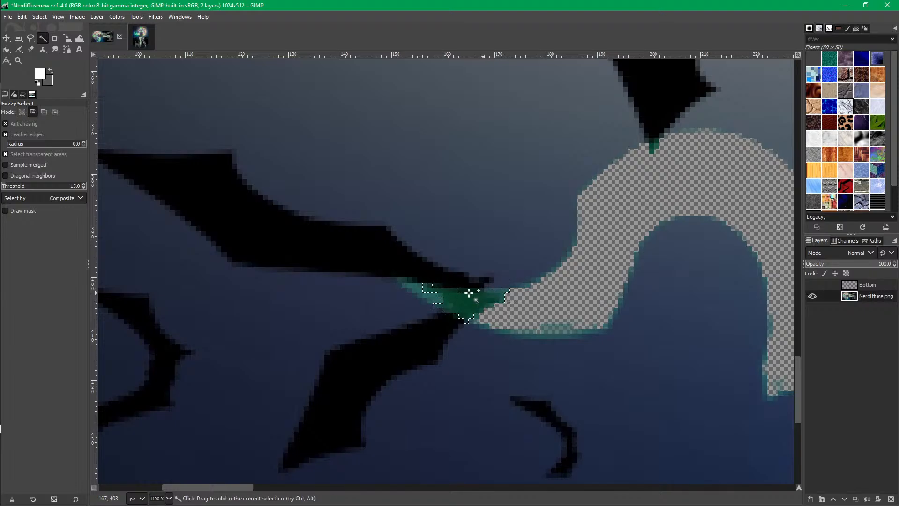
left_click(411, 288, "shift")
left_click(857, 285)
left_click(852, 296)
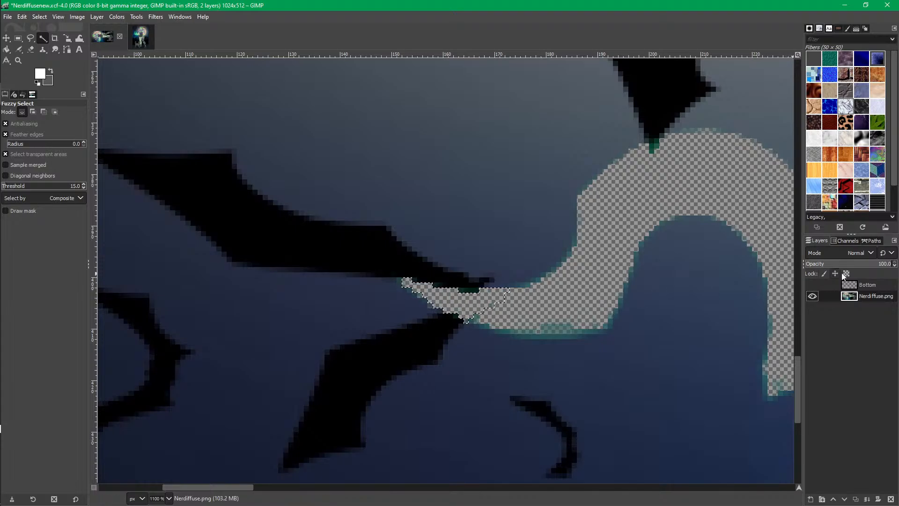
Show the Bottom layer and fill the selected smoke tip area with white using Bucket Fill.
left_click(813, 285)
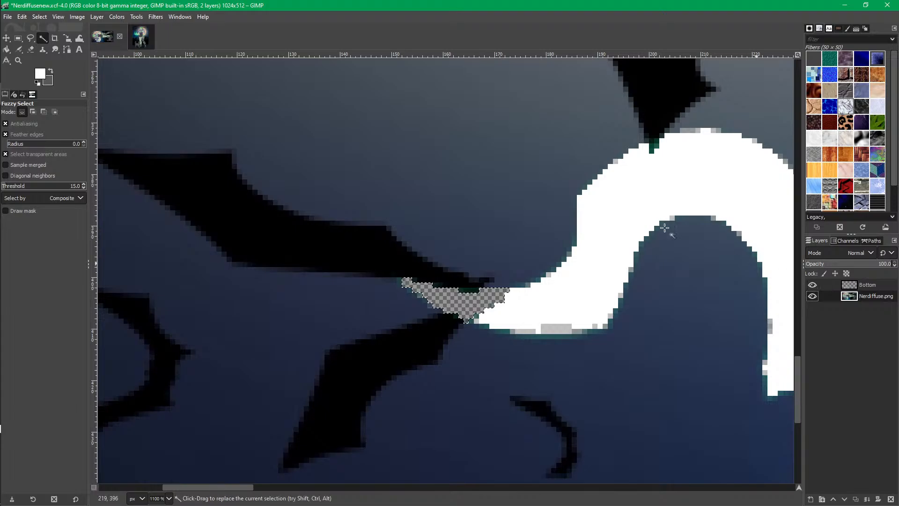
left_click(7, 49)
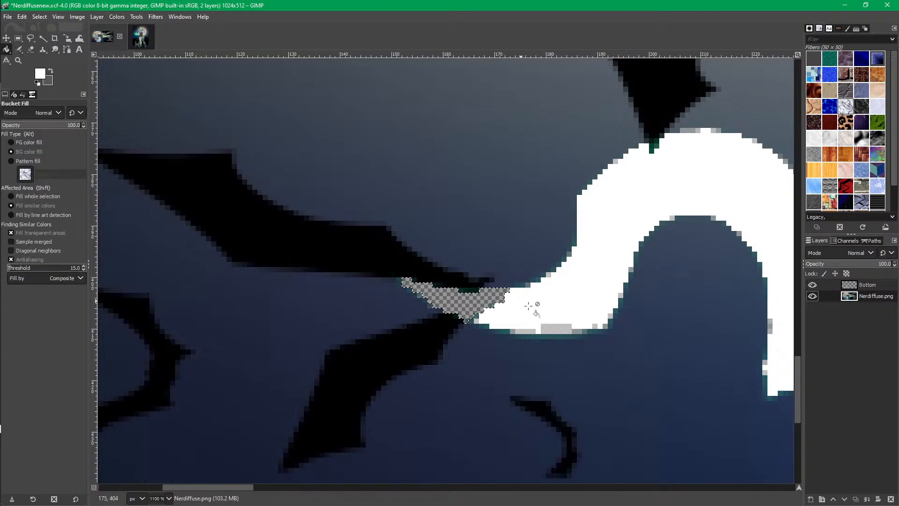
left_click(455, 301)
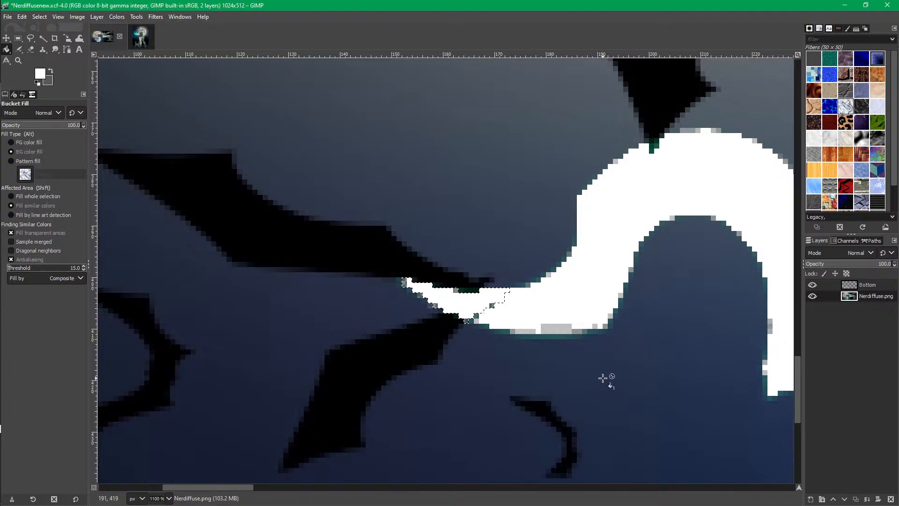
scroll(381, 409, "down", 5)
scroll(442, 350, "right", 5)
scroll(534, 321, "right", 6)
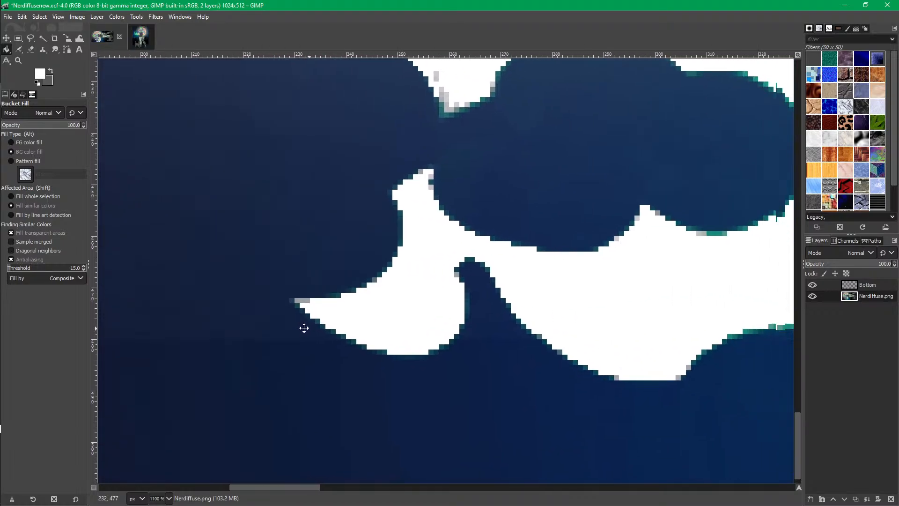
Fuzzy-select the white highlight of the character's lower eye and its adjoining patch on the Nerdiffuse.png layer.
scroll(305, 325, "up", 3)
scroll(367, 331, "down", 7)
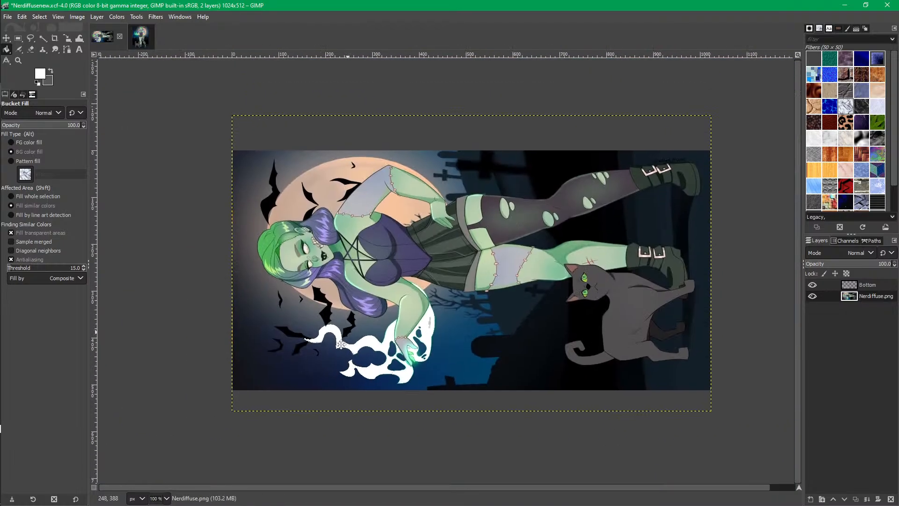
left_click_drag(341, 345, 329, 364)
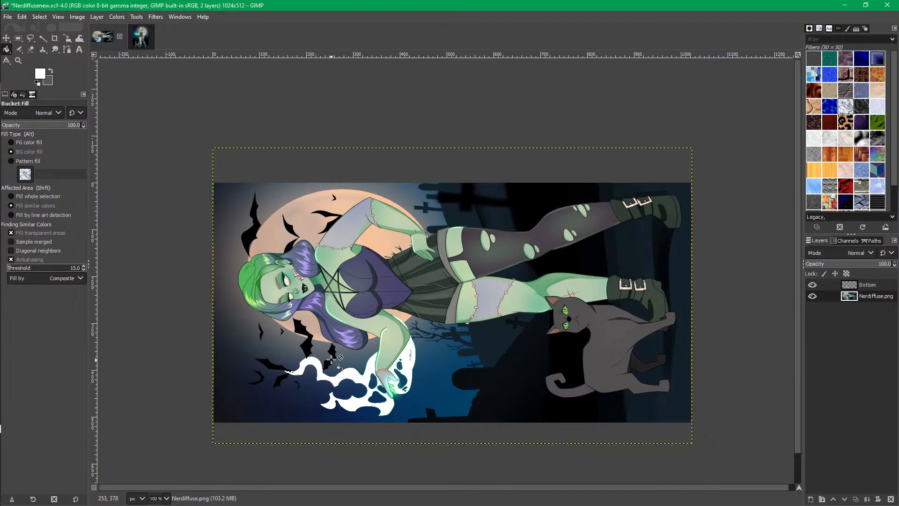
left_click_drag(319, 345, 442, 330)
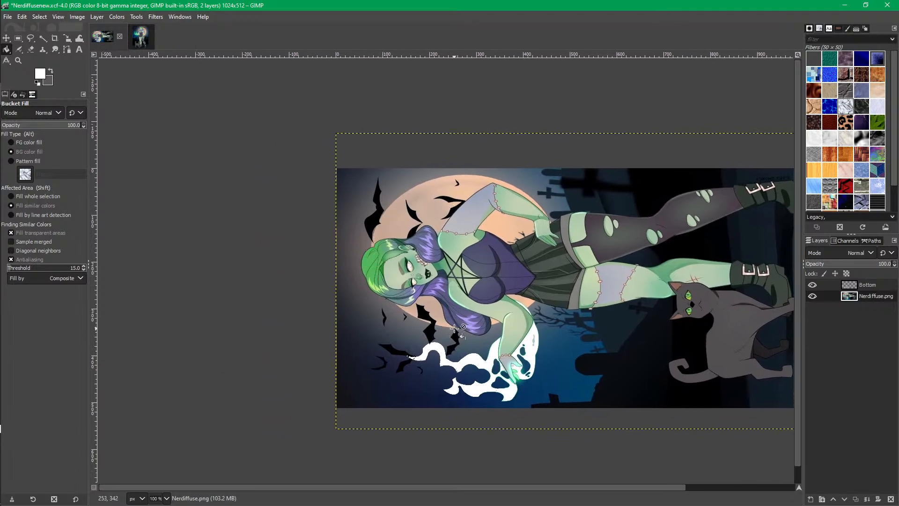
left_click_drag(533, 322, 584, 351)
scroll(385, 294, "up", 3)
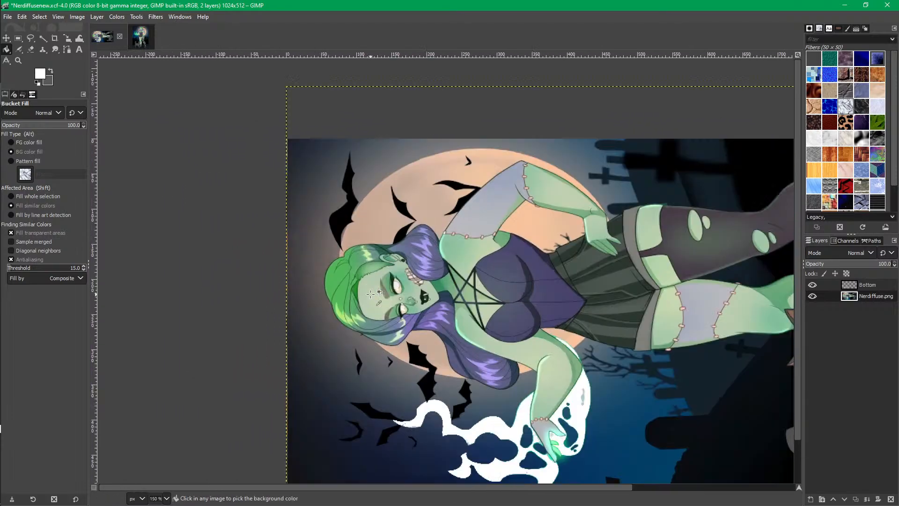
scroll(385, 293, "up", 6)
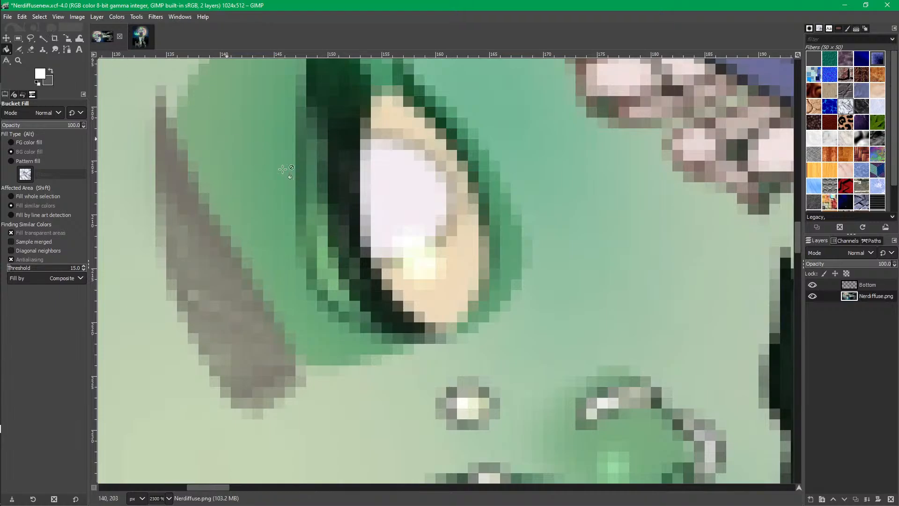
scroll(730, 296, "up", 3)
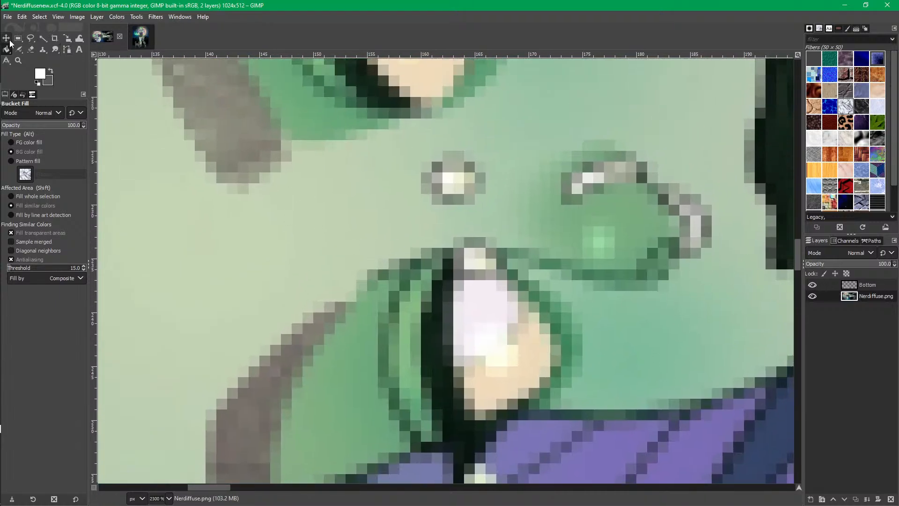
left_click(43, 38)
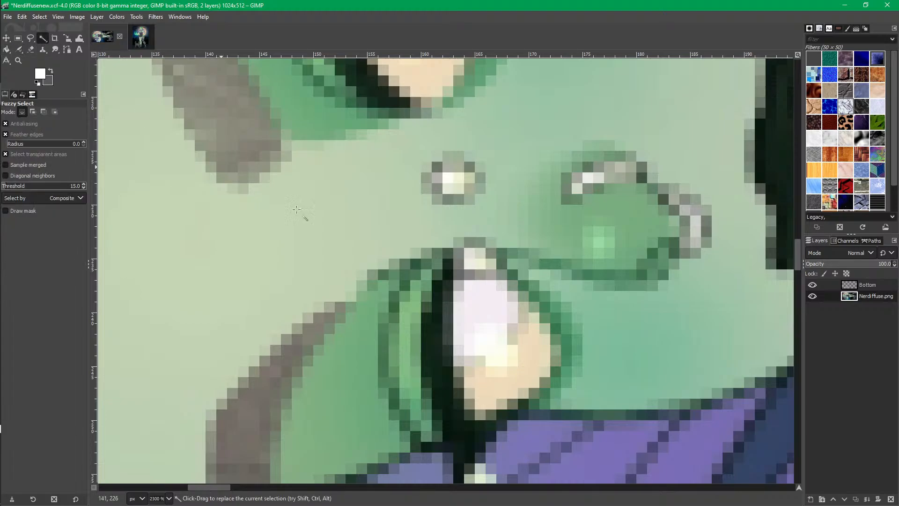
left_click(483, 329)
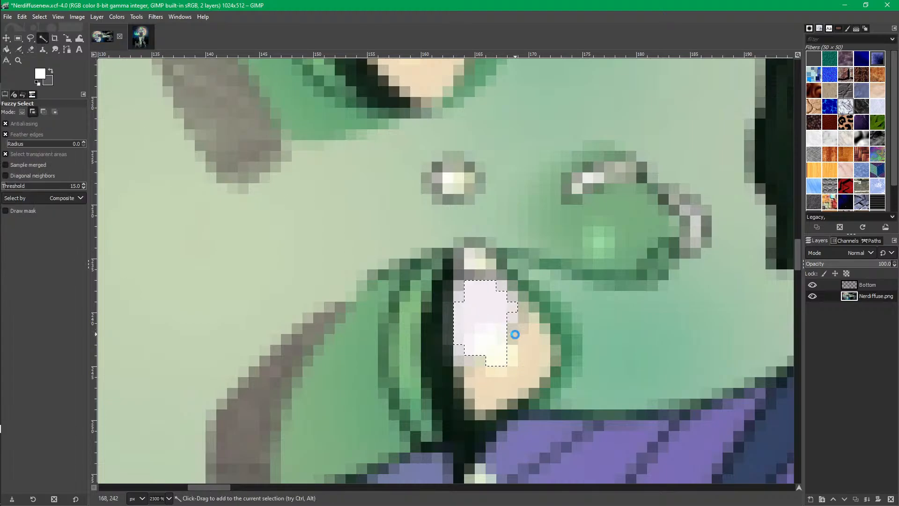
left_click(515, 335, "shift")
scroll(519, 351, "down", 10, "ctrl")
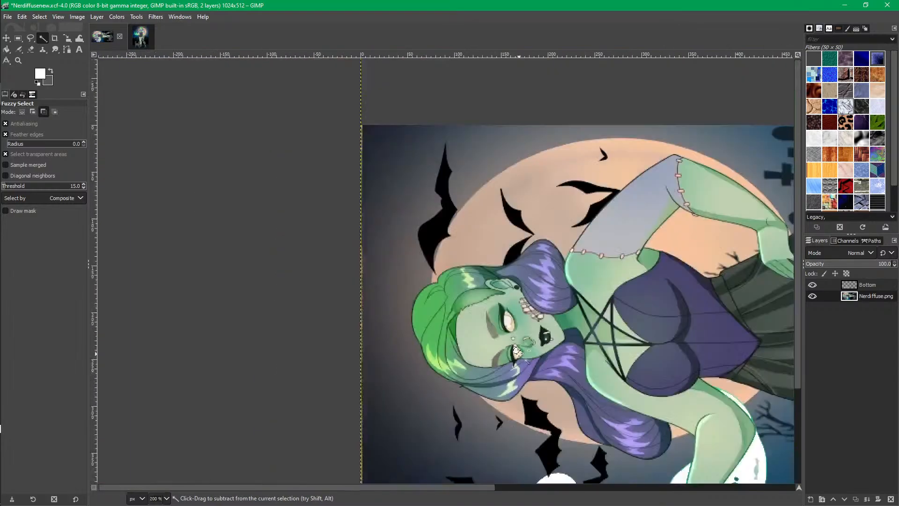
Extend the selection over the lower eye's cream area, remaining gaps and upper tip, and delete it from the Nerdiffuse.png layer.
left_click_drag(509, 367, 445, 245)
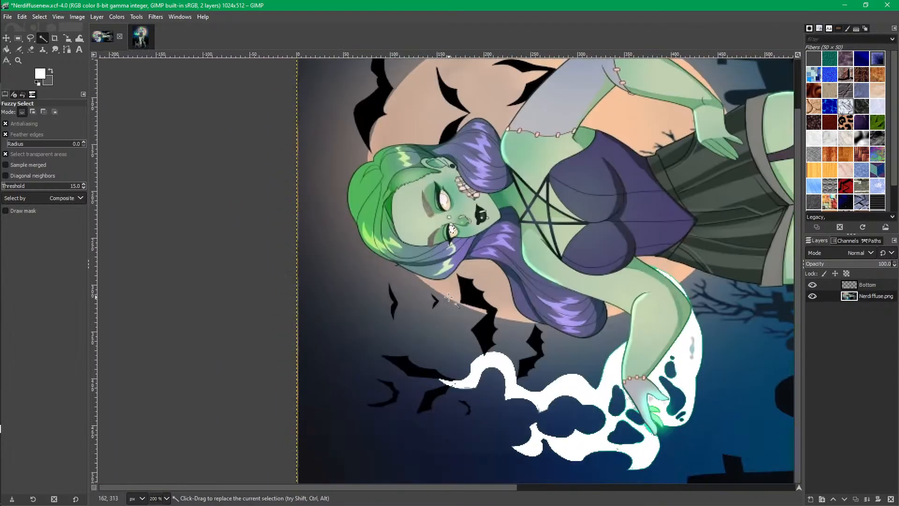
scroll(445, 269, "up", 8, "ctrl")
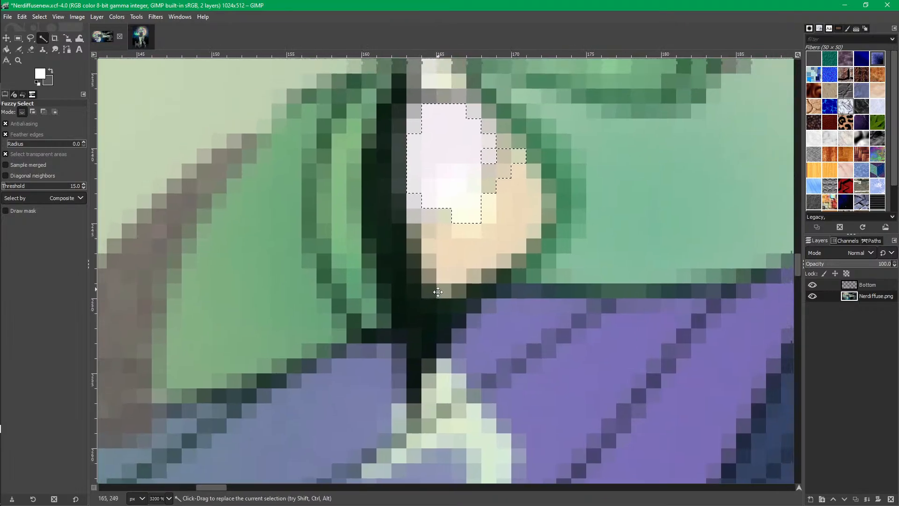
left_click_drag(438, 292, 425, 327)
left_click_drag(441, 280, 436, 251, "shift")
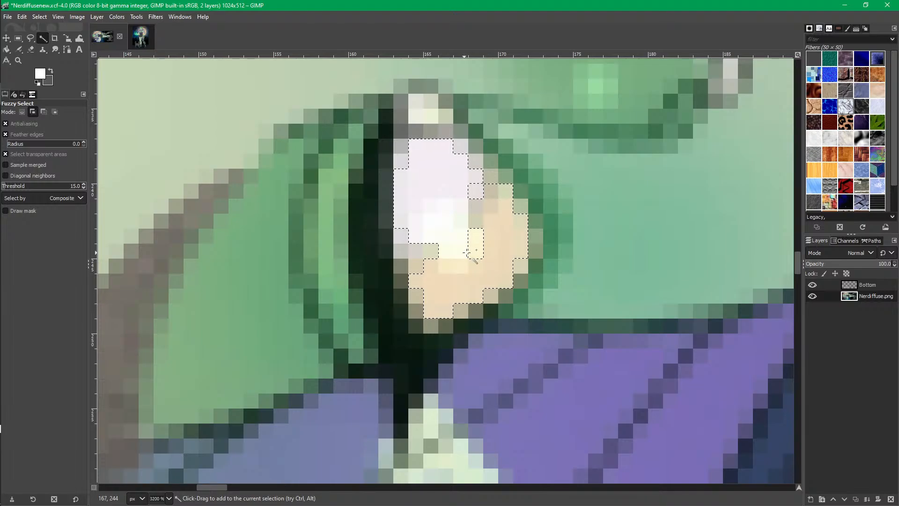
left_click(472, 252, "shift")
left_click(420, 133, "shift")
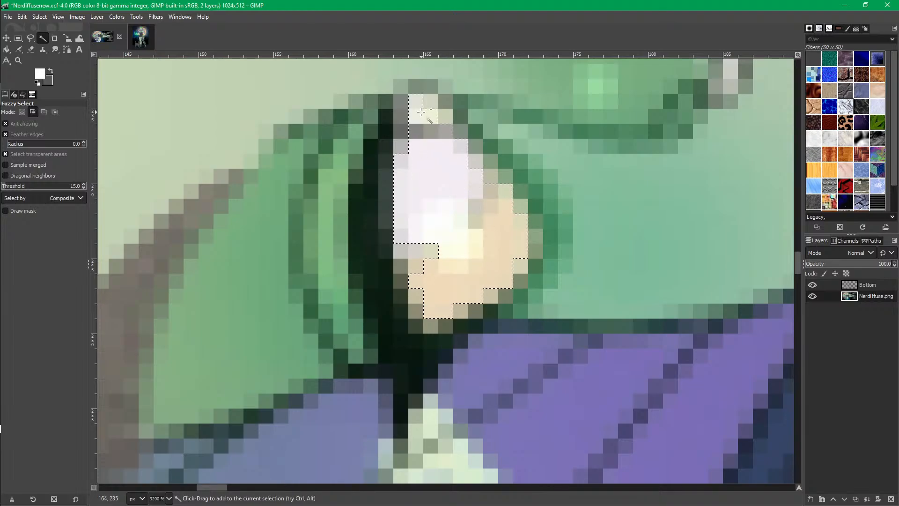
left_click(415, 252)
scroll(461, 269, "down", 4)
scroll(461, 269, "up", 5)
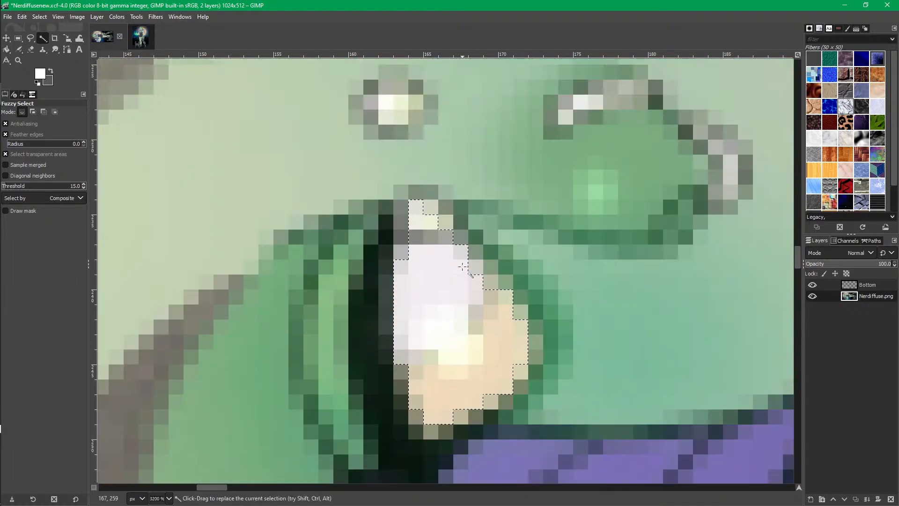
scroll(463, 267, "down", 3)
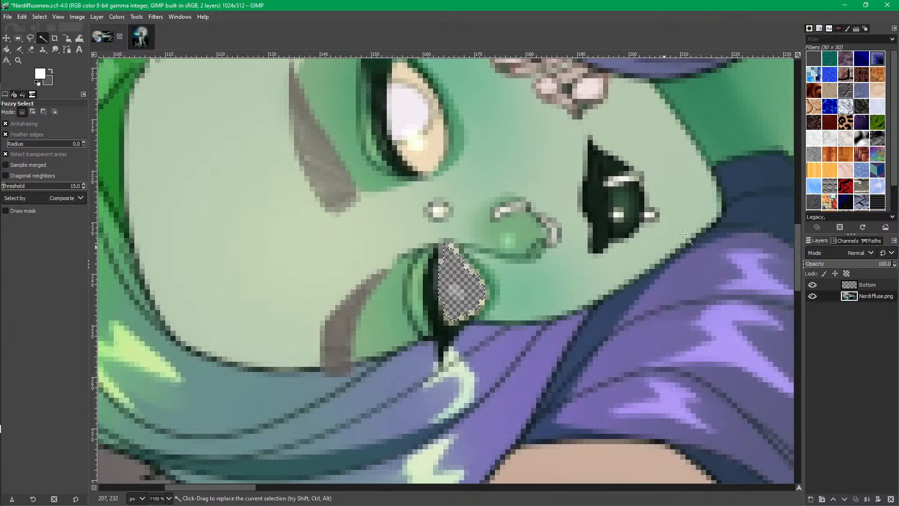
Fill the selected lower eye area with white on the Bottom layer using Bucket Fill, including its unfilled patches.
left_click(850, 286)
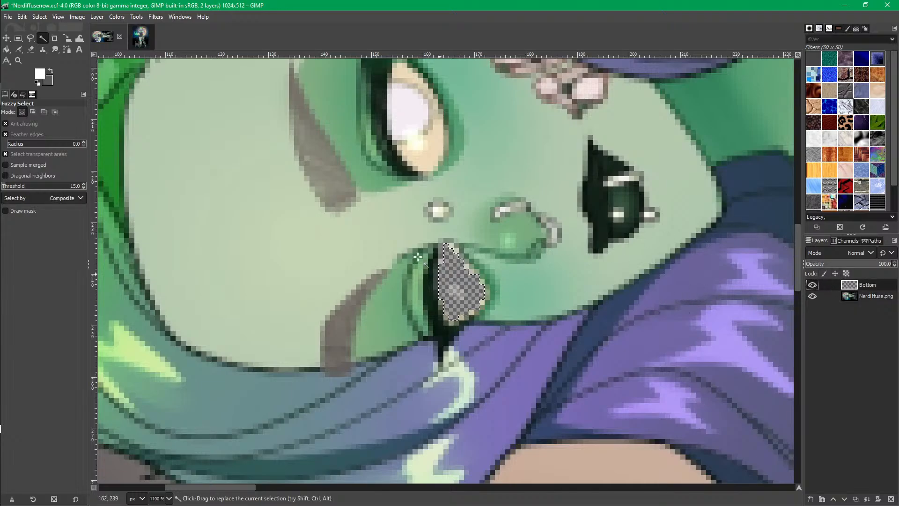
left_click(6, 48)
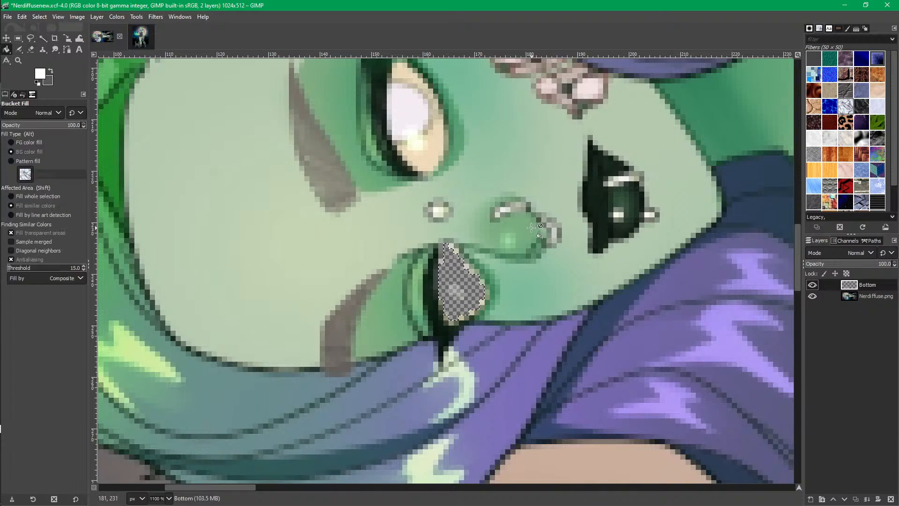
left_click(468, 287)
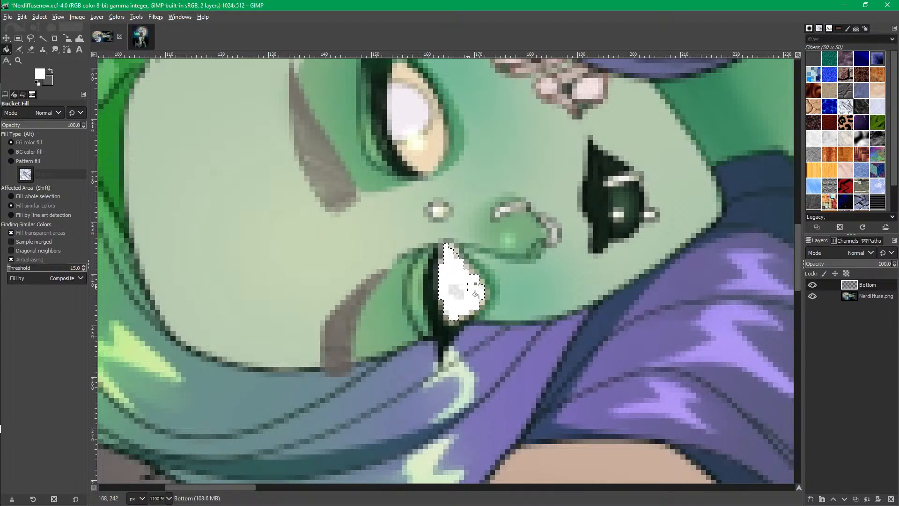
left_click(453, 293, "alt")
left_click(457, 286)
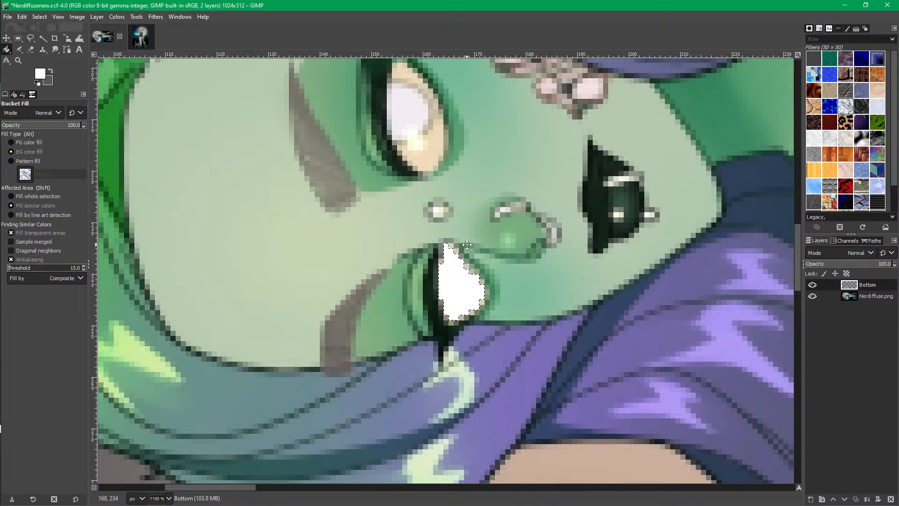
scroll(382, 216, "up", 5)
scroll(381, 216, "left", 2)
scroll(382, 217, "down", 4)
scroll(381, 217, "right", 2)
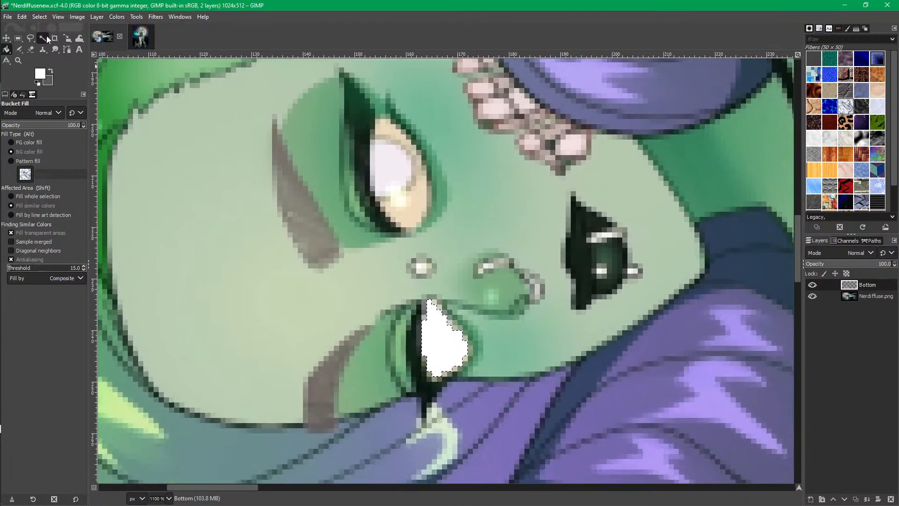
left_click(43, 37)
left_click(403, 195)
left_click_drag(403, 195, 405, 196)
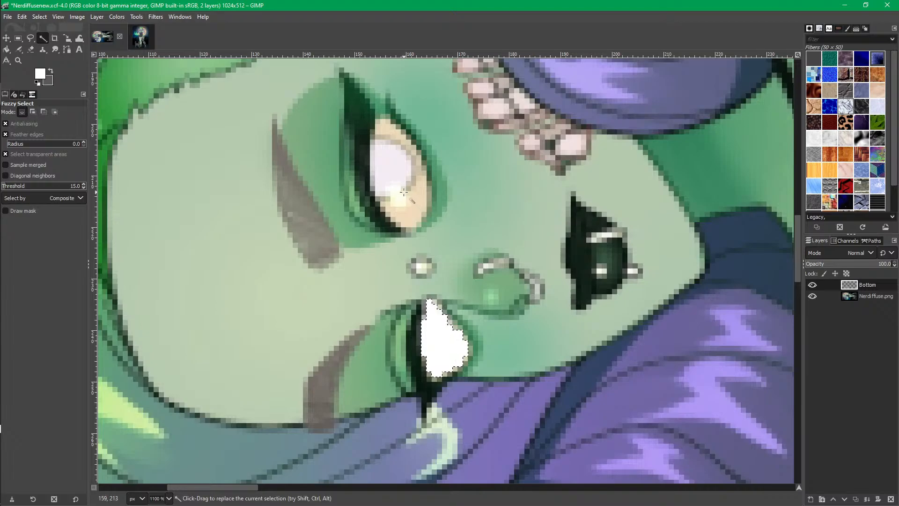
key("r")
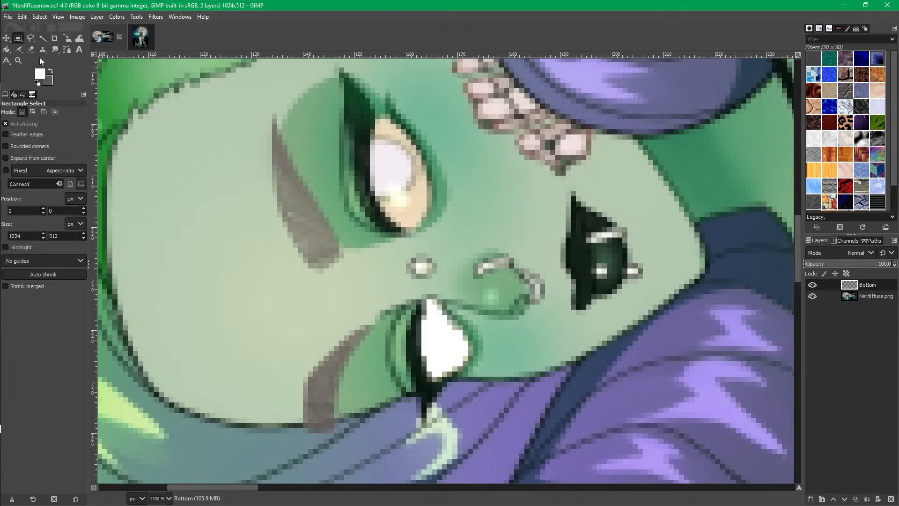
Make Nerdiffuse.png the active layer, compare it with and without the Bottom layer, and leave Bottom hidden.
left_click(862, 293)
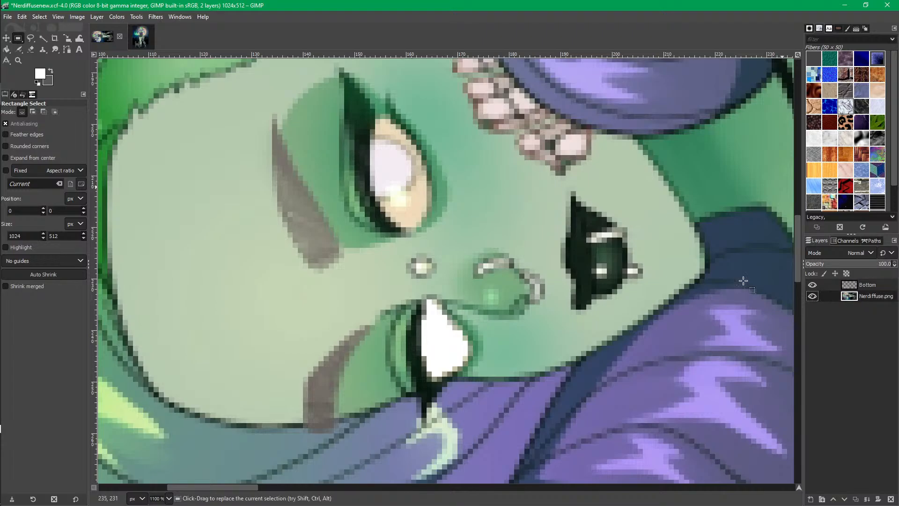
left_click(812, 287)
left_click(813, 287)
left_click(813, 286)
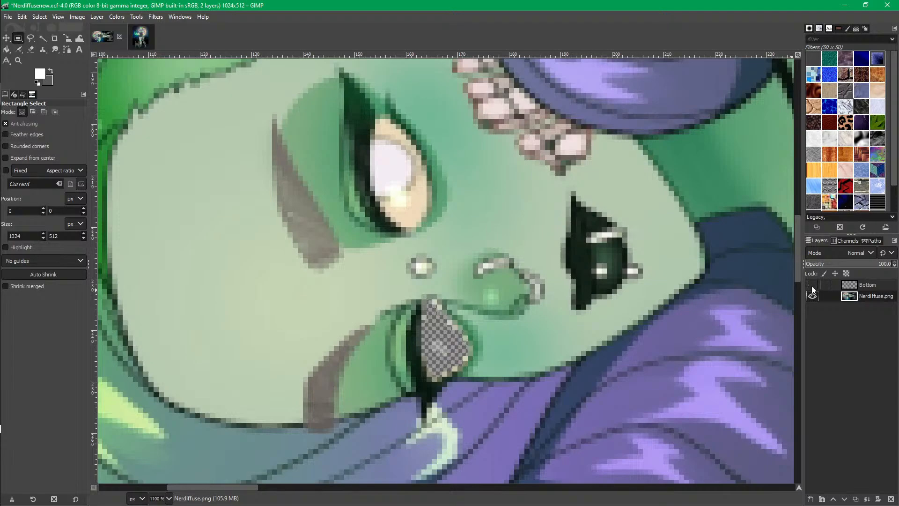
left_click(812, 287)
left_click(812, 286)
left_click(812, 287)
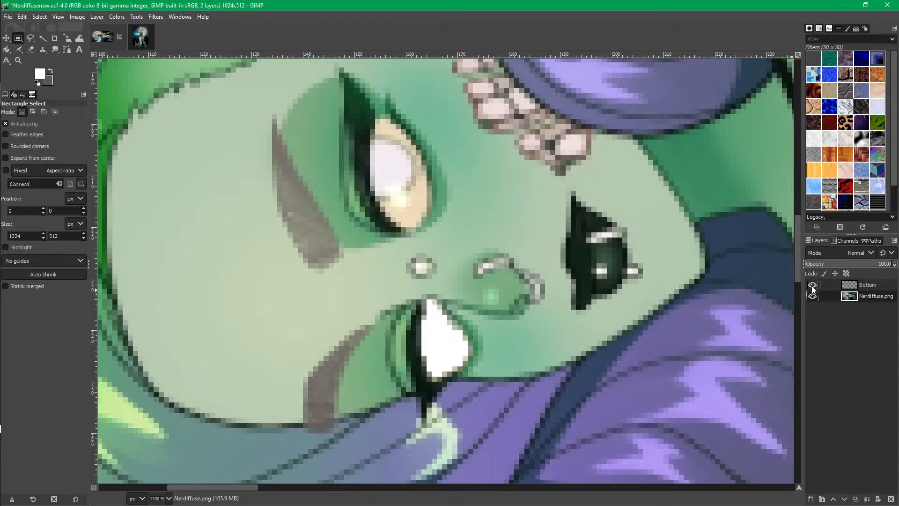
left_click(812, 287)
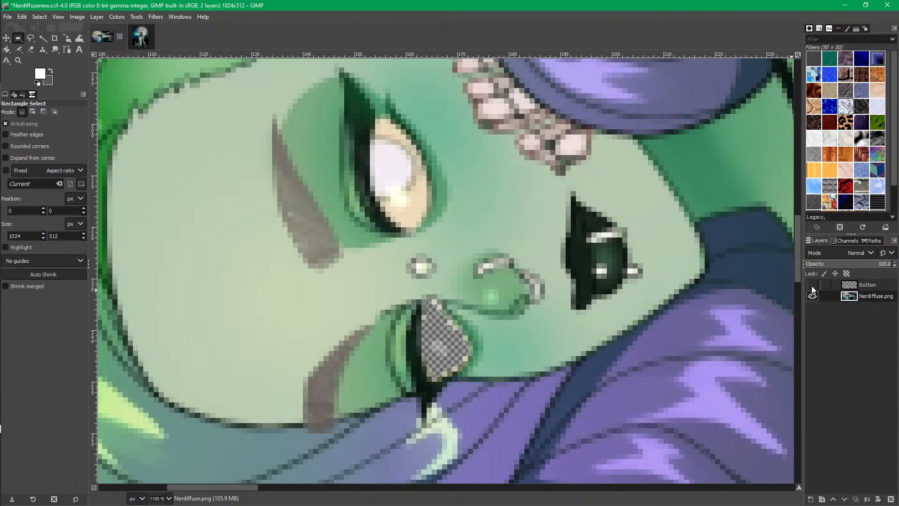
left_click(812, 286)
left_click(812, 286)
Fuzzy-select the upper eye's cream areas and white highlight as one combined selection on the Nerdiffuse.png layer.
left_click(42, 38)
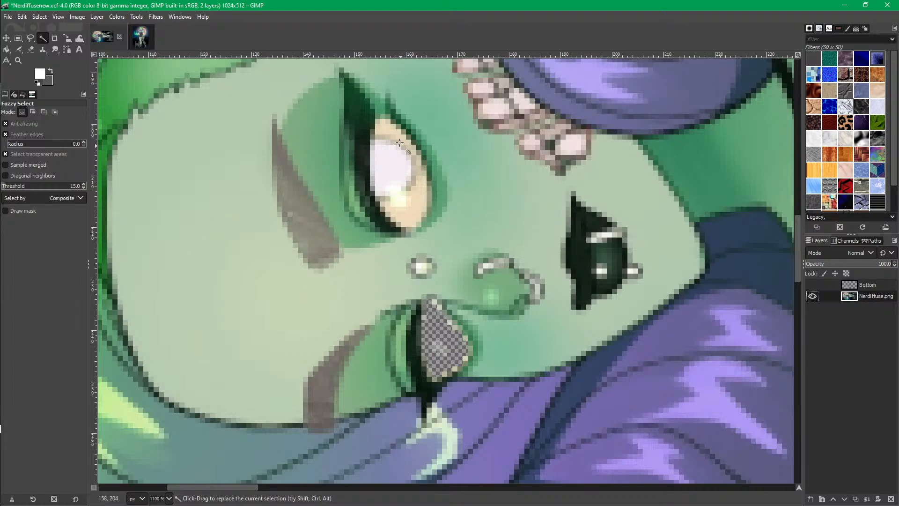
left_click_drag(381, 126, 395, 187)
left_click(395, 185)
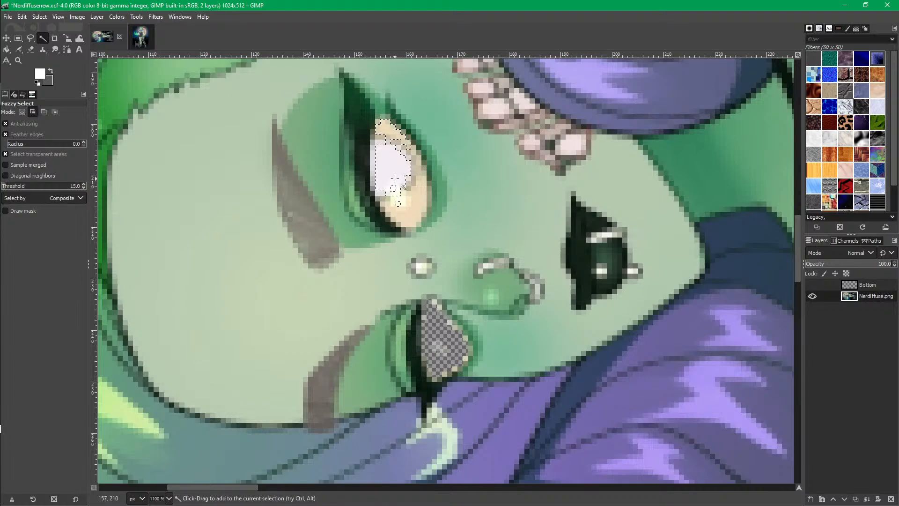
left_click(413, 199)
left_click(393, 201)
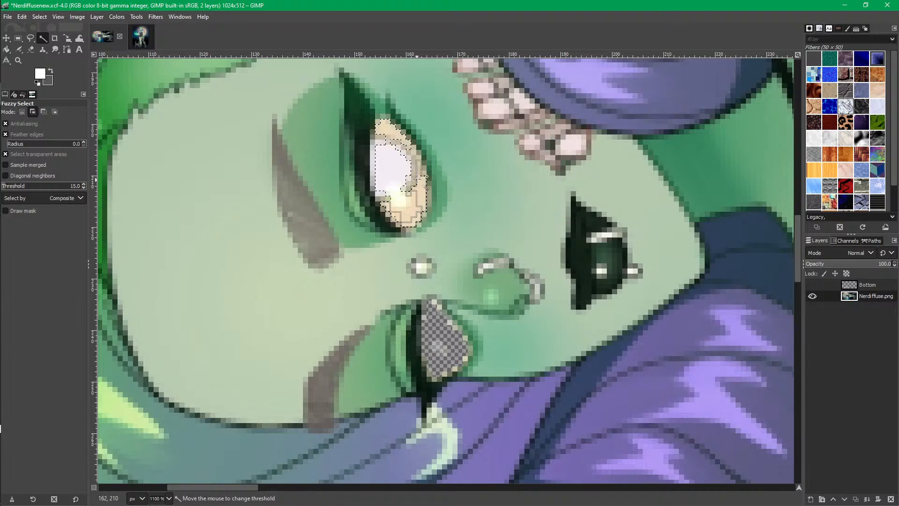
Add the remaining edge pixels of the upper eye to the selection and delete the whole eye area from Nerdiffuse.png.
left_click(414, 159)
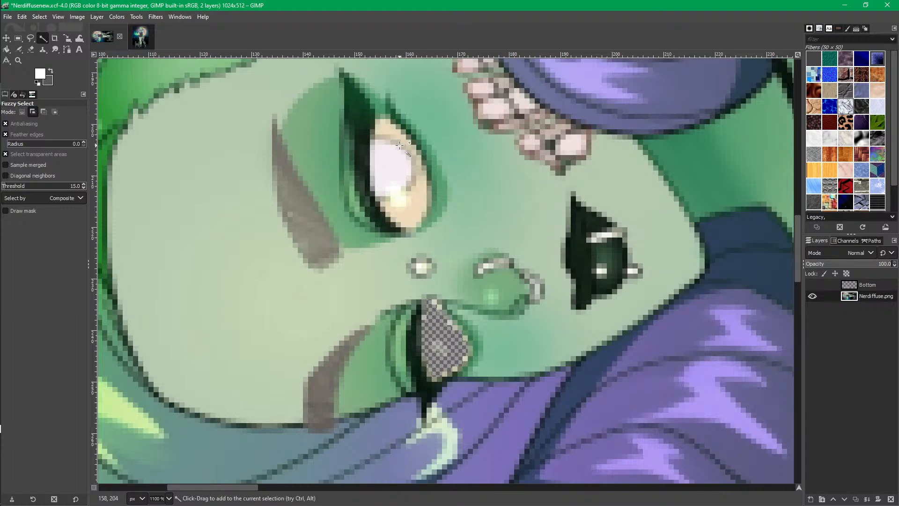
left_click(384, 142)
left_click(399, 142)
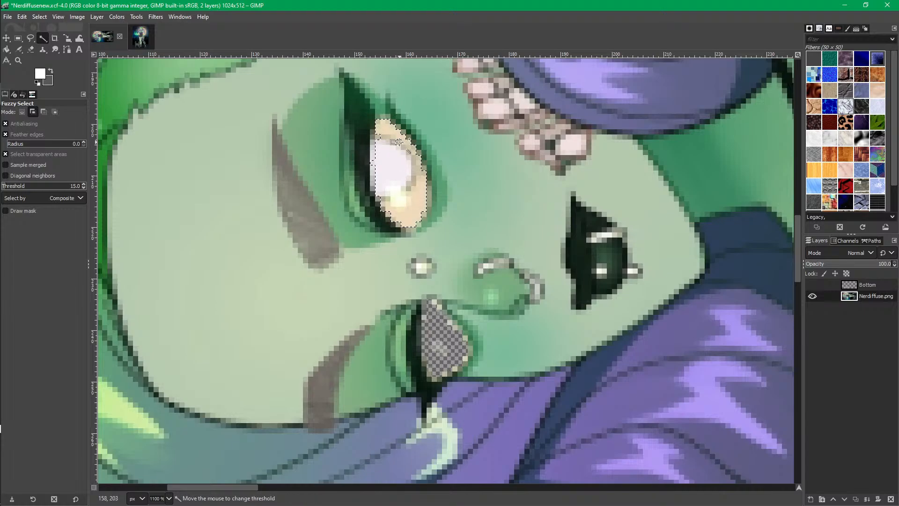
left_click(373, 153)
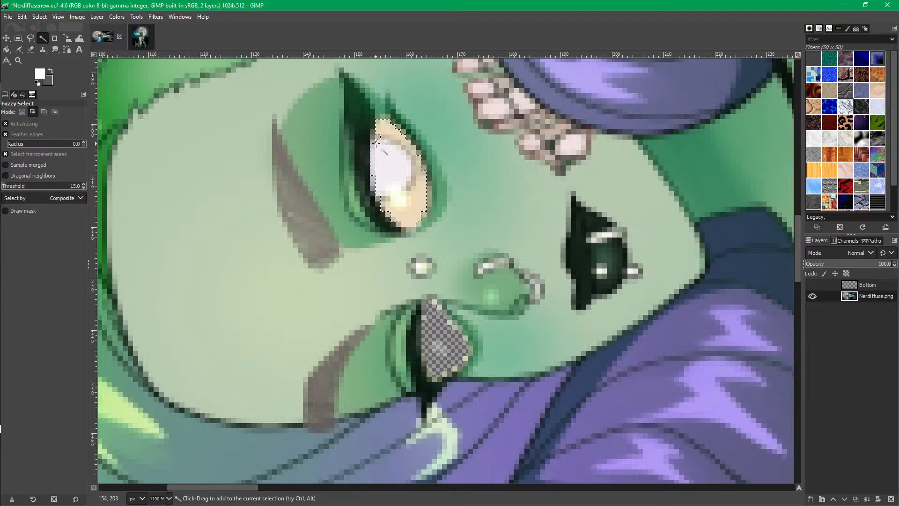
left_click(373, 142)
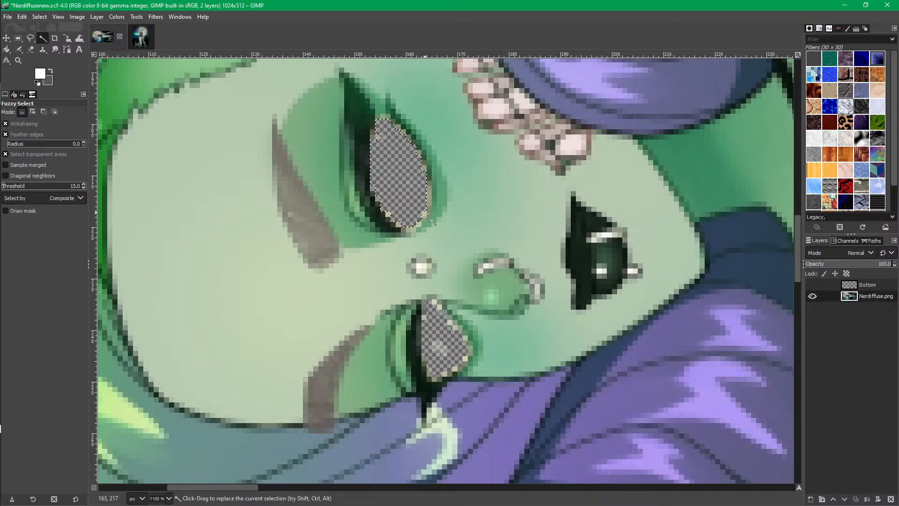
scroll(425, 215, "up", 2)
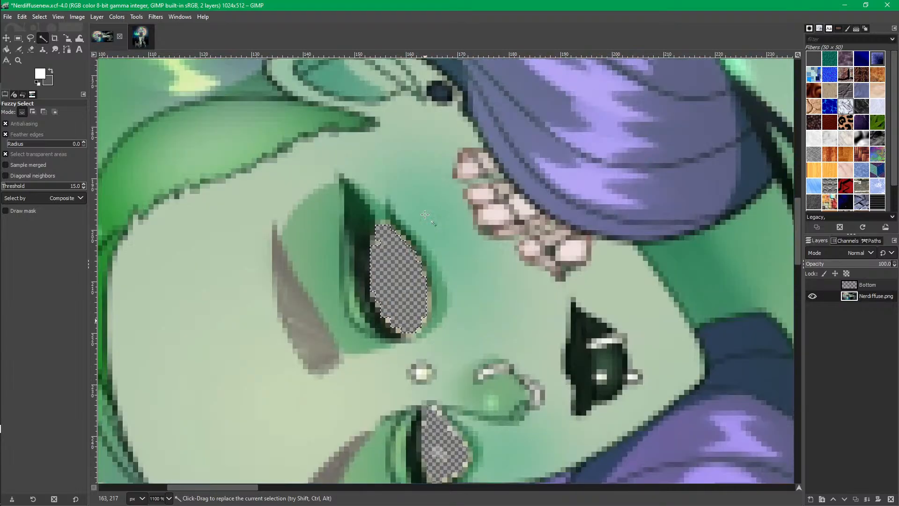
scroll(580, 263, "down", 5)
left_click_drag(383, 224, 377, 221)
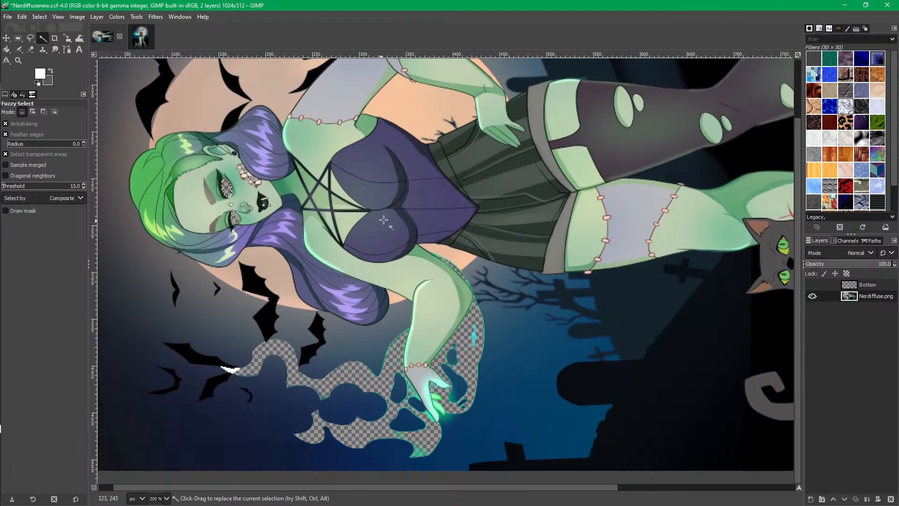
Examine the whole Nerdiffuse.png artwork, from the face and smoke cut-outs across to the legs and the cat.
left_click_drag(680, 254, 654, 270)
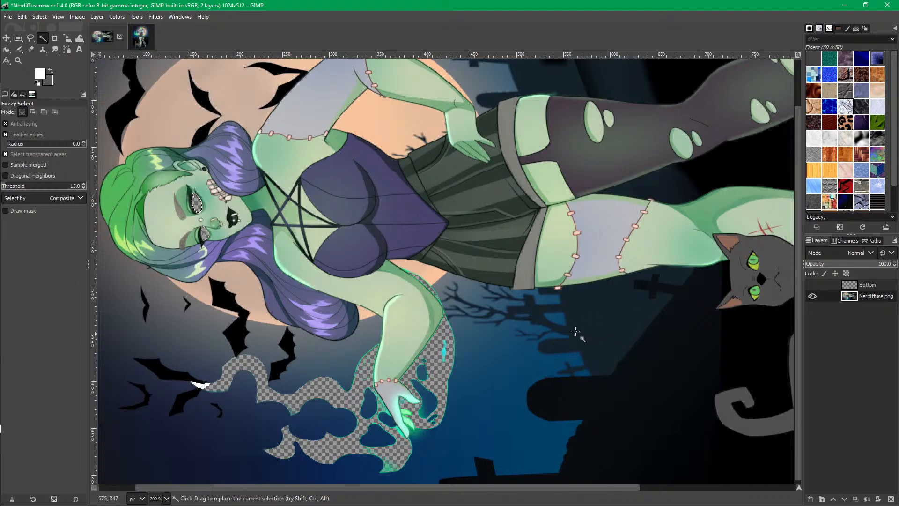
left_click_drag(380, 359, 452, 335)
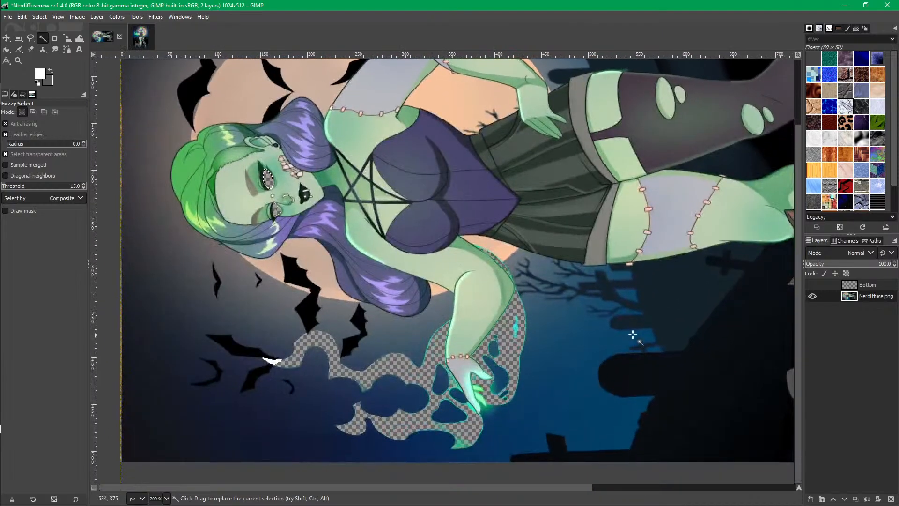
left_click_drag(635, 337, 291, 342)
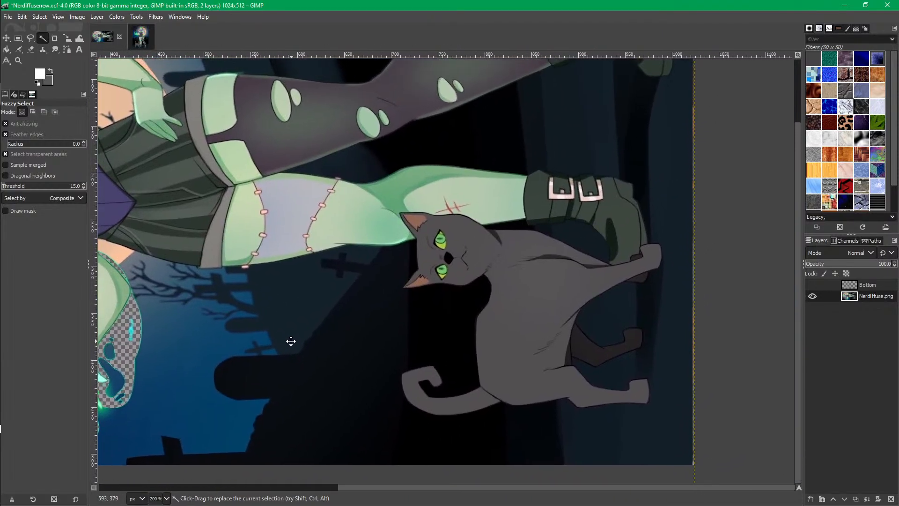
scroll(448, 311, "left", 7)
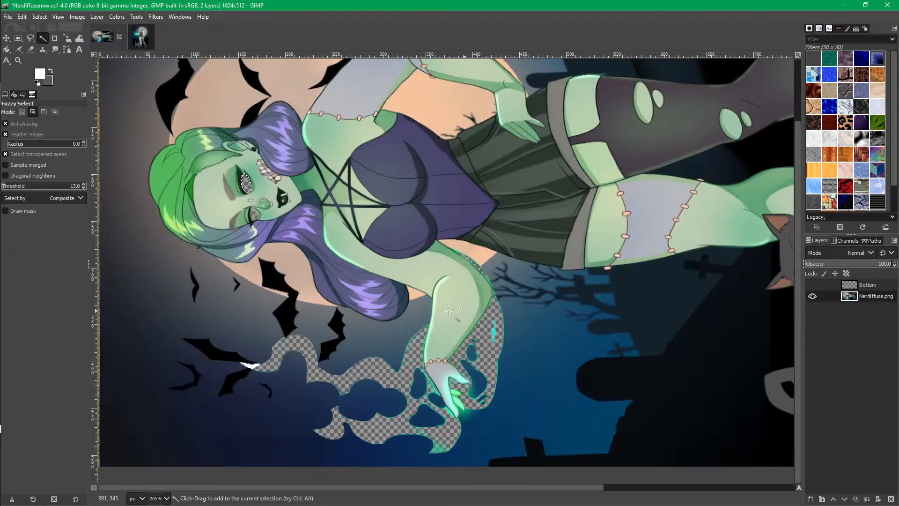
scroll(448, 311, "right", 5)
scroll(551, 262, "up", 2)
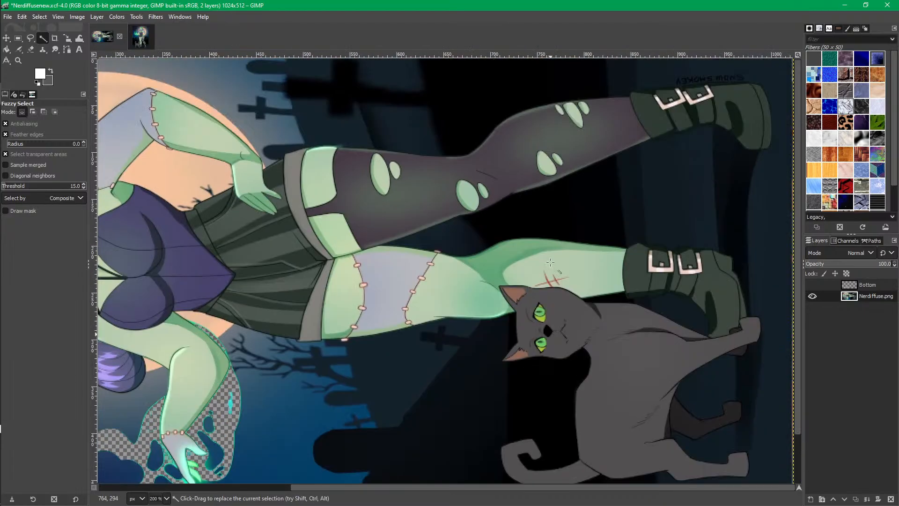
scroll(550, 262, "down", 2)
scroll(550, 263, "up", 3)
scroll(550, 263, "up", 1)
scroll(532, 257, "down", 5)
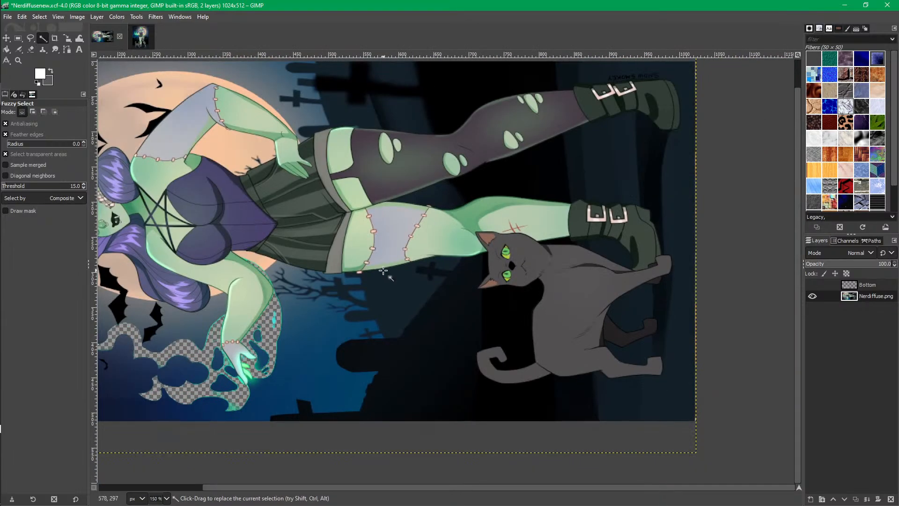
left_click_drag(383, 270, 579, 285)
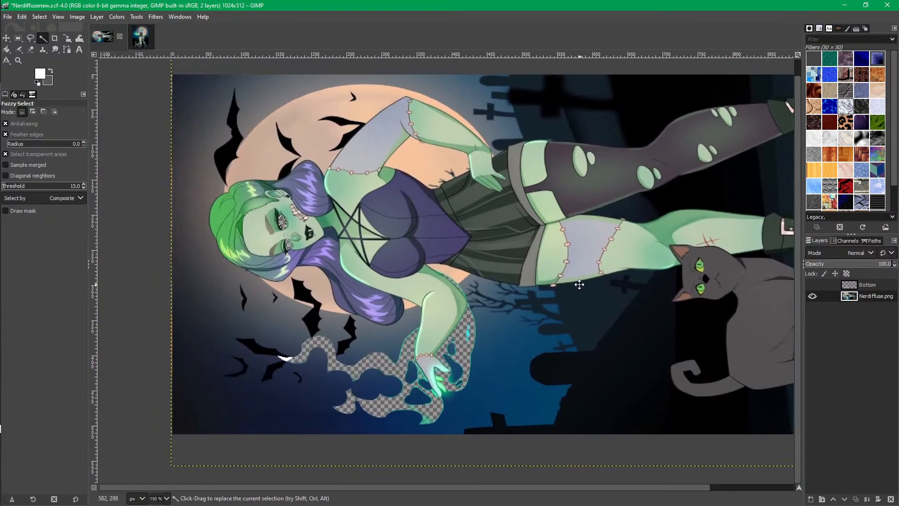
Show the Bottom layer and fill the selected upper eye area with white on Nerdiffuse.png using Bucket Fill.
left_click(812, 284)
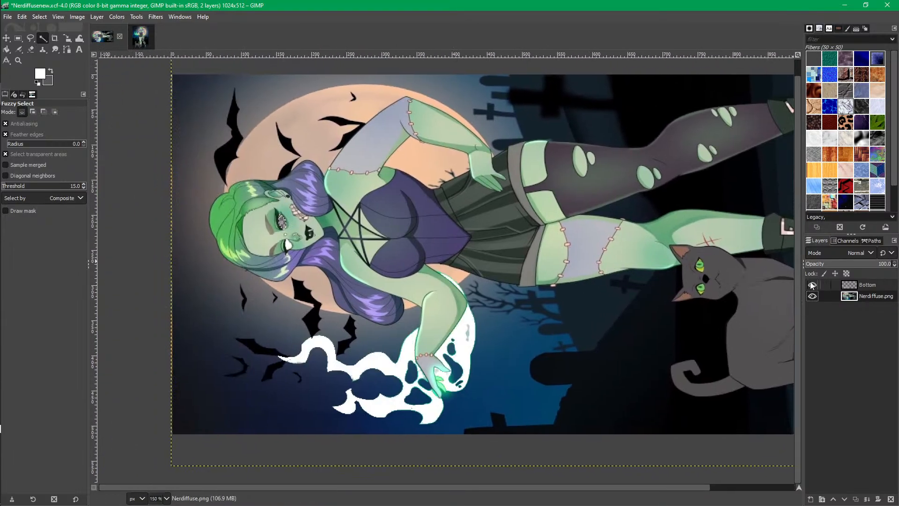
scroll(318, 230, "up", 5, "ctrl")
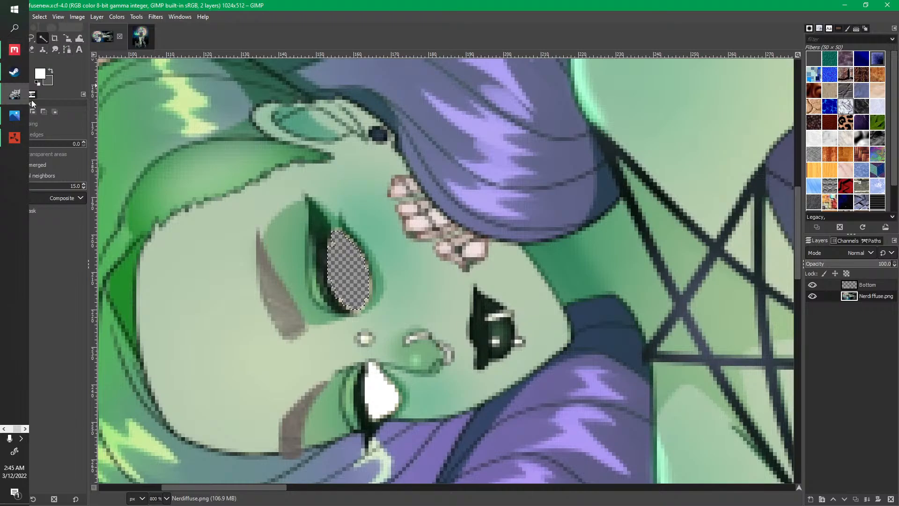
mouse_move(10, 244)
left_click_drag(11, 244, 251, 395)
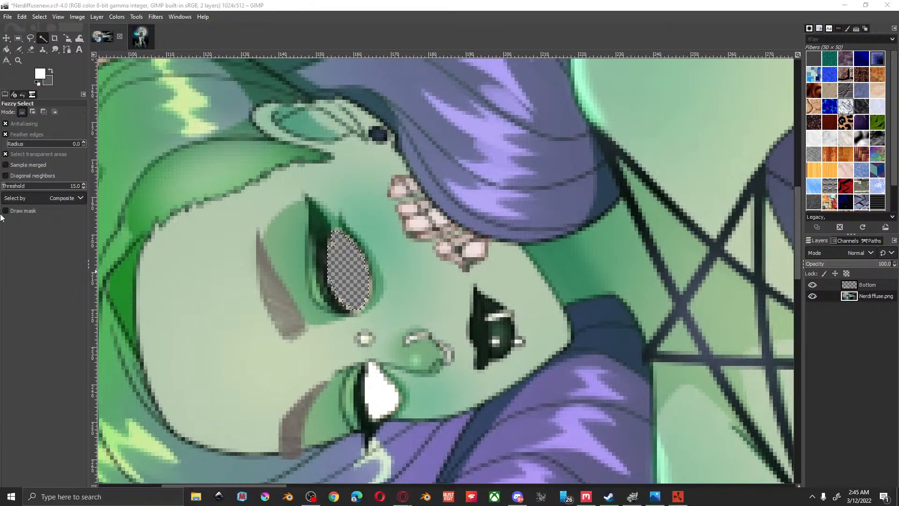
left_click(7, 49)
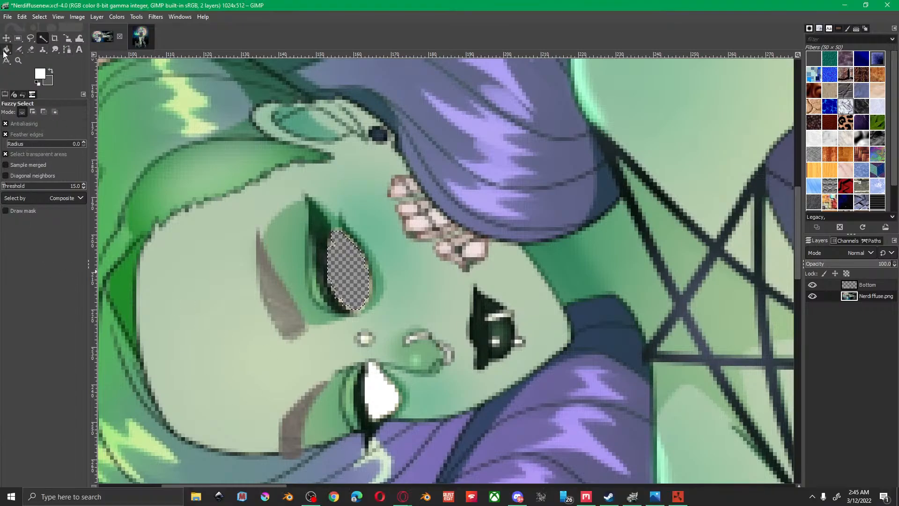
left_click(359, 283)
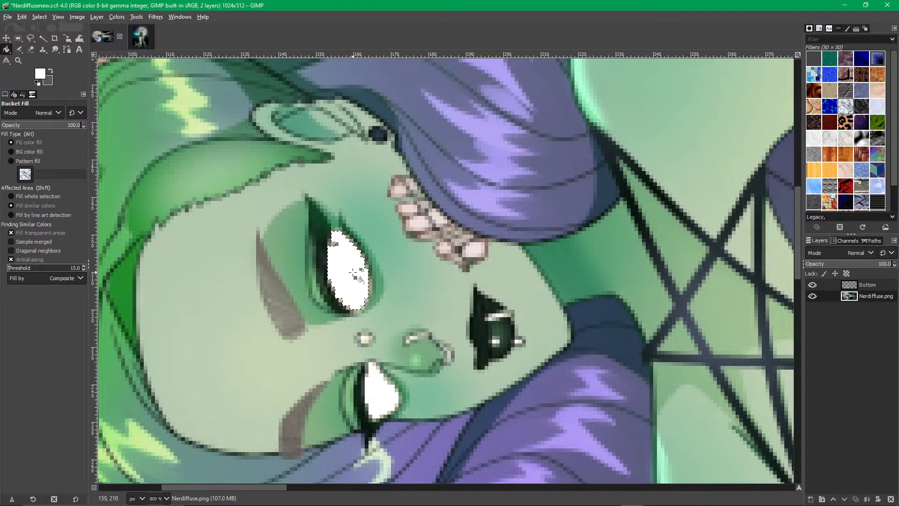
Fill the leftover unfilled pixels near the upper eye's top edge with white on the Nerdiffuse.png layer.
scroll(390, 312, "down", 5, "ctrl")
scroll(390, 311, "up", 7, "ctrl")
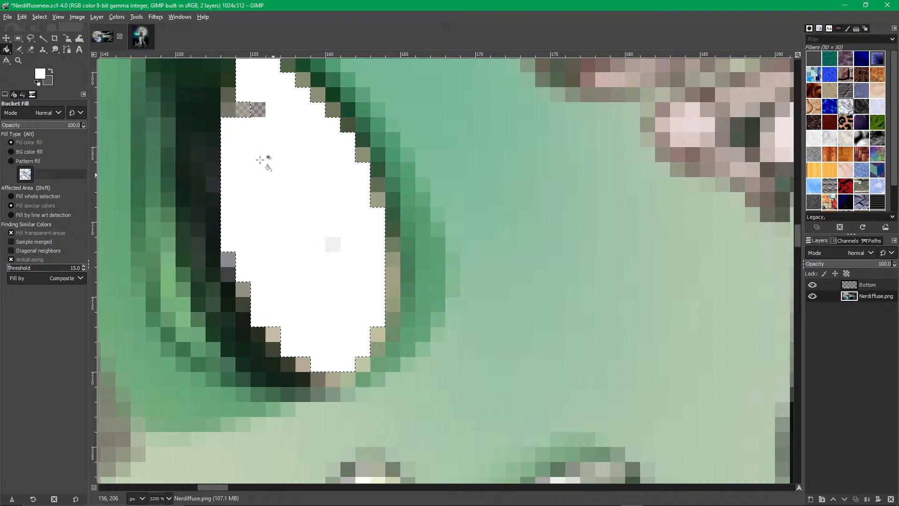
left_click(256, 112)
left_click(244, 110)
scroll(323, 197, "down", 4)
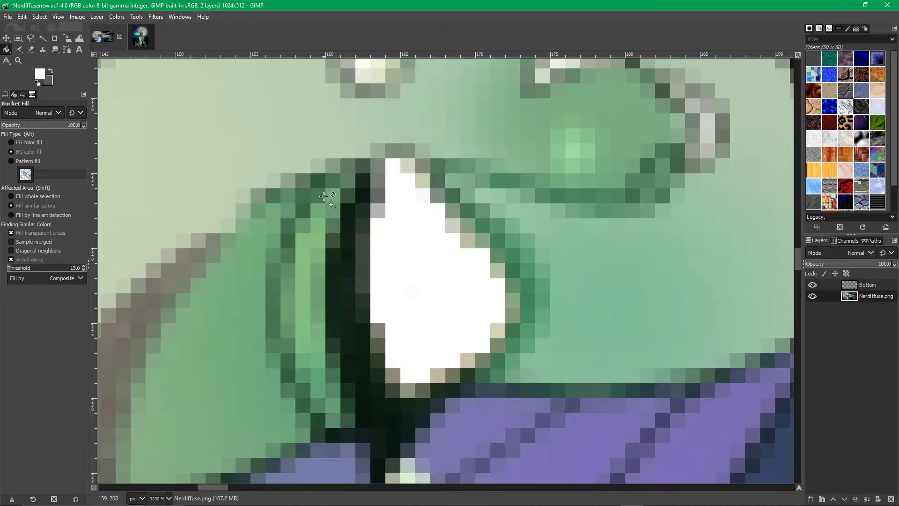
scroll(409, 237, "down", 5)
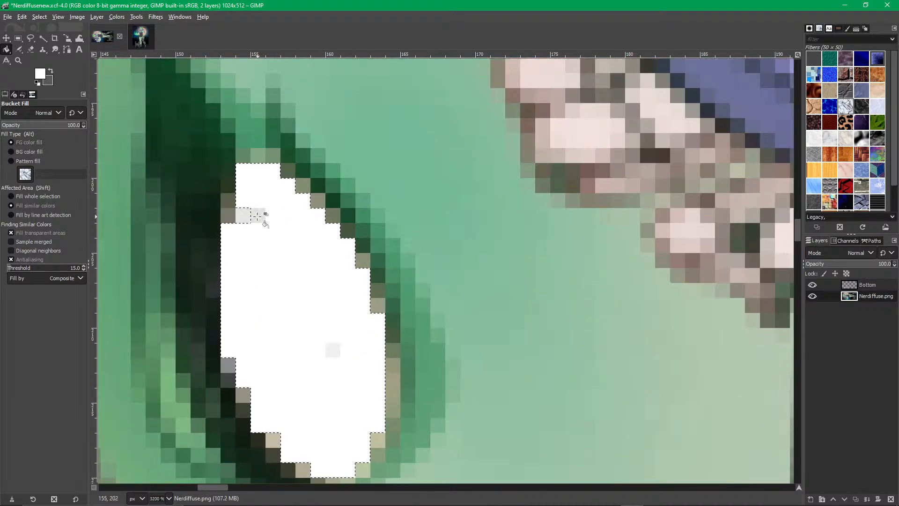
left_click(252, 214)
scroll(297, 256, "down", 5)
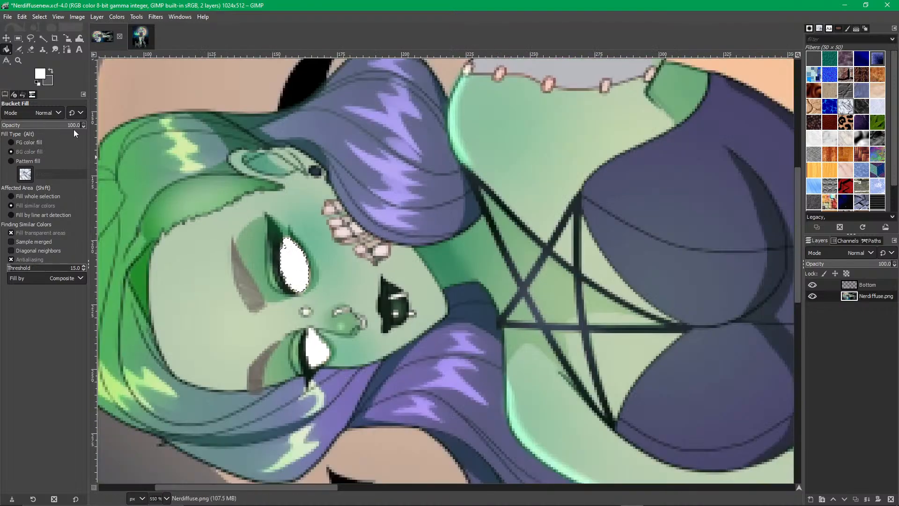
scroll(557, 317, "down", 3)
left_click_drag(557, 317, 501, 353)
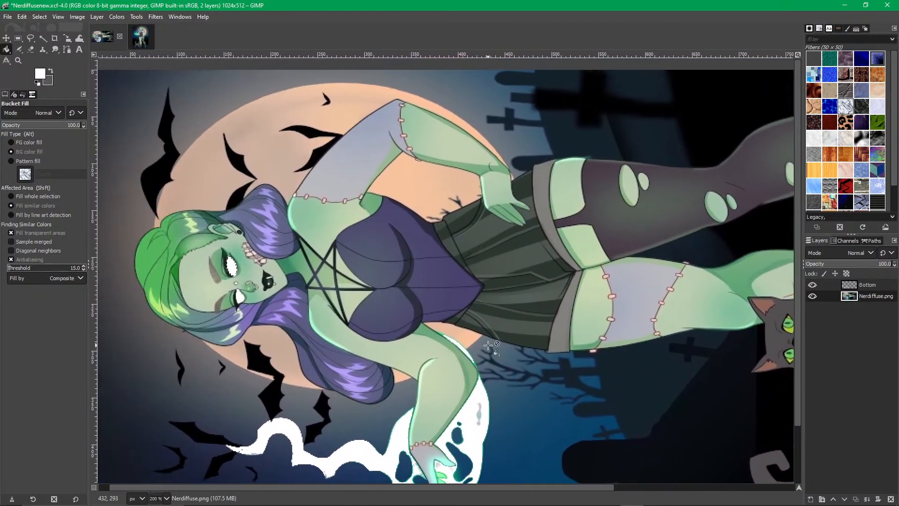
Compare the Nerdiffuse.png and Bottom layers separately, then make Bottom the active layer with both layers visible.
left_click(813, 296)
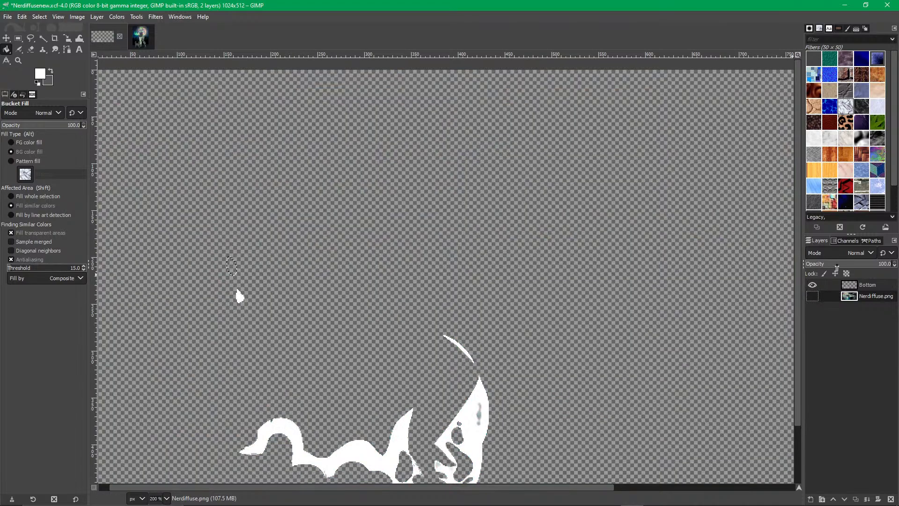
left_click(813, 285)
left_click(813, 296)
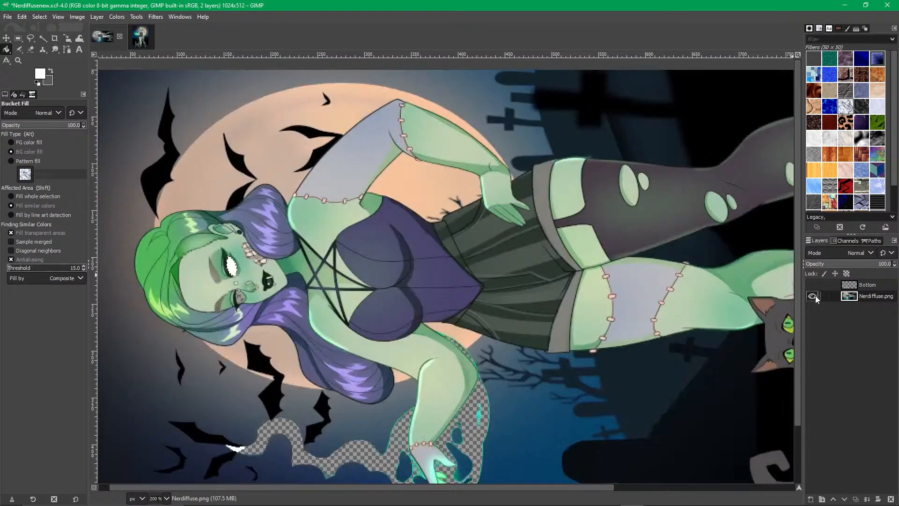
left_click(813, 296)
left_click(813, 296)
left_click(860, 285)
left_click(812, 285)
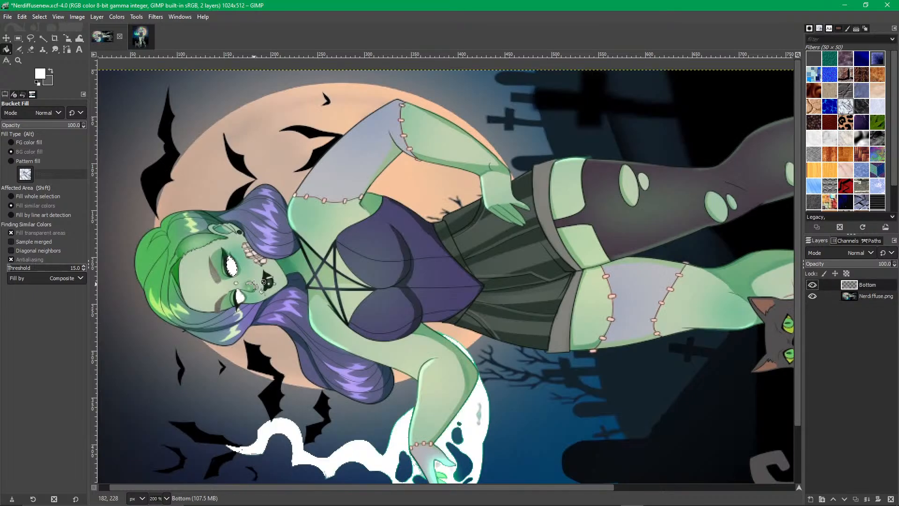
Hide Nerdiffuse.png and fill the selected upper eye area with white on the Bottom layer, including its unfilled and semi-transparent pixels.
left_click(813, 296)
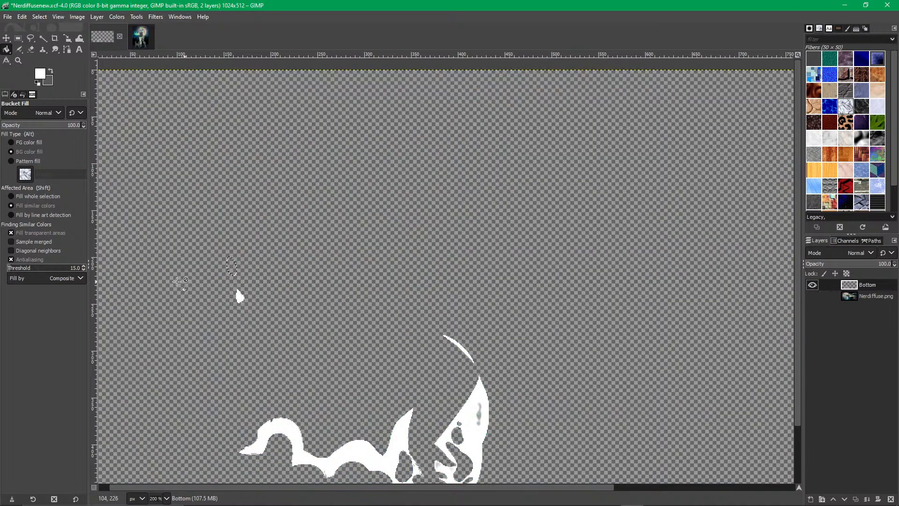
scroll(251, 282, "up", 4)
left_click_drag(251, 281, 374, 324)
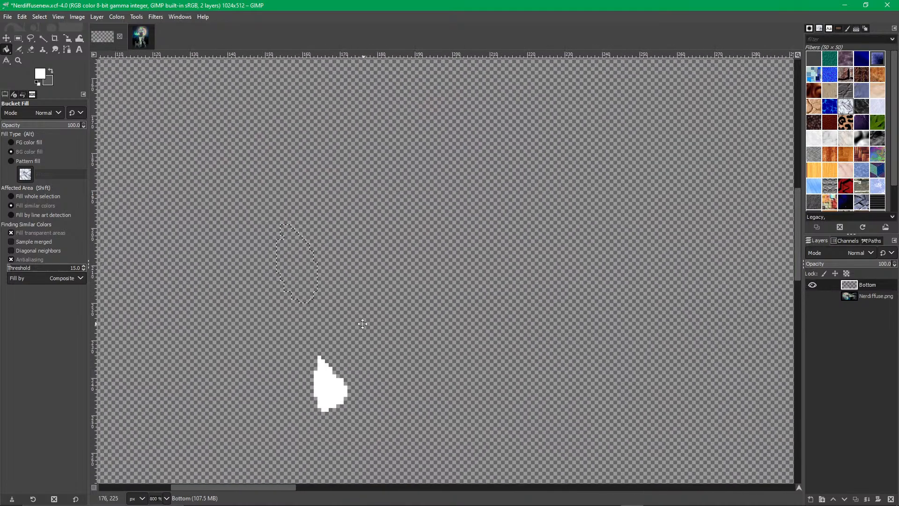
left_click(287, 268)
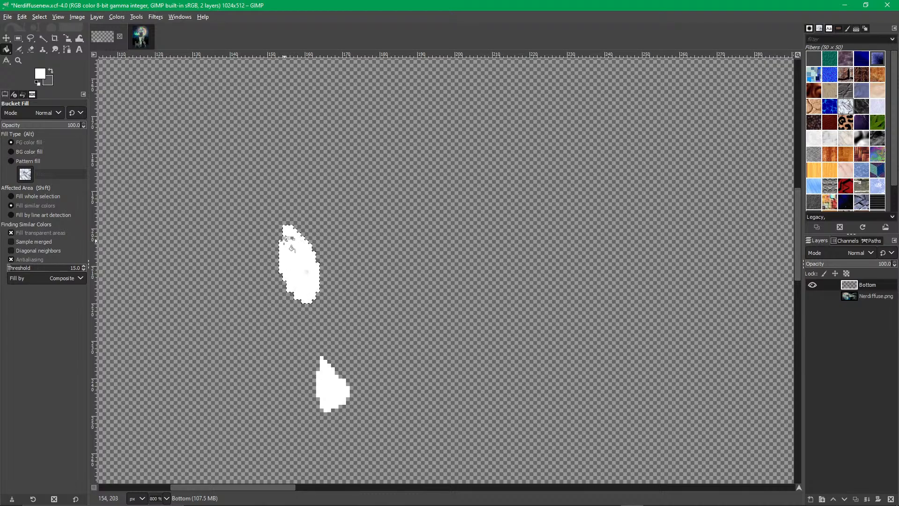
scroll(291, 247, "up", 5)
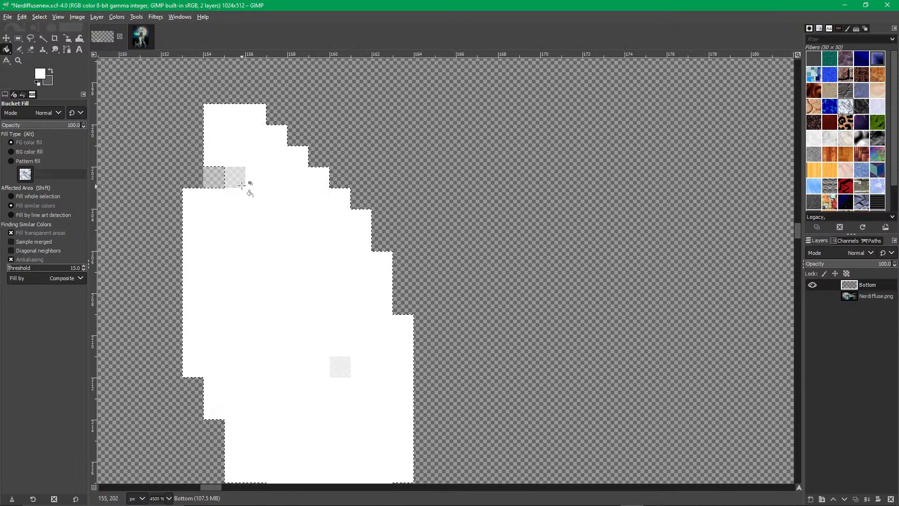
left_click(214, 176)
left_click(211, 181)
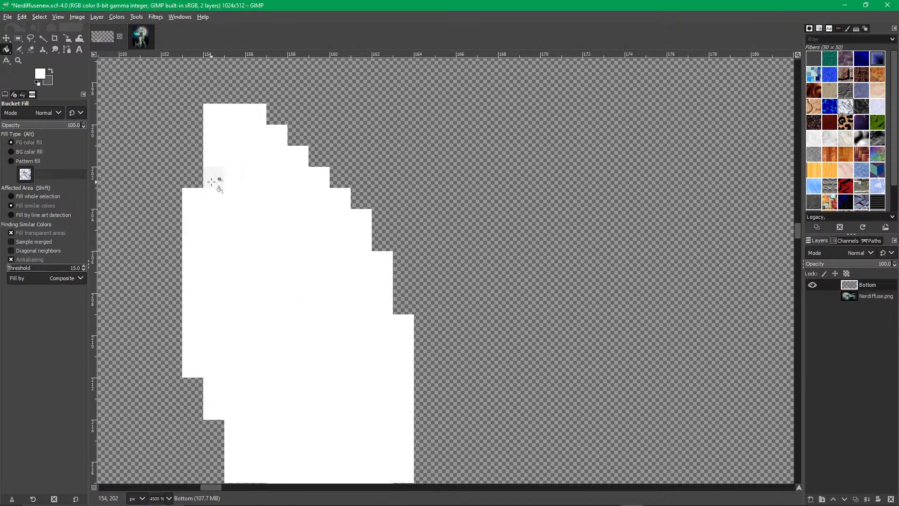
scroll(285, 255, "down", 2)
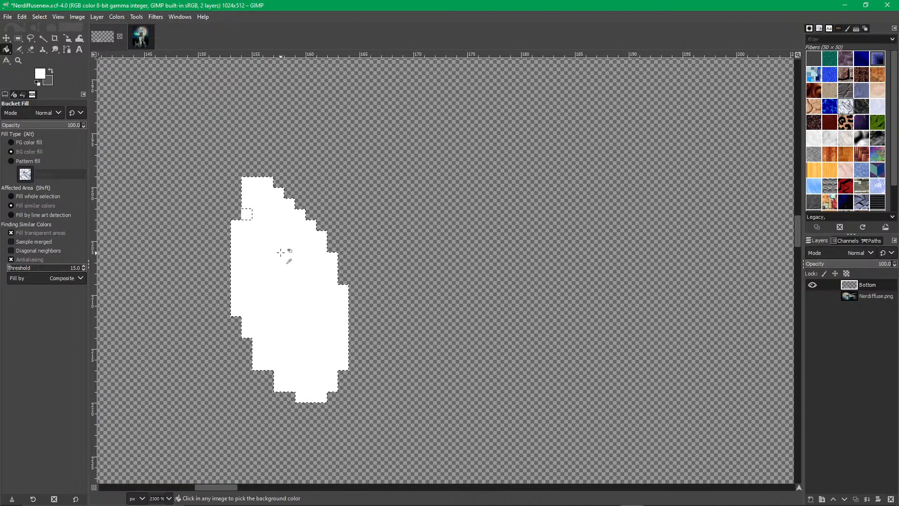
left_click(246, 215)
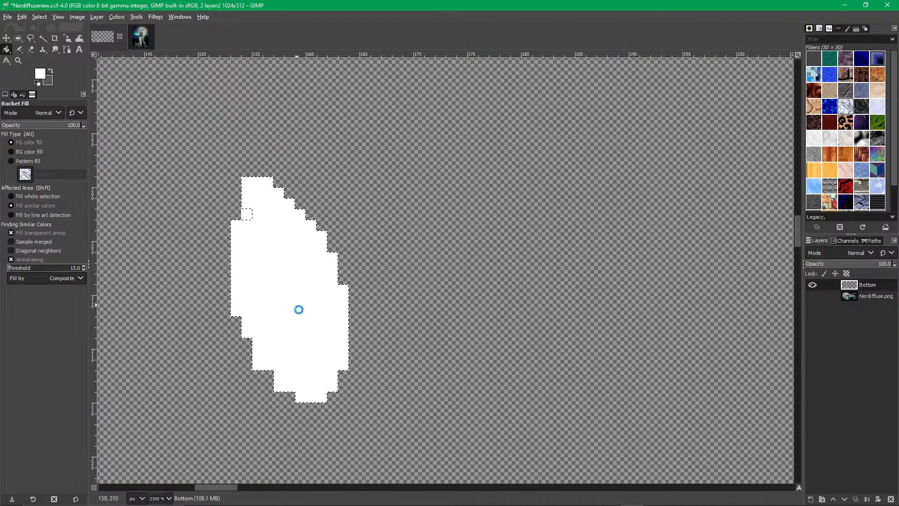
Delete the Nerdiffuse.png layer, keeping only the Bottom layer with the white smoke and eye silhouettes.
scroll(281, 257, "down", 8)
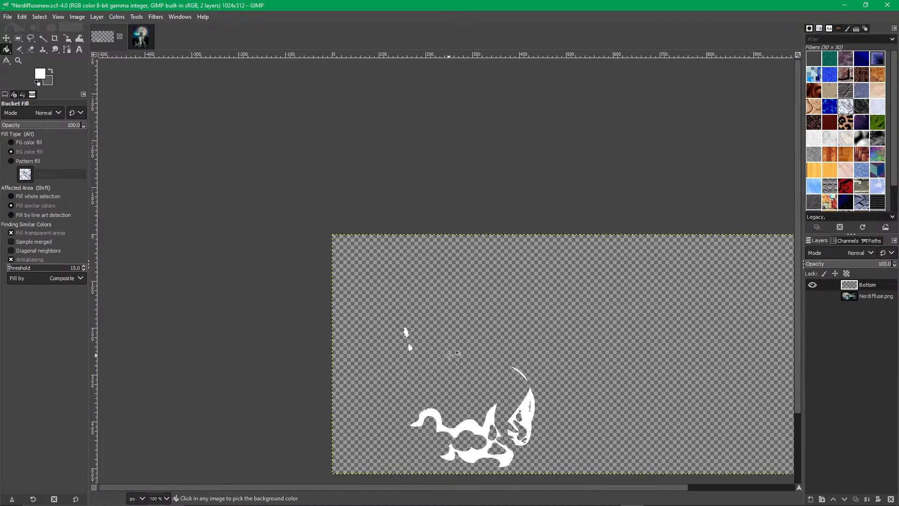
mouse_move(504, 379)
left_mouse_down()
mouse_move(451, 303)
mouse_move(385, 259)
left_mouse_up()
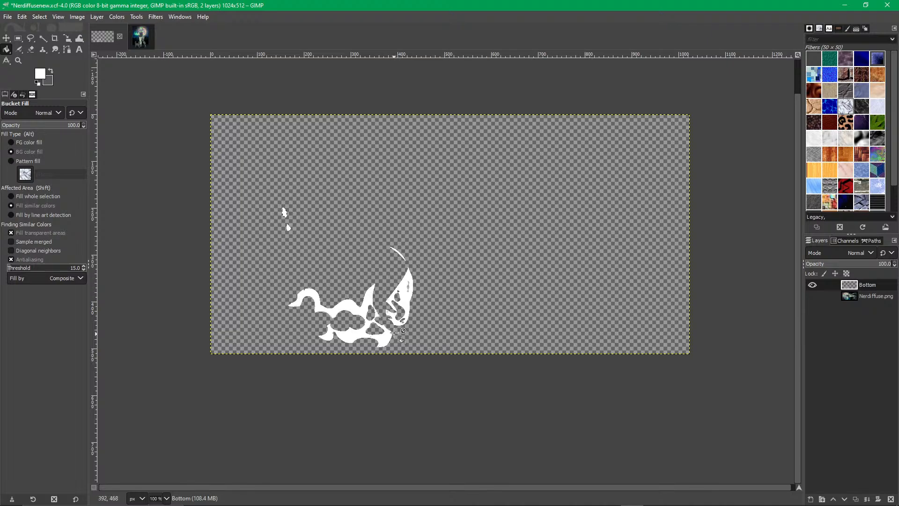
scroll(436, 330, "up", 6)
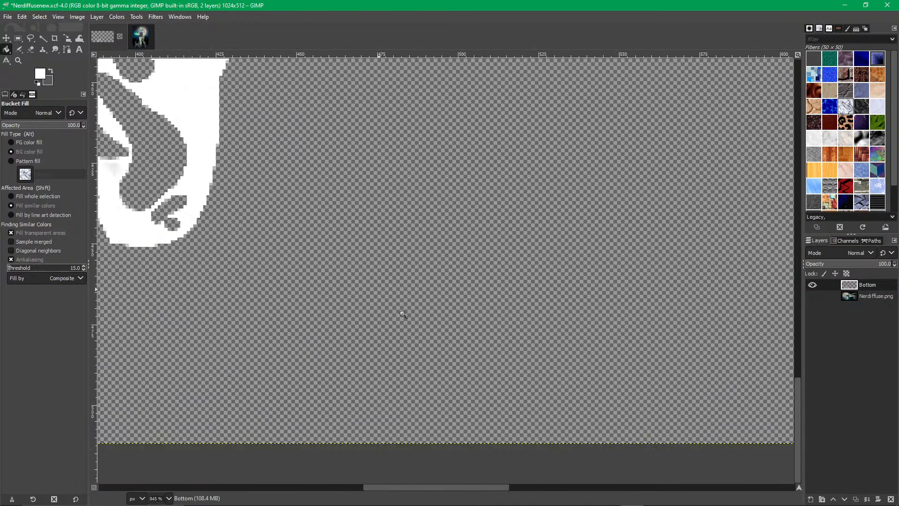
scroll(403, 314, "down", 6)
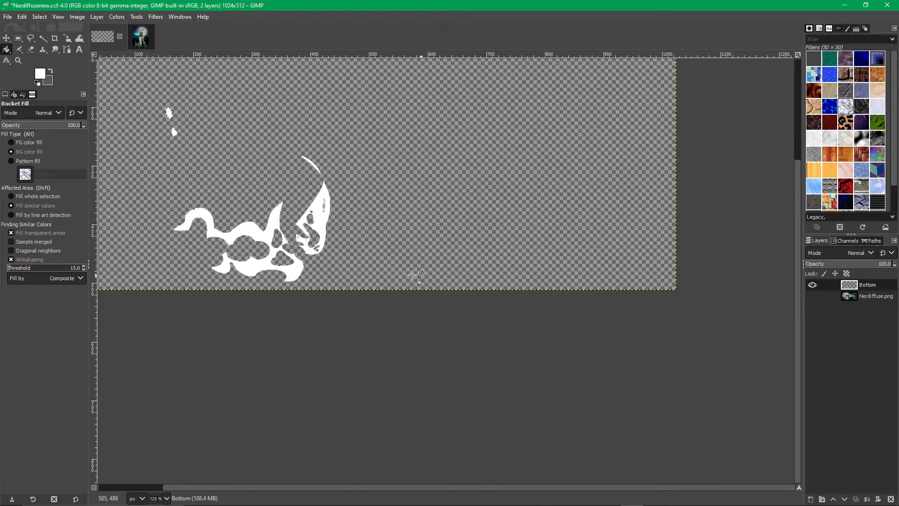
scroll(364, 244, "up", 3)
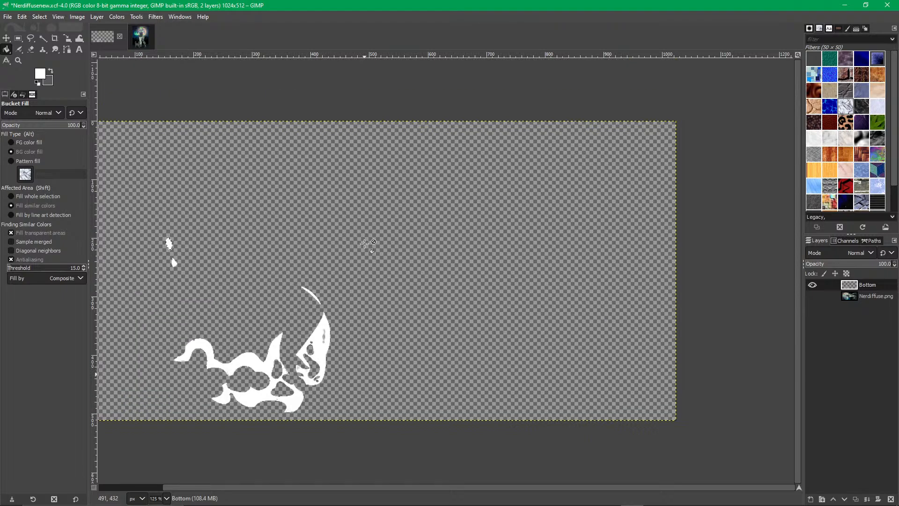
scroll(365, 244, "down", 2)
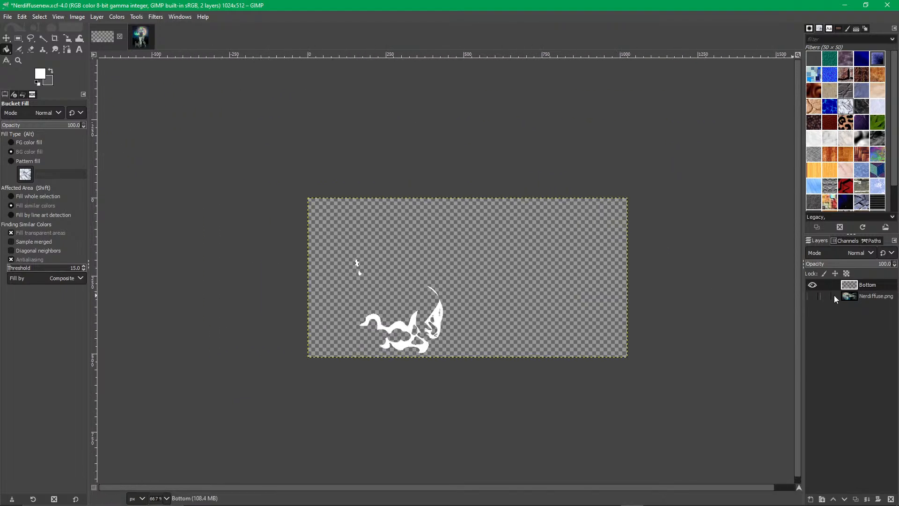
left_click(861, 299)
left_click(813, 296)
left_click(813, 297)
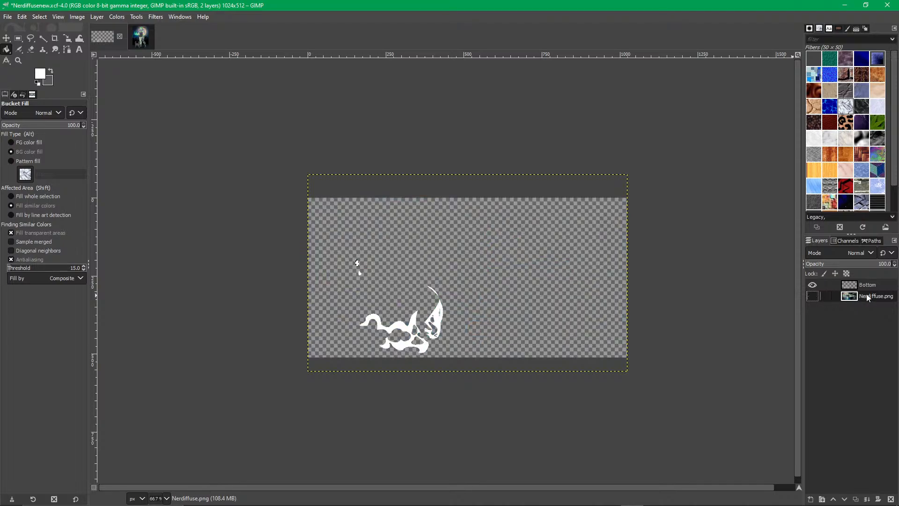
left_click(892, 499)
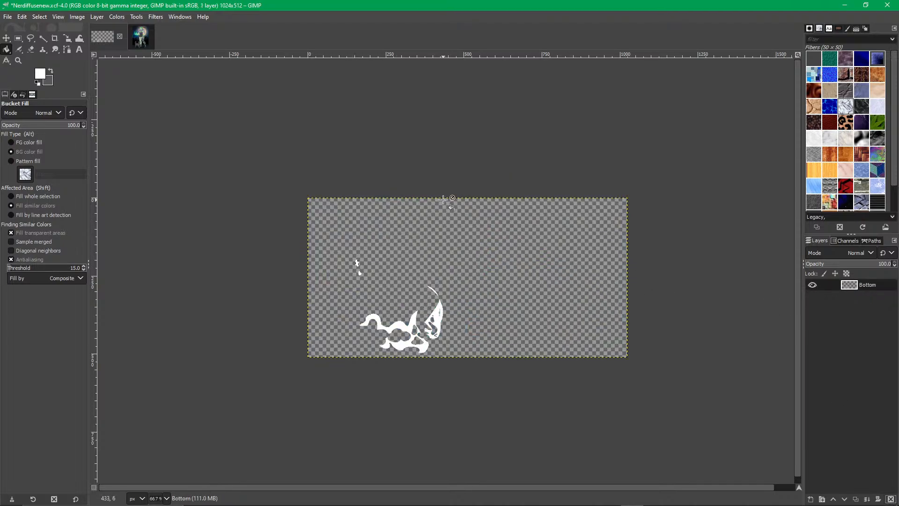
Save the image as a new GIMP project named Nerdemission.xcf in the Documents folder.
key("r")
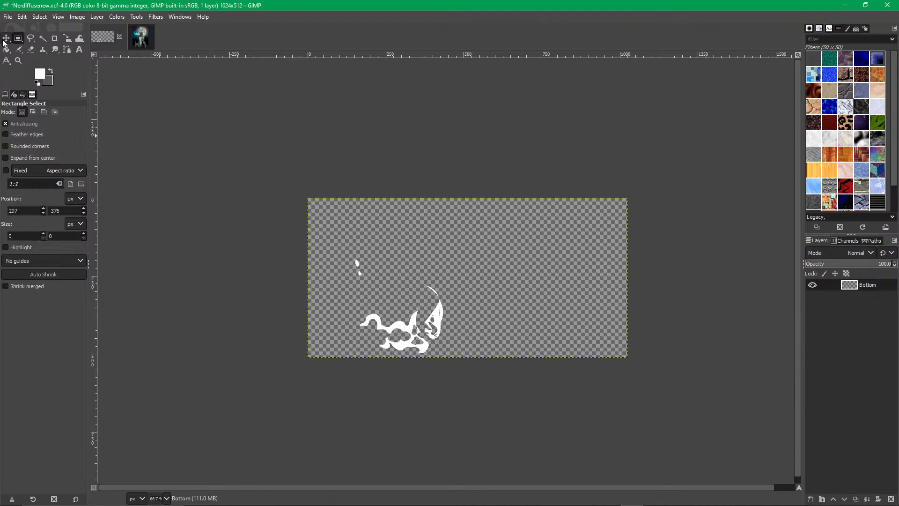
left_click(7, 16)
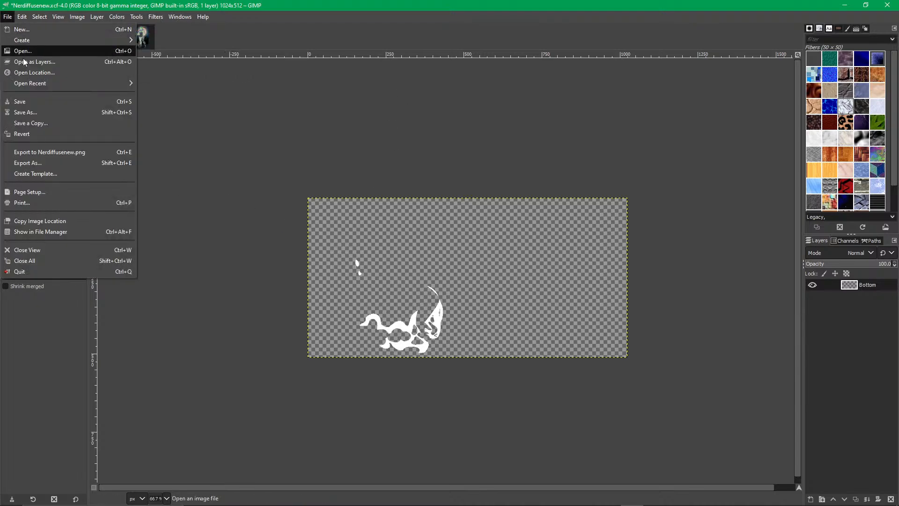
left_click(39, 112)
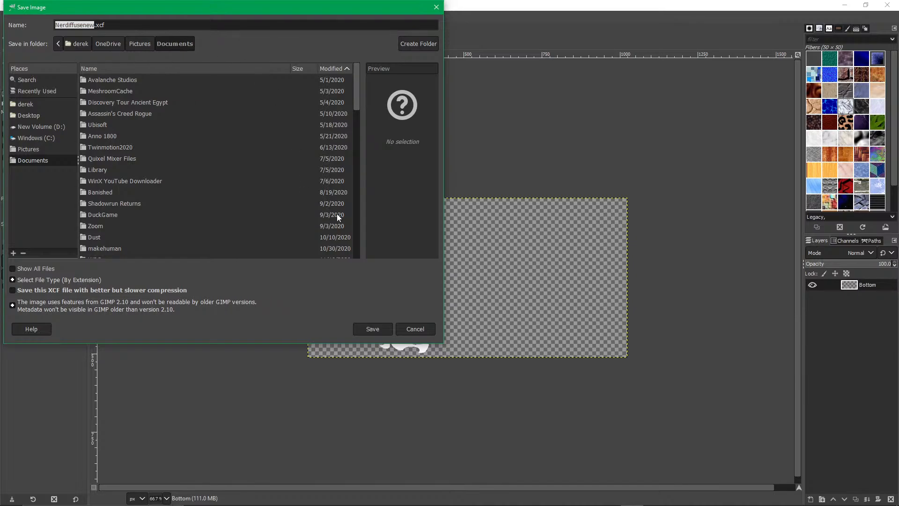
key("Home")
key("Delete")
key("Delete")
key("Delete")
key("Delete")
key("Delete")
key("Delete")
key("Delete")
key("Delete")
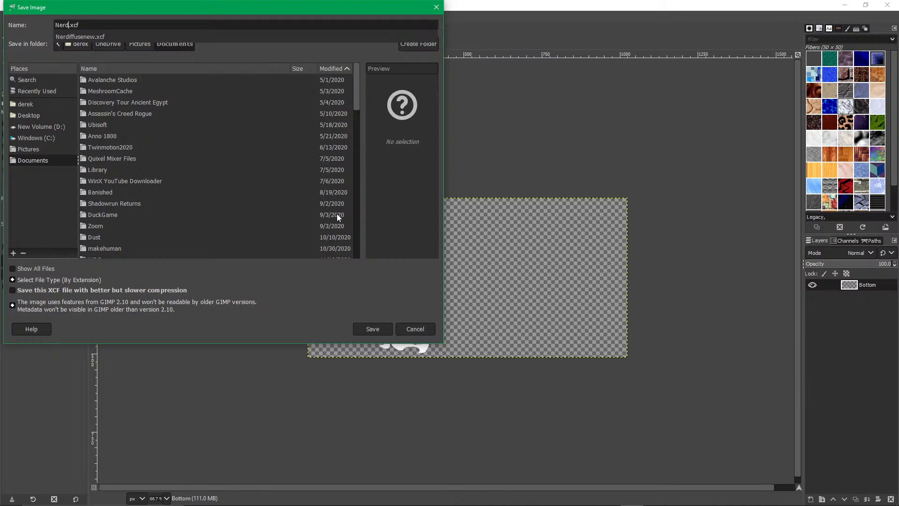
type("ek")
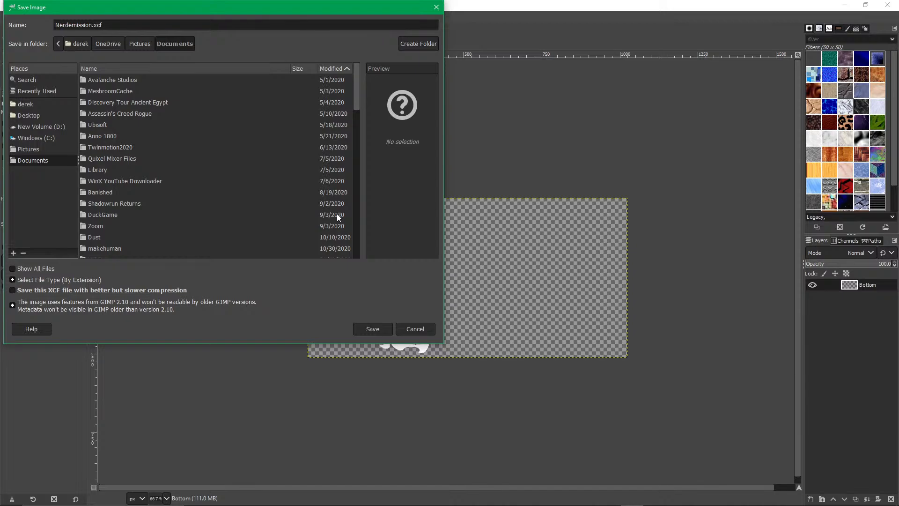
key("Return")
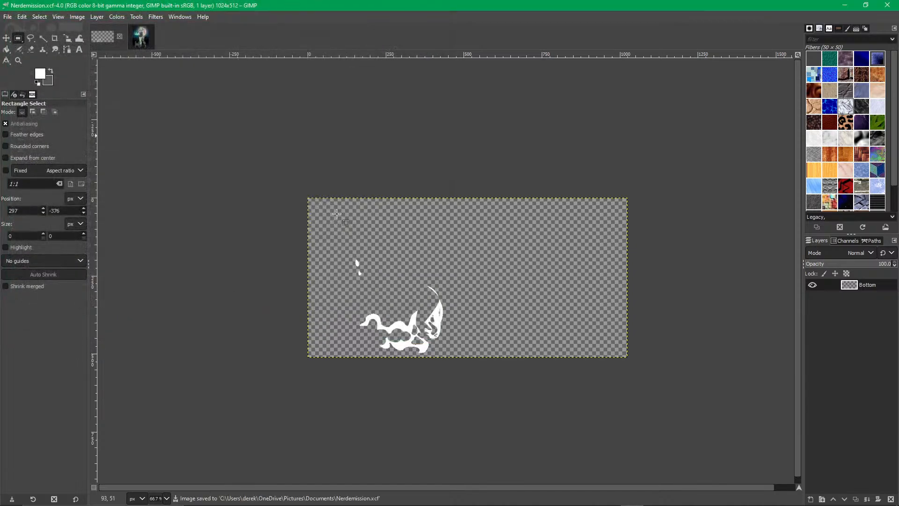
Export the white silhouettes as Nerde.png in the rust folder with the default PNG options.
left_click(8, 17)
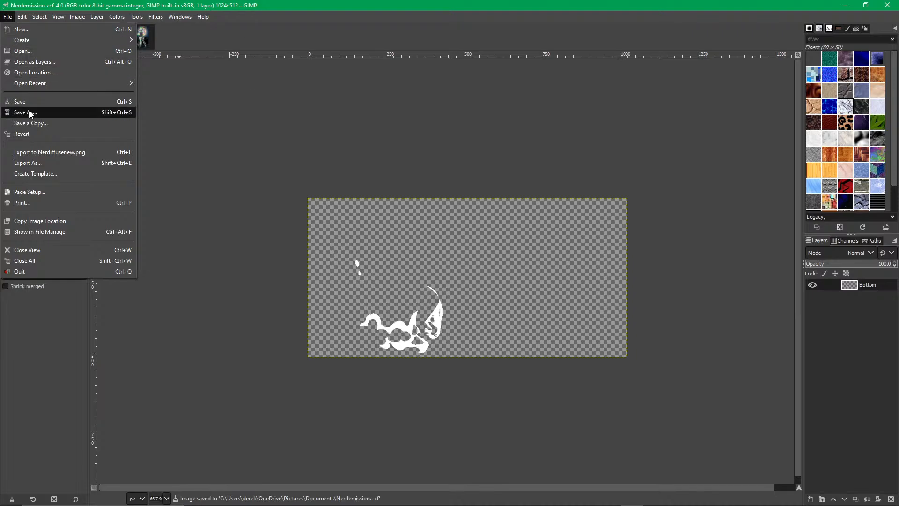
left_click(35, 165)
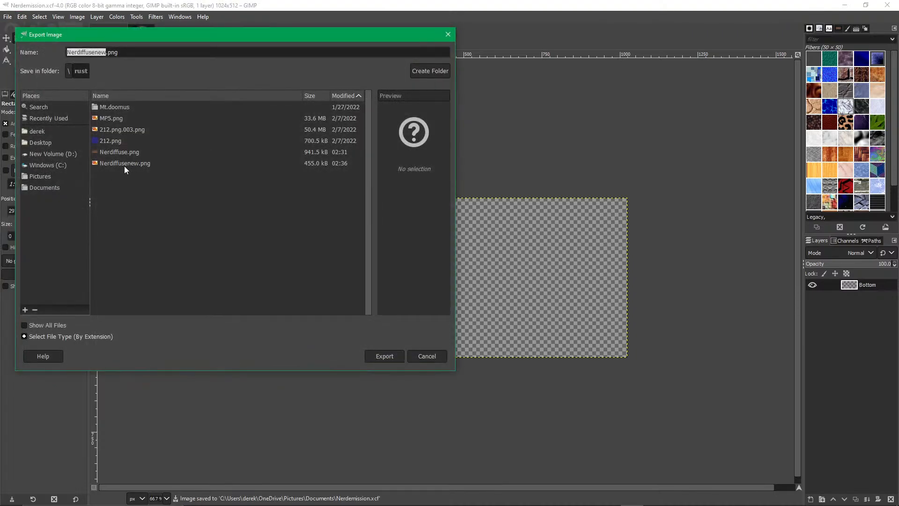
left_click(106, 164)
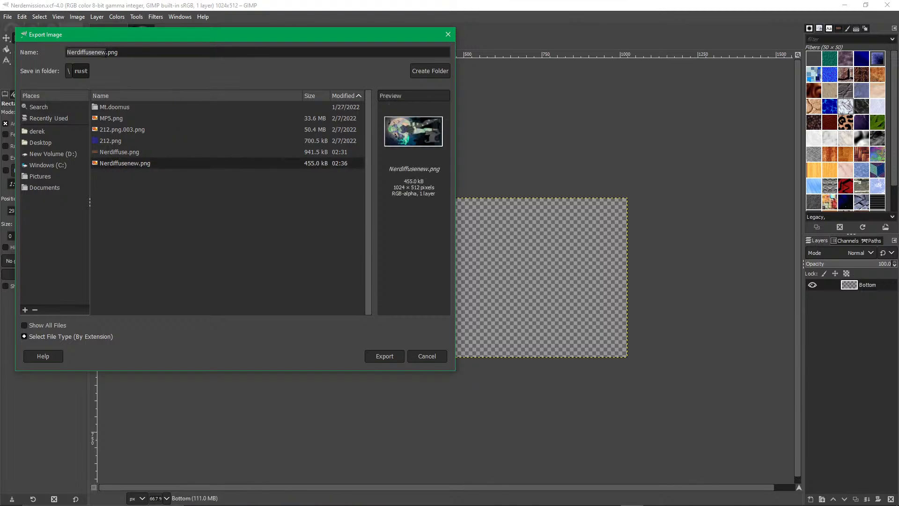
left_click(107, 52)
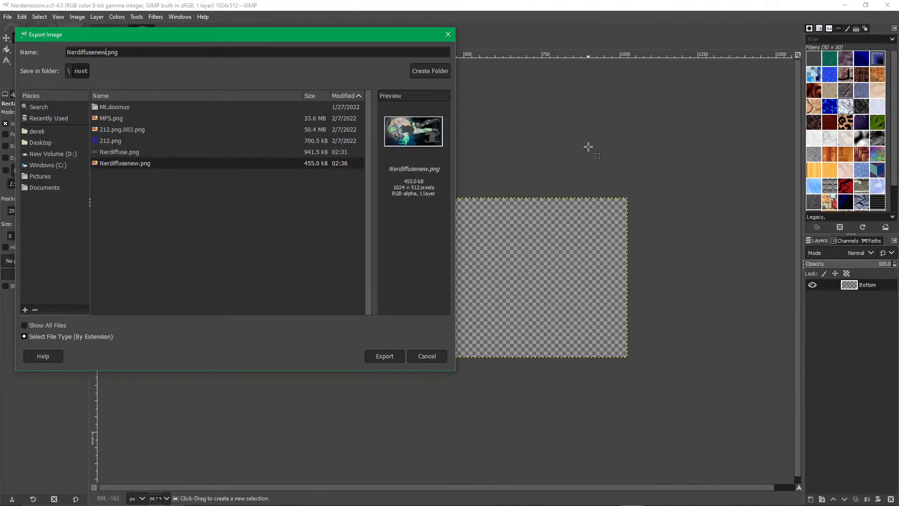
key("BackSpace")
key("BackSpace")
key("BackSpace")
key("BackSpace")
key("BackSpace")
key("BackSpace")
key("BackSpace")
key("BackSpace")
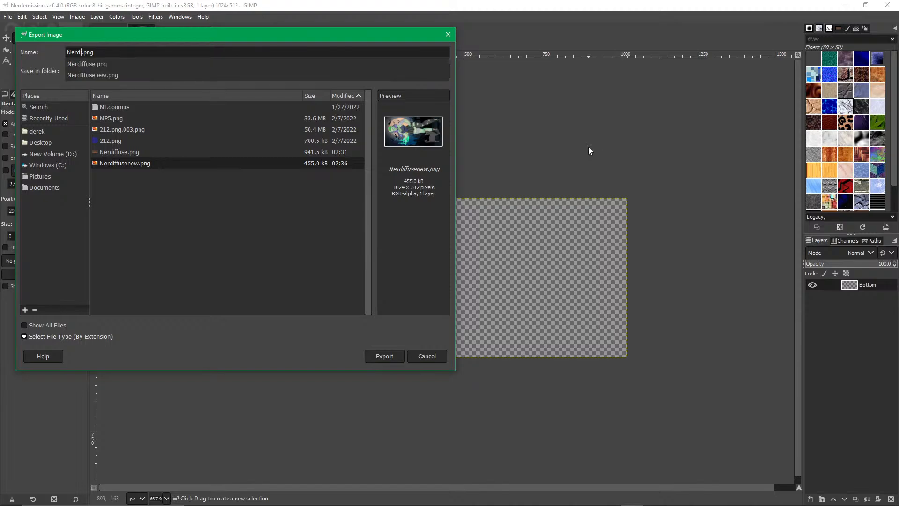
key("BackSpace")
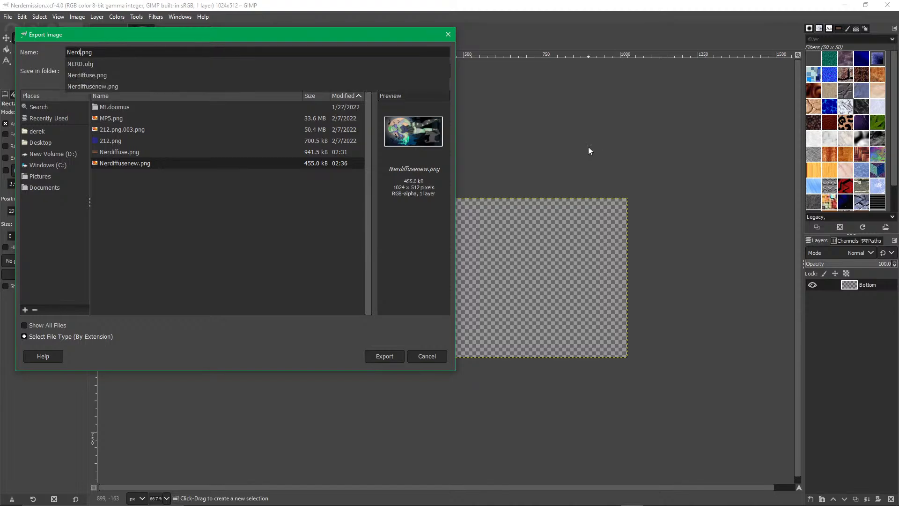
type("e")
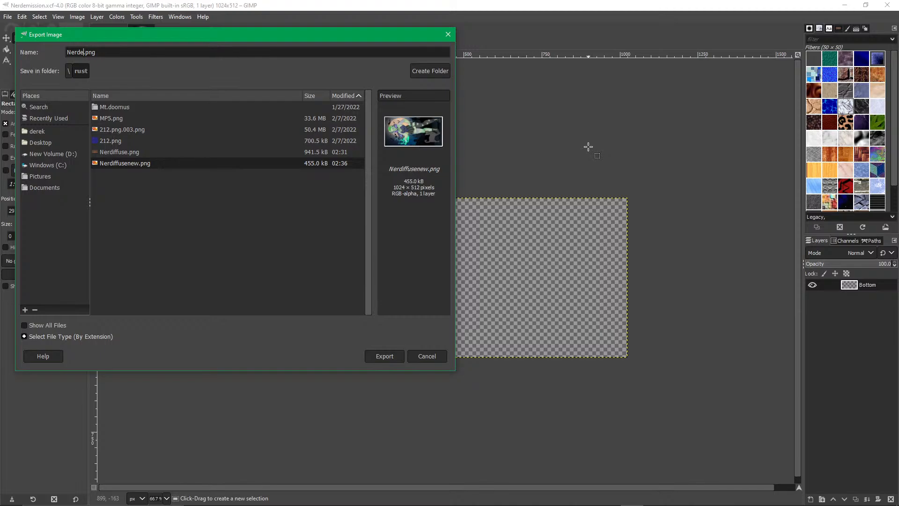
left_click(381, 358)
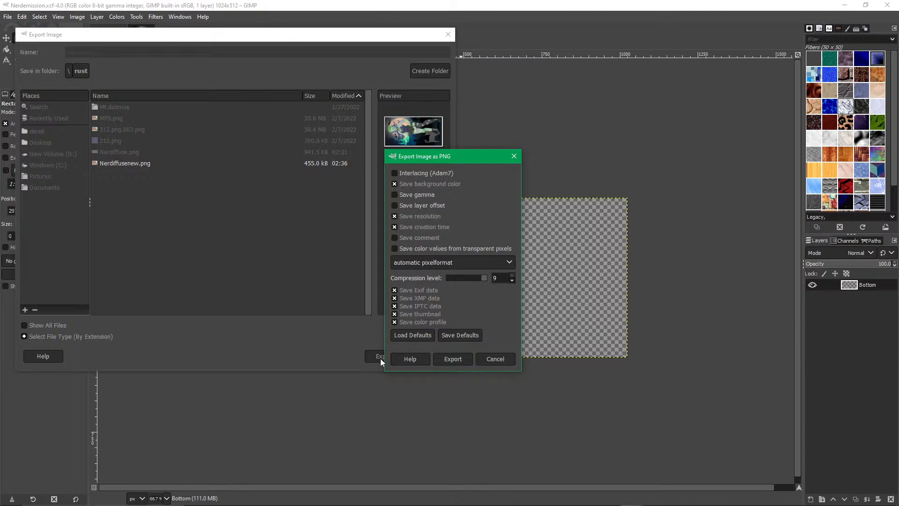
left_click(451, 358)
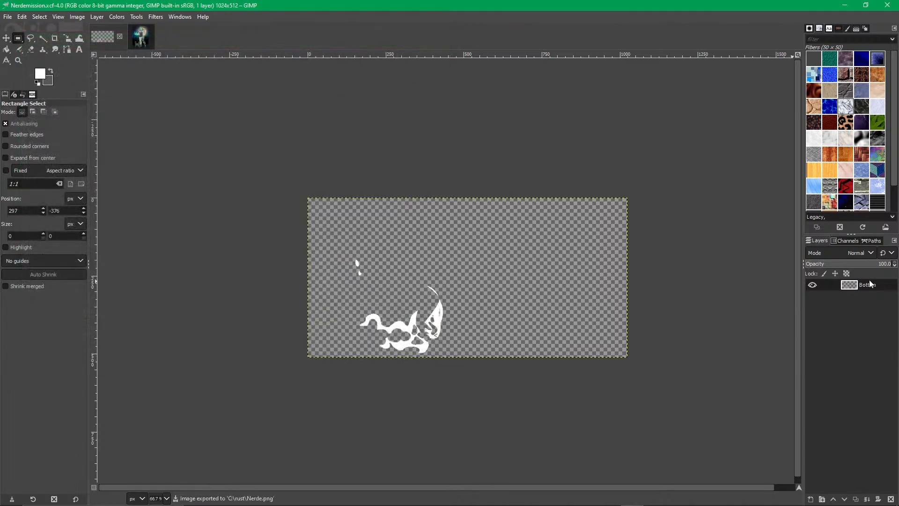
Add a 1024 × 512 px transparent layer beneath the Bottom layer, and hide Bottom.
left_click(811, 499)
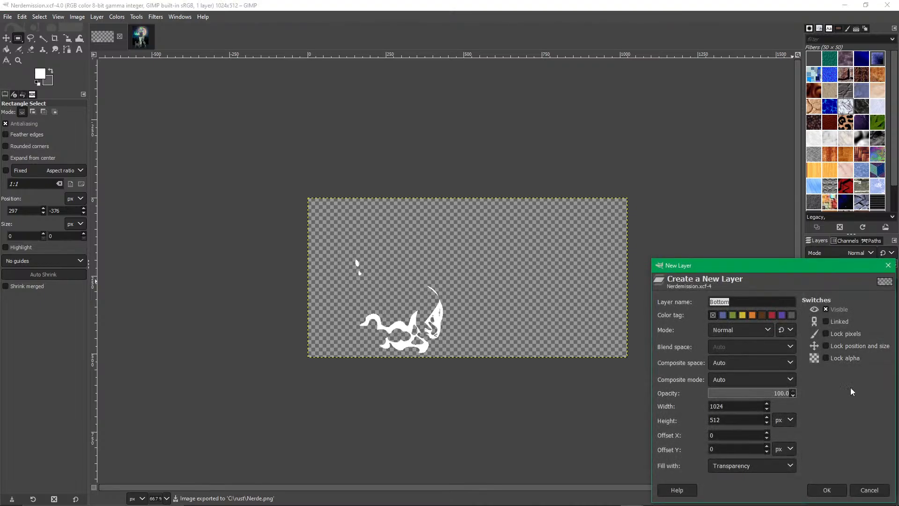
left_click(827, 489)
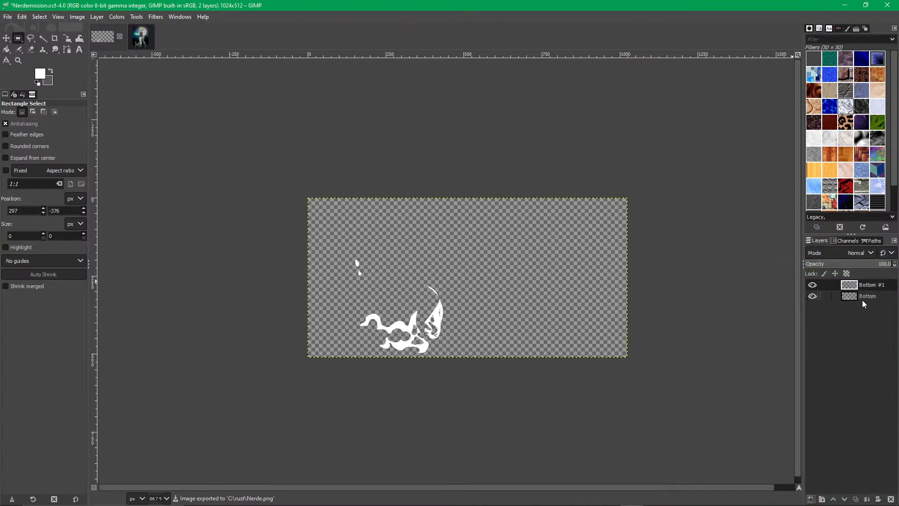
left_click(847, 297)
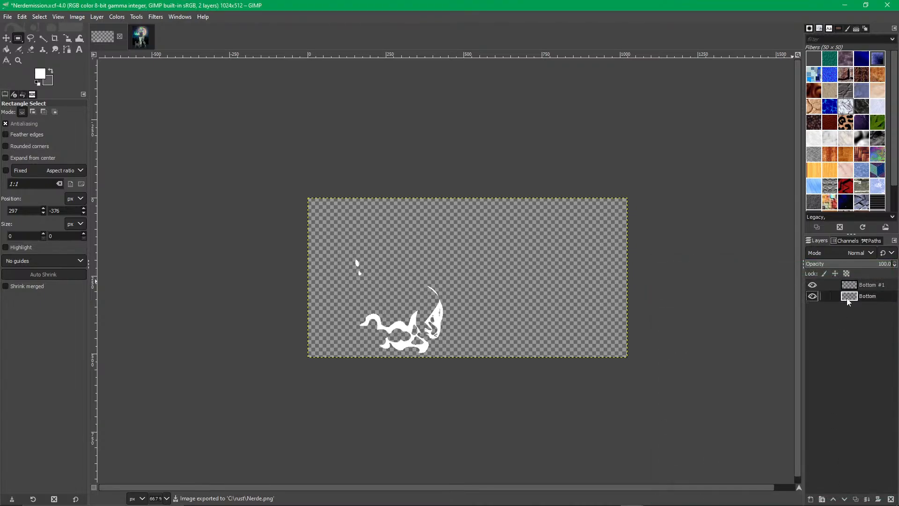
left_click(813, 296)
left_click(813, 296)
left_click(813, 296)
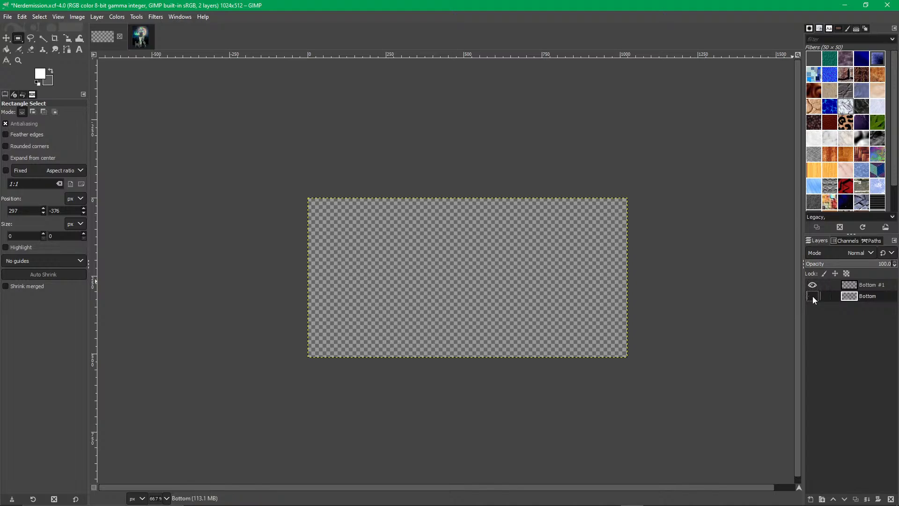
left_click(812, 296)
left_click_drag(852, 298, 853, 284)
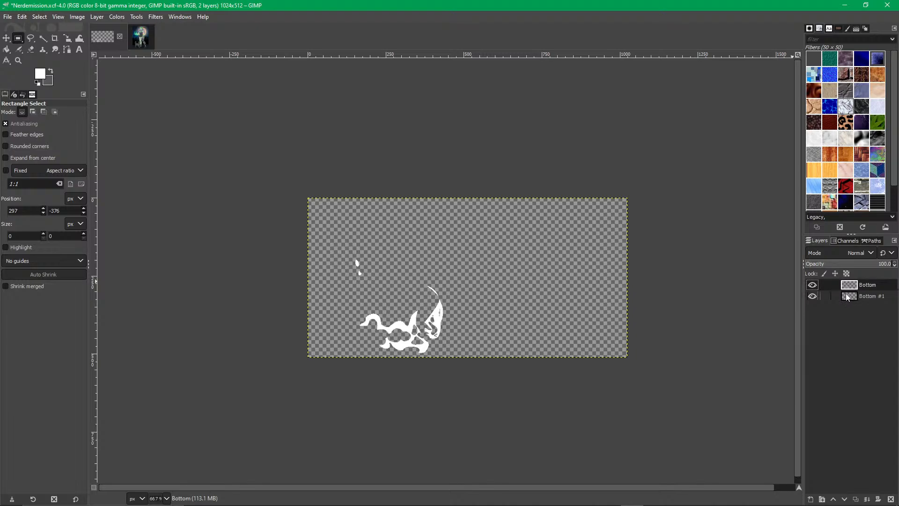
left_click(812, 285)
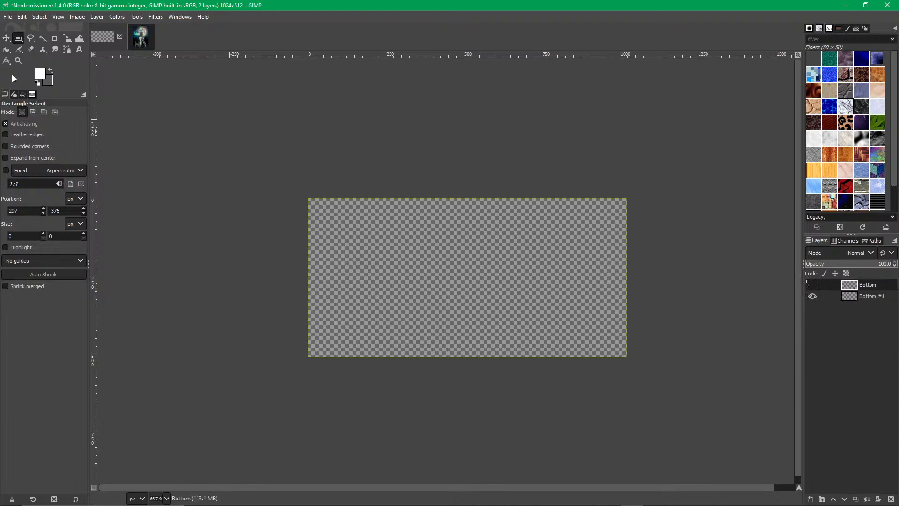
Choose Bucket Fill and set the foreground color to black (000000).
left_click(7, 49)
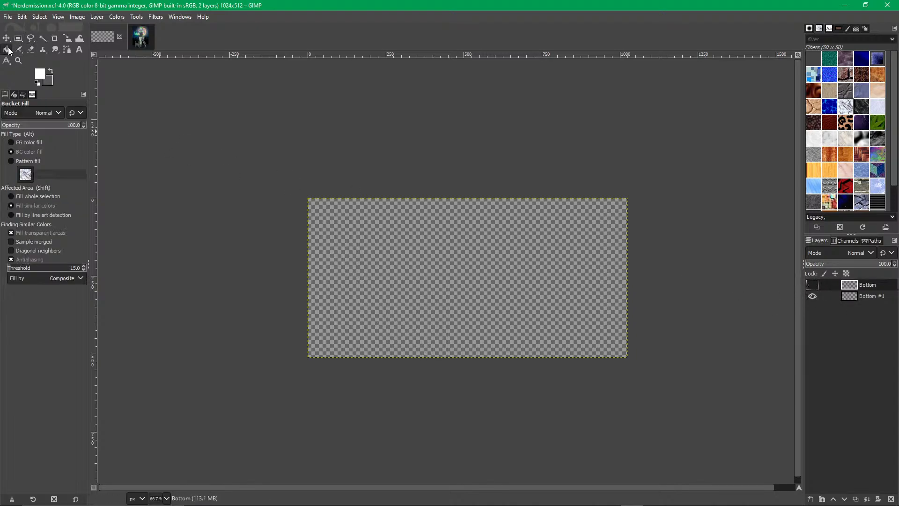
left_click(40, 76)
left_click_drag(55, 268, 1, 358)
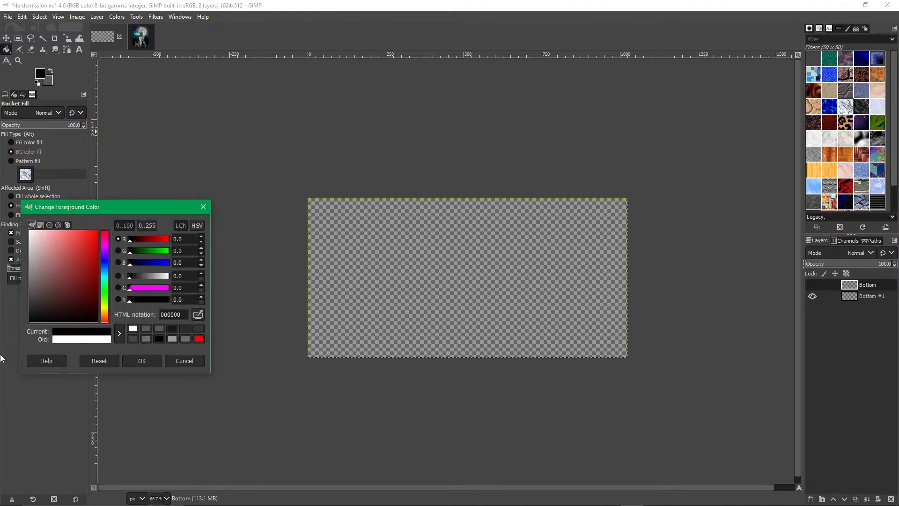
left_click(157, 361)
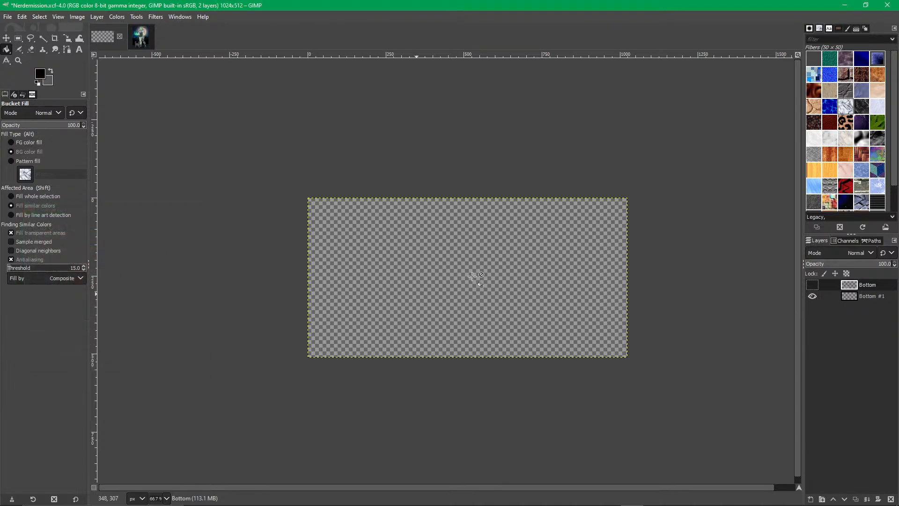
Try to fill the canvas, and select the entire image area with a rectangle extending past its edges.
left_click(519, 260)
key("r")
left_click_drag(262, 161, 702, 474)
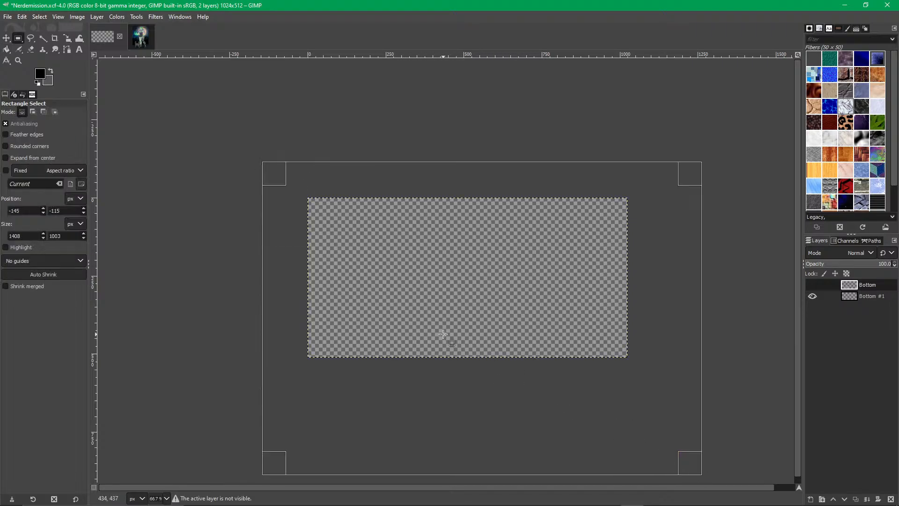
Make the new lower layer active and fill the whole selection with gray, replacing that fill with black.
left_click(7, 50)
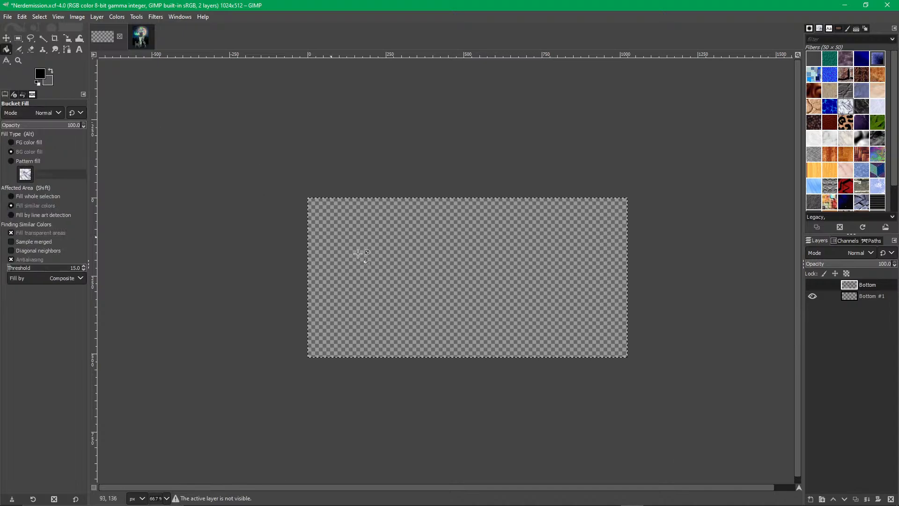
key("alt")
left_click(844, 297)
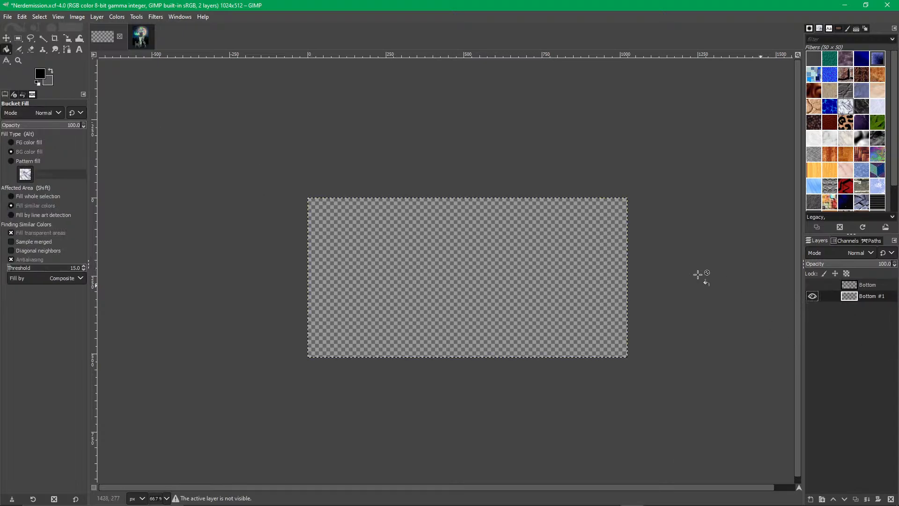
left_click(521, 267)
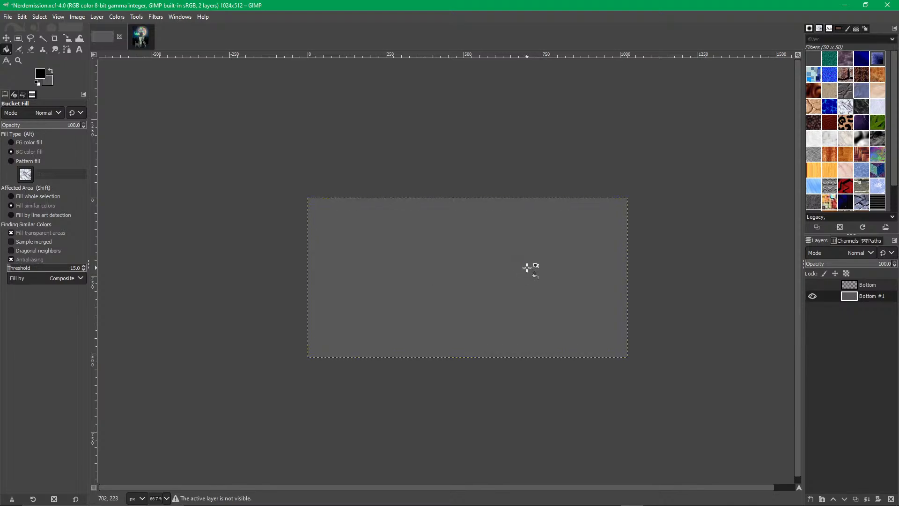
left_click(385, 242)
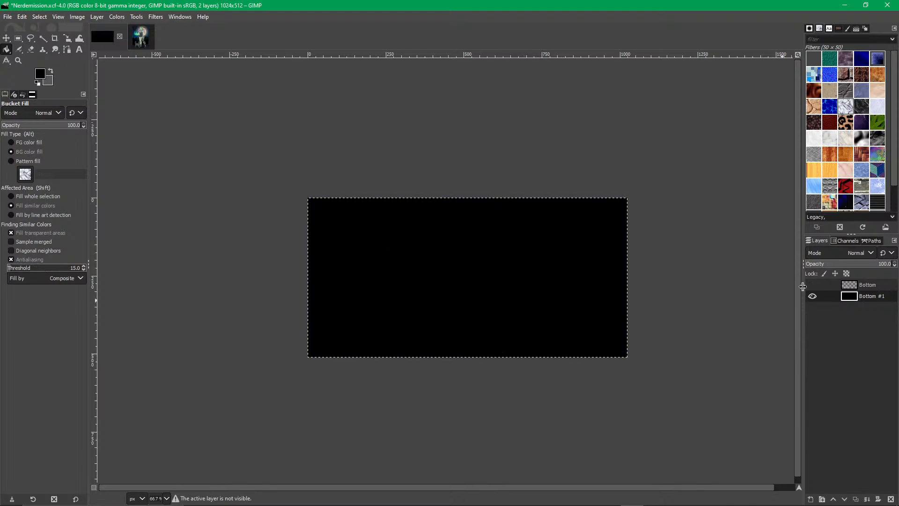
Show Bottom over the black layer and inspect the edges and interior of the white smoke silhouette up close.
left_click(813, 285)
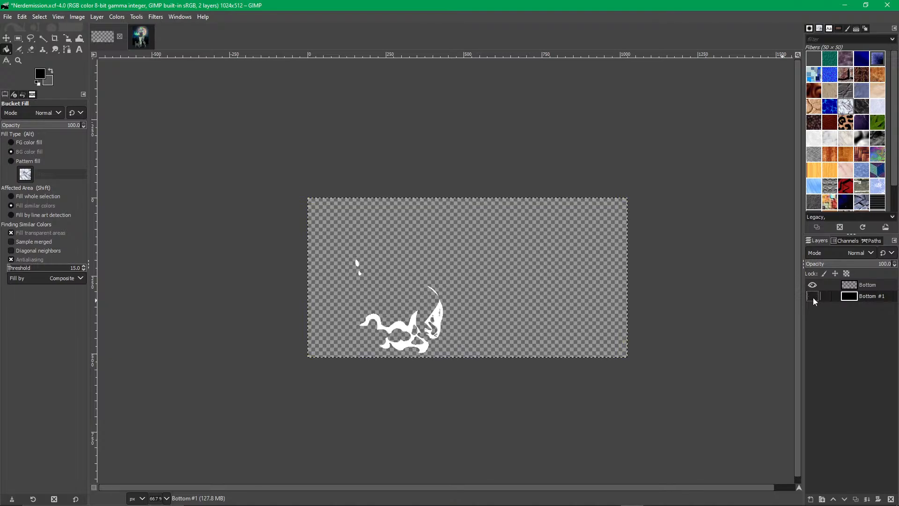
left_click(813, 295)
left_click(813, 285)
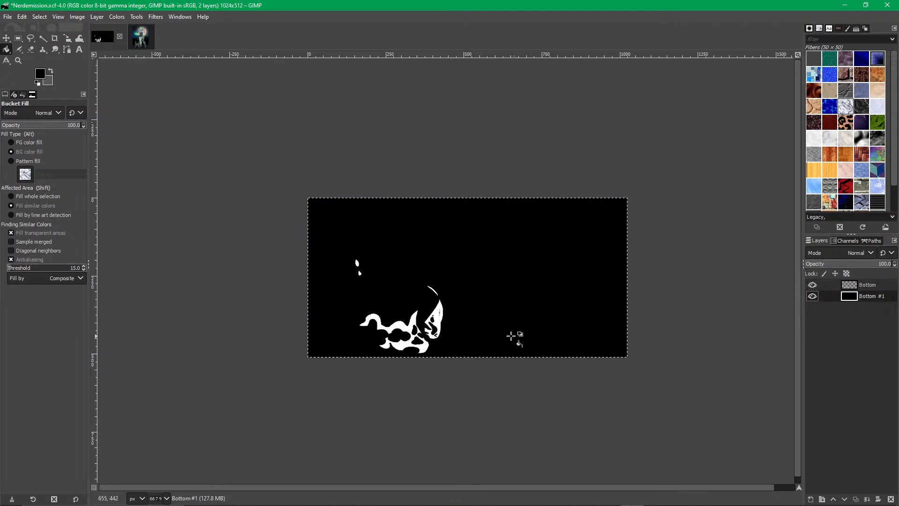
key("3")
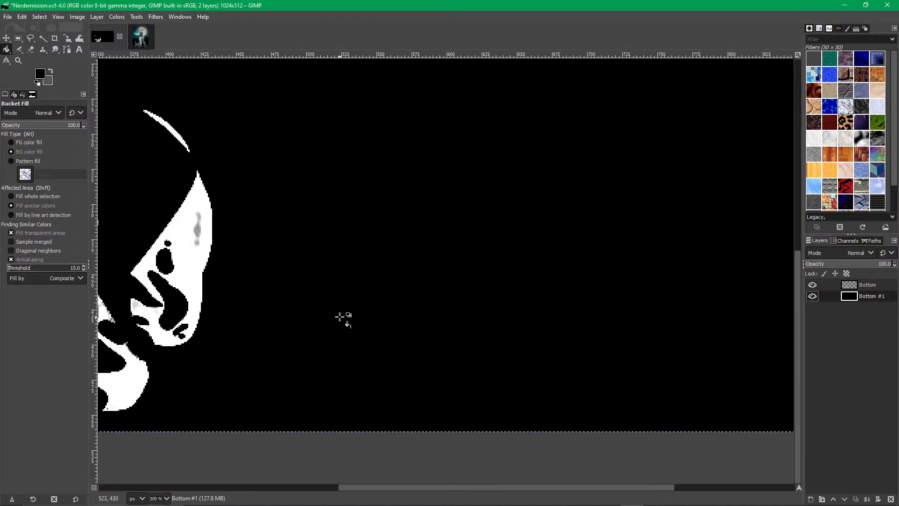
left_click_drag(341, 315, 640, 379)
Undo the layer visibility changes and both the black and gray fills on the lower layer.
key("ctrl+z")
key("ctrl+z")
key("ctrl+z")
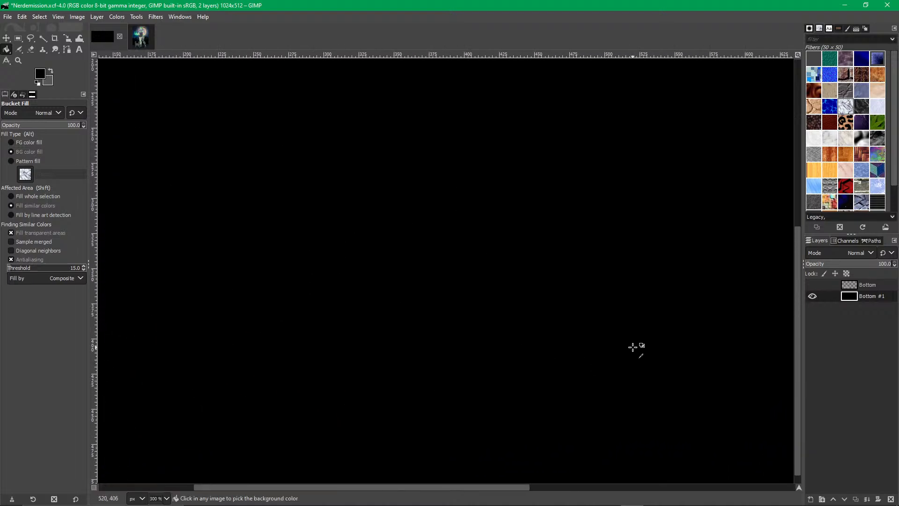
key("ctrl+z")
key("ctrl+z")
key("ctrl+z")
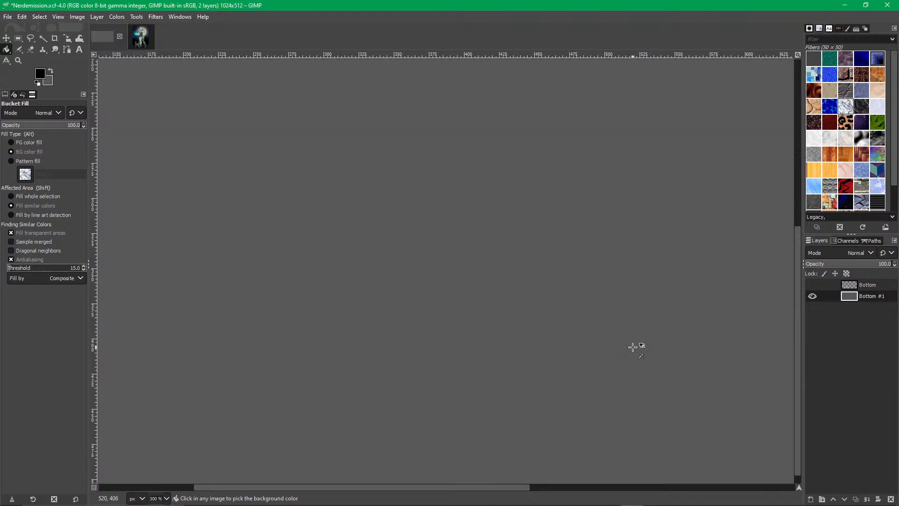
key("ctrl+z")
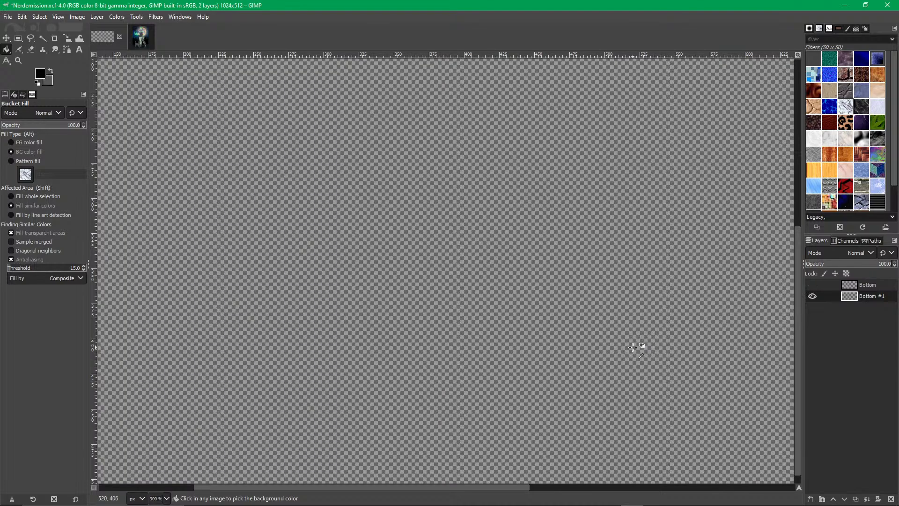
Fill the lower layer Bottom #1 with black and show the white Bottom silhouettes over it.
left_click(817, 285)
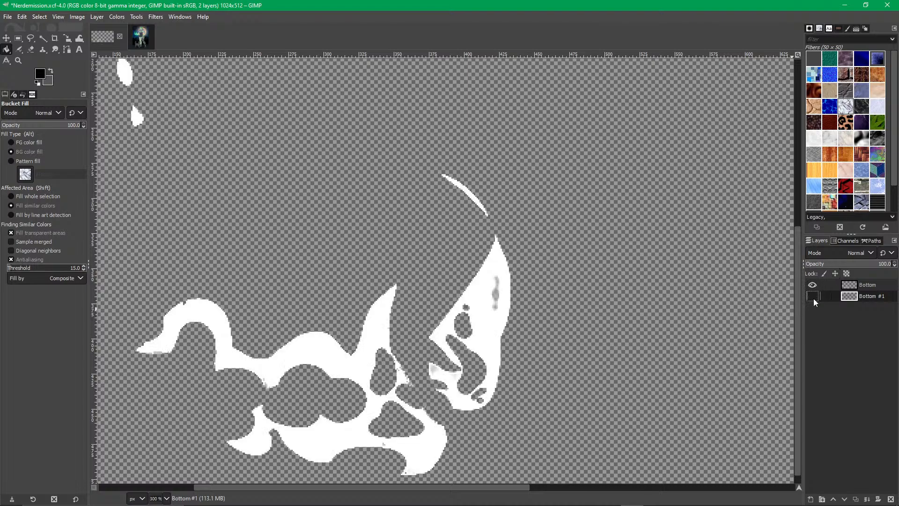
left_click(813, 285)
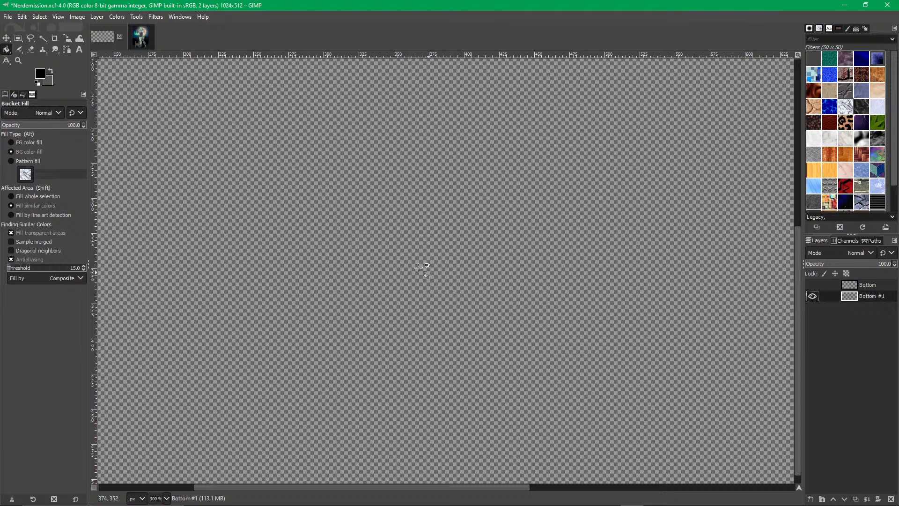
left_click(252, 200, "alt")
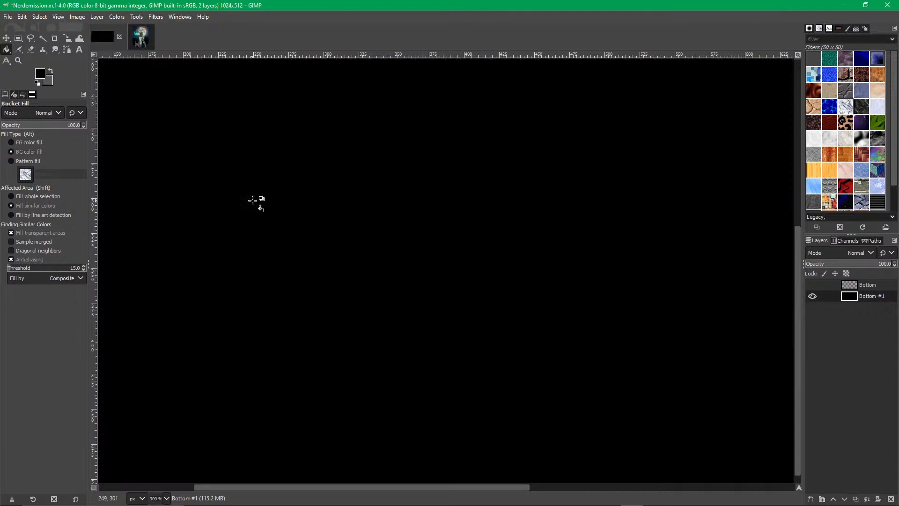
key("1")
left_click(813, 286)
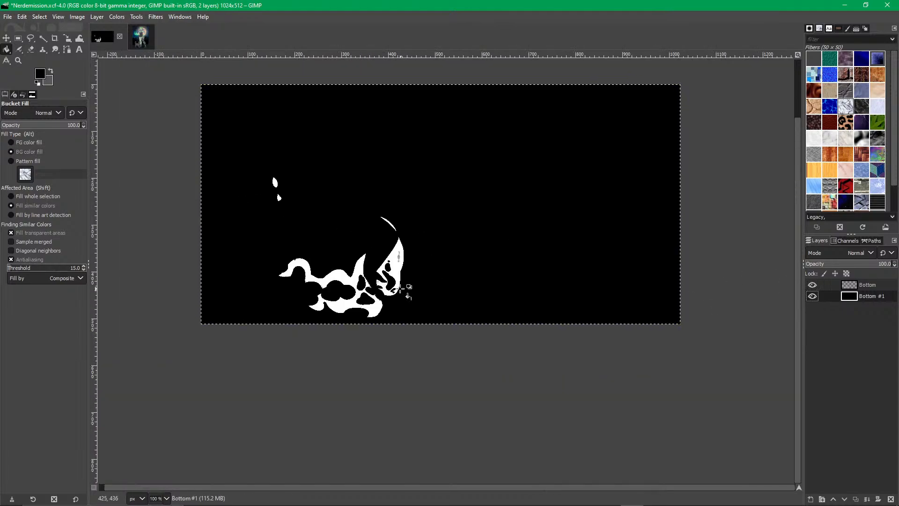
left_click_drag(392, 289, 462, 335)
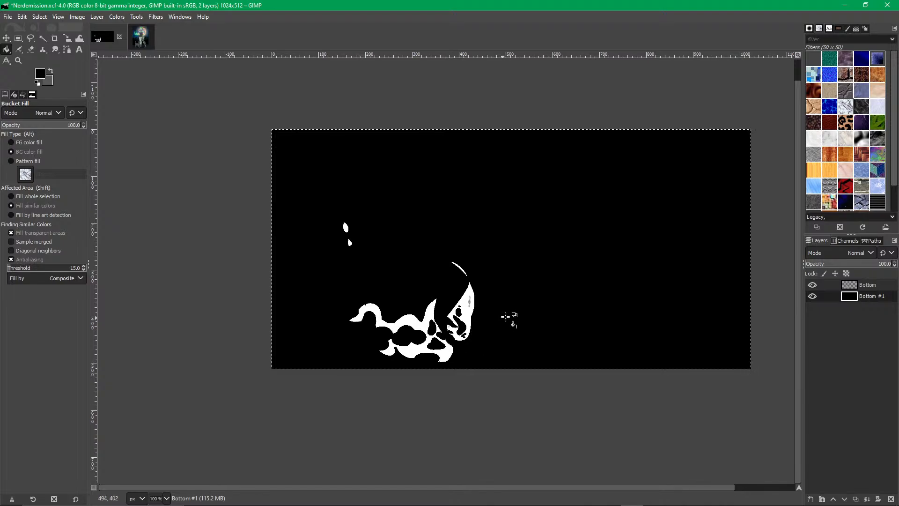
Export the image as PNG to Nerde.png in the rust folder, replacing the existing file.
left_click(9, 17)
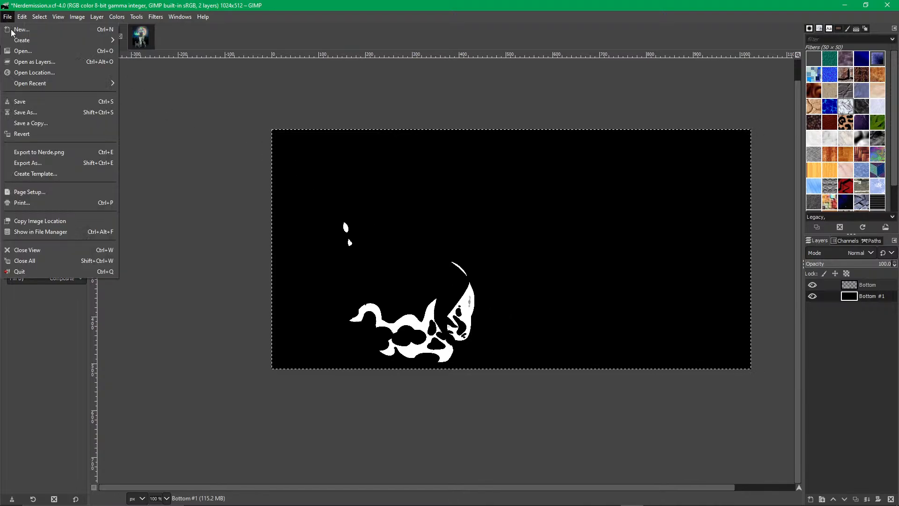
left_click(41, 164)
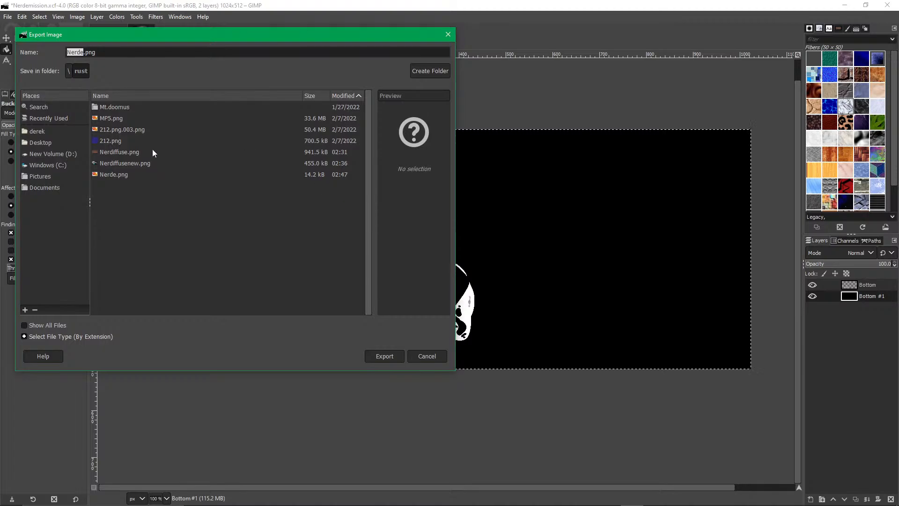
left_click(112, 174)
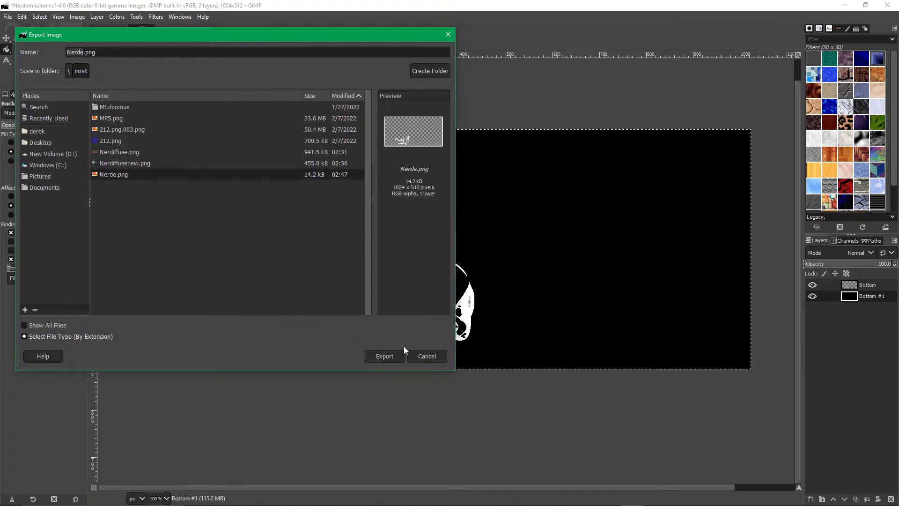
left_click(382, 357)
left_click(247, 243)
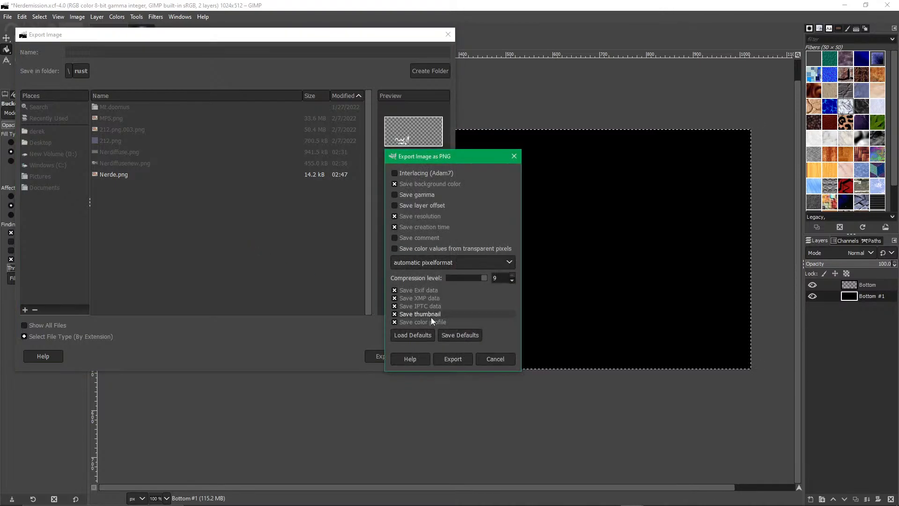
left_click(452, 359)
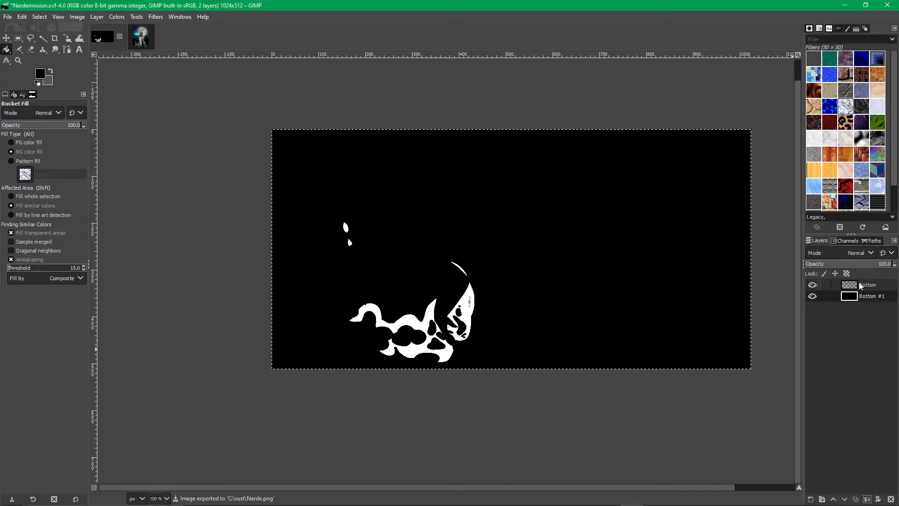
Merge the Bottom layer down into the black layer and export the result as PNG, replacing Nerde.png.
left_click(860, 287)
left_click(867, 500)
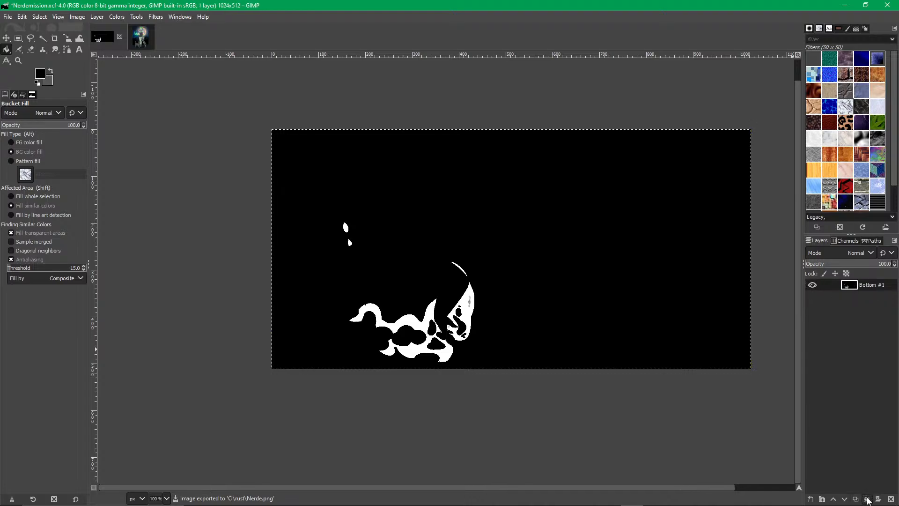
left_click(6, 17)
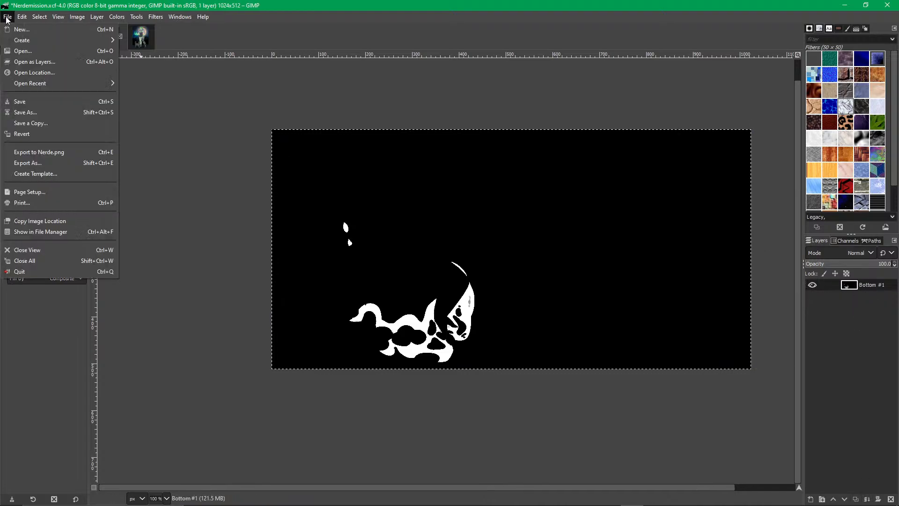
left_click(34, 164)
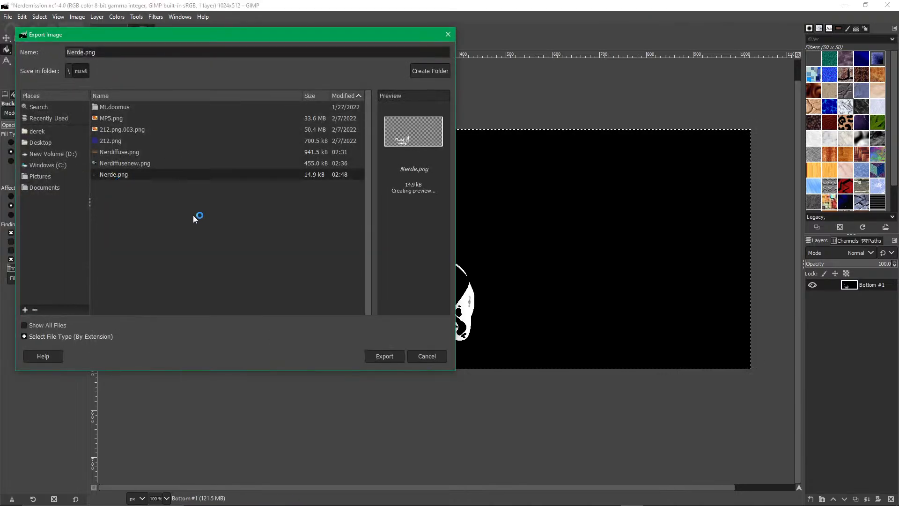
left_click(382, 355)
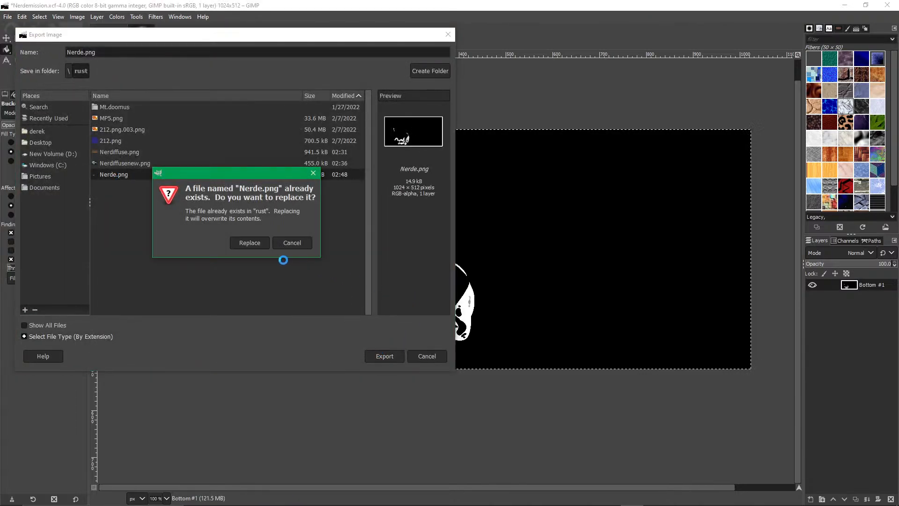
left_click(257, 246)
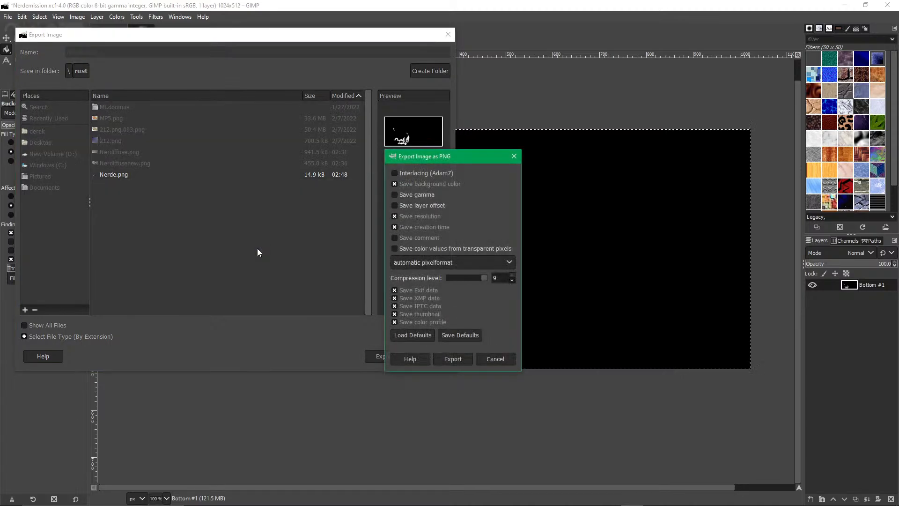
left_click(468, 357)
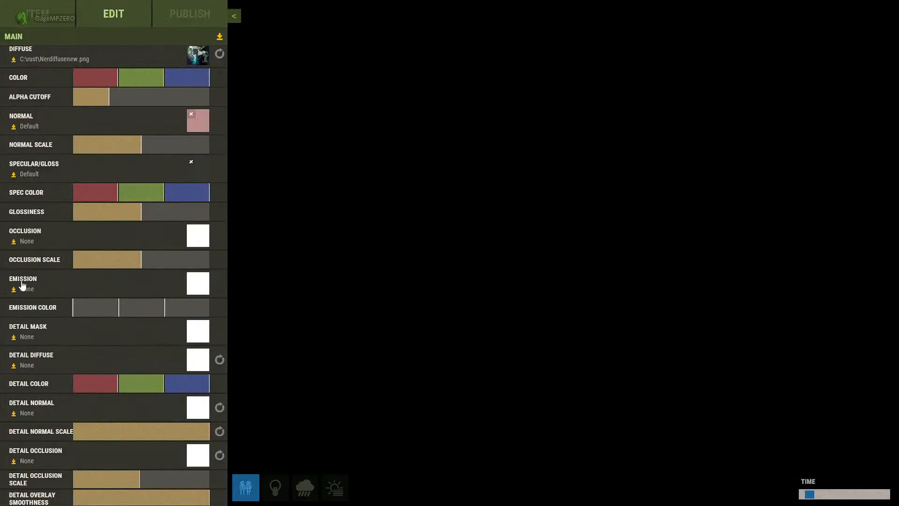
In the Rust workshop item editor, load Nerde.png from C:\rust as the Emission texture.
left_click(197, 287)
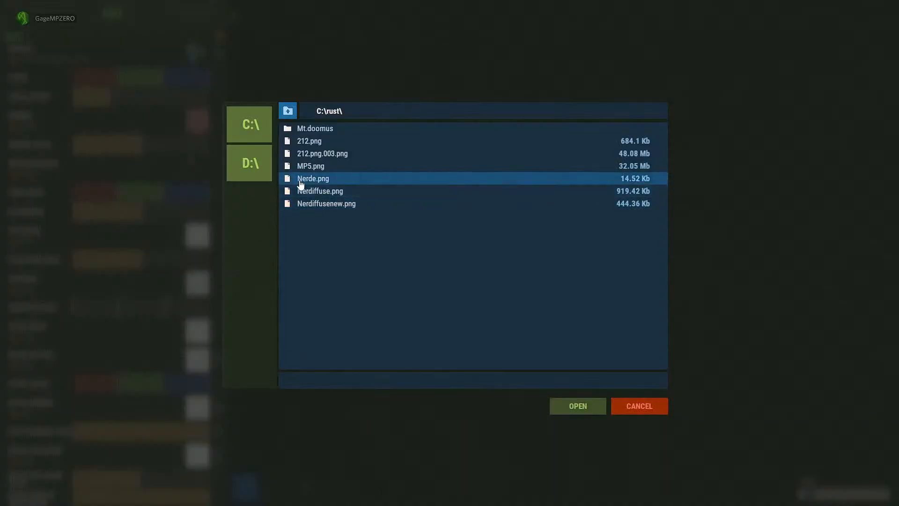
left_click(304, 182)
left_click(574, 406)
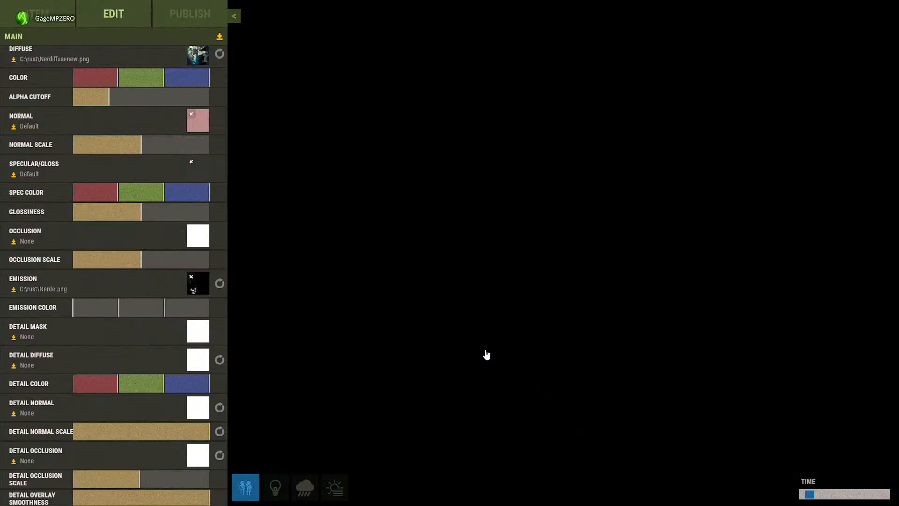
Set the emission color to a violet-blue with full blue and red and green at about a third.
left_click_drag(89, 315, 163, 313)
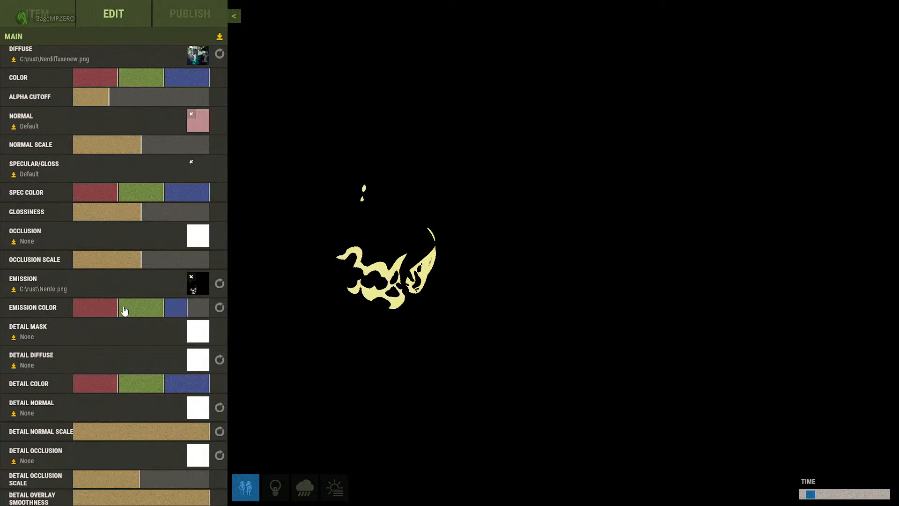
left_click_drag(115, 311, 88, 310)
left_click_drag(148, 313, 135, 314)
left_click_drag(202, 312, 231, 315)
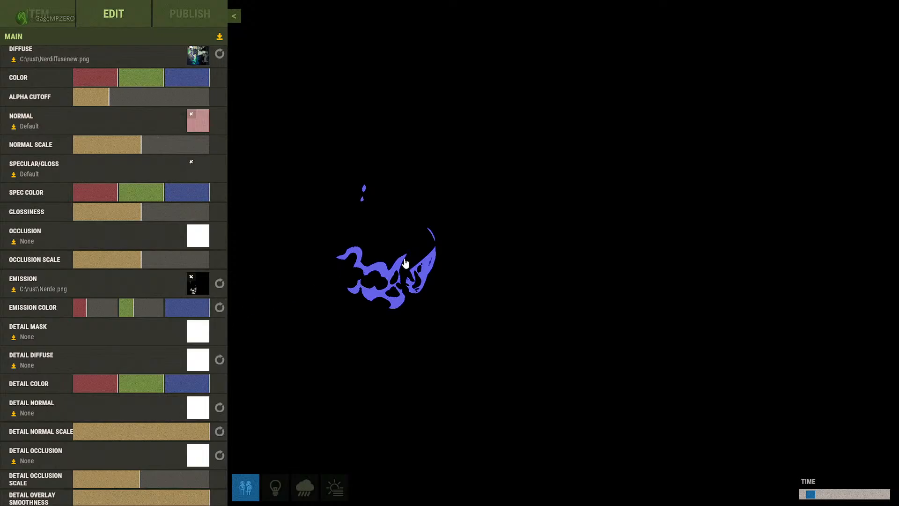
Vary the time of day from night to daylight and view the rug's glowing smoke and eyes.
left_click_drag(815, 495, 836, 495)
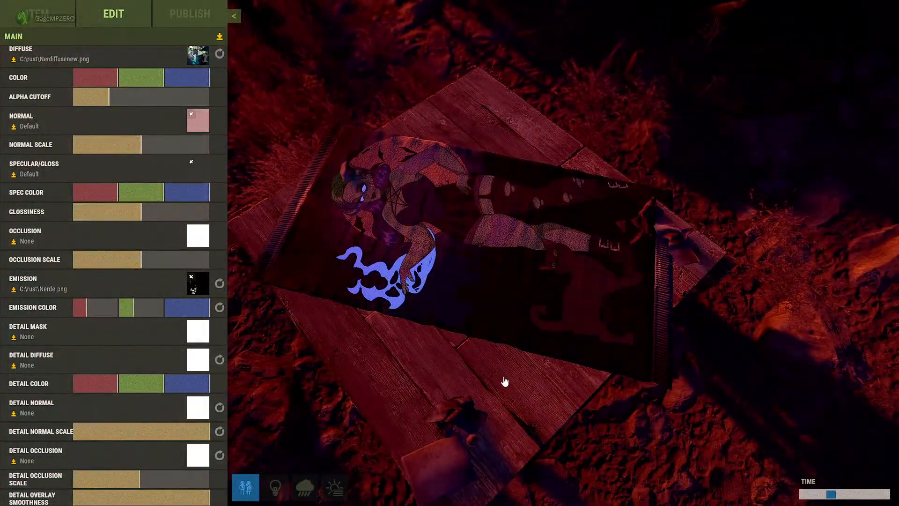
left_click_drag(506, 381, 653, 438)
mouse_move(832, 491)
left_mouse_down()
mouse_move(858, 498)
mouse_move(825, 499)
mouse_move(867, 495)
mouse_move(834, 496)
left_mouse_up()
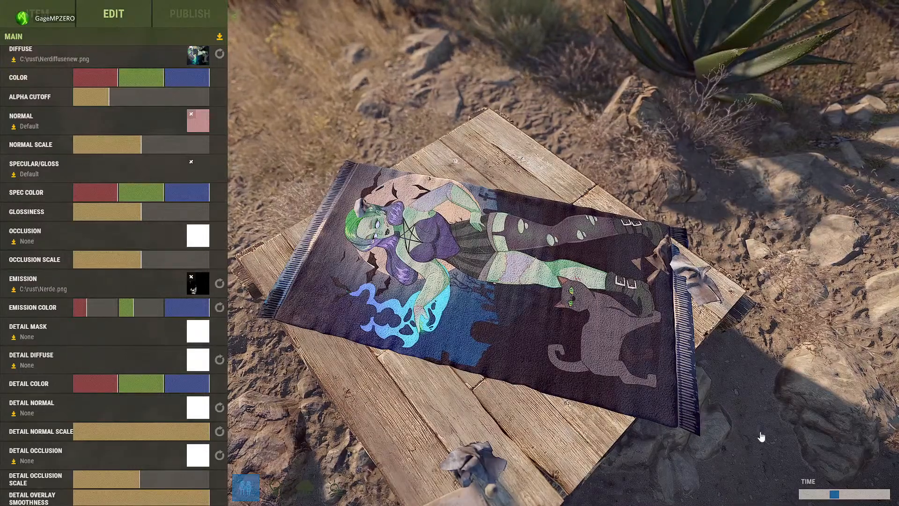
left_click(829, 495)
mouse_move(829, 497)
left_mouse_down()
mouse_move(846, 495)
mouse_move(820, 497)
mouse_move(837, 497)
left_mouse_up()
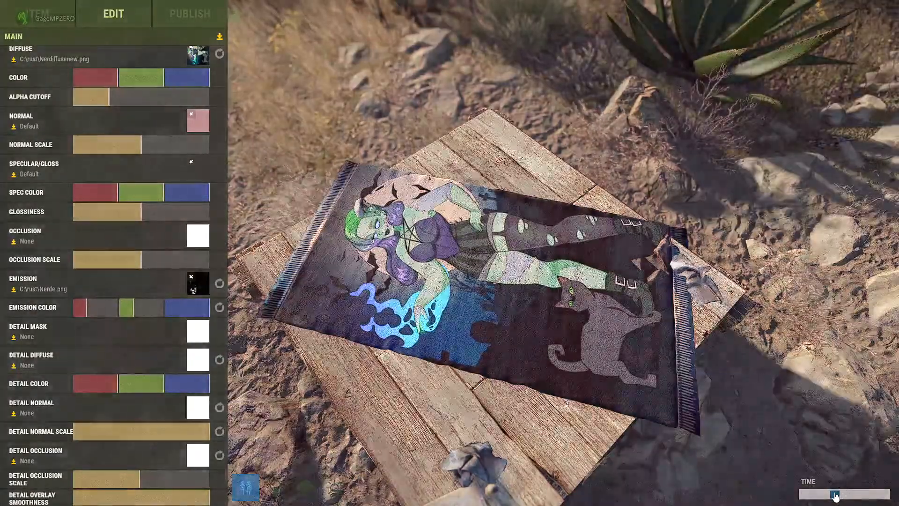
Load Nerde.png from C:\rust as the Detail Mask texture.
left_click(198, 327)
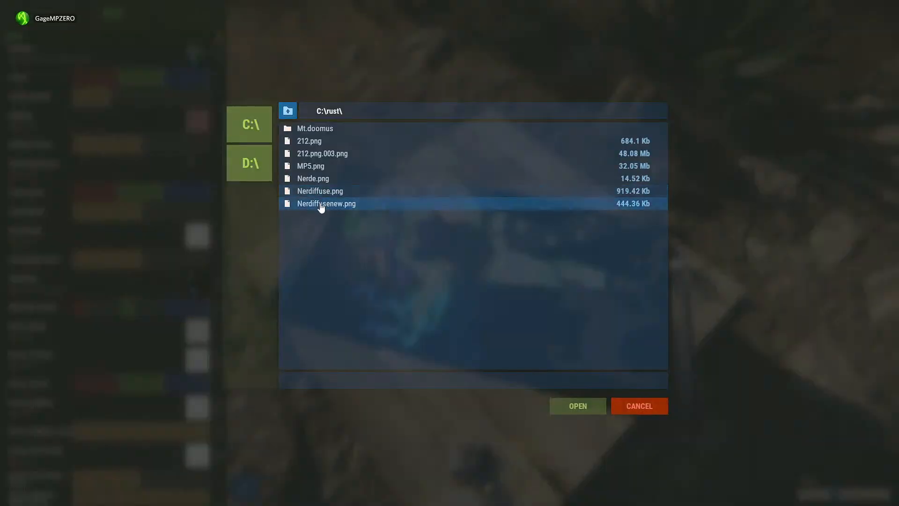
left_click(321, 182)
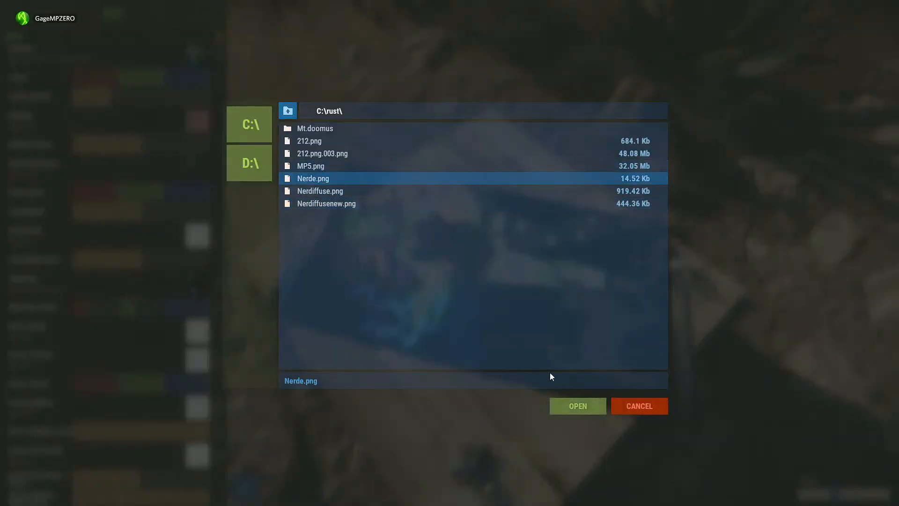
left_click(579, 410)
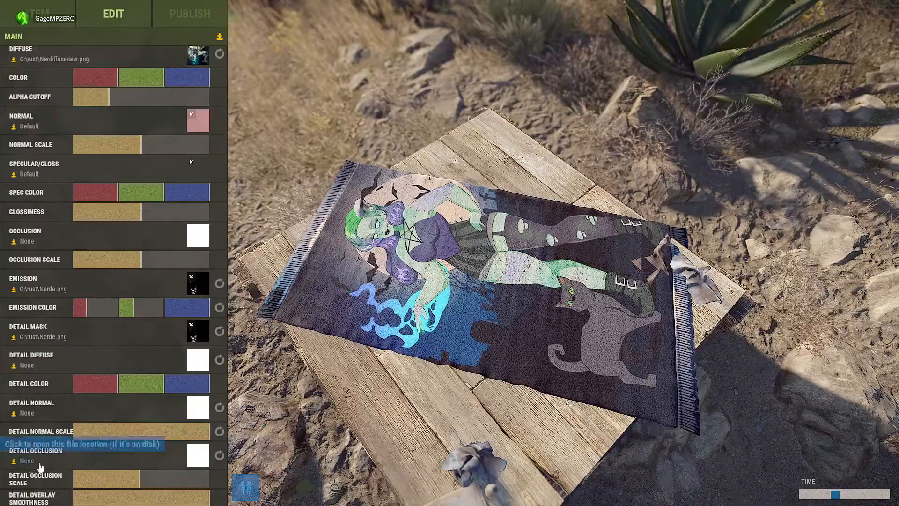
Try Nerde.png as the Detail Occlusion texture on the rug and reset that texture to its default.
left_click(203, 462)
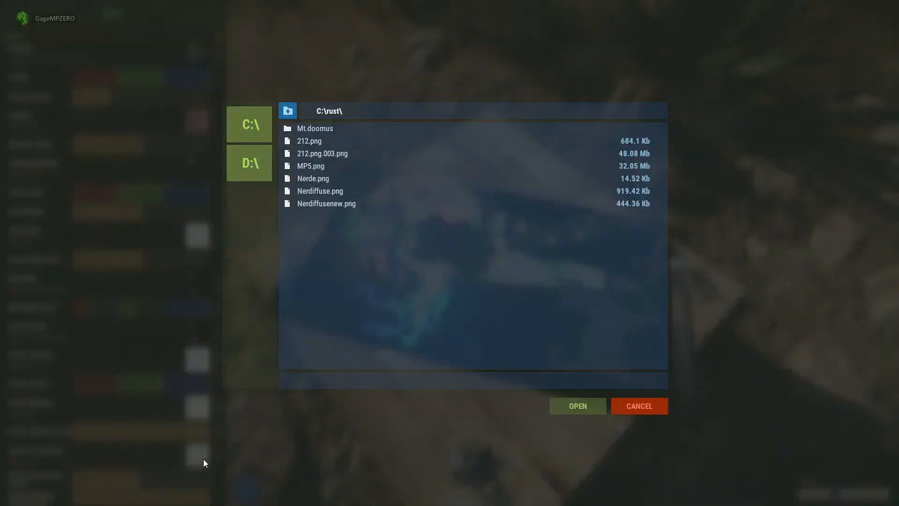
left_click(311, 180)
left_click(577, 406)
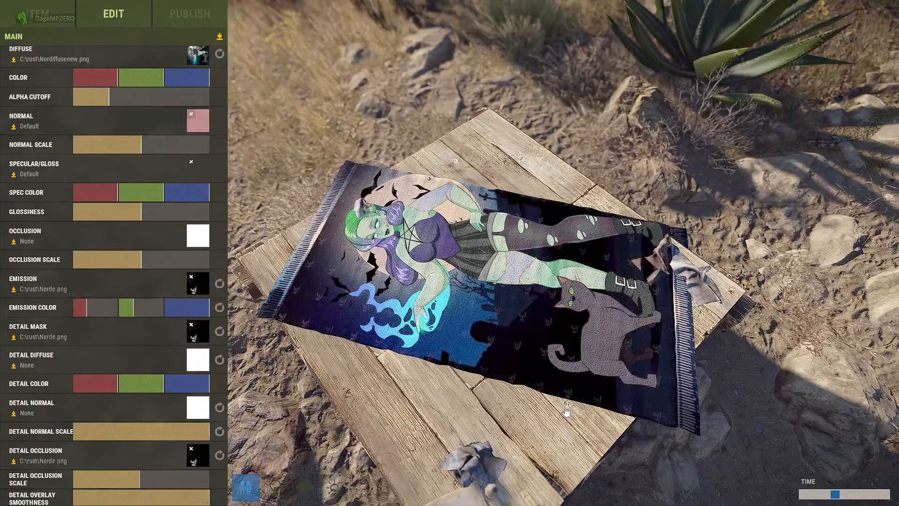
left_click_drag(302, 262, 551, 369)
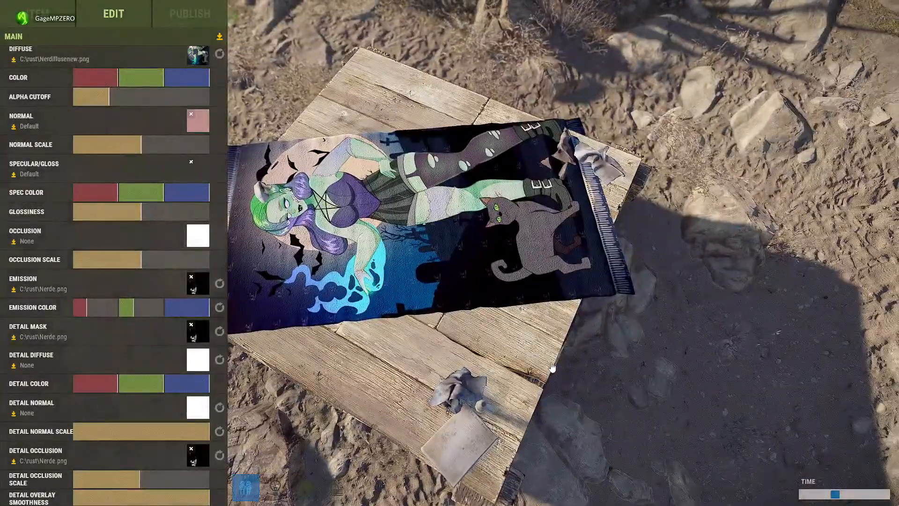
left_click_drag(512, 325, 328, 346)
scroll(477, 317, "up", 6)
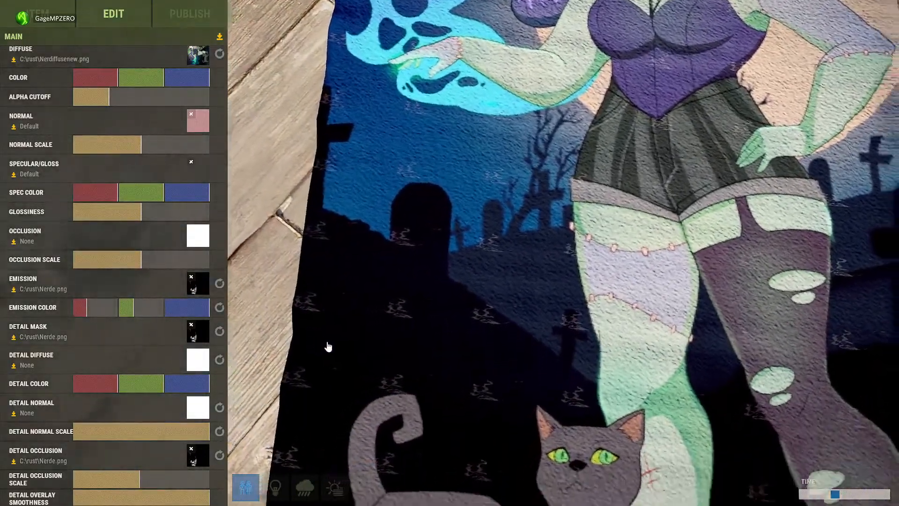
scroll(328, 346, "down", 5)
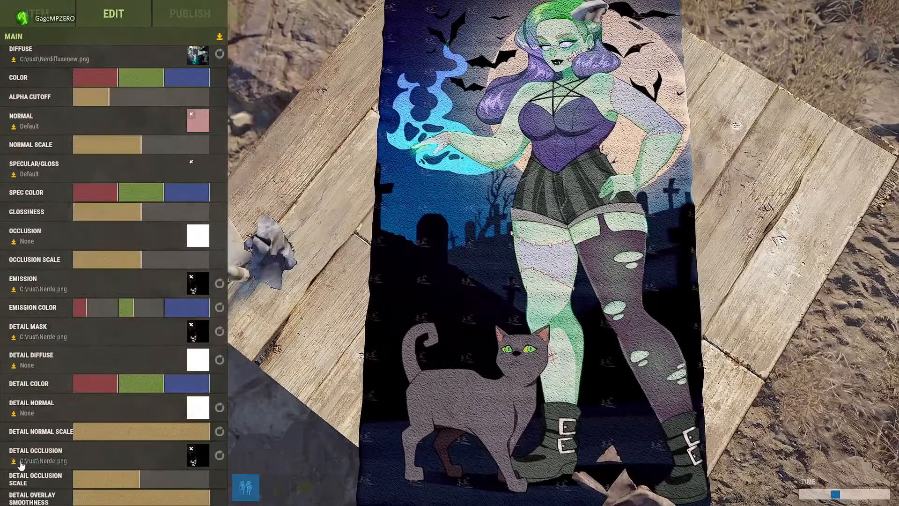
left_click(220, 455)
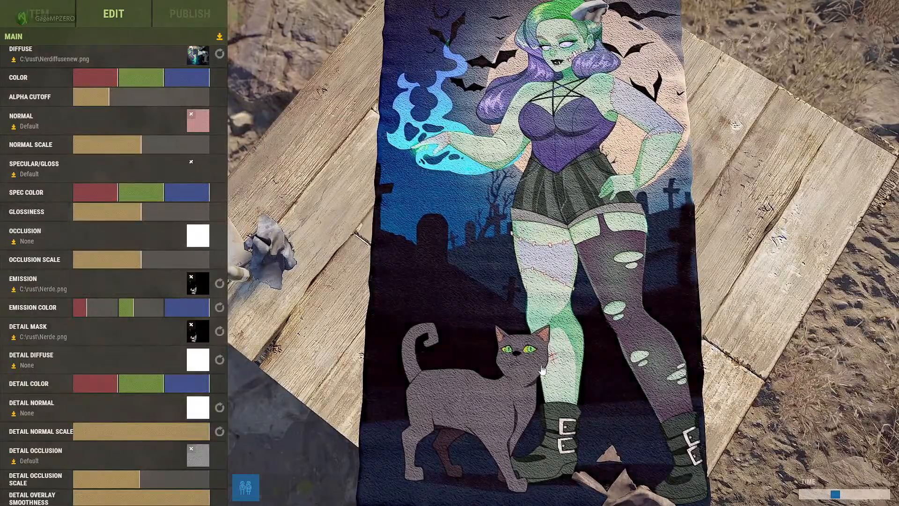
Try removing the rug's normal map and restore the default one.
left_click_drag(542, 367, 668, 359)
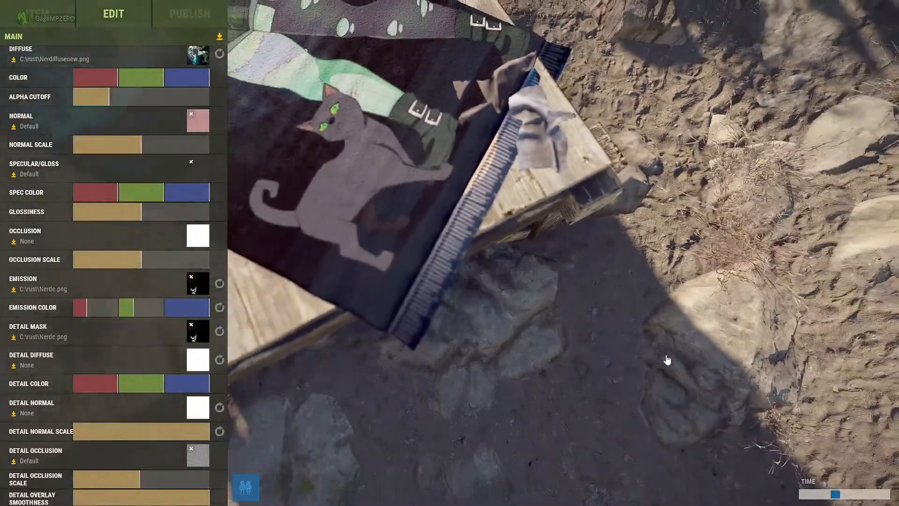
left_click(192, 114)
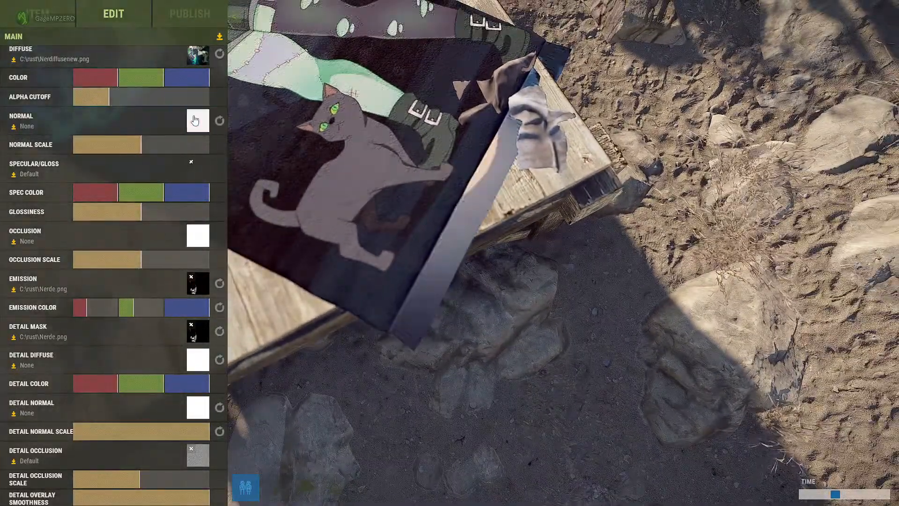
left_click(220, 121)
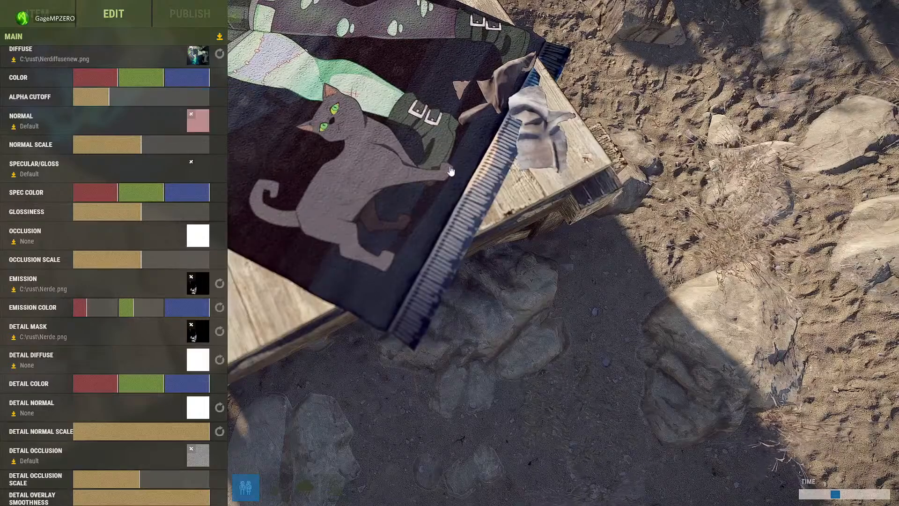
Save the rug's default Specular/Gloss texture to C:\rust as Nerds.png.
left_click_drag(451, 172, 534, 166)
scroll(531, 165, "down", 4)
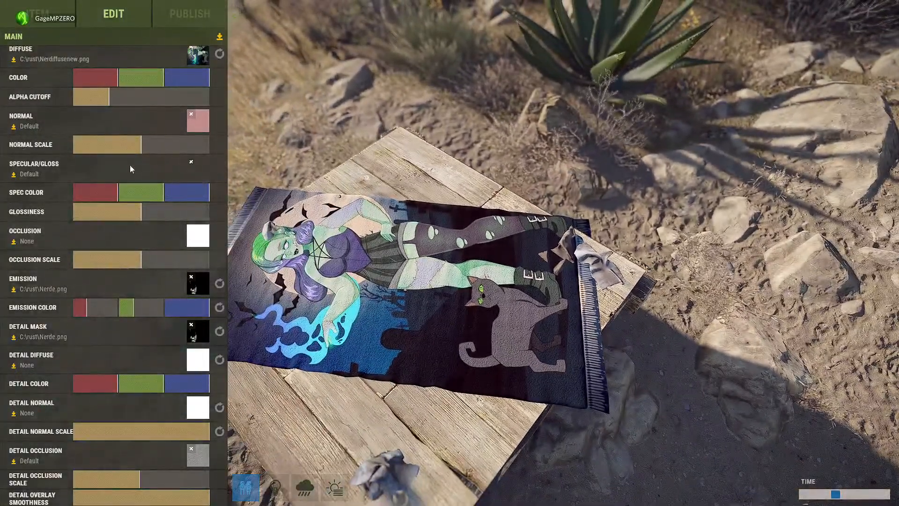
left_click(16, 176)
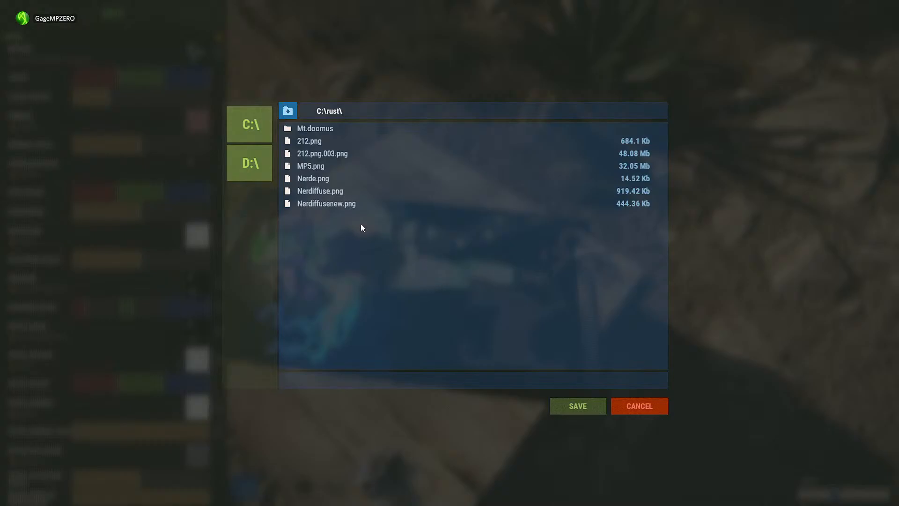
left_click(311, 192)
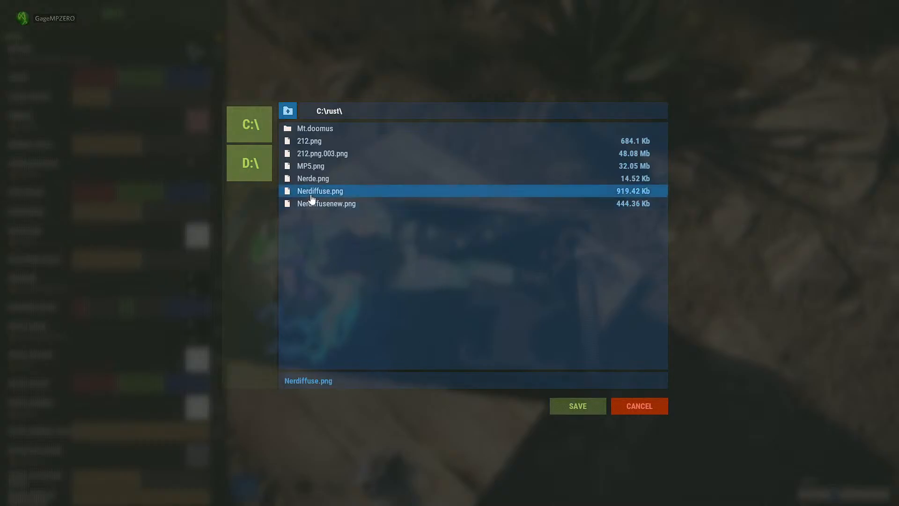
left_click(308, 382)
left_click(297, 380)
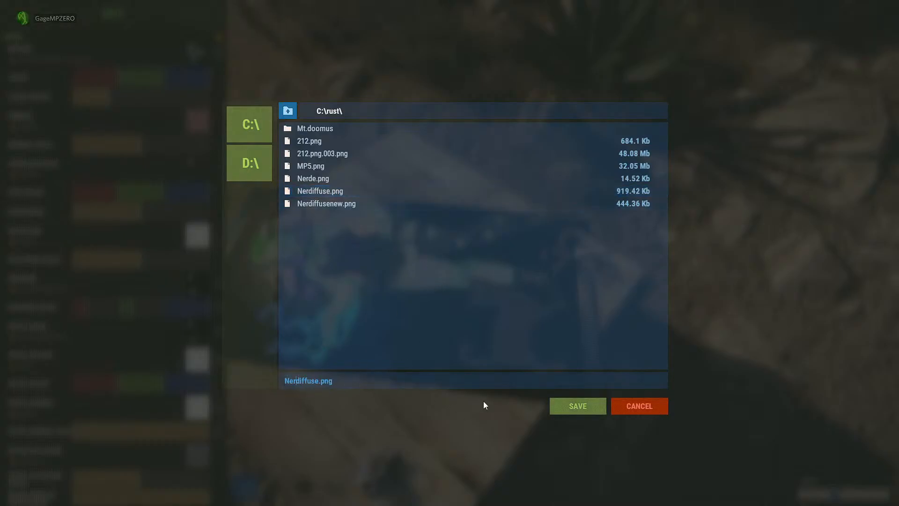
key("Delete")
key("Delete")
key("Delete")
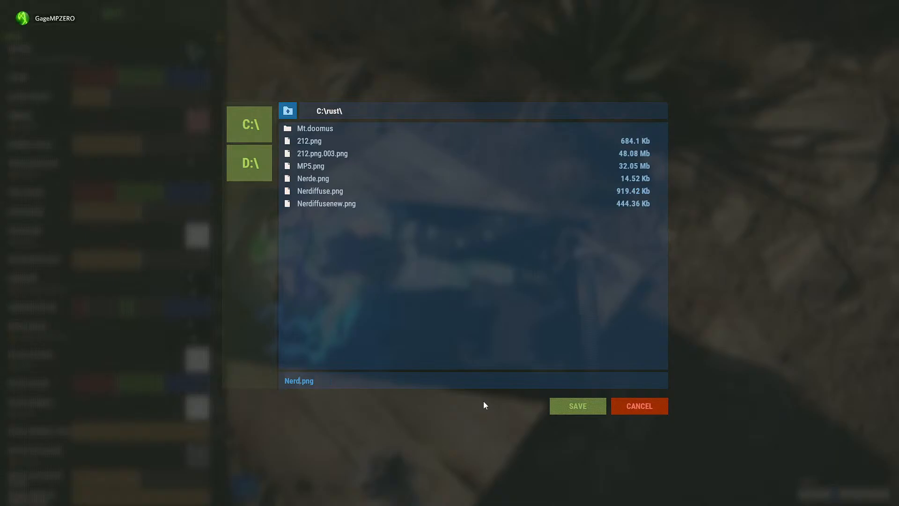
left_click(580, 407)
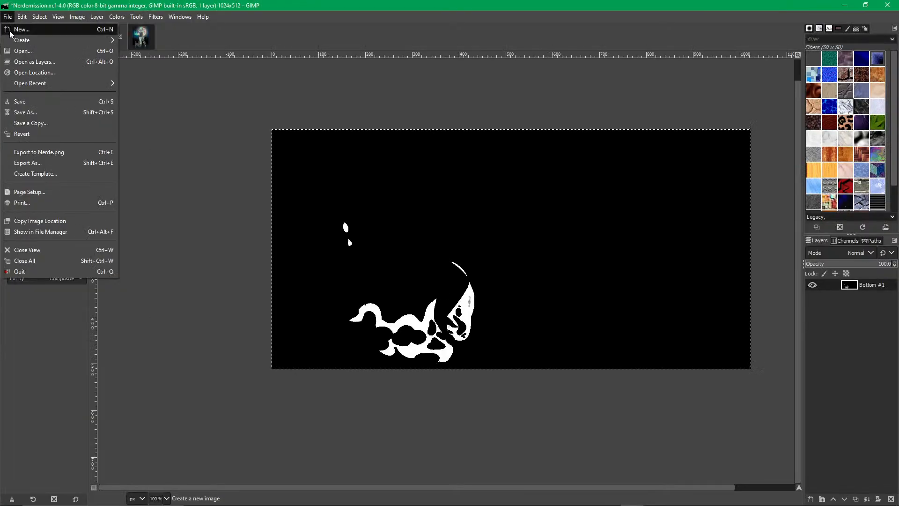
left_click(10, 30)
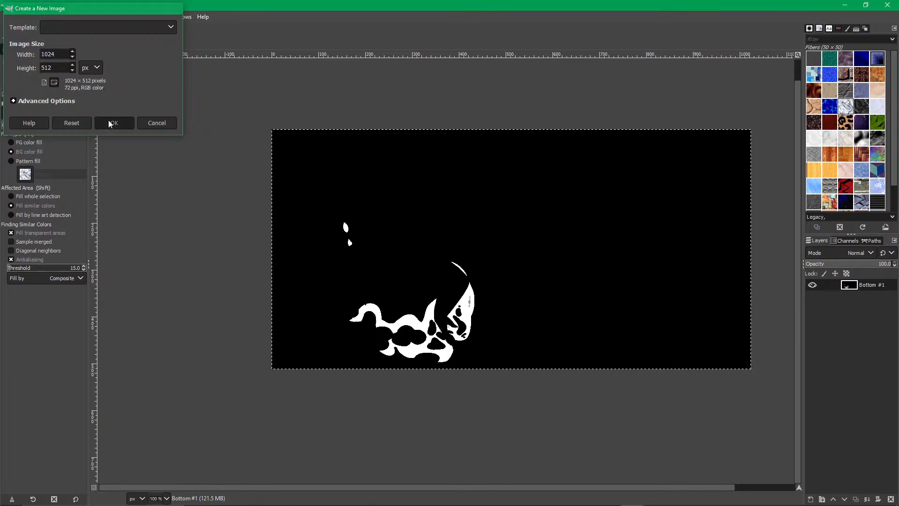
left_click(109, 122)
left_click(174, 37)
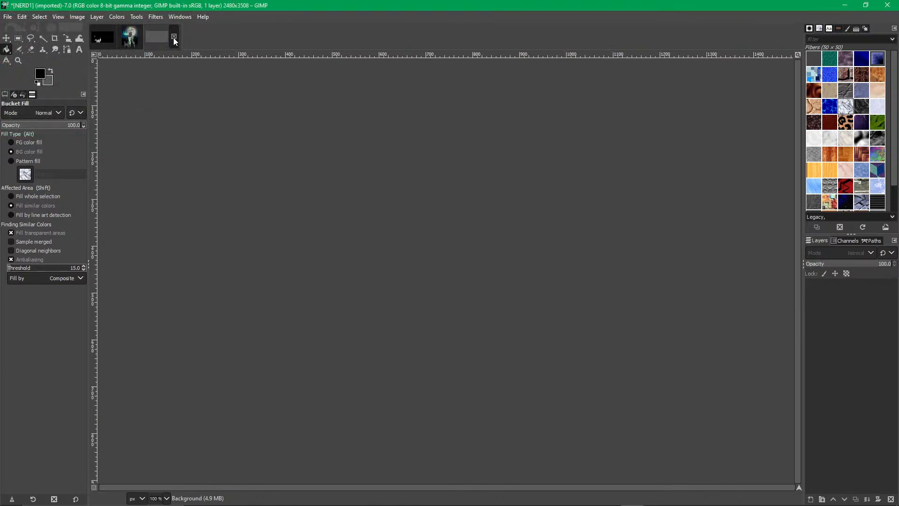
Open Nerds.png from the rust folder on drive C: in GIMP.
left_click(7, 17)
left_click(17, 55)
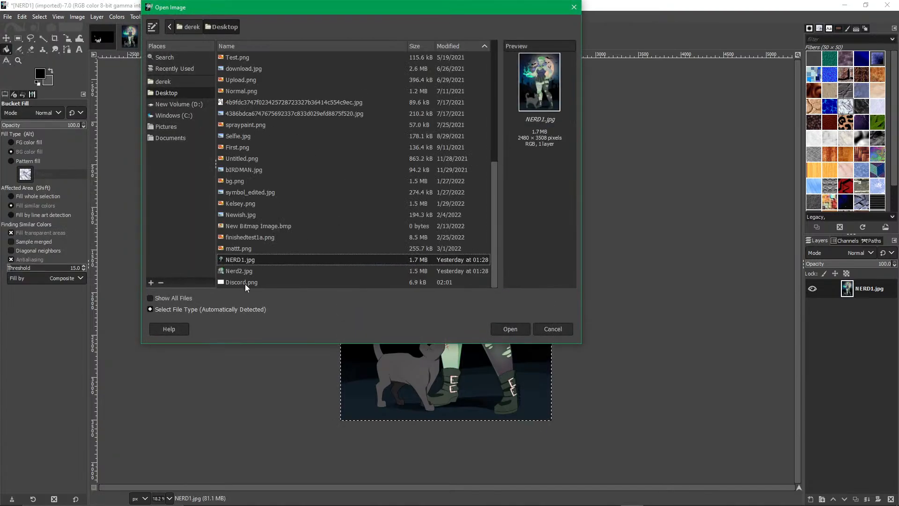
left_click(175, 117)
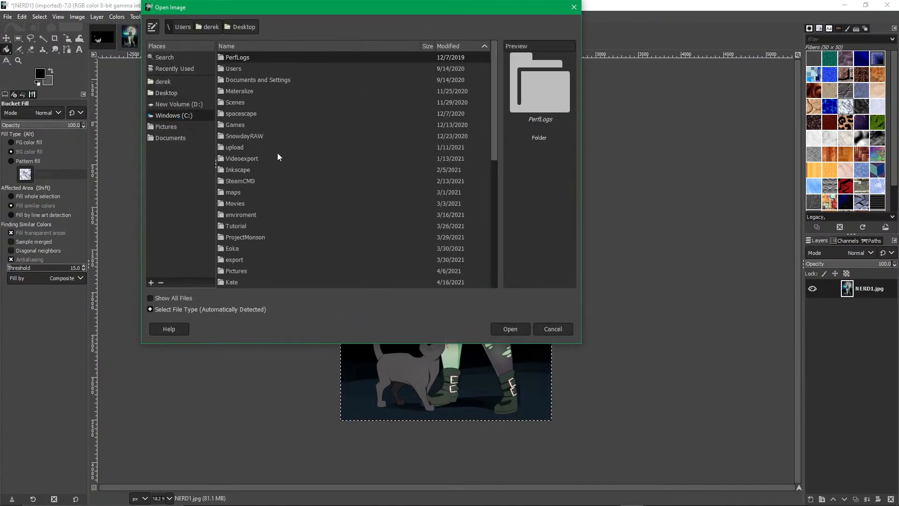
left_click(278, 155)
type("rr")
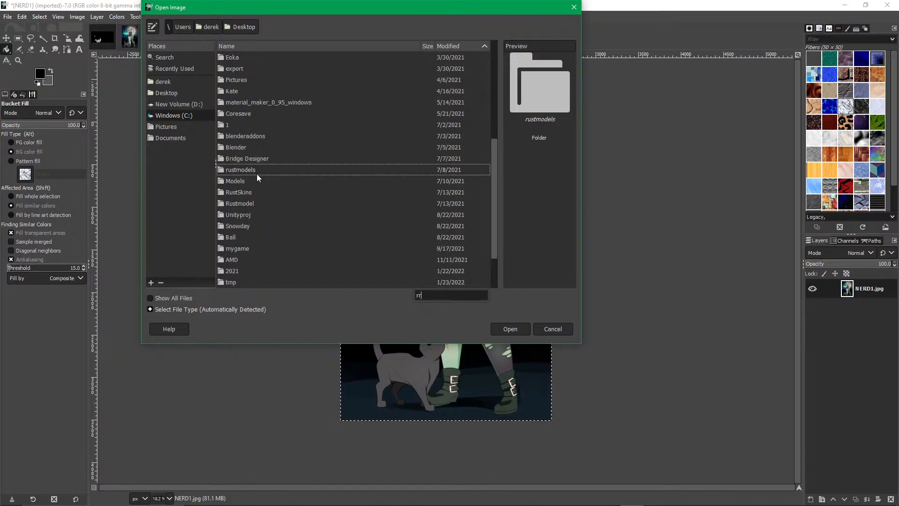
left_click(252, 244)
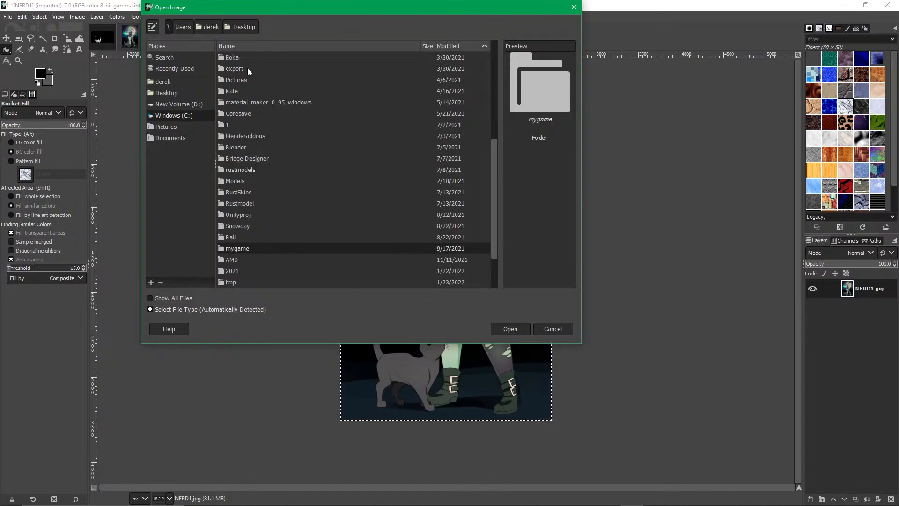
left_click(171, 24)
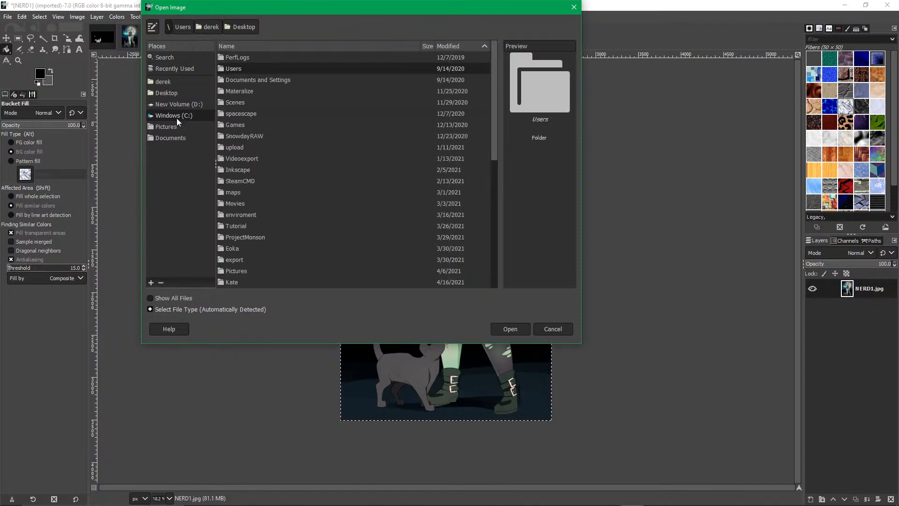
scroll(283, 156, "down", 5)
left_click(166, 105)
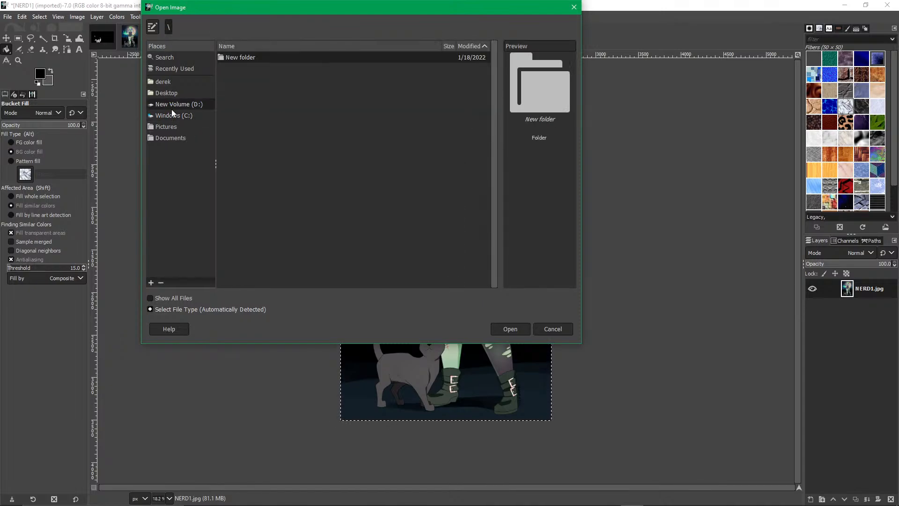
left_click(172, 114)
scroll(259, 101, "down", 4)
scroll(259, 102, "down", 2)
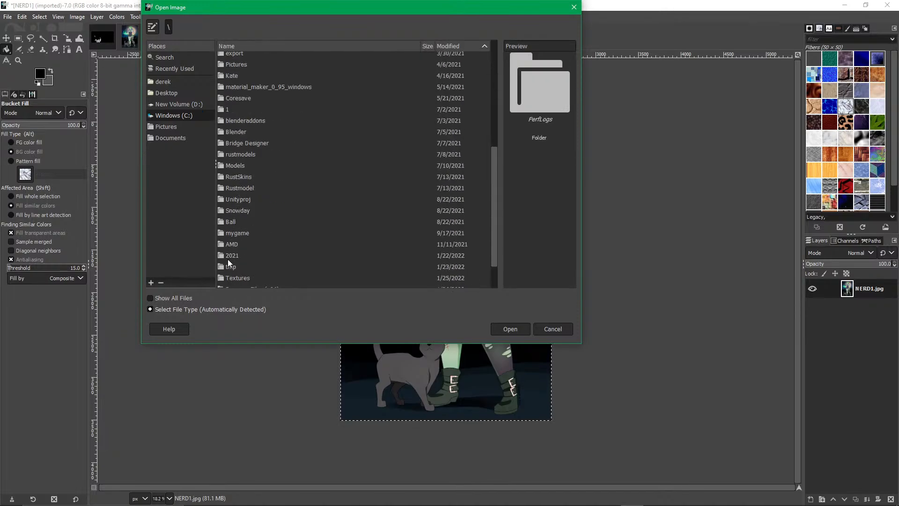
scroll(227, 259, "down", 2)
left_click(239, 283)
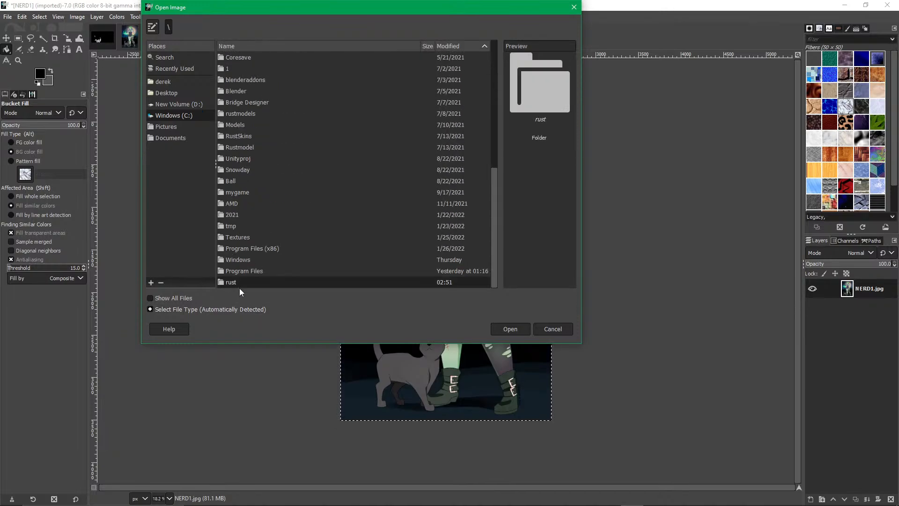
left_click(509, 329)
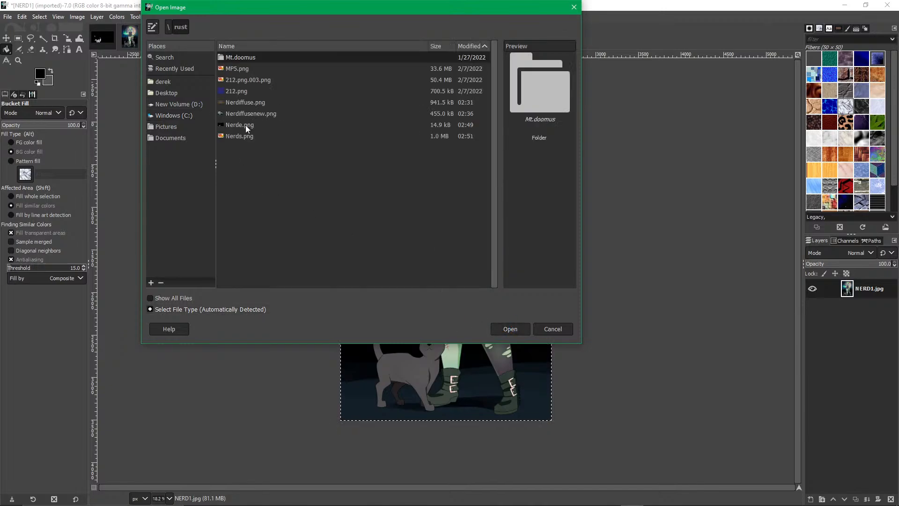
left_click(239, 136)
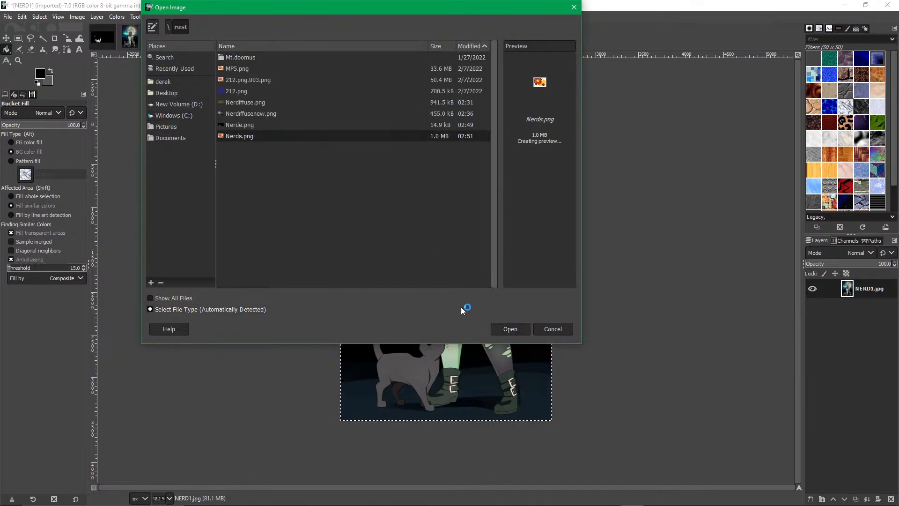
left_click(509, 329)
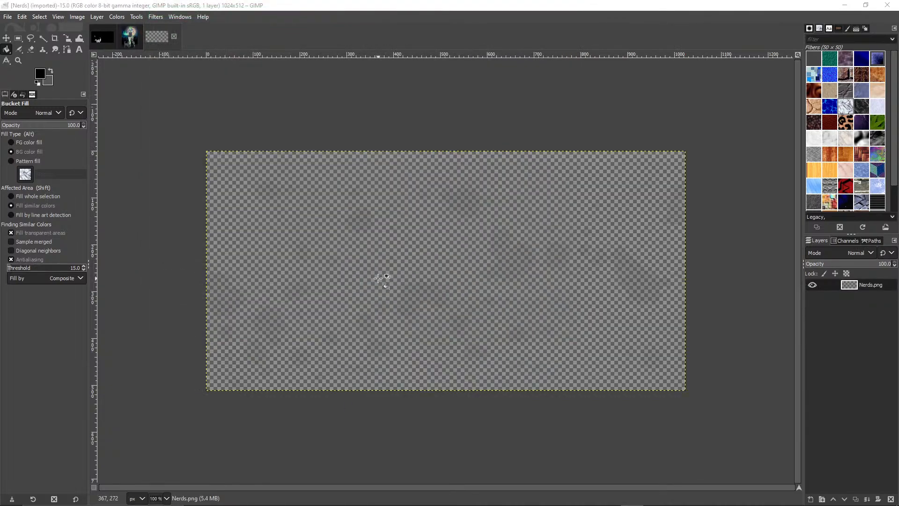
Examine the faint markings across the transparent Nerds.png texture at several magnifications.
scroll(378, 278, "up", 2, "ctrl")
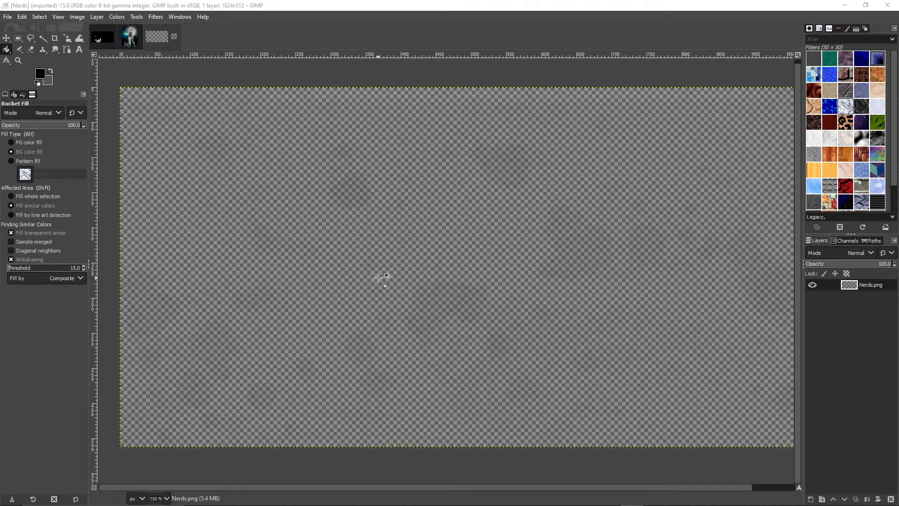
scroll(378, 278, "down", 3, "ctrl")
scroll(378, 278, "up", 2, "ctrl")
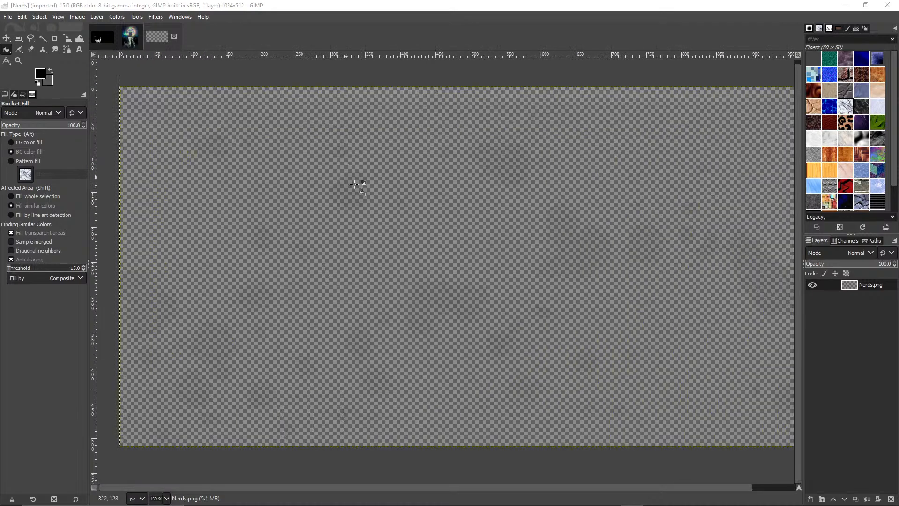
scroll(469, 249, "up", 5, "ctrl")
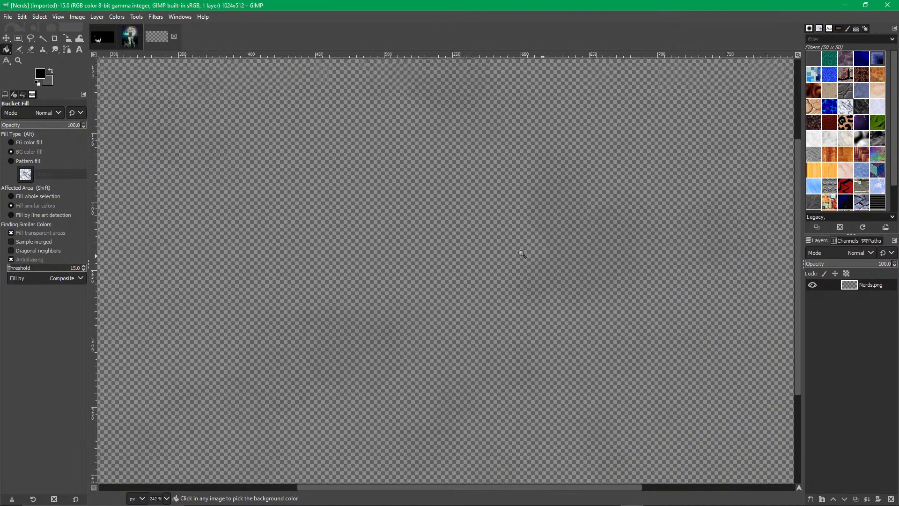
scroll(473, 251, "down", 2, "ctrl")
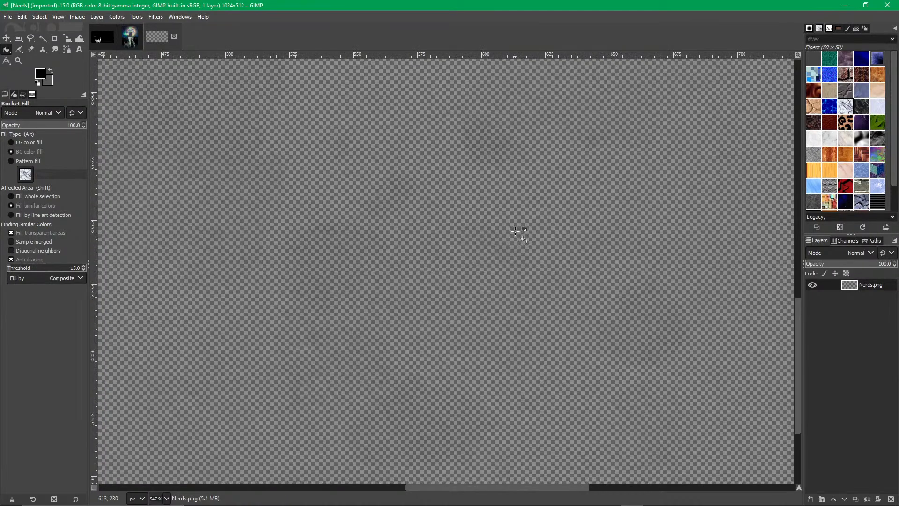
scroll(515, 231, "down", 6, "ctrl")
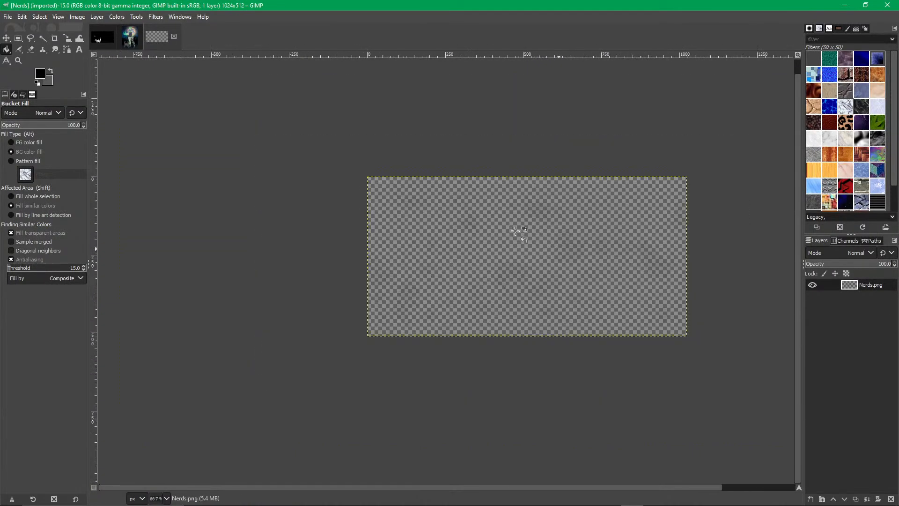
scroll(514, 233, "up", 2, "ctrl")
Switch to the Rust workshop and compare the rug with and without its default normal map, leaving the map removed.
mouse_move(369, 234)
left_mouse_down()
mouse_move(567, 193)
mouse_move(468, 184)
mouse_move(233, 224)
mouse_move(383, 212)
mouse_move(600, 215)
mouse_move(185, 199)
mouse_move(321, 204)
mouse_move(538, 239)
mouse_move(377, 215)
mouse_move(237, 239)
mouse_move(382, 305)
mouse_move(449, 219)
mouse_move(345, 209)
mouse_move(340, 323)
mouse_move(440, 269)
mouse_move(478, 165)
mouse_move(345, 215)
mouse_move(354, 266)
mouse_move(327, 283)
mouse_move(401, 217)
mouse_move(242, 212)
mouse_move(230, 230)
mouse_move(363, 249)
left_mouse_up()
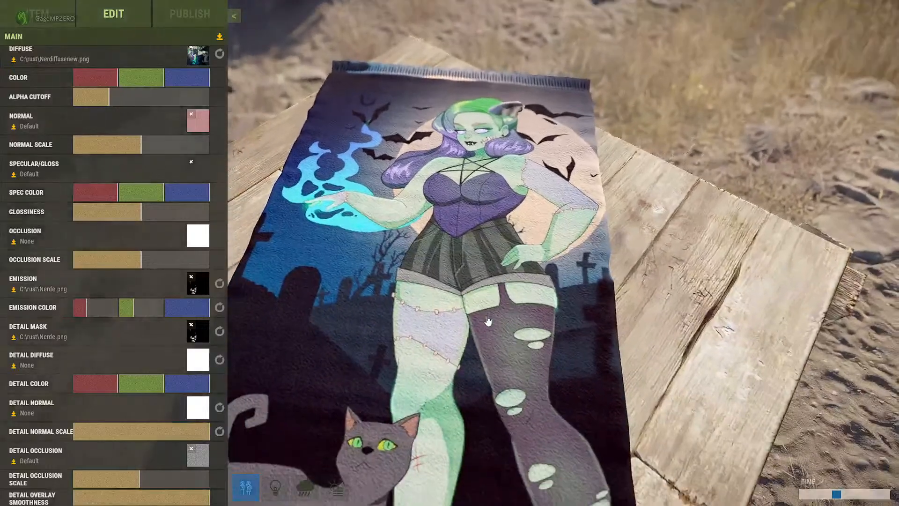
left_click(191, 114)
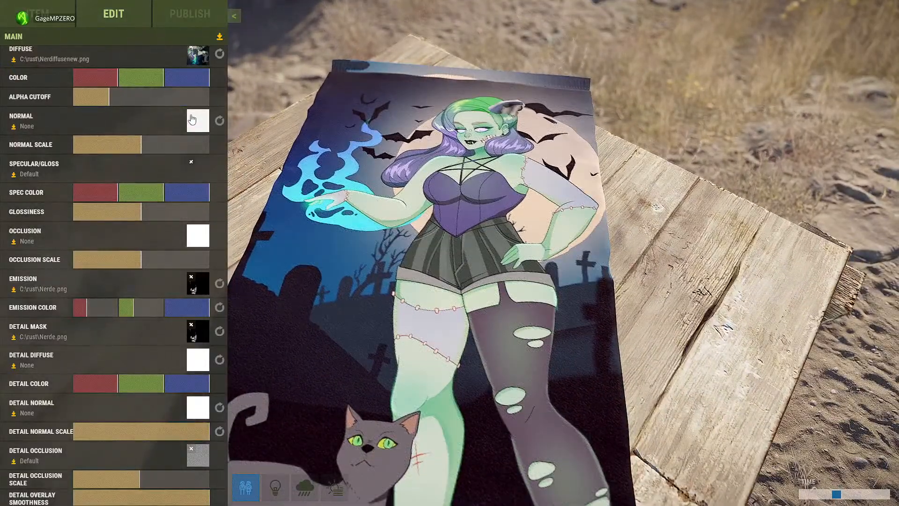
left_click(219, 120)
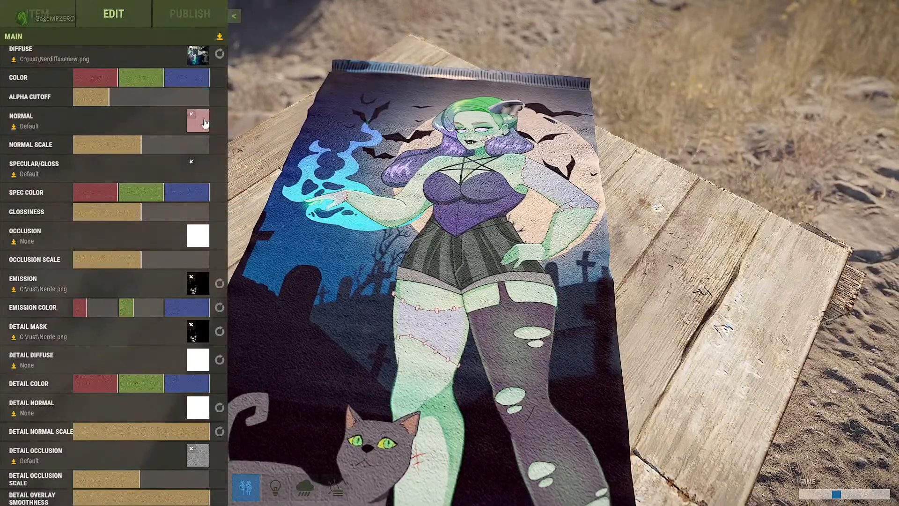
left_click(191, 115)
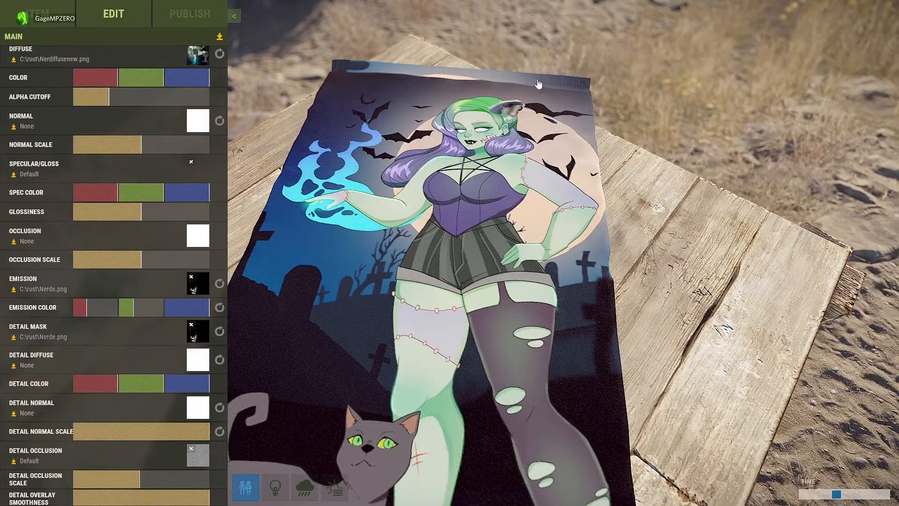
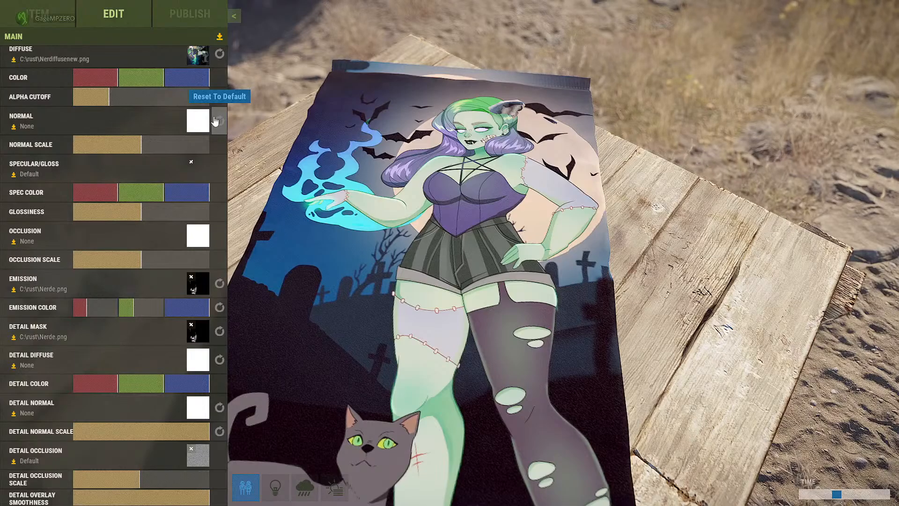
Load Nerds.png from C:\rust as the rug's Specular/Gloss texture.
left_click(194, 171)
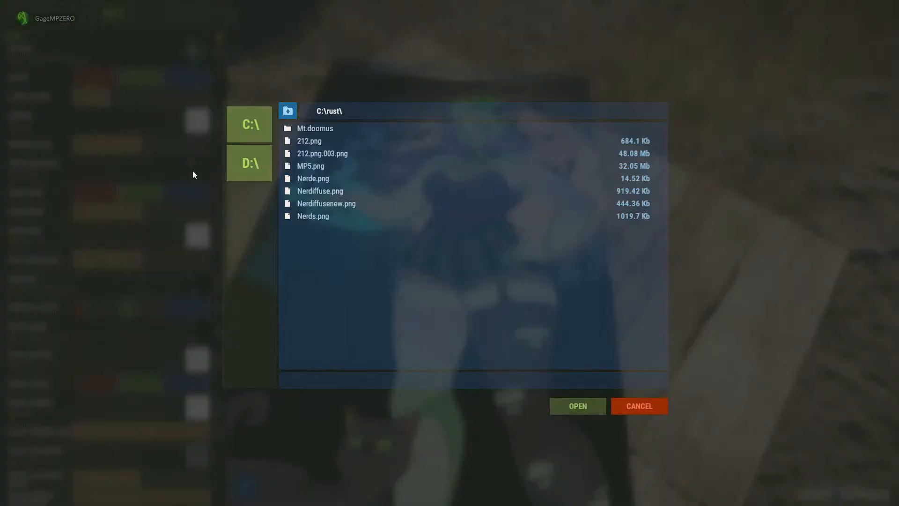
left_click(309, 183)
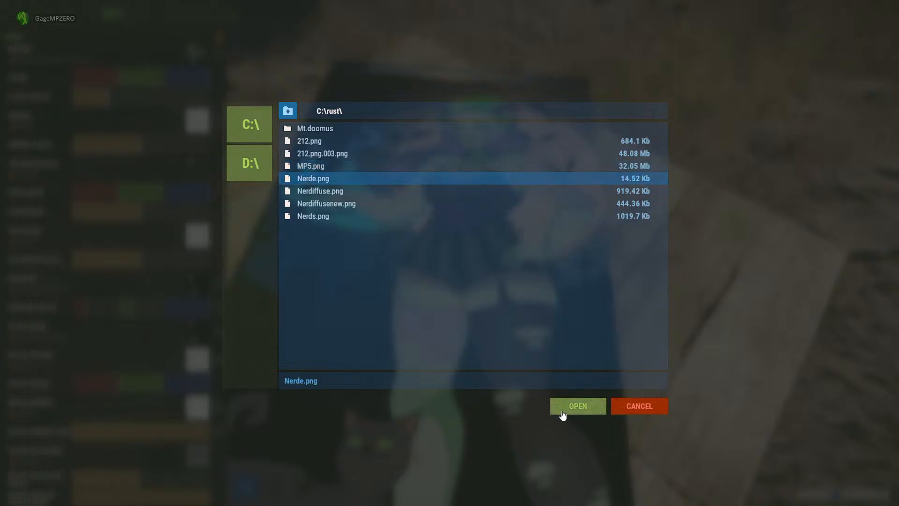
left_click(321, 216)
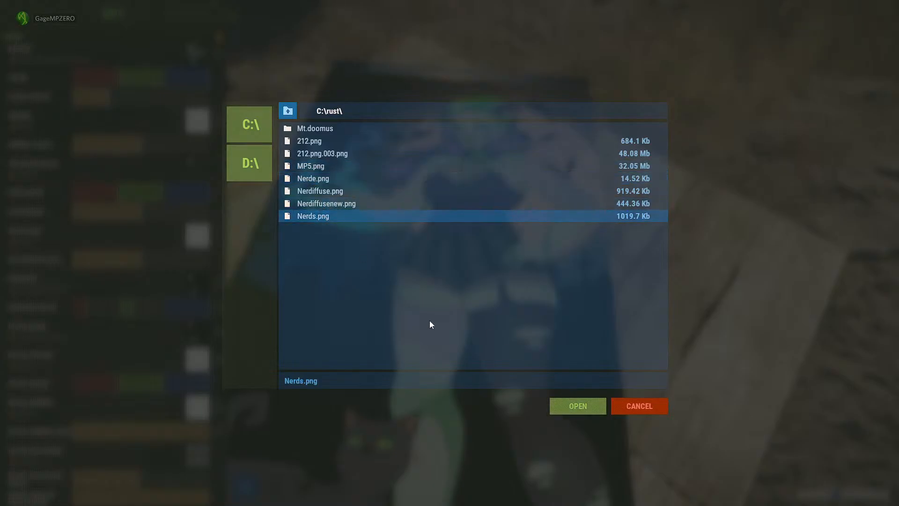
left_click(578, 406)
View the rug from another angle and restore its default normal map.
scroll(444, 386, "up", 2)
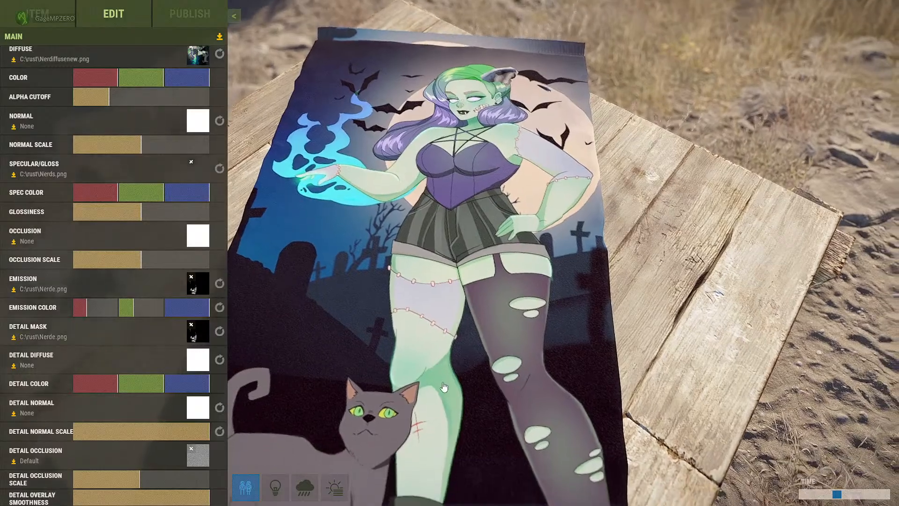
left_click_drag(443, 387, 514, 374)
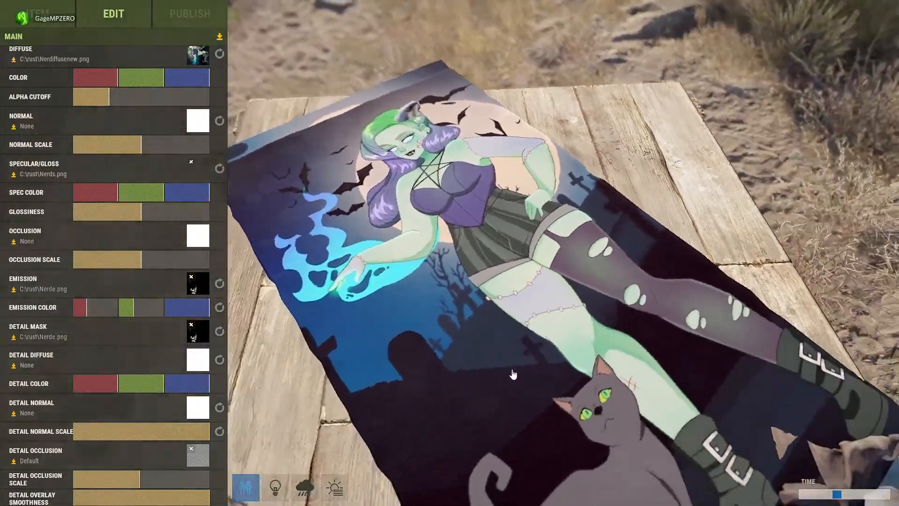
left_click(220, 121)
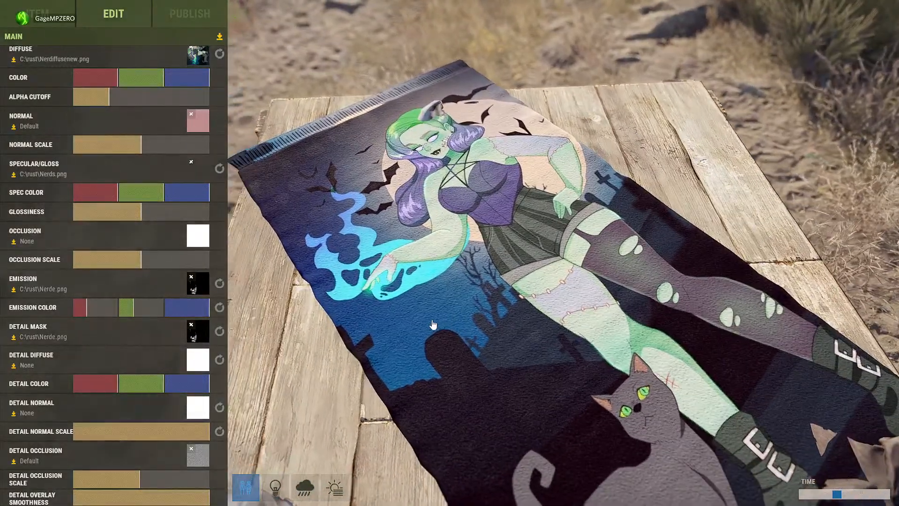
View the whole rug from farther back and set the preview to a slightly earlier, dimmer time of day.
scroll(433, 324, "down", 3)
left_click_drag(431, 325, 473, 329)
scroll(452, 305, "up", 3)
scroll(472, 329, "down", 5)
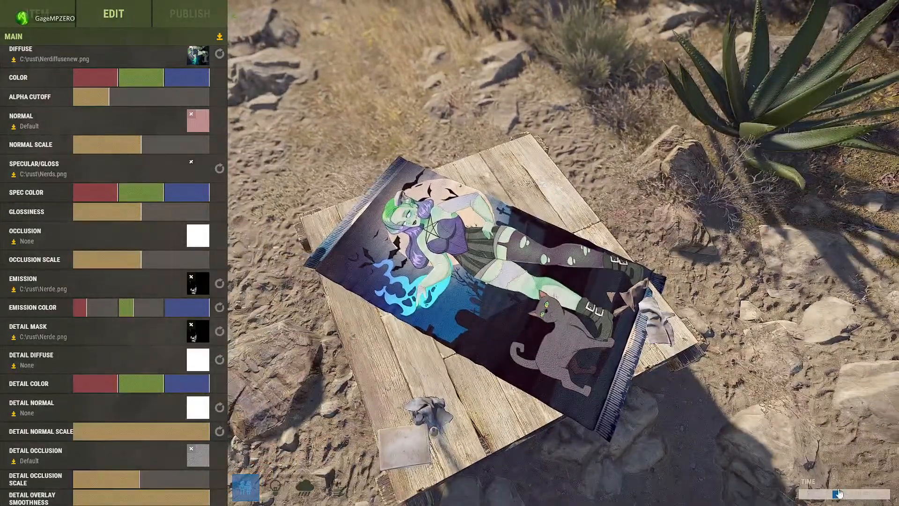
mouse_move(839, 493)
left_mouse_down()
mouse_move(819, 494)
mouse_move(831, 497)
left_mouse_up()
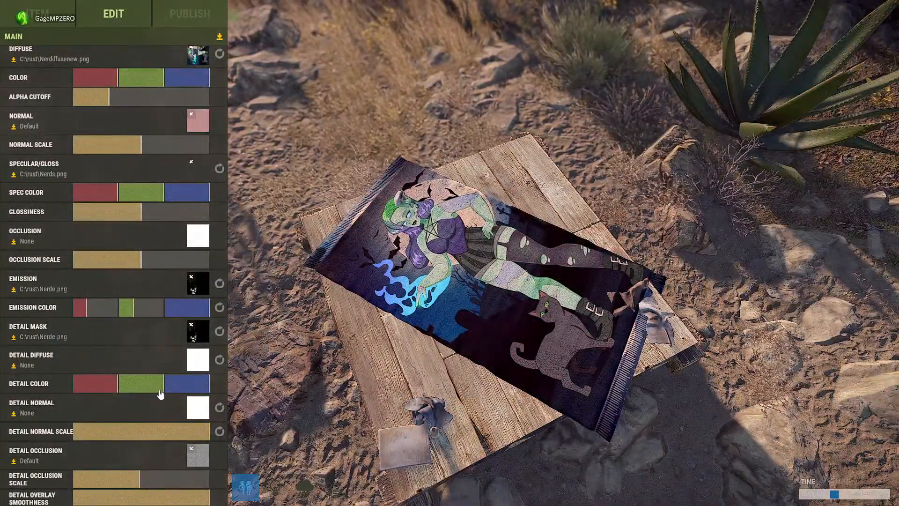
Preview the rug in full darkness and try blue, cyan and purple mixes for its Emission Color.
left_click(80, 308)
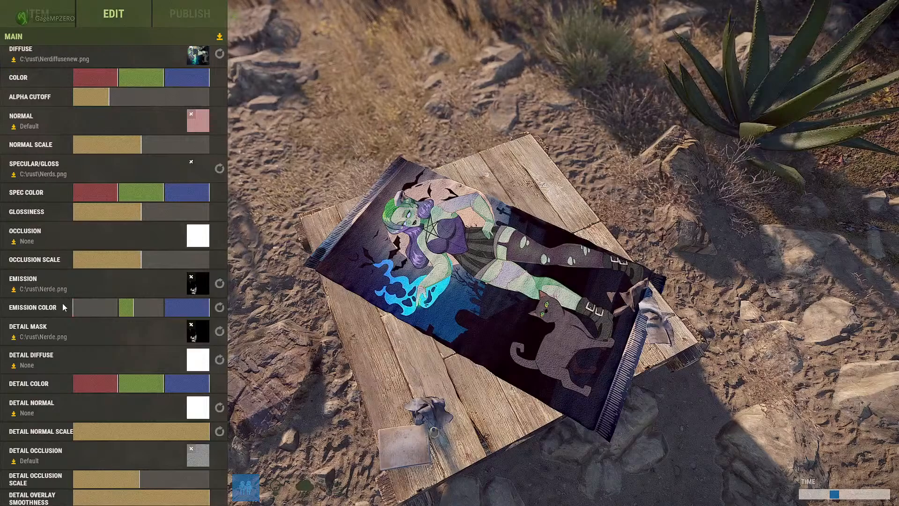
left_click_drag(834, 495, 801, 499)
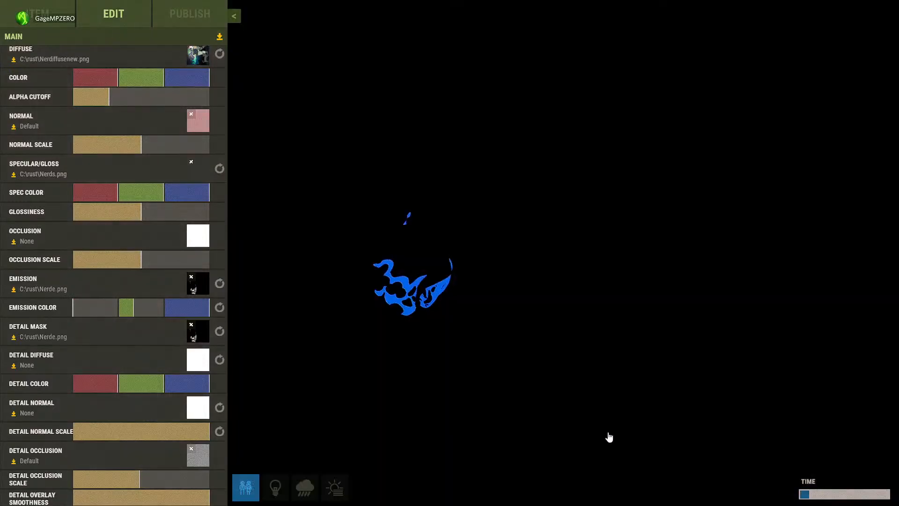
mouse_move(136, 318)
left_mouse_down()
mouse_move(145, 317)
mouse_move(120, 318)
left_mouse_up()
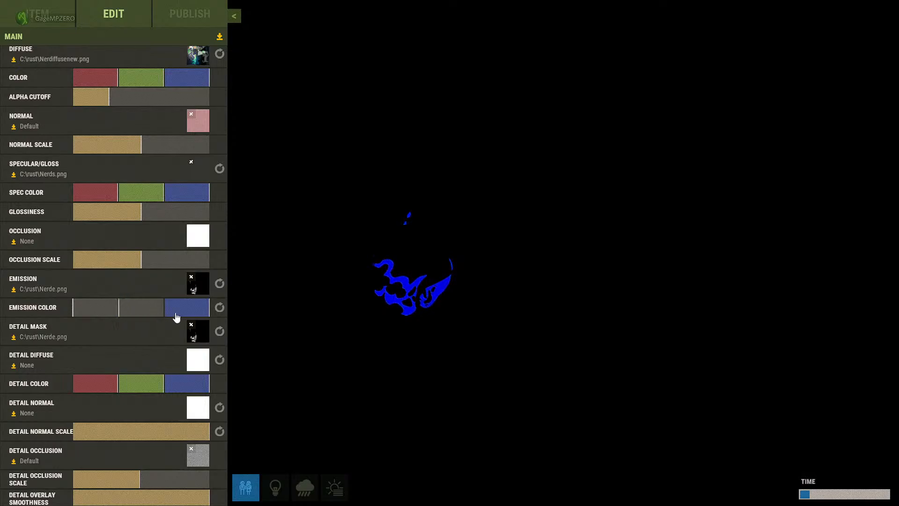
left_click_drag(191, 315, 237, 317)
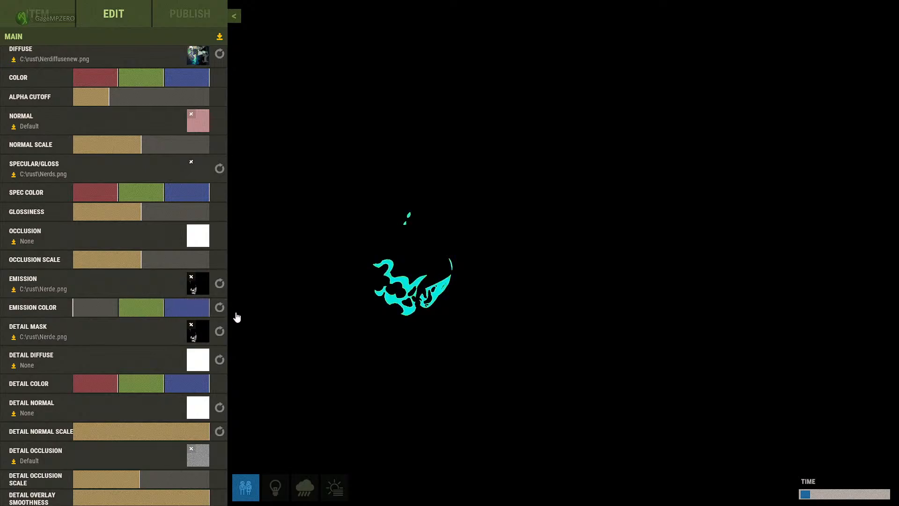
left_click_drag(162, 313, 151, 314)
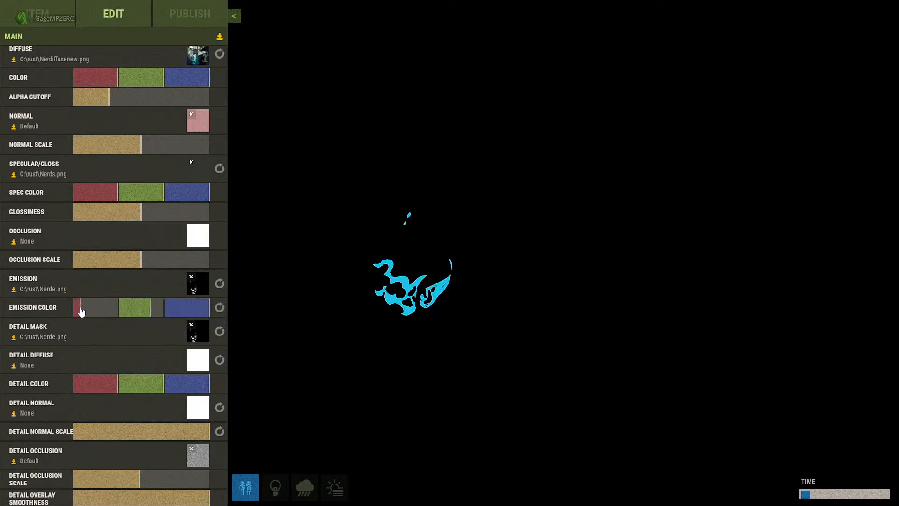
left_click_drag(82, 312, 138, 317)
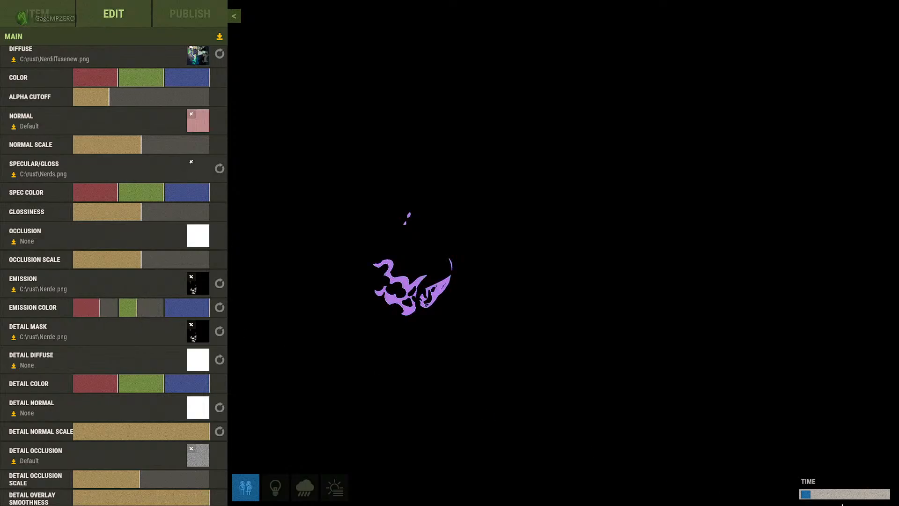
Set the preview to dim red twilight and shift the Emission Color to green with full green and about half blue.
left_click(829, 498)
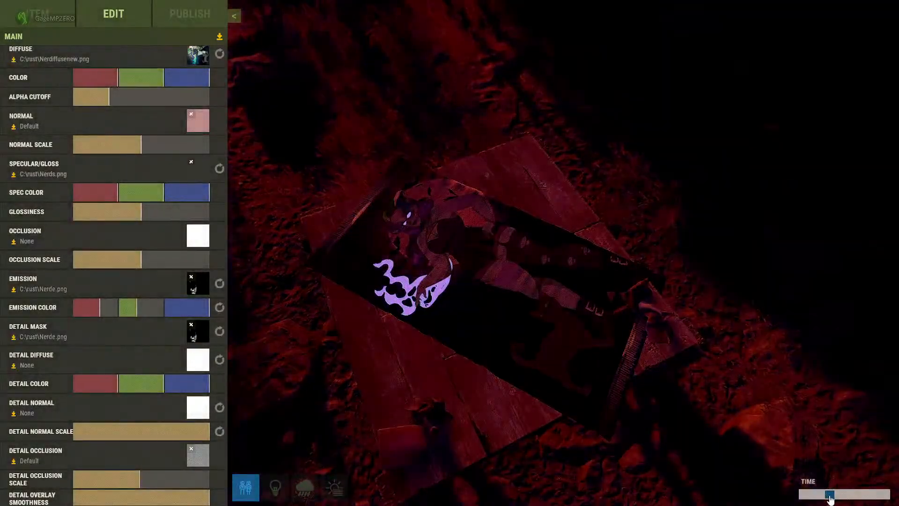
mouse_move(830, 500)
left_mouse_down()
mouse_move(844, 496)
mouse_move(828, 498)
left_mouse_up()
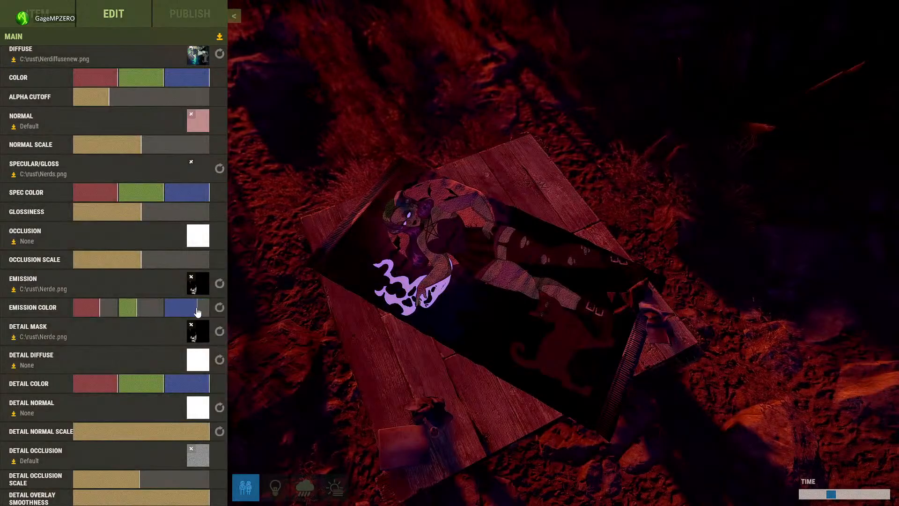
left_click_drag(140, 307, 170, 310)
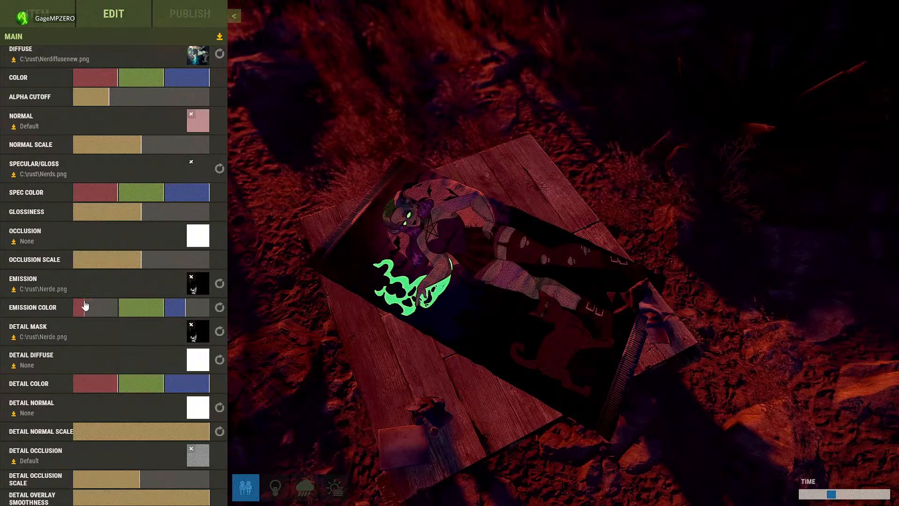
Return the preview to daylight and examine the green smoke emission up close under brighter light.
mouse_move(833, 501)
left_mouse_down()
mouse_move(814, 500)
mouse_move(850, 499)
mouse_move(822, 499)
mouse_move(841, 498)
left_mouse_up()
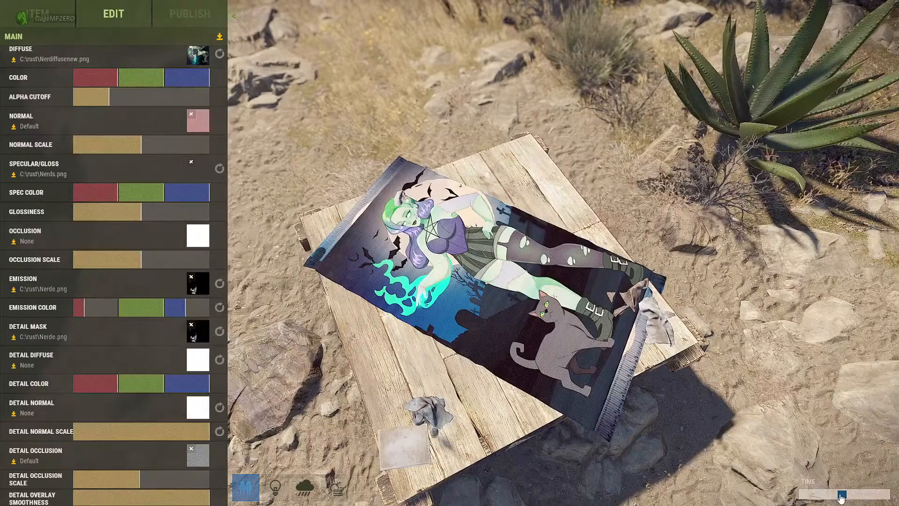
left_click_drag(842, 498, 843, 498)
left_click_drag(580, 379, 433, 360)
scroll(473, 366, "up", 5)
scroll(431, 373, "up", 5)
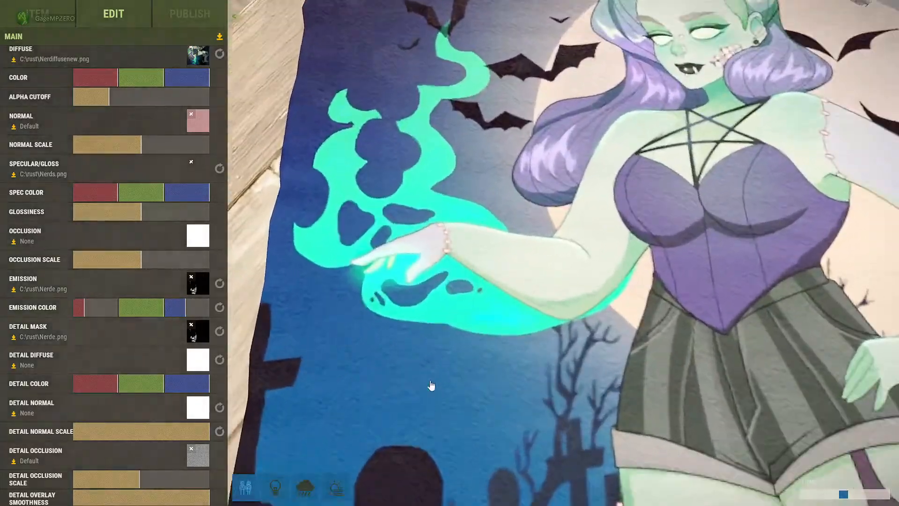
left_click_drag(842, 498, 859, 492)
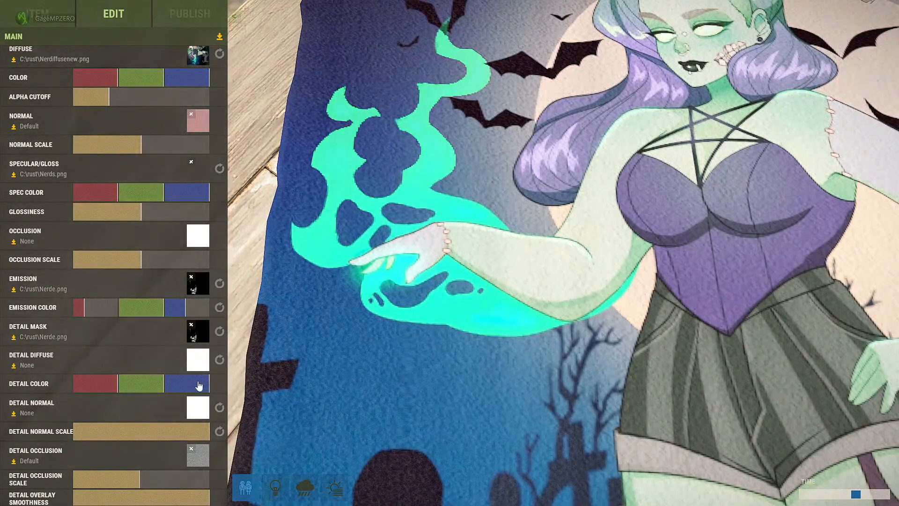
Try tinting the masked details by reducing the Detail Color's red, green and blue channels to zero.
left_click(157, 389)
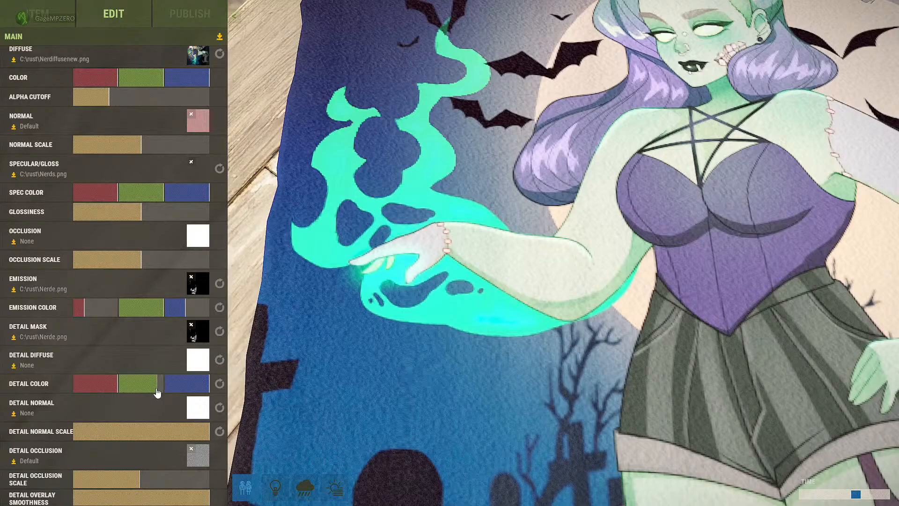
left_click(201, 390)
left_click_drag(115, 389, 88, 391)
left_click(122, 391)
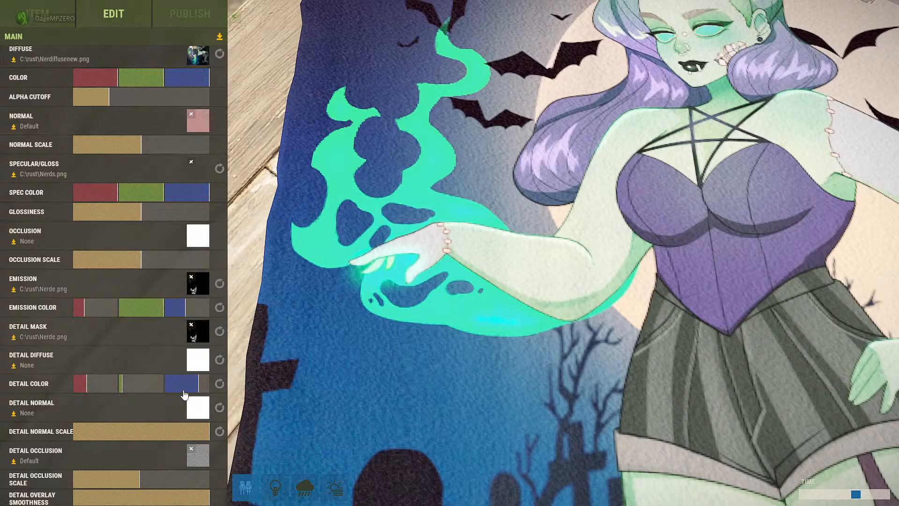
left_click_drag(185, 394, 10, 376)
left_click_drag(428, 356, 297, 372)
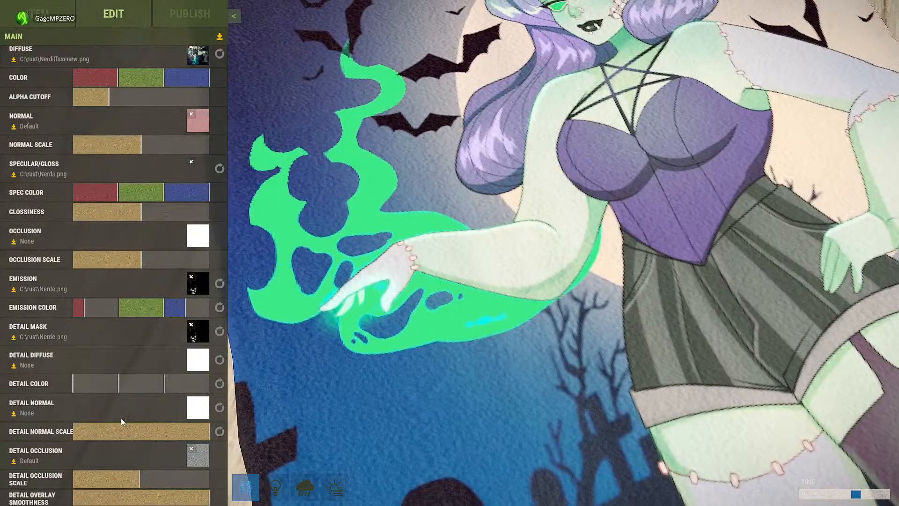
Reset the rug's Detail Normal, Detail Color, Detail Diffuse and Detail Mask to their defaults.
left_click(219, 412)
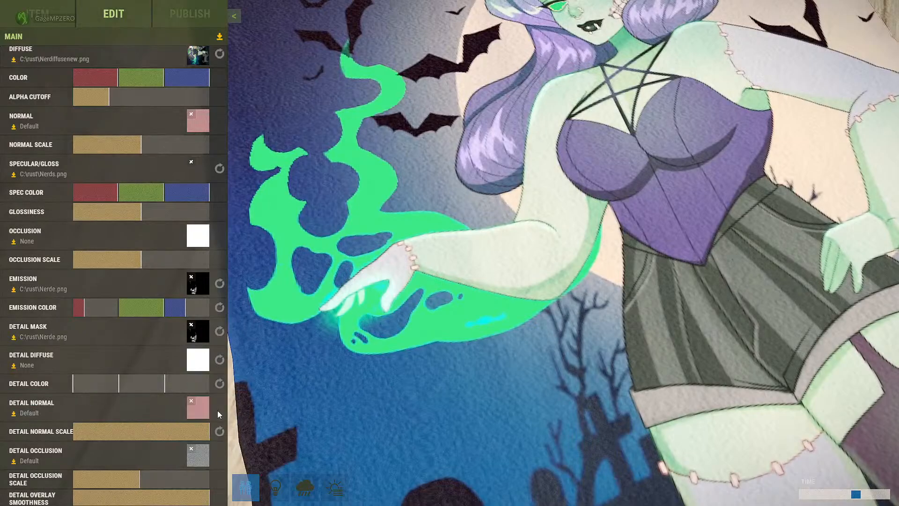
left_click(219, 384)
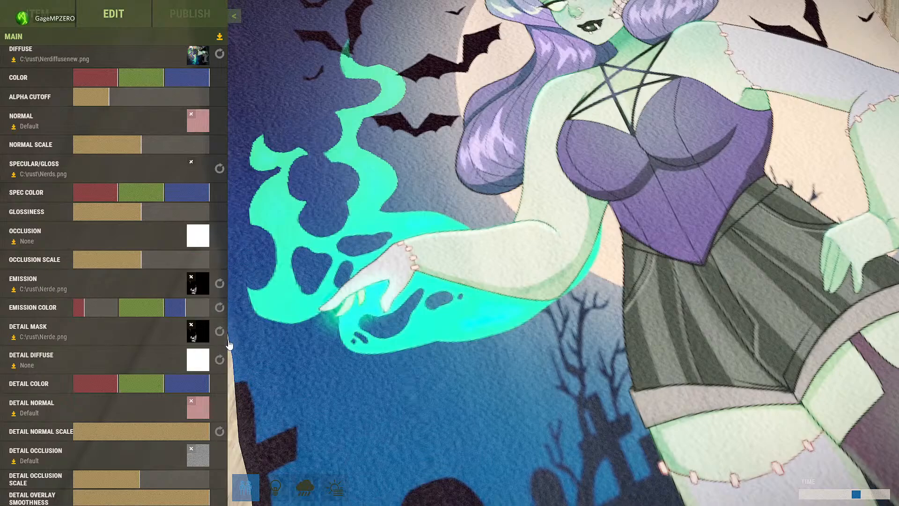
left_click(220, 359)
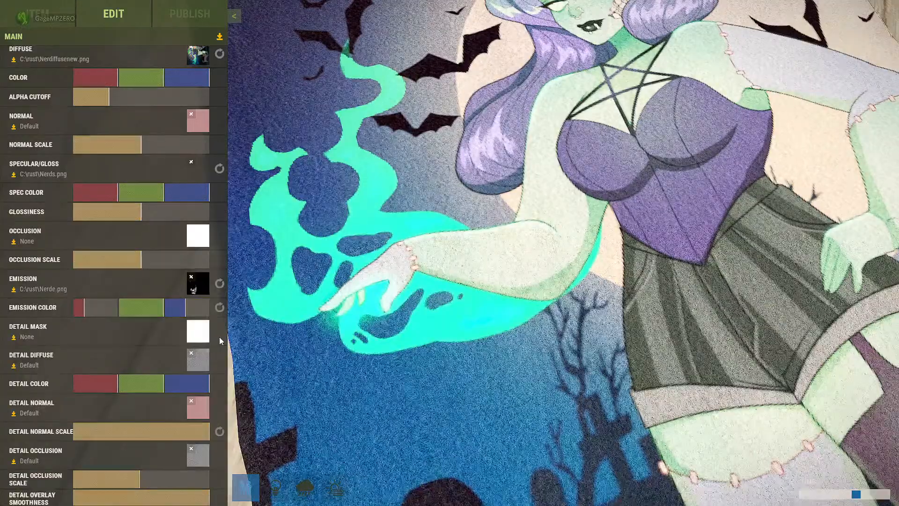
Load Nerds.png from C:\rust as both the Detail Mask and the Detail Occlusion texture.
left_click(199, 287)
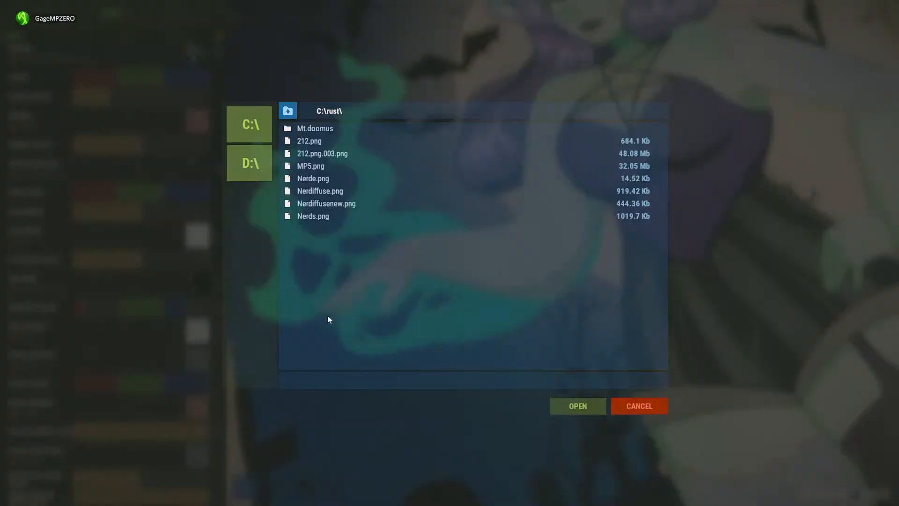
left_click(311, 216)
left_click(581, 405)
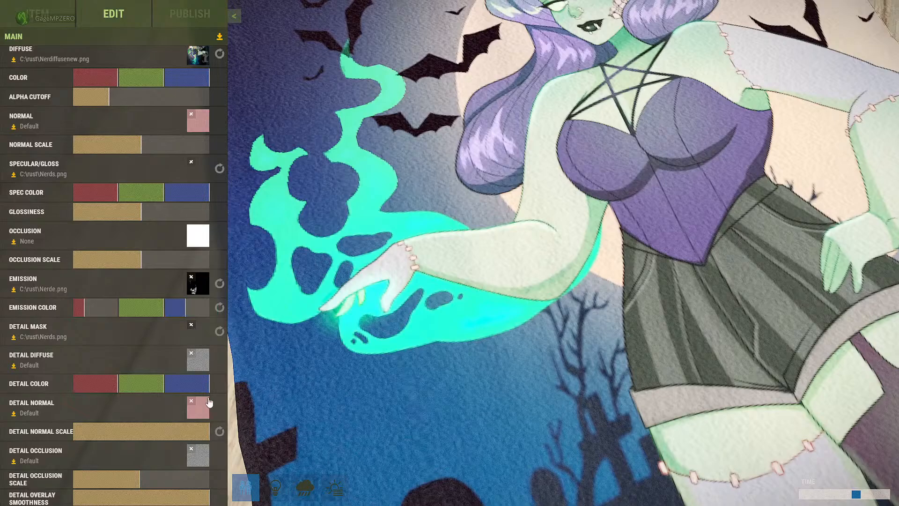
left_click(206, 464)
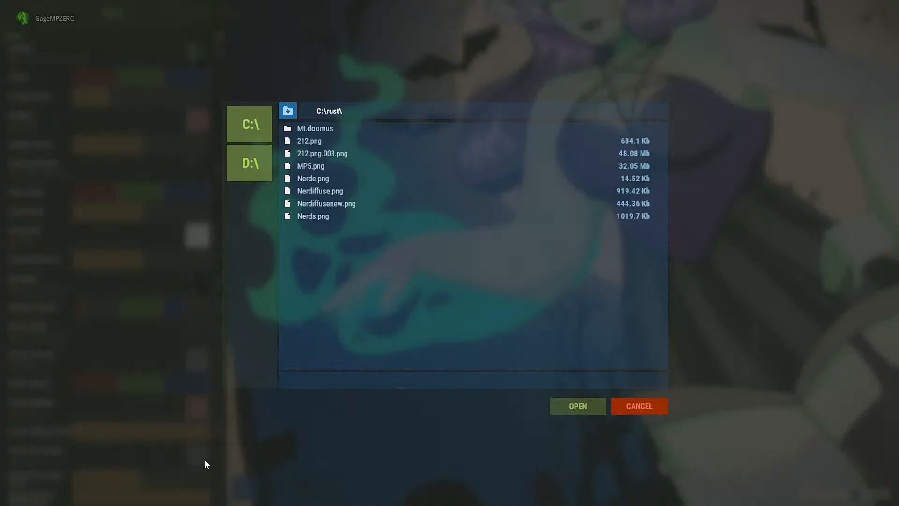
left_click(313, 216)
left_click(566, 406)
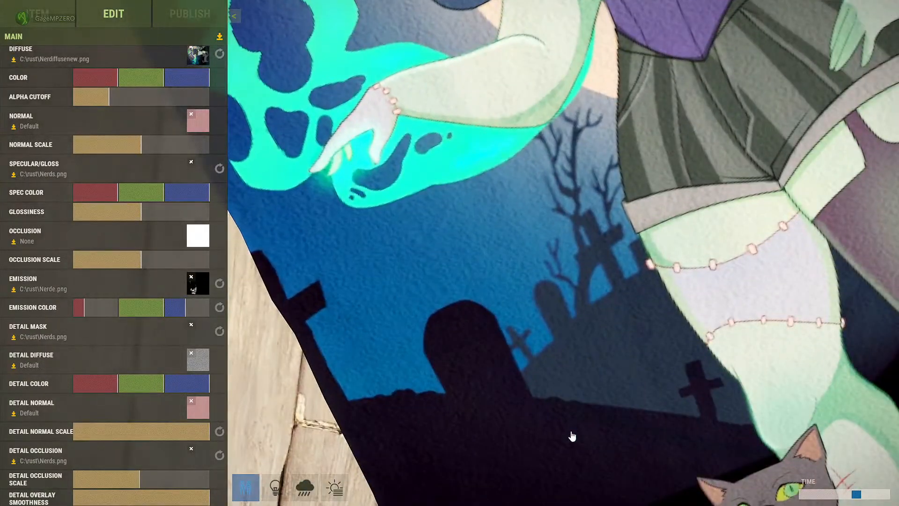
Lower the Occlusion Scale to slightly under half and view the rug's upper part in darkness.
left_click_drag(573, 436, 559, 366)
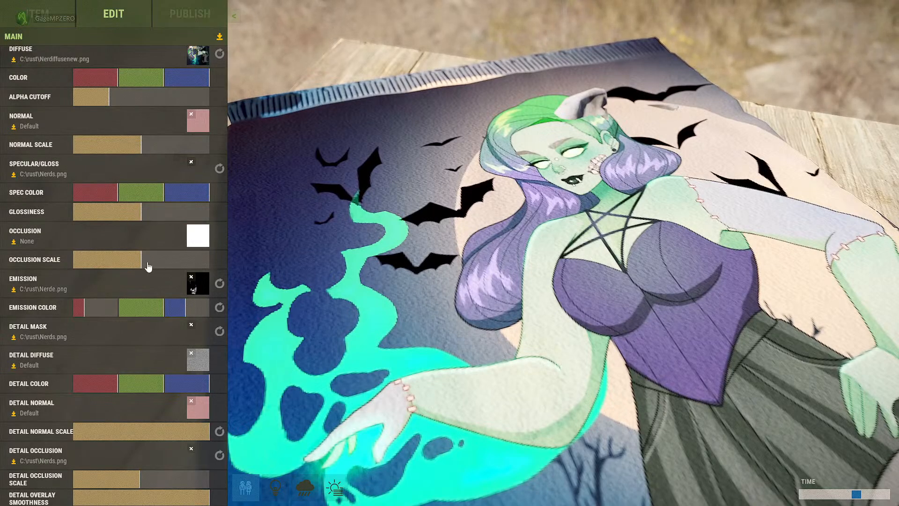
mouse_move(148, 266)
left_mouse_down()
mouse_move(72, 258)
mouse_move(213, 274)
mouse_move(149, 275)
left_mouse_up()
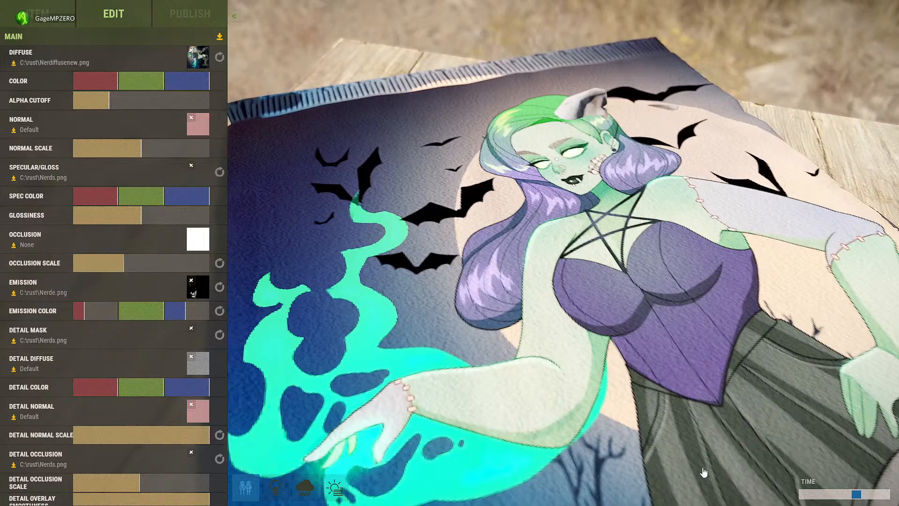
left_click_drag(871, 498, 815, 495)
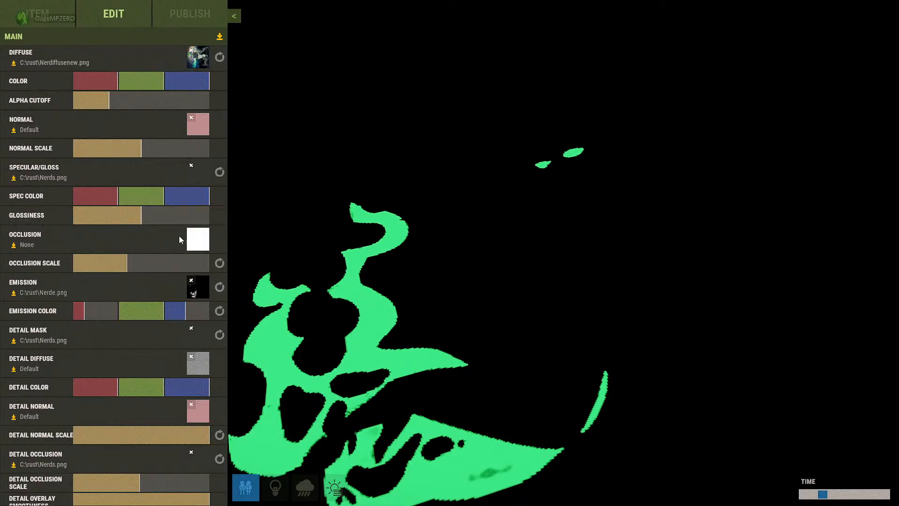
Load Nerds.png from C:\rust as the Occlusion texture and check the rug in early daylight.
left_click(199, 241)
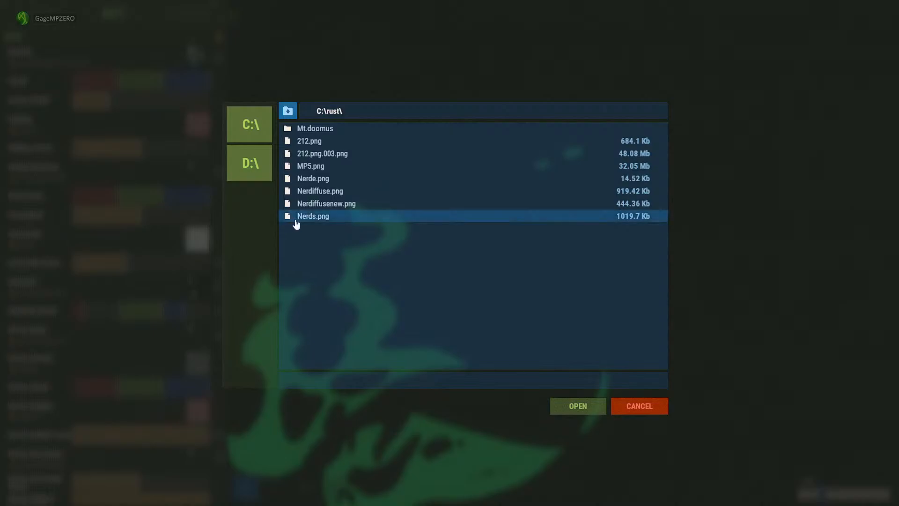
left_click(321, 215)
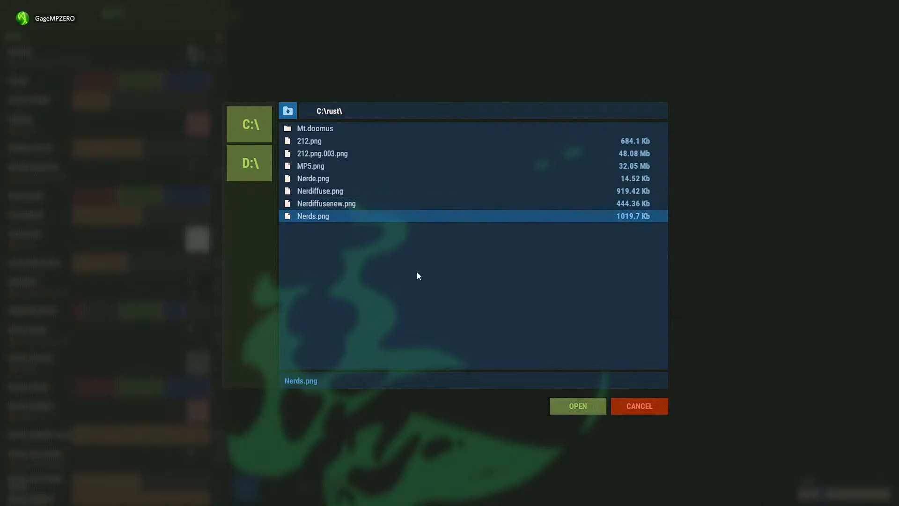
left_click(585, 408)
mouse_move(828, 495)
left_mouse_down()
mouse_move(884, 495)
mouse_move(826, 495)
mouse_move(837, 495)
left_mouse_up()
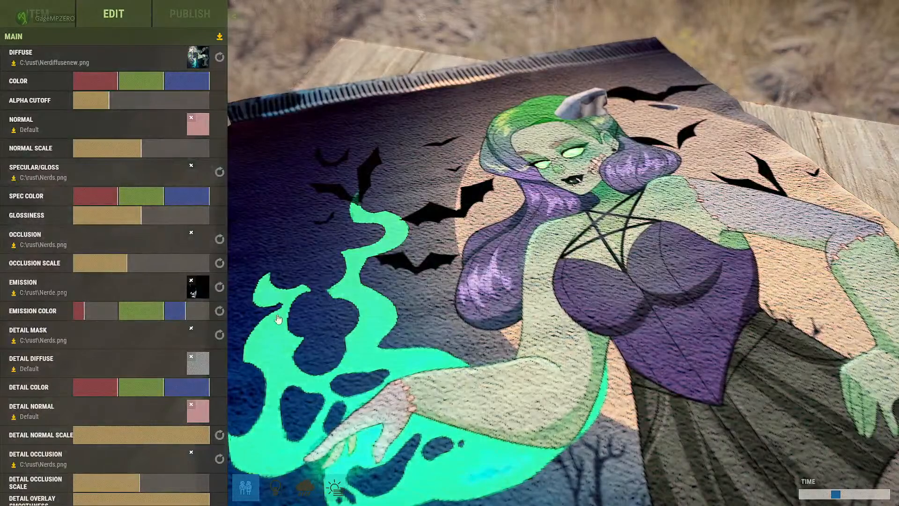
Reset the Emission, Occlusion, Occlusion Scale, Emission Color and Detail Mask settings to their defaults and view the rug.
left_click(226, 290)
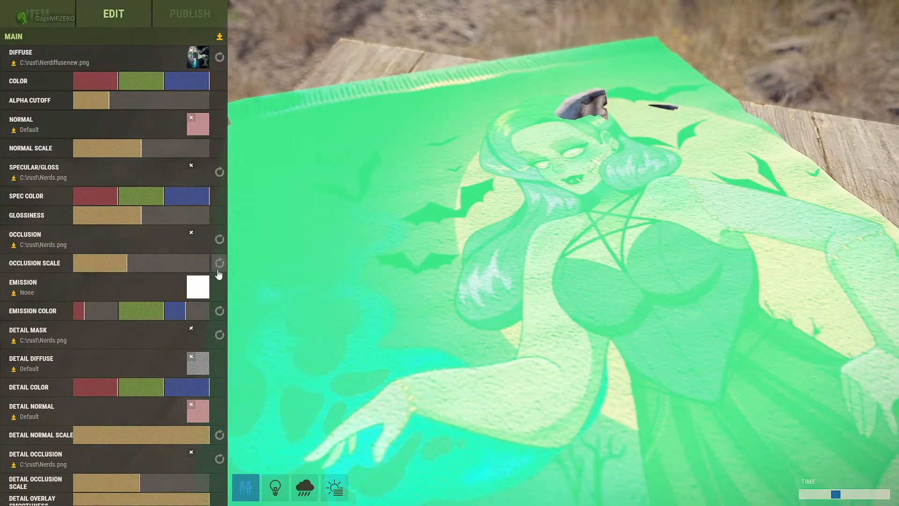
left_click(220, 239)
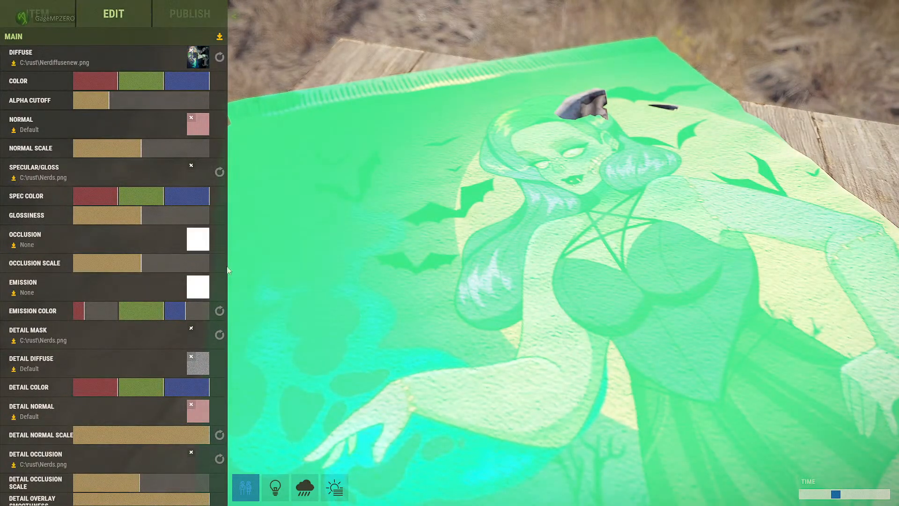
left_click(219, 312)
left_click(221, 331)
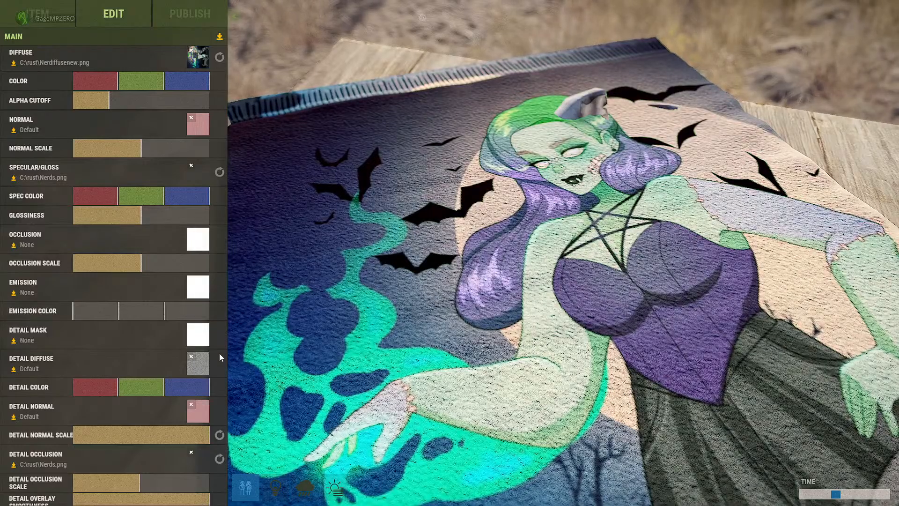
left_click_drag(492, 317, 478, 331)
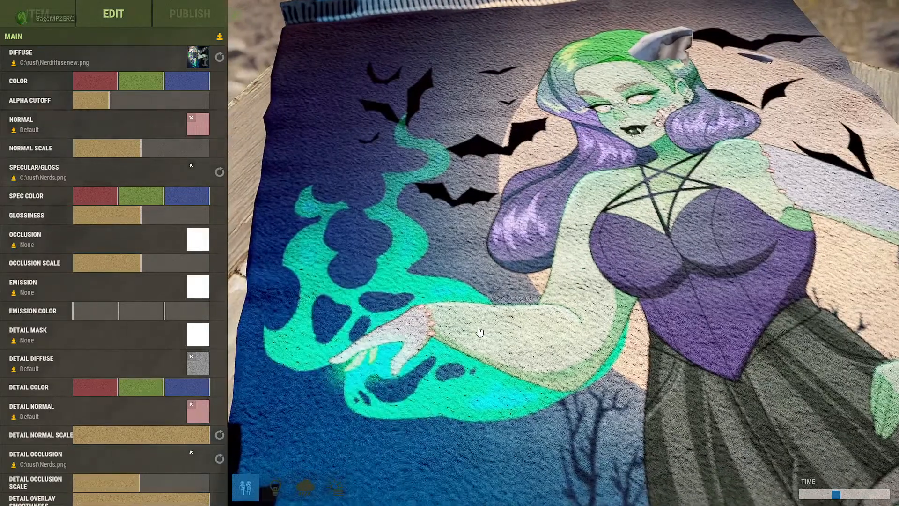
scroll(479, 331, "down", 5)
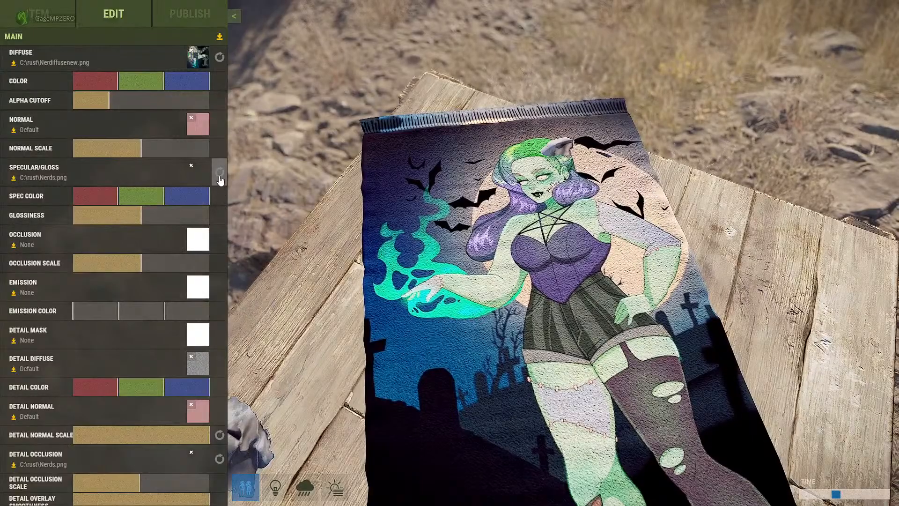
Reset the Specular/Gloss and Detail Occlusion textures to their defaults and view the whole rug.
left_click(219, 459)
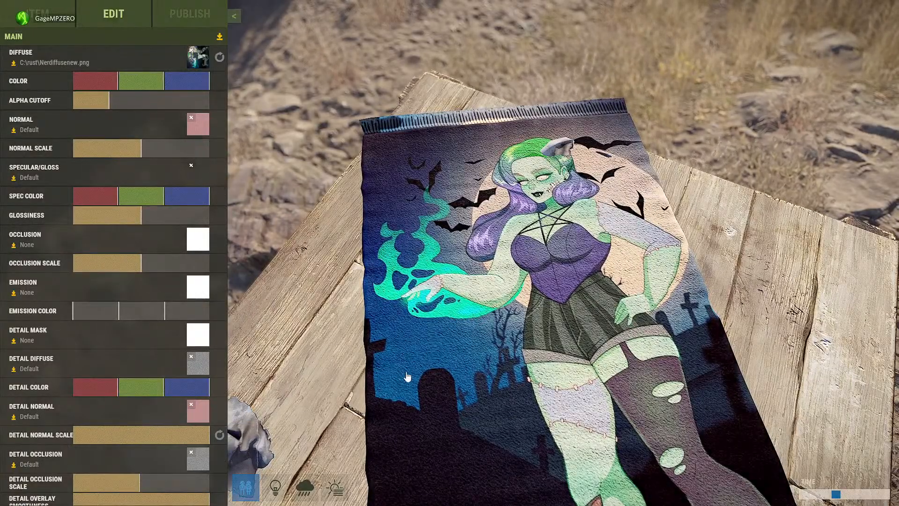
left_click_drag(406, 377, 415, 400)
scroll(399, 390, "down", 2)
scroll(415, 400, "down", 4)
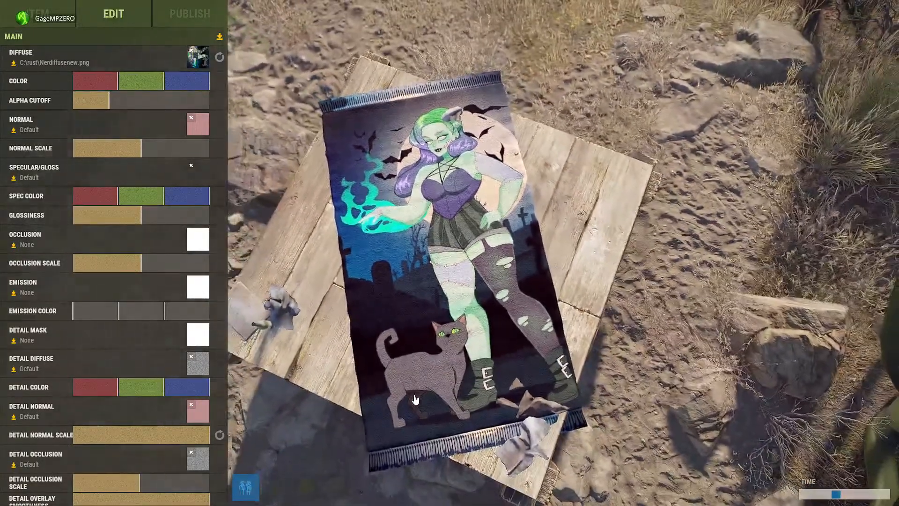
scroll(415, 399, "up", 2)
scroll(415, 400, "up", 2)
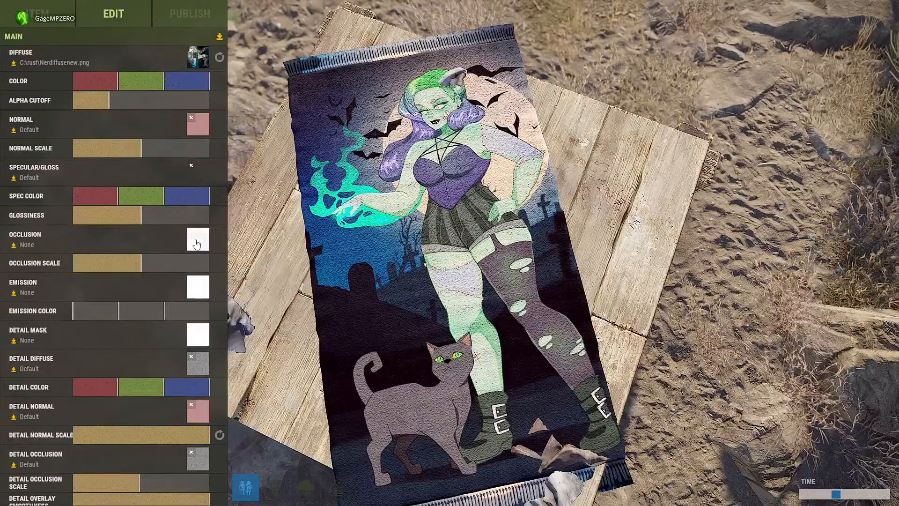
Load Nerde.png from C:\rust as the Emission texture.
left_click(198, 287)
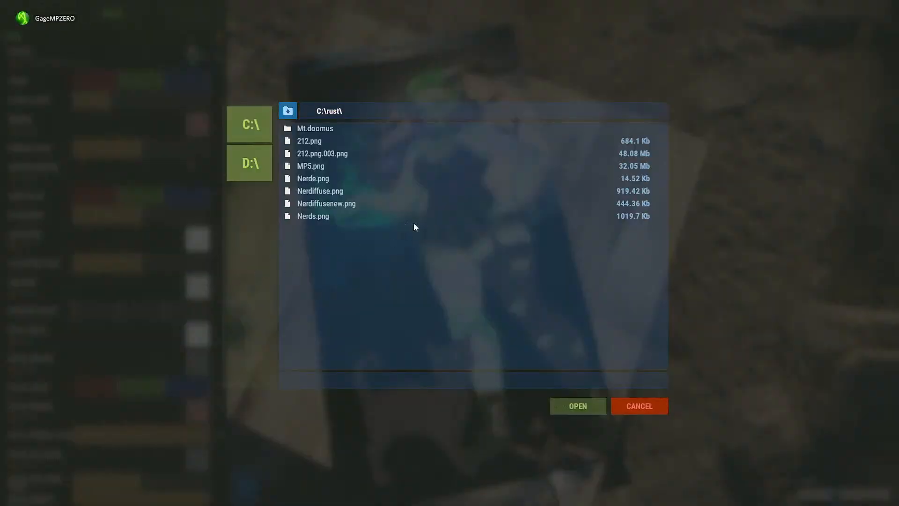
left_click(321, 192)
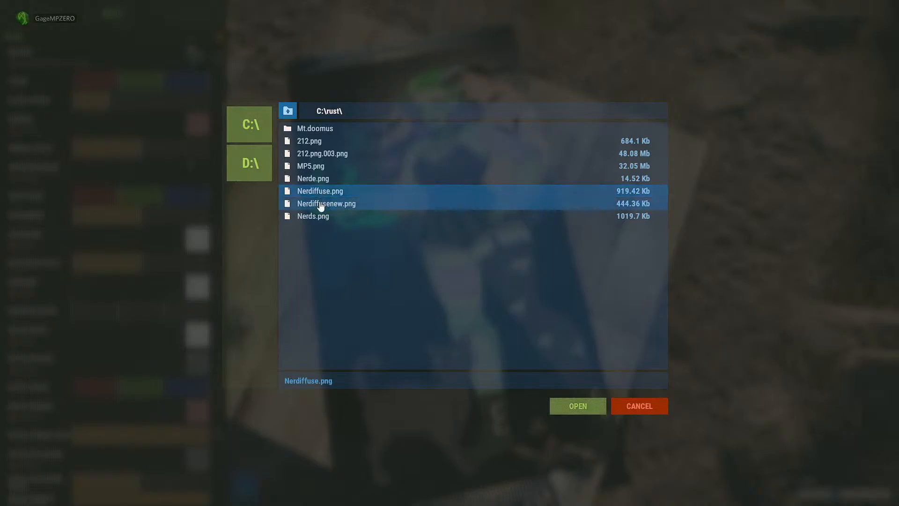
left_click(323, 204)
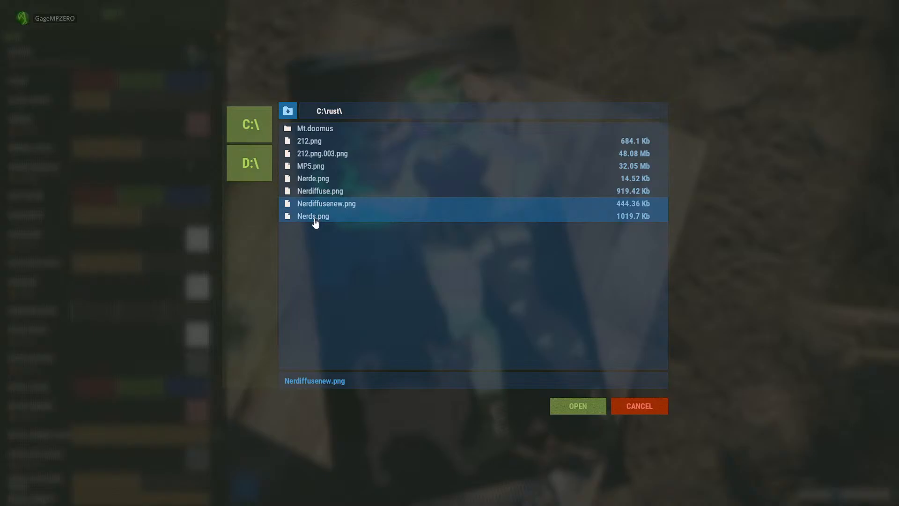
left_click(327, 180)
left_click(591, 407)
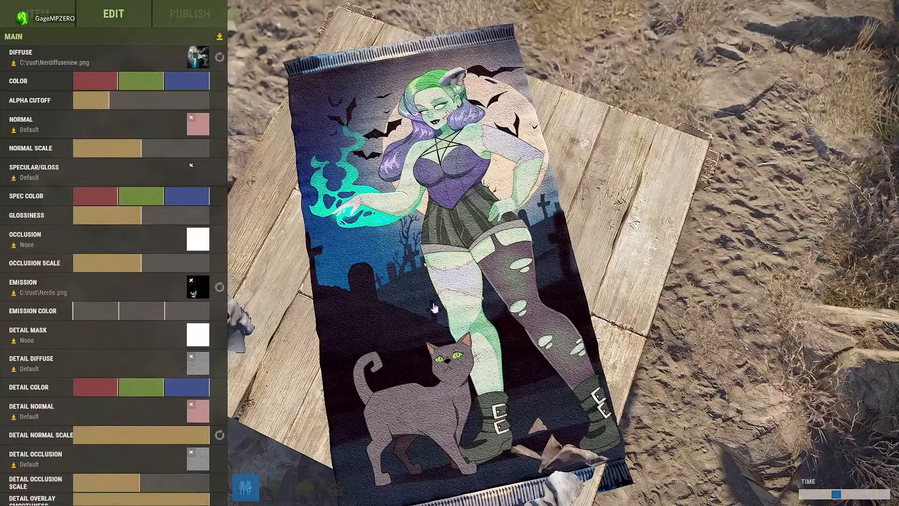
Set the Emission Color to about half red, slightly under half green and about three-quarters blue, comparing the glow in darkness and daylight.
left_click(805, 495)
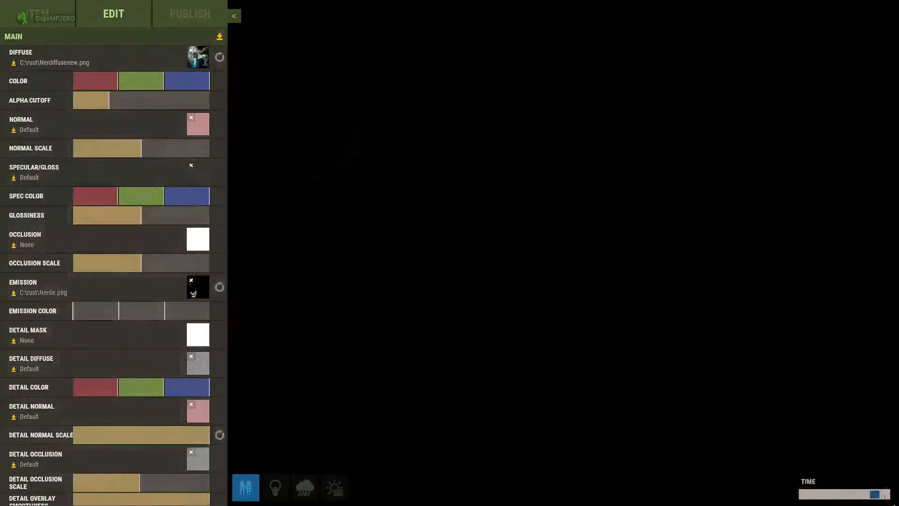
left_click_drag(894, 505, 859, 496)
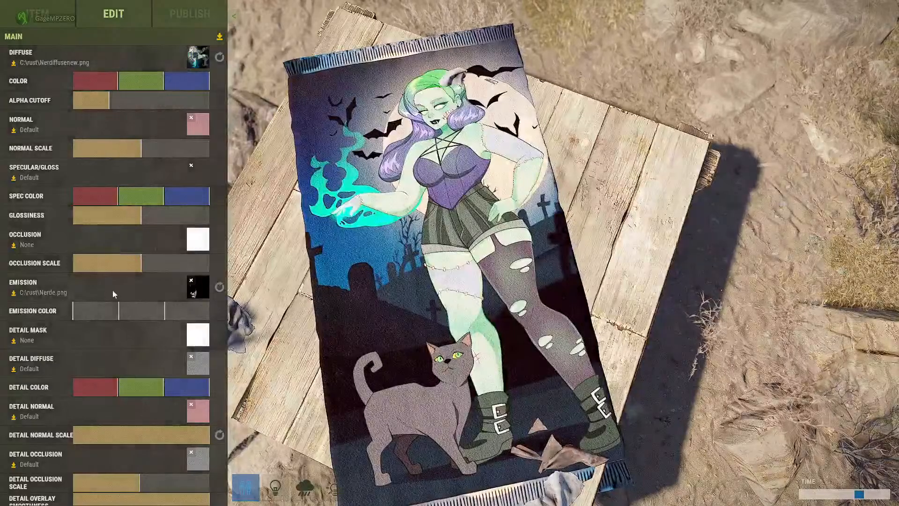
left_click_drag(100, 311, 158, 320)
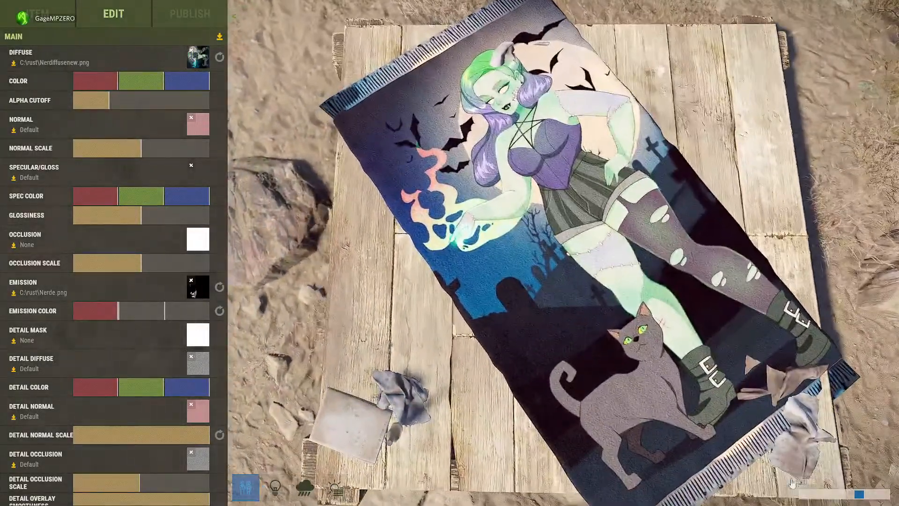
left_click_drag(859, 495, 835, 498)
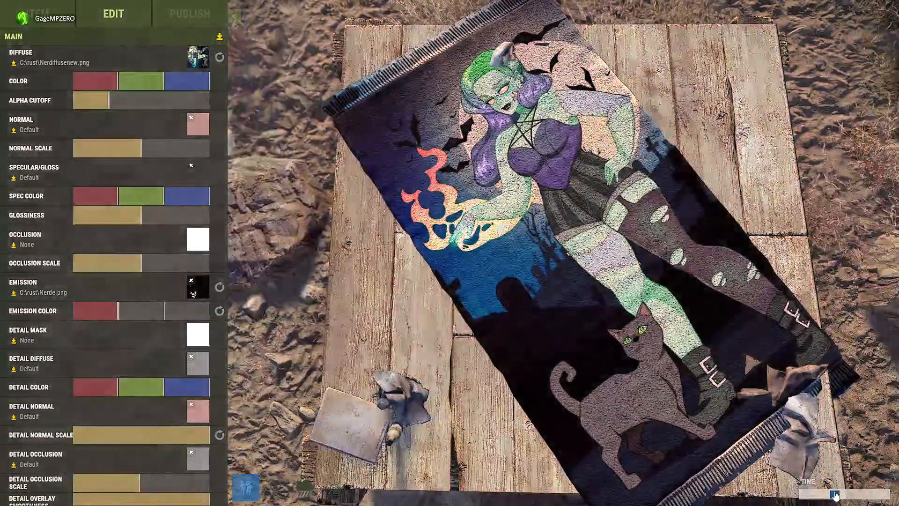
left_click_drag(121, 324, 136, 321)
left_click_drag(809, 497, 766, 492)
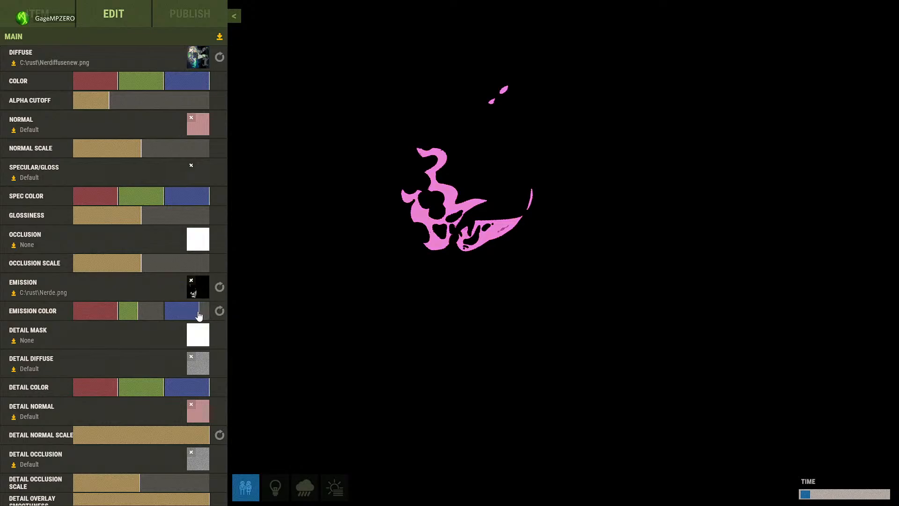
left_click(141, 314)
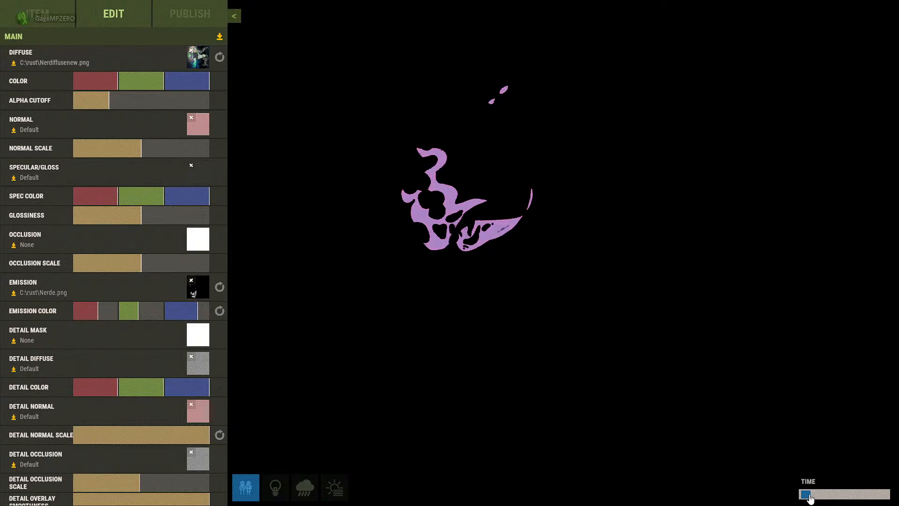
left_click_drag(810, 500, 865, 494)
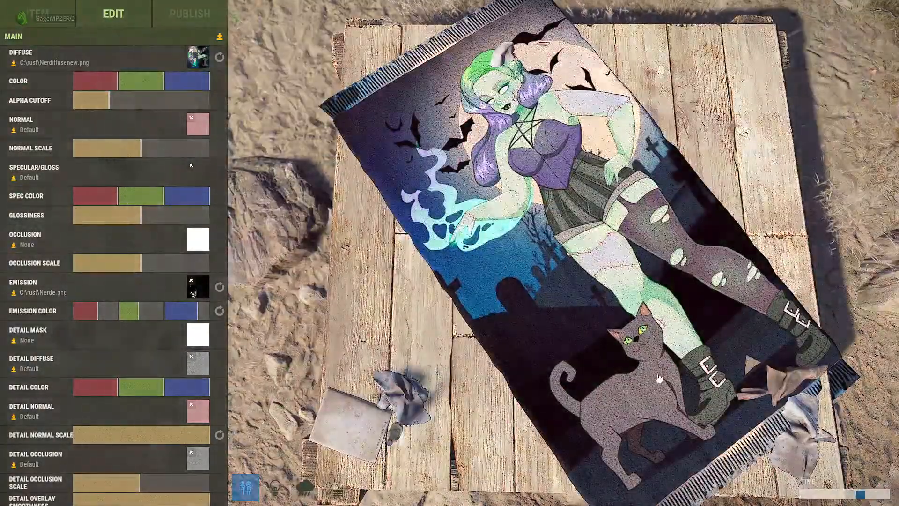
Inspect the rug's glowing flame and fabric texture in daylight from several angles, leaving the Detail Mask empty.
left_click_drag(583, 234, 597, 383)
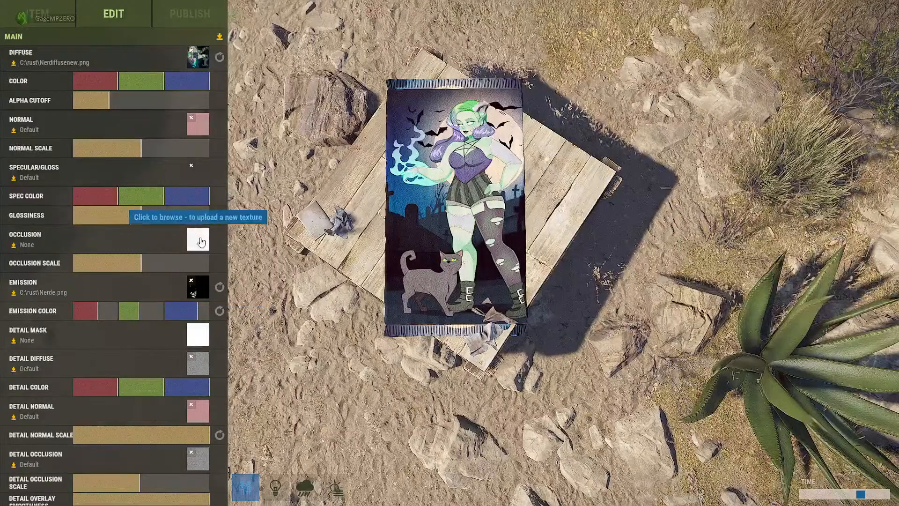
left_click(199, 334)
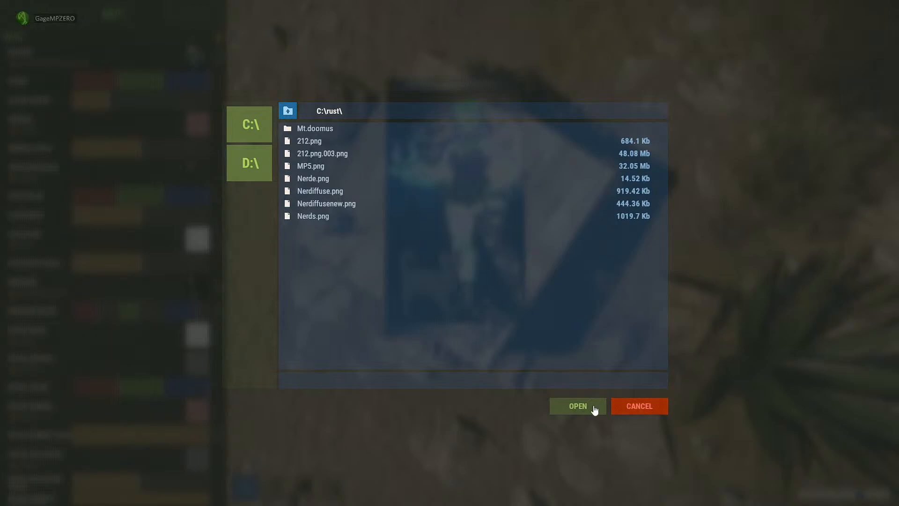
left_click(632, 406)
left_click_drag(429, 255, 452, 249)
scroll(440, 246, "up", 5)
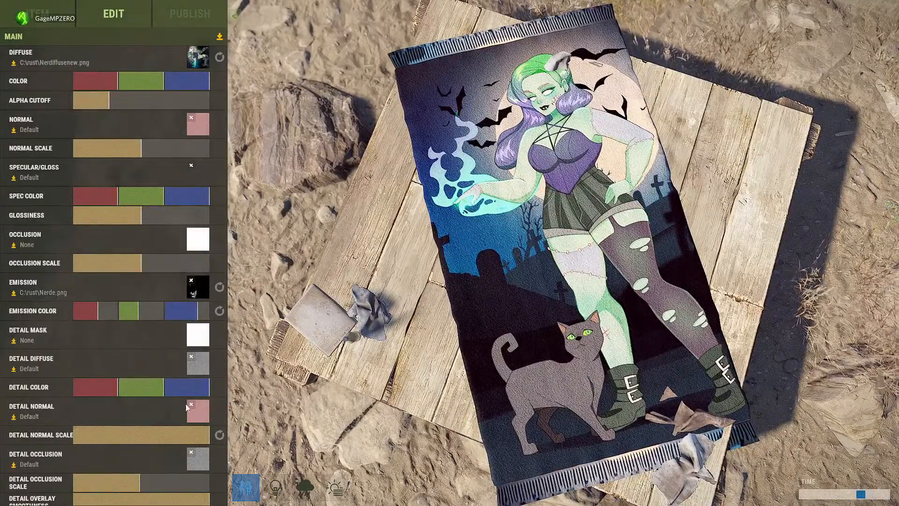
scroll(145, 457, "down", 1)
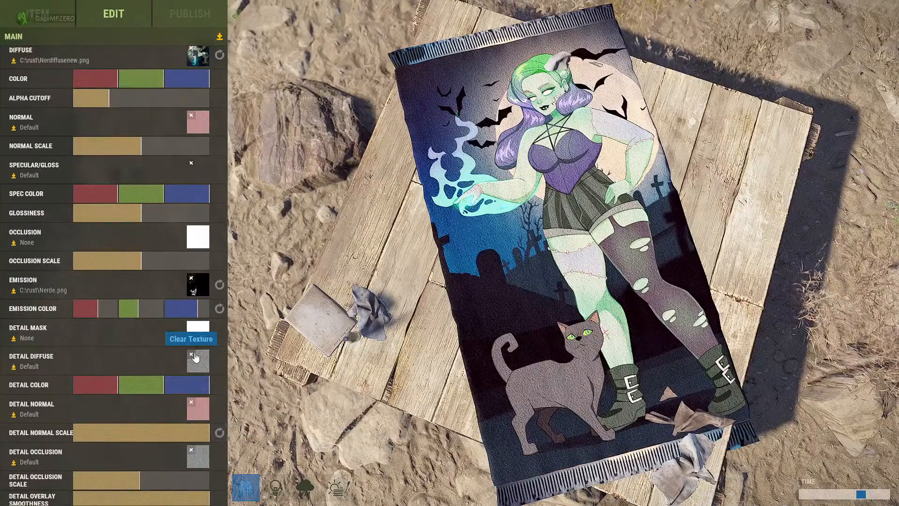
left_click_drag(257, 343, 546, 352)
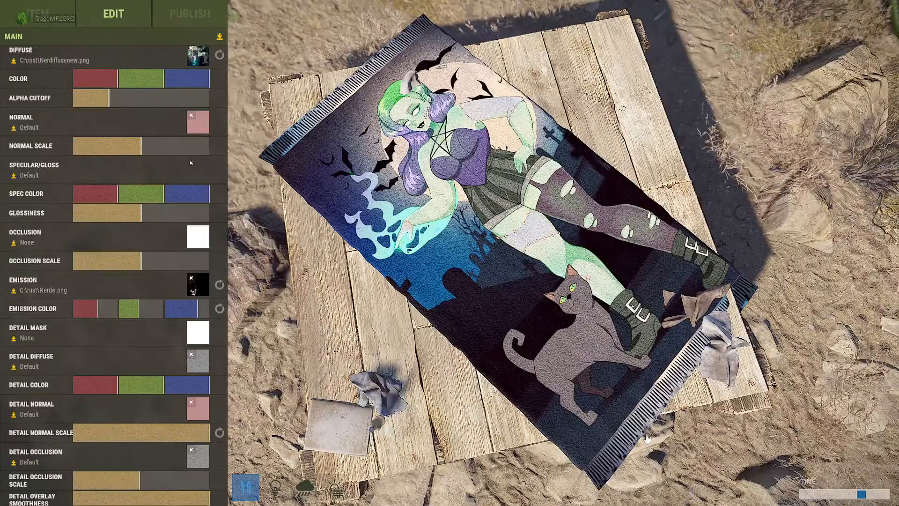
left_click_drag(647, 439, 627, 441)
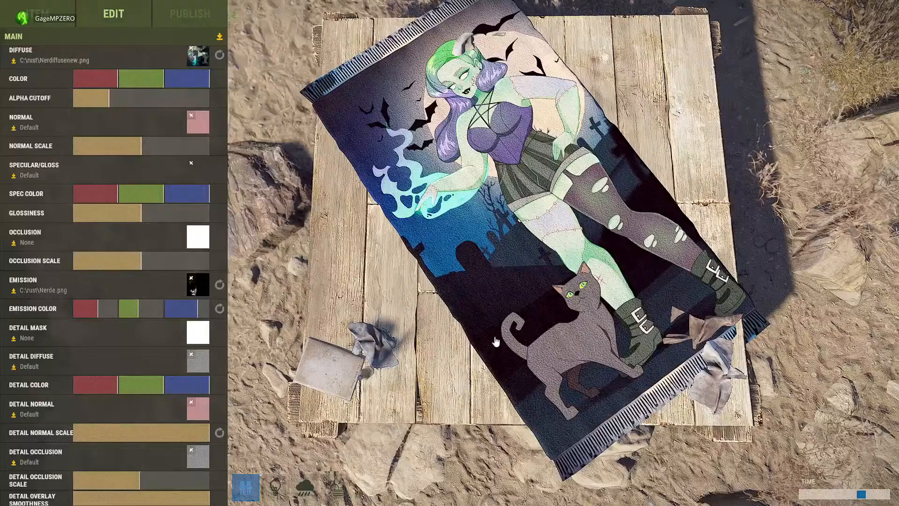
left_click_drag(496, 341, 449, 376)
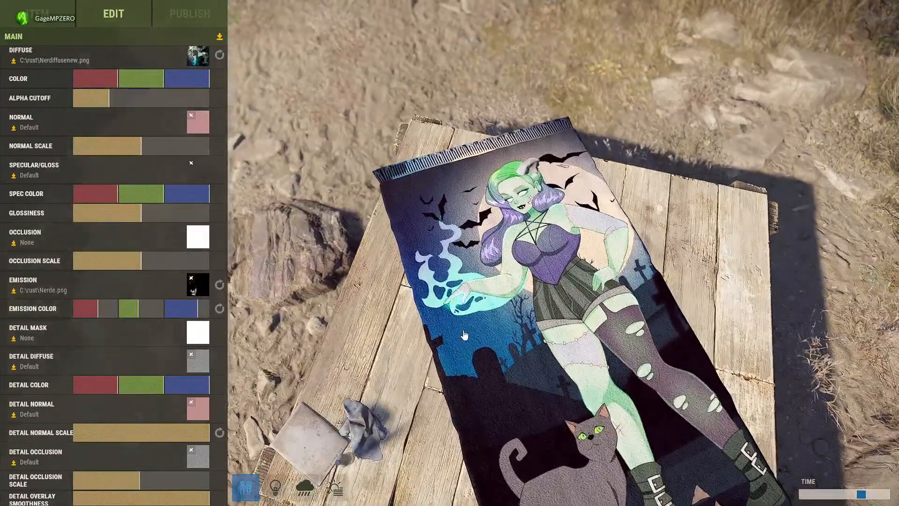
left_click_drag(464, 335, 482, 349)
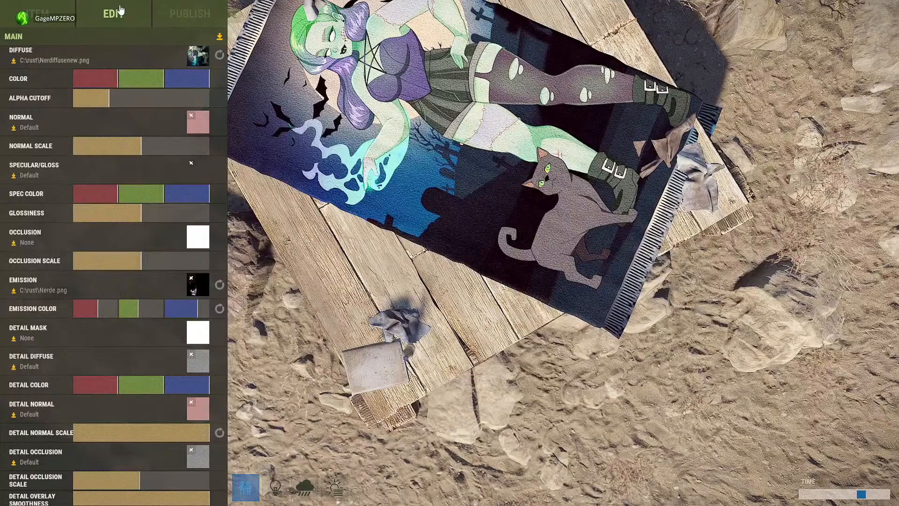
Check the rug's item title and type, publish it to the Steam Workshop, and look over its published page.
left_click(188, 13)
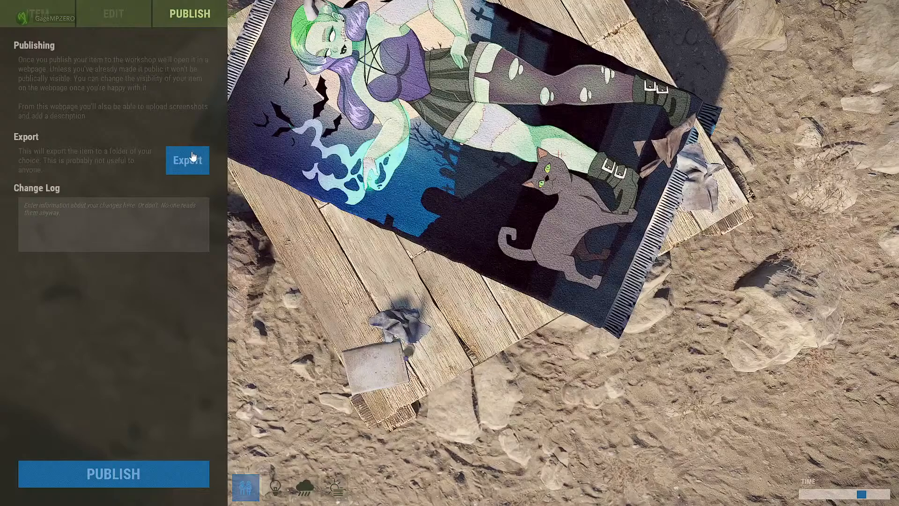
left_click(113, 13)
left_click(47, 5)
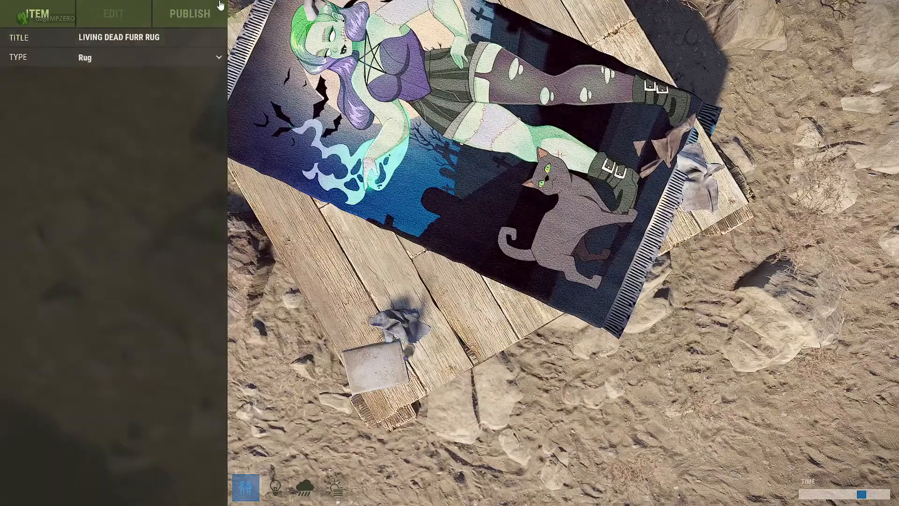
left_click(203, 12)
left_click(85, 474)
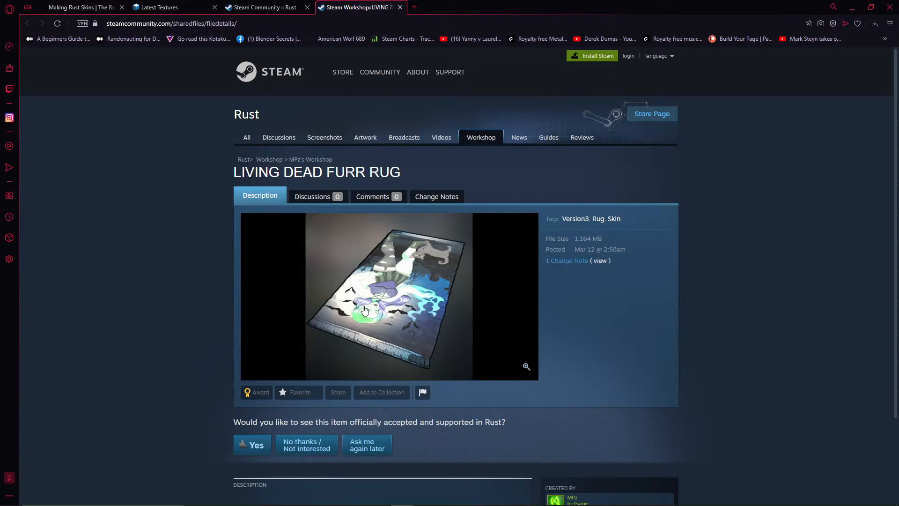
scroll(362, 310, "down", 2)
scroll(343, 370, "up", 2)
scroll(342, 381, "down", 2)
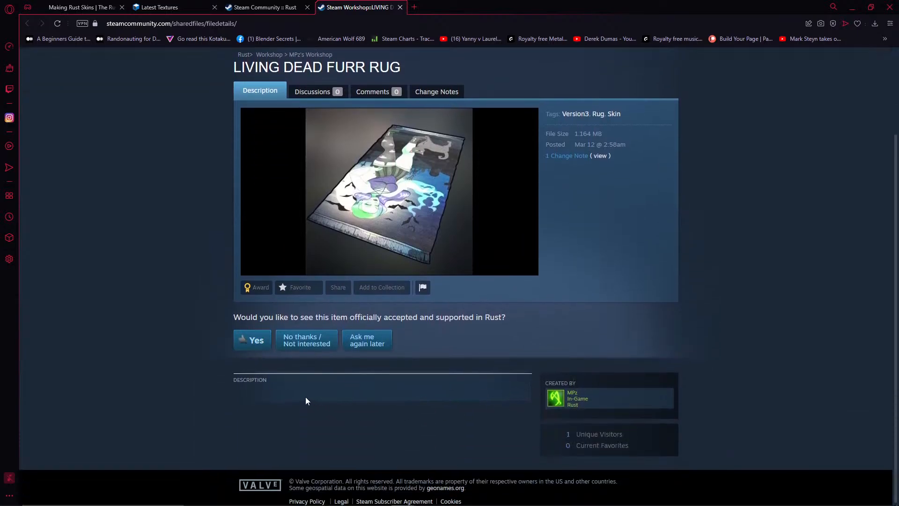
scroll(411, 390, "up", 2)
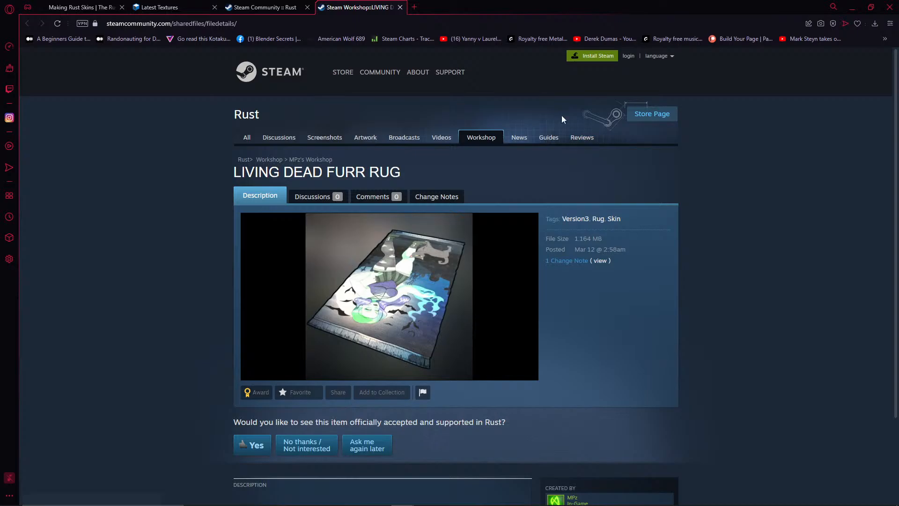
Open the followed LivingDeadNerd channel on Twitch in a new browser tab and select its web address.
left_click(415, 7)
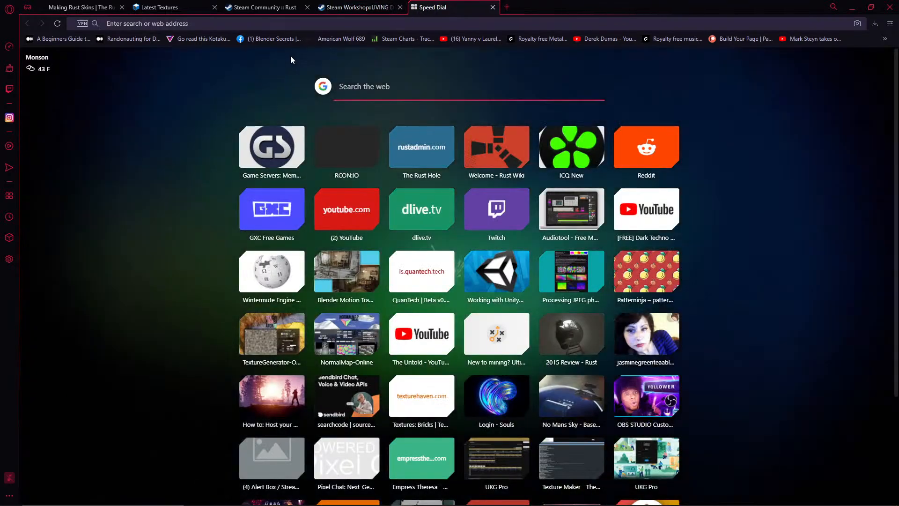
left_click(499, 210)
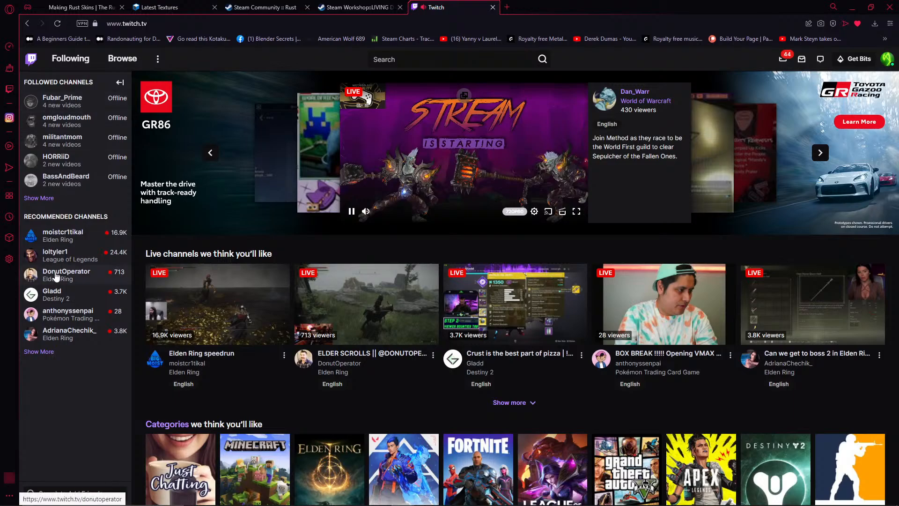
left_click(38, 352)
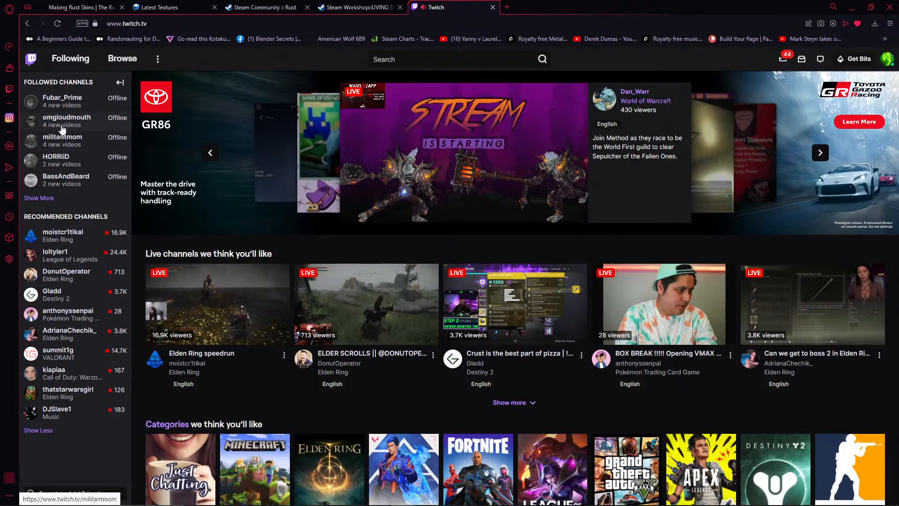
left_click(41, 199)
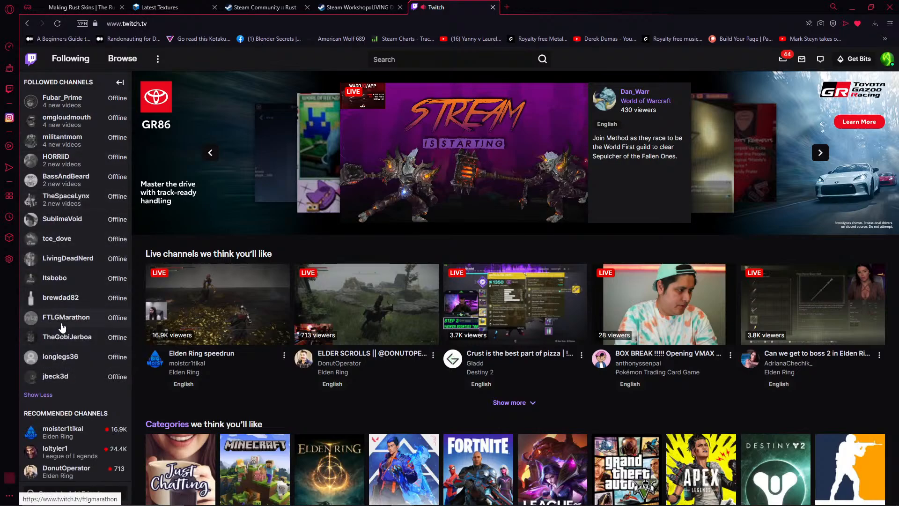
left_click(59, 264)
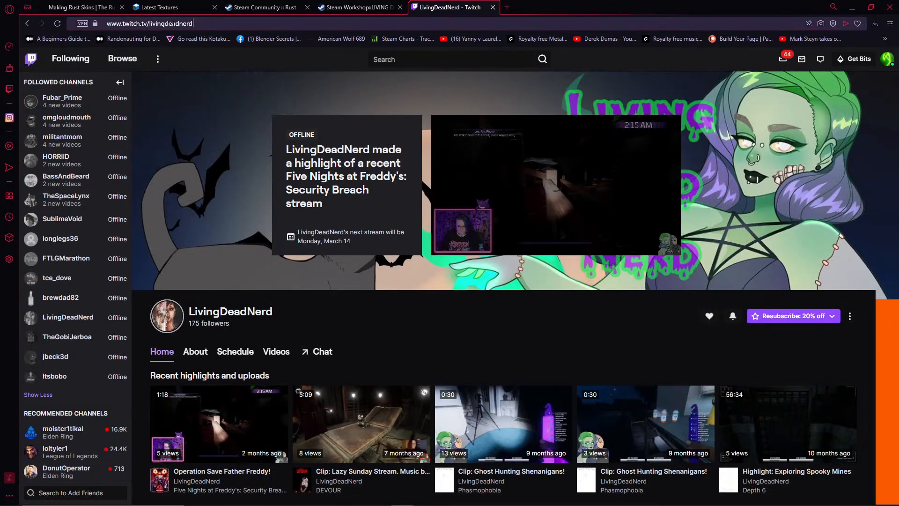
left_click(202, 29)
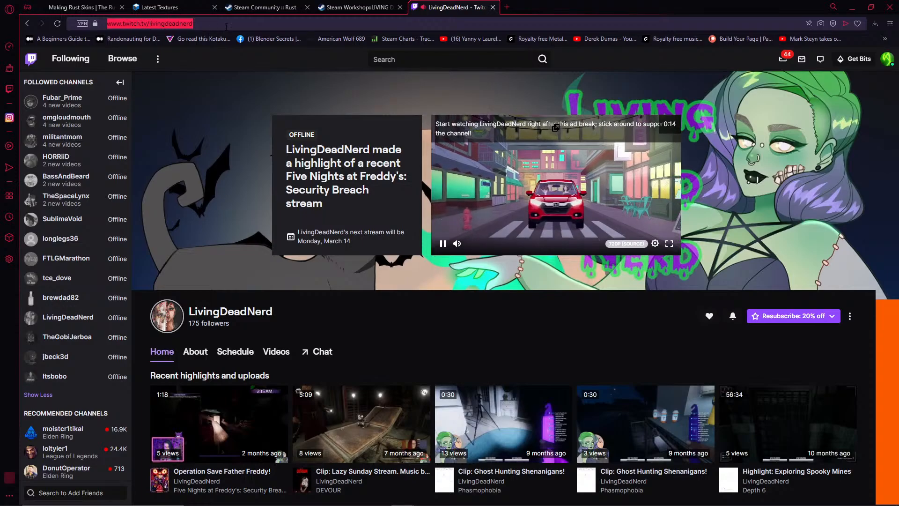
Close the Twitch channel page and review the LIVING DEAD FURR RUG Workshop page.
left_click(492, 7)
scroll(343, 382, "down", 2)
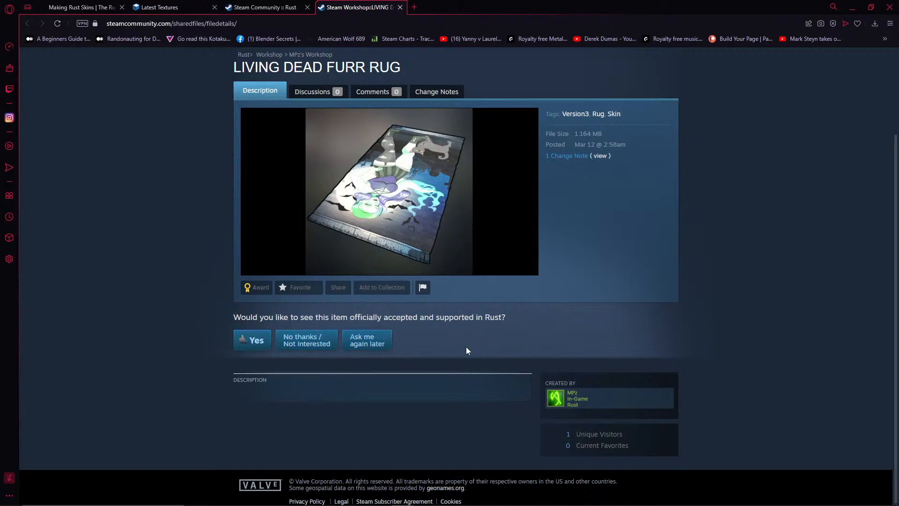
scroll(352, 358, "up", 2)
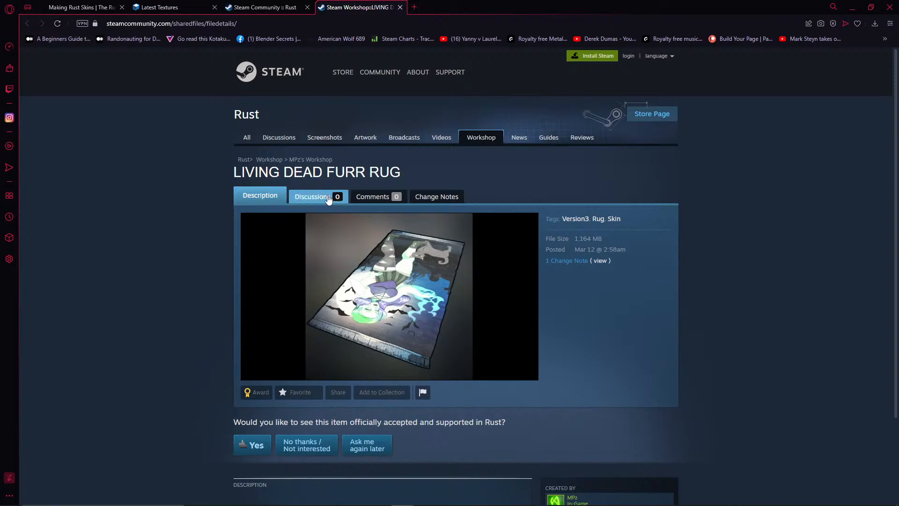
scroll(305, 192, "down", 2)
scroll(323, 187, "up", 2)
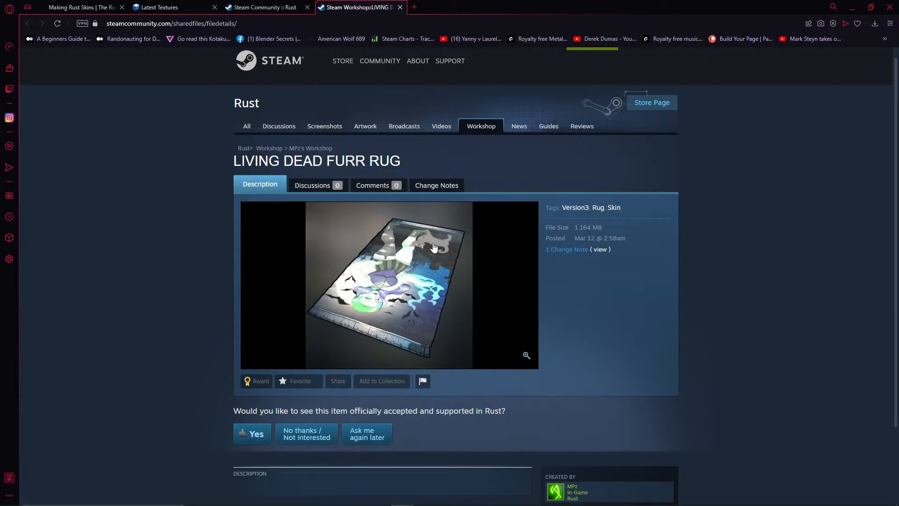
scroll(434, 247, "down", 2)
scroll(446, 263, "up", 2)
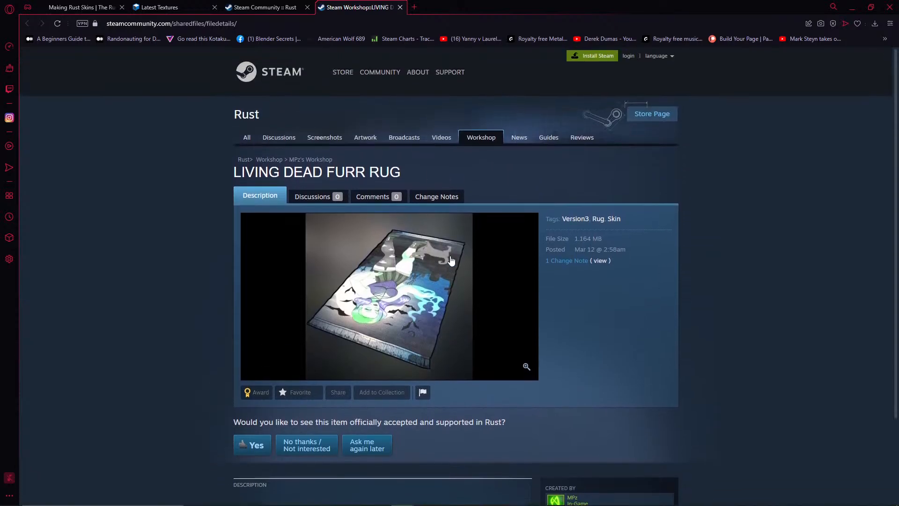
Switch to Steam, open the Rust Workshop home page, and look through the accepted items and friends' favorites.
mouse_move(597, 503)
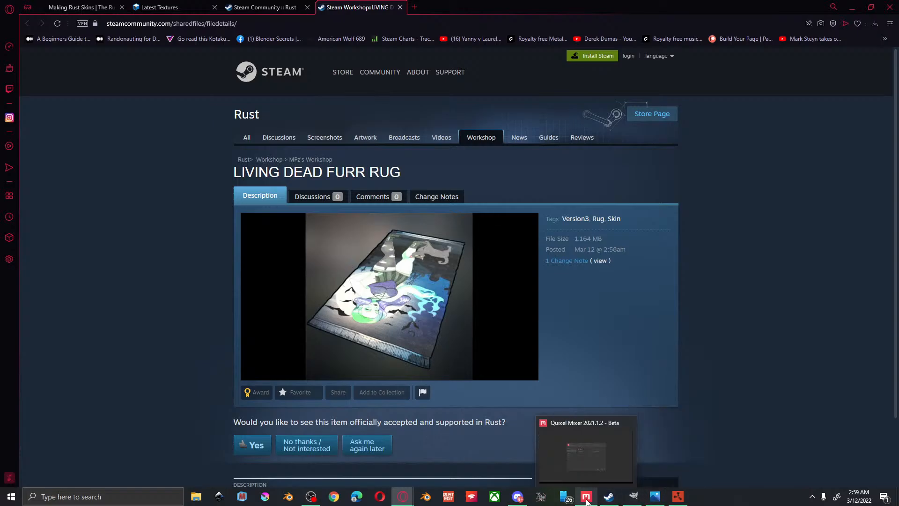
left_click(620, 452)
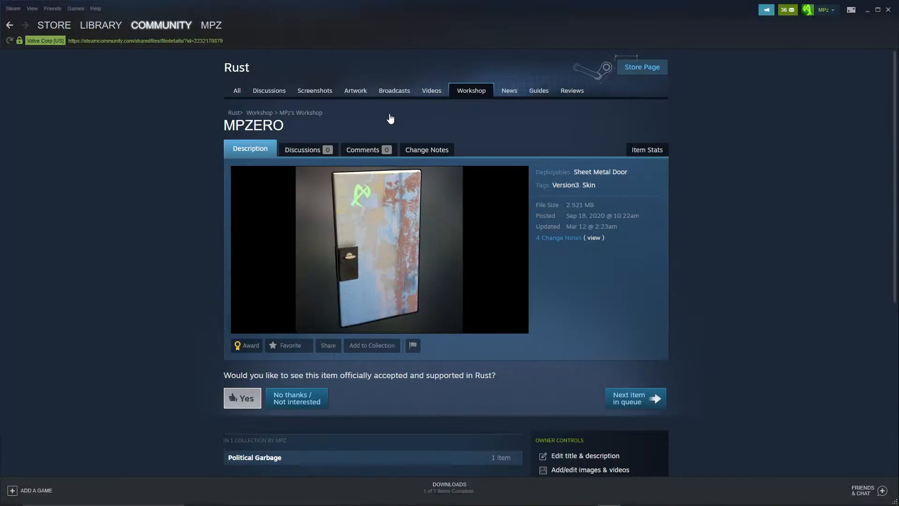
left_click(466, 91)
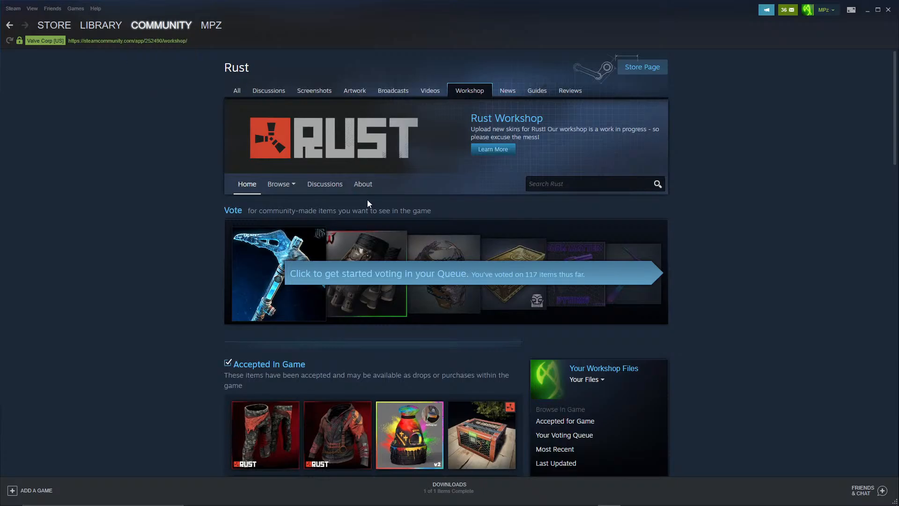
scroll(367, 201, "down", 9)
scroll(368, 206, "up", 5)
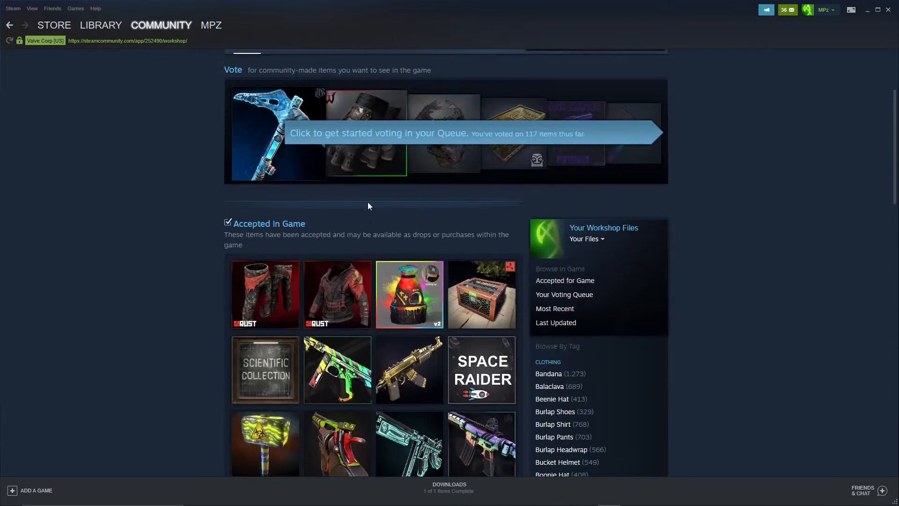
scroll(368, 206, "down", 5)
mouse_move(474, 359)
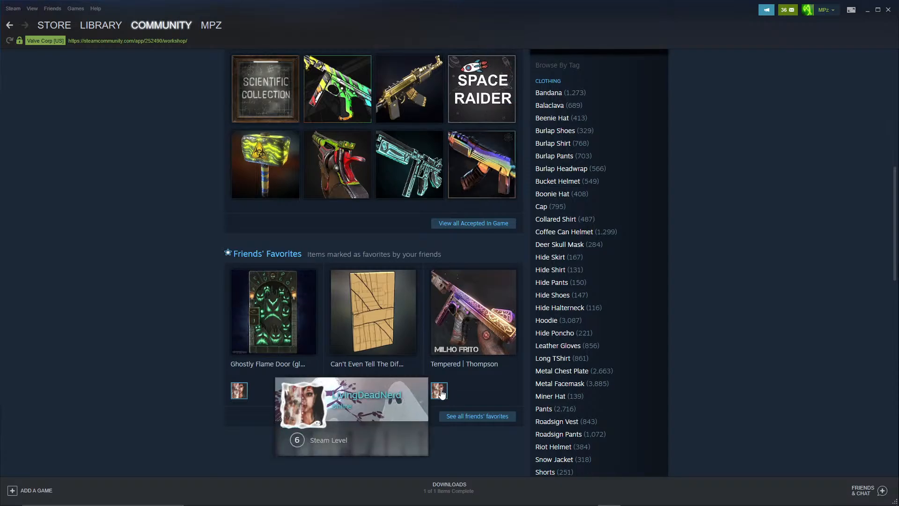
mouse_move(452, 332)
scroll(452, 333, "up", 1)
scroll(452, 333, "up", 10)
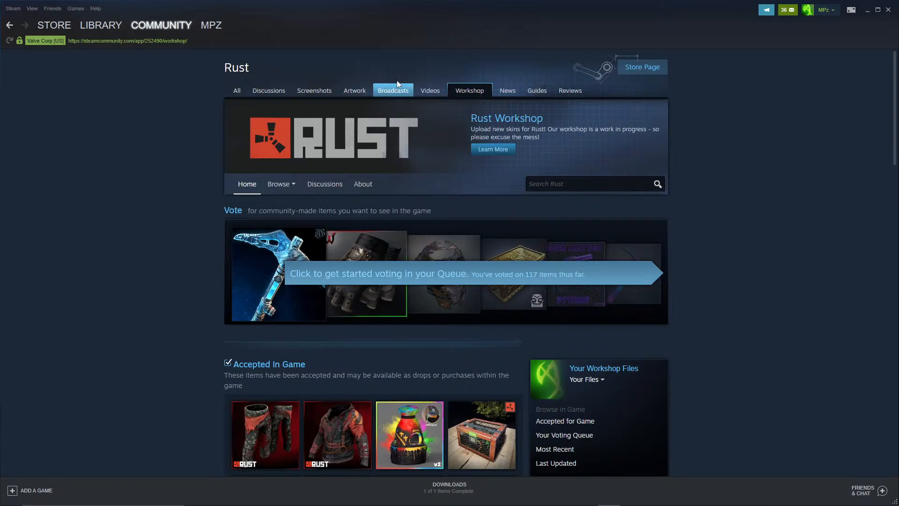
Open the profile's Workshop Items list and look through both of its pages.
mouse_move(172, 34)
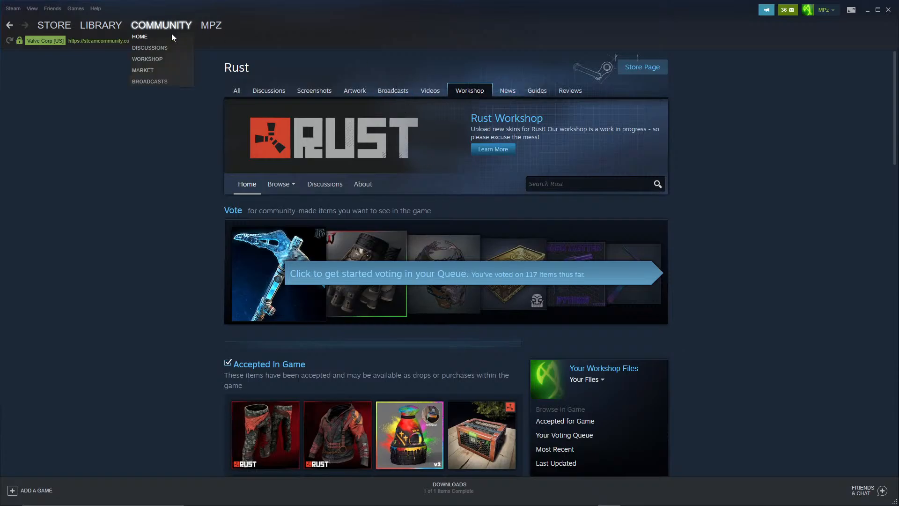
mouse_move(206, 26)
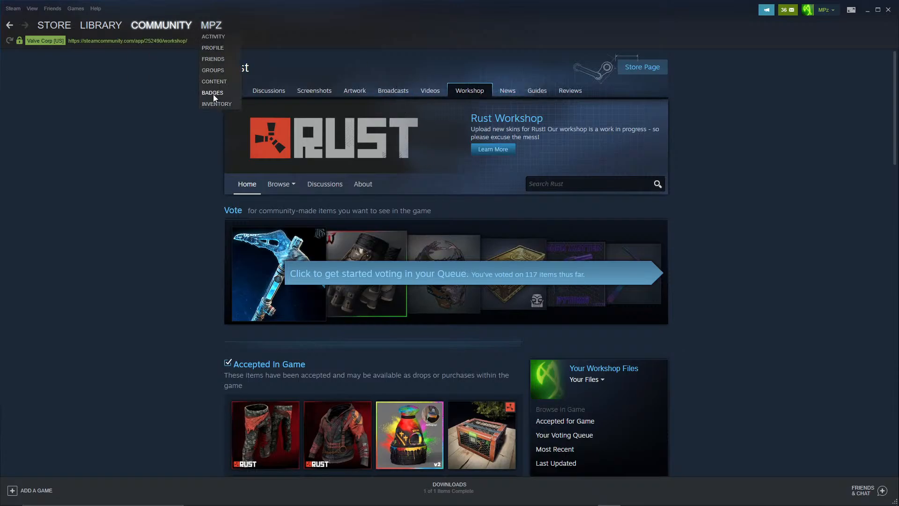
left_click(215, 83)
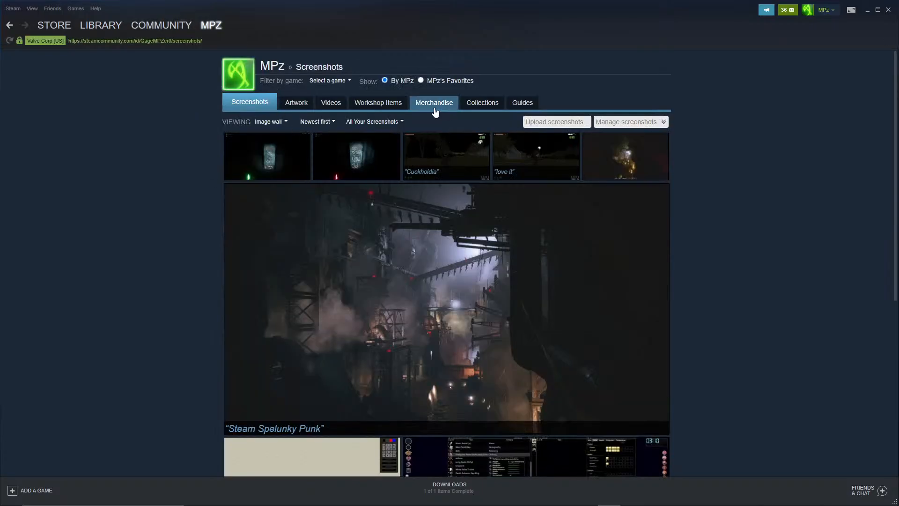
left_click(394, 107)
scroll(504, 377, "down", 3)
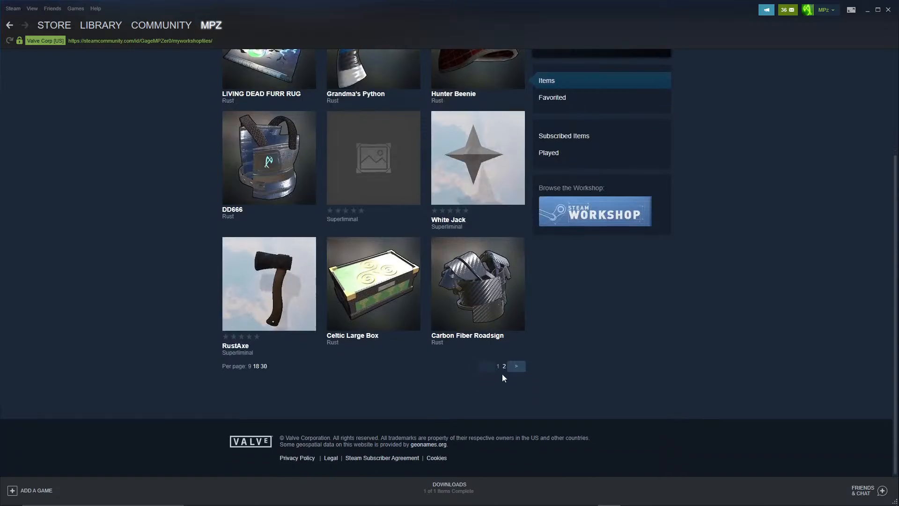
left_click(517, 369)
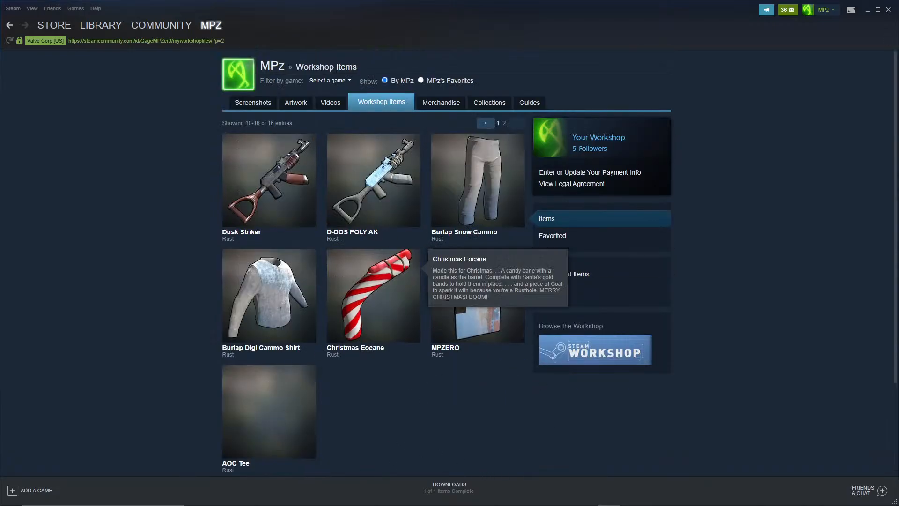
scroll(429, 397, "down", 3)
left_click(482, 369)
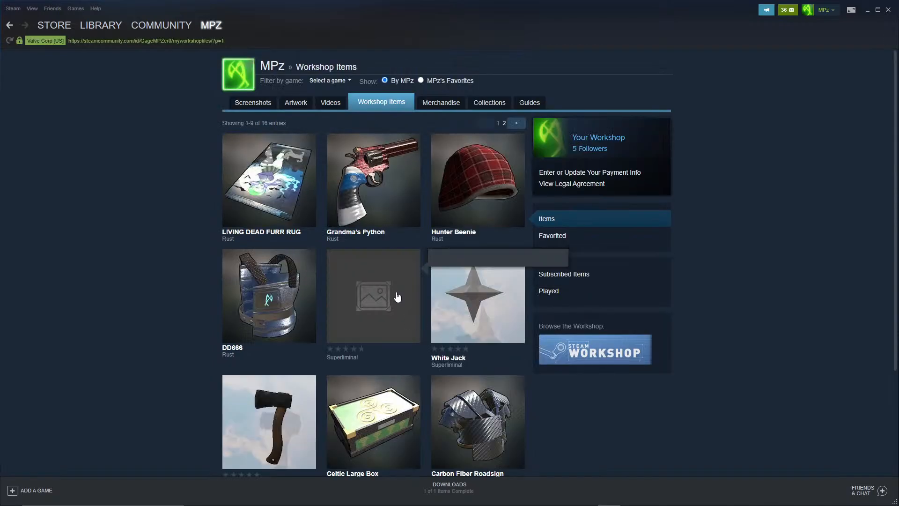
Open the LIVING DEAD FURR RUG item from the list and review its Workshop page.
left_click(286, 158)
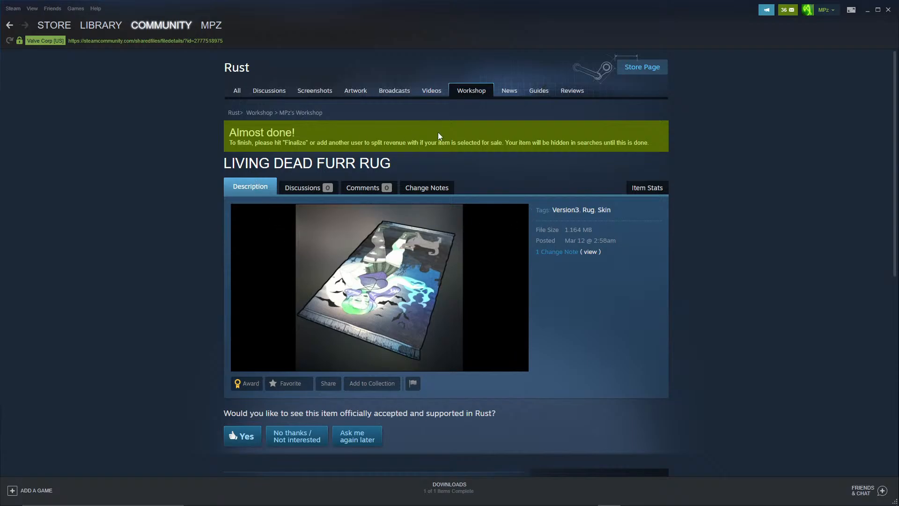
scroll(516, 284, "down", 5)
scroll(425, 218, "up", 5)
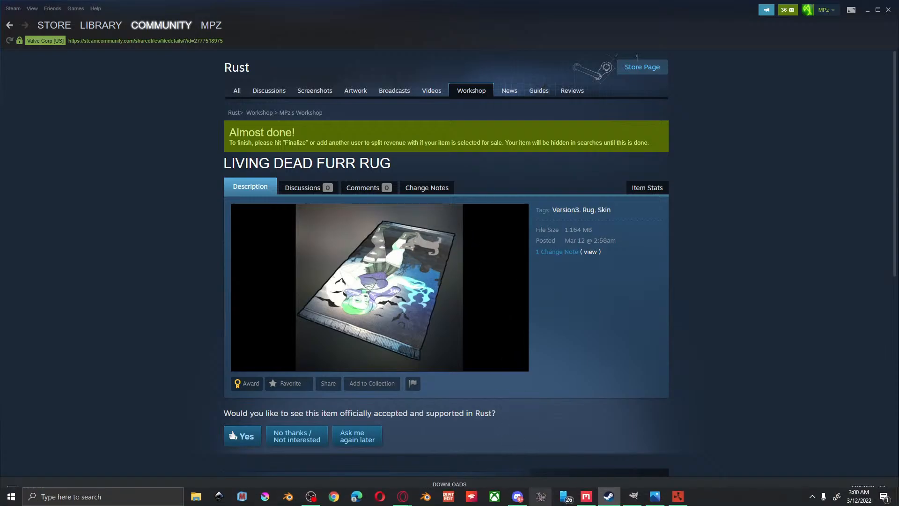
Switch to GIMP and bring up the black-and-white Nerdemission.xcf image.
mouse_move(679, 501)
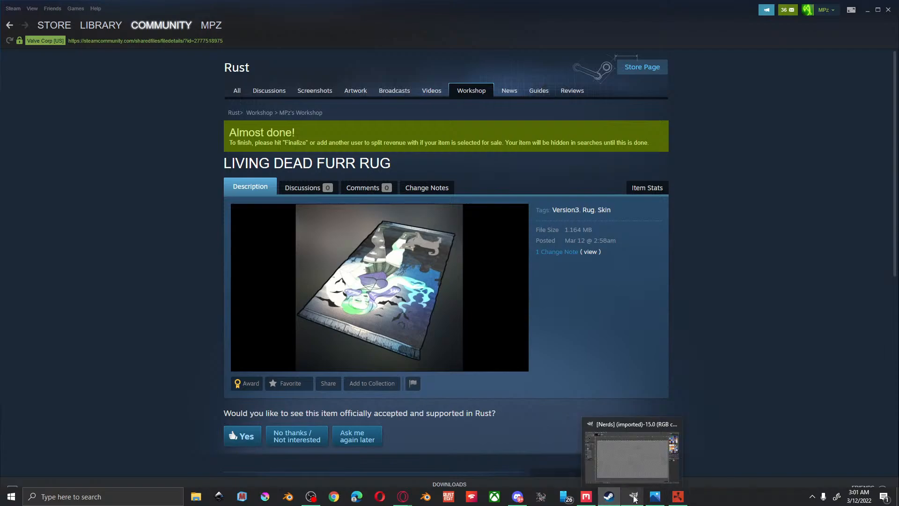
left_click(633, 461)
left_click(131, 36)
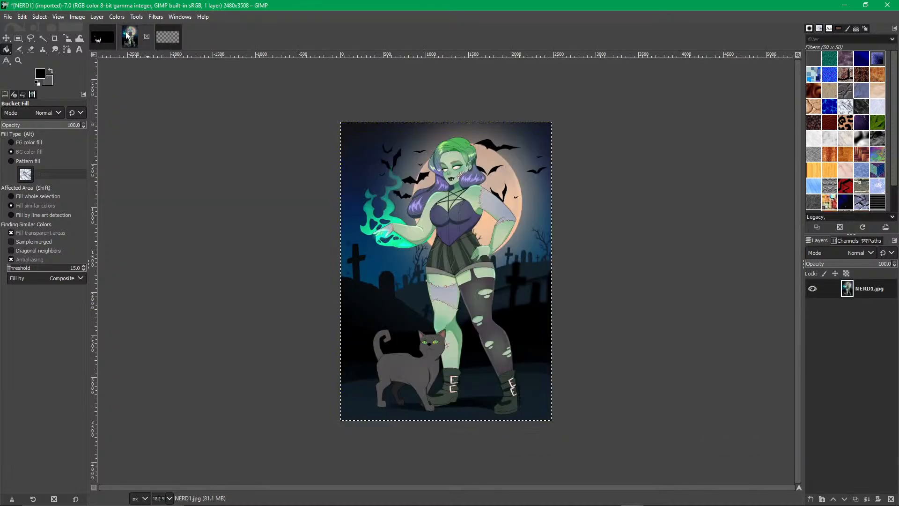
left_click(106, 36)
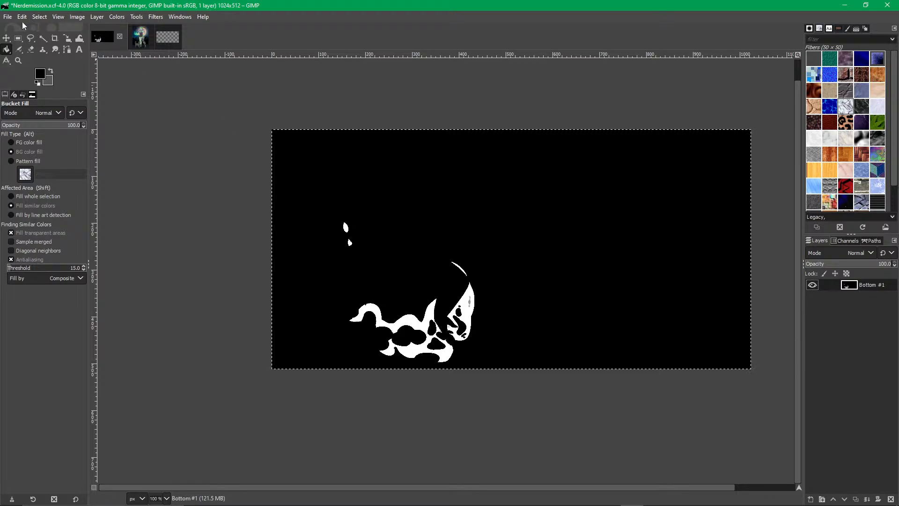
left_click(7, 16)
left_click(332, 4)
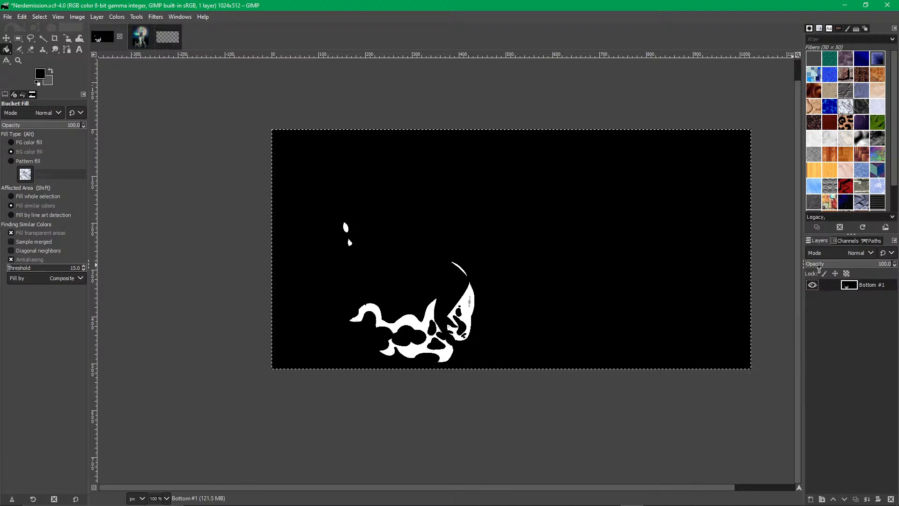
Rotate the whole Nerdemission image by 180°.
left_click(84, 17)
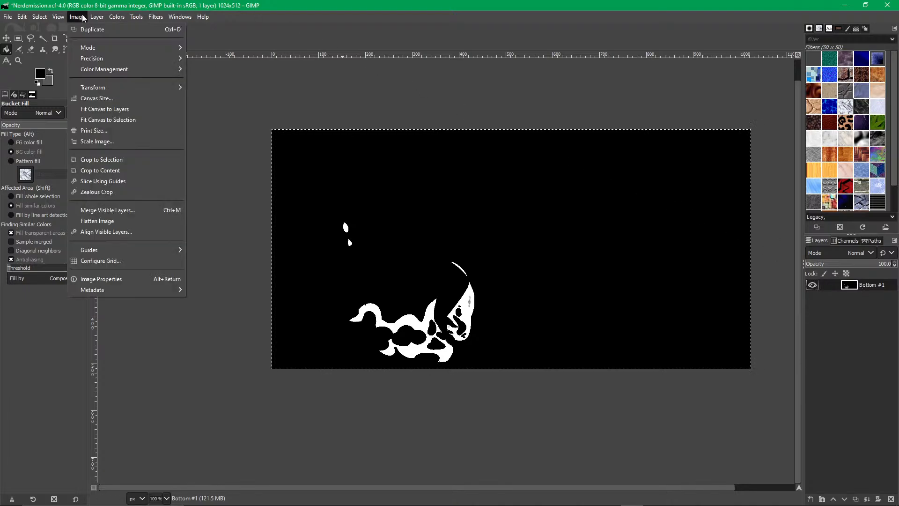
mouse_move(147, 89)
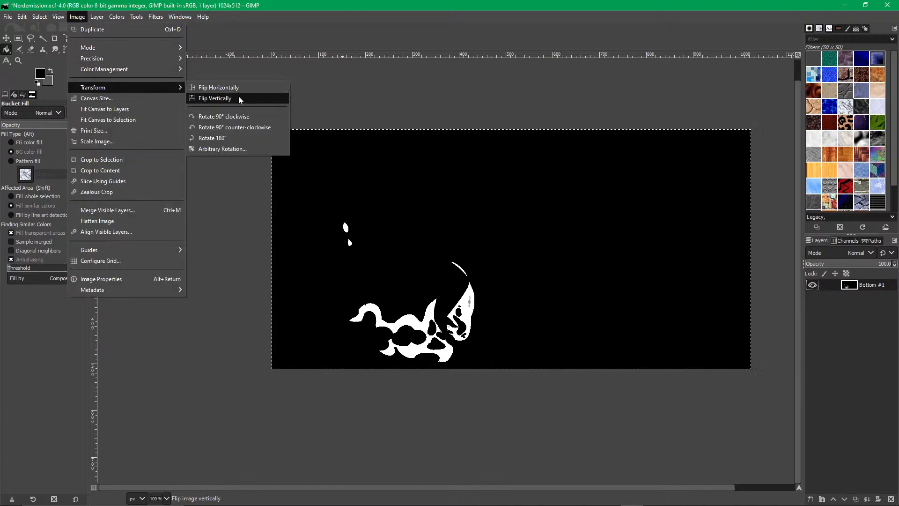
left_click(264, 141)
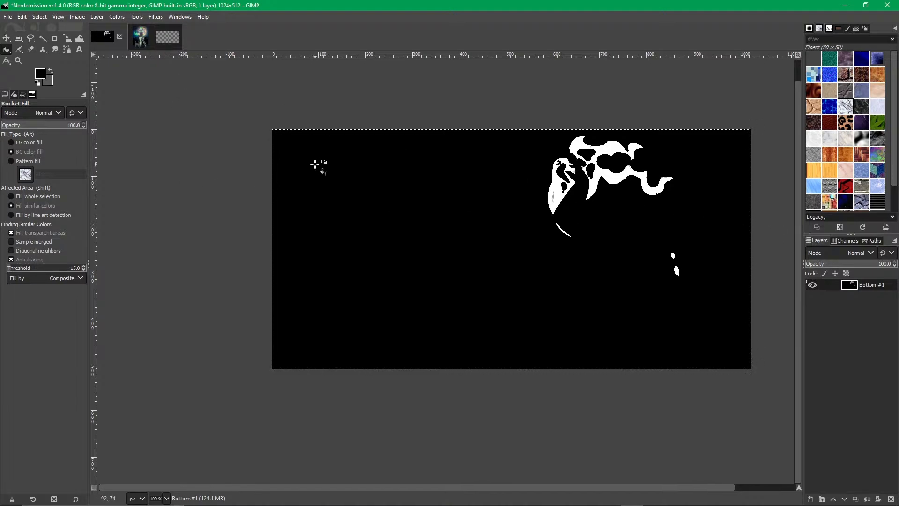
Export the rotated emission image as Nerde.png in the rust folder, replacing the existing file and keeping the offered PNG options.
left_click(8, 17)
left_click(33, 163)
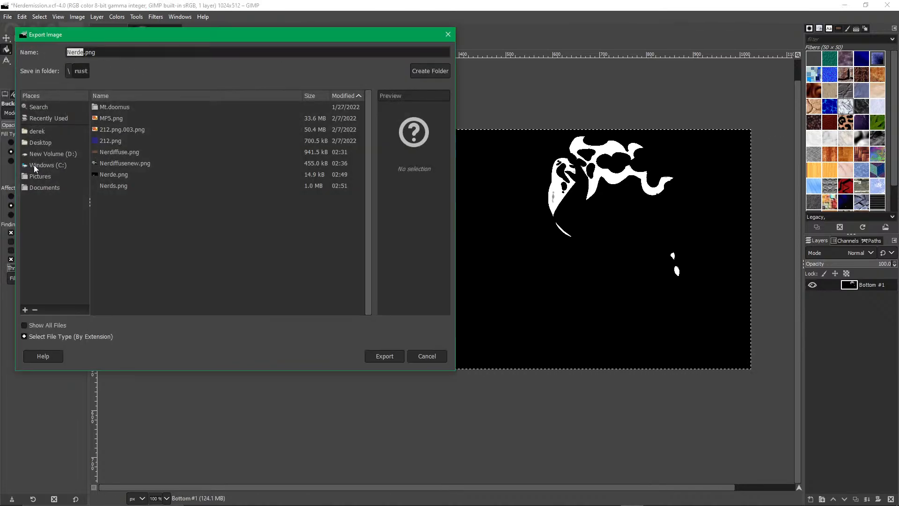
left_click(123, 176)
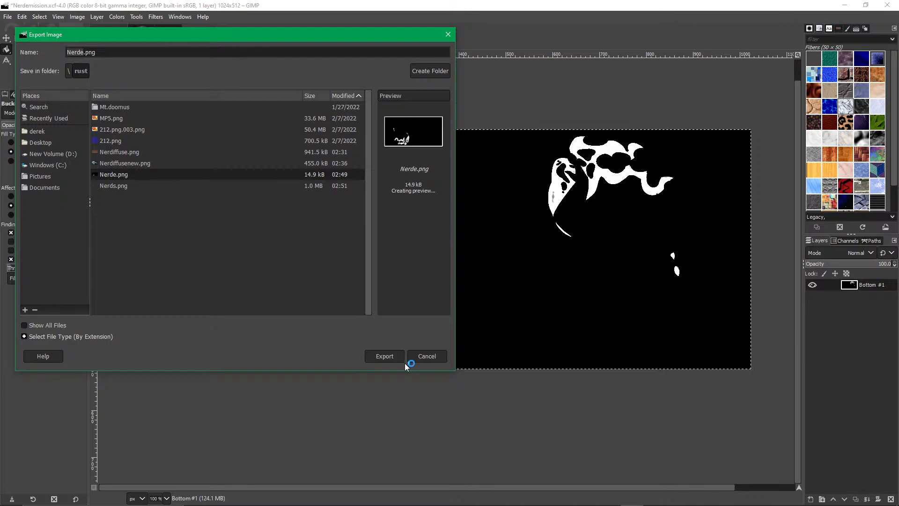
left_click(386, 356)
left_click(254, 246)
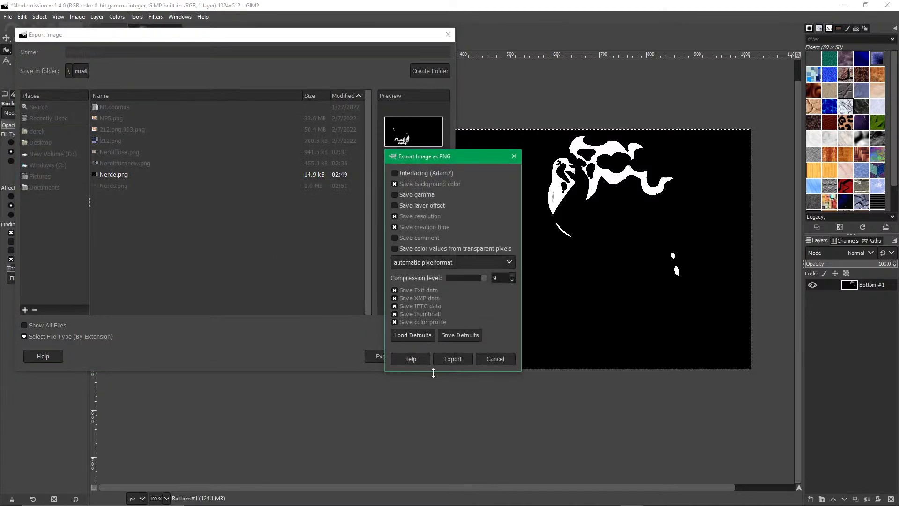
left_click(451, 360)
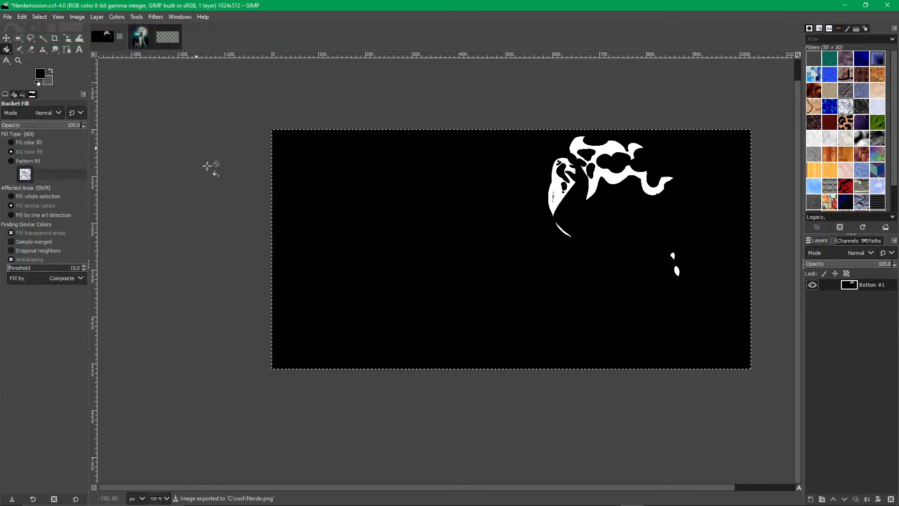
Undo the Nerdemission edits back to the separate Bottom layer above the hidden Nerdiffuse.png layer.
key("ctrl+z")
key("ctrl+z")
key("ctrl+z")
key("ctrl+z")
key("ctrl+z")
key("ctrl+z")
key("ctrl+z")
key("ctrl+z")
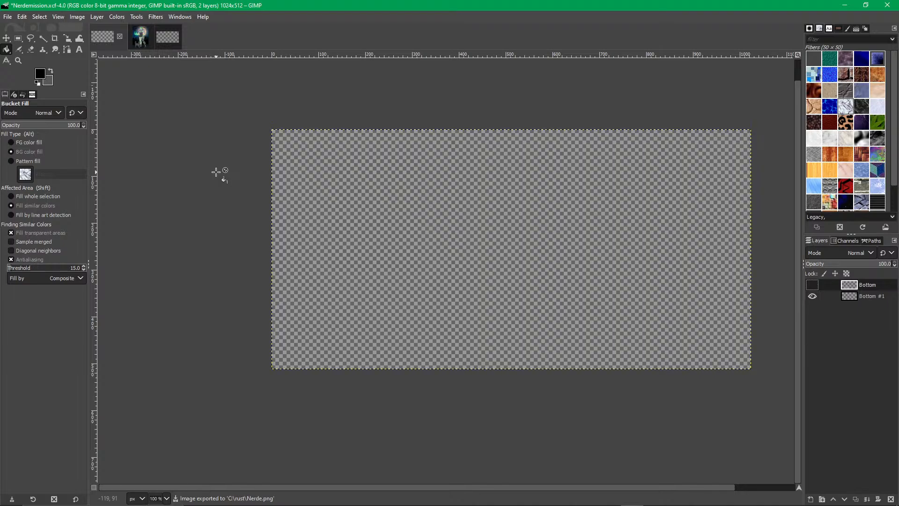
key("ctrl+z")
key("ctrl+z")
key("ctrl+z")
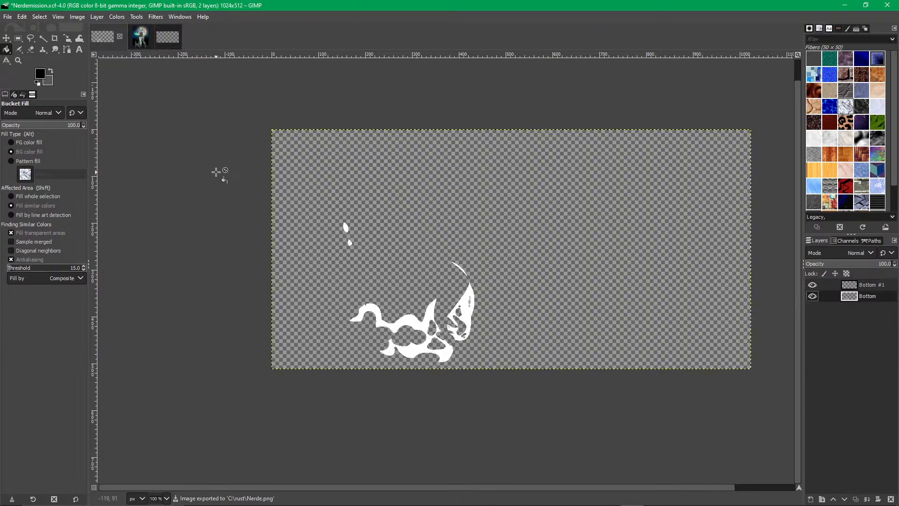
key("ctrl+z")
key("ctrl+z")
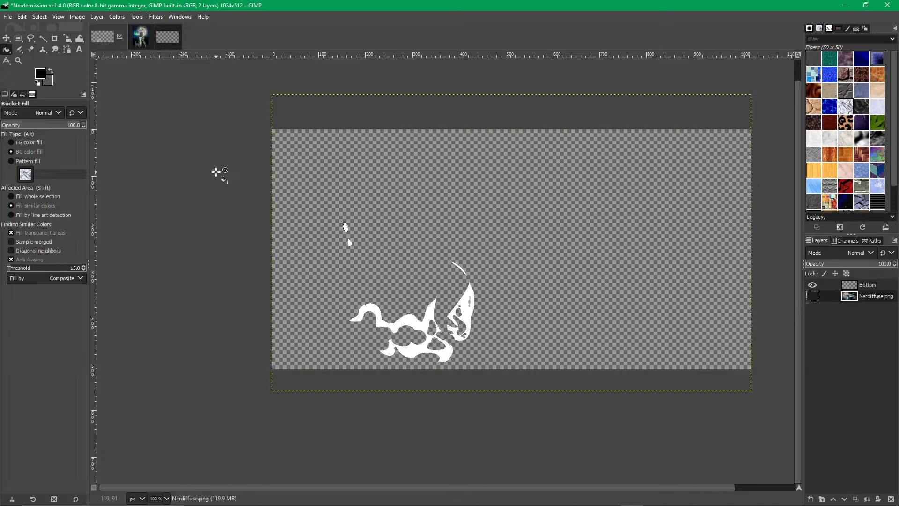
Make the Nerdiffuse.png layer visible together with the Bottom layer, and select the Bottom layer.
left_click(812, 296)
left_click(813, 285)
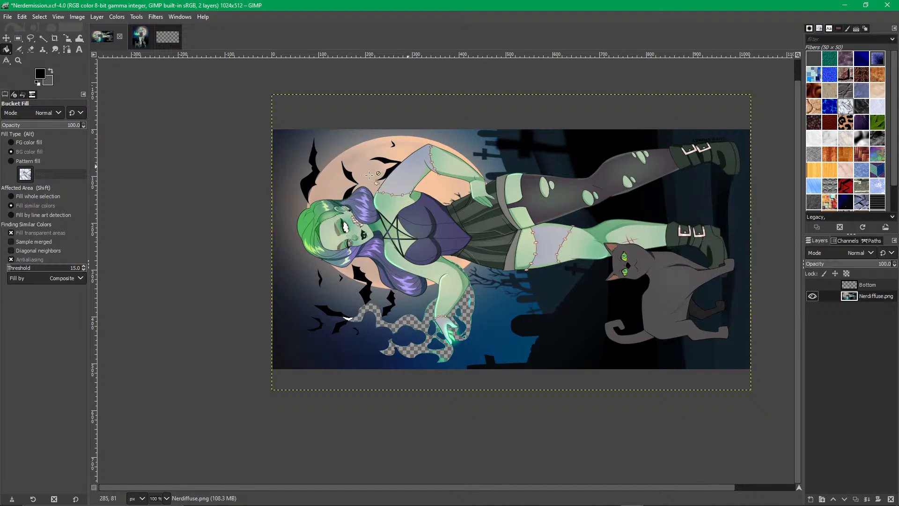
key("r")
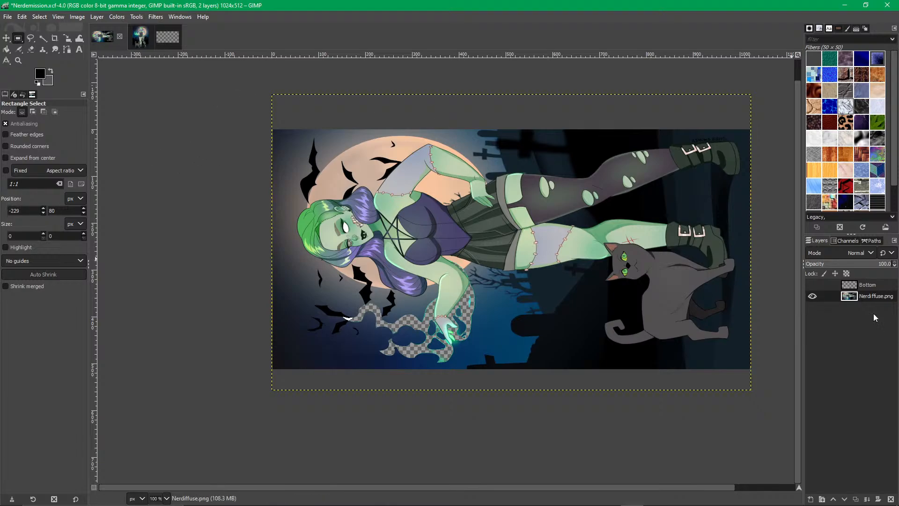
left_click(860, 285)
left_click(813, 285)
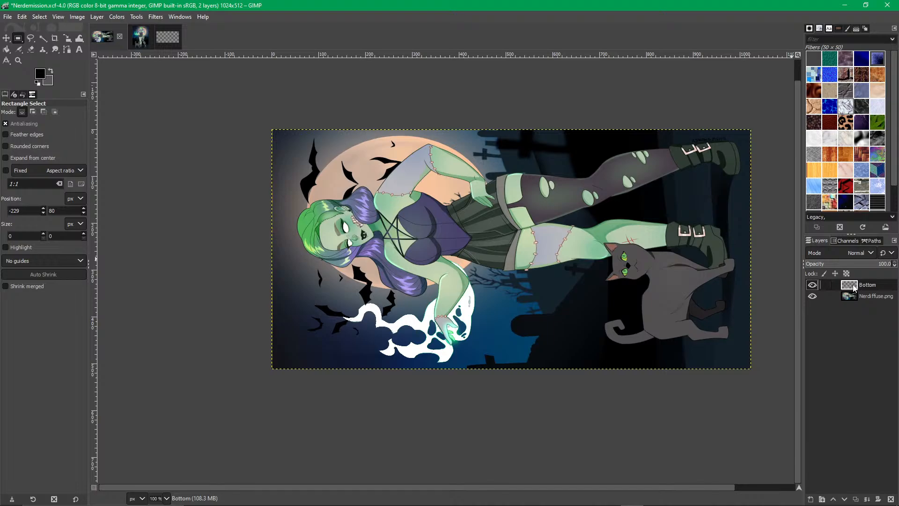
Delete the Bottom layer and rotate the remaining Nerdiffuse.png image by 180°.
left_click(891, 499)
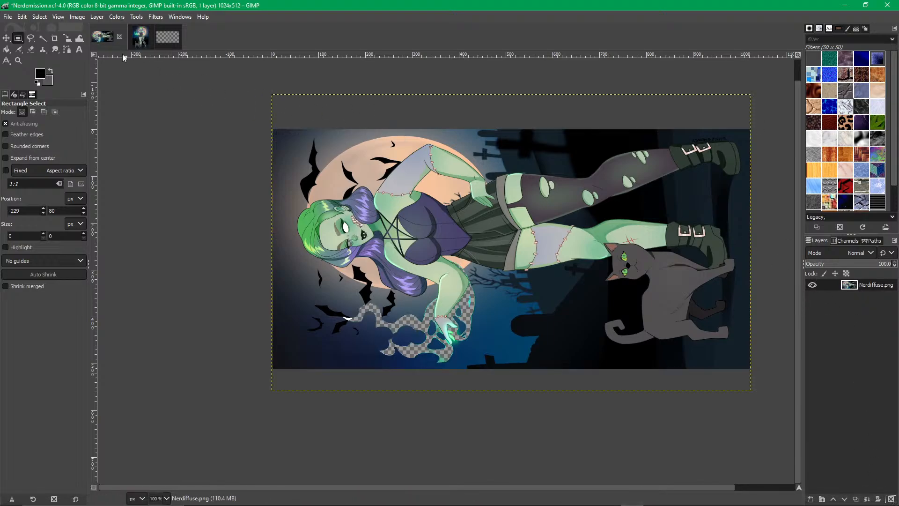
left_click(77, 17)
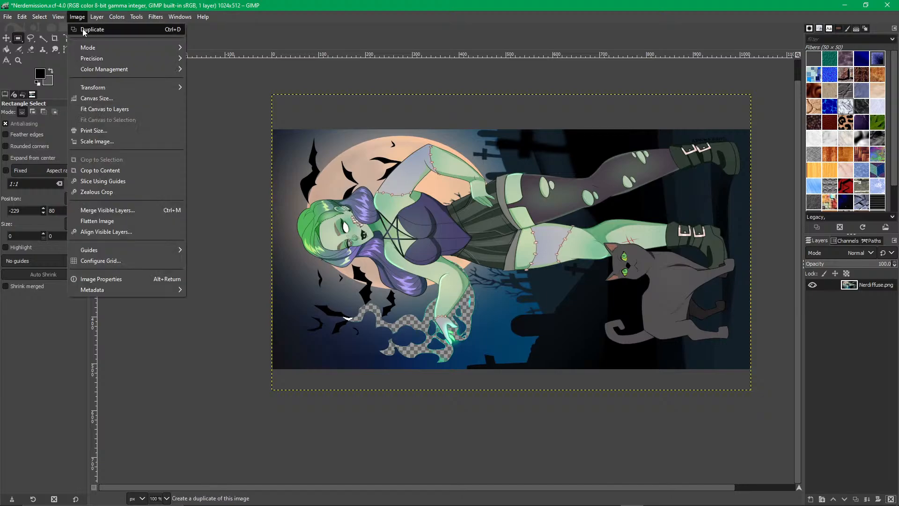
mouse_move(116, 89)
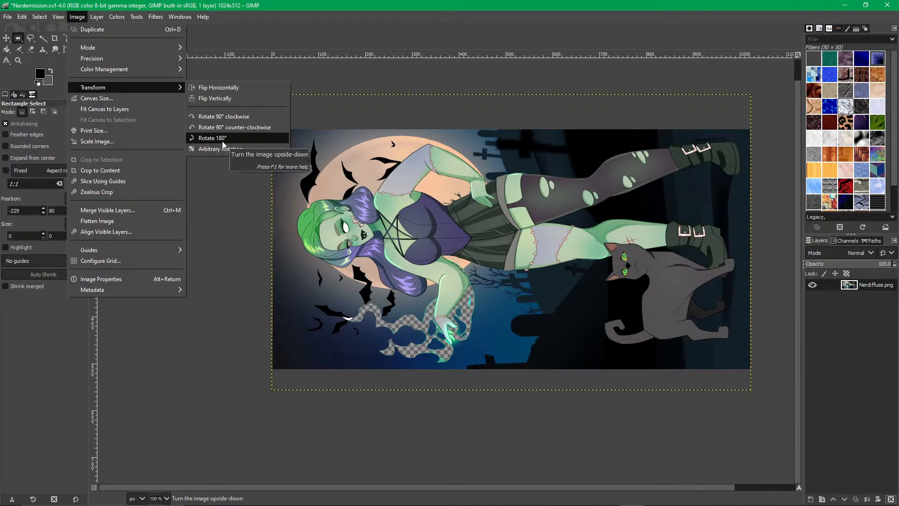
left_click(223, 143)
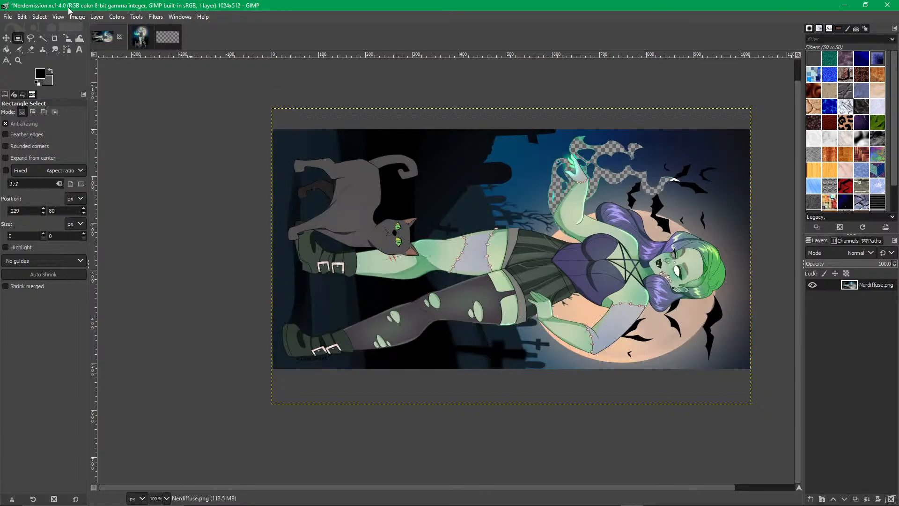
Export the rotated image as Nerdiffusenew.png in the rust folder, replacing the existing file and keeping the offered PNG options.
left_click(8, 17)
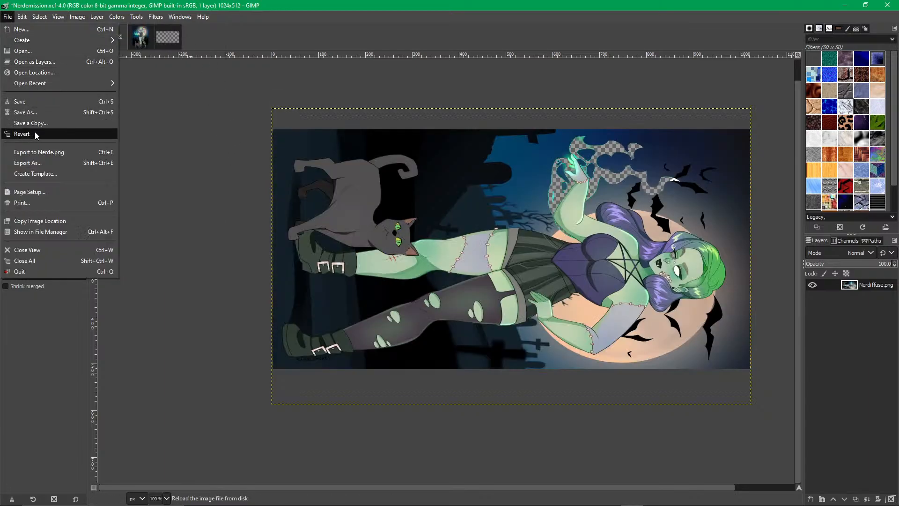
left_click(35, 162)
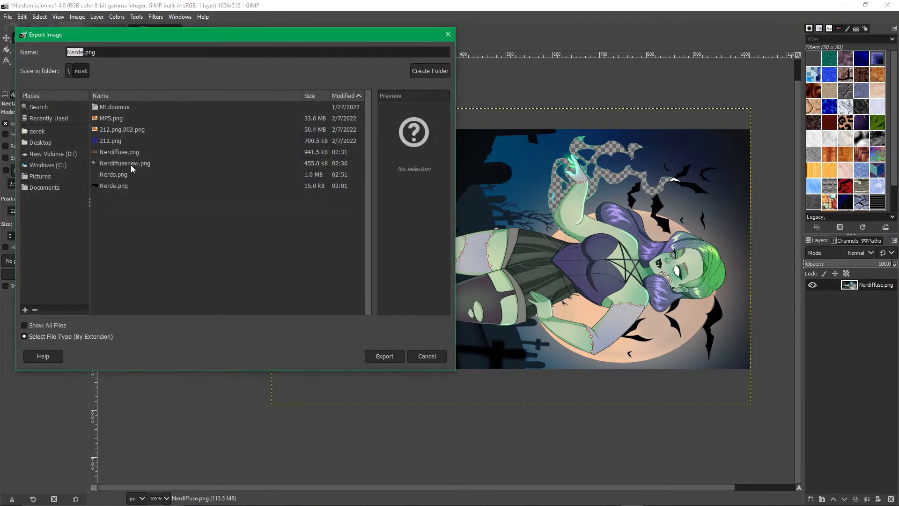
left_click(124, 164)
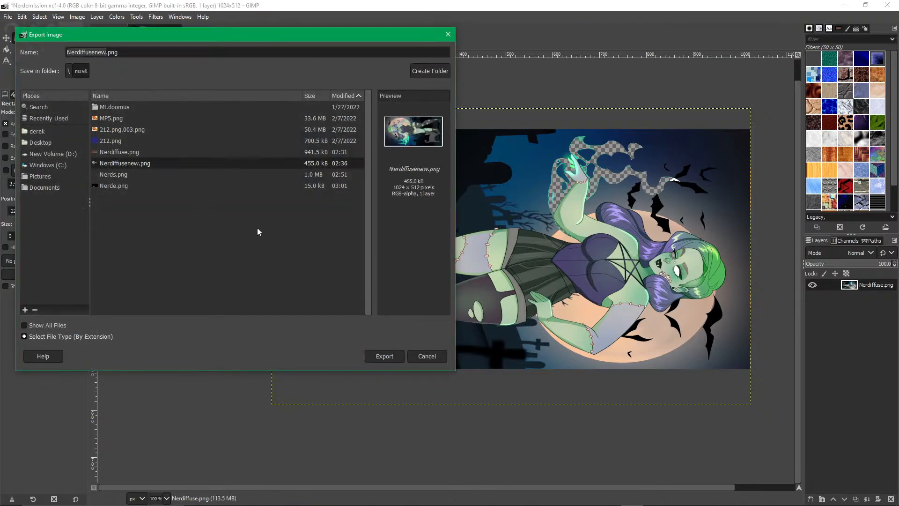
left_click(385, 358)
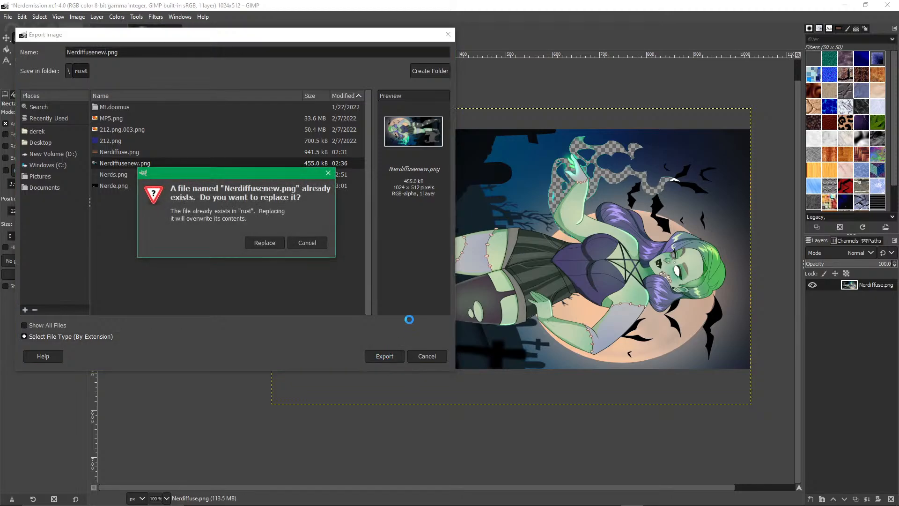
left_click(257, 243)
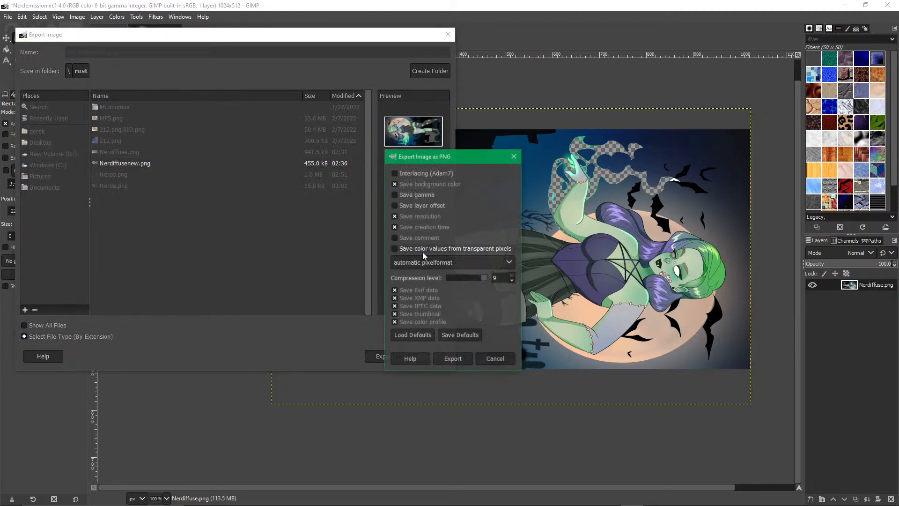
left_click(451, 358)
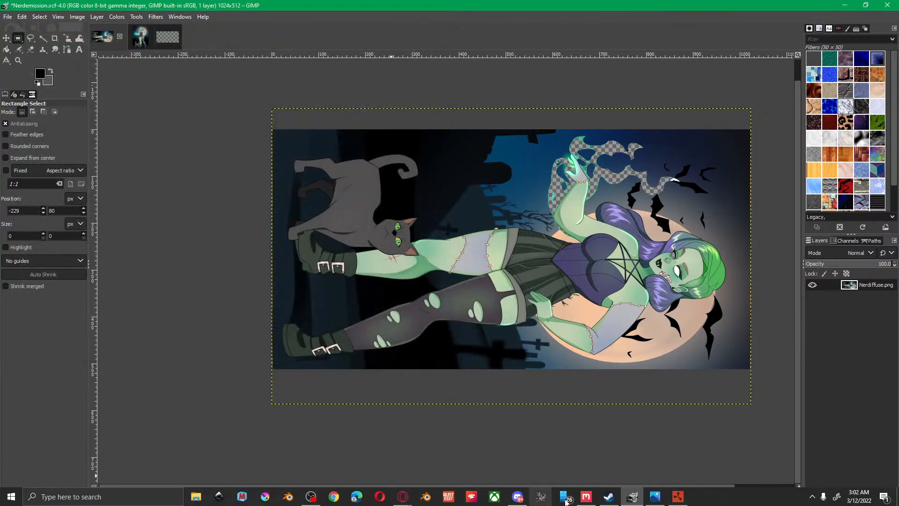
Switch to the Rust Workshop editor and load Nerde.png from C:\rust as the rug's emission texture.
mouse_move(678, 496)
left_click(683, 461)
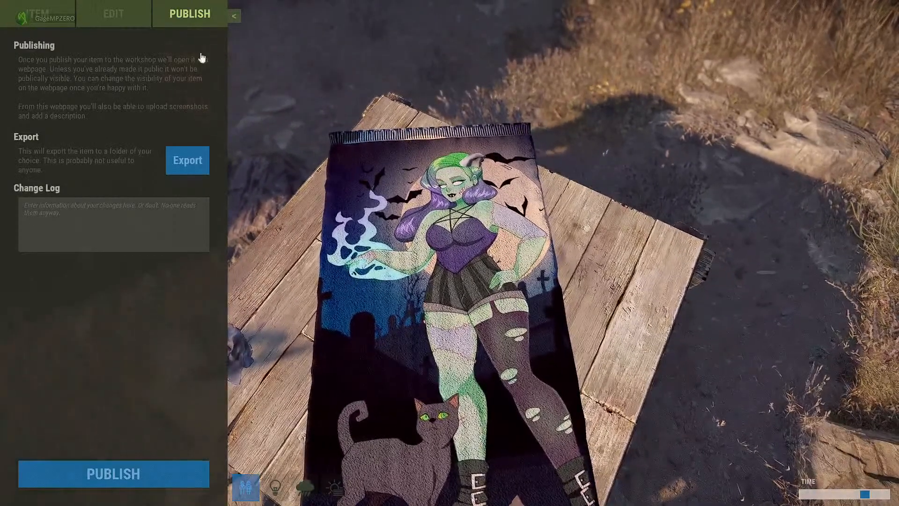
left_click(89, 10)
left_click(198, 287)
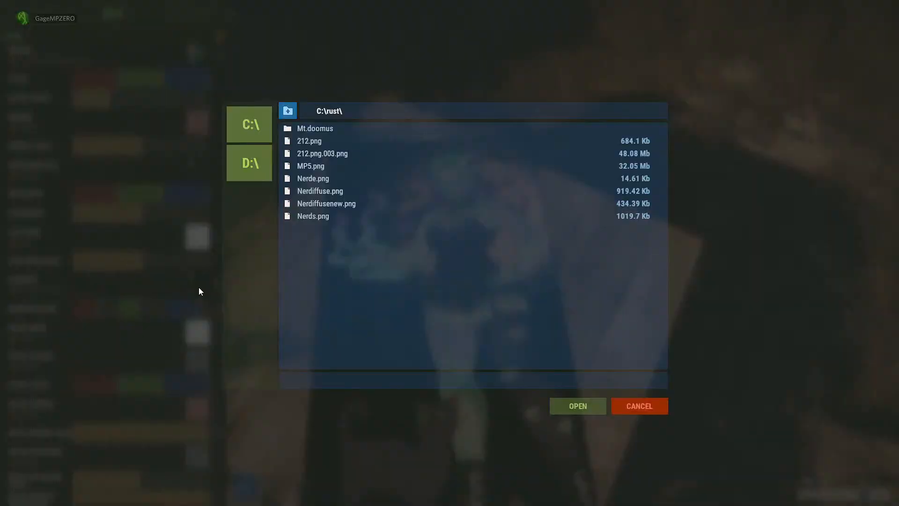
left_click(327, 179)
left_click(579, 405)
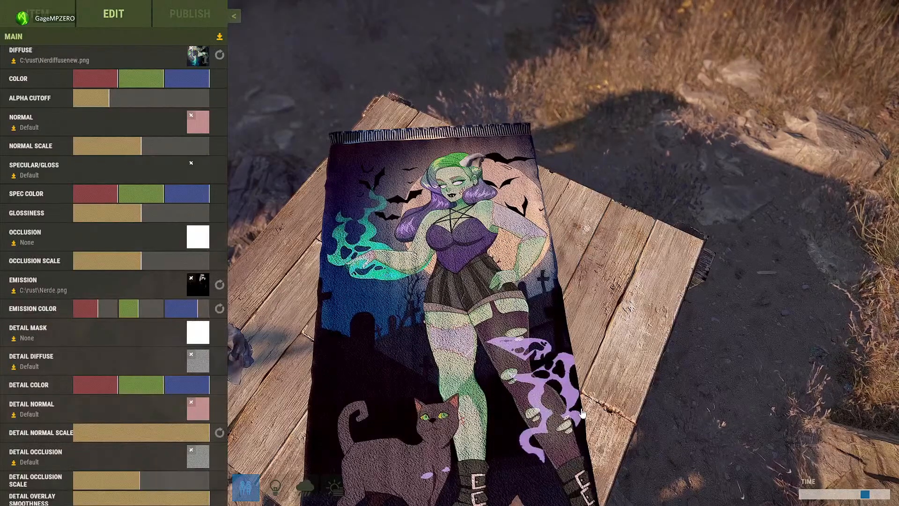
left_click_drag(509, 359, 589, 389)
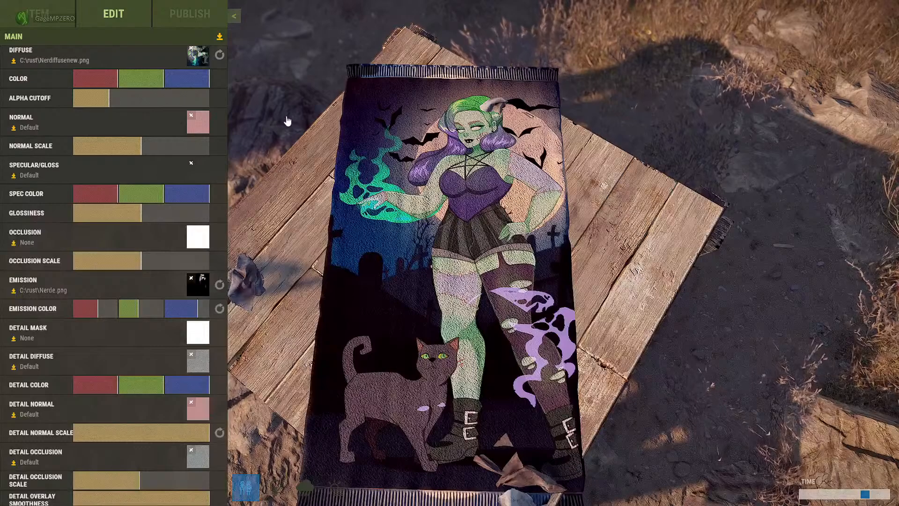
Load Nerdiffuse.png from C:\rust as the rug's diffuse texture.
left_click(203, 55)
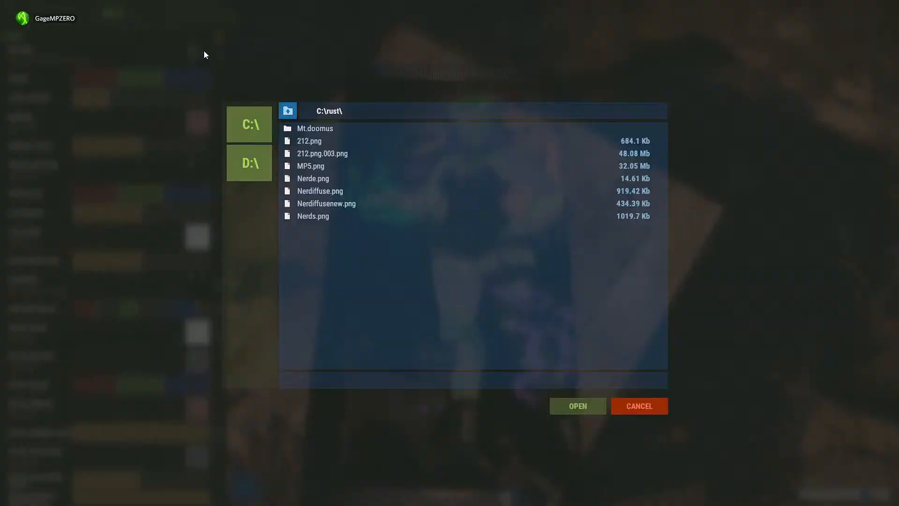
left_click(333, 196)
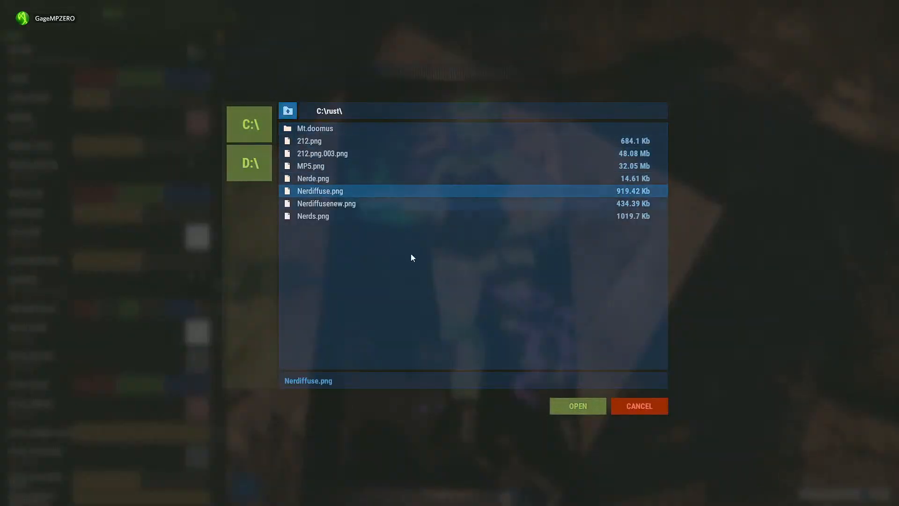
left_click(578, 406)
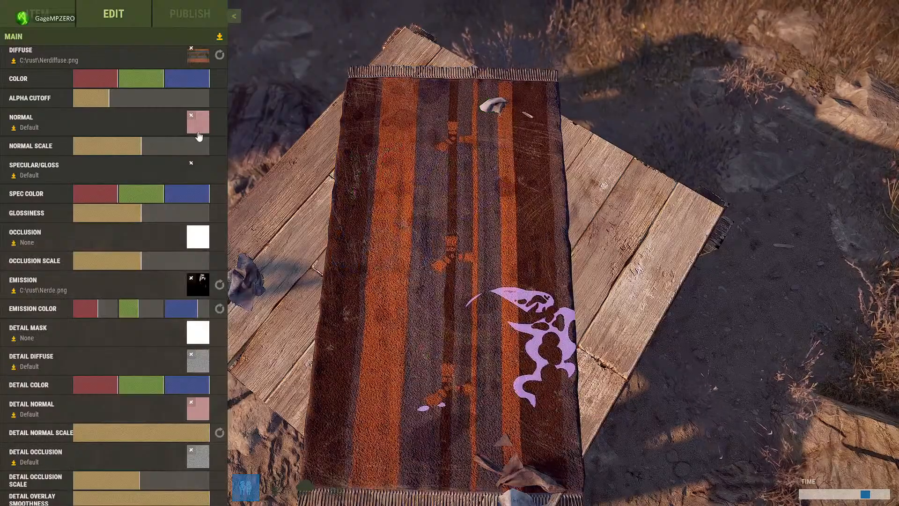
Replace the rug's diffuse texture with Nerdiffusenew.png from C:\rust.
left_click(199, 58)
left_click(320, 204)
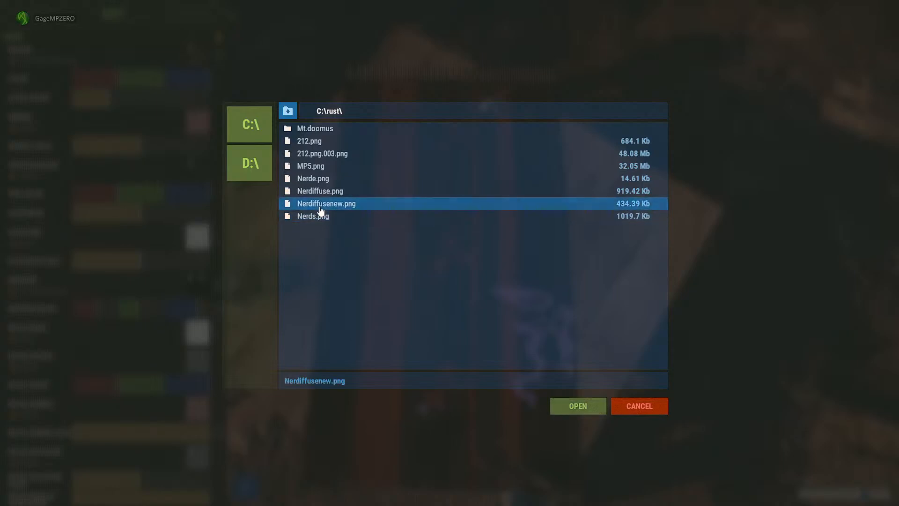
left_click(578, 405)
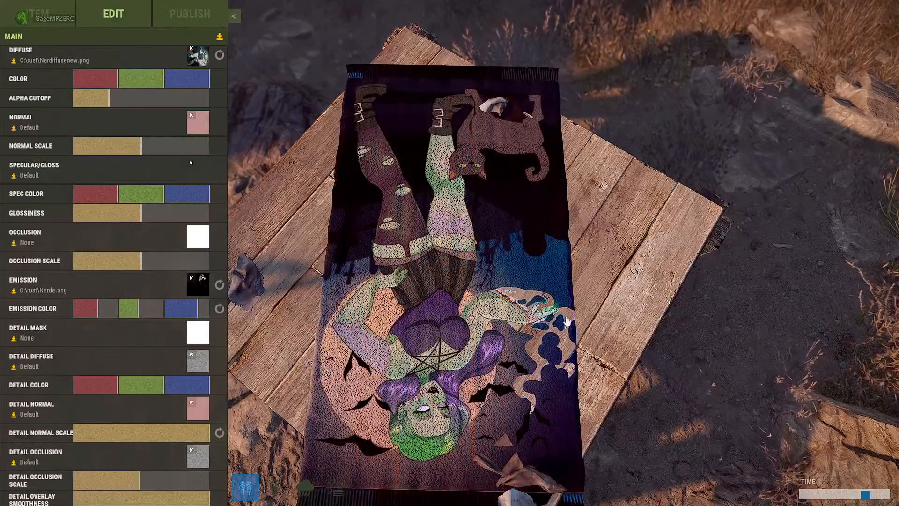
left_click_drag(549, 342, 743, 321)
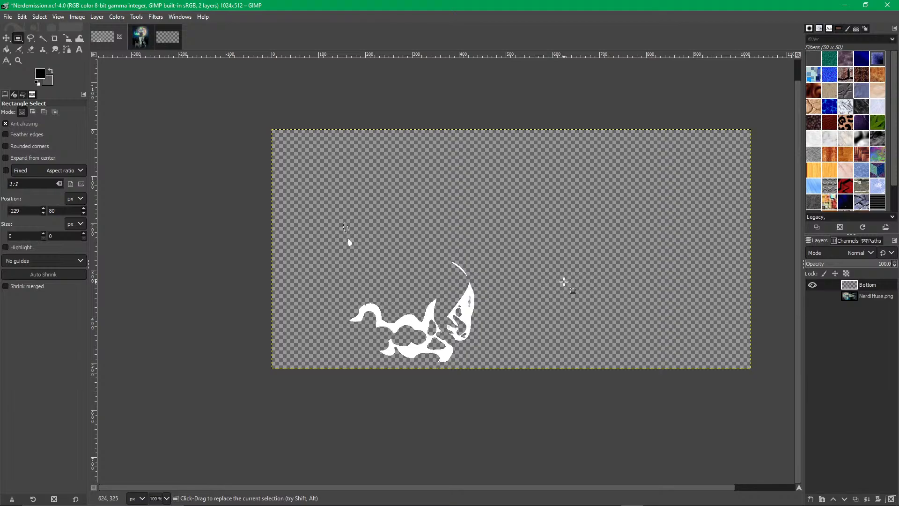
Show the Nerdiffuse.png layer and hide the Bottom layer in the Nerdemission image.
left_click(812, 296)
left_click(812, 285)
left_click(813, 296)
left_click(813, 296)
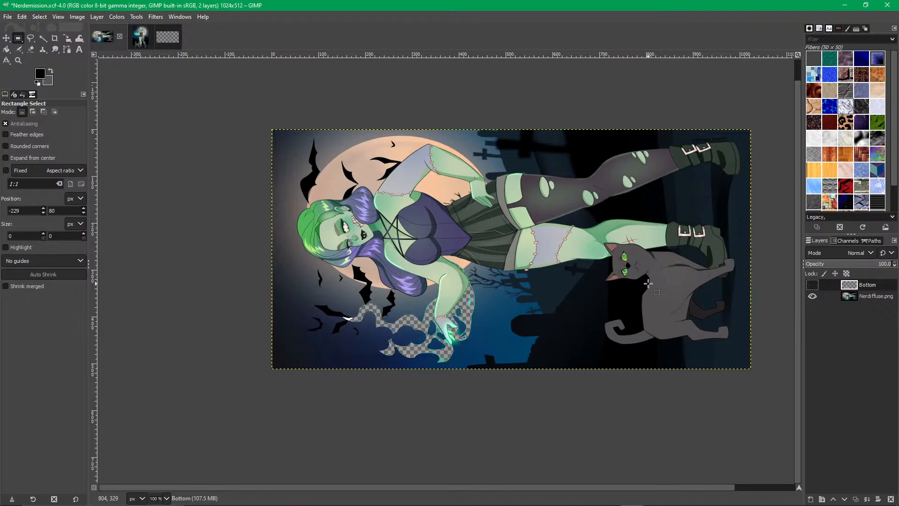
Undo the Nerdemission edits back to the single Nerdiffuse.png layer with the intact green flame, and clear the flame selection.
key("ctrl+z")
key("ctrl+z")
key("ctrl+z")
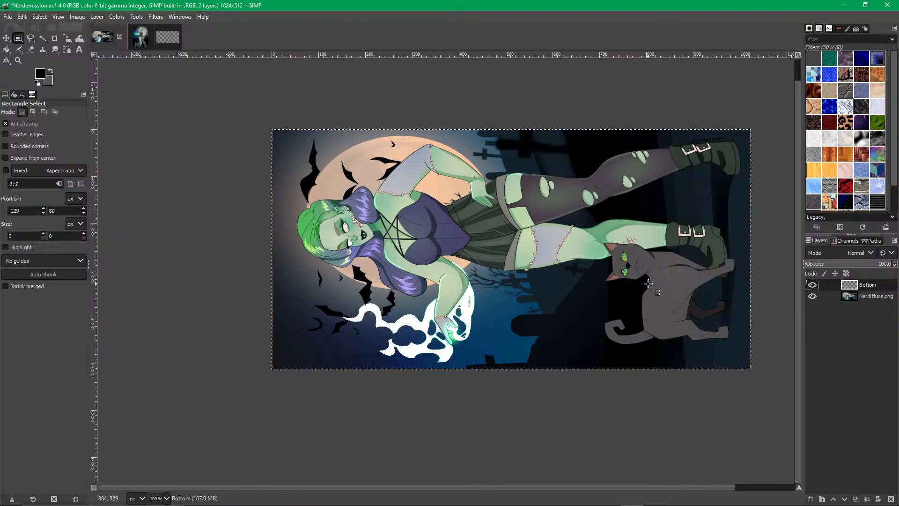
key("ctrl+z")
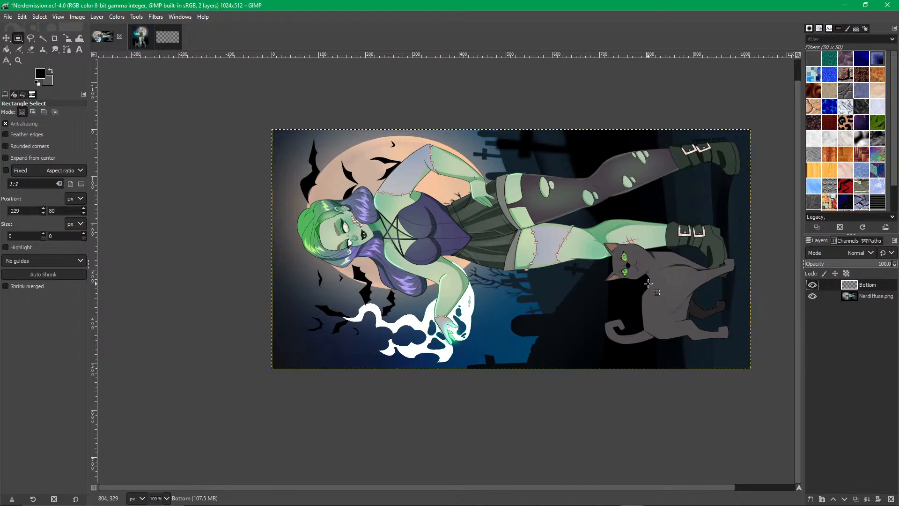
key("ctrl+z")
key("ctrl+z")
key("ctrl+z")
key("ctrl+z")
key("ctrl+z")
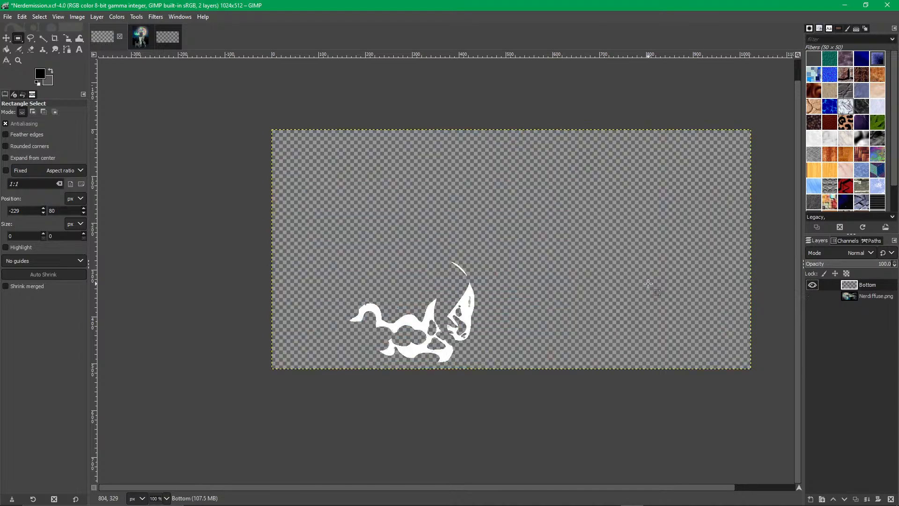
key("ctrl+z")
key("ctrl+z")
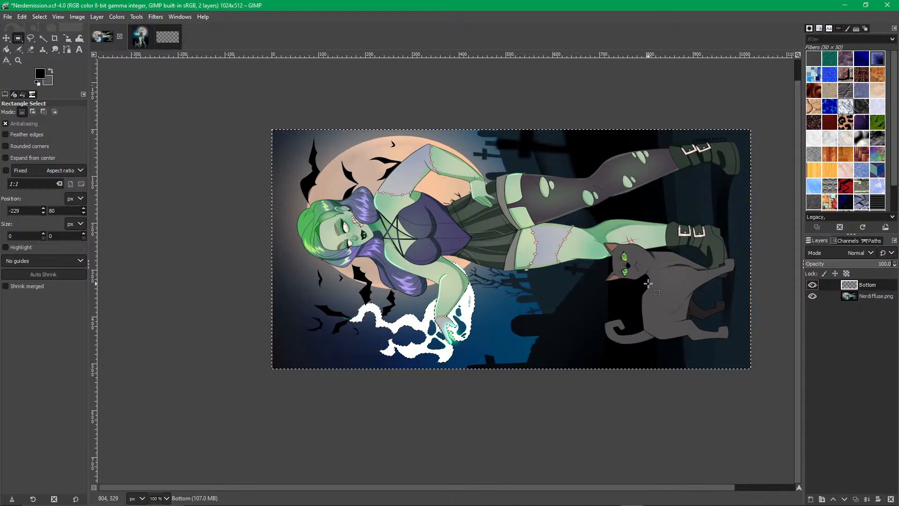
key("ctrl+z")
key("ctrl+z")
key("ctrl+z")
key("ctrl+z")
key("ctrl+z")
key("ctrl+z")
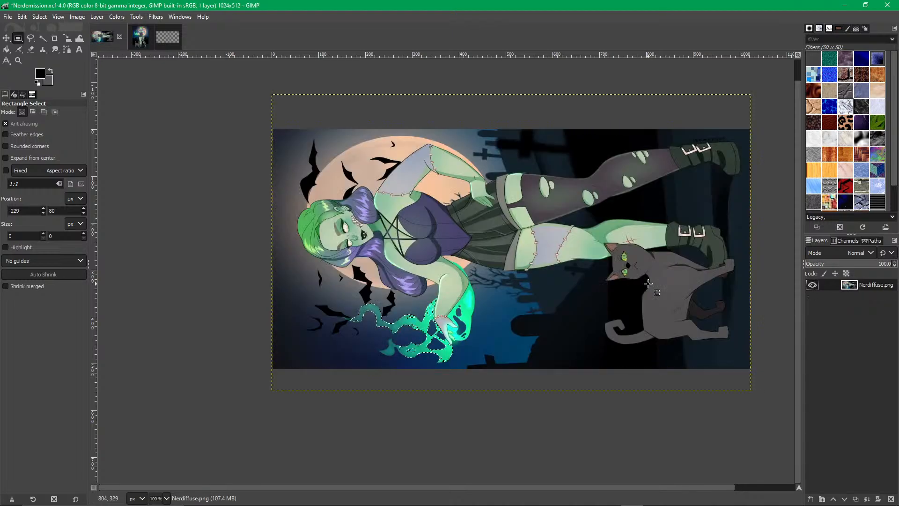
key("ctrl+z")
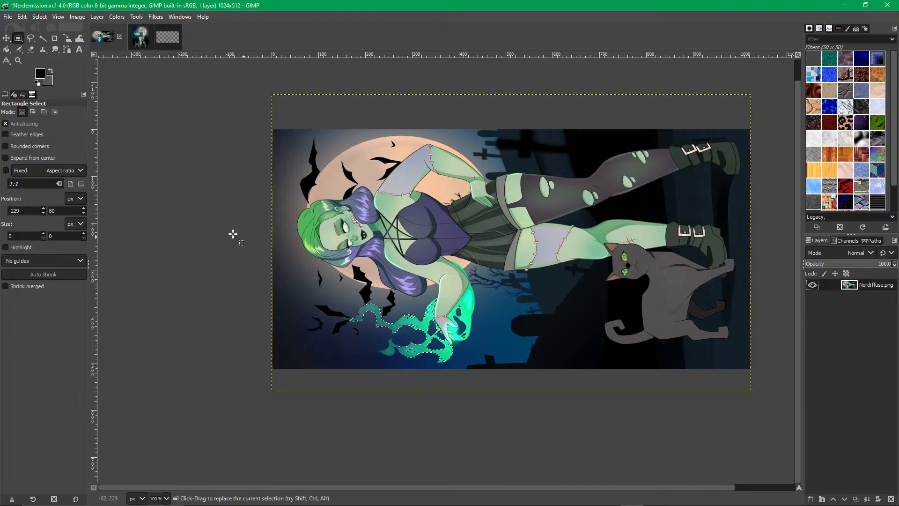
left_click(217, 229)
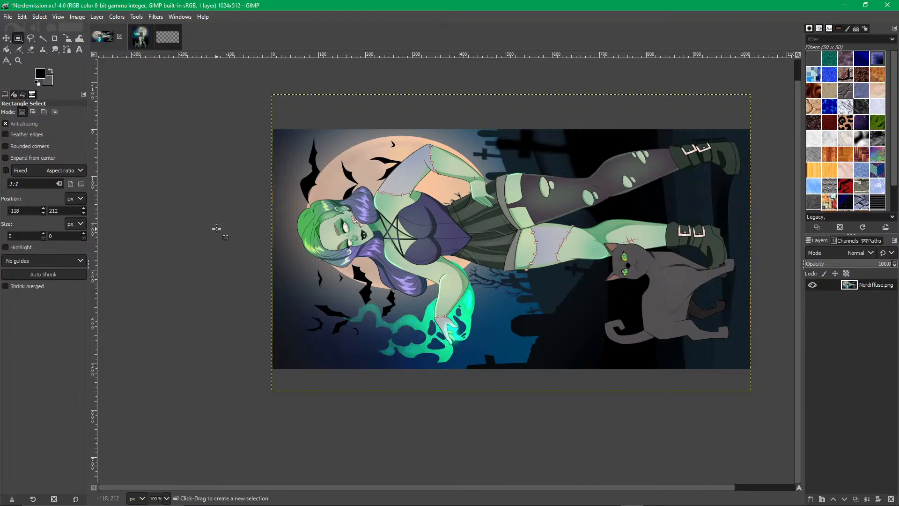
Rotate the whole diffuse image with the intact green flame by 180°.
left_click(76, 17)
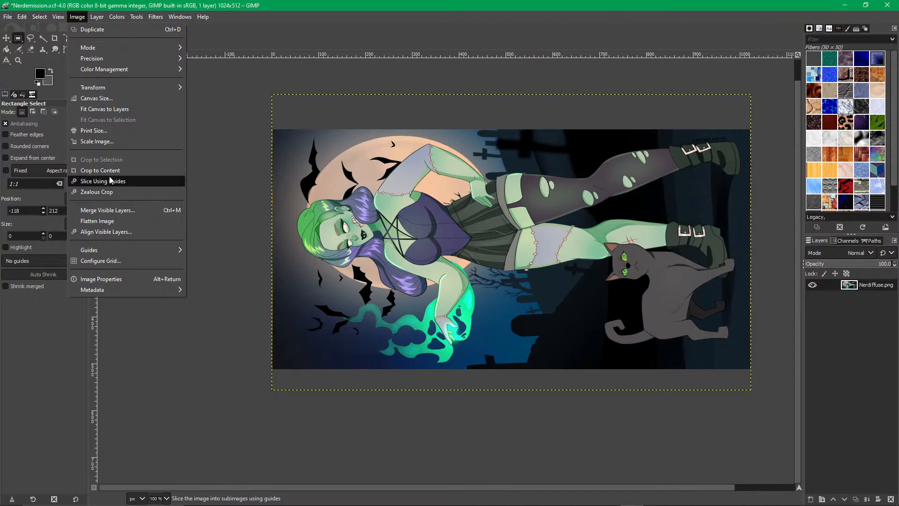
mouse_move(155, 87)
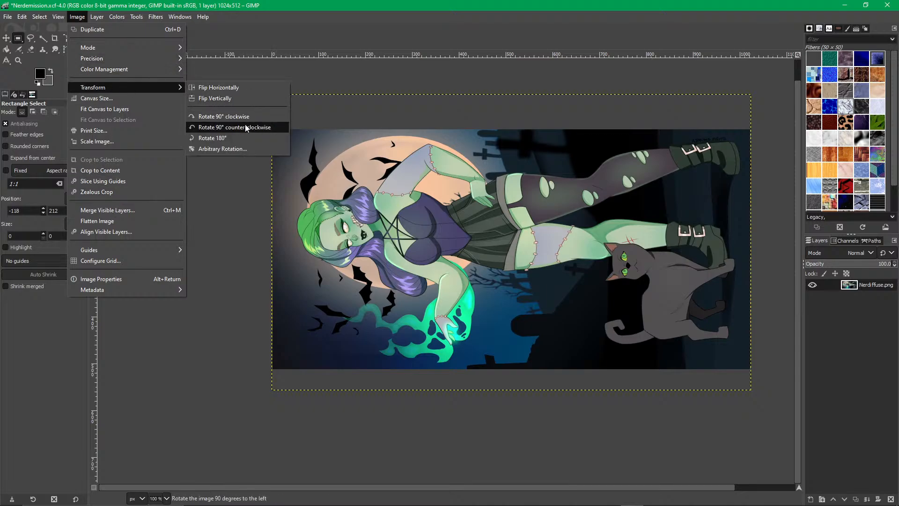
left_click(238, 137)
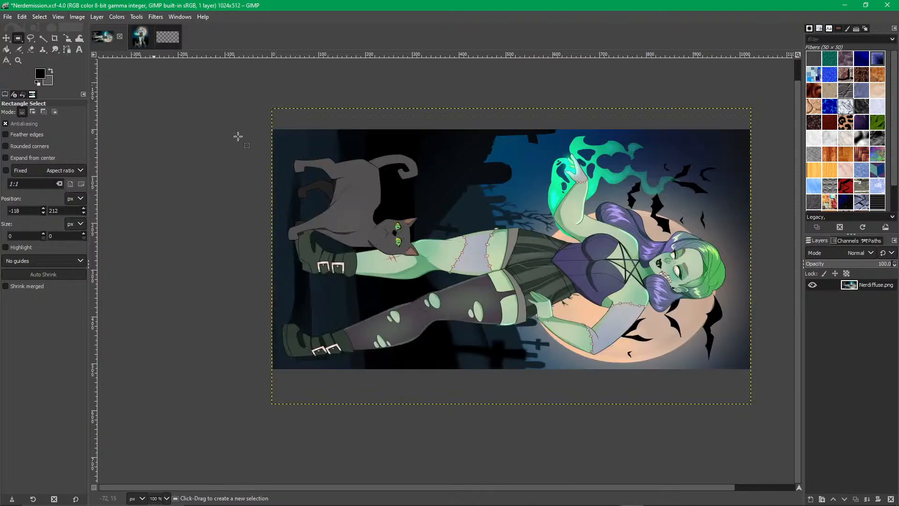
Export the rotated diffuse image to C:\rust as Nerdiffusenew.png, overwriting the existing file.
left_click(8, 17)
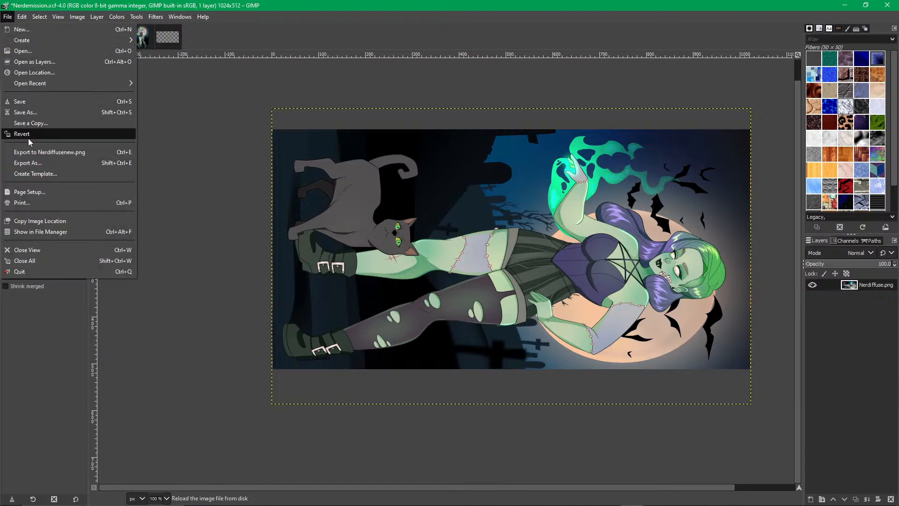
left_click(28, 163)
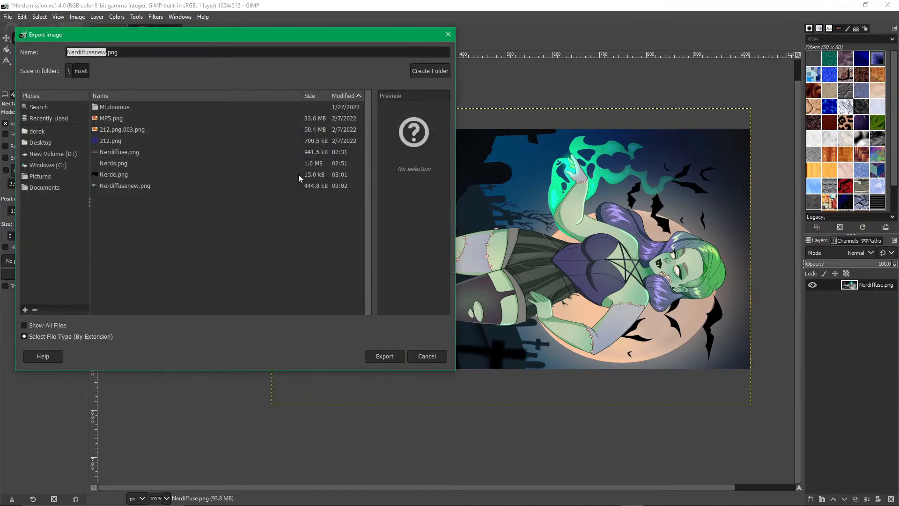
left_click(126, 185)
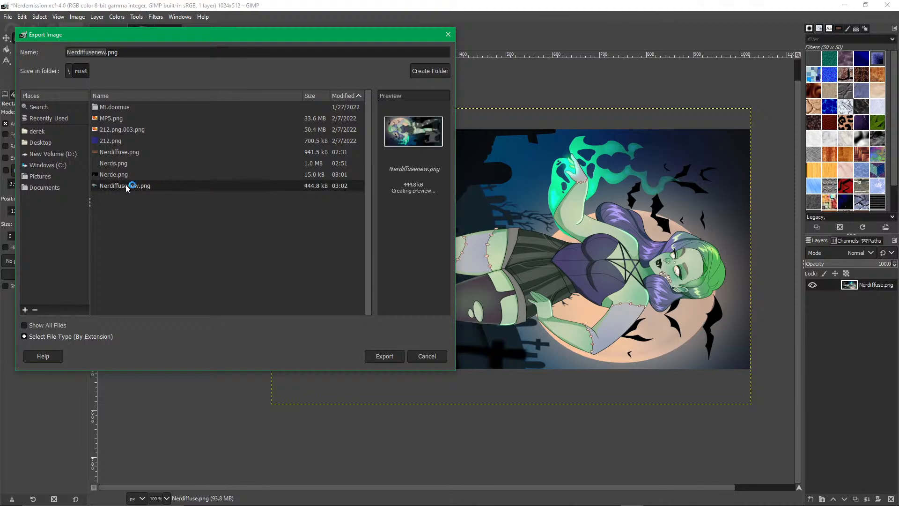
left_click(383, 359)
left_click(260, 241)
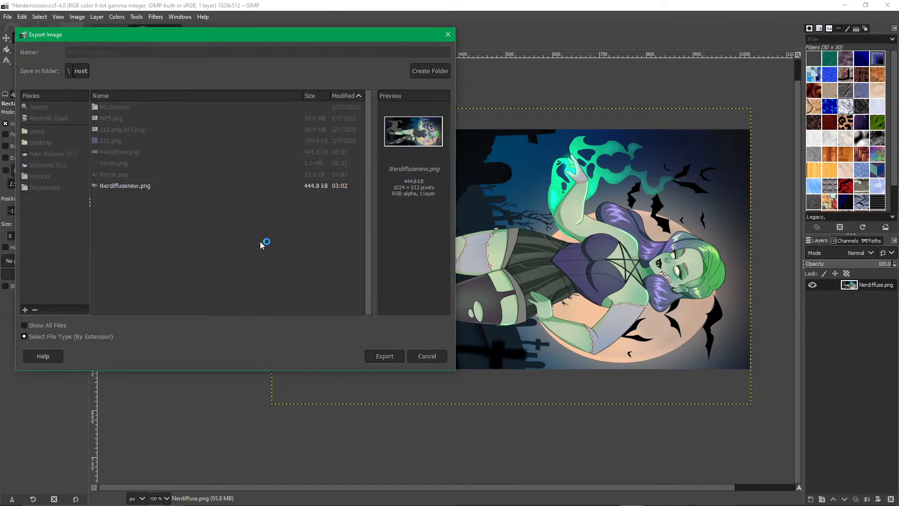
left_click(453, 358)
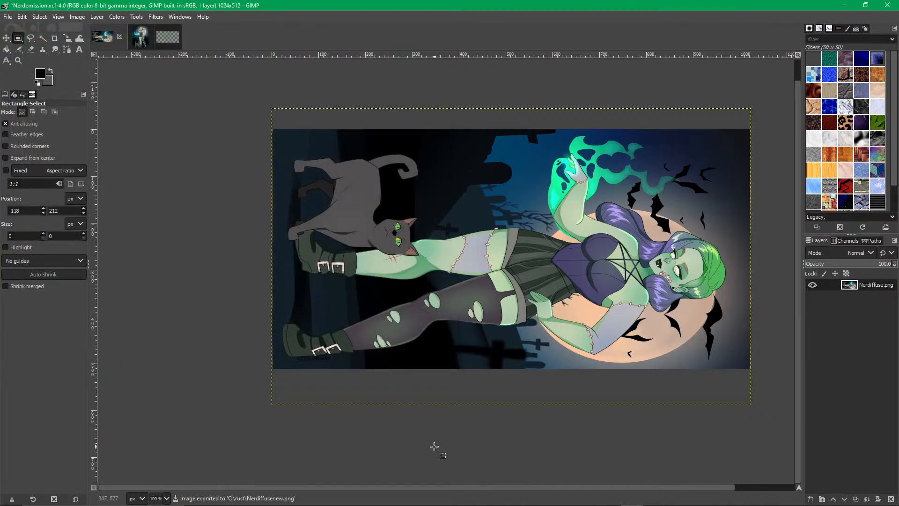
Switch to the Rust Workshop editor, reload C:\rust\Nerdiffusenew.png as the rug's diffuse texture, and set the preview time to daylight.
key("alt+Tab")
left_click(304, 229)
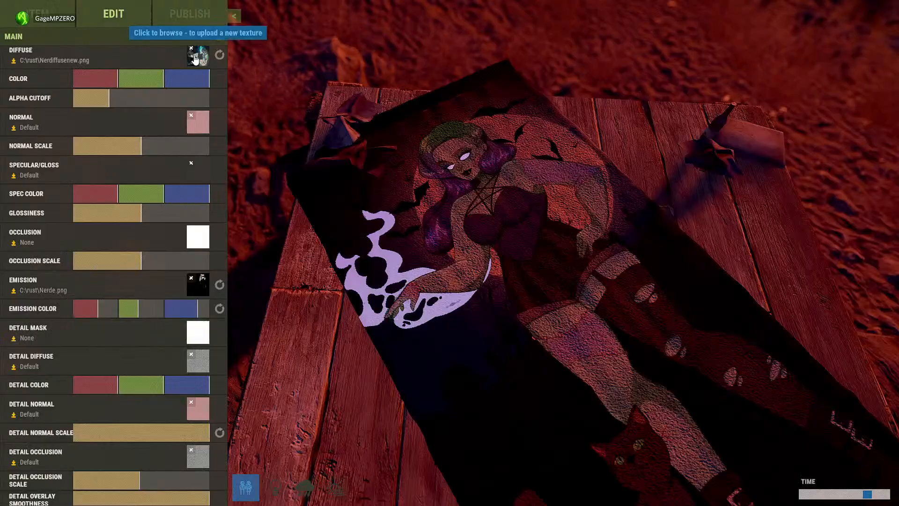
left_click(198, 56)
left_click(324, 205)
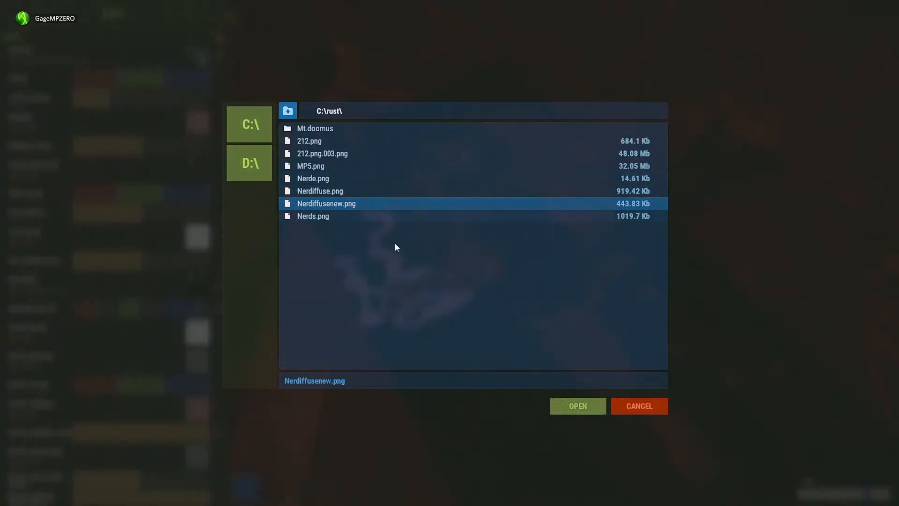
left_click(578, 406)
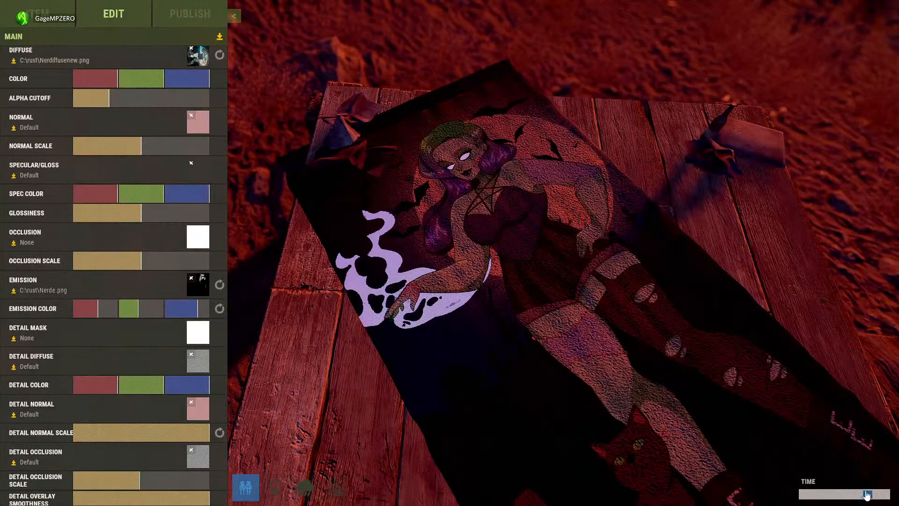
left_click_drag(868, 495, 844, 495)
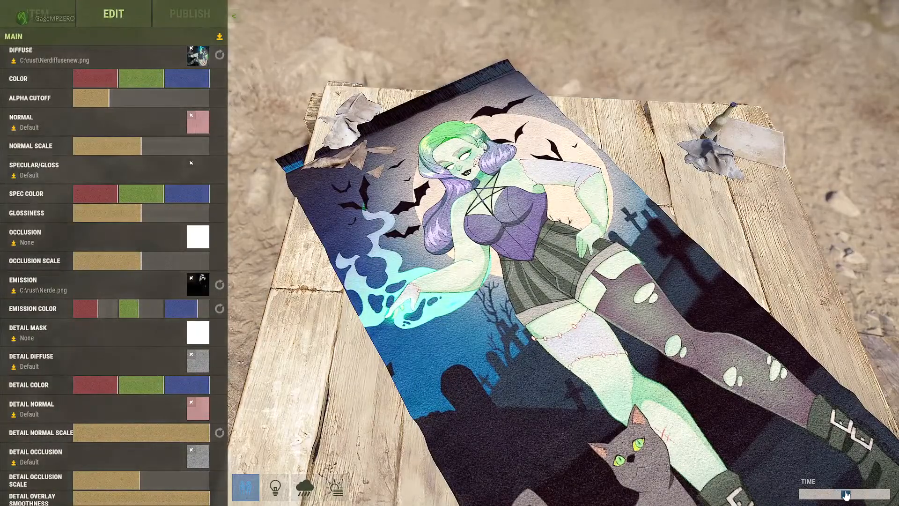
left_click_drag(838, 495, 857, 490)
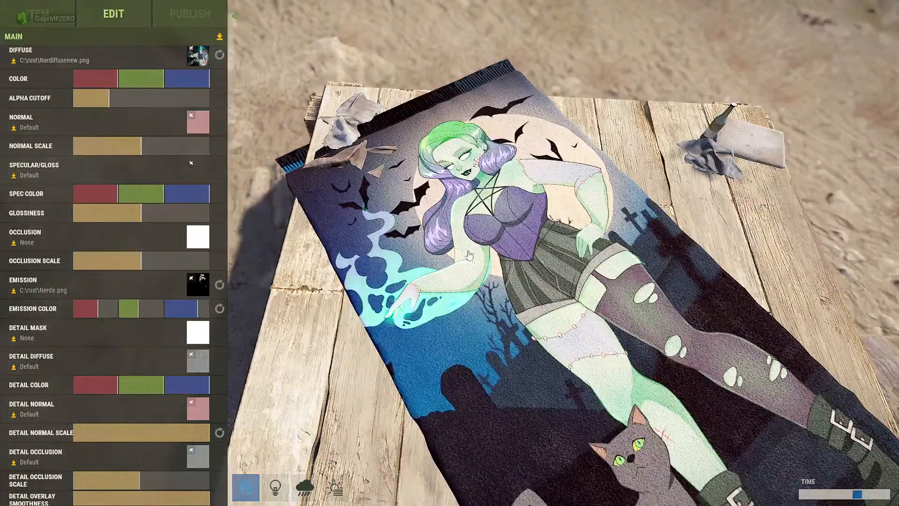
Try the rug without its normal texture, and restore the default normal texture.
left_click(191, 114)
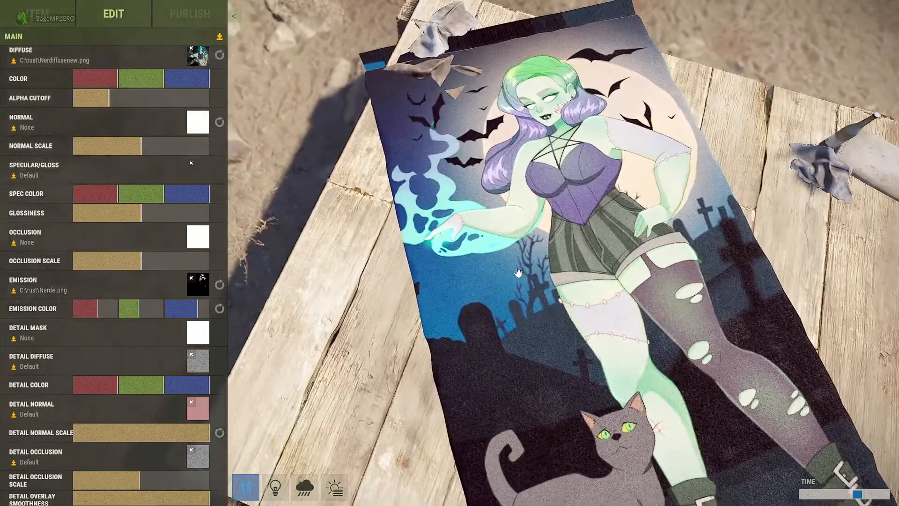
left_click_drag(518, 272, 501, 262)
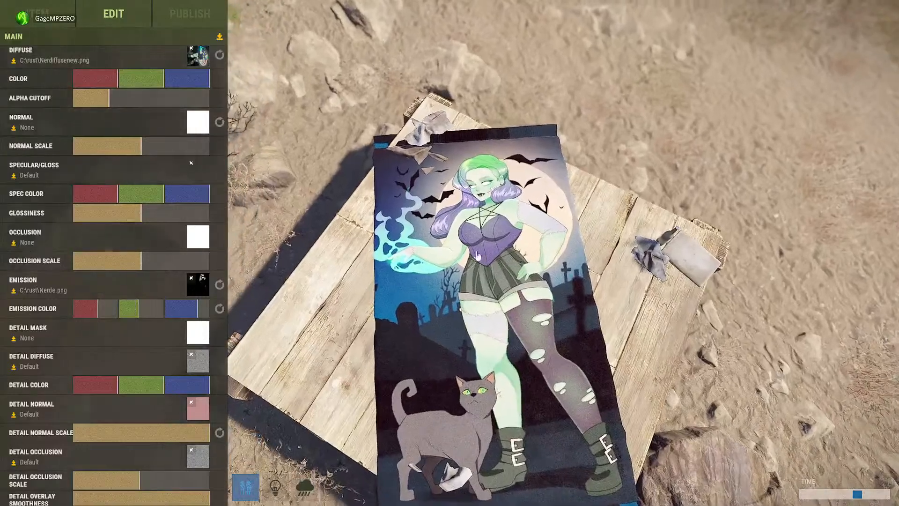
left_click(220, 122)
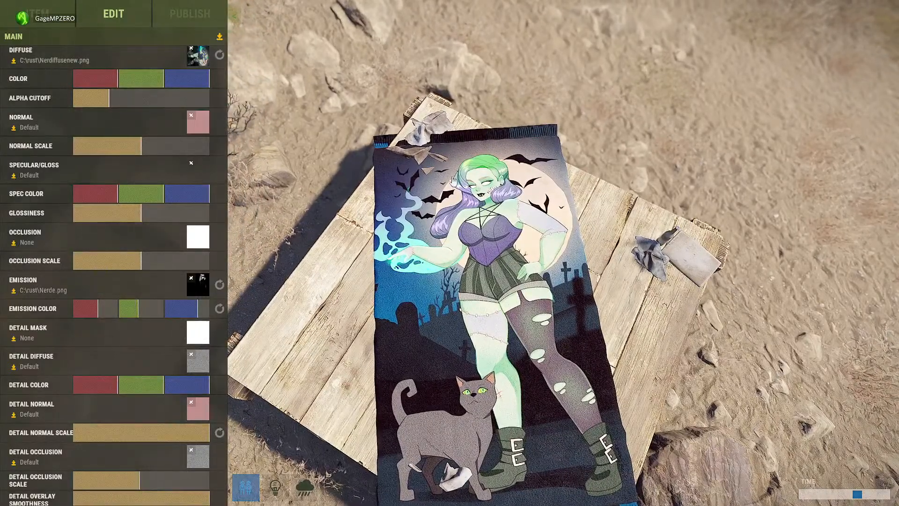
left_click_drag(536, 307, 540, 280)
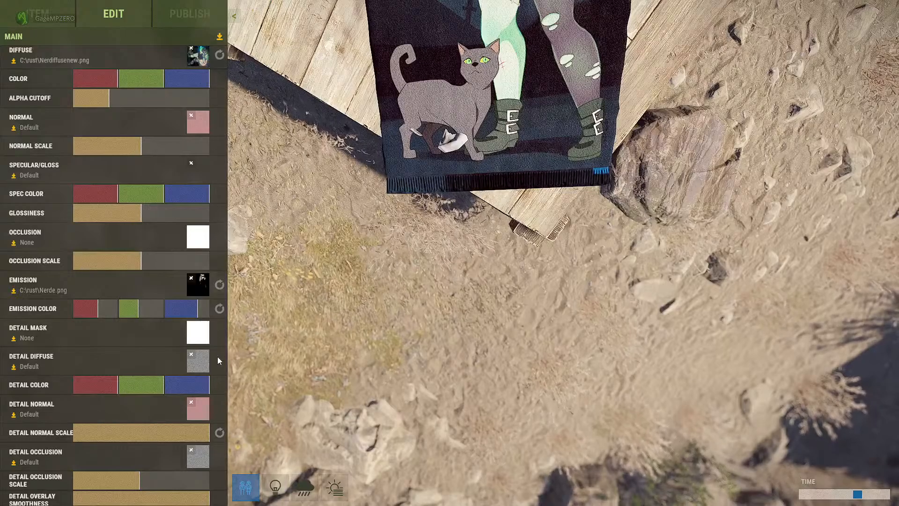
Publish the rug update with the change log "Rotated The other way for viewing purposes.".
left_click(190, 14)
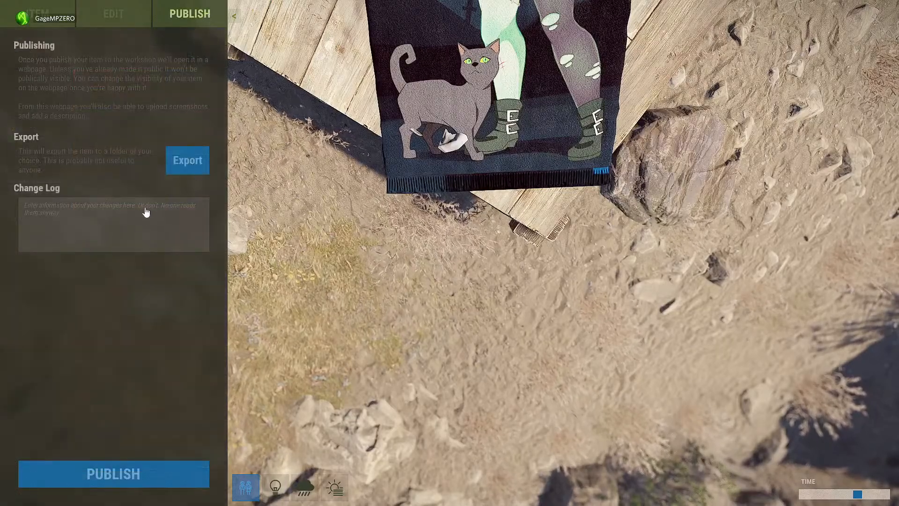
left_click(108, 244)
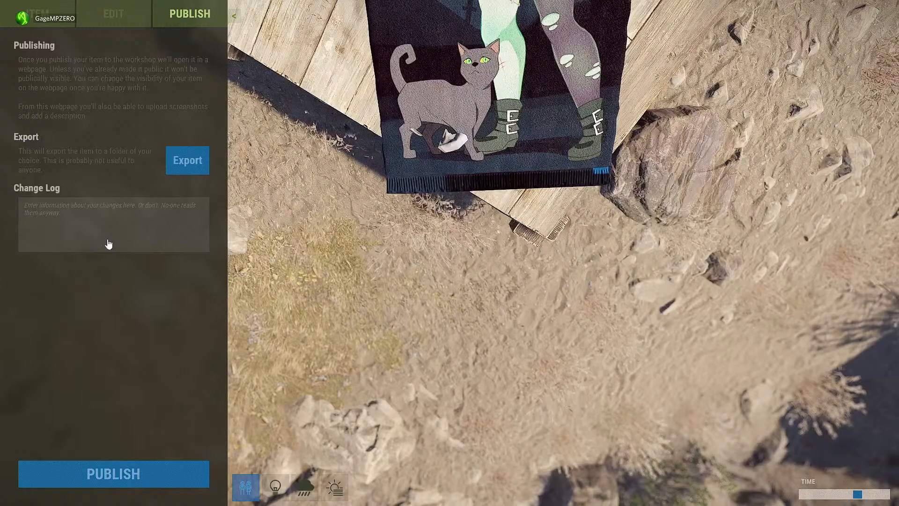
type("Rot")
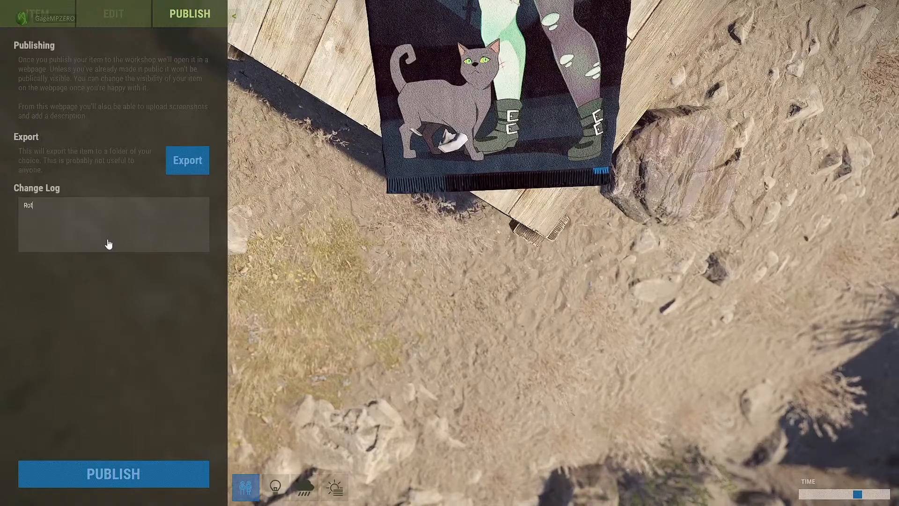
type("ated ")
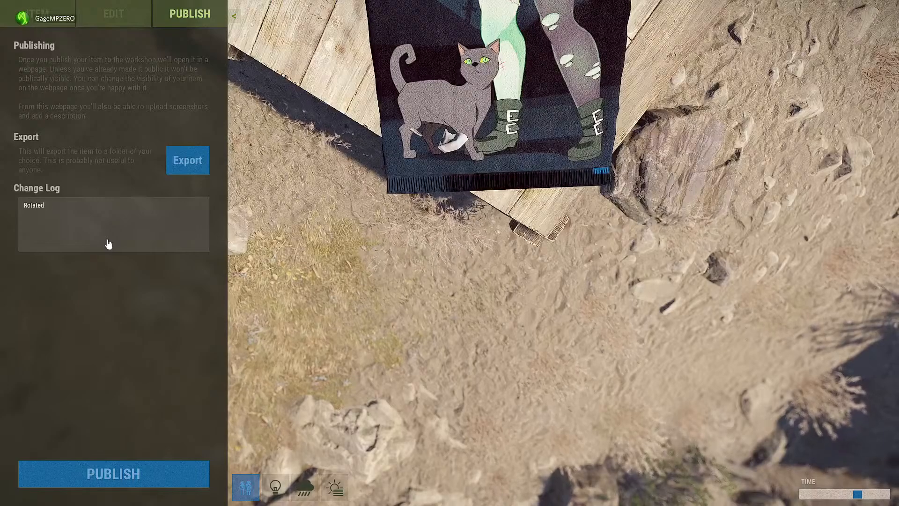
type("The other way ")
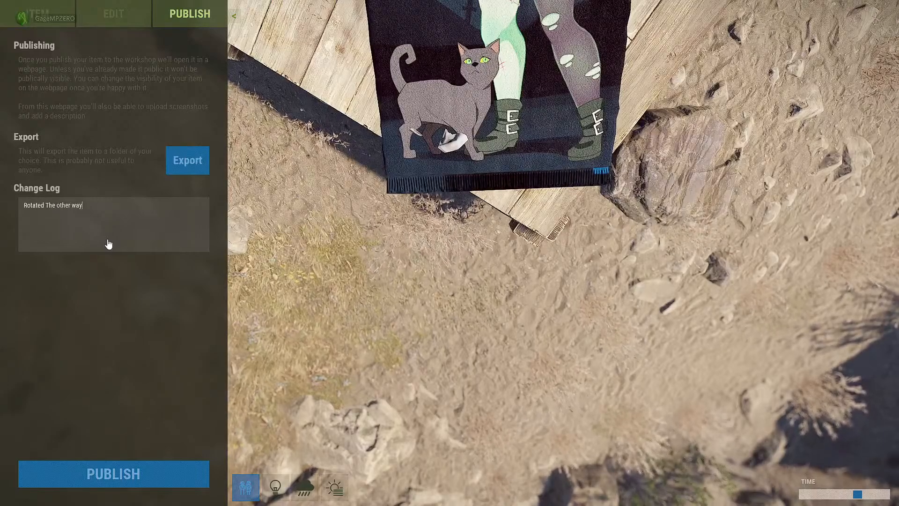
type("for viewin")
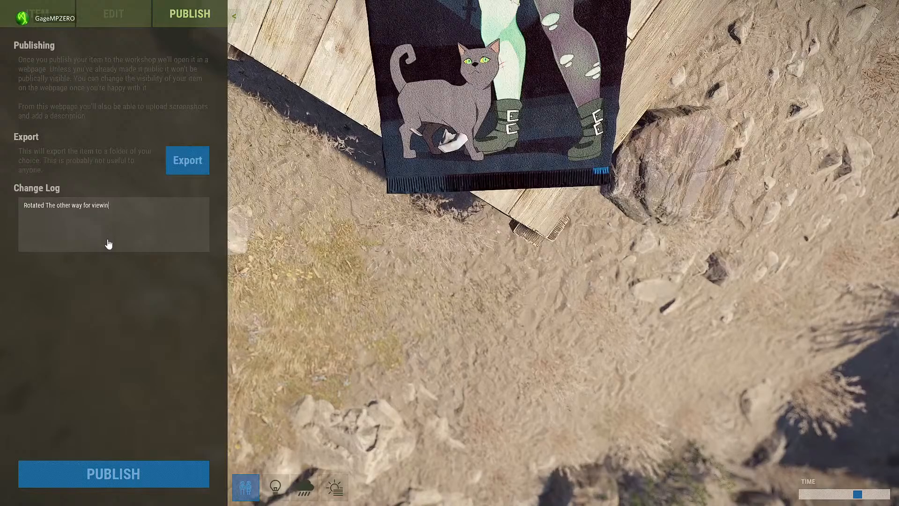
type("g purposes")
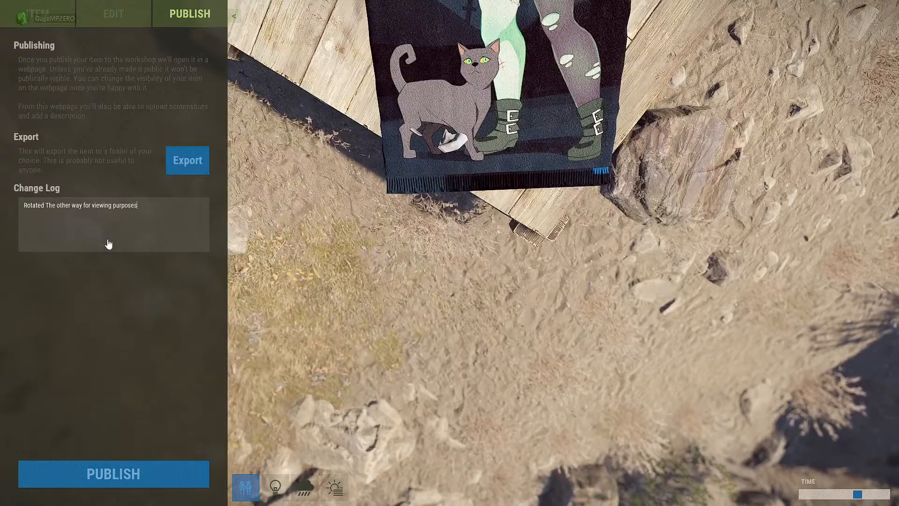
type(".")
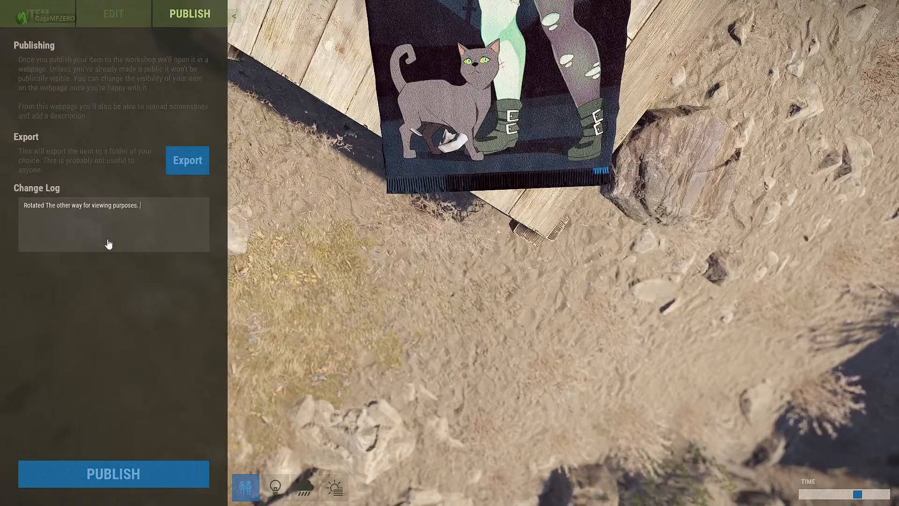
left_click(151, 477)
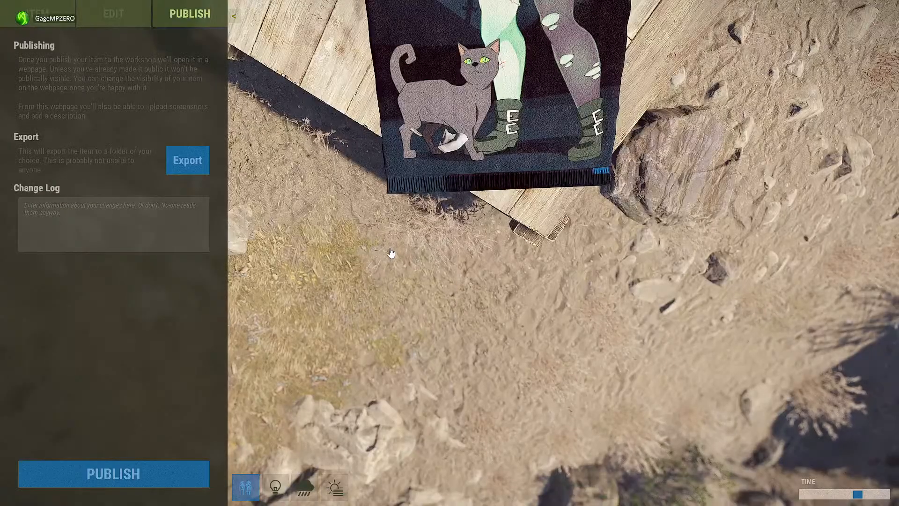
Refresh the LIVING DEAD FURR RUG workshop page in Steam to check the updated preview image.
left_click_drag(403, 221, 461, 386)
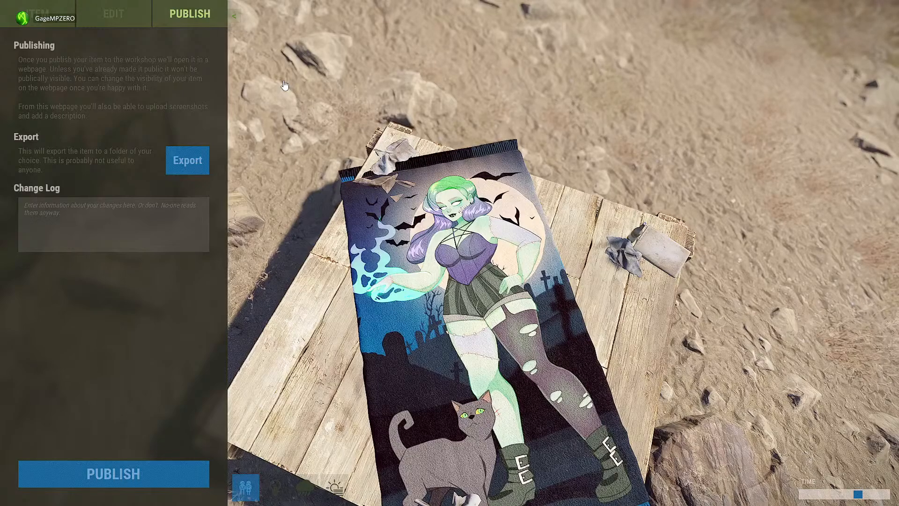
mouse_move(543, 307)
left_mouse_down()
mouse_move(550, 291)
mouse_move(545, 322)
mouse_move(531, 317)
left_mouse_up()
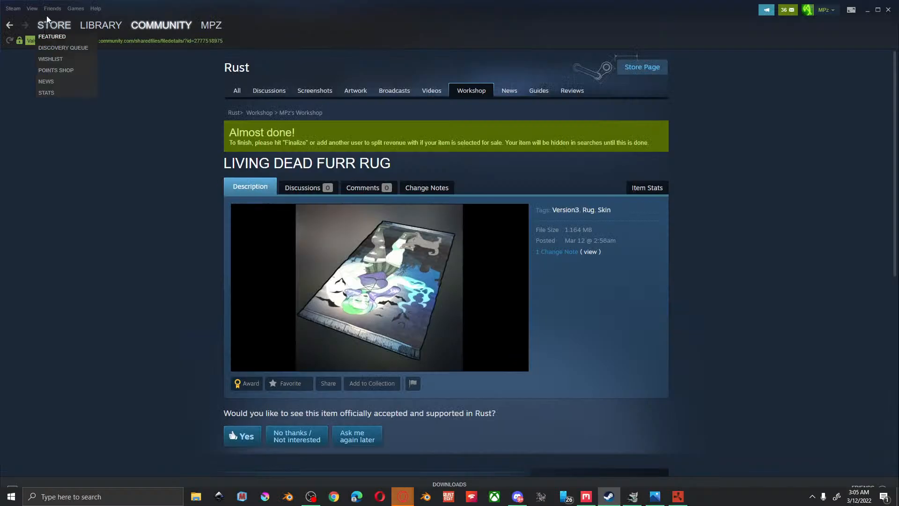
left_click(8, 40)
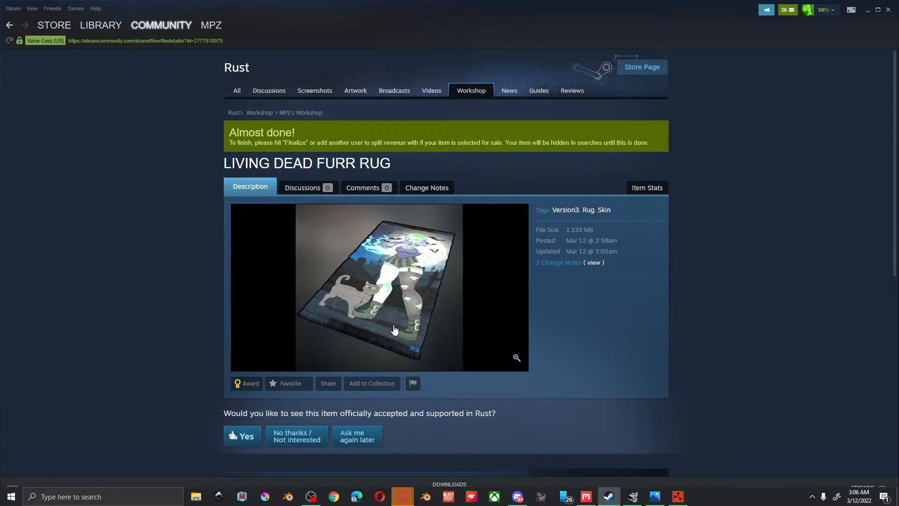
Return to the Rust Workshop editor and examine the rug artwork from several angles and distances.
left_click(683, 495)
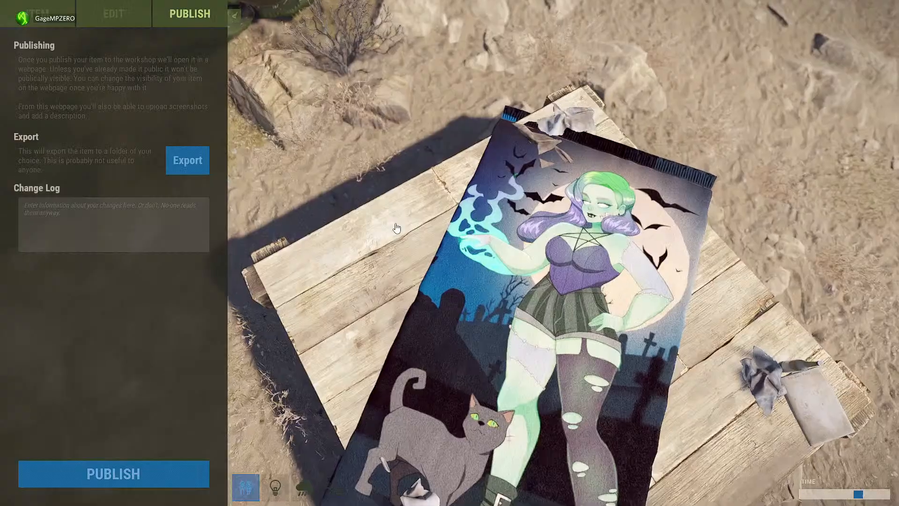
left_click_drag(395, 229, 204, 192)
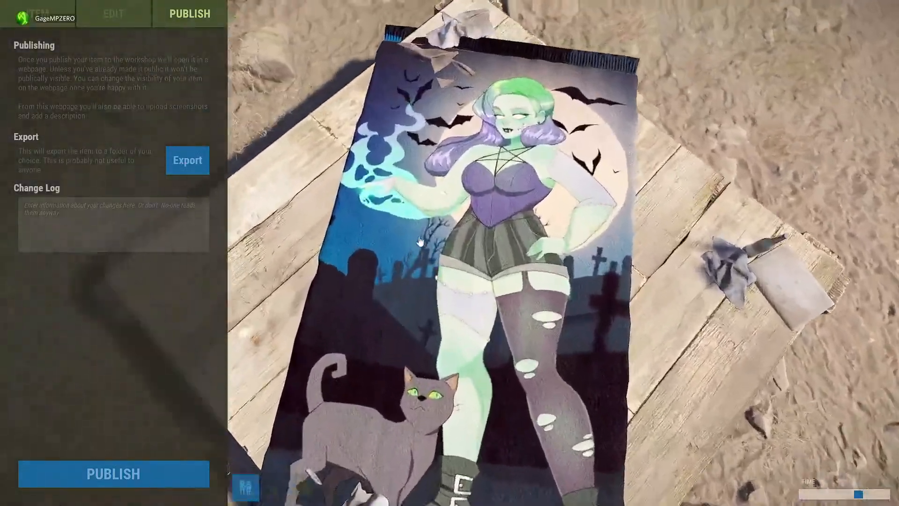
left_click_drag(420, 242, 529, 212)
scroll(485, 196, "up", 3)
scroll(461, 192, "down", 3)
scroll(529, 212, "up", 1)
scroll(530, 212, "down", 2)
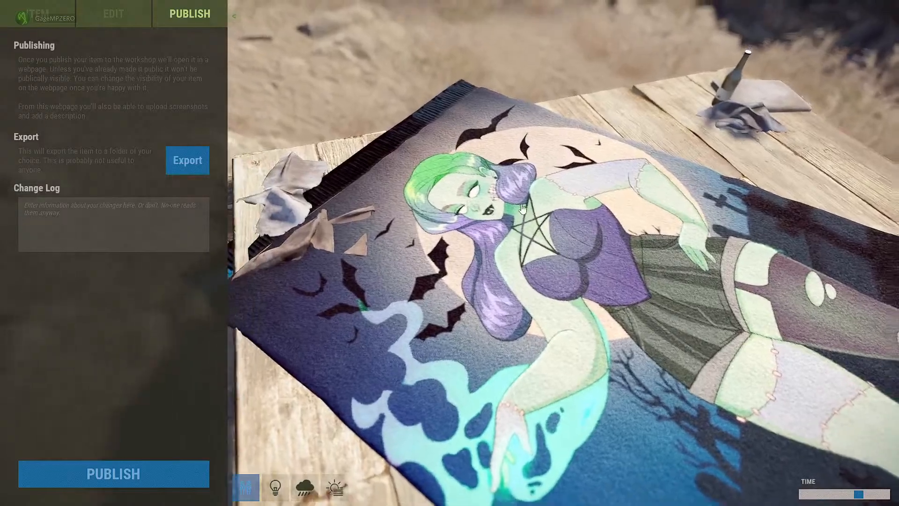
Frame a close view of the rug's woman and cat, with the editor's settings panel hidden, for a screenshot.
left_click(122, 6)
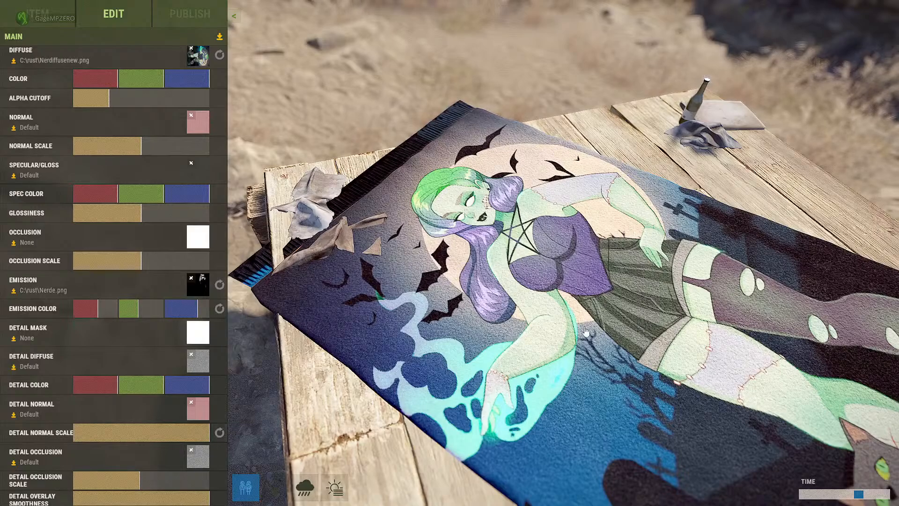
left_click_drag(614, 324, 482, 327)
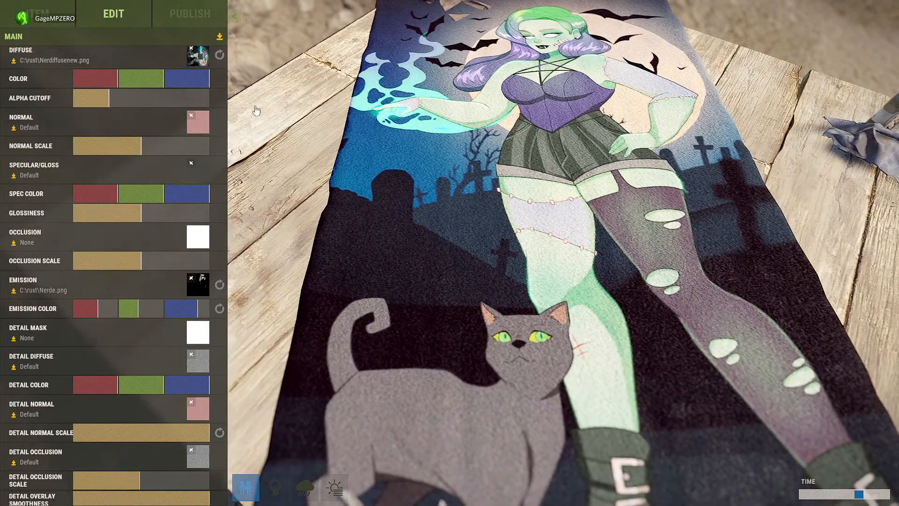
left_click(236, 18)
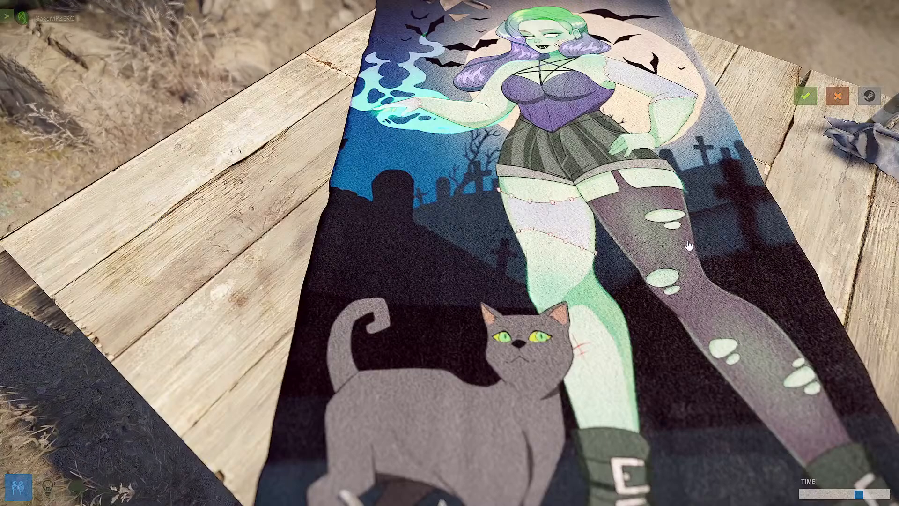
left_click_drag(689, 244, 659, 261)
key("d")
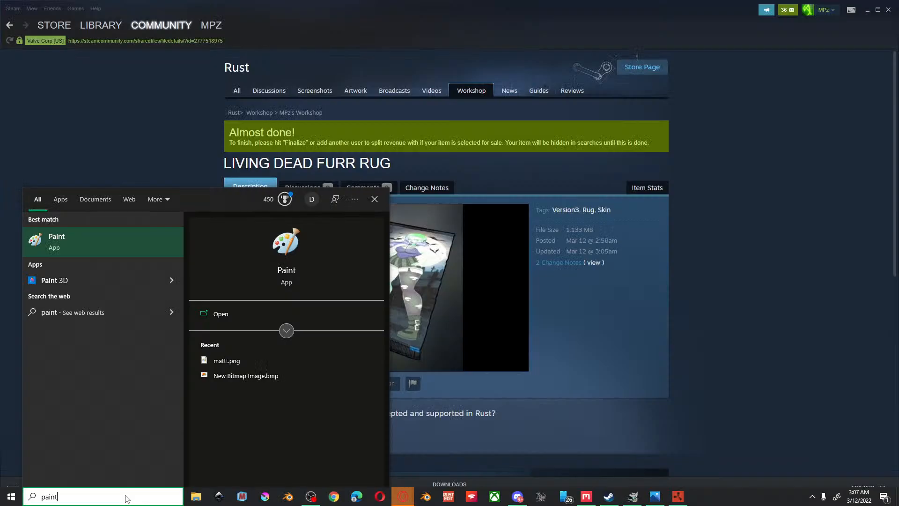
Open Paint and paste the captured rug screenshot into the blank image.
key("Return")
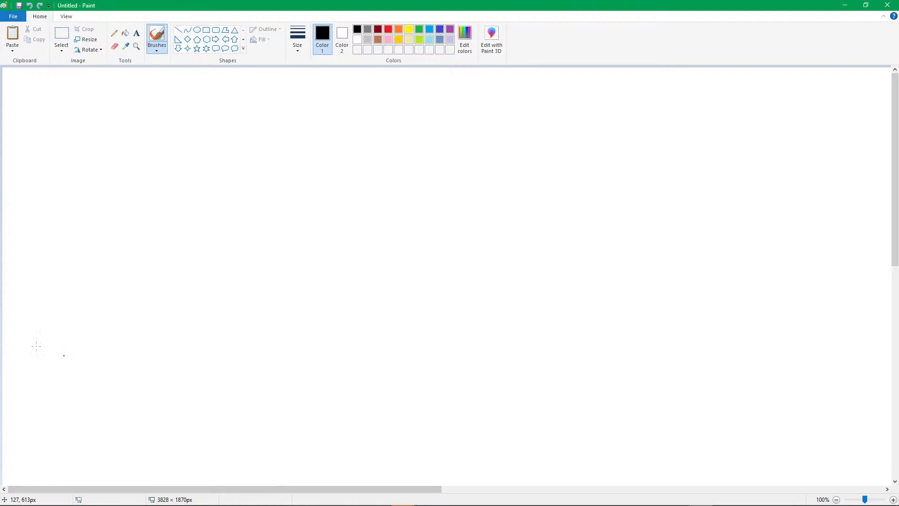
key("ctrl+v")
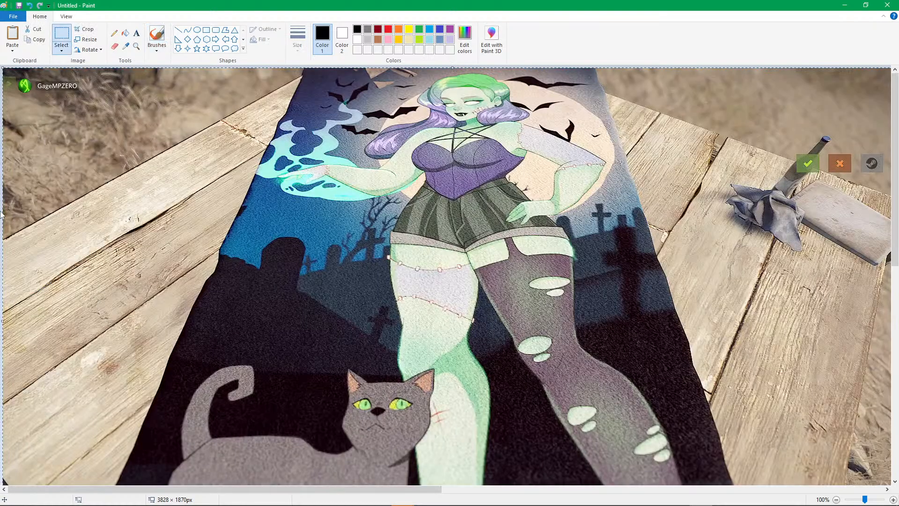
Crop the pasted screenshot to the rug's woman and cat, excluding the blank area below, at 1248 × 1067 px.
left_click(69, 33)
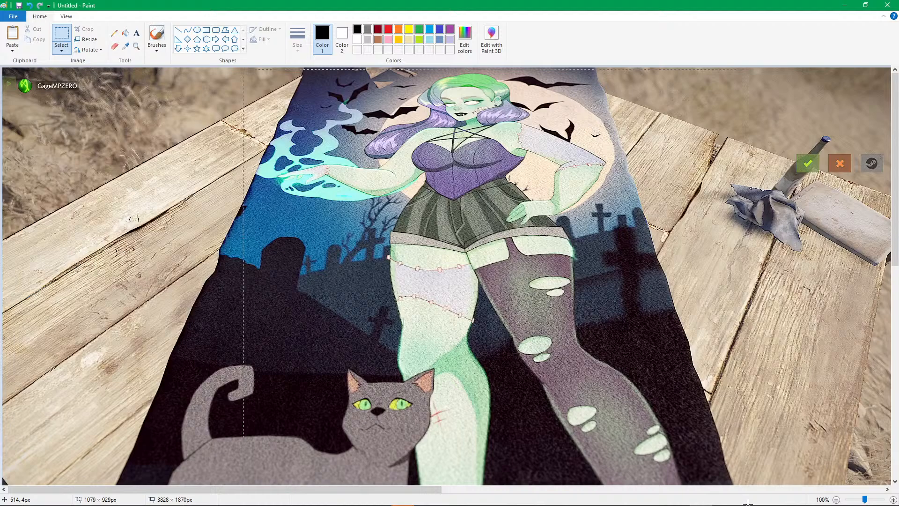
scroll(687, 402, "down", 2)
scroll(687, 408, "up", 1)
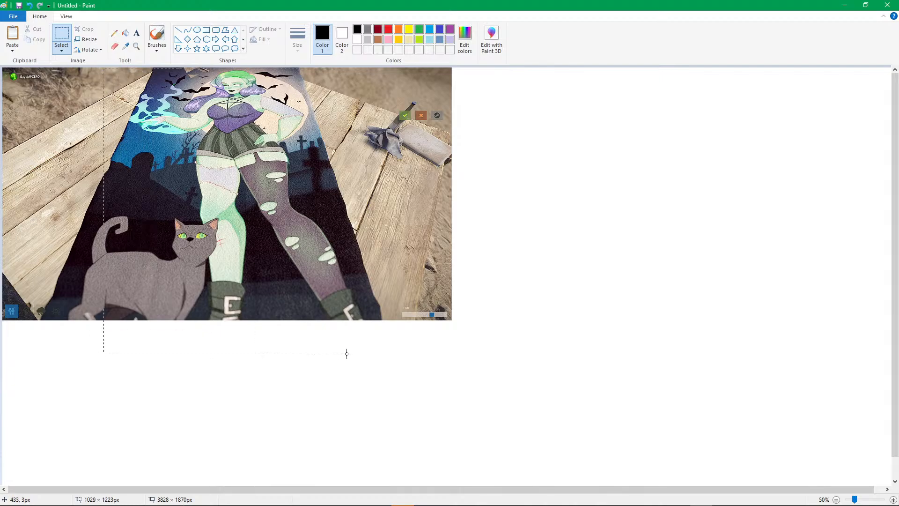
left_click_drag(396, 354, 396, 354)
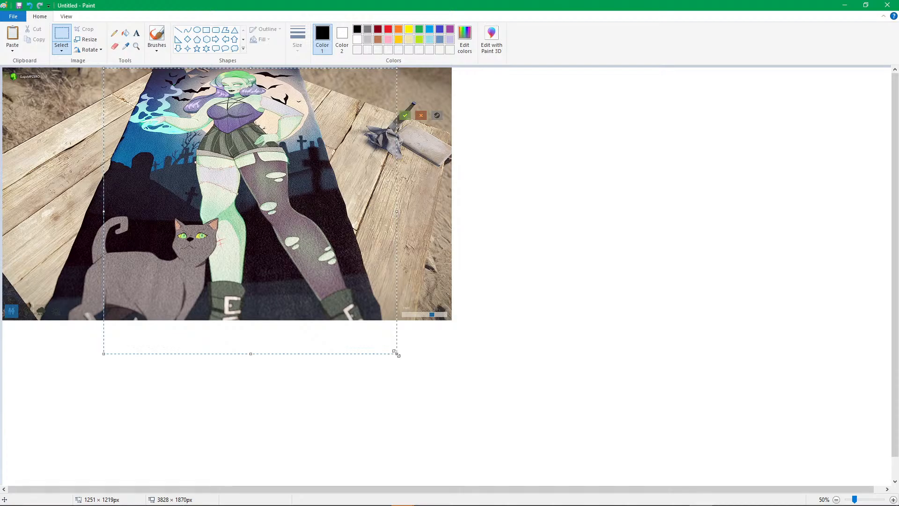
left_click(85, 29)
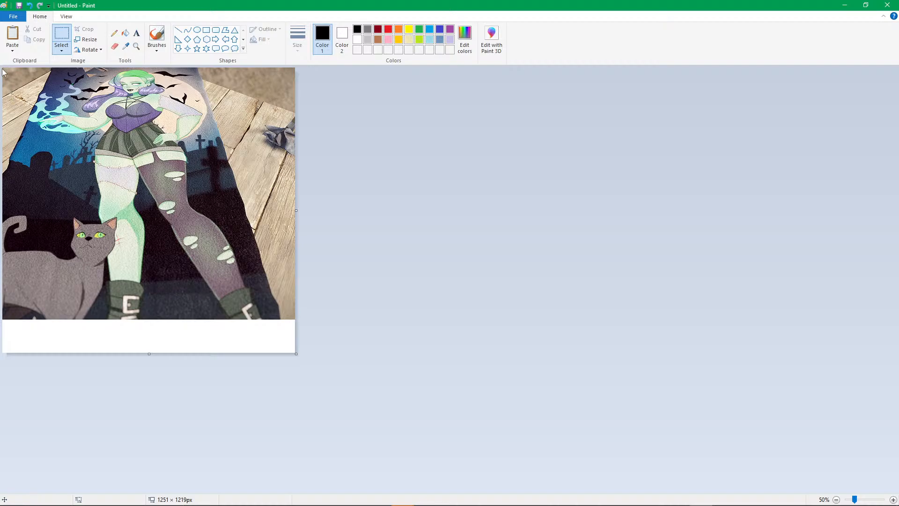
left_click_drag(3, 69, 296, 319)
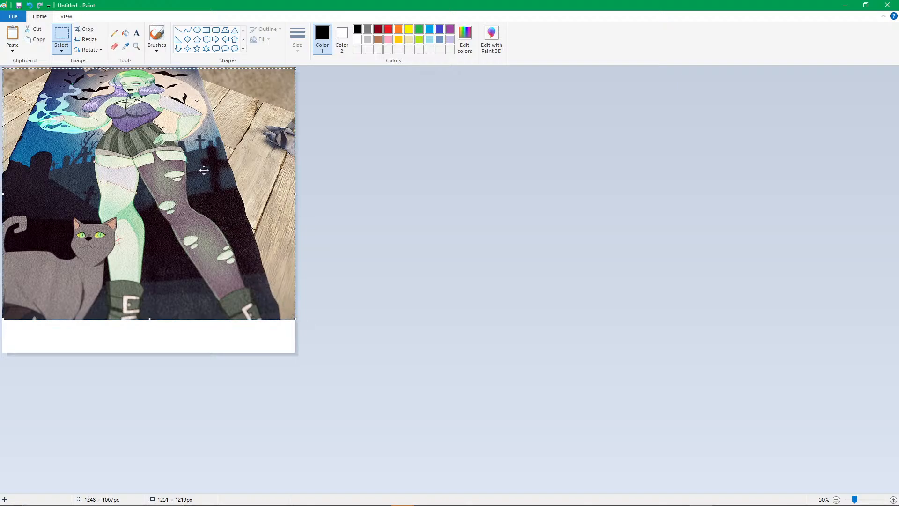
left_click(84, 29)
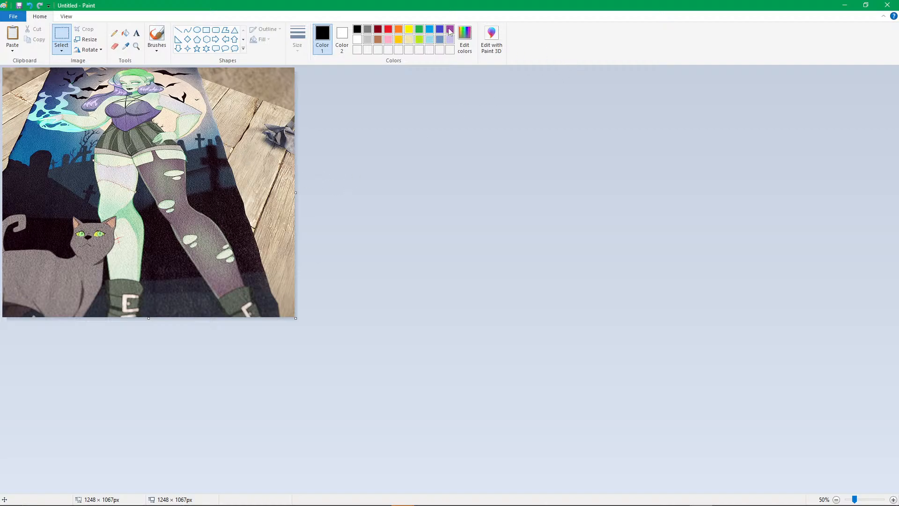
Save the cropped image to the Desktop as a PNG named nerddisplay1.
left_click(13, 16)
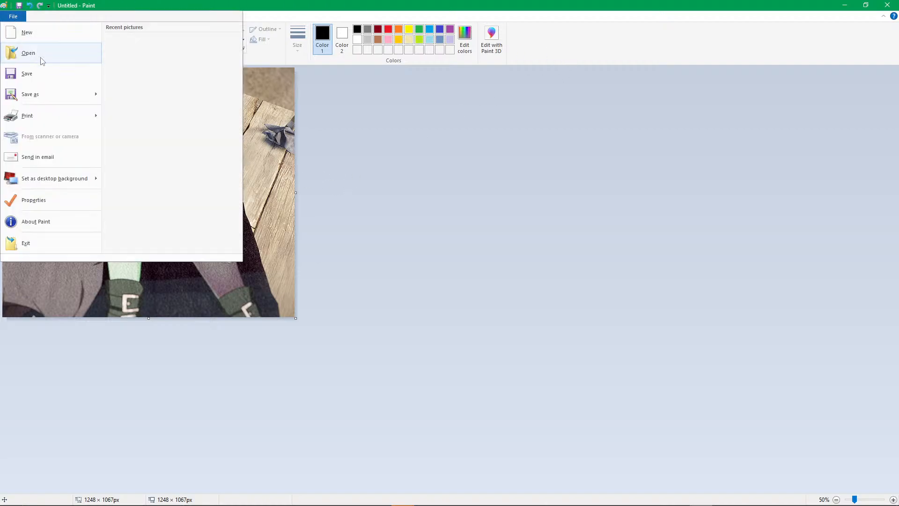
left_click(41, 98)
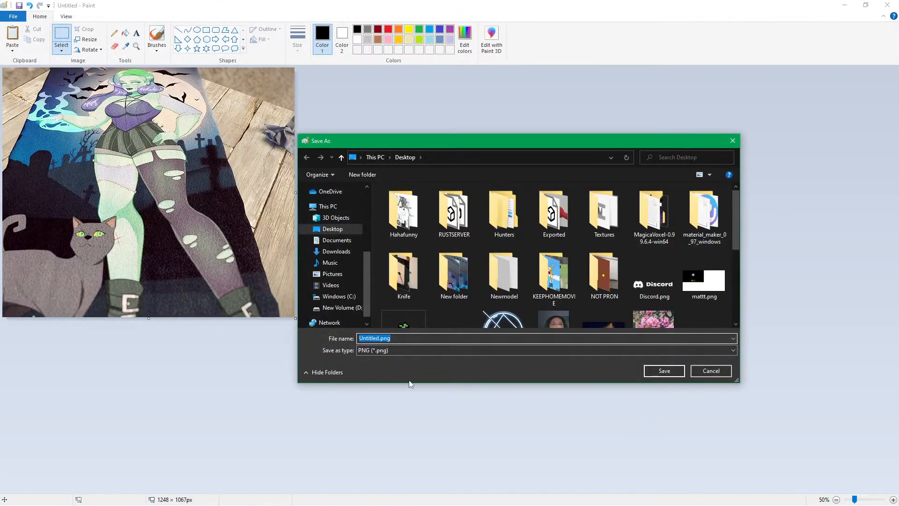
type("nerd")
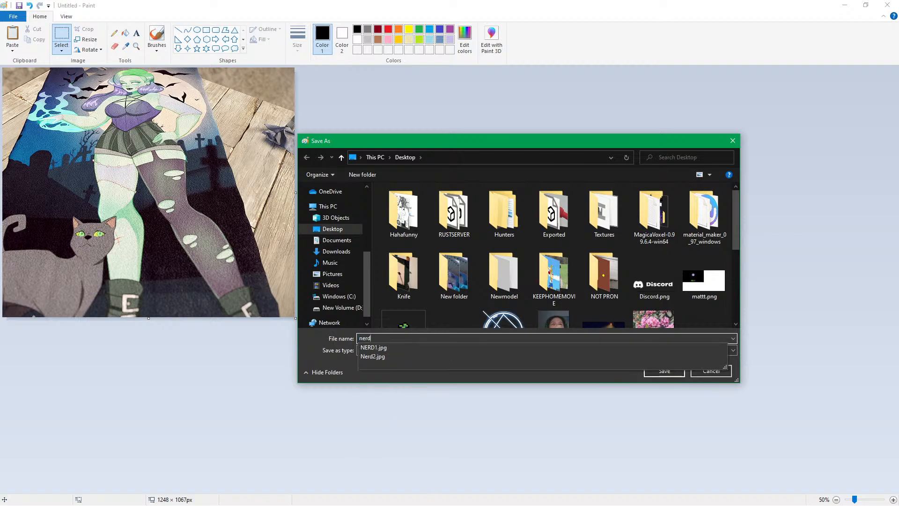
type("display1")
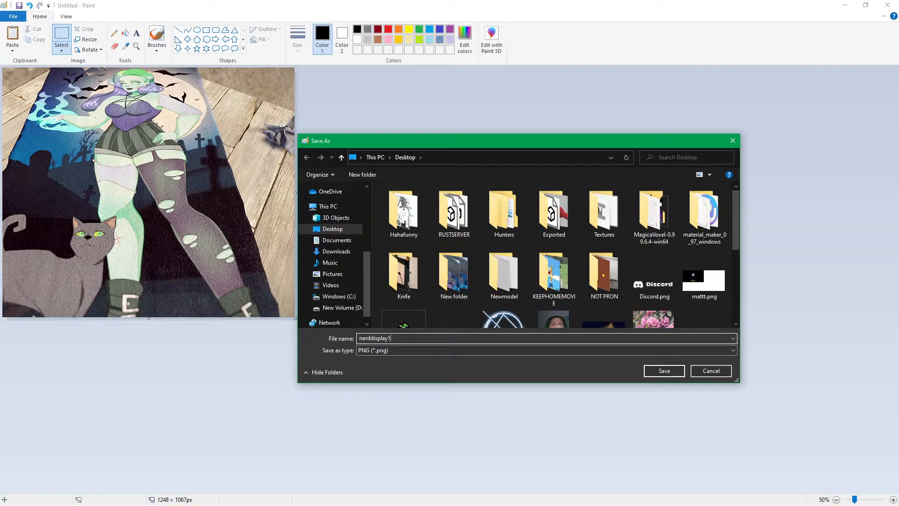
left_click(664, 373)
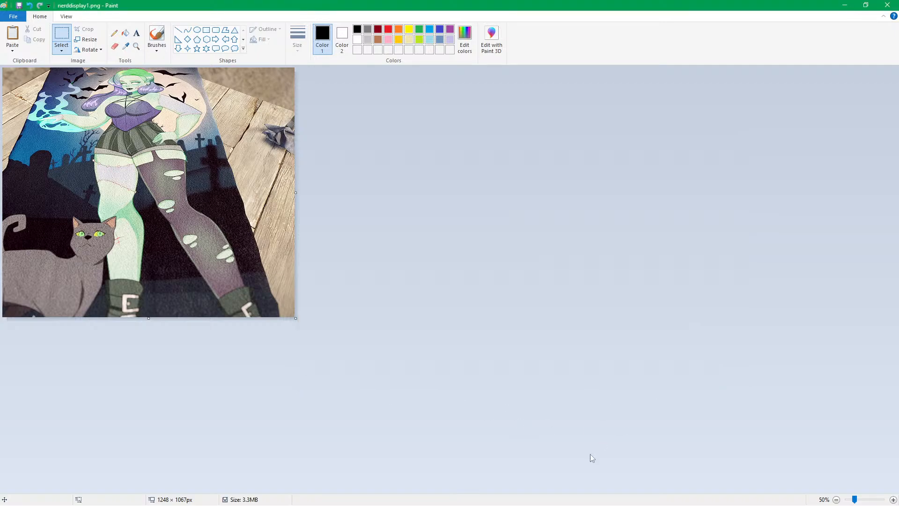
Switch to Steam and look through the LIVING DEAD FURR RUG workshop page for the owner's editing options.
key("alt+Tab")
left_click(299, 199)
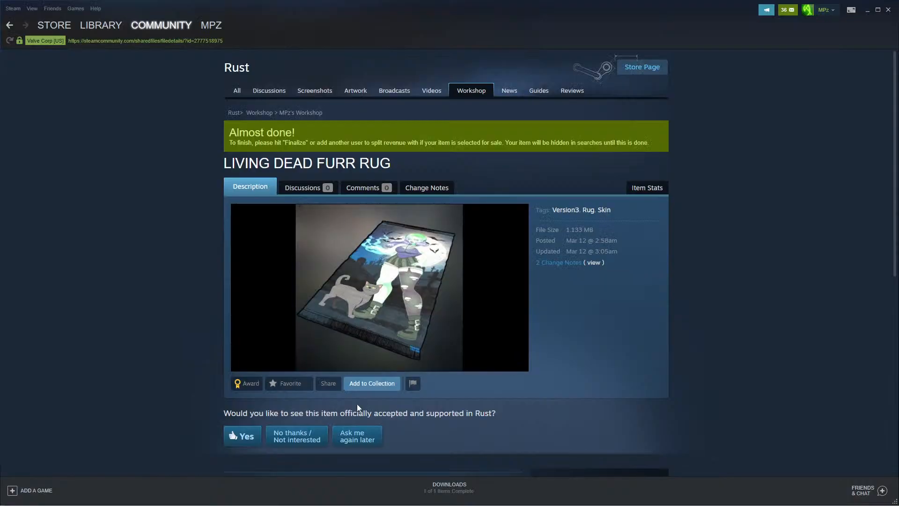
scroll(399, 241, "down", 4)
scroll(418, 279, "down", 3)
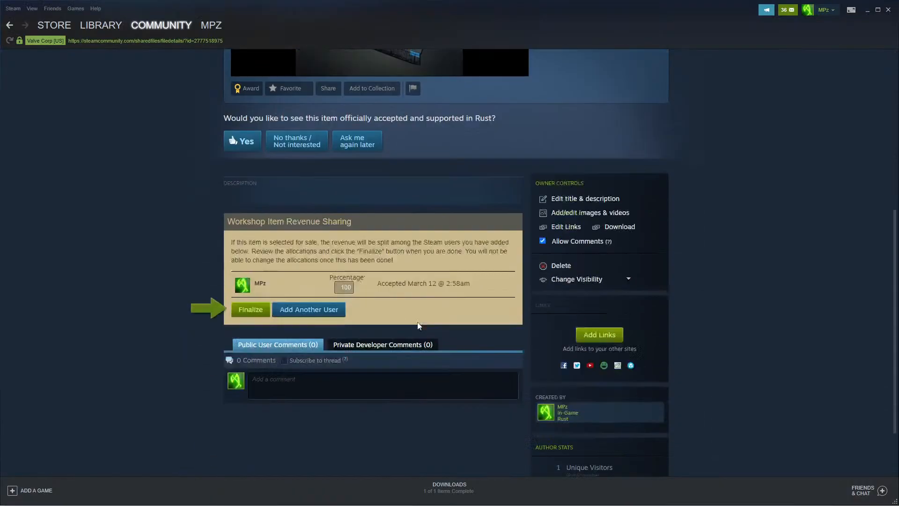
scroll(418, 322, "up", 6)
scroll(417, 321, "up", 1)
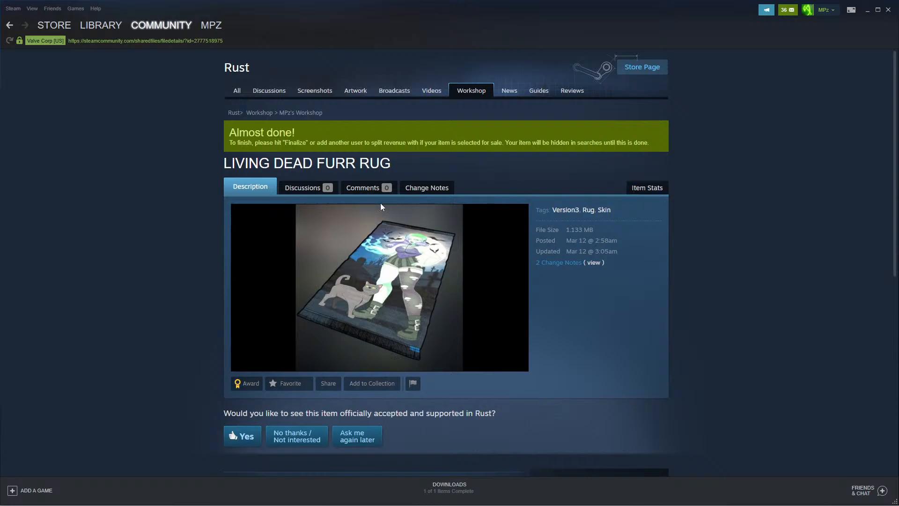
scroll(377, 333, "down", 3)
scroll(377, 333, "up", 3)
scroll(580, 281, "down", 4)
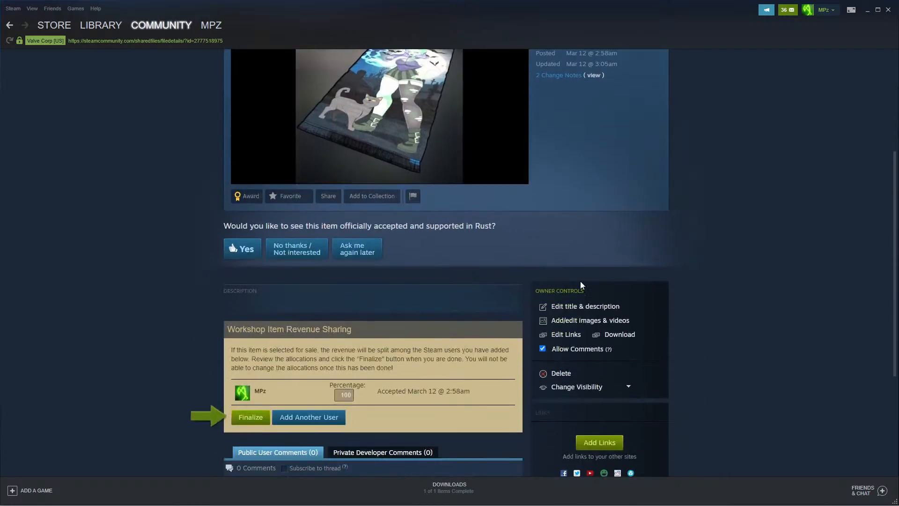
left_click(590, 310)
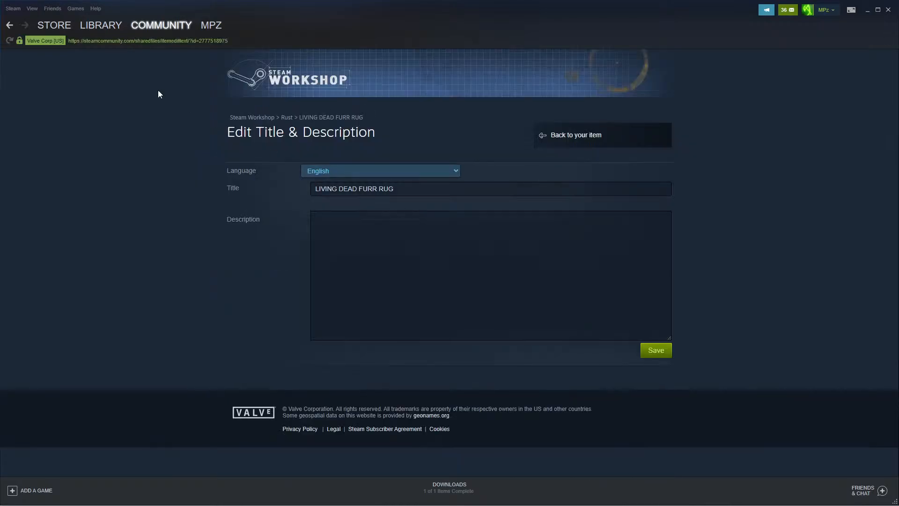
left_click(370, 236)
left_click(2, 14)
left_click(9, 25)
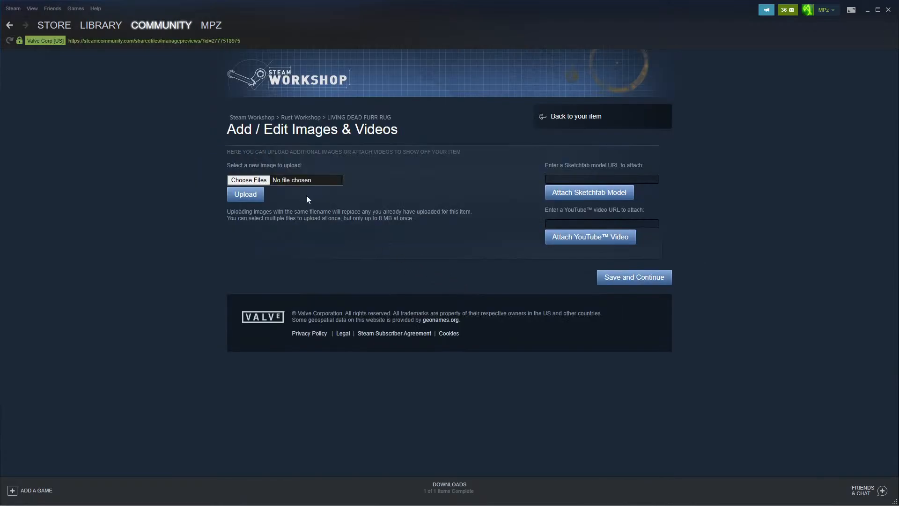
Try to upload nerddisplay1.png from the Desktop as an additional image for the rug's workshop item.
left_click(248, 179)
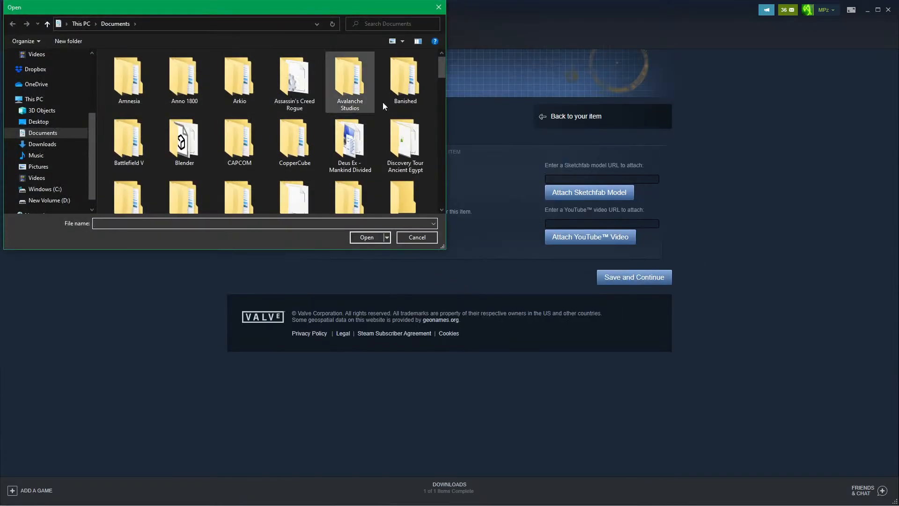
left_click(37, 121)
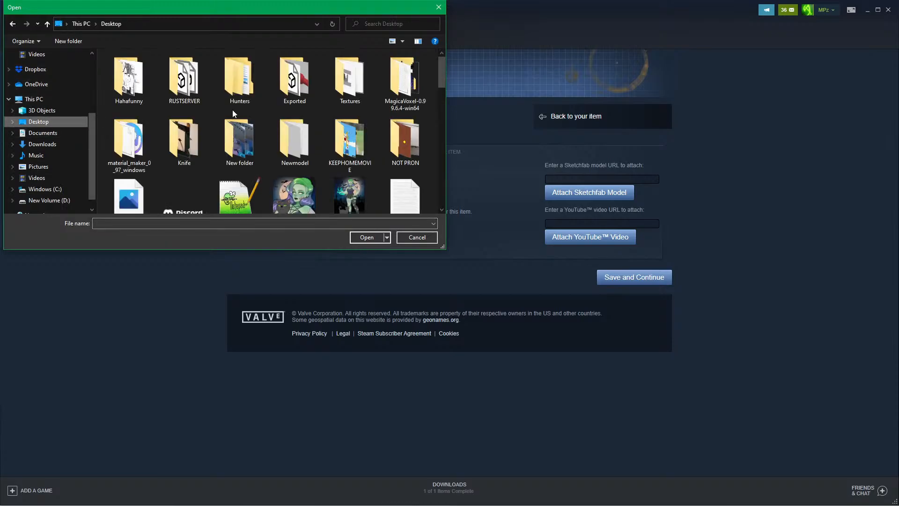
scroll(301, 190, "down", 3)
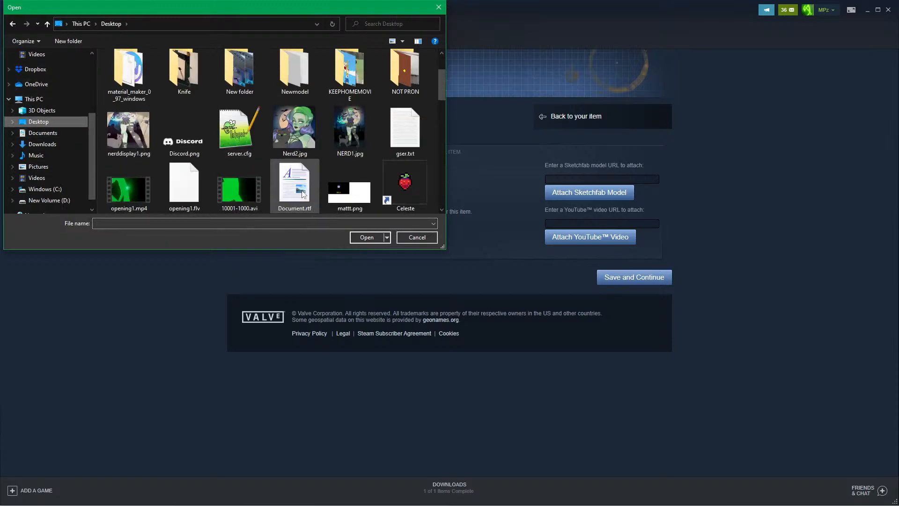
double_click(136, 130)
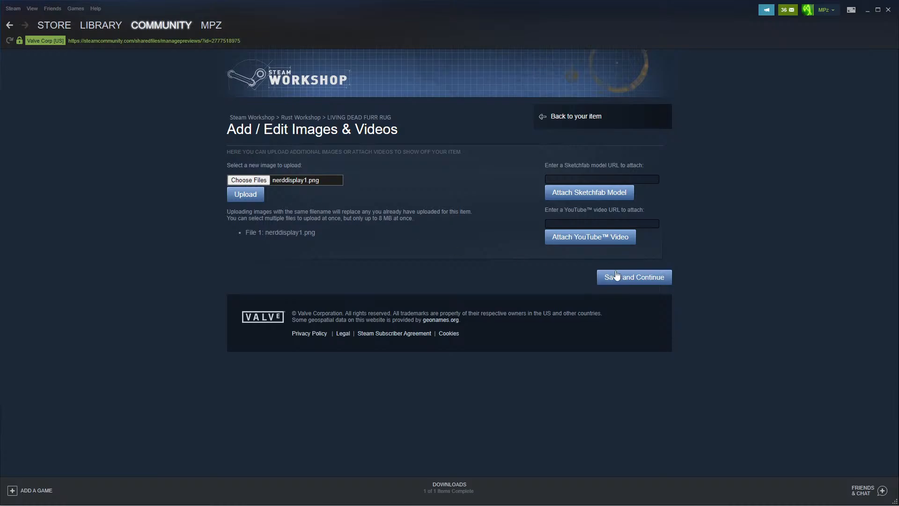
left_click(257, 199)
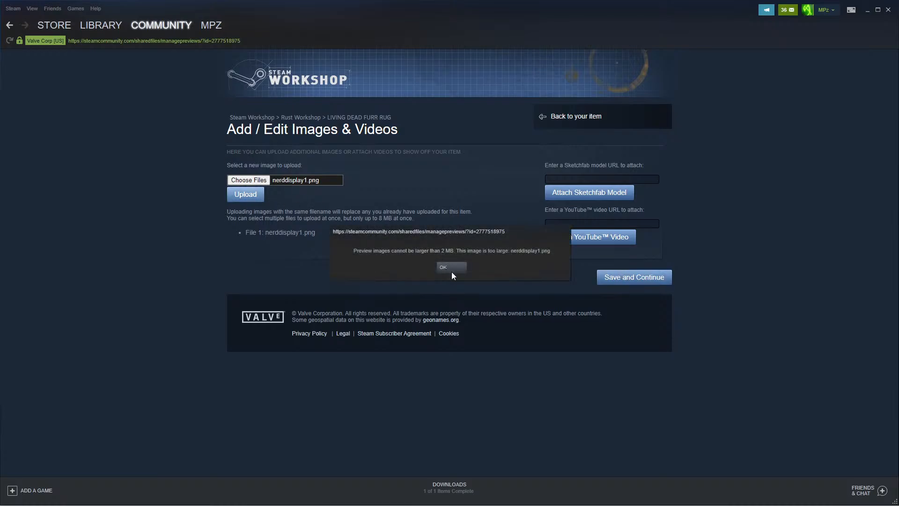
left_click(451, 269)
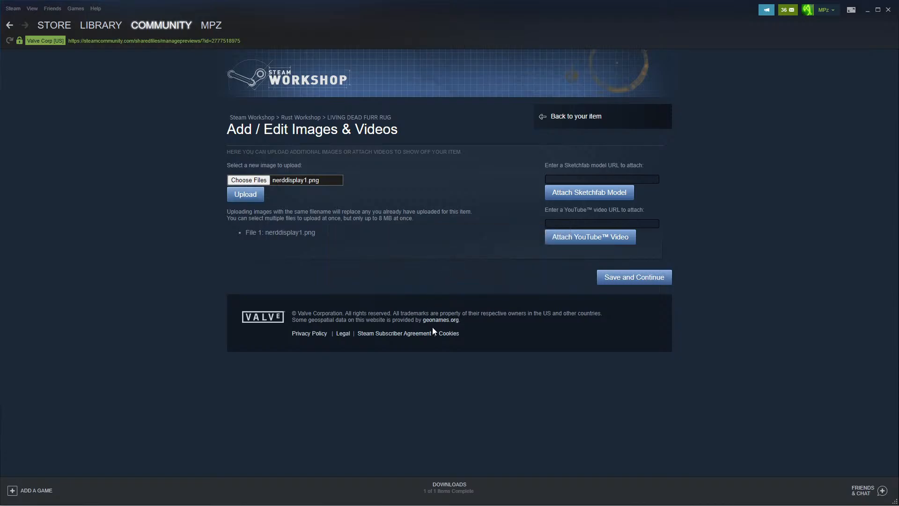
Return to Paint and save the cropped rug image to the Desktop in JPEG format as nerddisplay1.jpg.
key("alt+Tab")
left_click(298, 217)
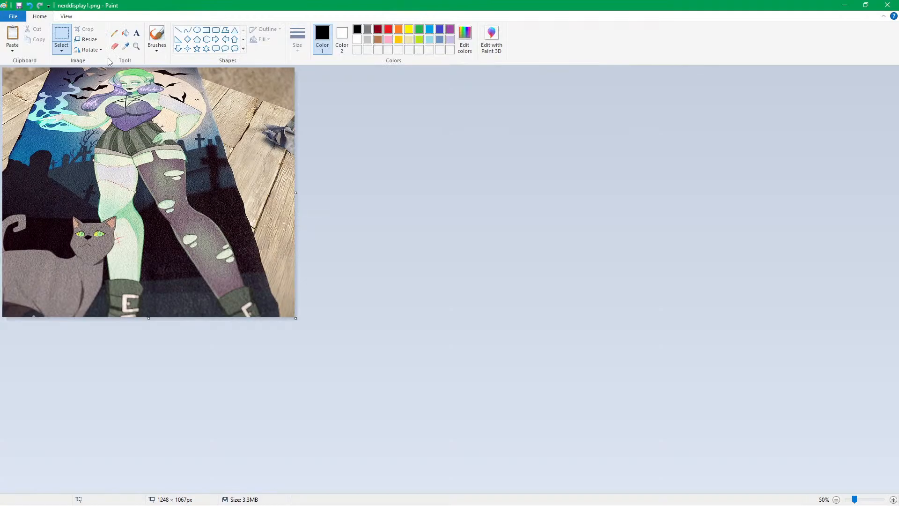
left_click(13, 17)
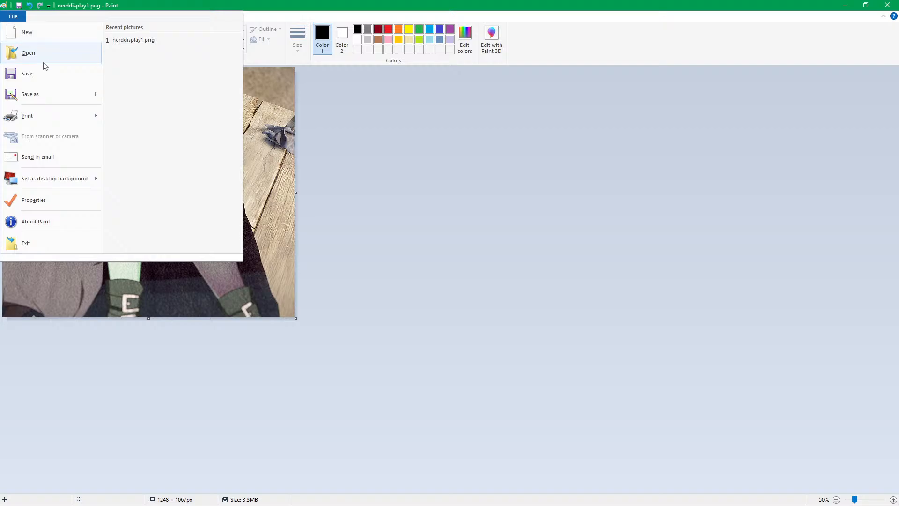
left_click(31, 94)
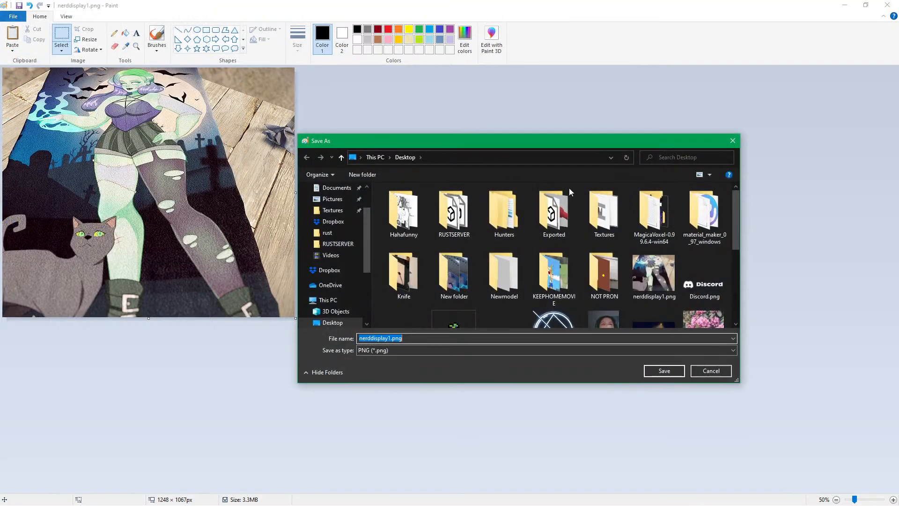
left_click(405, 350)
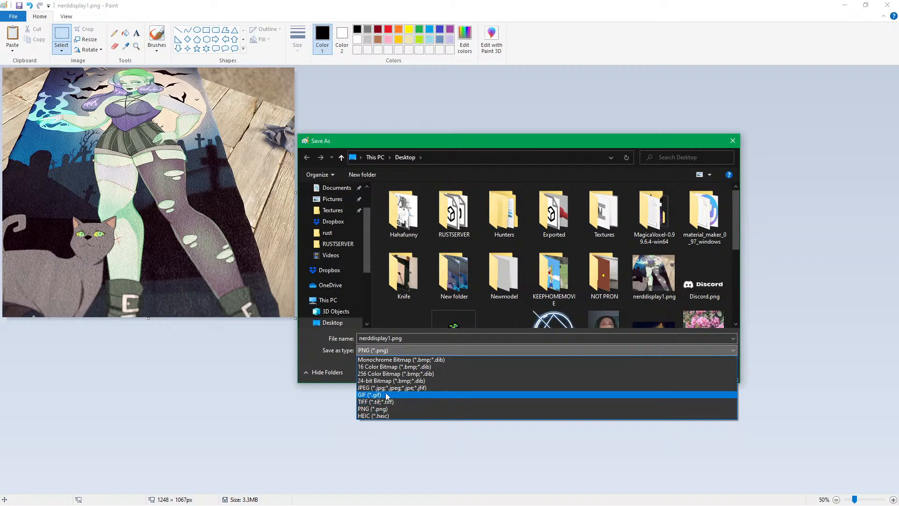
left_click(387, 388)
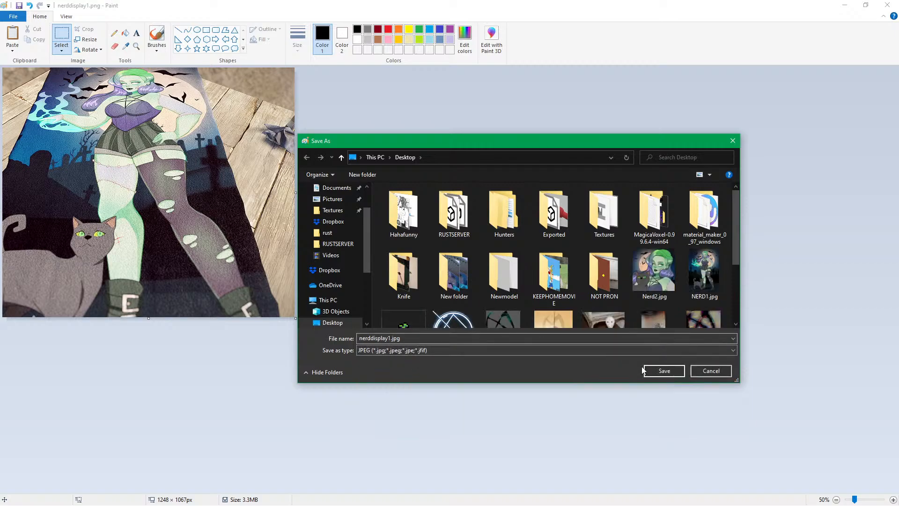
left_click(658, 370)
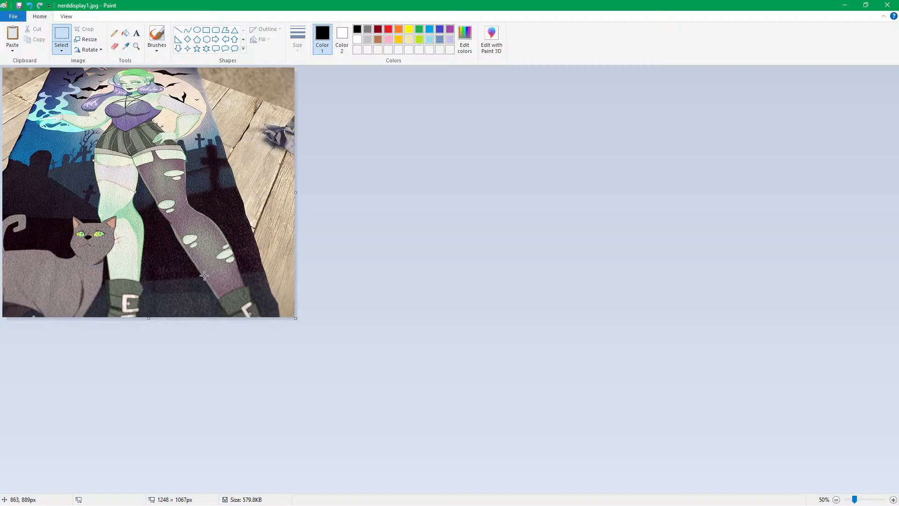
Return to Steam, upload nerddisplay1.jpg from the Desktop as an additional rug image, and save the item's images.
key("alt+Tab")
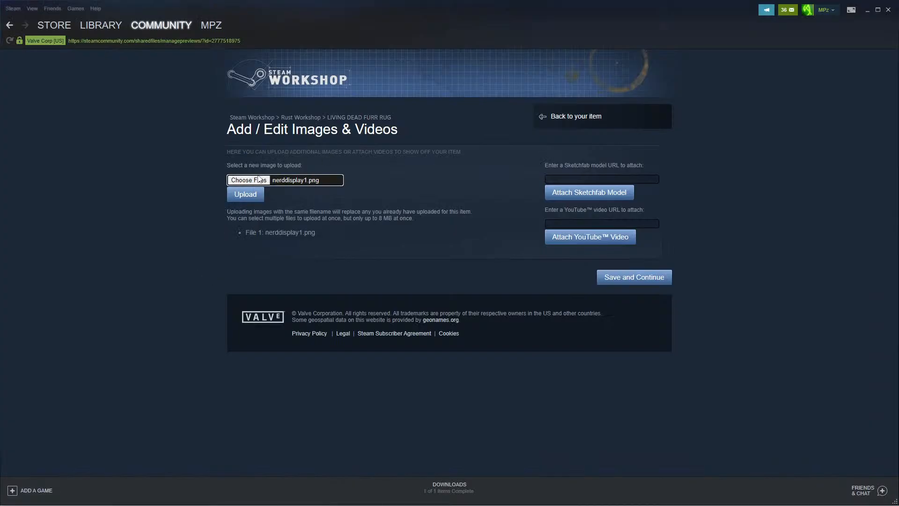
left_click(254, 181)
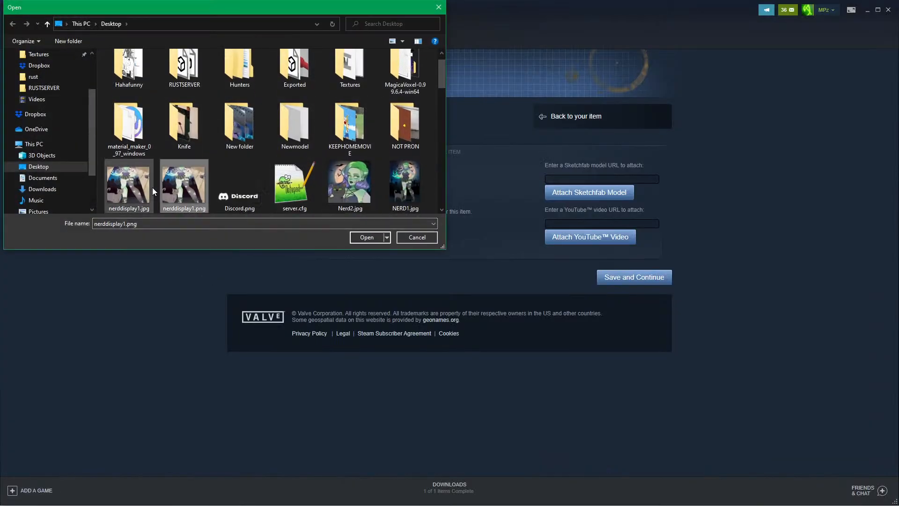
left_click(128, 187)
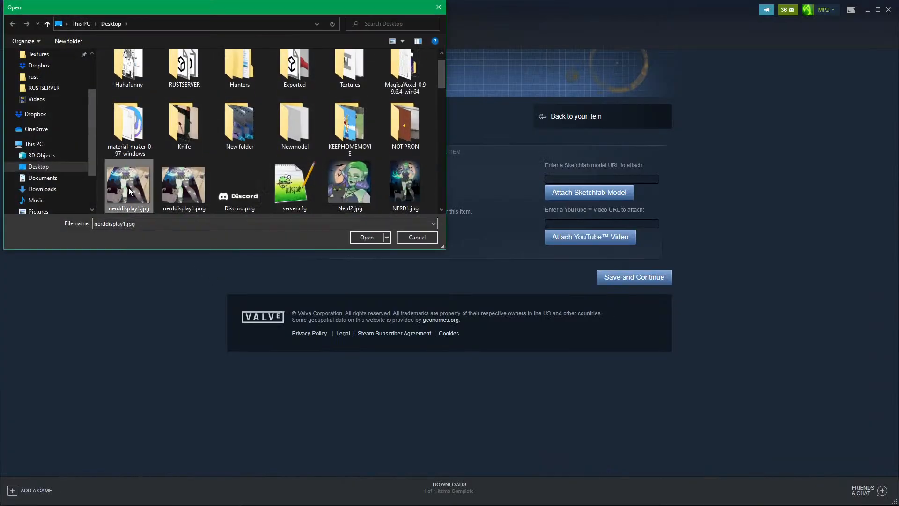
left_click(369, 237)
left_click(251, 200)
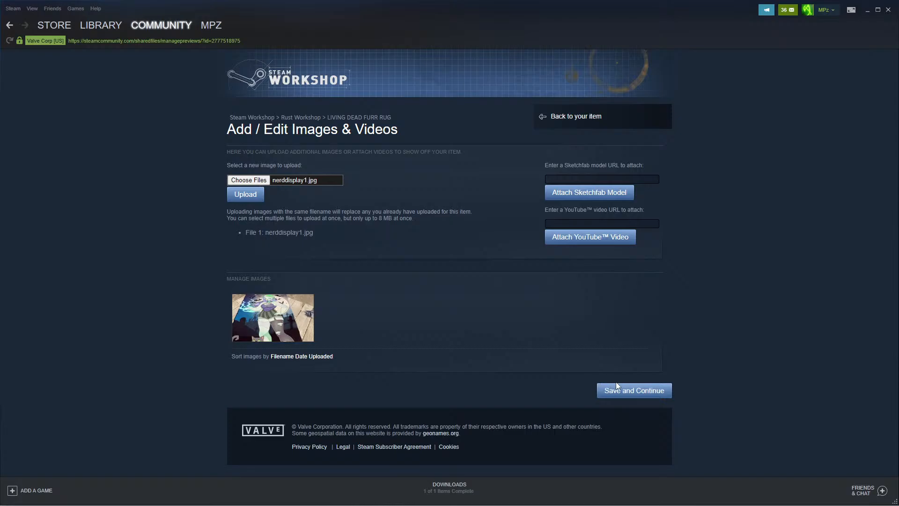
left_click(617, 395)
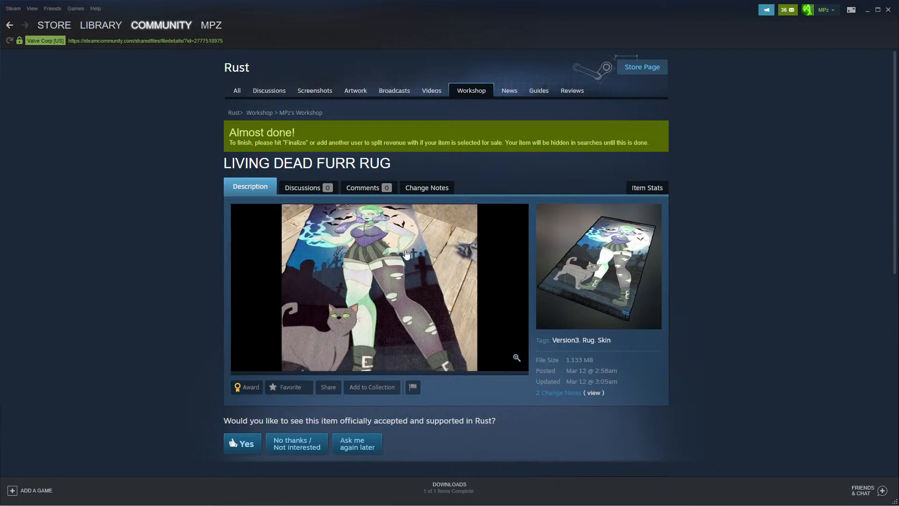
Switch to Paint, crop the daylight rug screenshot to about 1201 × 791 px, and save it to the Desktop as nerddisplay2.jpg.
key("alt+Tab")
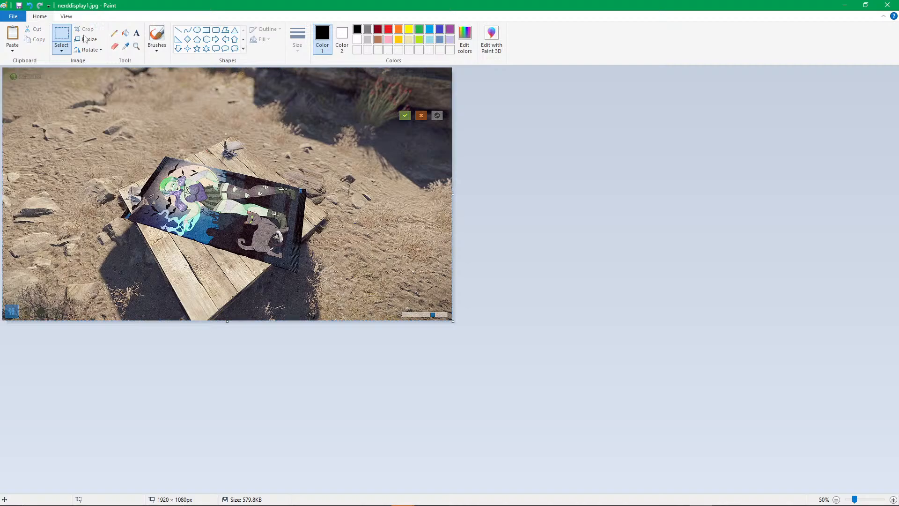
left_click_drag(79, 125, 352, 303)
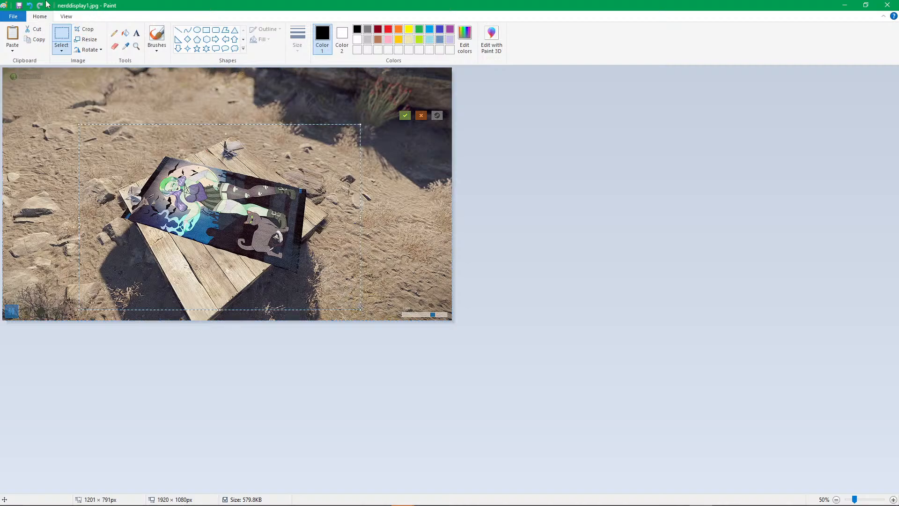
left_click(85, 30)
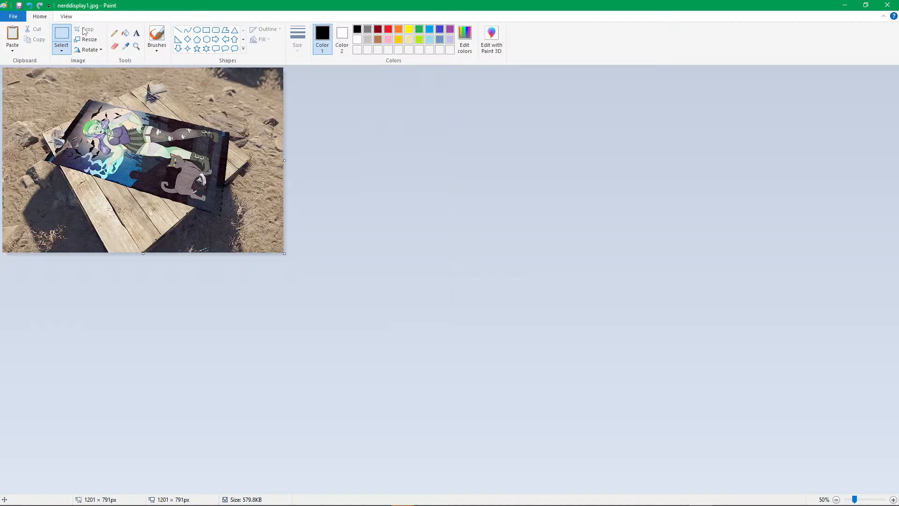
left_click(13, 17)
left_click(37, 98)
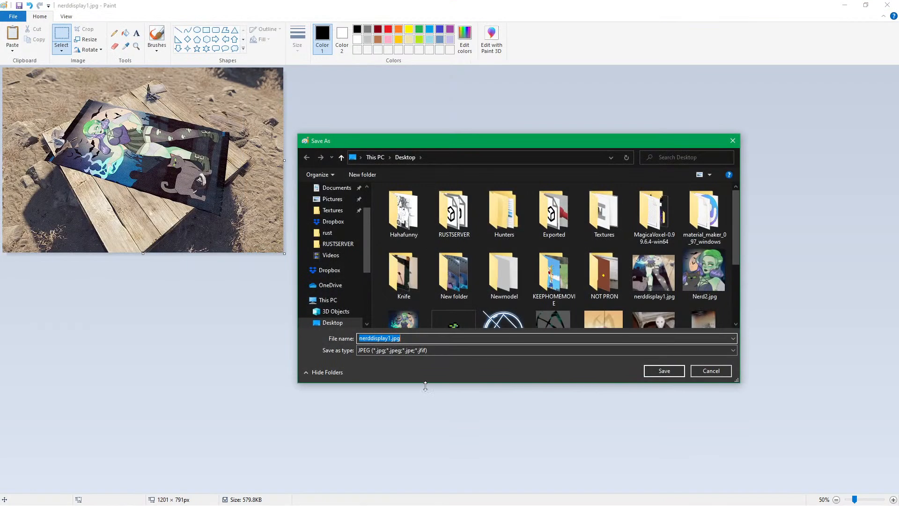
left_click(385, 338)
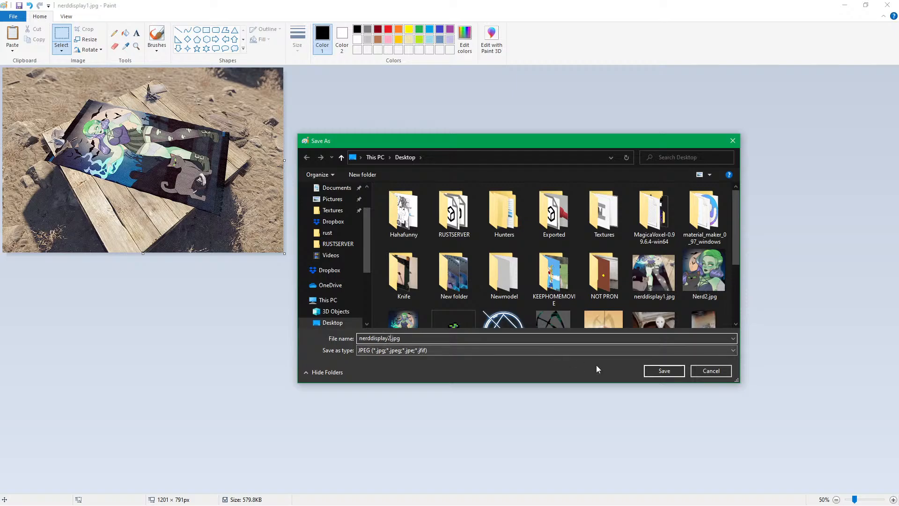
left_click(665, 371)
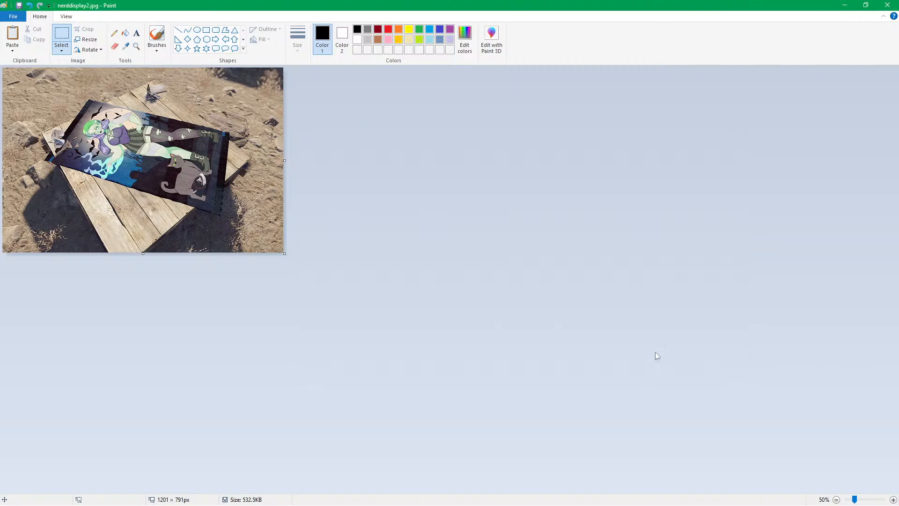
Switch to Steam and open the page for adding and editing the LIVING DEAD FURR RUG's images and videos.
key("alt+Tab")
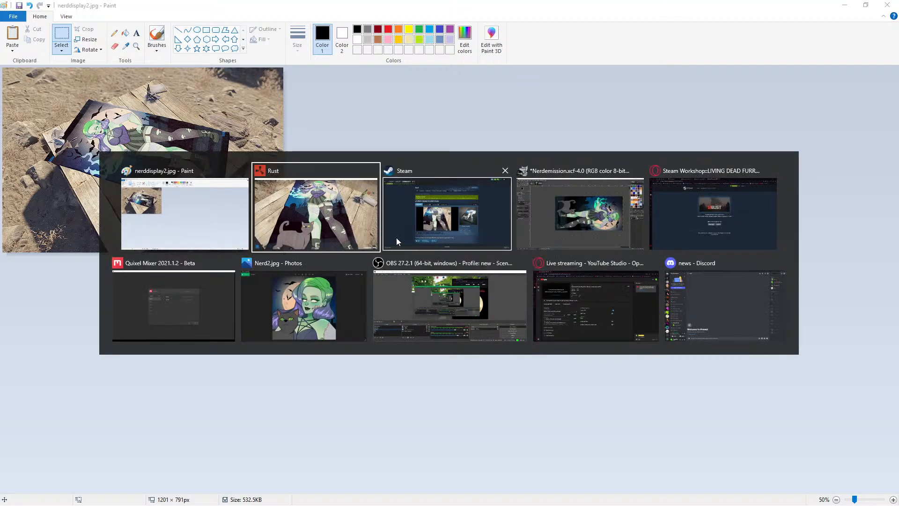
left_click(434, 223)
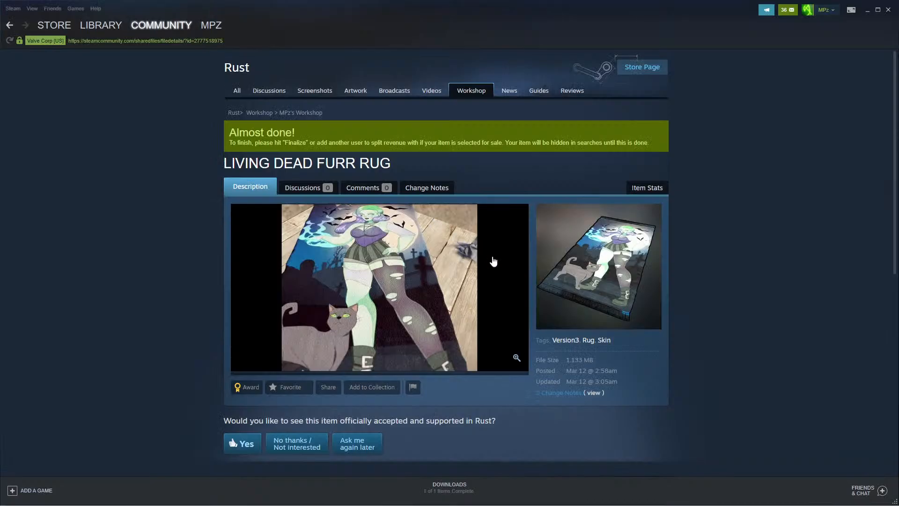
scroll(518, 276, "down", 4)
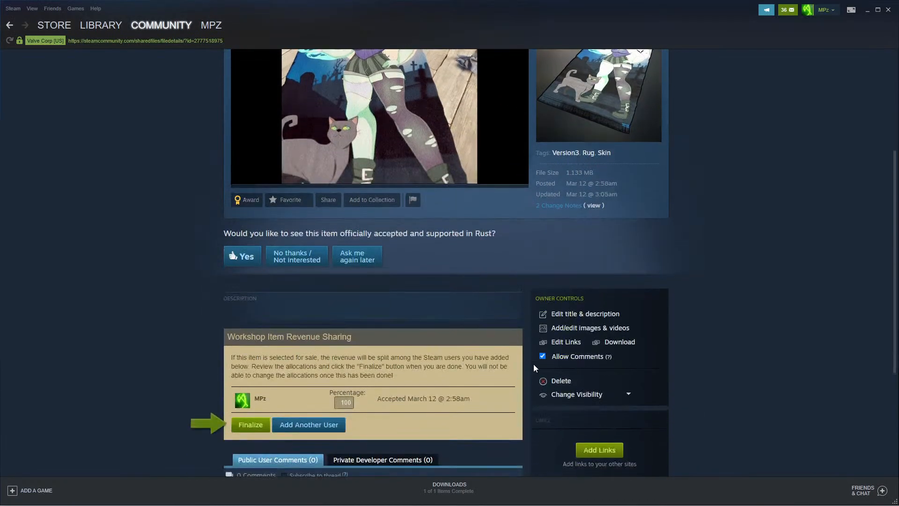
left_click(567, 328)
left_click(271, 184)
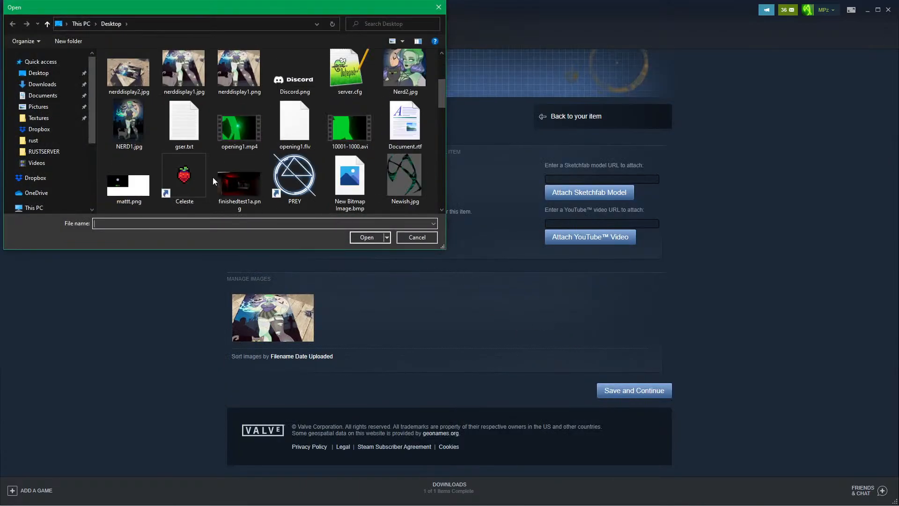
left_click(140, 77)
left_click(367, 238)
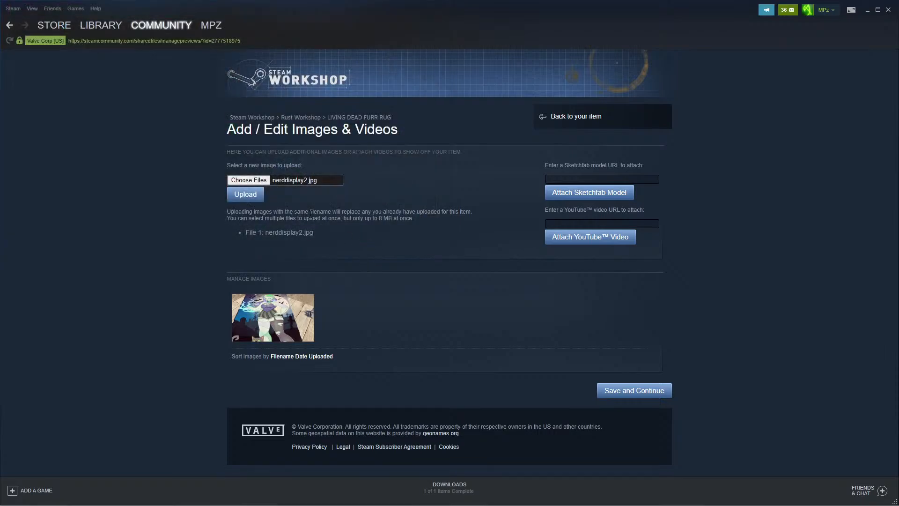
left_click(248, 184)
left_click(410, 237)
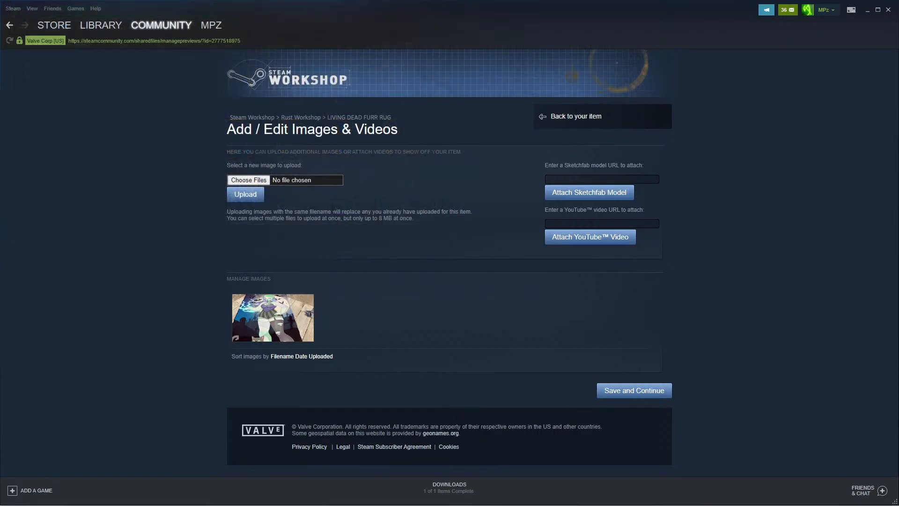
Choose nerddisplay2.jpg from the Desktop and upload it as an additional image for the rug's workshop item.
left_click(236, 193)
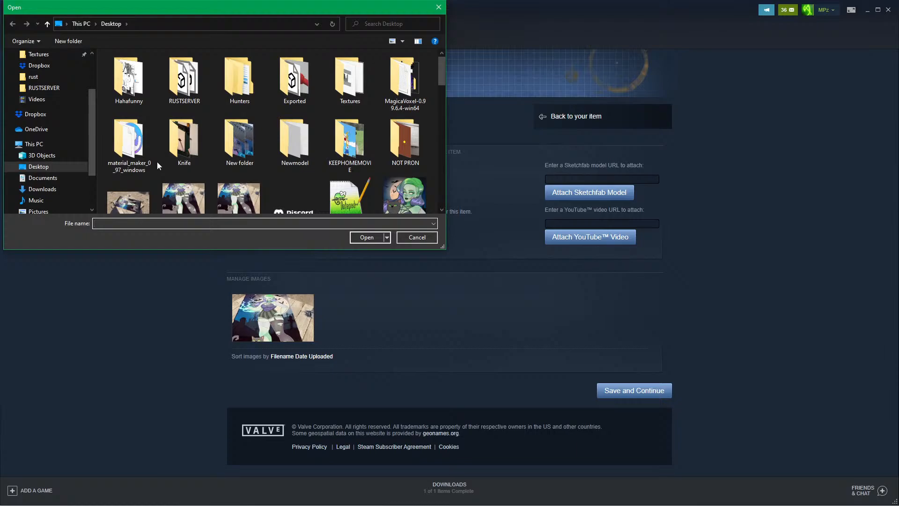
scroll(156, 163, "down", 1)
left_click(129, 131)
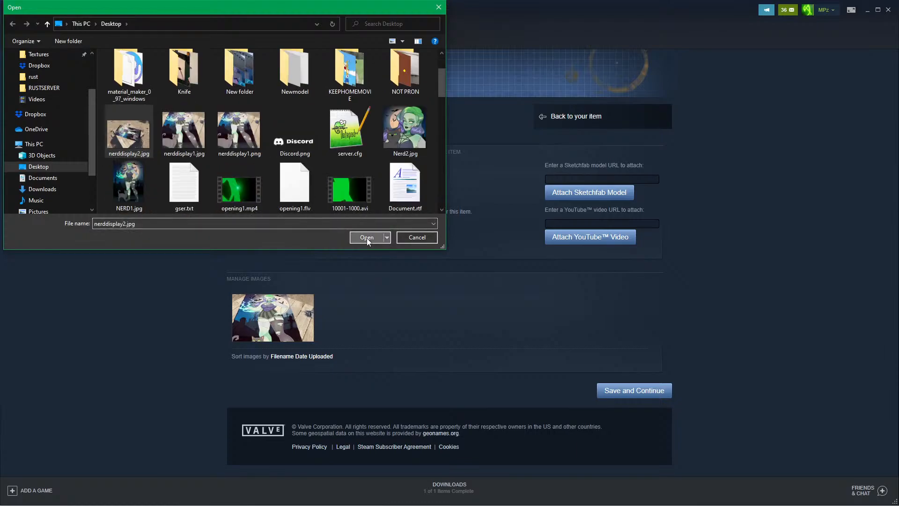
left_click(367, 237)
left_click(245, 193)
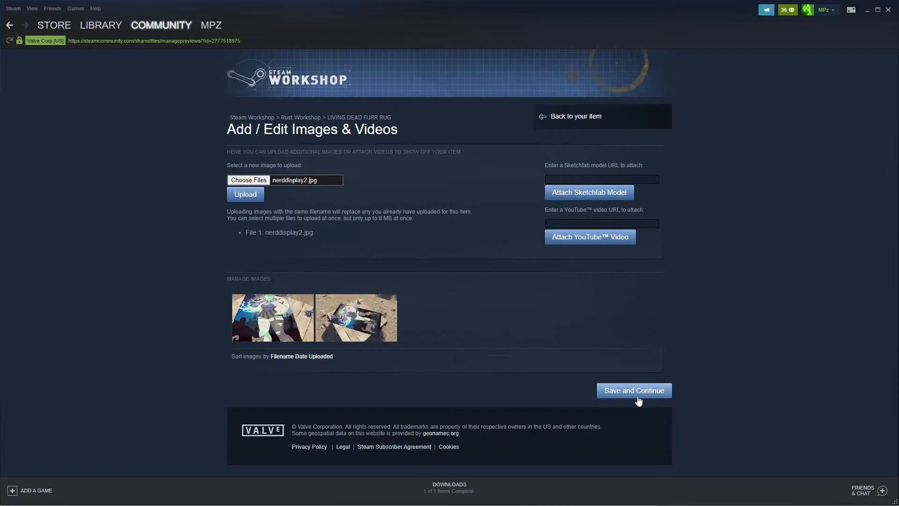
left_click_drag(326, 180, 222, 176)
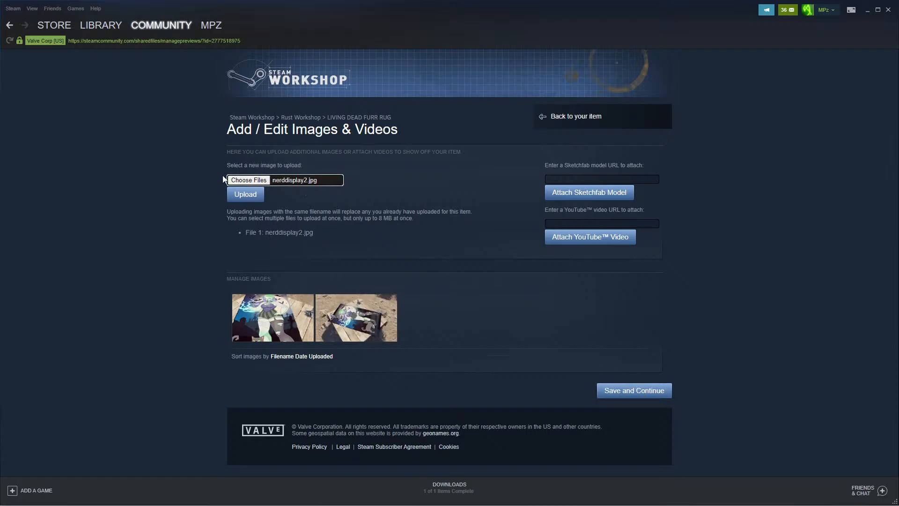
left_click(319, 179)
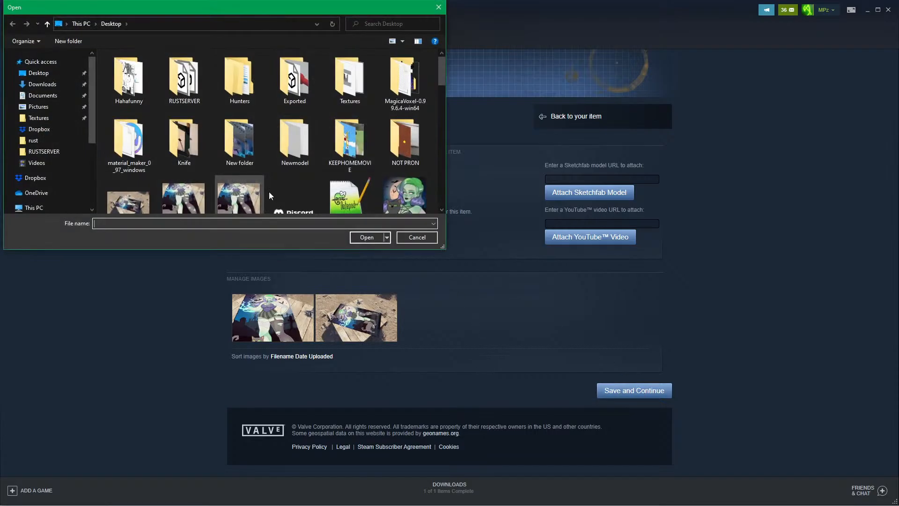
left_click(421, 236)
Switch to Rust, reframe the rug on the wooden platform, and change the scene's time of day to night.
key("alt+Tab")
key("alt+Tab")
key("alt+Tab")
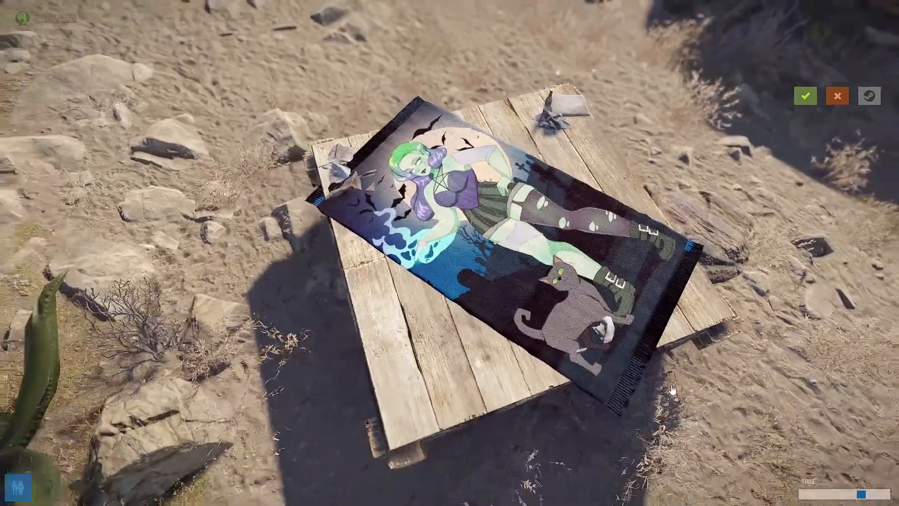
left_click_drag(672, 390, 698, 388)
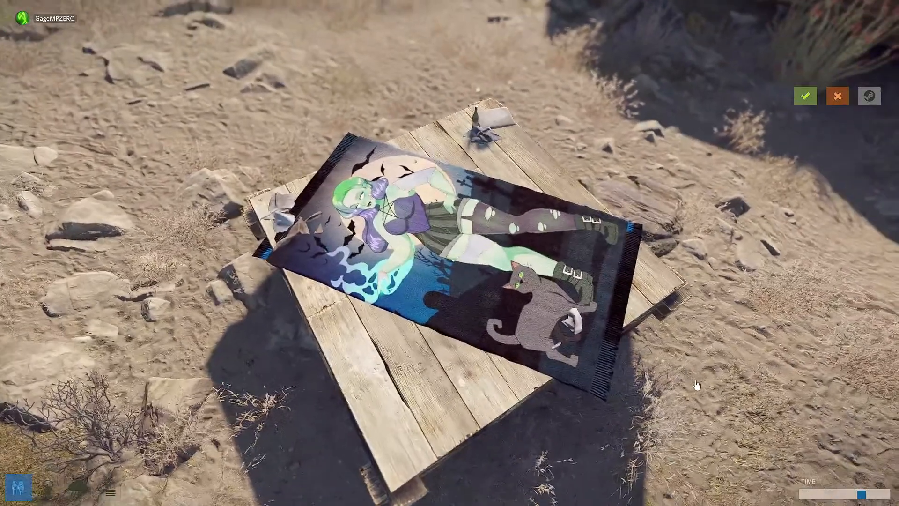
left_click_drag(864, 495, 829, 498)
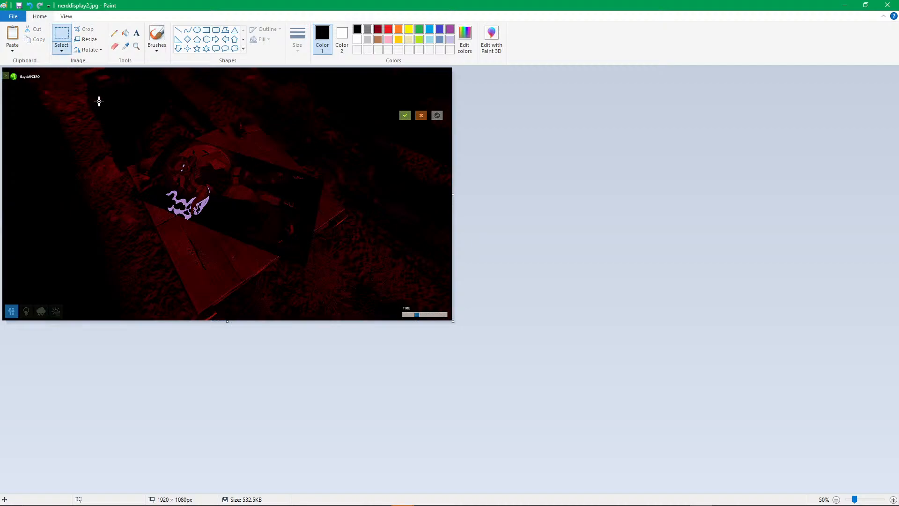
In Paint, crop the dark night screenshot of the rug to about 1153 × 909 px and save it to the Desktop as nerddisplay3.jpg.
left_click_drag(93, 92, 363, 305)
left_click(84, 29)
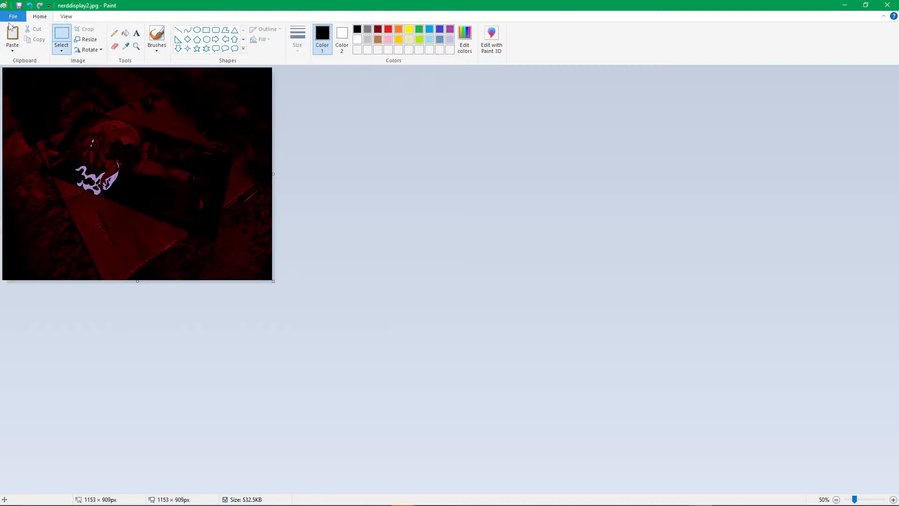
left_click(13, 17)
left_click(32, 94)
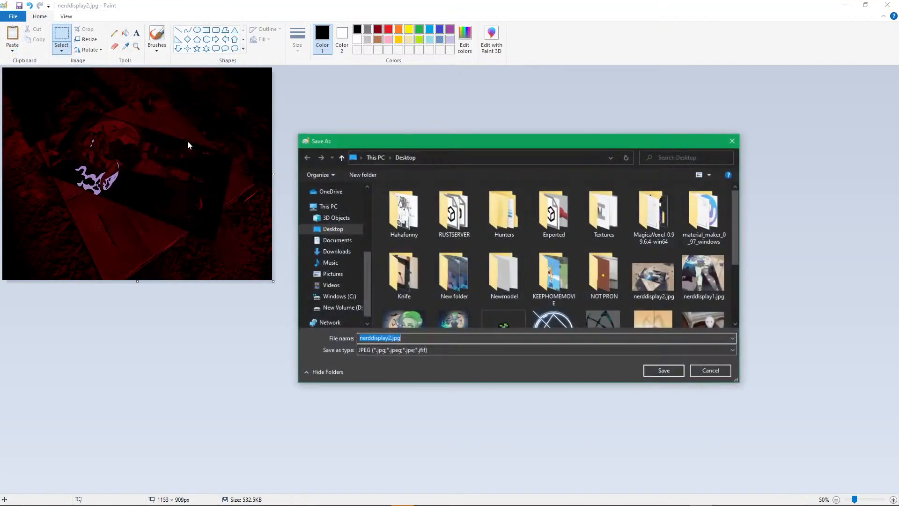
left_click(388, 338)
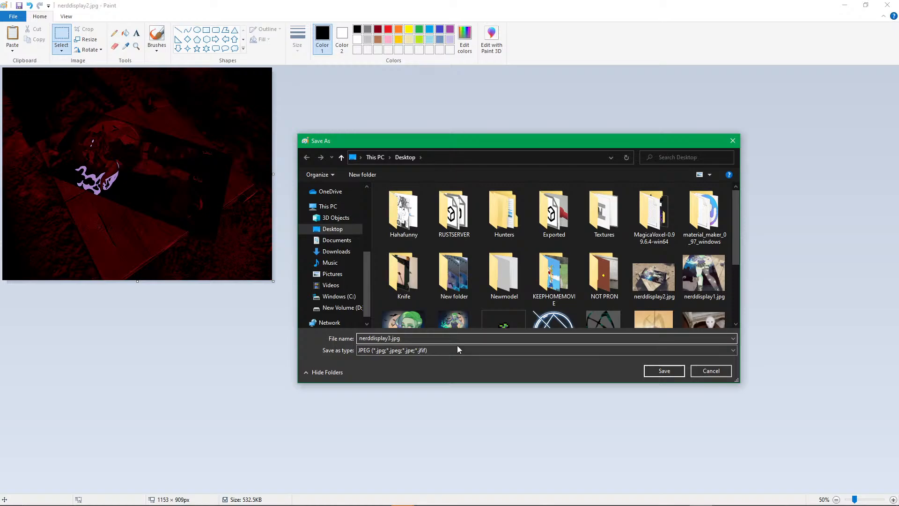
left_click(664, 371)
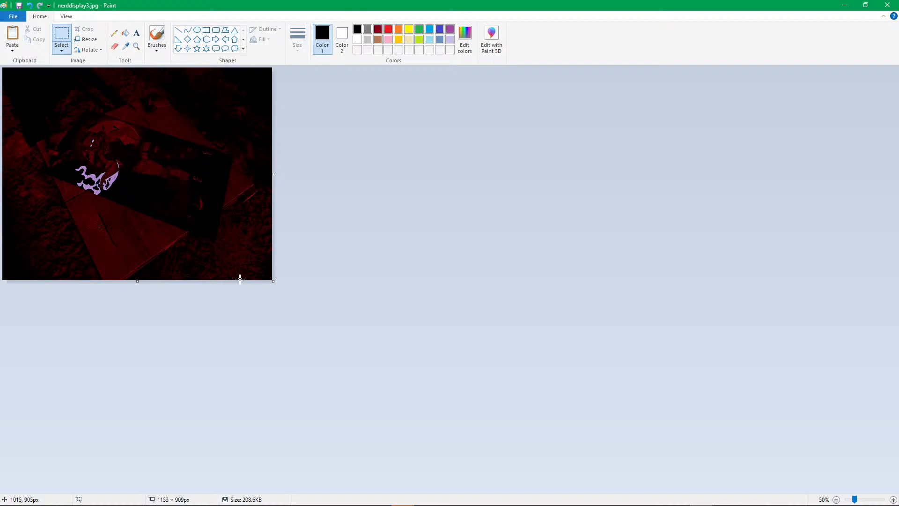
Return to Steam, upload nerddisplay3.jpg from the Desktop as another rug image, and save the item's images.
key("alt+Tab")
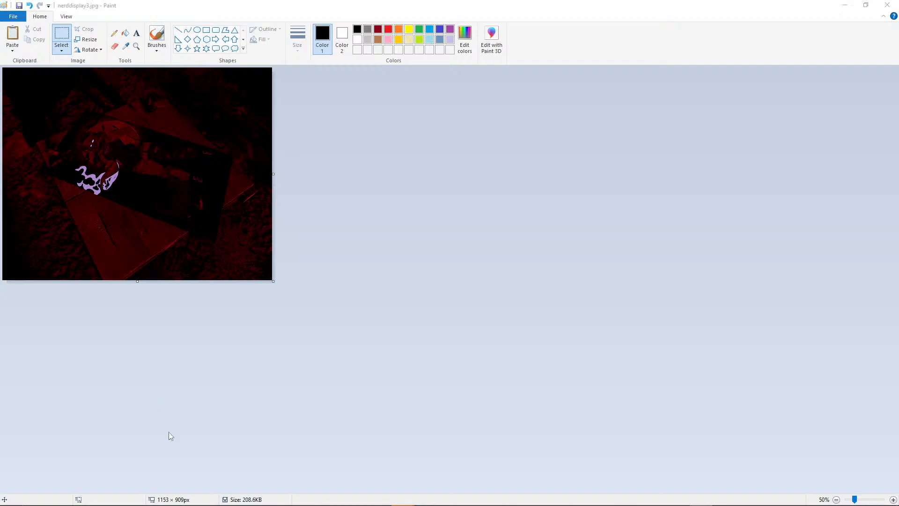
left_click(400, 211)
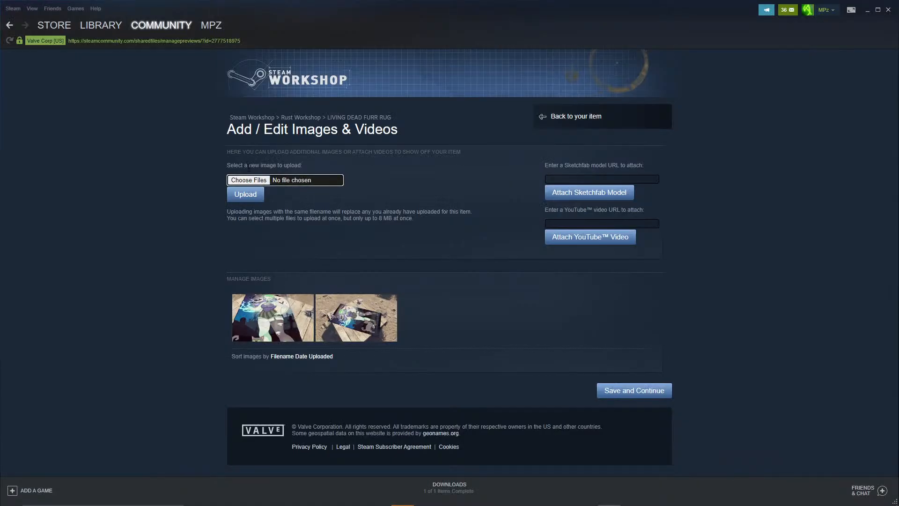
left_click(267, 182)
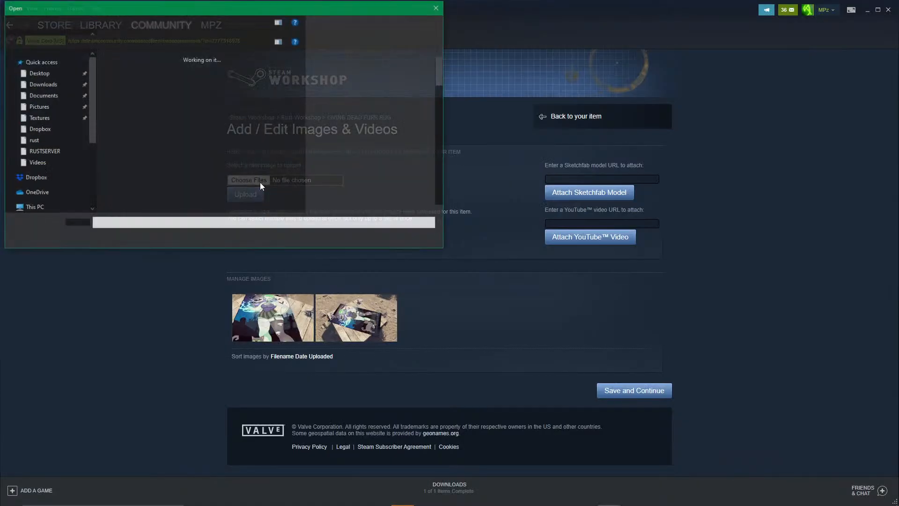
scroll(220, 200, "down", 1)
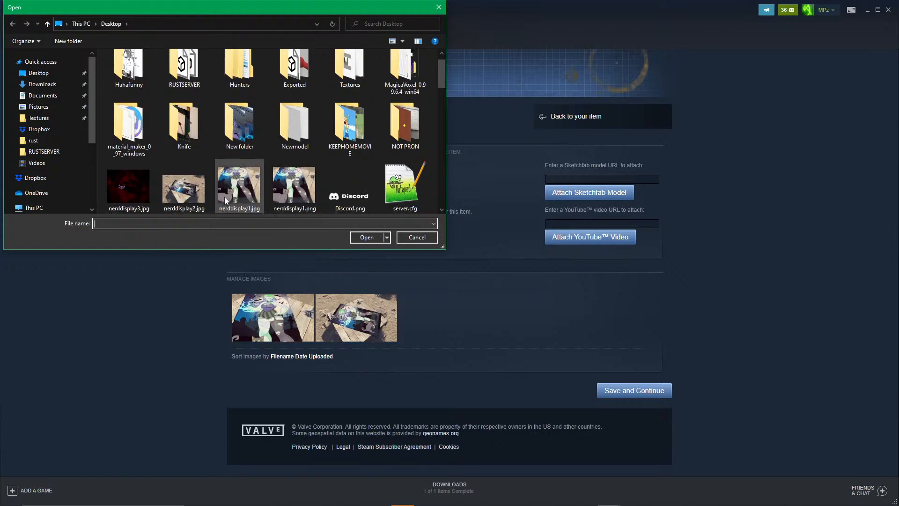
left_click(130, 184)
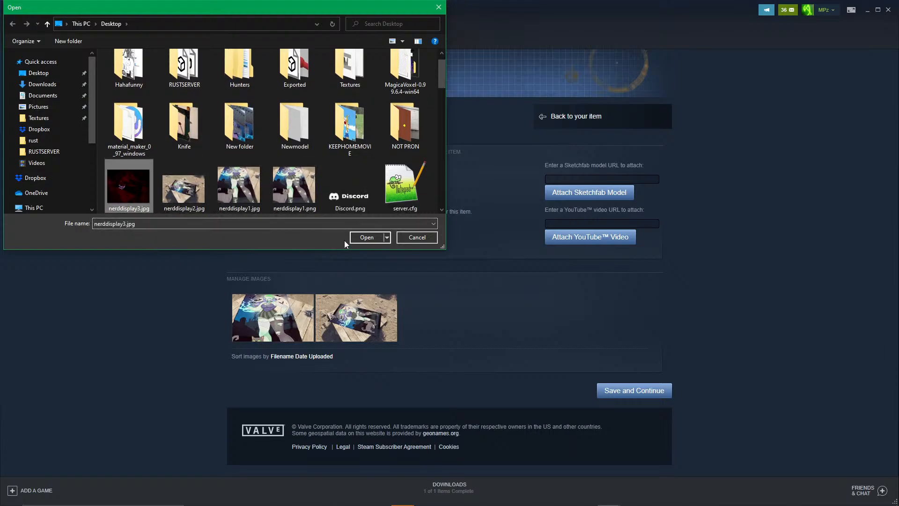
left_click(361, 238)
left_click(253, 195)
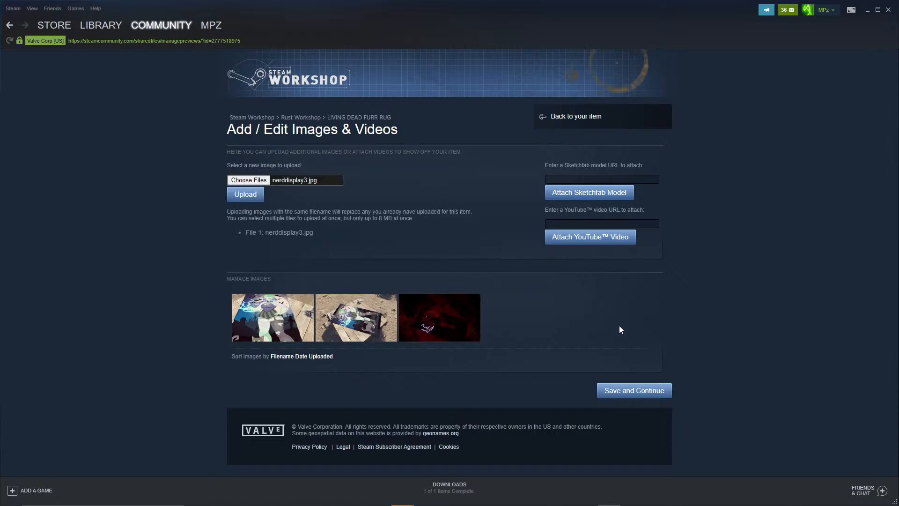
left_click(623, 391)
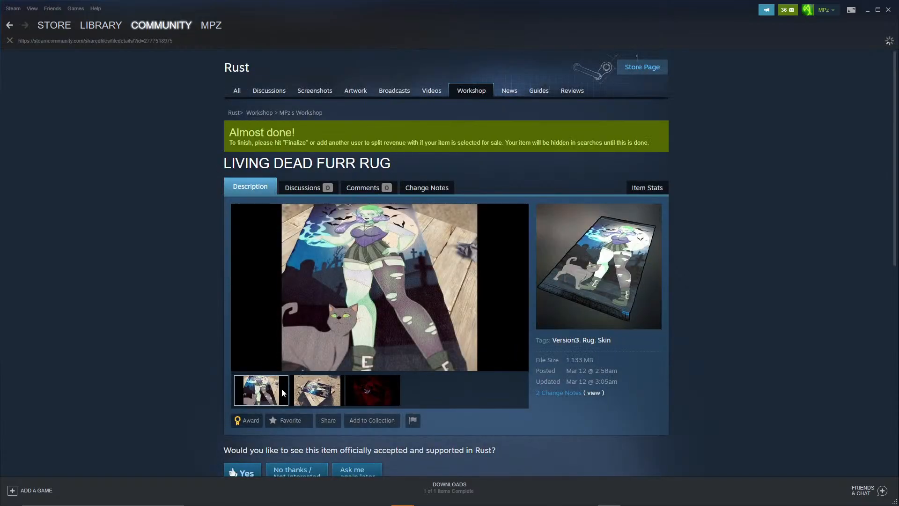
Review the preview images on the rug's workshop page and open the item's external links for editing.
scroll(404, 373, "down", 3)
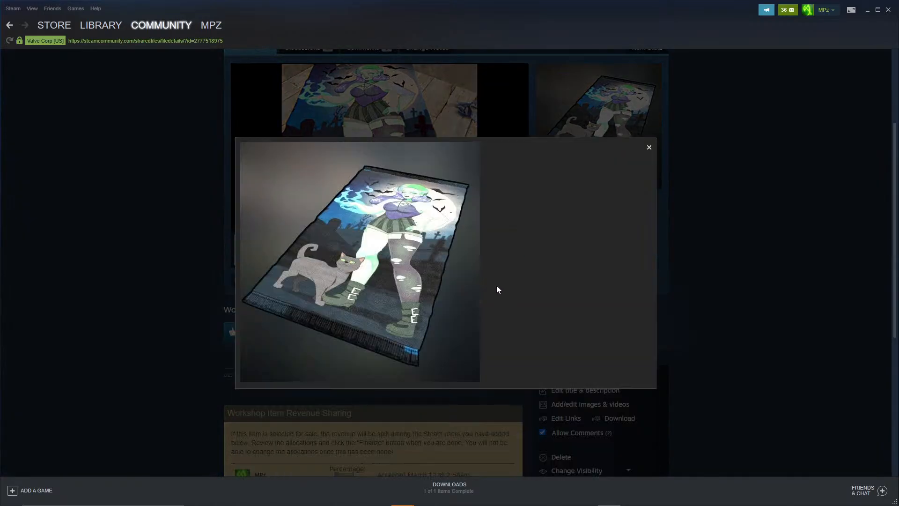
left_click(650, 148)
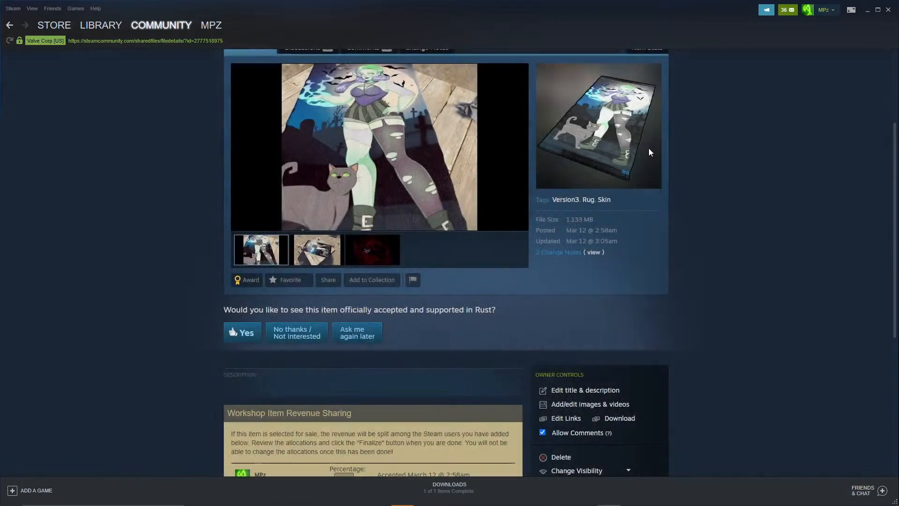
scroll(557, 291, "up", 2)
scroll(581, 269, "up", 1)
scroll(581, 270, "down", 6)
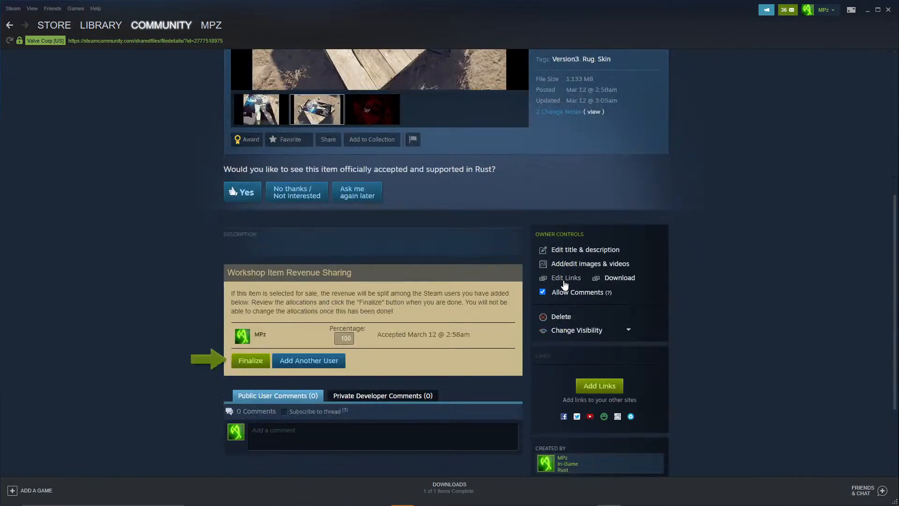
left_click(564, 278)
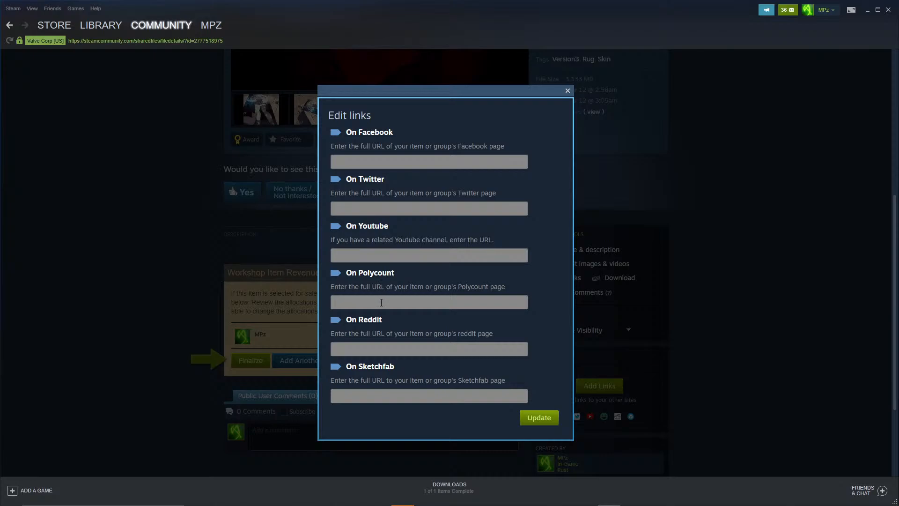
Close the item's external links editor without adding any links.
scroll(363, 393, "up", 2)
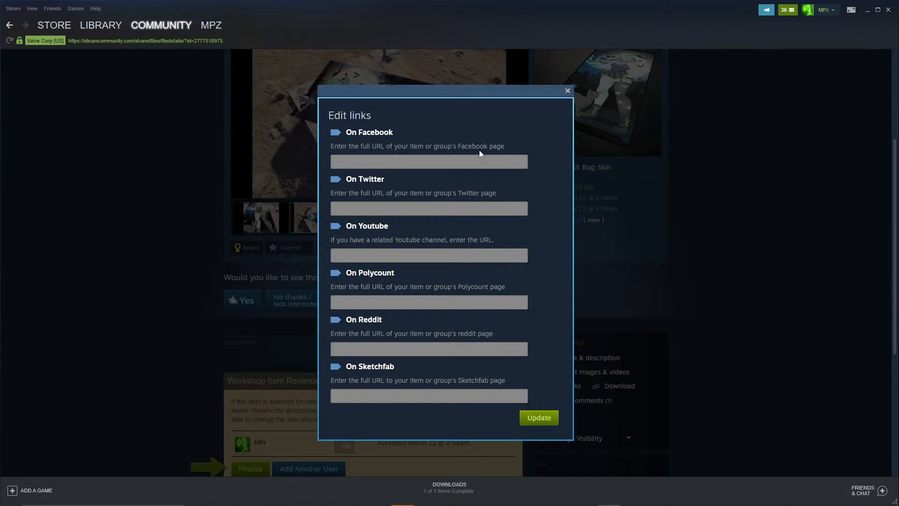
left_click(567, 91)
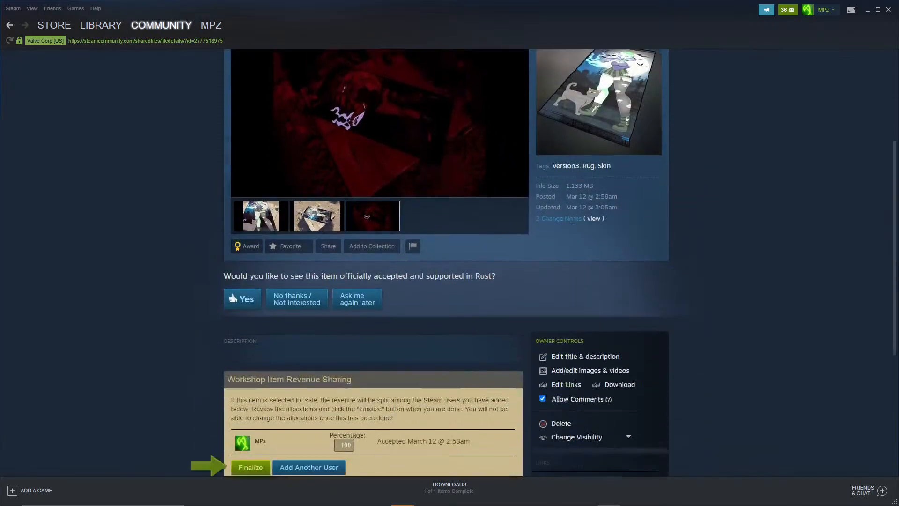
Retitle the rug LIVING DEAD NERD FUR RUG and enter "Living Dead Nerd's Rug." as the first line of its description.
scroll(572, 221, "down", 1)
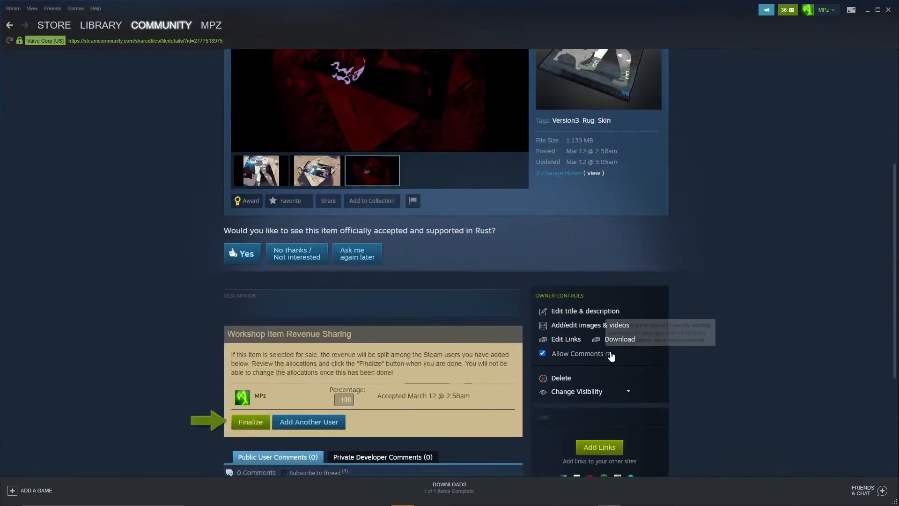
left_click(566, 311)
left_click(359, 188)
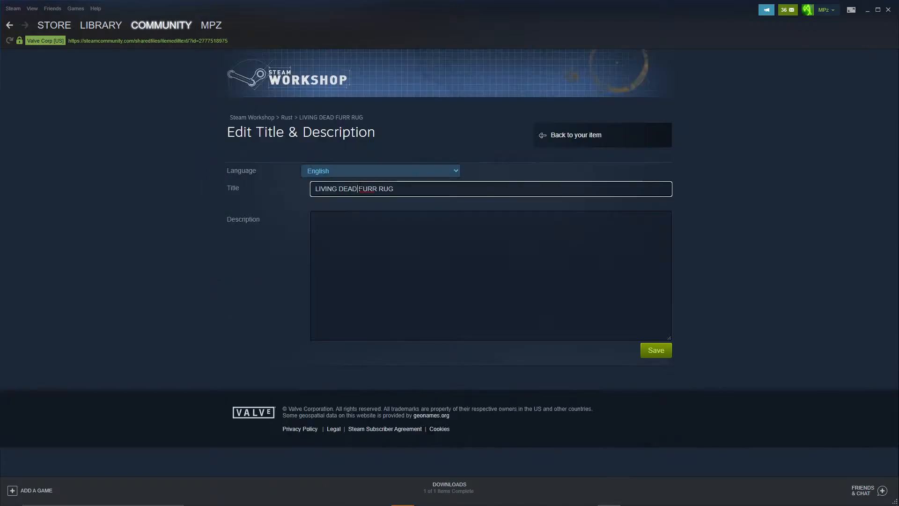
type("NERD")
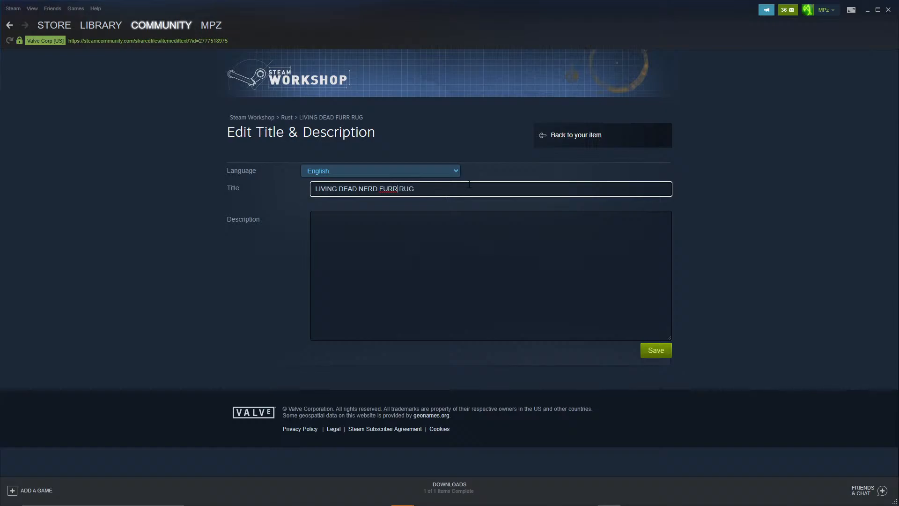
left_click(412, 235)
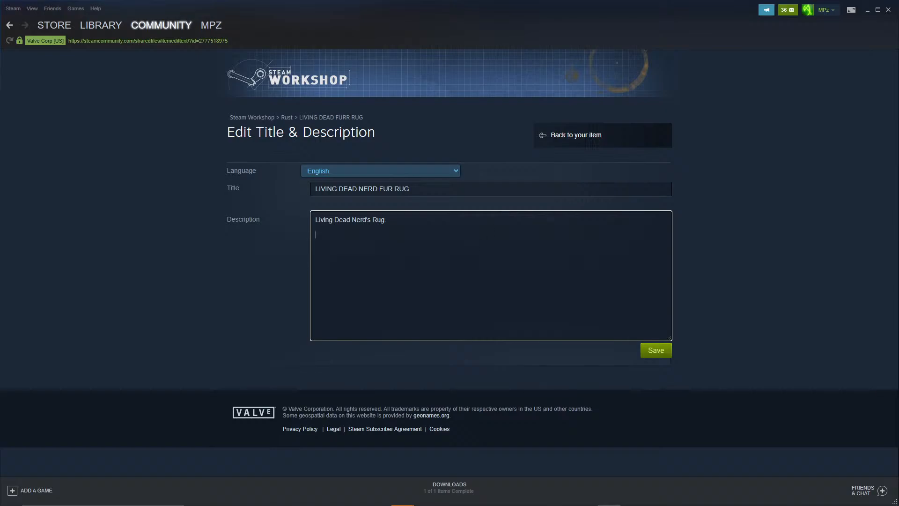
Switch to the Opera browser and look through its open tabs for the rug's public workshop page.
key("alt+Tab")
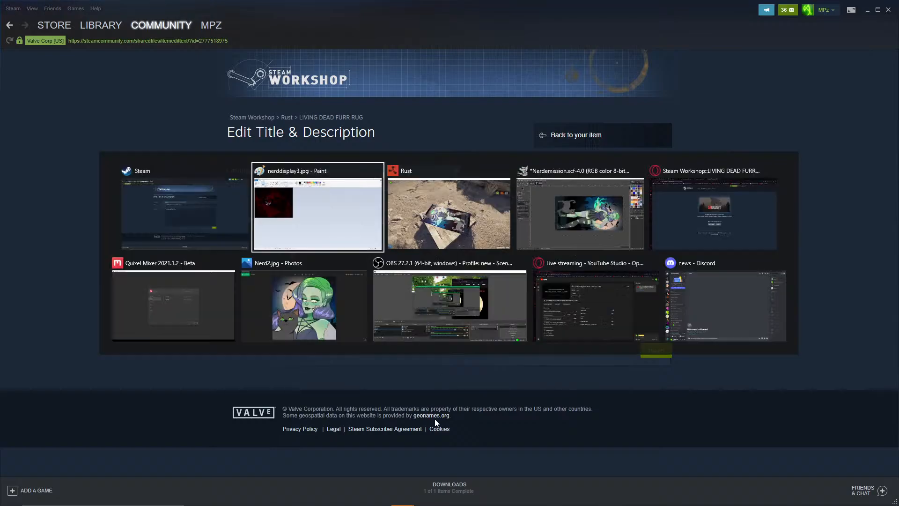
left_click(667, 222)
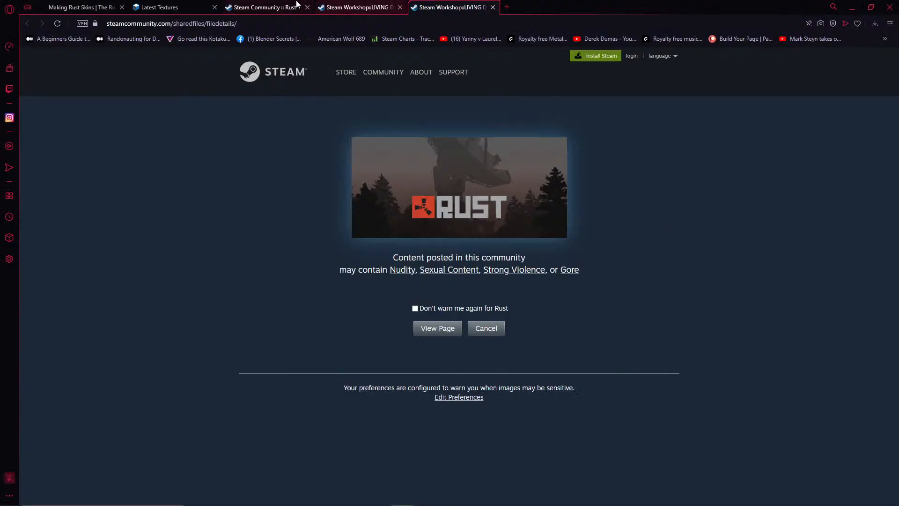
left_click(347, 6)
left_click(311, 6)
left_click(133, 7)
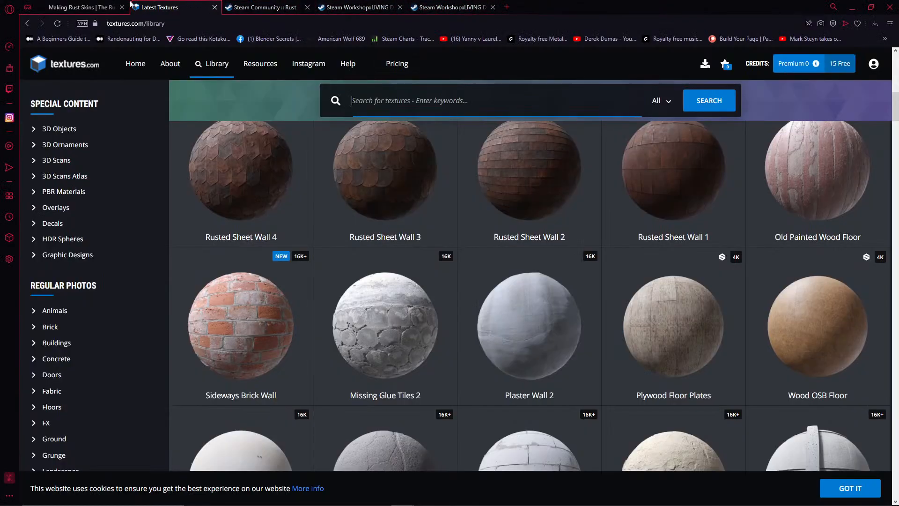
left_click(127, 7)
left_click(150, 7)
left_click(261, 7)
left_click(361, 7)
left_click(438, 7)
left_click(390, 8)
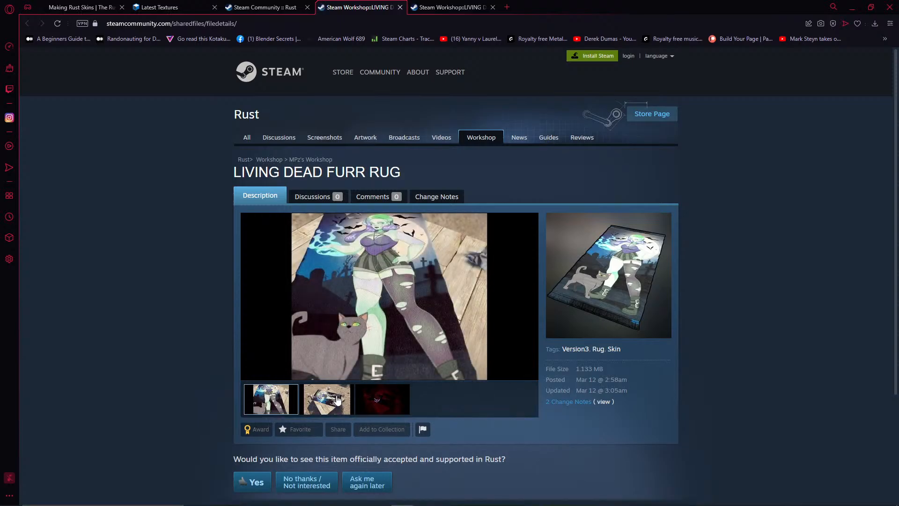
Review the rug's preview images on its public workshop page in the browser.
left_click(379, 399)
left_click(346, 402)
left_click(288, 403)
mouse_move(457, 505)
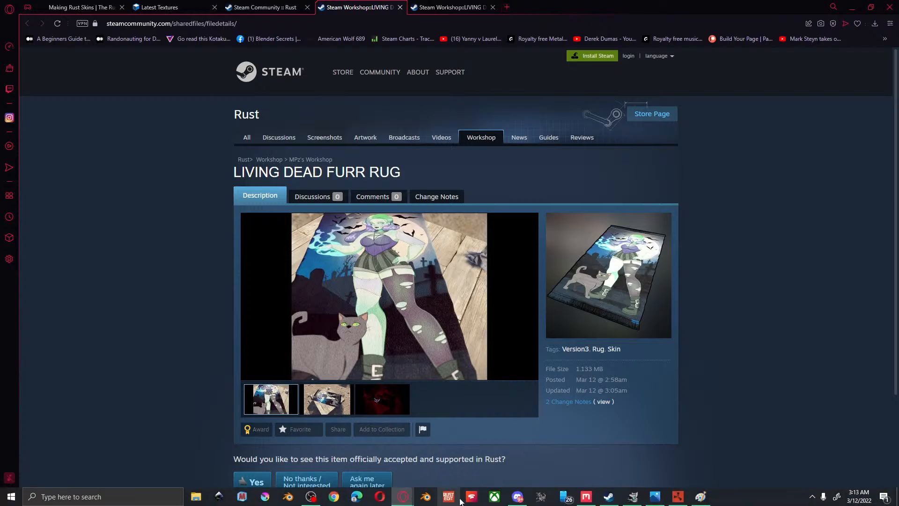
mouse_move(402, 499)
Open Twitch in a new tab, copy the address of the followed LivingDeadNerd channel, and close that tab.
left_click(508, 7)
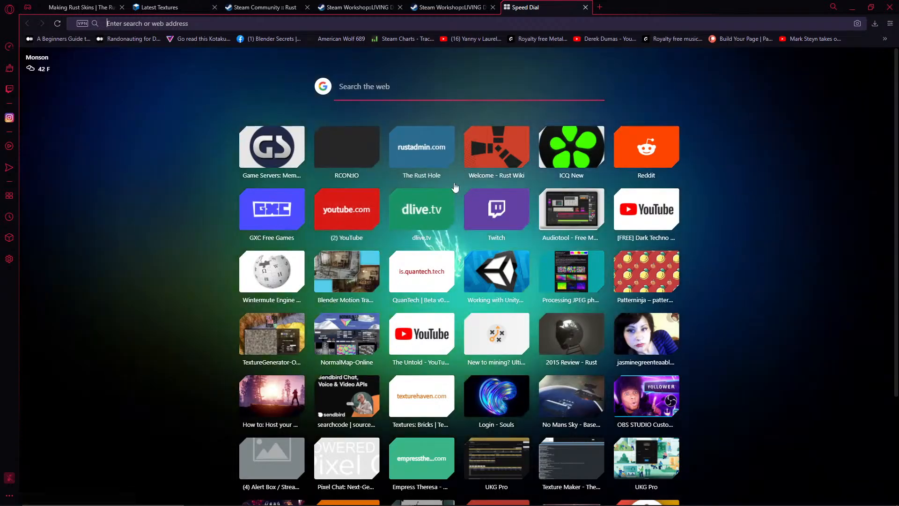
left_click(483, 229)
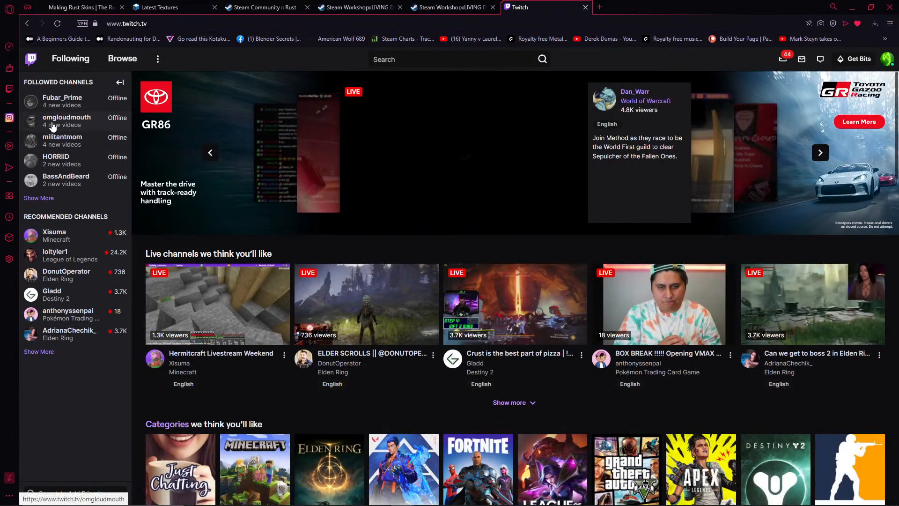
left_click(39, 197)
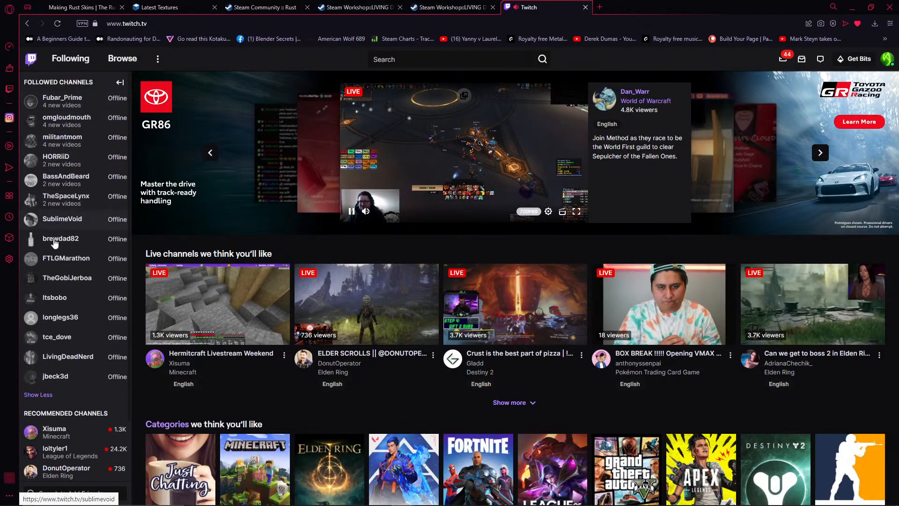
left_click(55, 360)
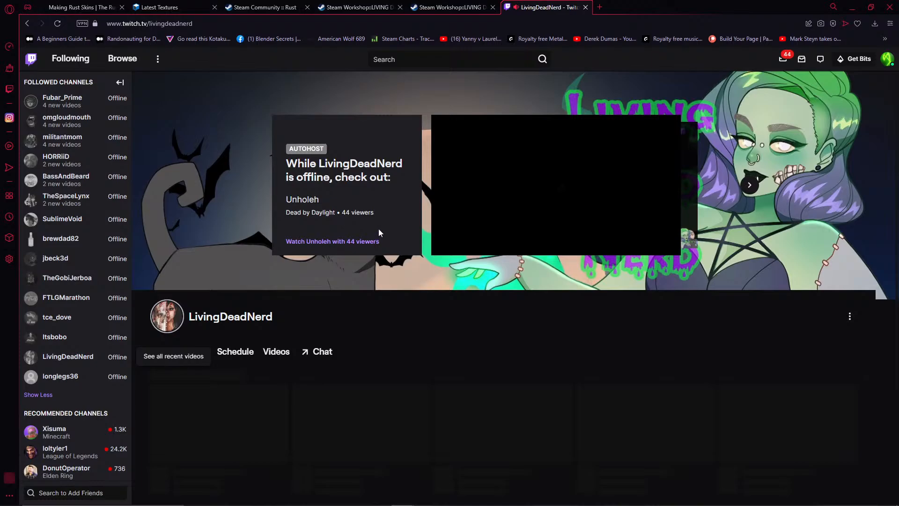
left_click(192, 23)
key("ctrl+c")
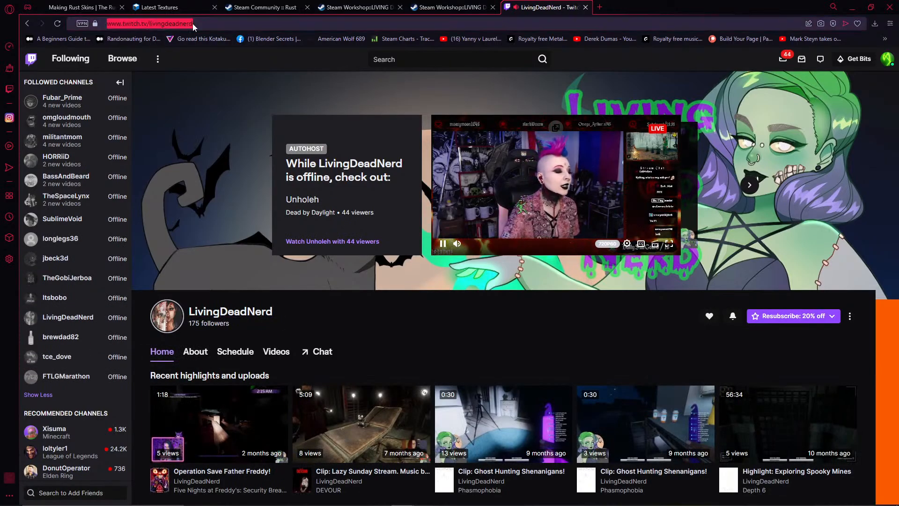
left_click(585, 8)
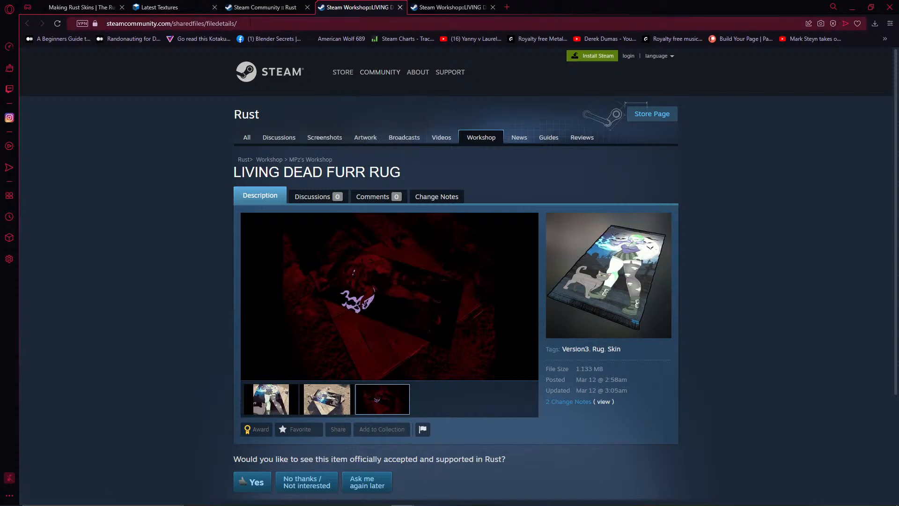
left_click(436, 8)
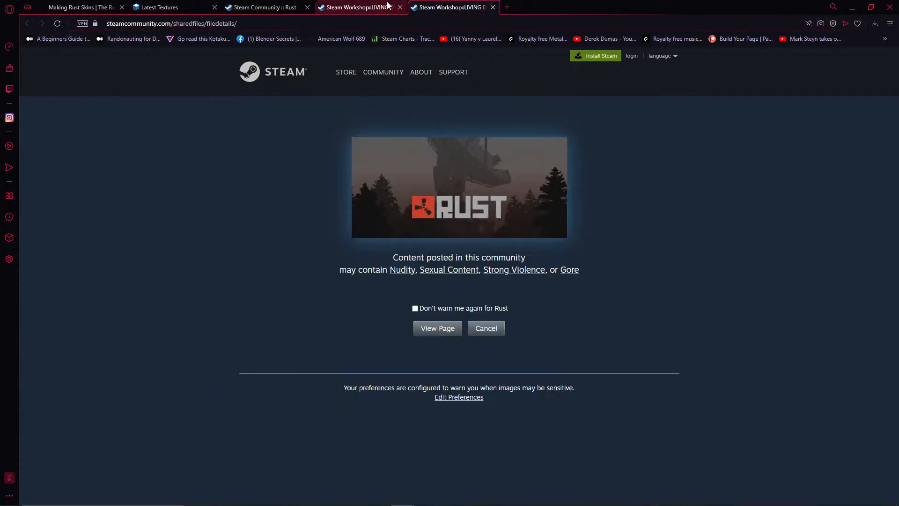
left_click(265, 7)
left_click(355, 7)
mouse_move(380, 72)
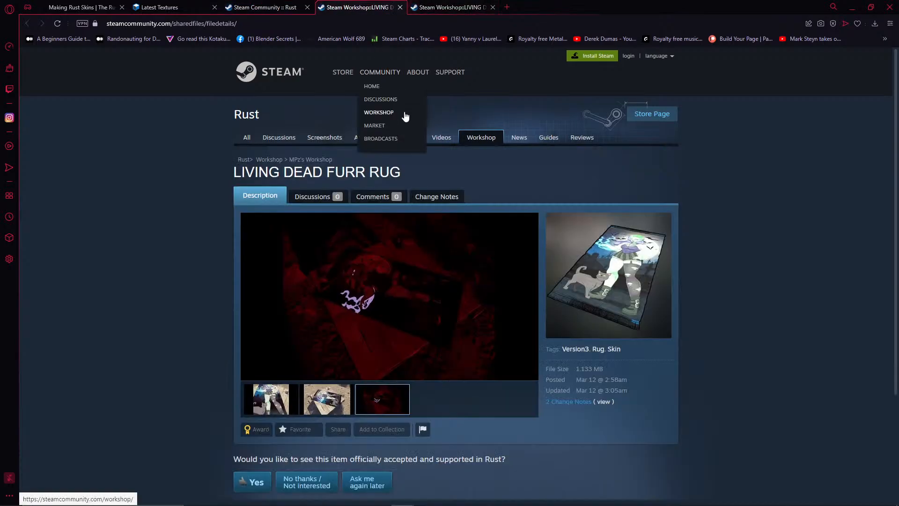
key("alt+Tab")
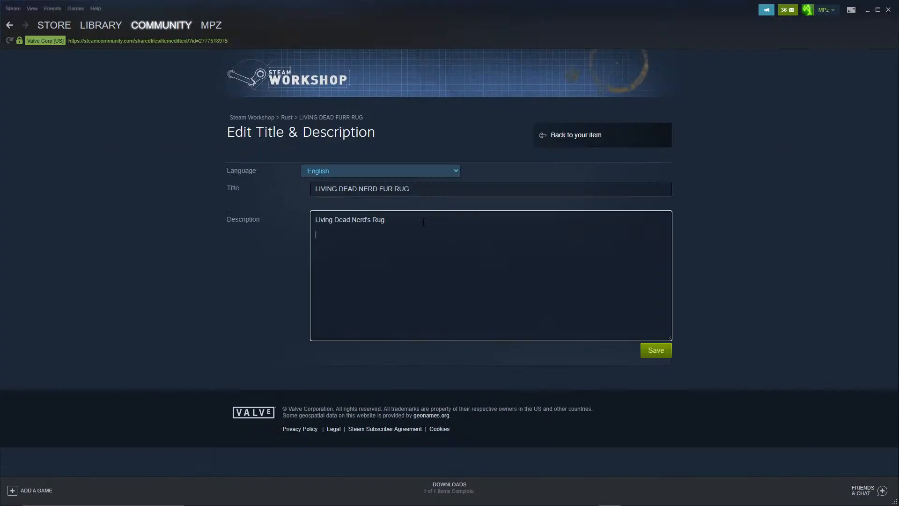
key("ctrl+v")
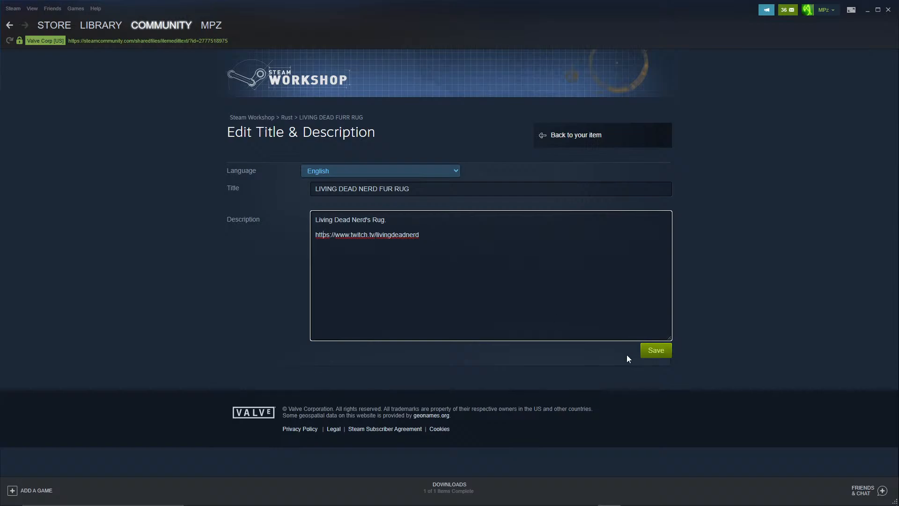
left_click(657, 350)
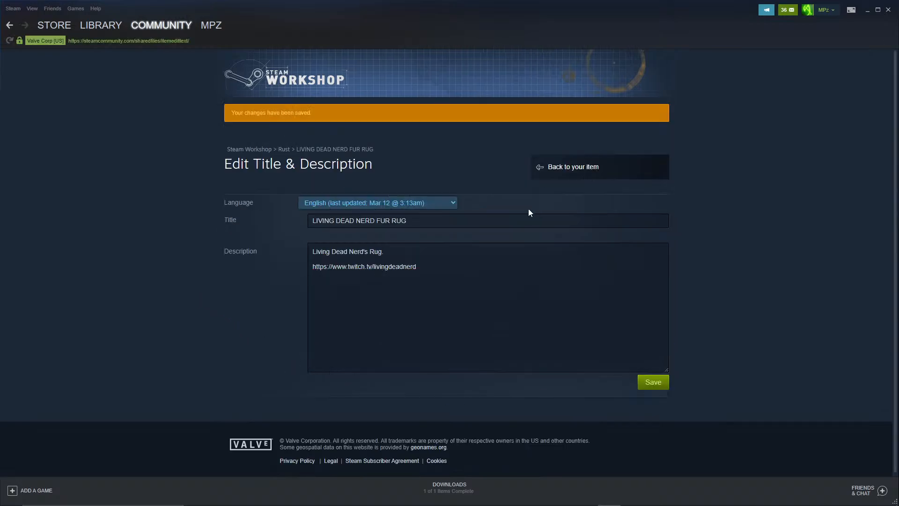
left_click(556, 168)
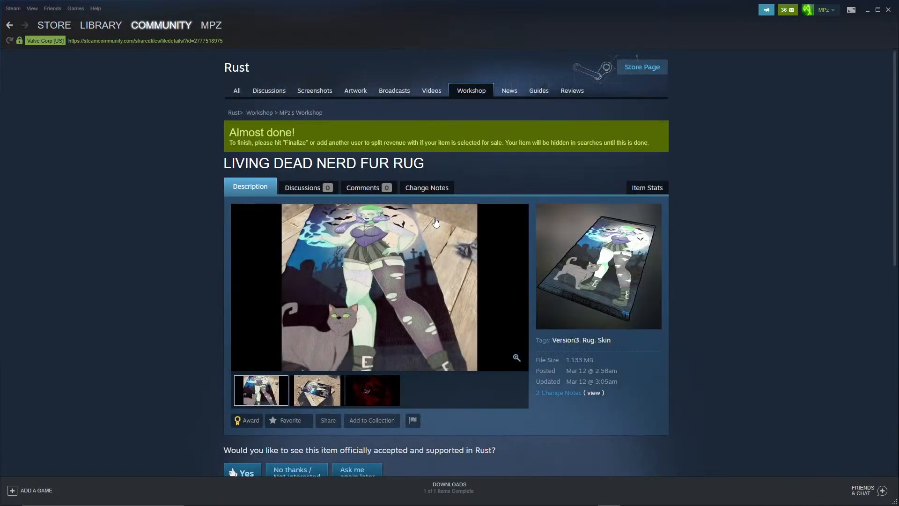
scroll(518, 335, "down", 7)
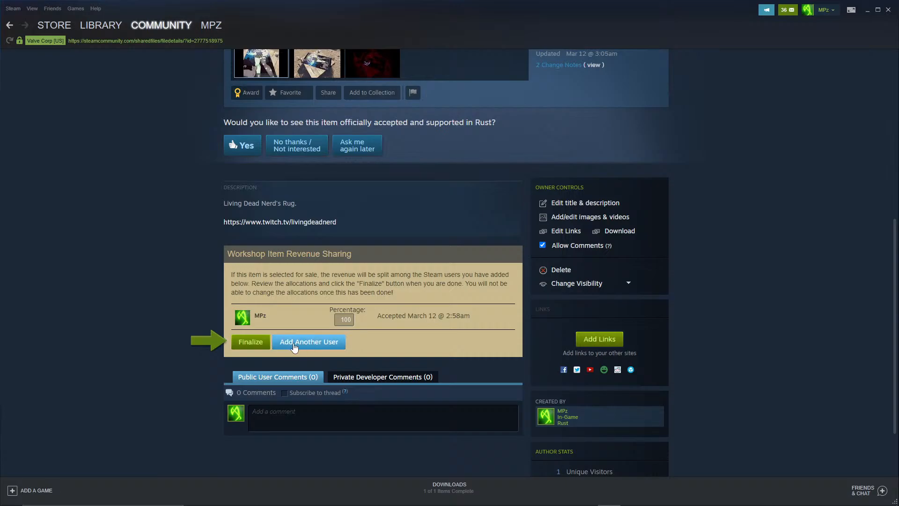
left_click(322, 345)
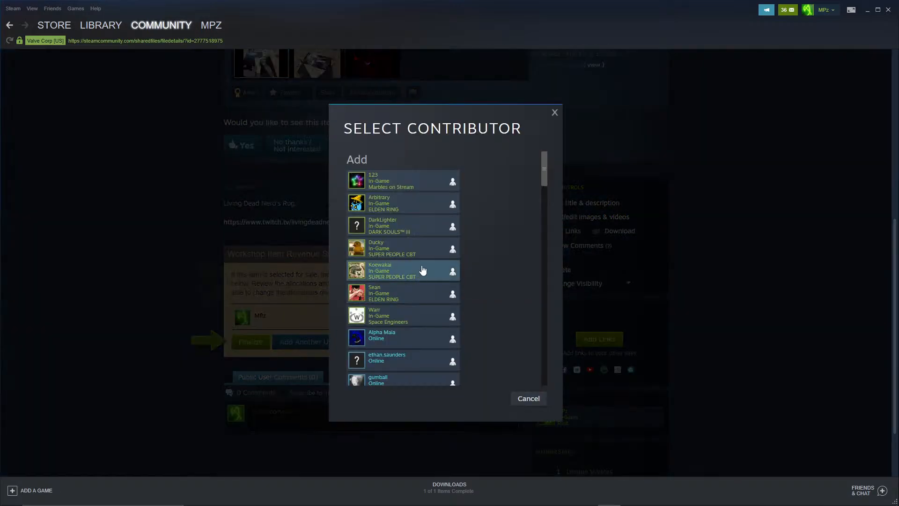
scroll(431, 321, "down", 10)
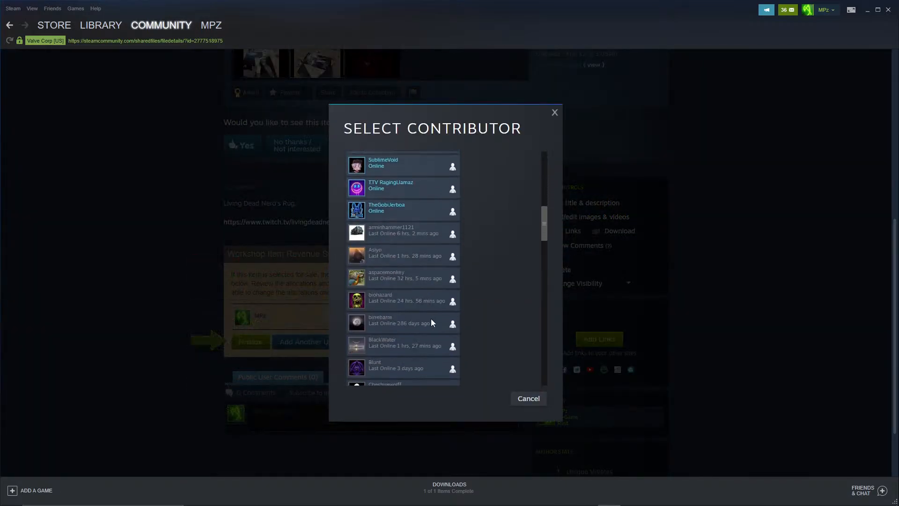
scroll(431, 322, "down", 15)
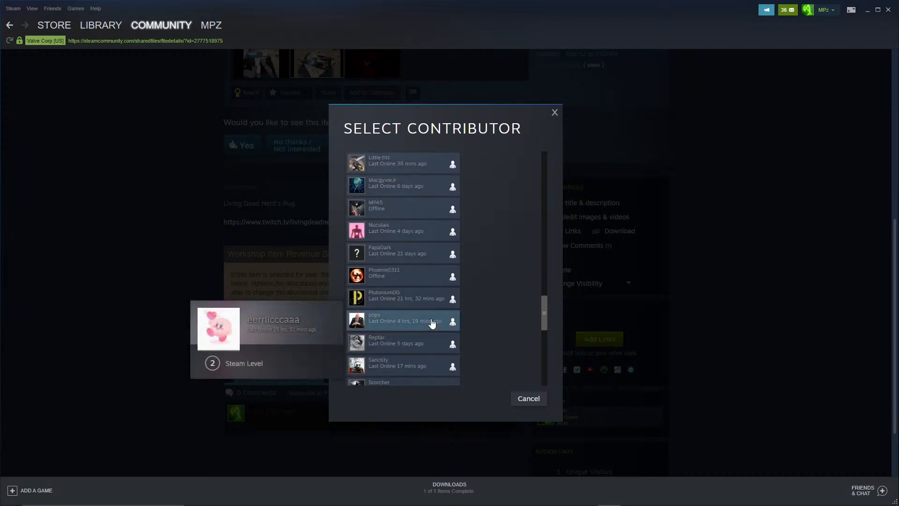
scroll(431, 319, "down", 8)
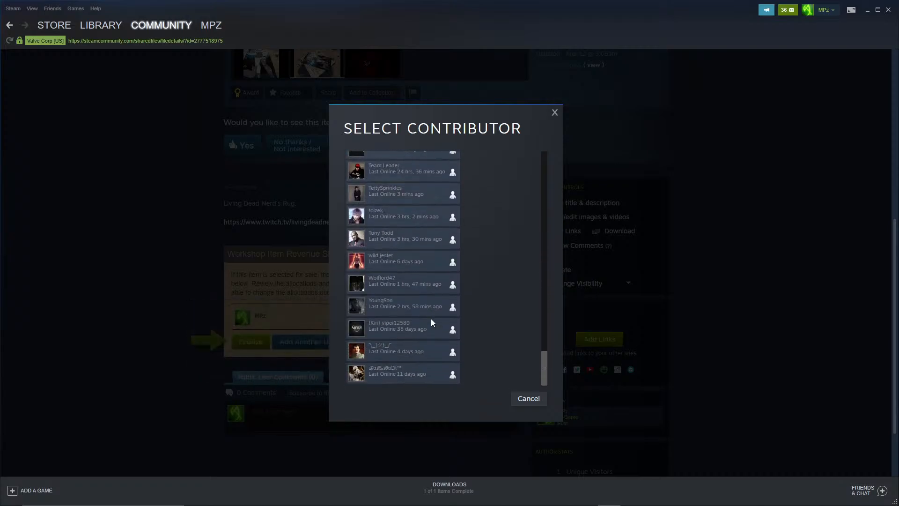
scroll(431, 322, "up", 5)
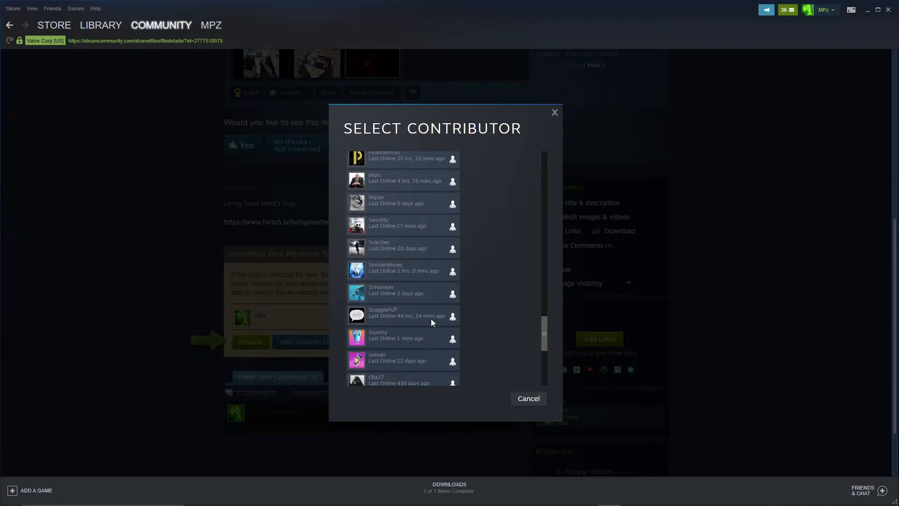
scroll(431, 319, "up", 5)
scroll(431, 323, "up", 3)
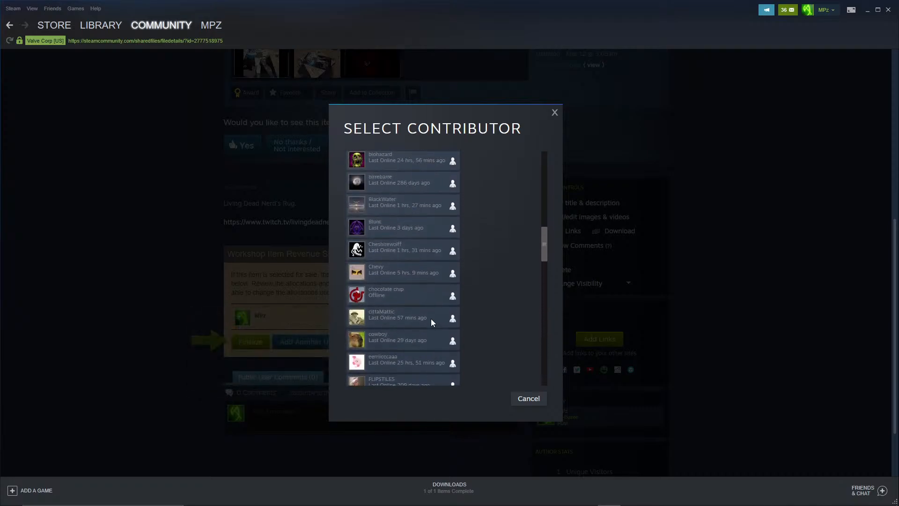
scroll(431, 319, "down", 5)
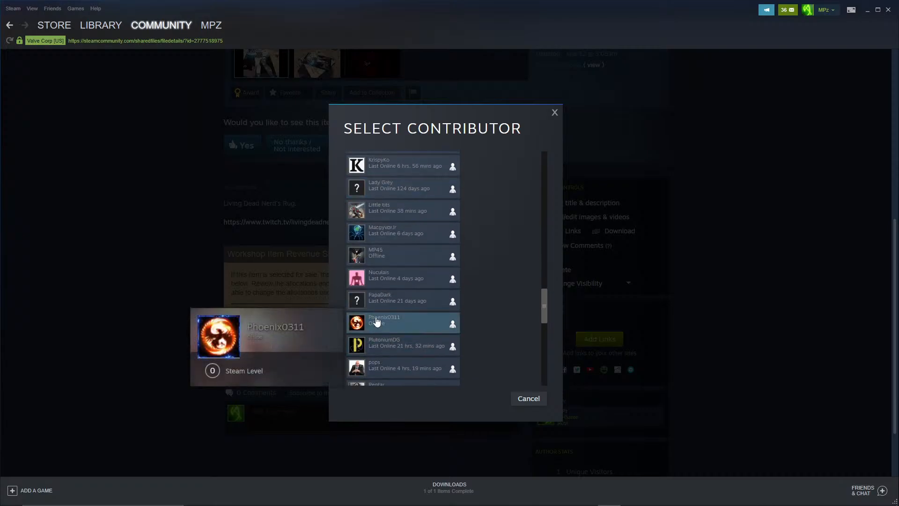
mouse_move(391, 305)
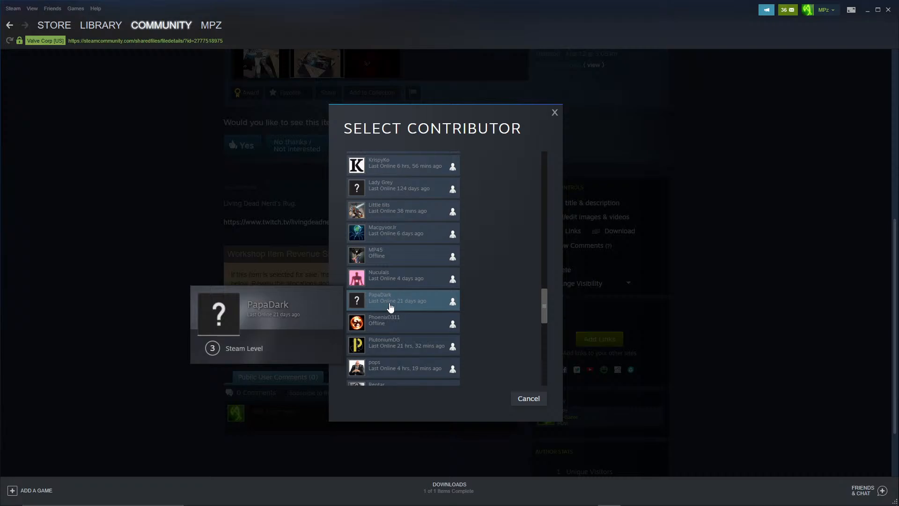
scroll(391, 306, "up", 2)
scroll(390, 307, "down", 1)
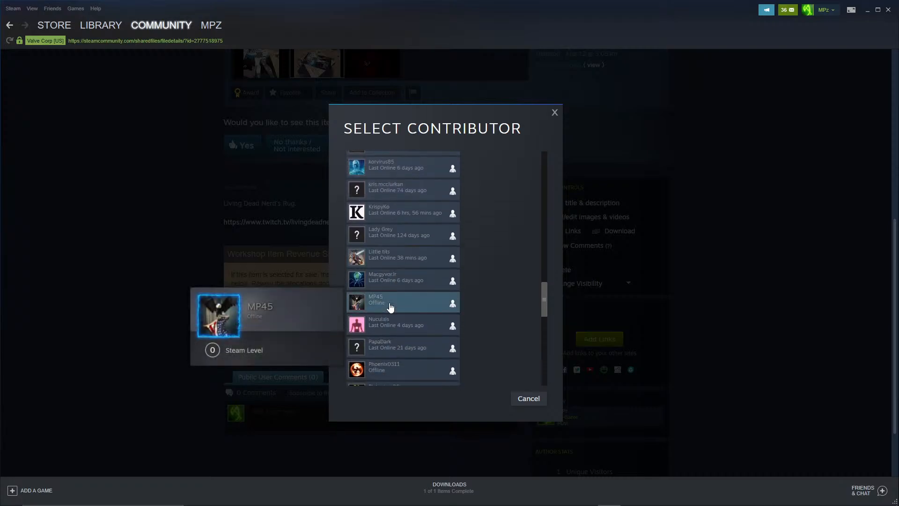
mouse_move(378, 331)
scroll(378, 332, "down", 1)
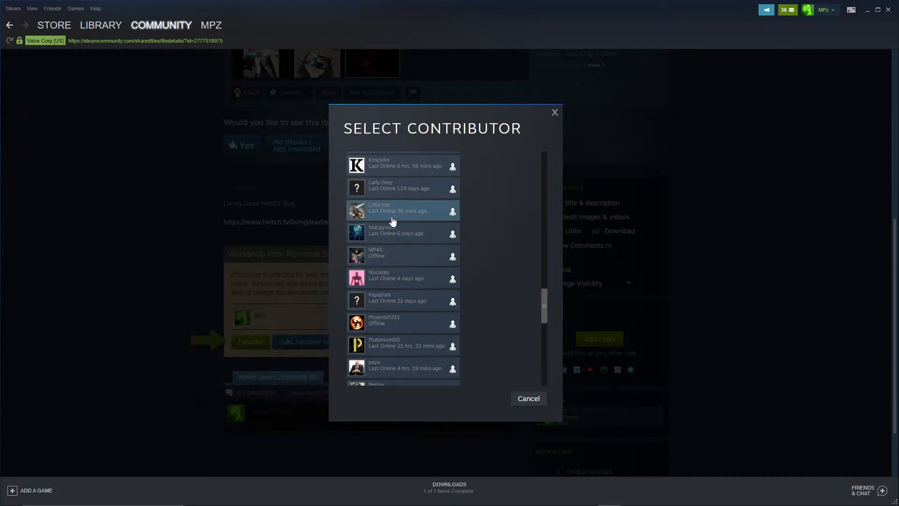
mouse_move(393, 221)
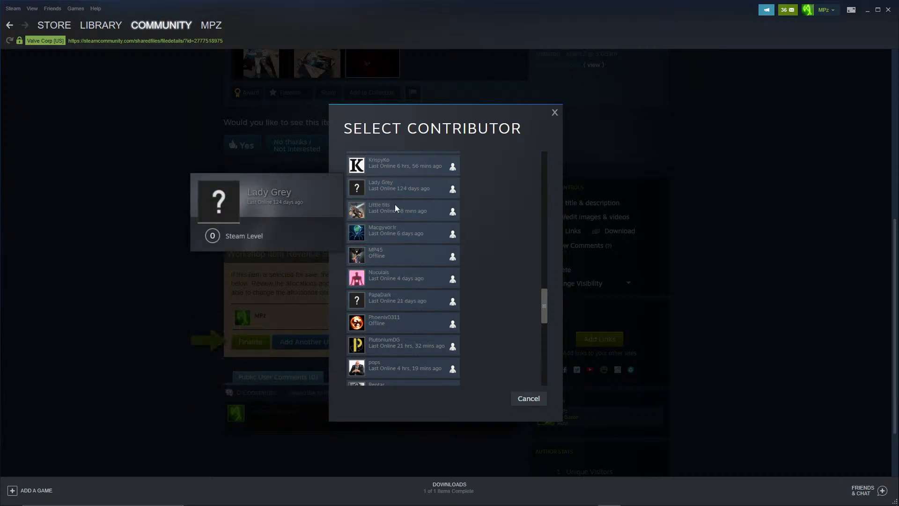
scroll(390, 314, "down", 1)
scroll(389, 313, "up", 5)
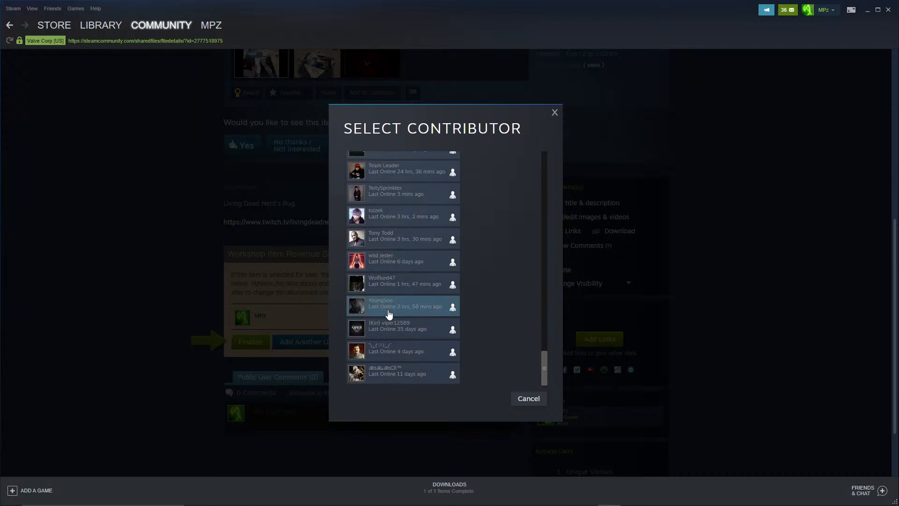
scroll(388, 323, "up", 10)
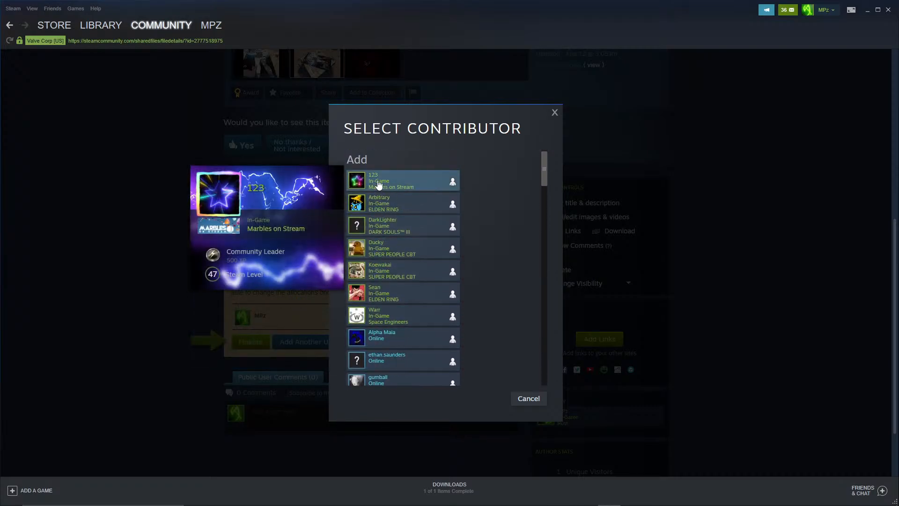
scroll(382, 305, "down", 3)
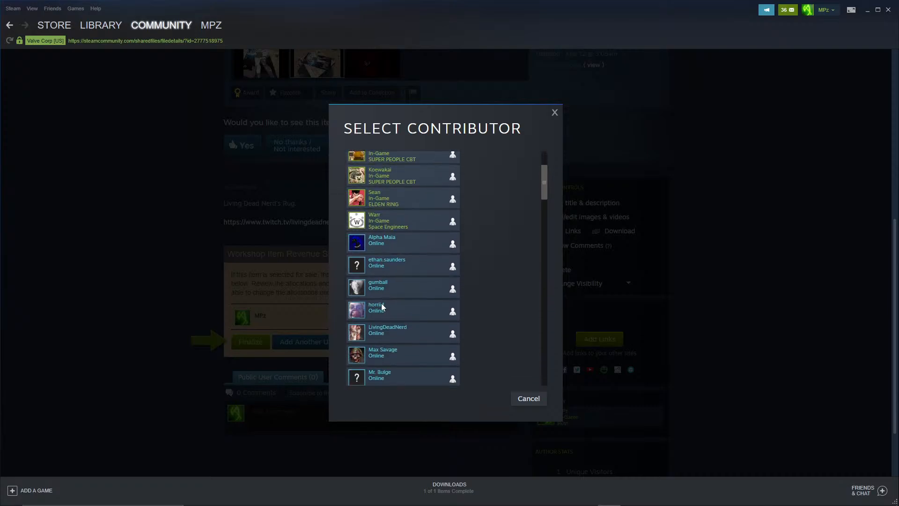
scroll(382, 340, "down", 4)
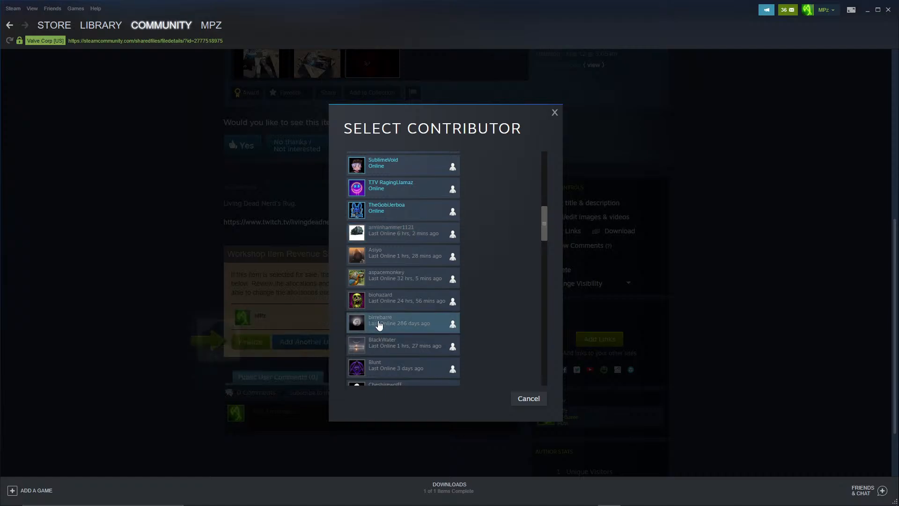
scroll(379, 322, "up", 2)
scroll(378, 321, "up", 3)
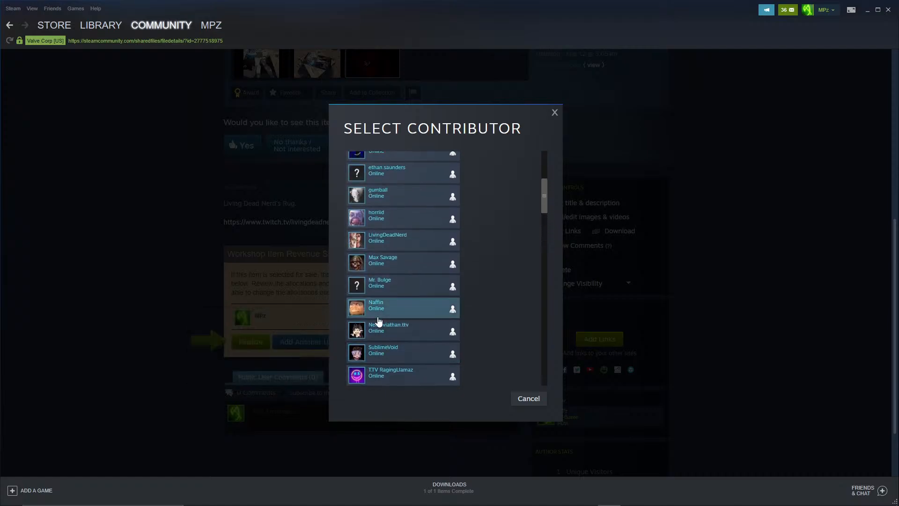
left_click(373, 235)
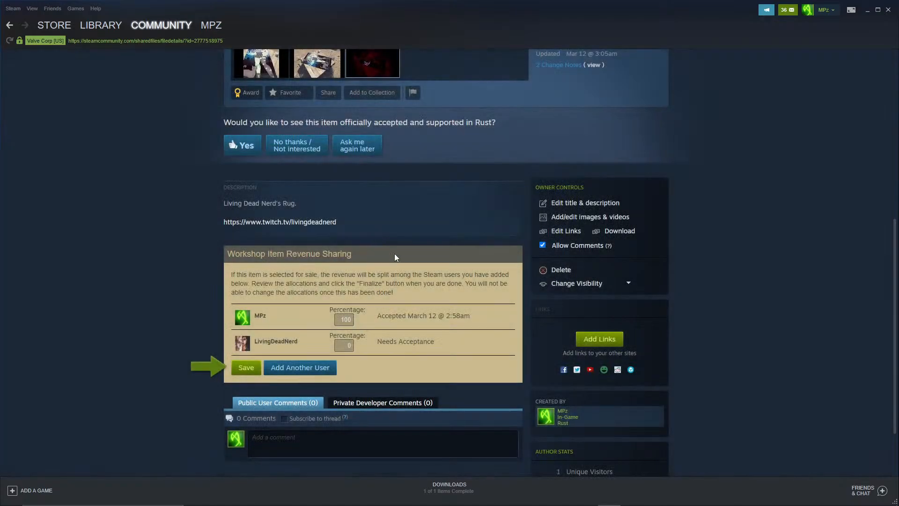
Set the revenue shares to 10 percent for MPz and 90 percent for LivingDeadNerd, and save the allocation.
double_click(346, 319)
type("0")
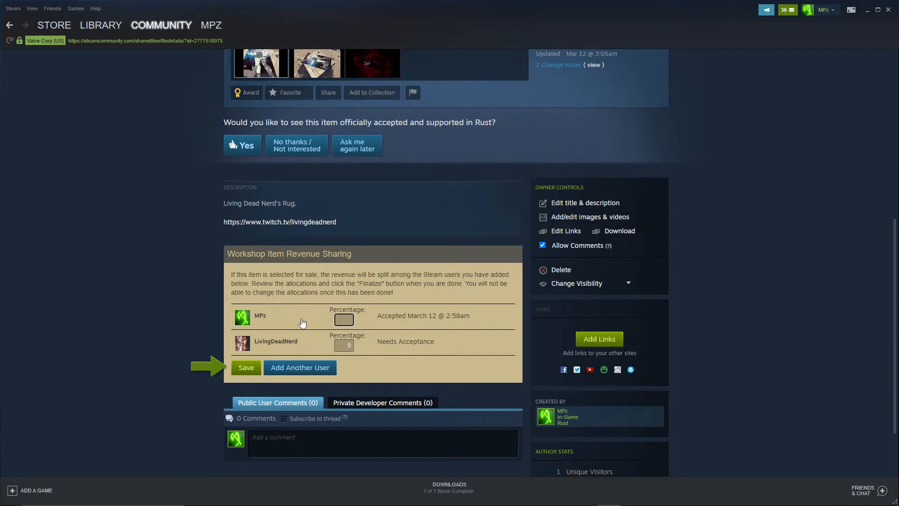
type("10")
left_click(349, 346)
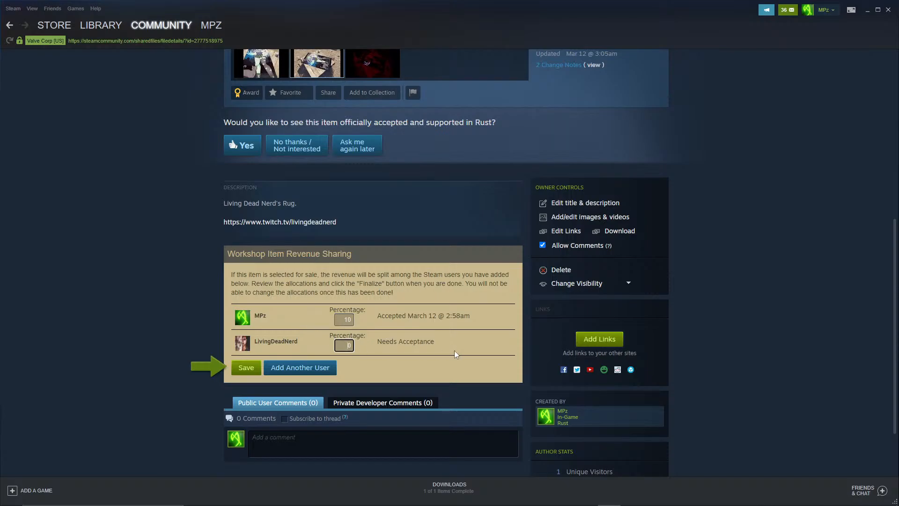
type("90")
left_click(249, 368)
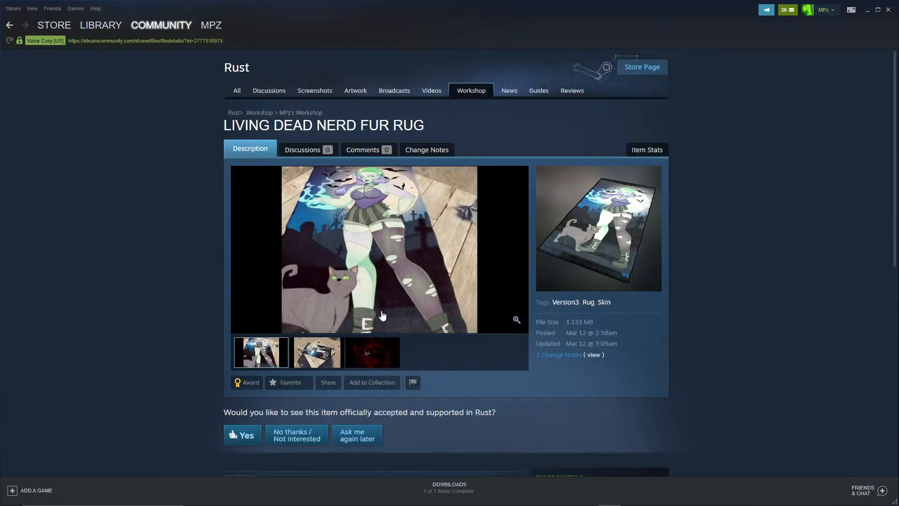
scroll(382, 315, "down", 6)
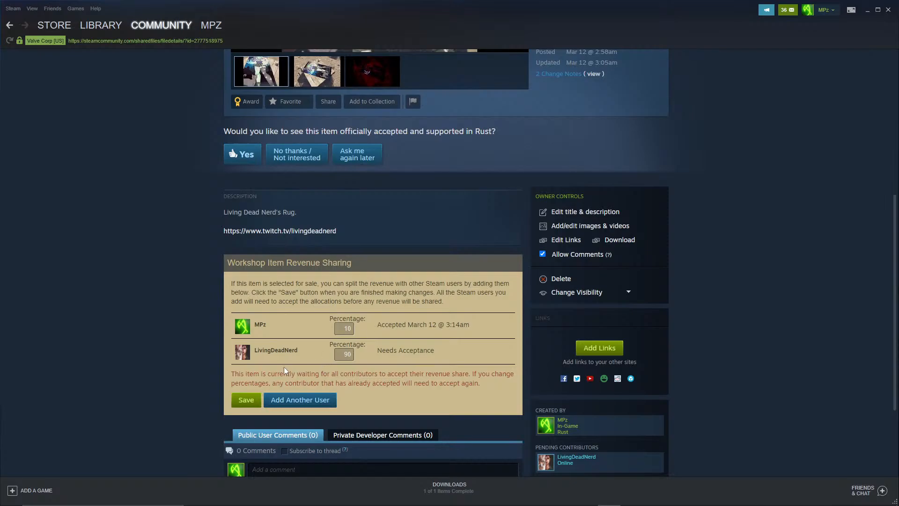
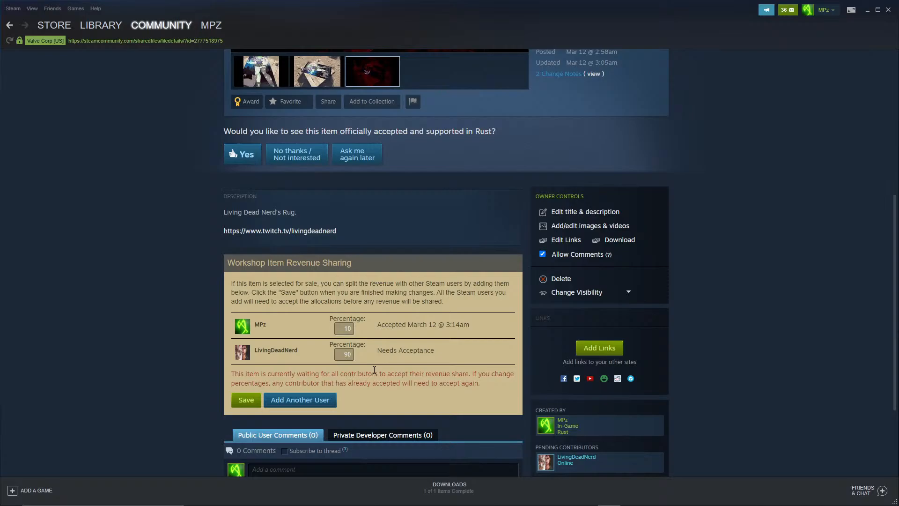
Examine the finished LIVING DEAD NERD FUR RUG page, cycling through its close-up, daylight and night preview images.
scroll(377, 351, "up", 6)
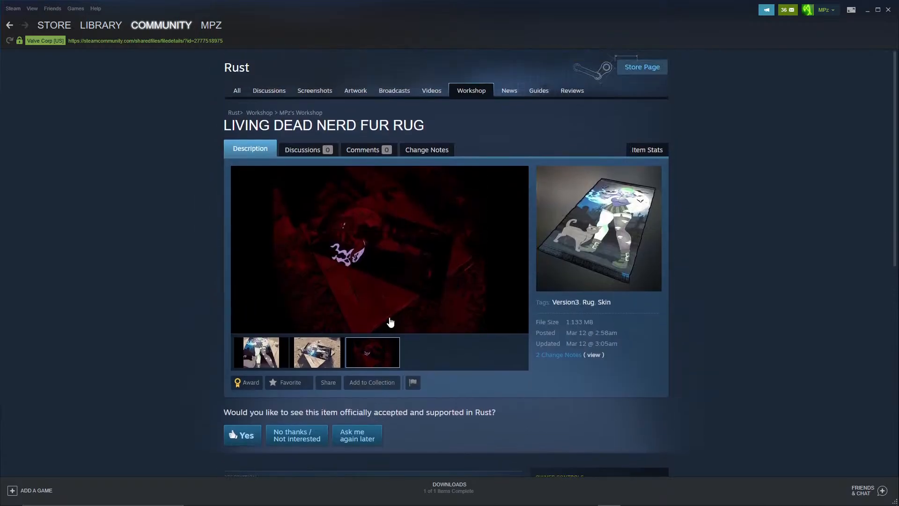
left_click_drag(197, 42, 211, 42)
left_click(217, 43)
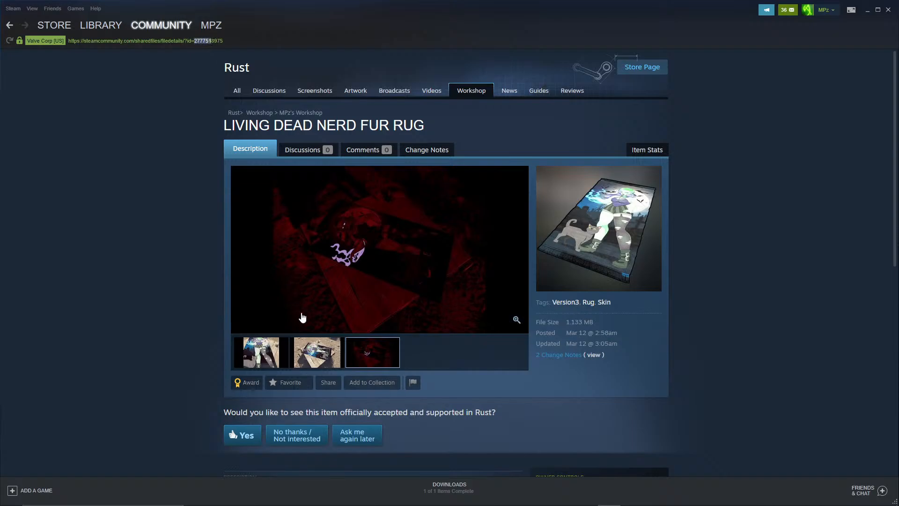
left_click(282, 353)
left_click(318, 355)
left_click(380, 360)
left_click(323, 358)
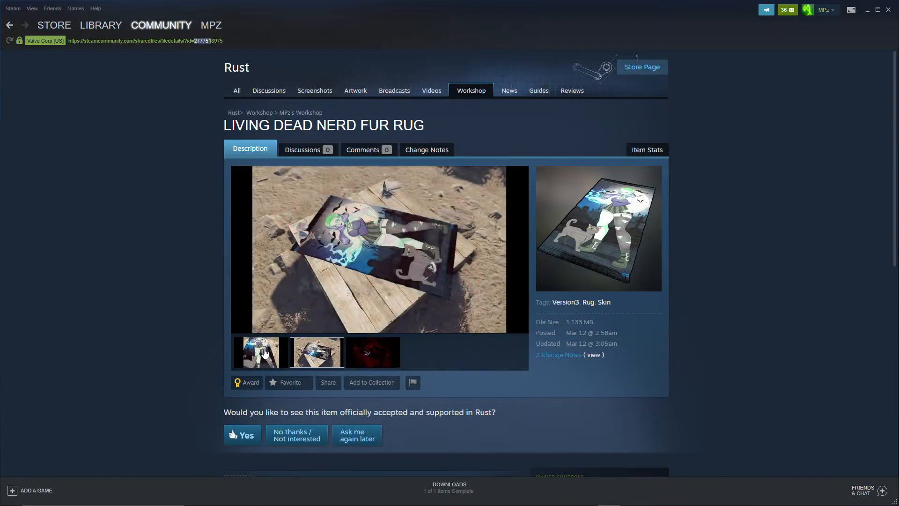
left_click(265, 354)
left_click(323, 351)
left_click(361, 355)
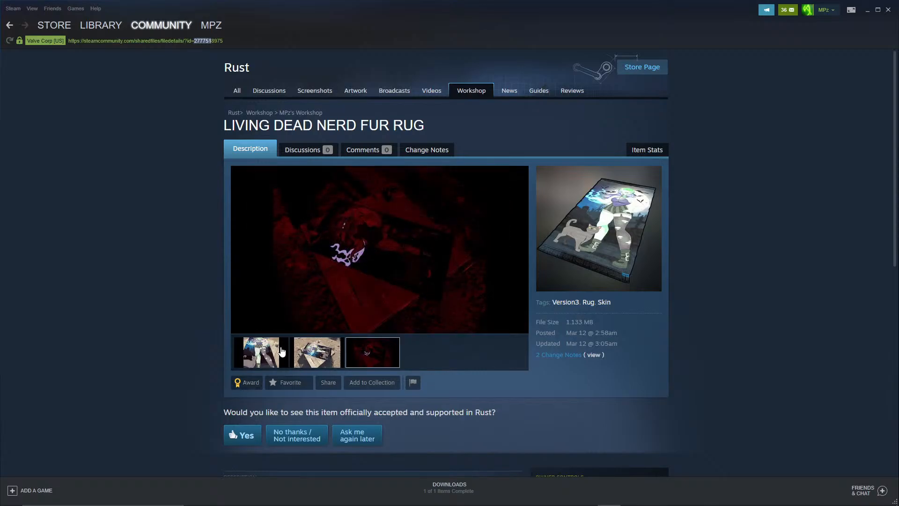
left_click(238, 352)
left_click(317, 360)
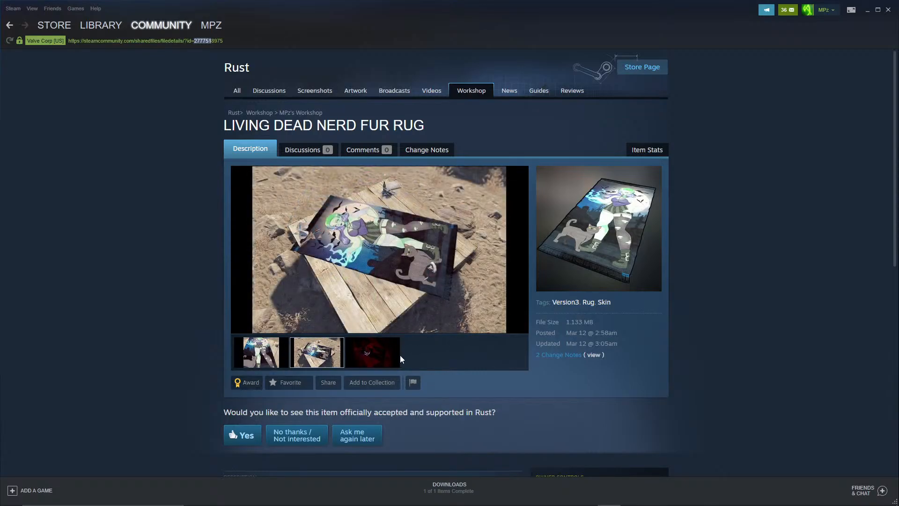
left_click(352, 362)
left_click(323, 359)
left_click(261, 344)
Highlight the full web address of the rug's workshop page.
left_click(196, 41)
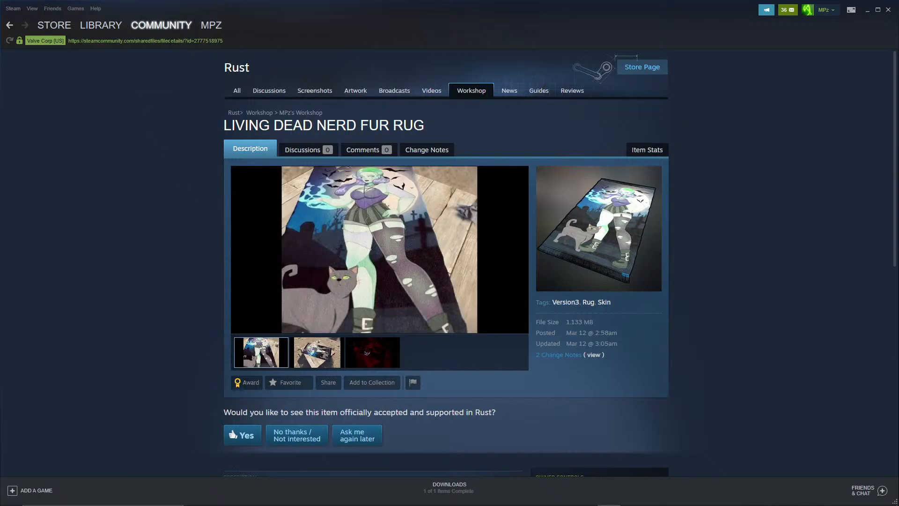
left_click_drag(68, 41, 223, 41)
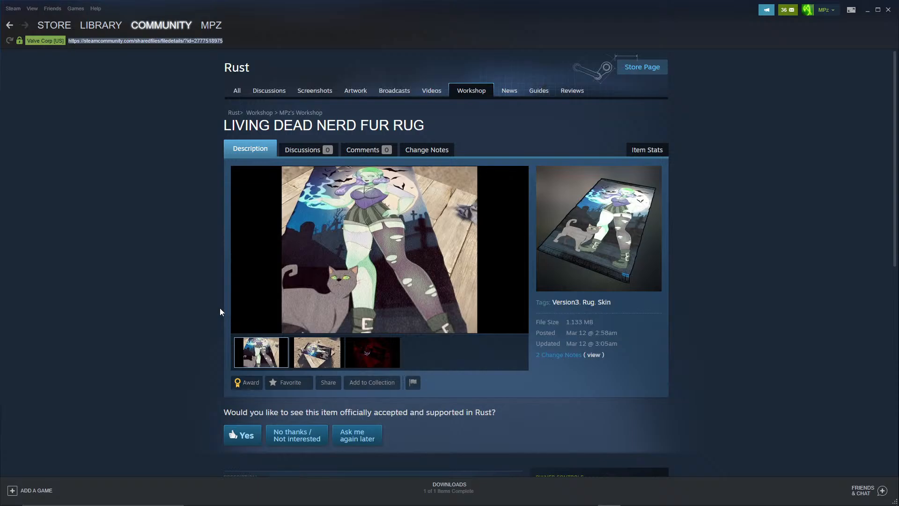
left_click(98, 41)
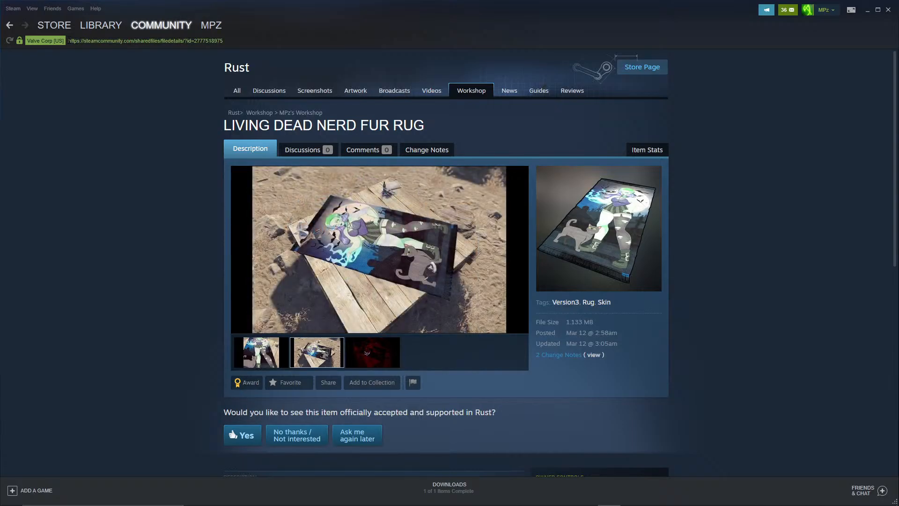
left_click_drag(70, 41, 71, 42)
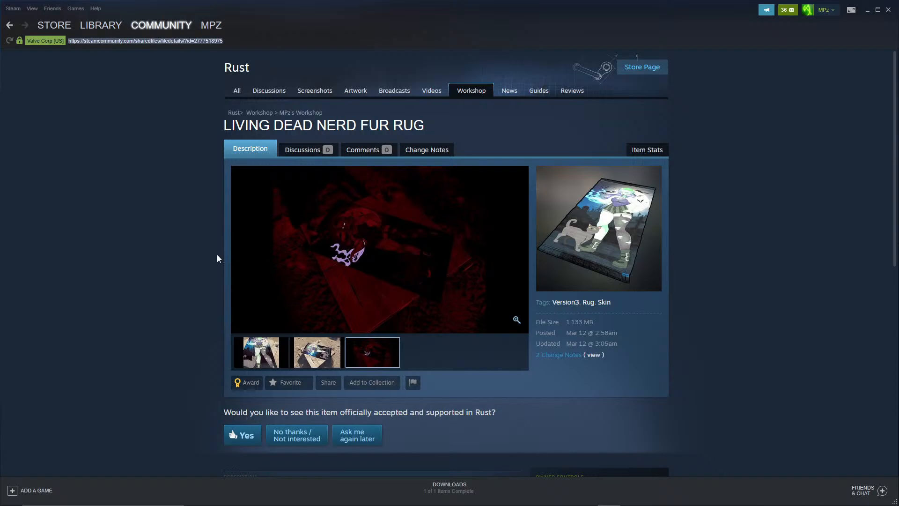
Switch to the Opera browser and bring up the home page of The Rust Hole website.
mouse_move(408, 504)
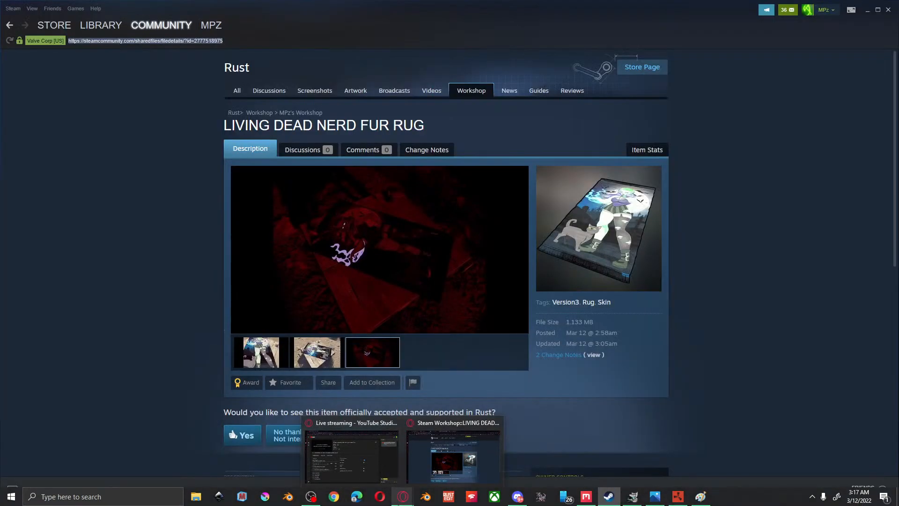
left_click(453, 452)
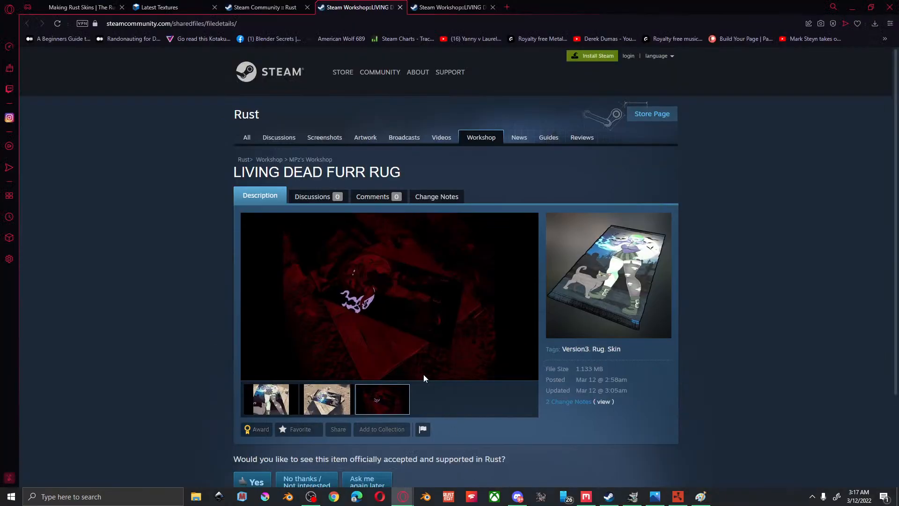
left_click(89, 7)
left_click(143, 7)
left_click(99, 5)
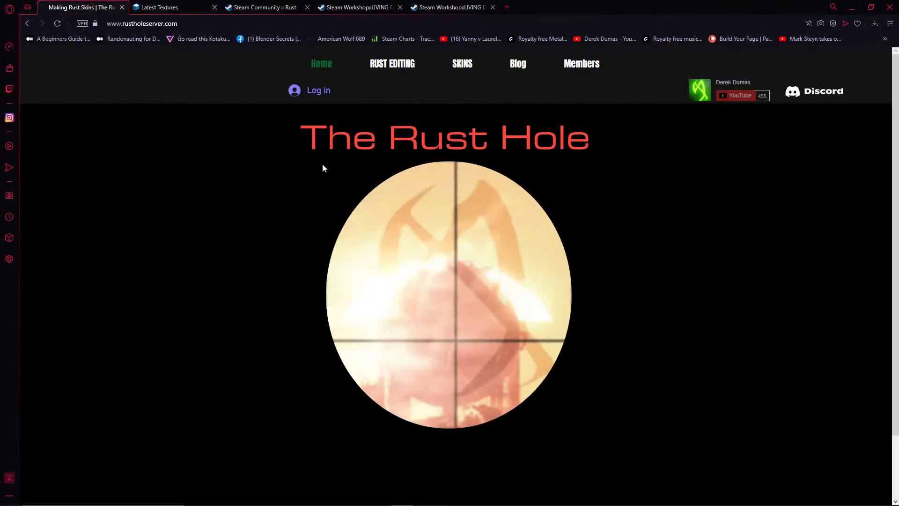
Look over The Rust Hole home page, viewing its login form and the pages offered under Members.
scroll(366, 237, "down", 2)
scroll(323, 216, "up", 2)
left_click(307, 92)
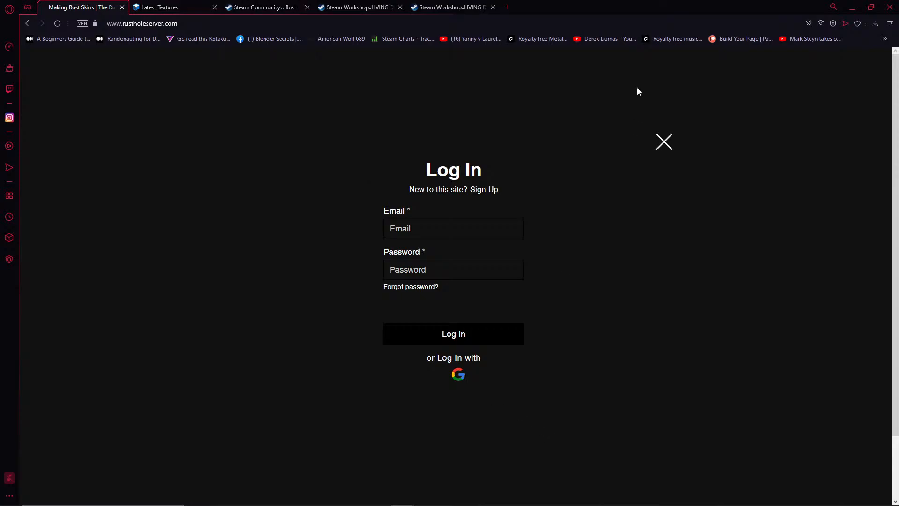
left_click(669, 145)
mouse_move(592, 75)
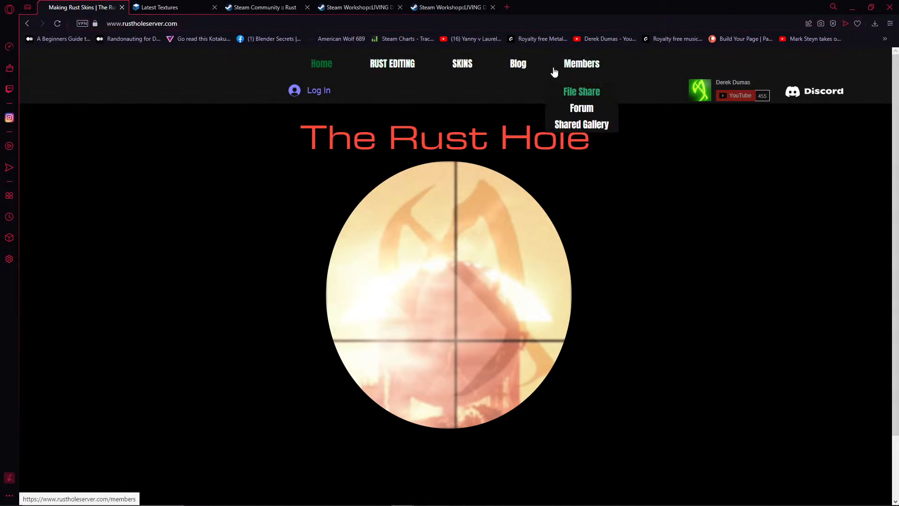
Follow the site's Discord link to the Rust Connection server in Discord and look over its text and voice channels.
left_click(824, 96)
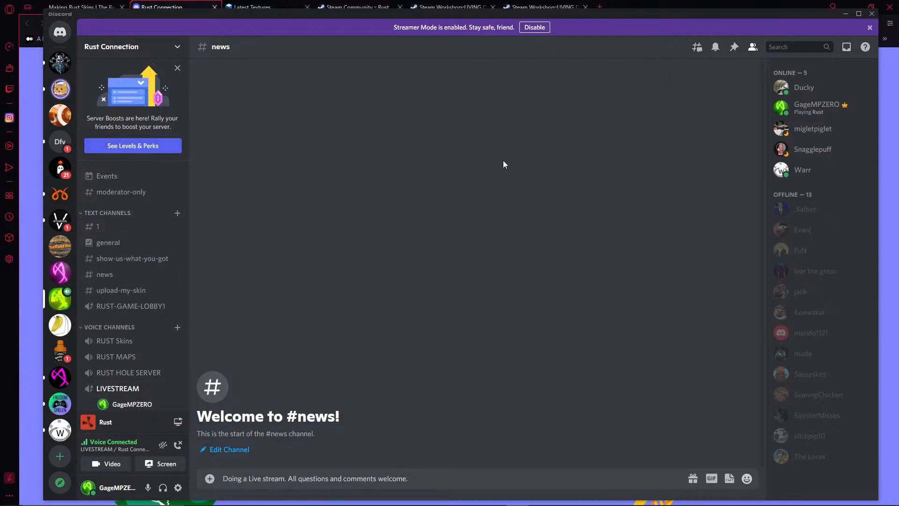
scroll(98, 281, "down", 1)
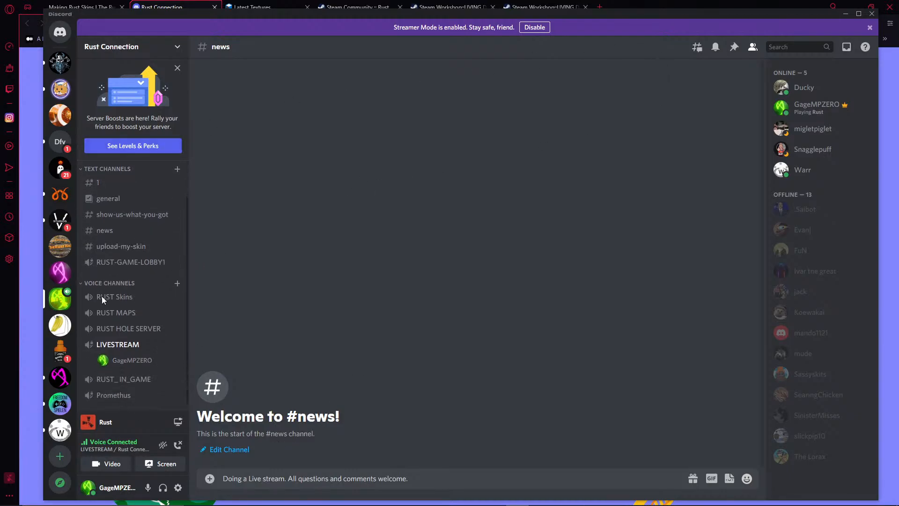
scroll(112, 273, "up", 1)
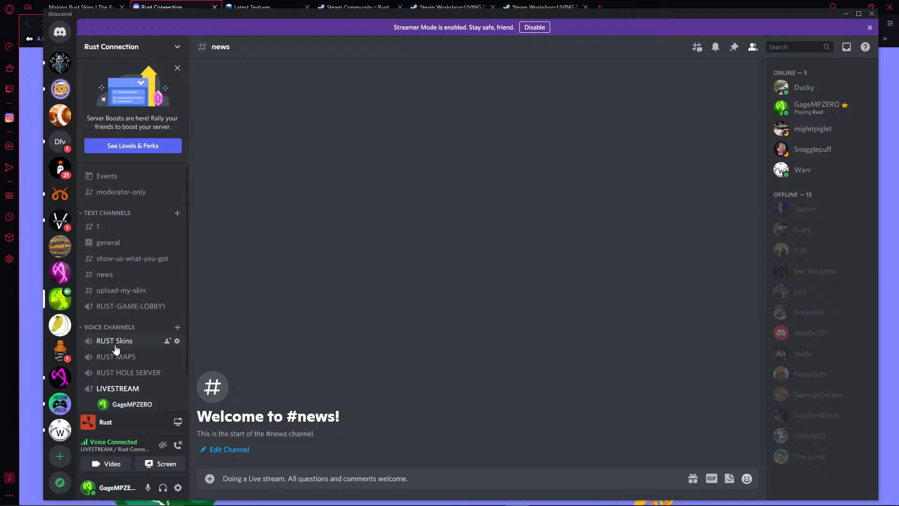
Examine the skin posts shared in the show-us-what-you-got channel, from the bandana to the Hunter Beenie.
left_click(115, 260)
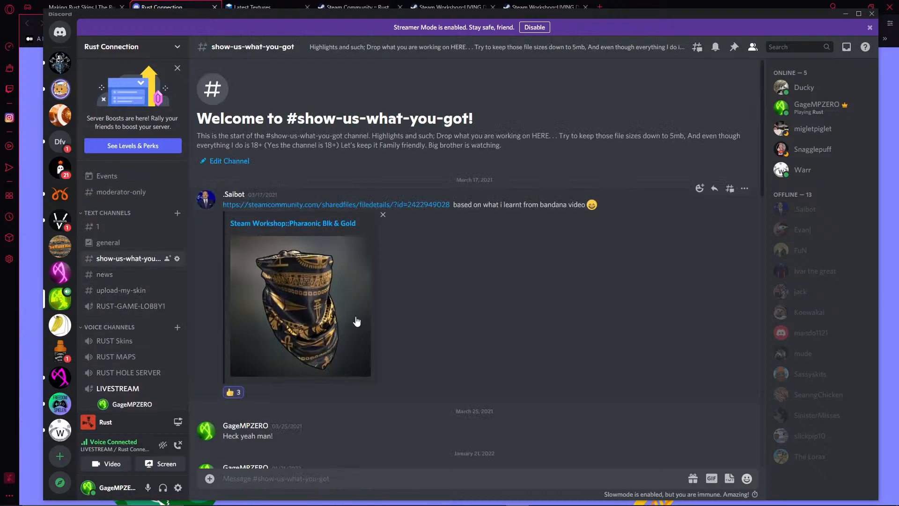
scroll(357, 320, "down", 10)
scroll(355, 317, "down", 4)
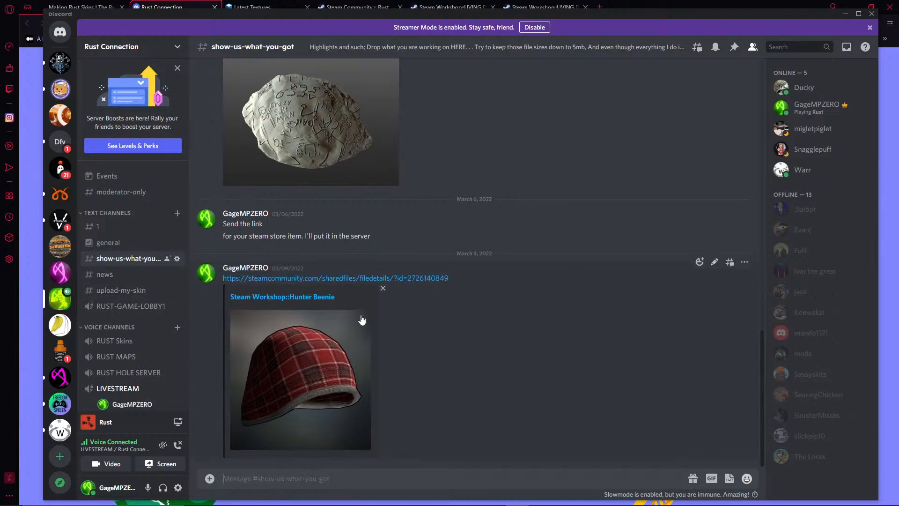
scroll(362, 319, "up", 10)
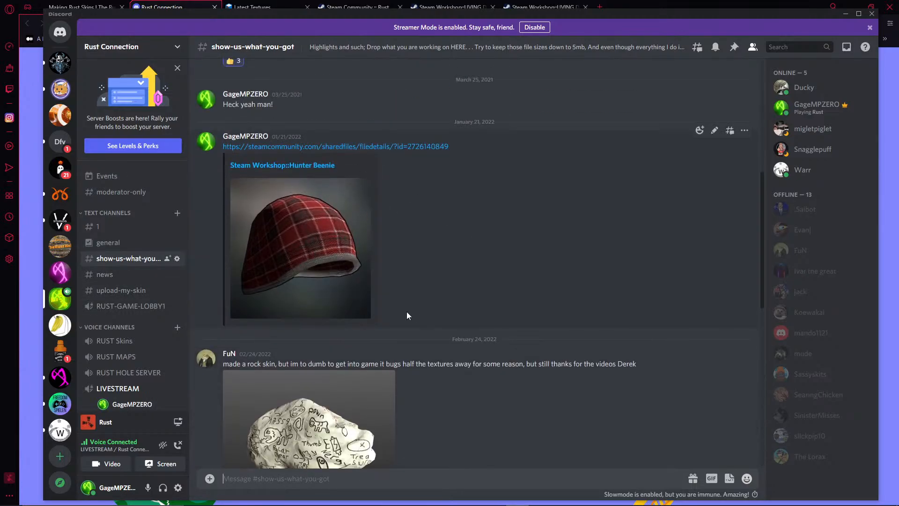
scroll(407, 315, "down", 9)
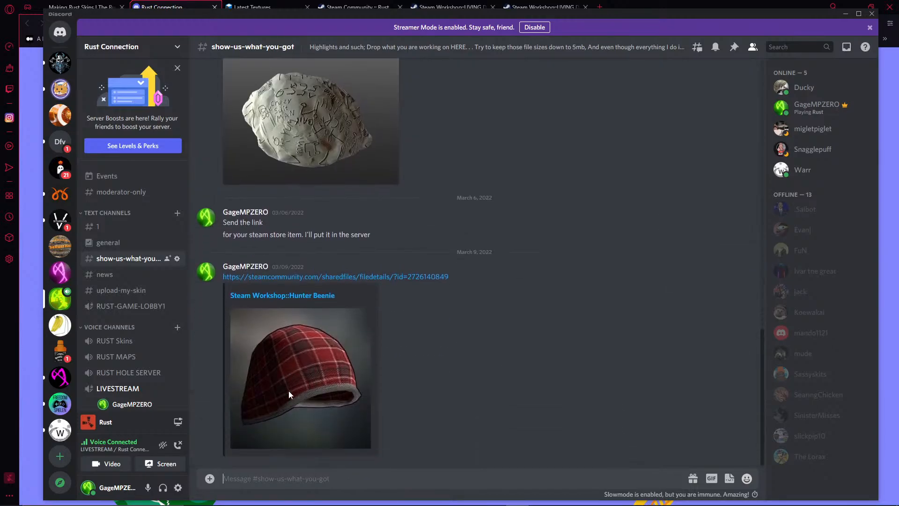
scroll(335, 240, "up", 4)
scroll(331, 365, "down", 3)
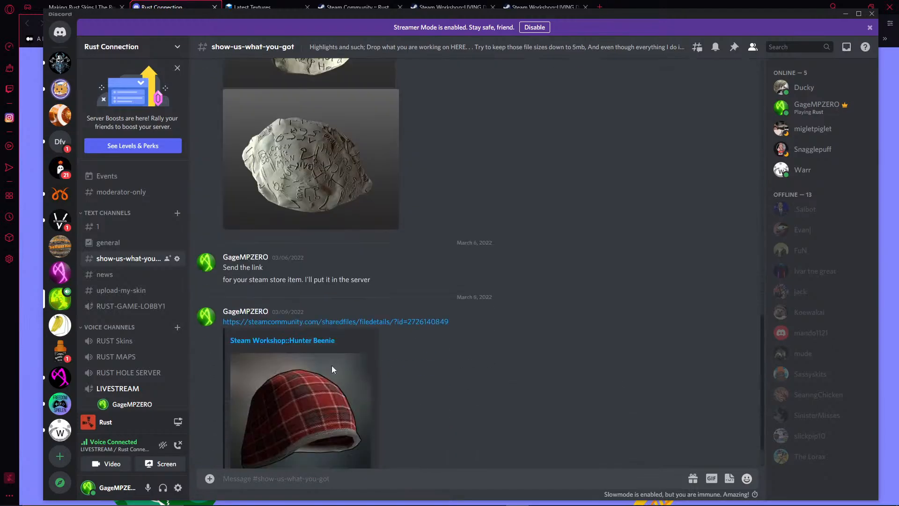
scroll(332, 366, "down", 1)
scroll(296, 361, "up", 7)
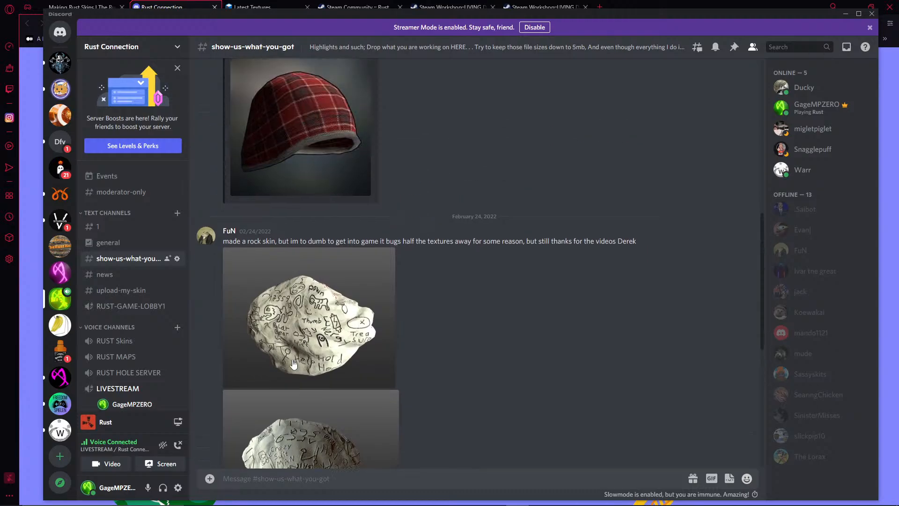
scroll(293, 365, "up", 1)
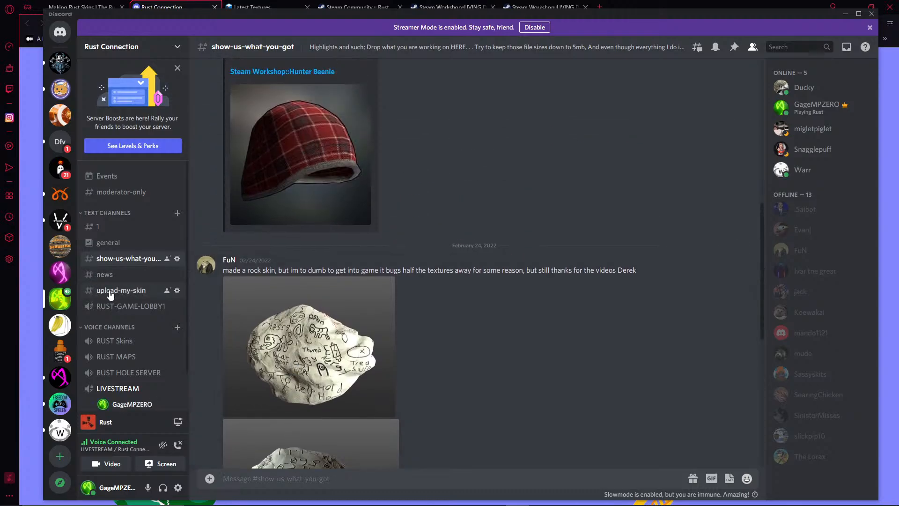
Post the copied Steam Workshop link of the LIVING DEAD NERD FUR RUG in the upload-my-skin channel.
left_click(110, 293)
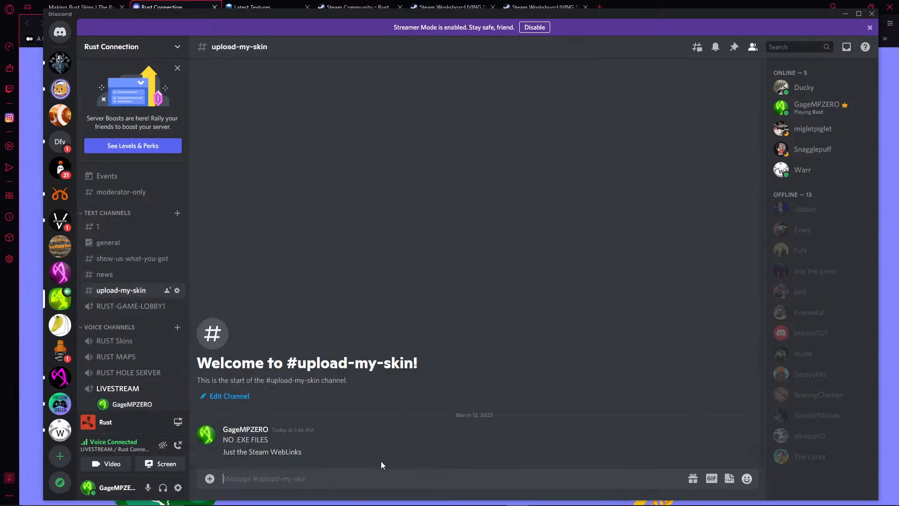
right_click(235, 478)
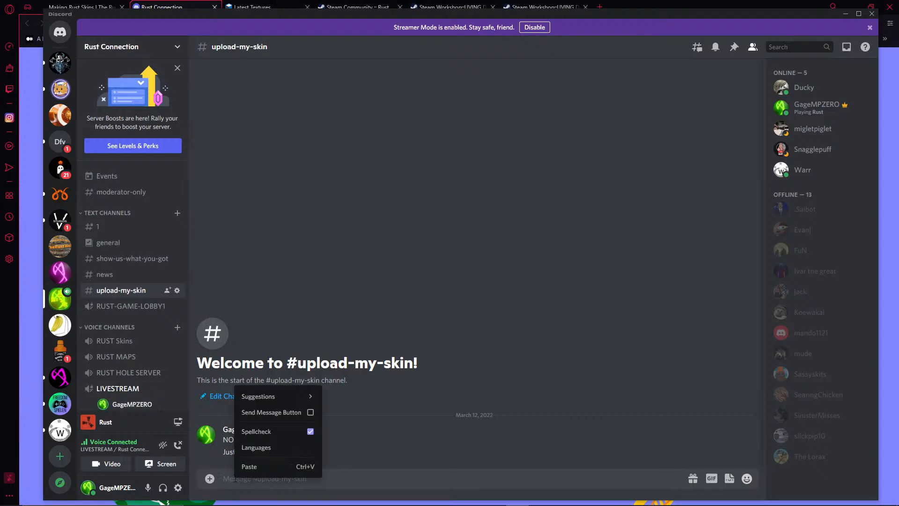
left_click(249, 467)
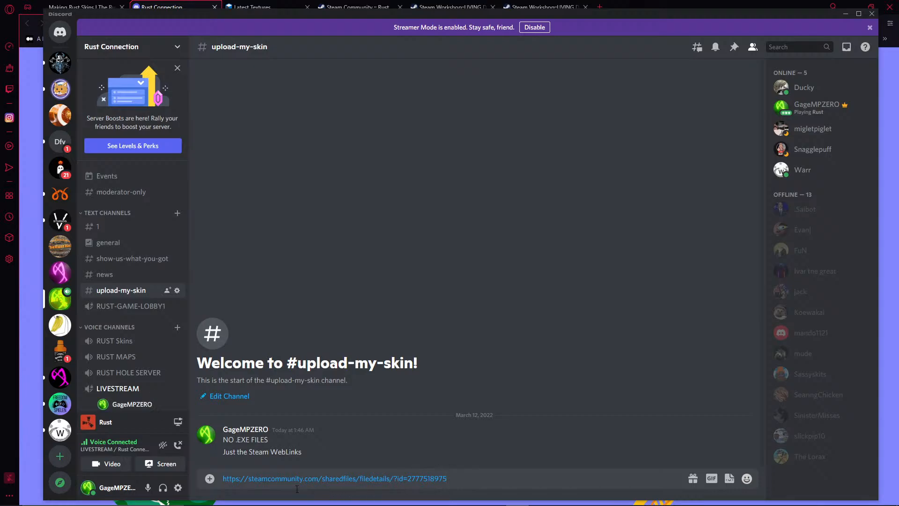
key("Return")
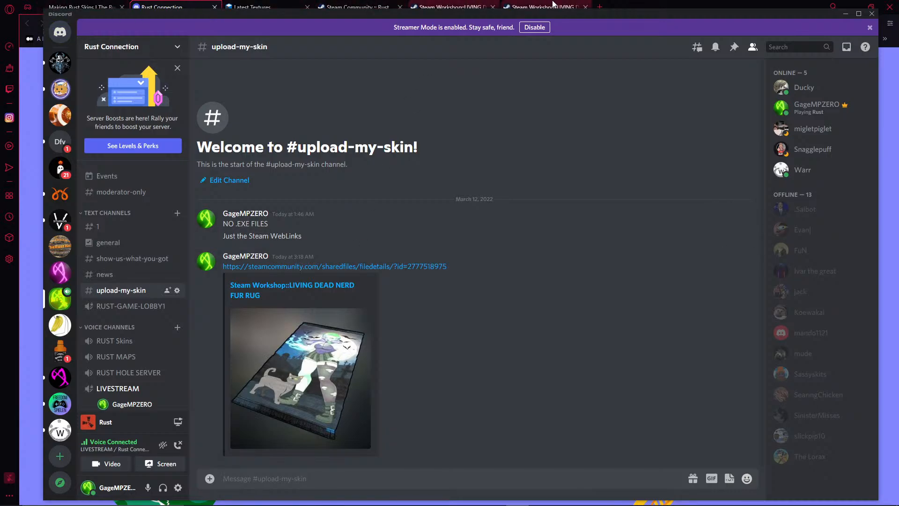
Switch back to The Rust Hole website in Opera and look through its RUST EDITING page.
left_click(99, 6)
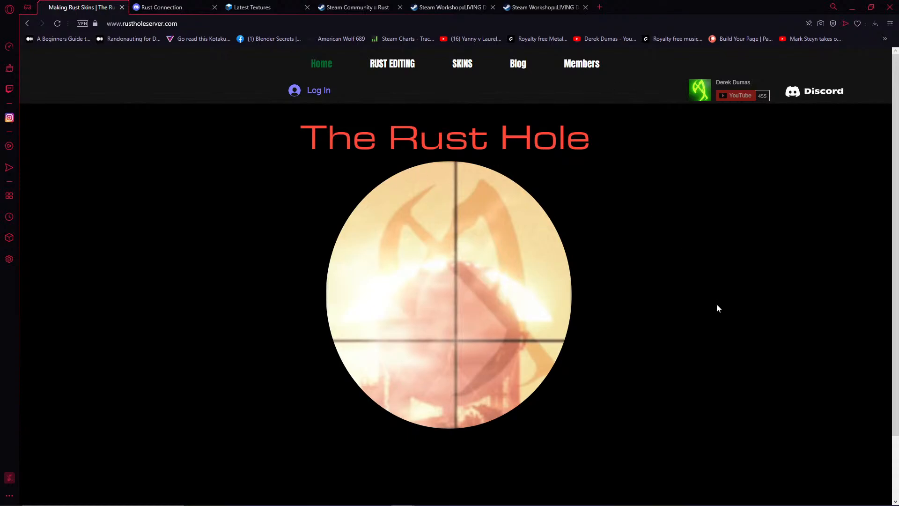
left_click(407, 70)
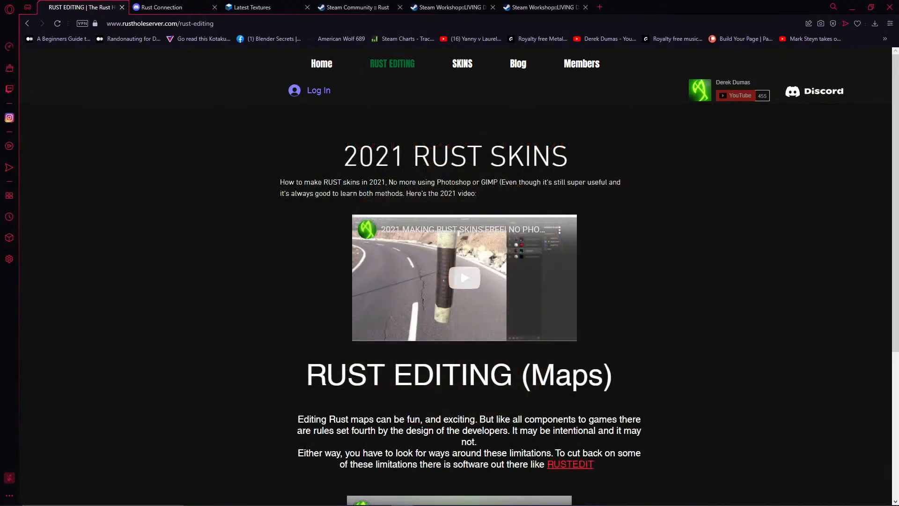
scroll(460, 269, "down", 5)
scroll(445, 281, "up", 5)
Open the Making Skin Documentation page and read through its introduction and the Overcast and Mixing methods.
left_click(465, 92)
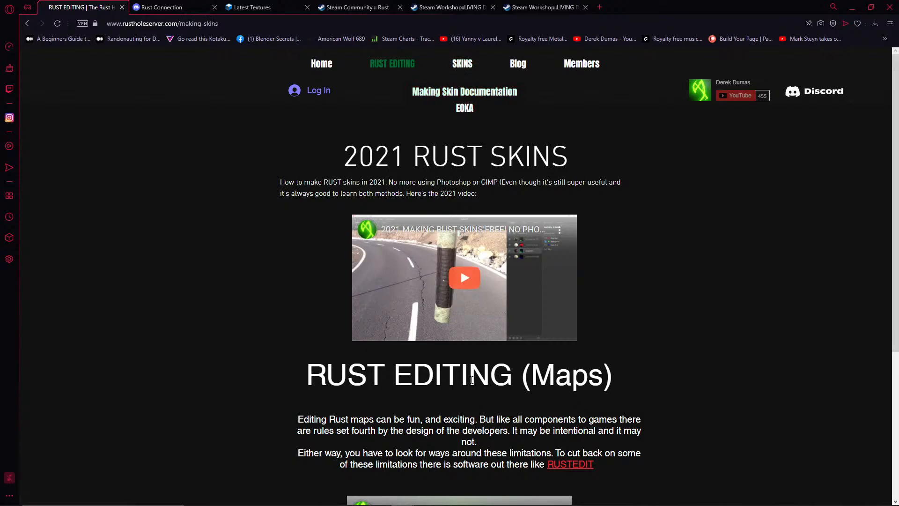
scroll(464, 319, "down", 12)
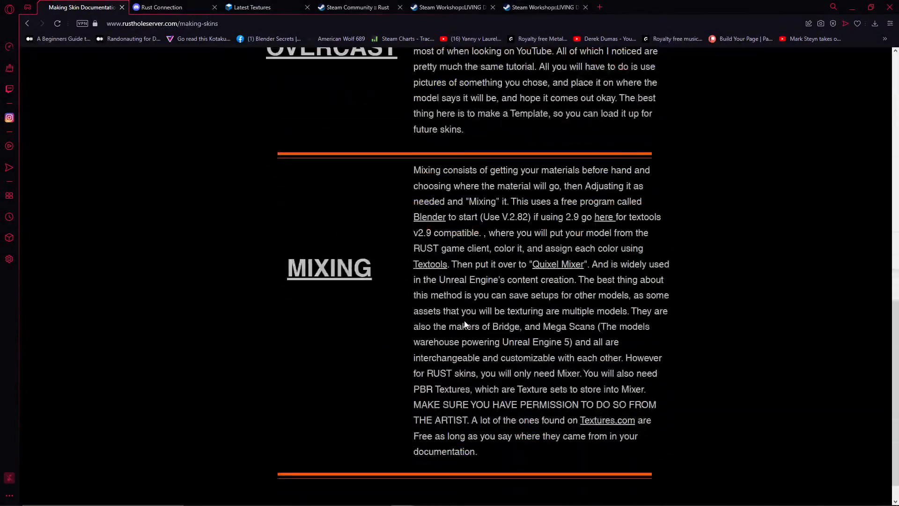
scroll(465, 323, "up", 10)
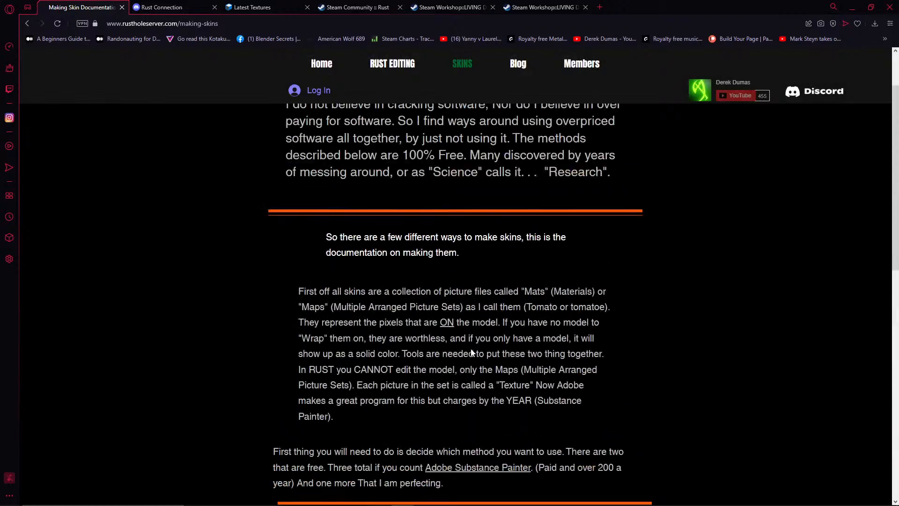
scroll(472, 352, "down", 10)
scroll(472, 352, "up", 5)
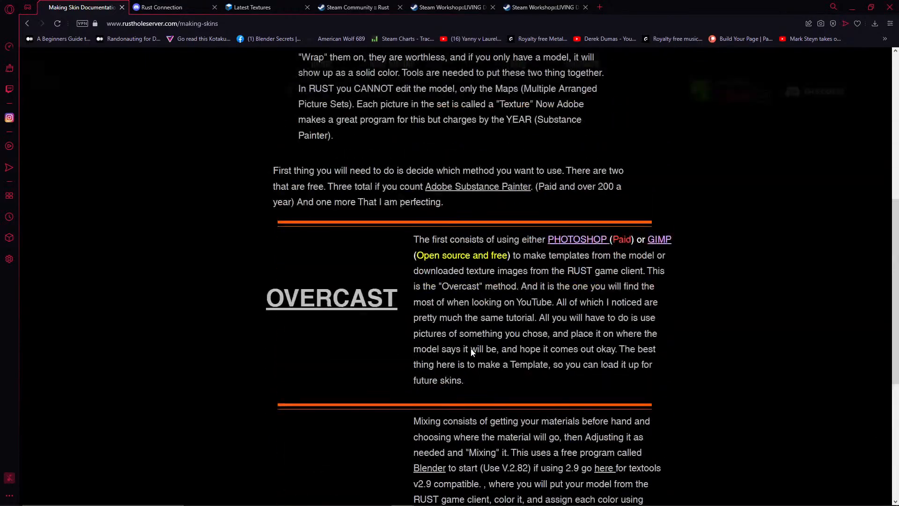
scroll(472, 352, "up", 7)
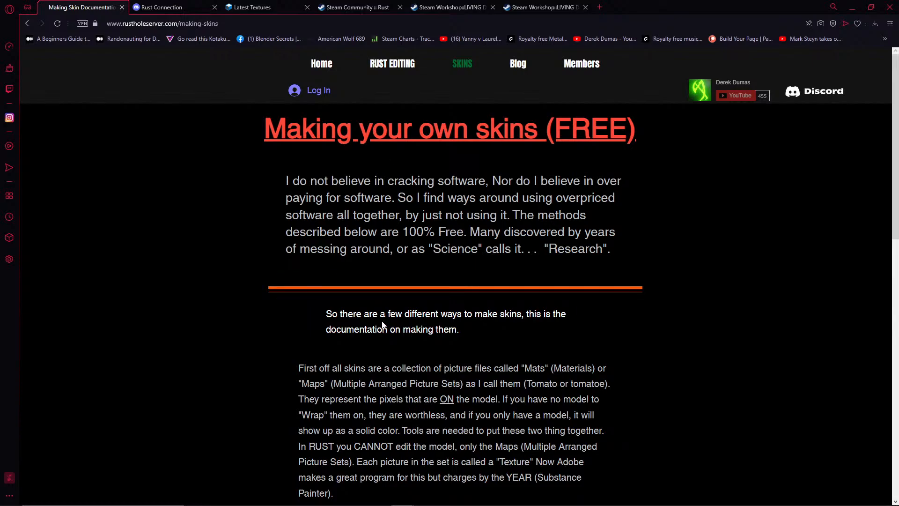
scroll(381, 326, "down", 10)
scroll(553, 432, "up", 4)
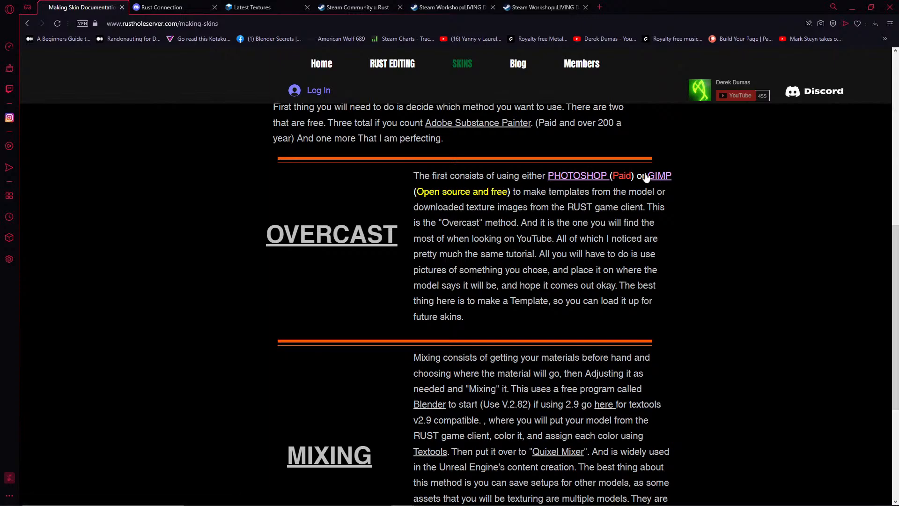
scroll(646, 179, "up", 3)
scroll(450, 300, "up", 6)
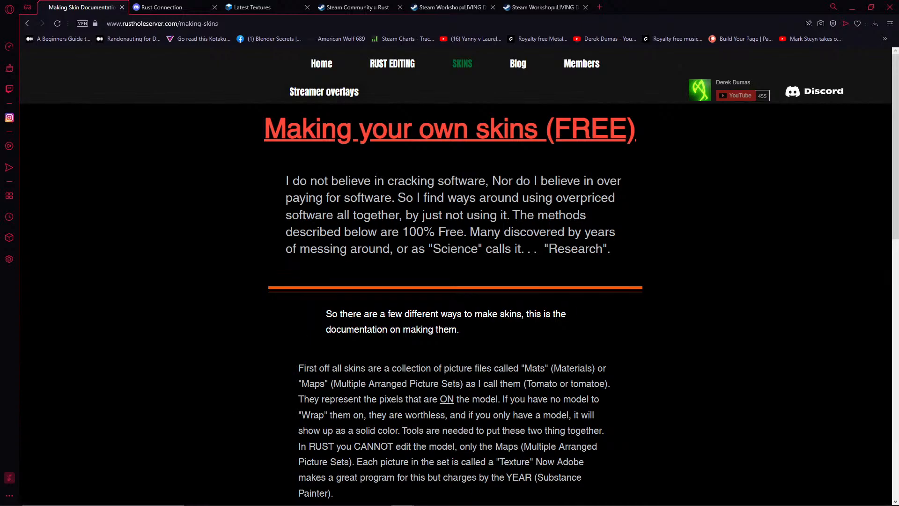
mouse_move(439, 503)
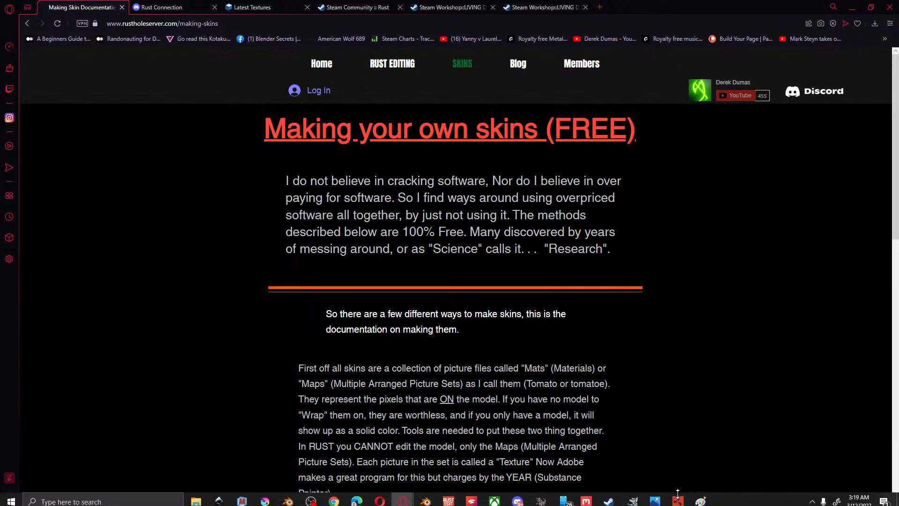
mouse_move(656, 501)
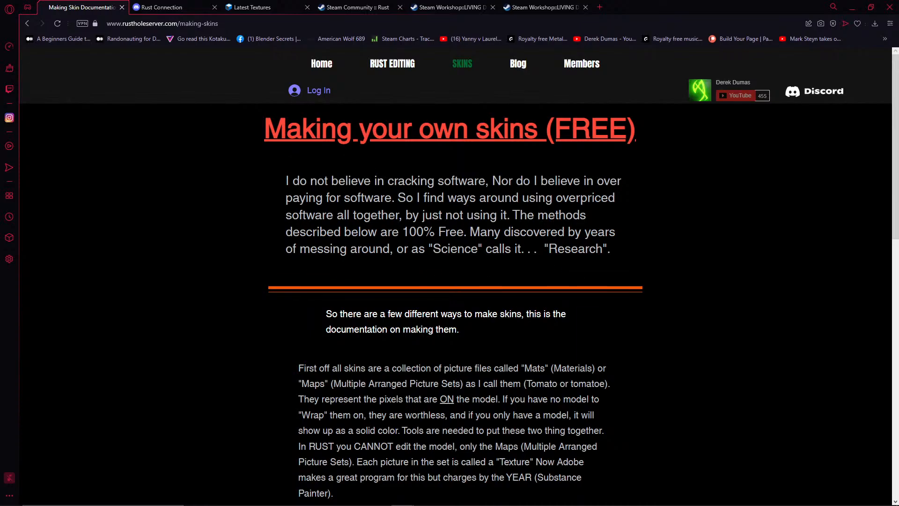
key("alt+Tab")
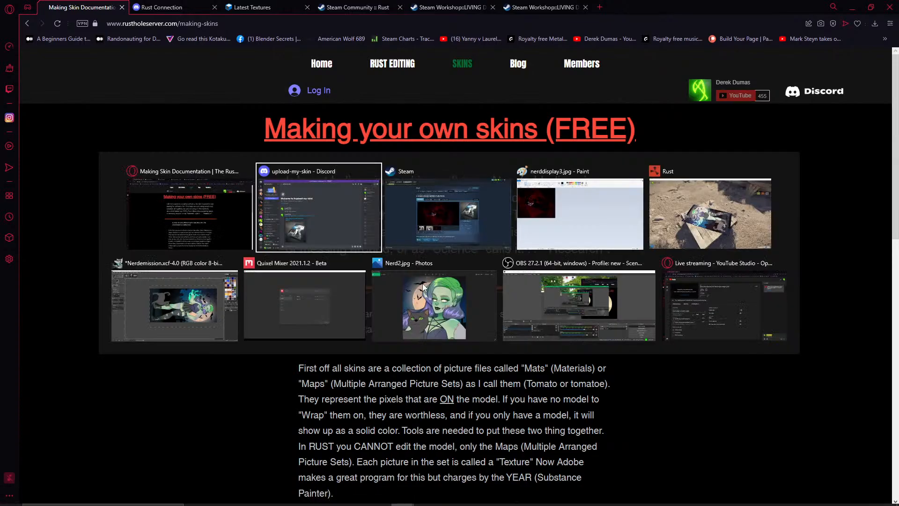
left_click(326, 216)
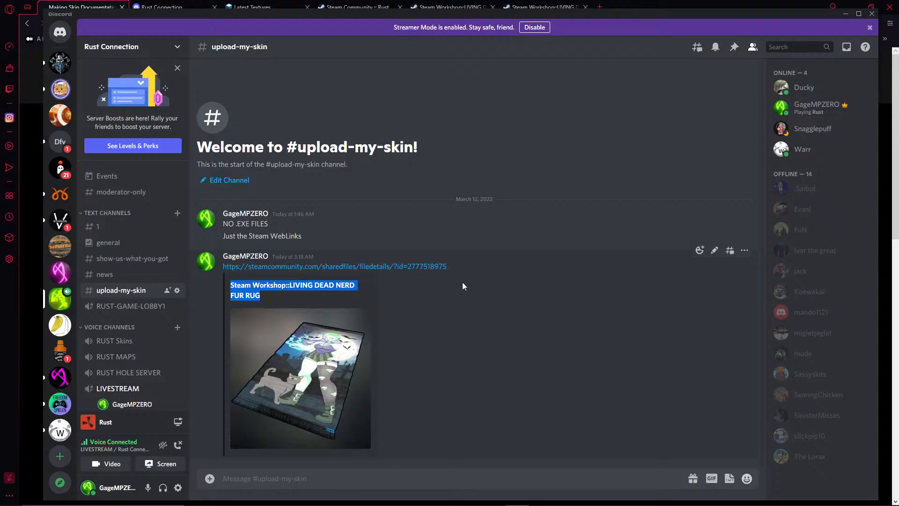
left_click_drag(446, 267, 407, 267)
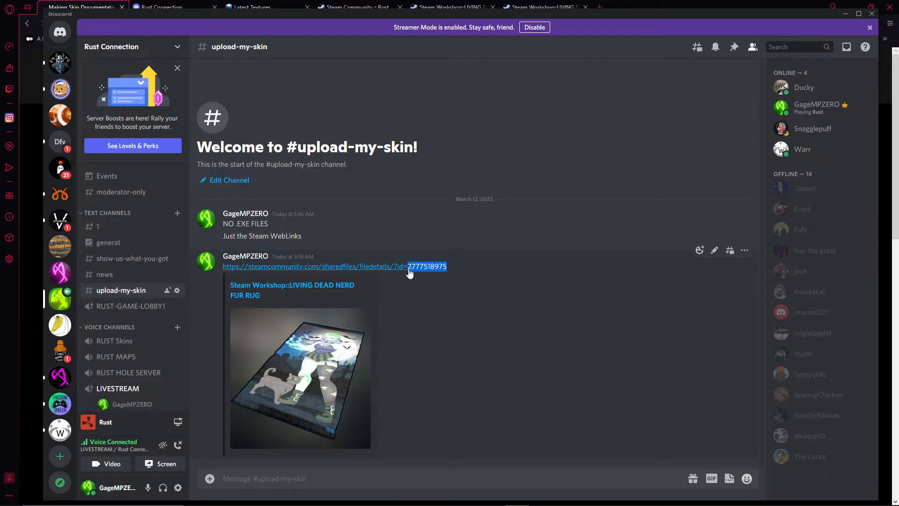
right_click(420, 270)
left_click(438, 287)
left_click(534, 347)
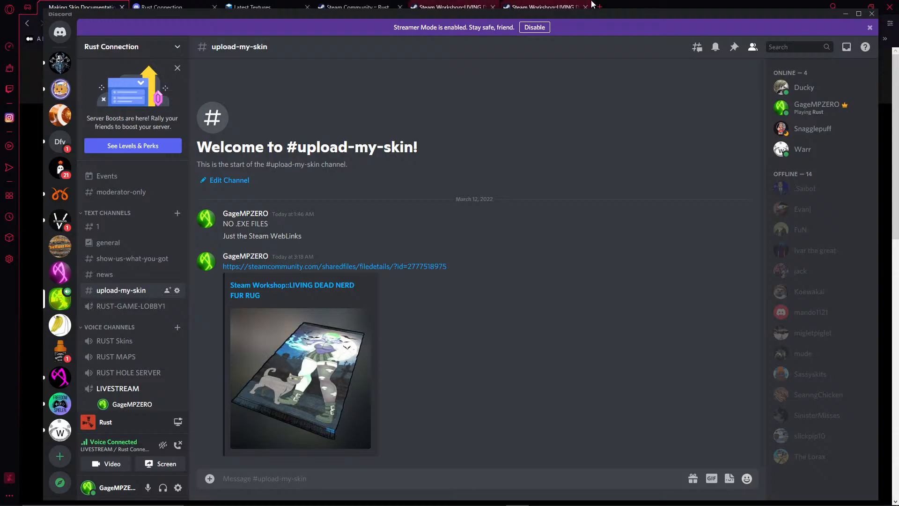
Switch to Opera, open RCON:IO in a new tab, and bring up The Rust Hole server's console.
left_click(622, 9)
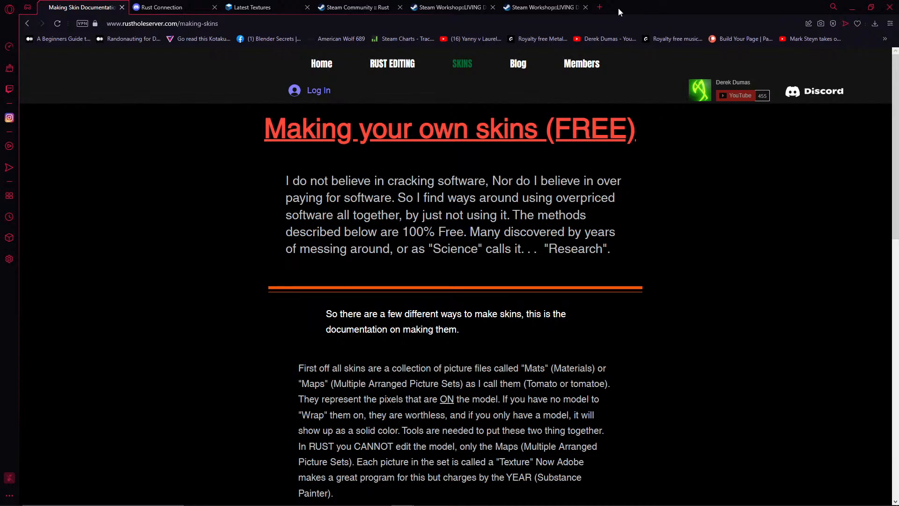
left_click(600, 7)
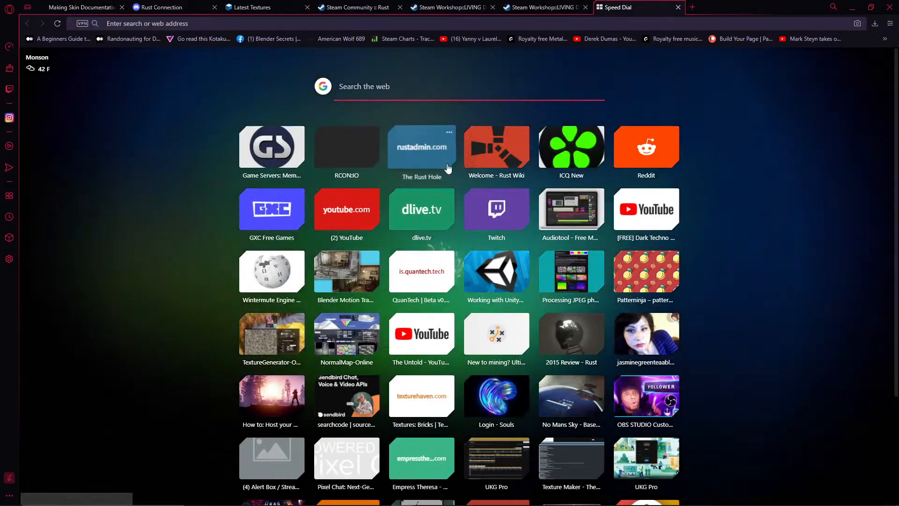
left_click(356, 147)
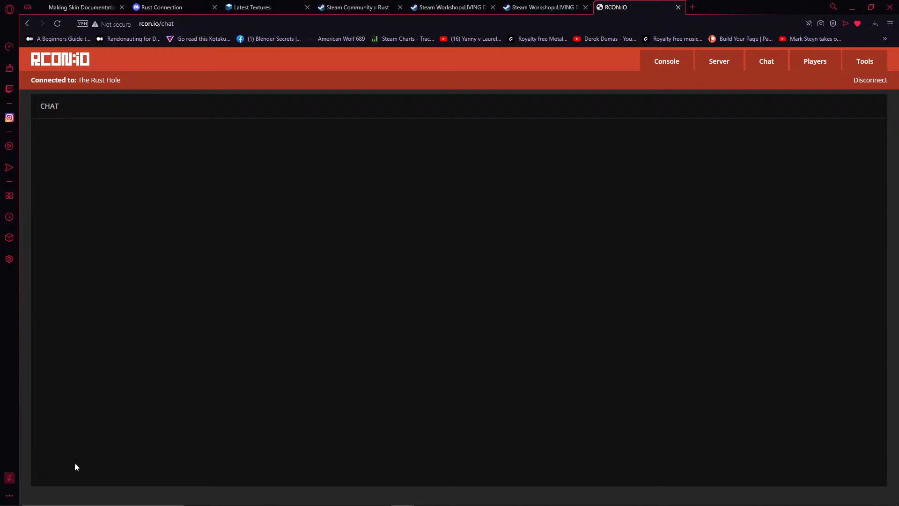
left_click(649, 67)
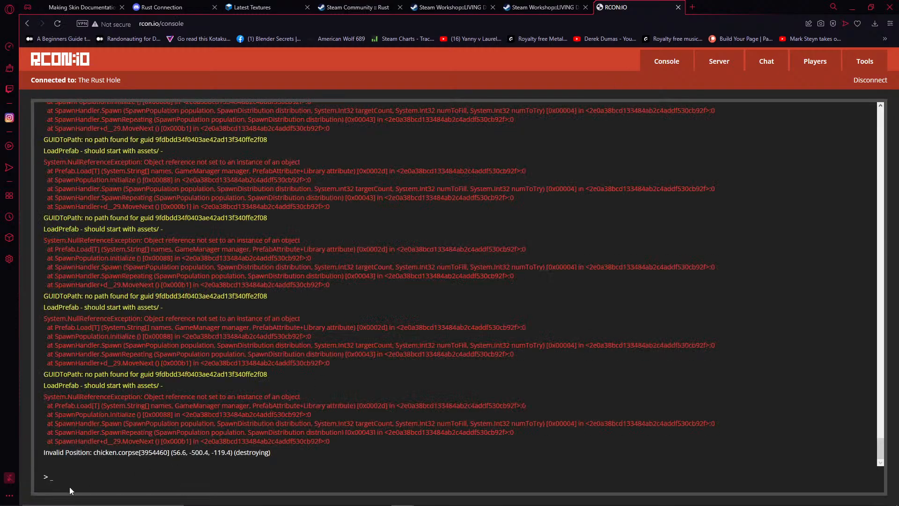
left_click(72, 476)
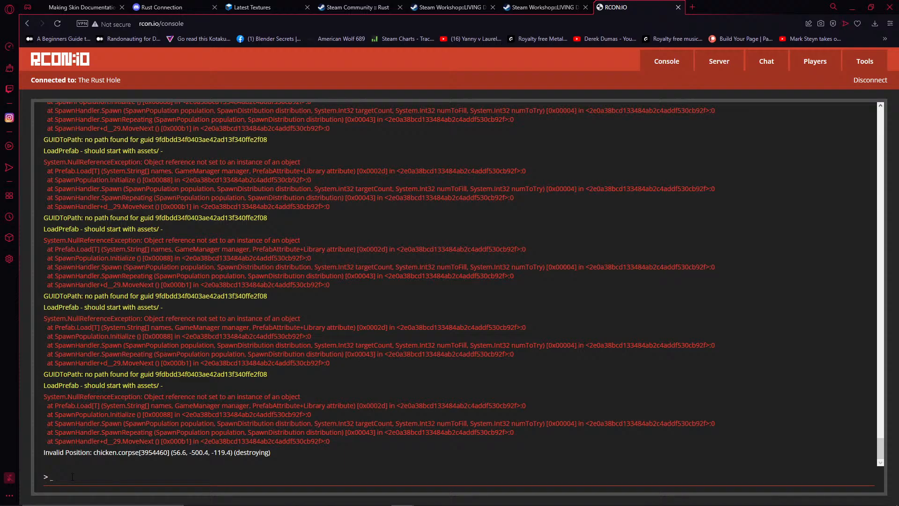
type("skinbox.addskin")
key("ctrl+v")
key("Return")
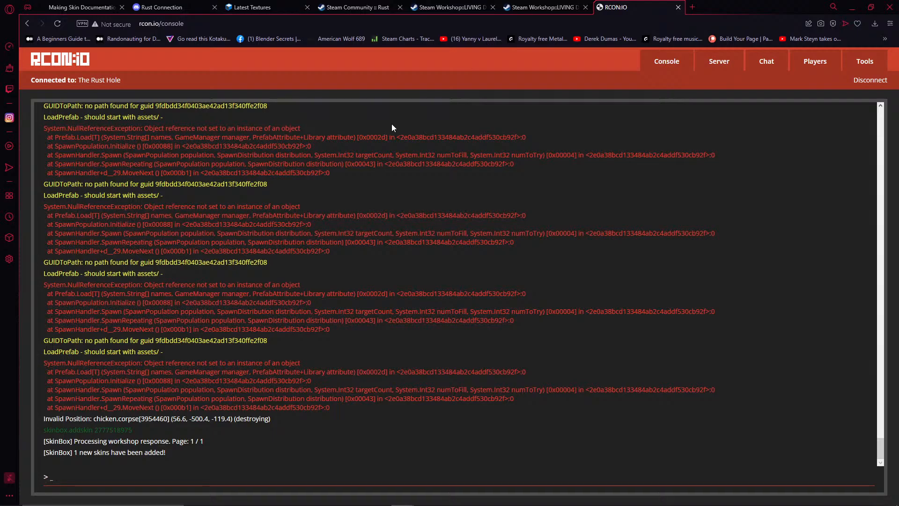
Close the nerddisplay3.jpg image in Paint and switch to the Rust game.
mouse_move(427, 504)
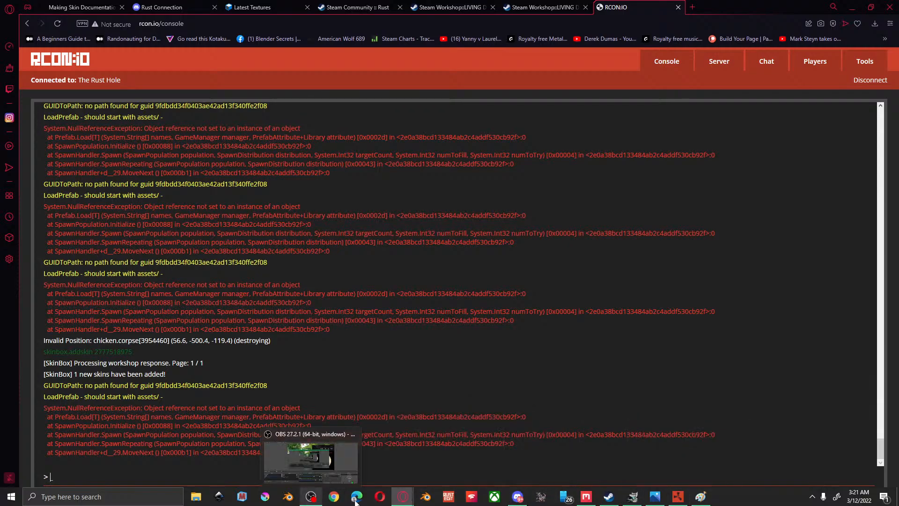
mouse_move(701, 496)
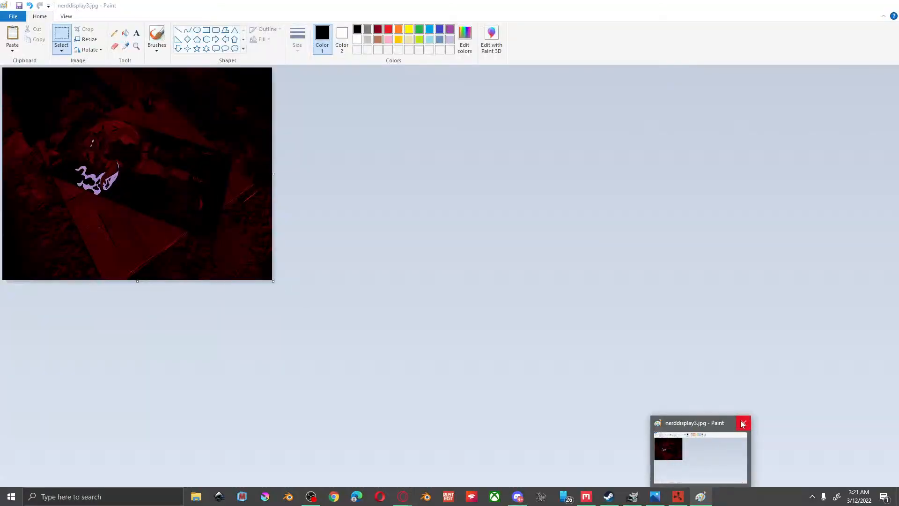
left_click(743, 423)
mouse_move(687, 482)
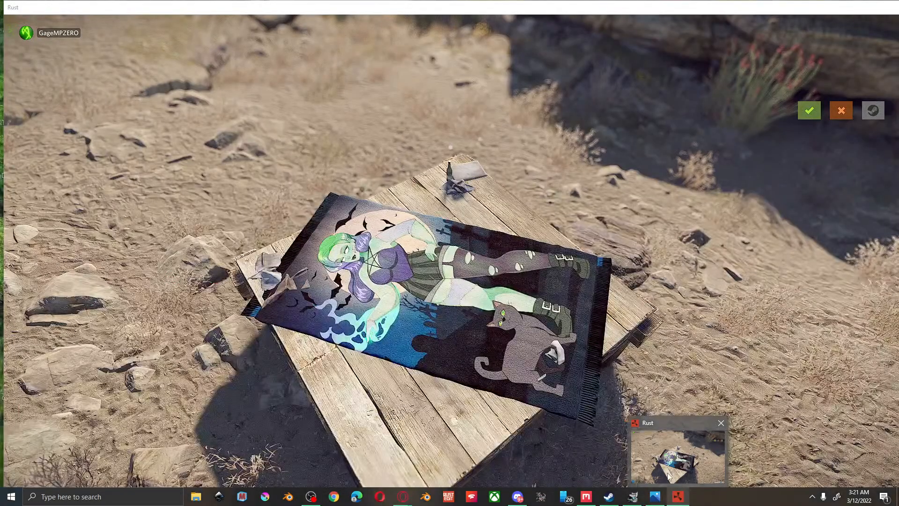
left_click(719, 434)
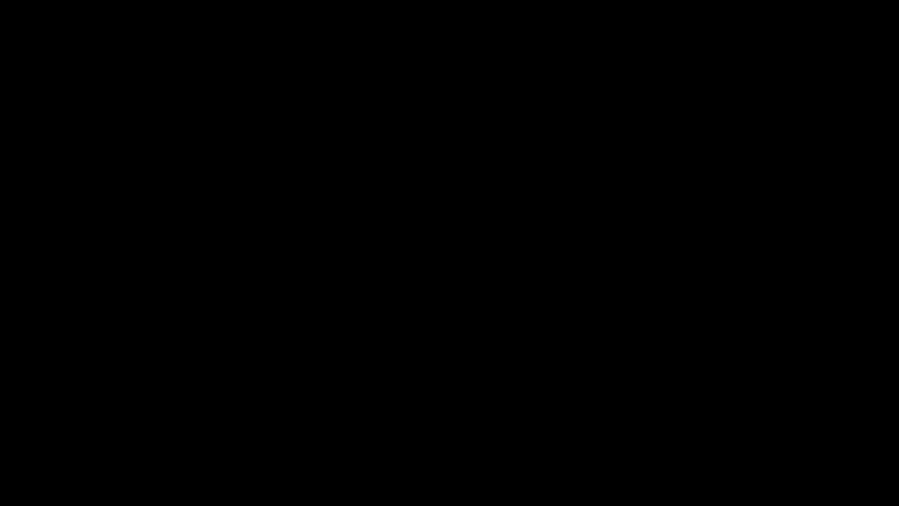
key("alt+Tab")
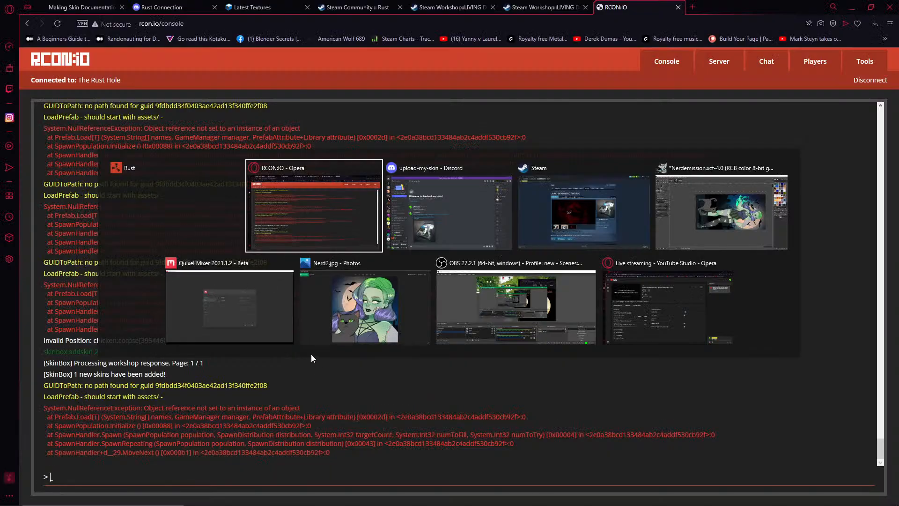
left_click(288, 264)
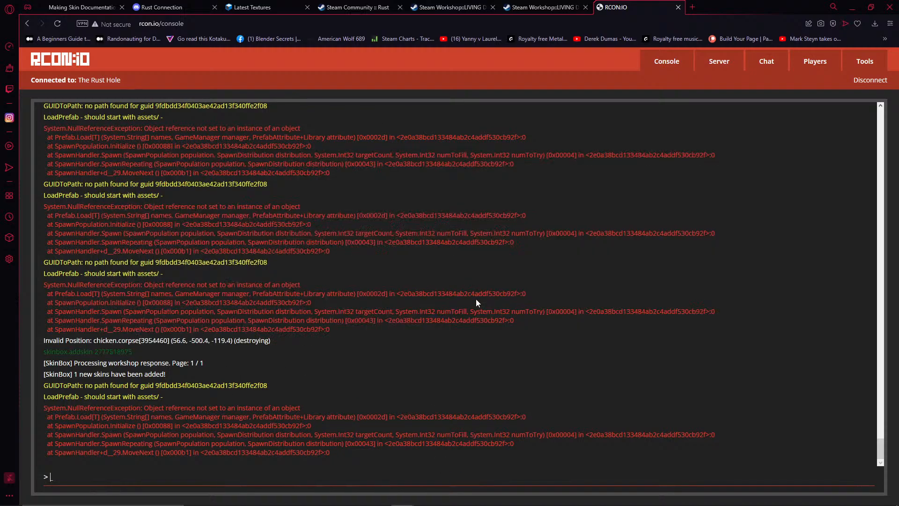
key("alt+Tab")
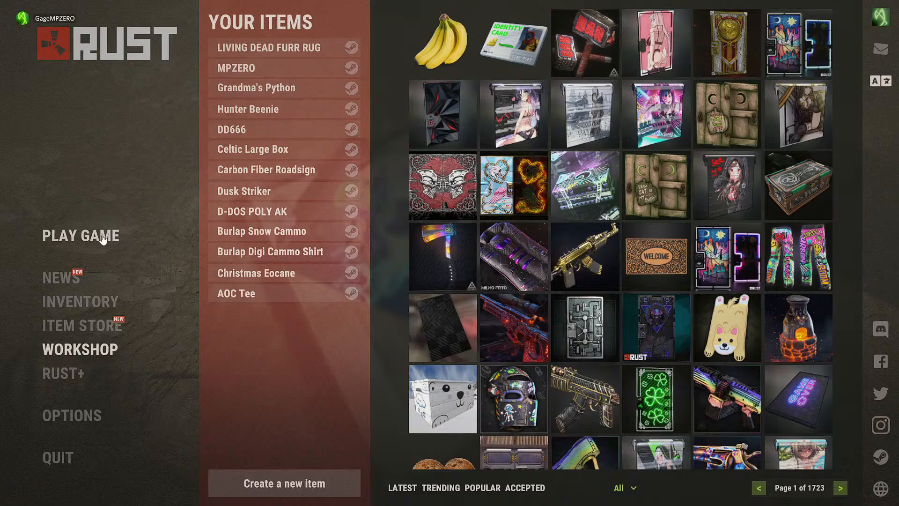
left_click(102, 238)
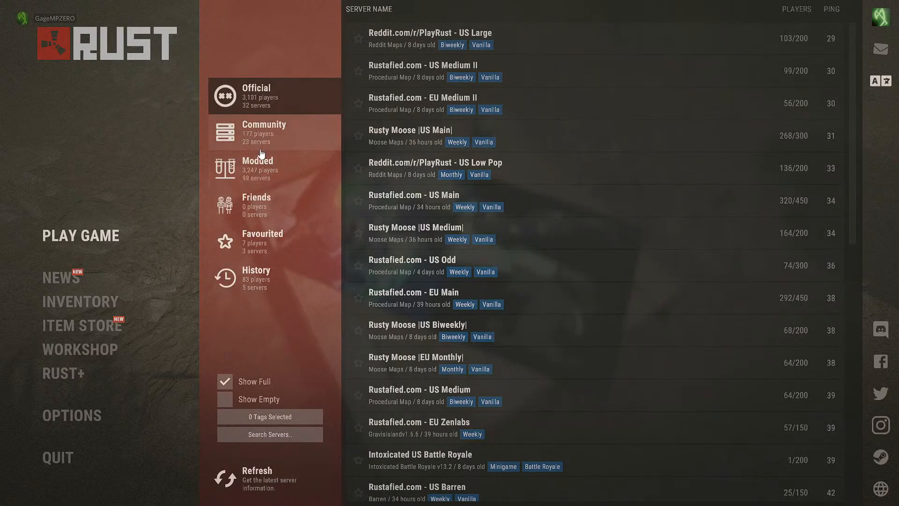
left_click(257, 165)
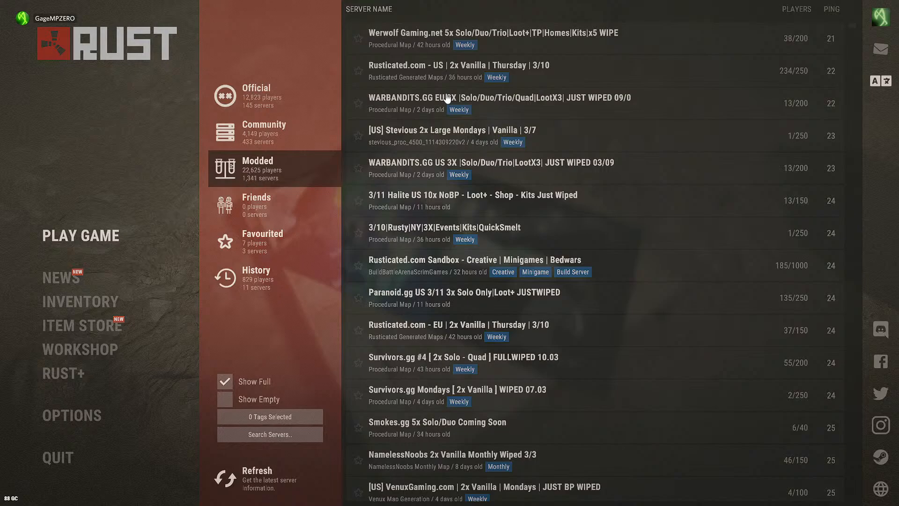
scroll(448, 98, "down", 2)
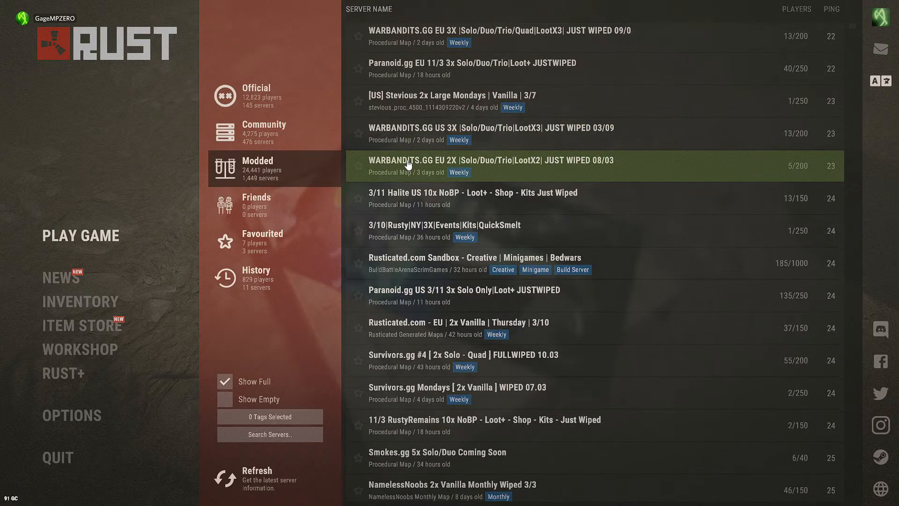
scroll(408, 164, "down", 1)
scroll(408, 164, "down", 2)
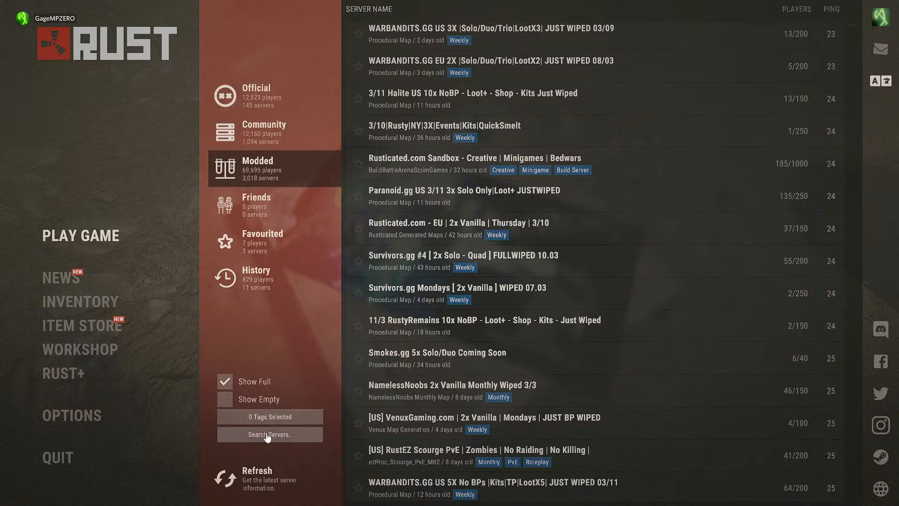
Search the servers for "rust hole", check the official, community and modded categories, and refresh the server list.
left_click(321, 438)
type("r")
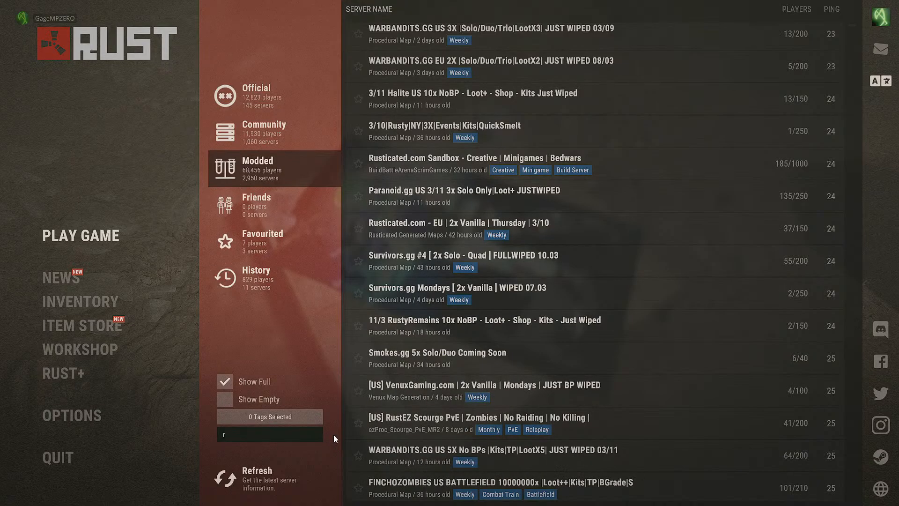
type("ust ho")
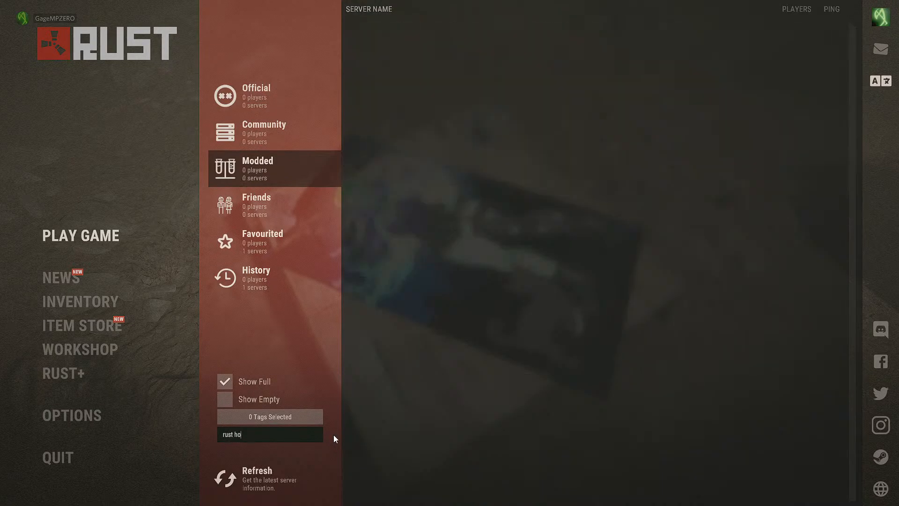
type("le")
left_click(262, 96)
left_click(261, 122)
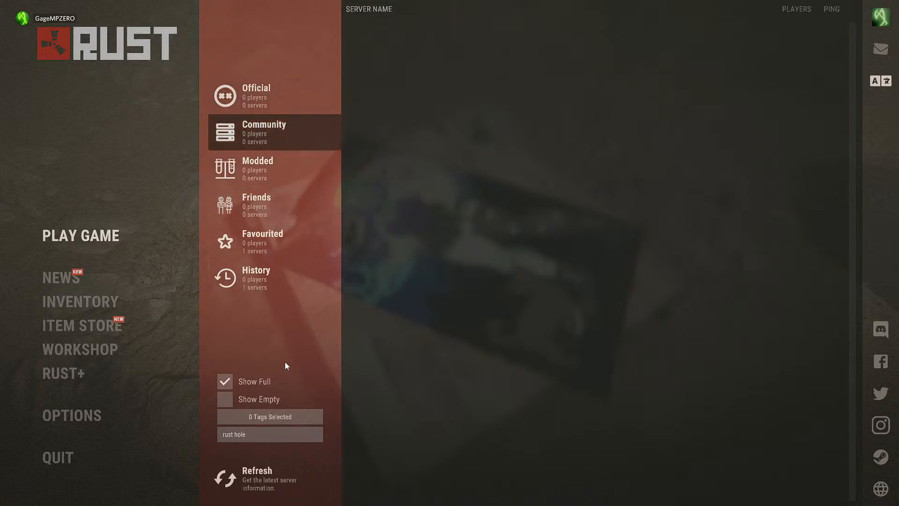
left_click(255, 170)
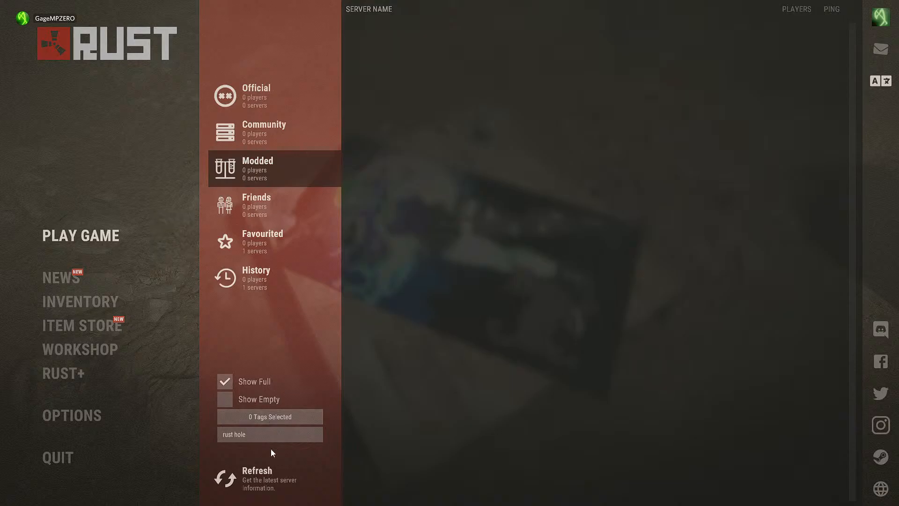
left_click(248, 497)
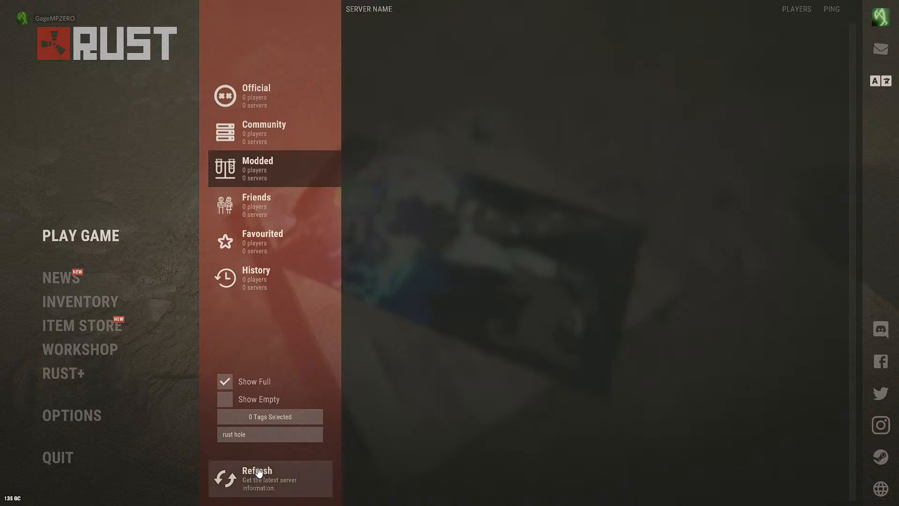
Clear the server search and show the favourited servers.
left_click(272, 435)
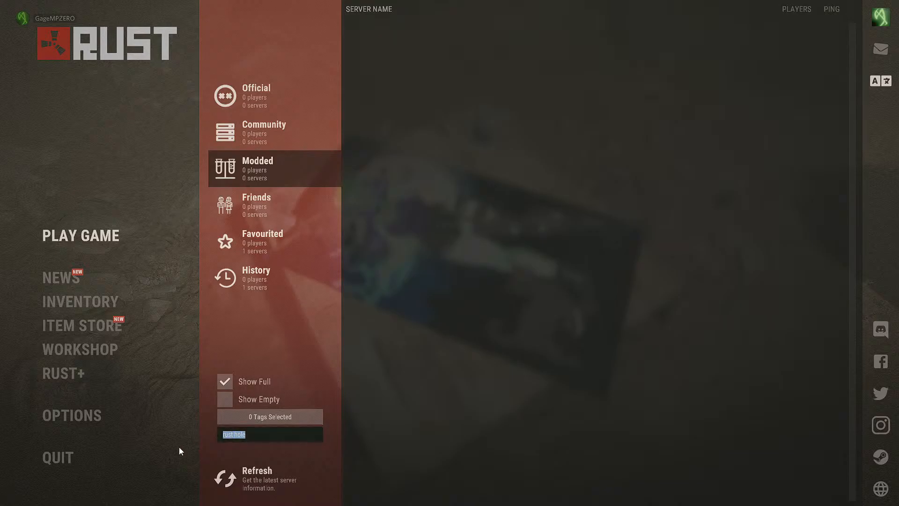
key("BackSpace")
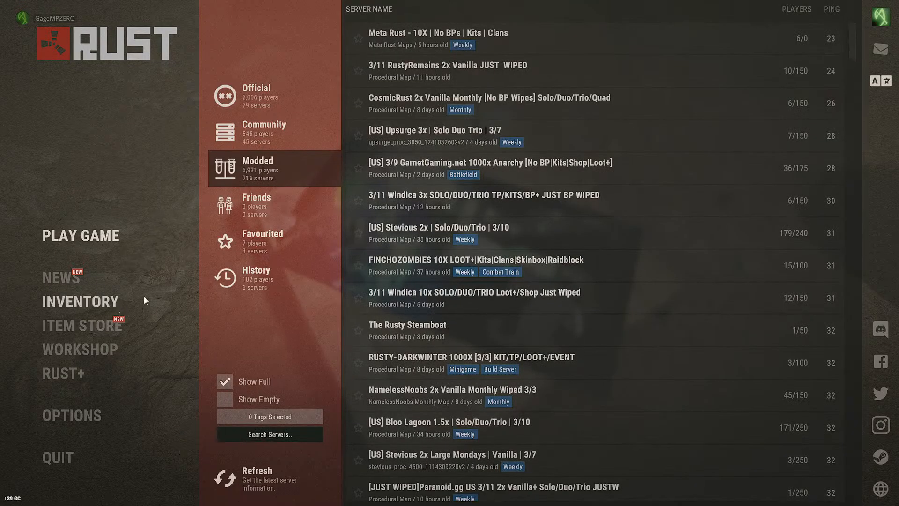
left_click(254, 251)
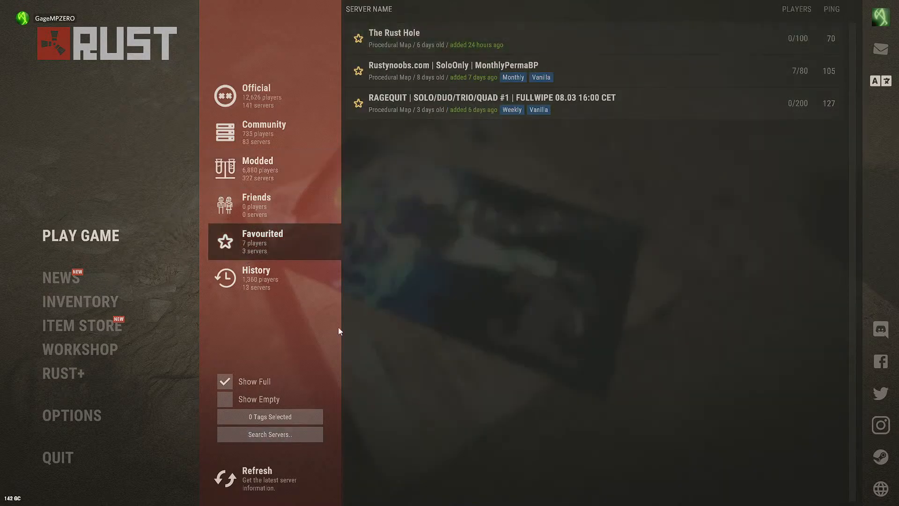
Search the community servers for "The Rust Hole".
left_click(260, 434)
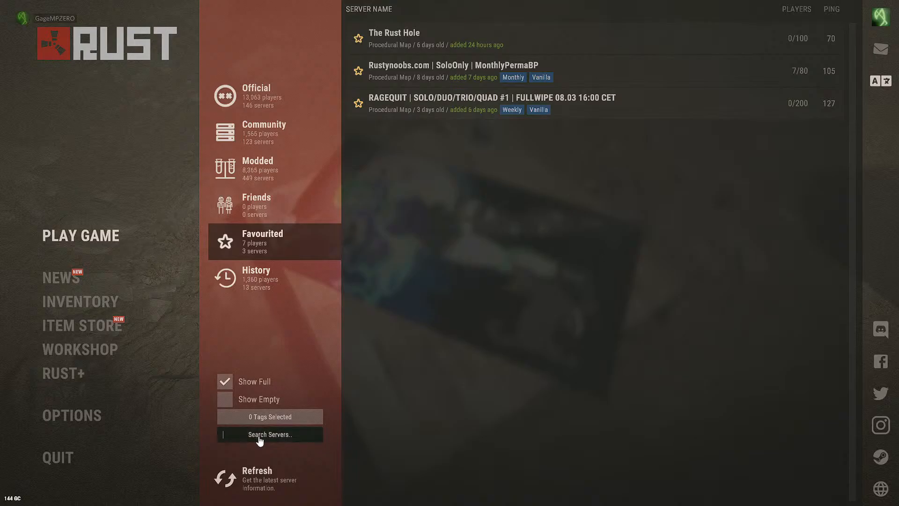
type("The")
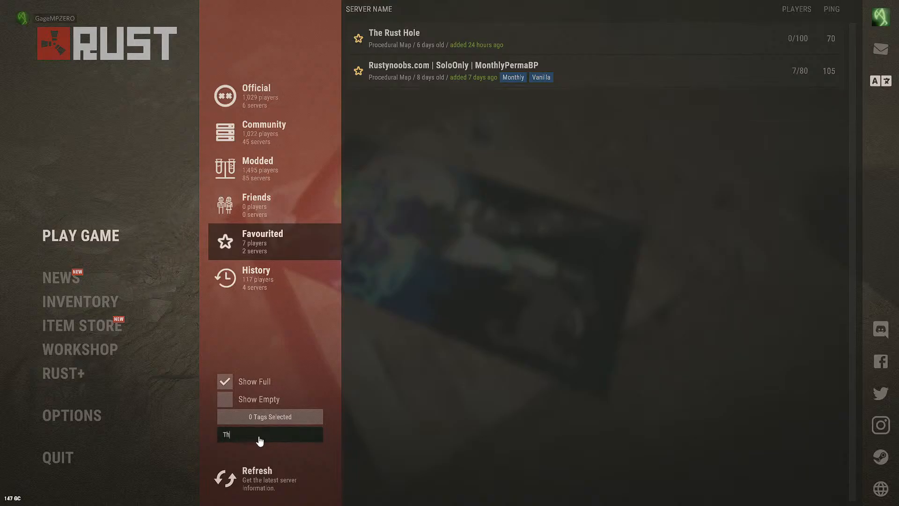
left_click(261, 136)
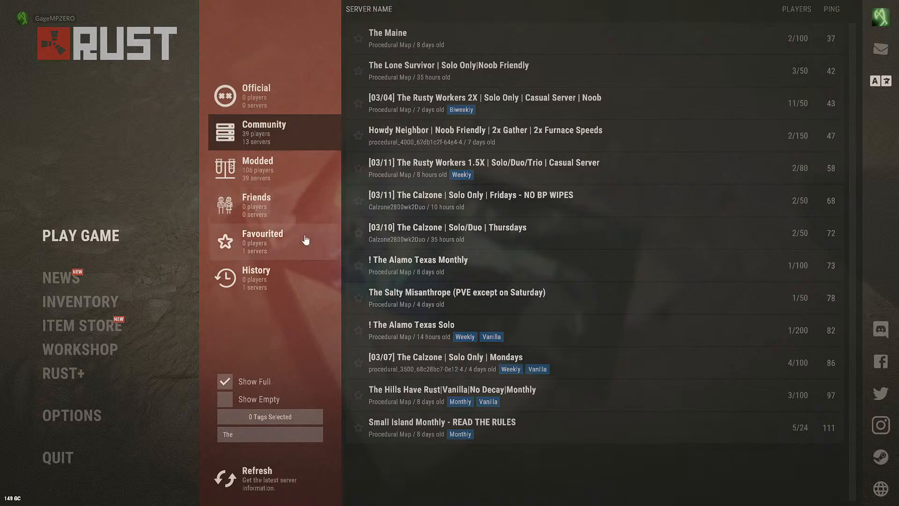
left_click(263, 435)
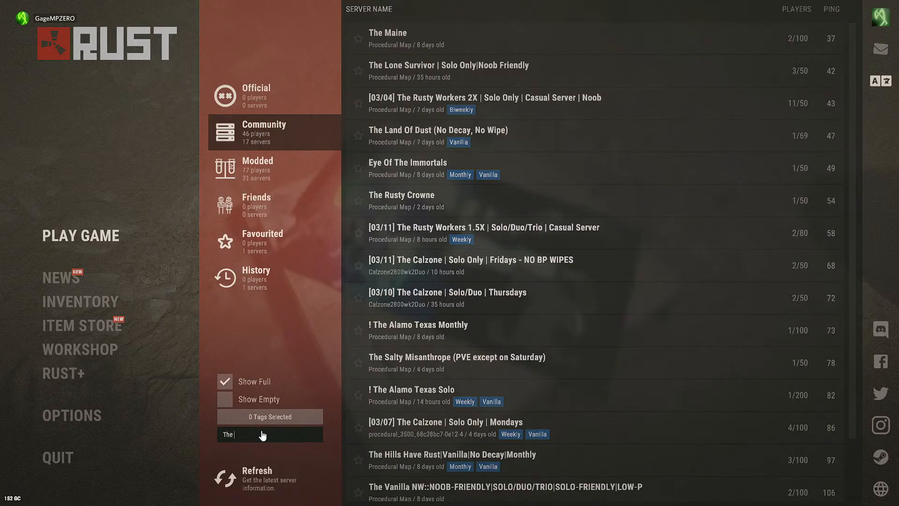
type("Rust")
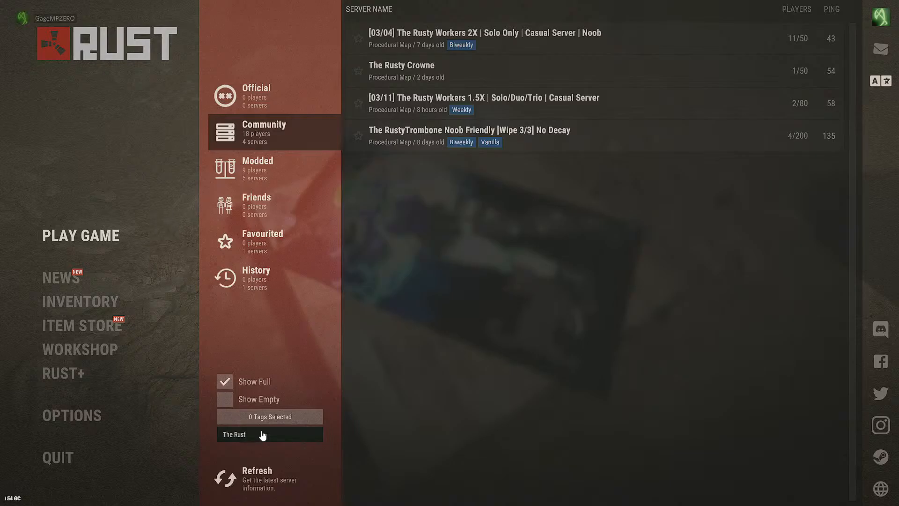
type(" Hole")
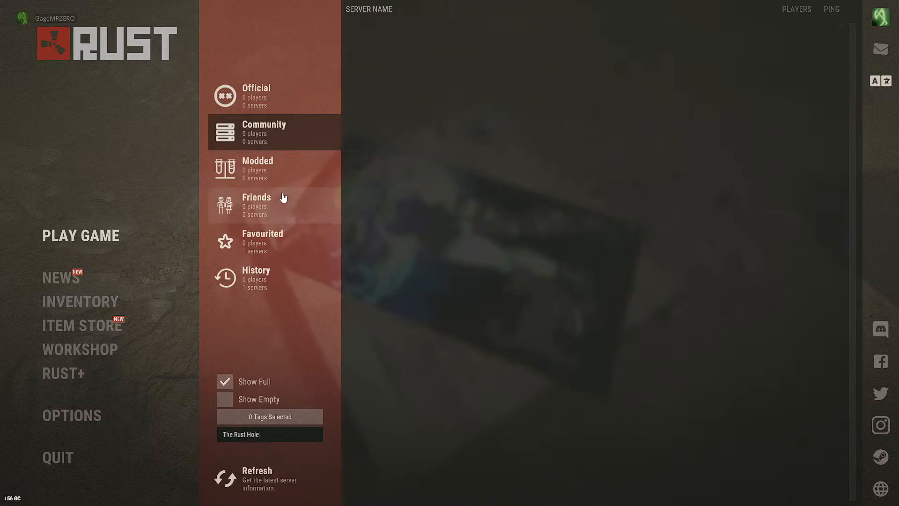
Refresh the modded server list and check the friends and favourited categories for The Rust Hole.
left_click(240, 161)
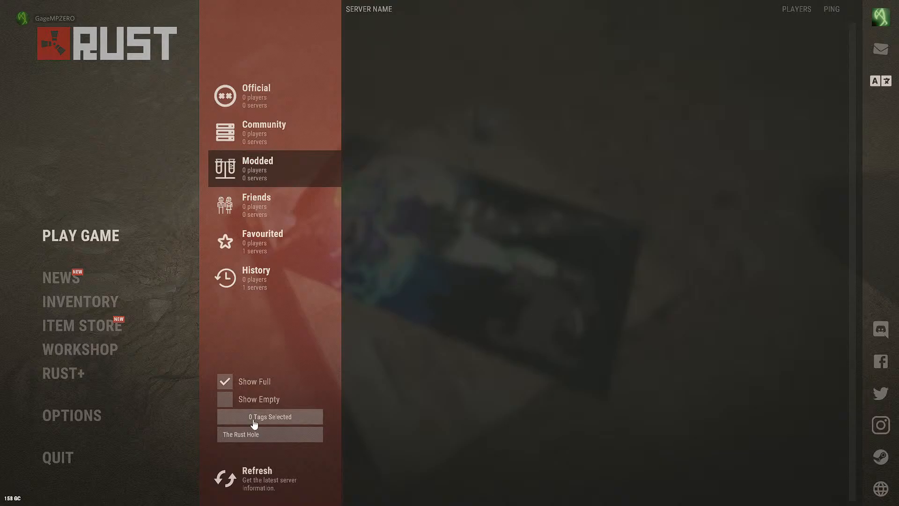
left_click(220, 480)
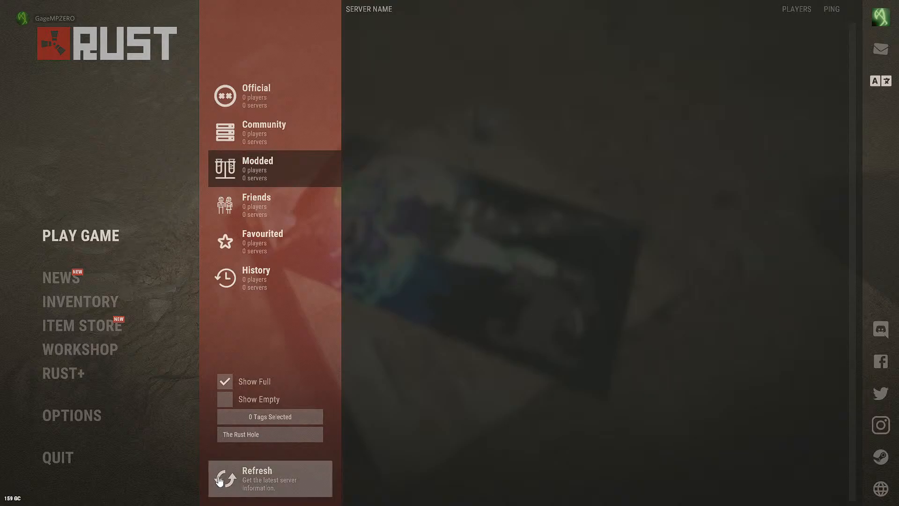
left_click(255, 236)
left_click(255, 204)
left_click(255, 239)
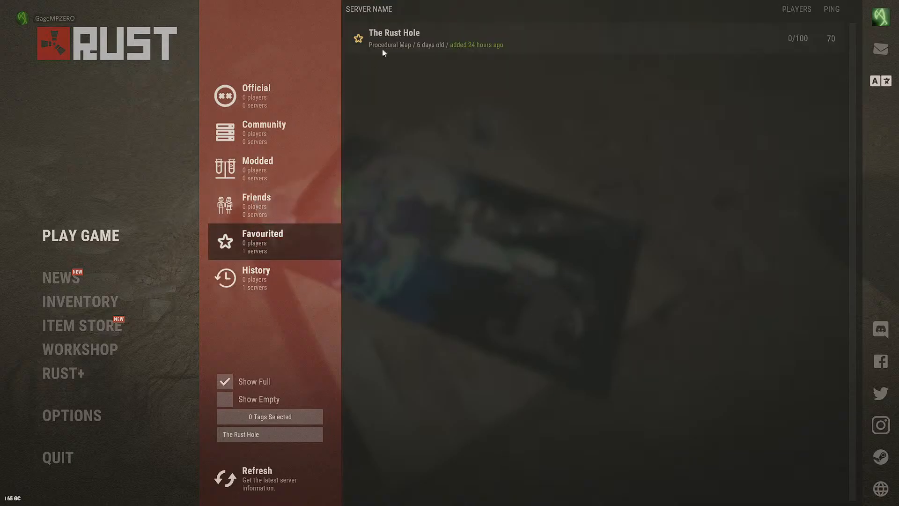
Go through all the server categories again looking for The Rust Hole, finishing on the favourited servers.
left_click(275, 161)
left_click(269, 146)
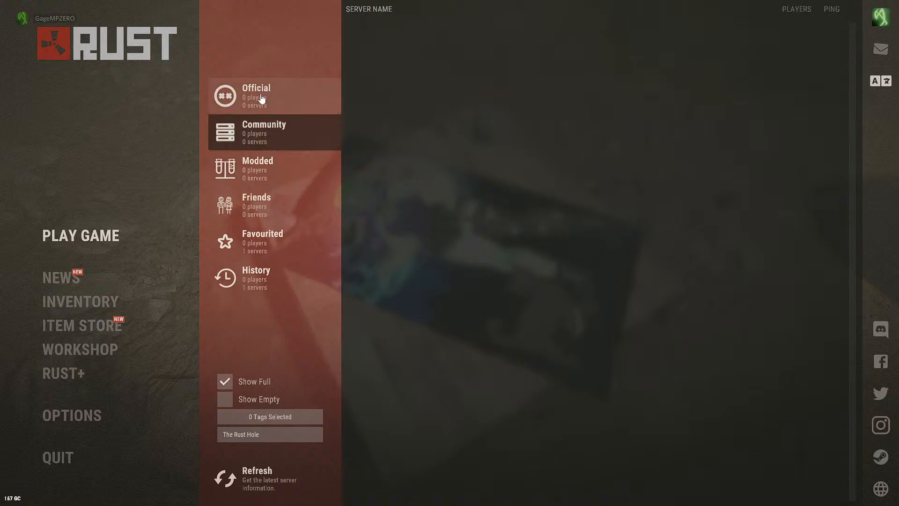
left_click(233, 94)
left_click(257, 180)
left_click(268, 252)
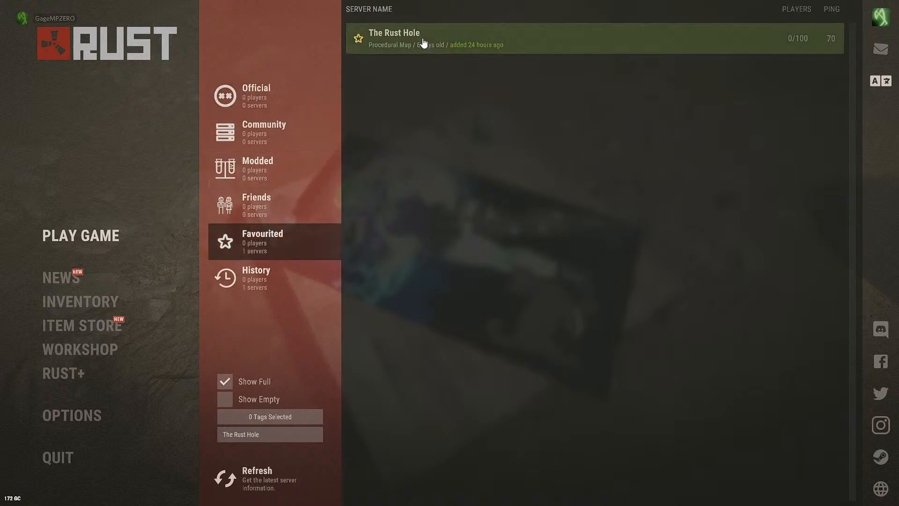
left_click(249, 287)
left_click(260, 243)
left_click(284, 158)
left_click(281, 111)
left_click(283, 130)
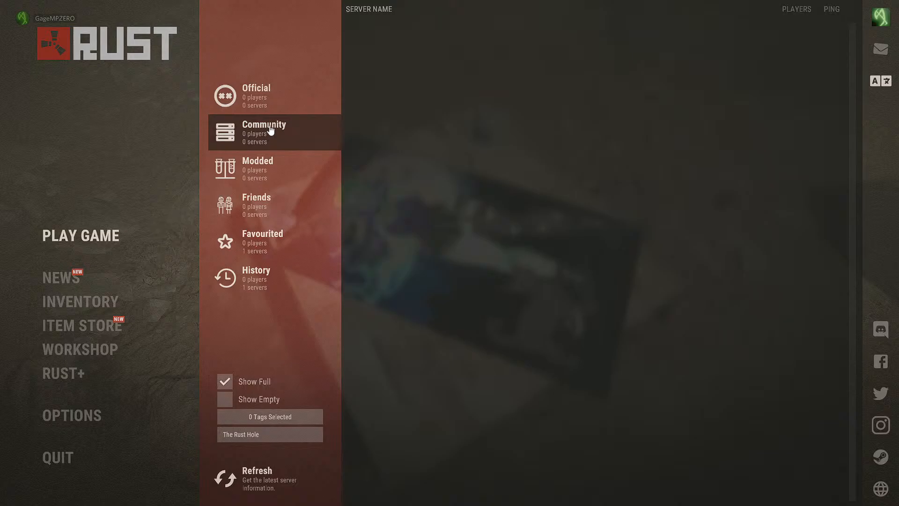
left_click(267, 112)
left_click(265, 133)
left_click(259, 175)
left_click(259, 214)
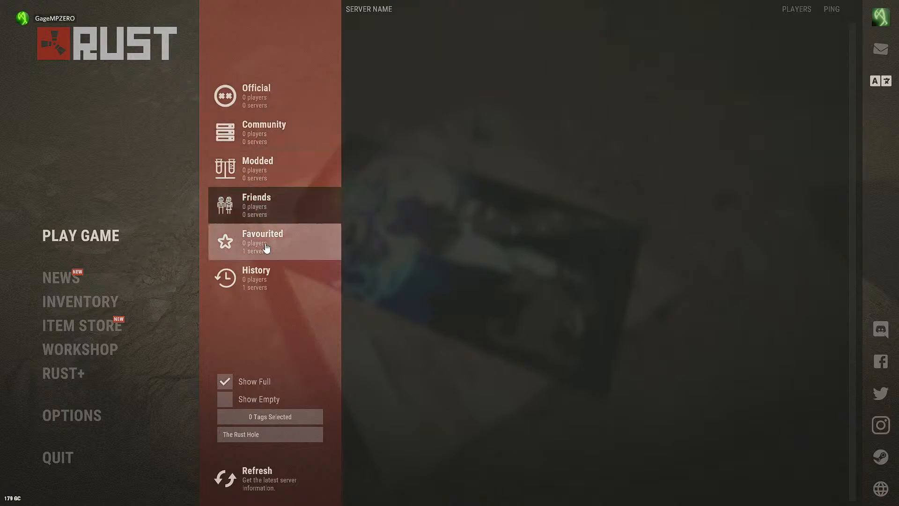
left_click(286, 250)
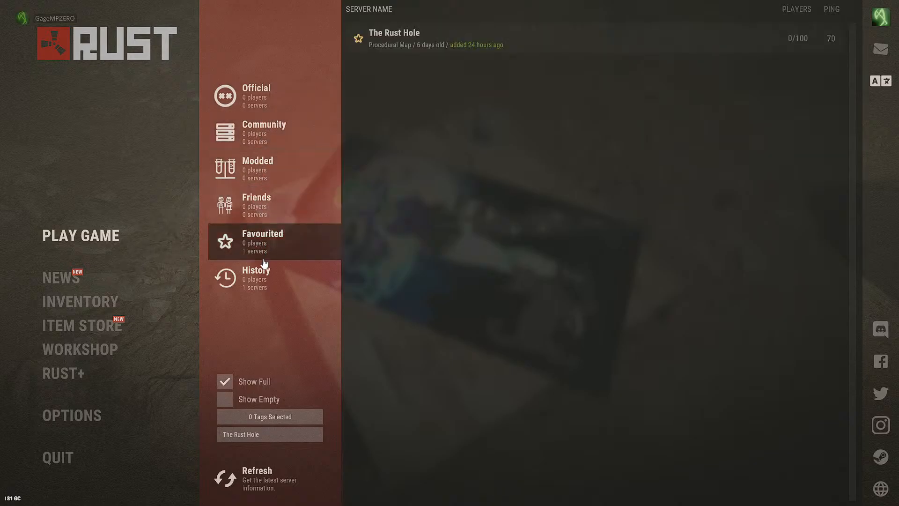
Refresh the favourited servers and clear the server search.
left_click(230, 475)
left_click(267, 434)
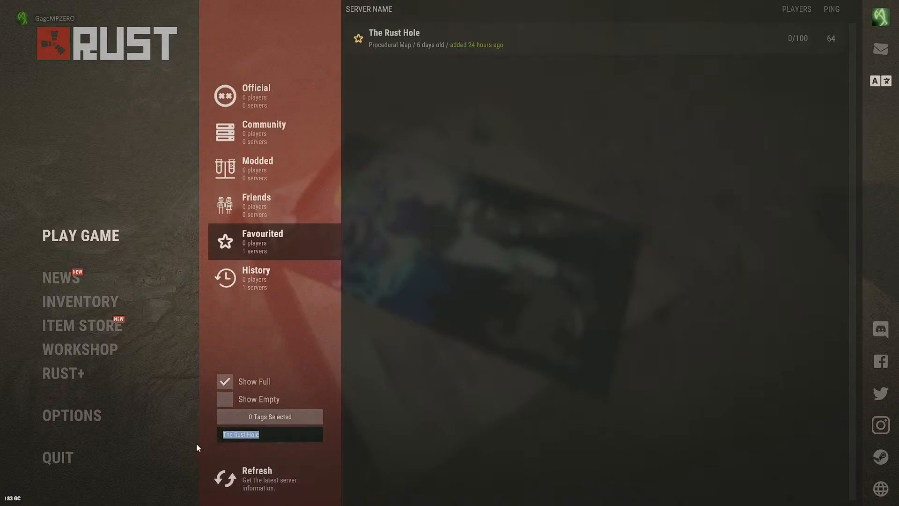
key("BackSpace")
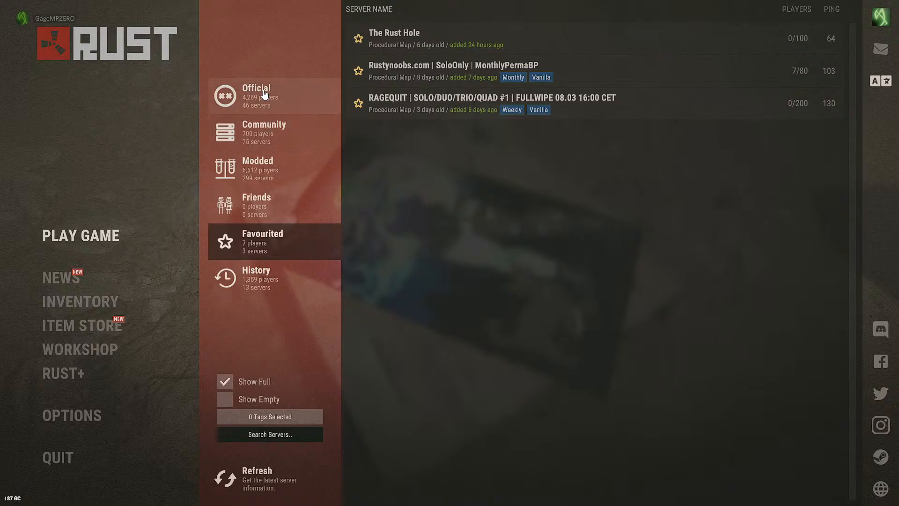
Search the official servers for "The Rust Hole" and check the modded category for it as well.
left_click(257, 93)
left_click(259, 435)
type("The ")
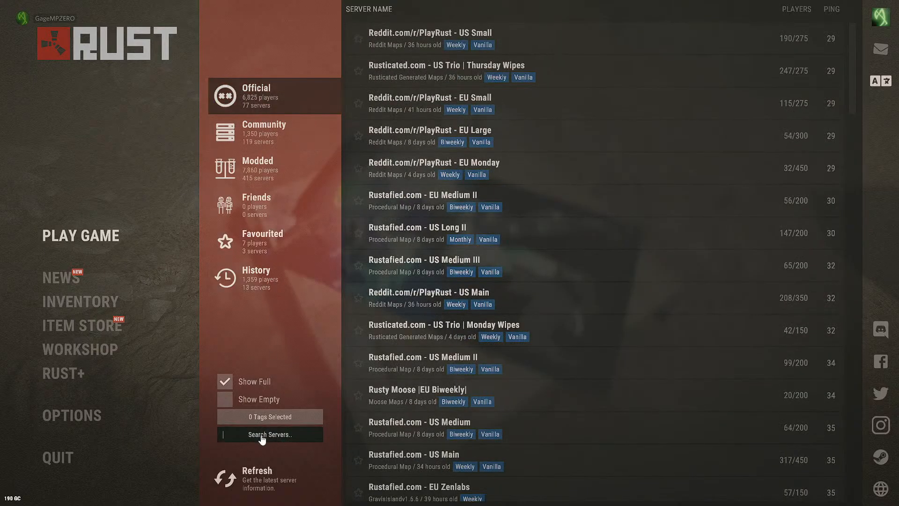
type("Rust Hole")
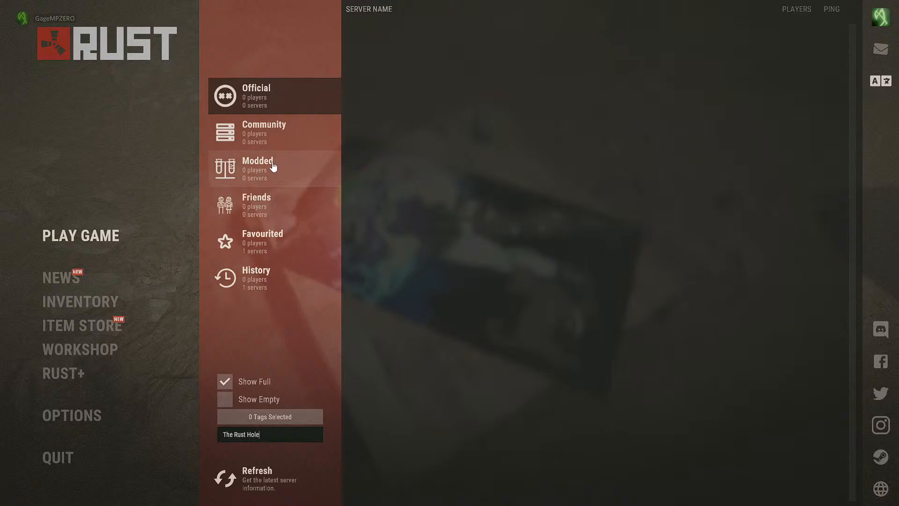
left_click(328, 166)
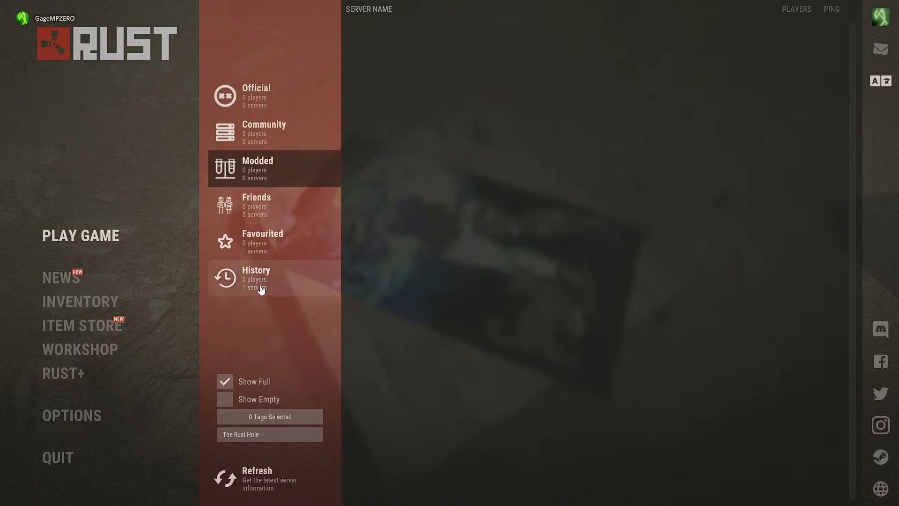
Open The Rust Hole from the favourited servers and join it.
left_click(270, 253)
left_click(468, 46)
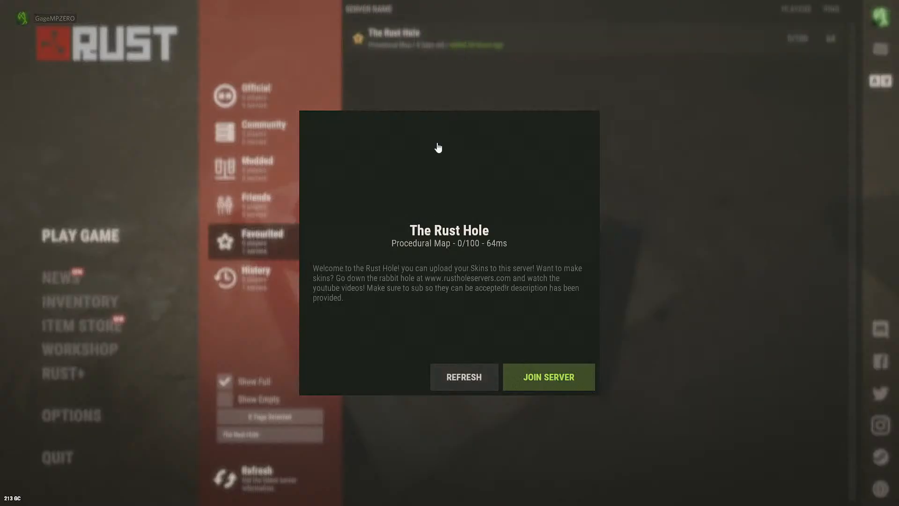
left_click(538, 377)
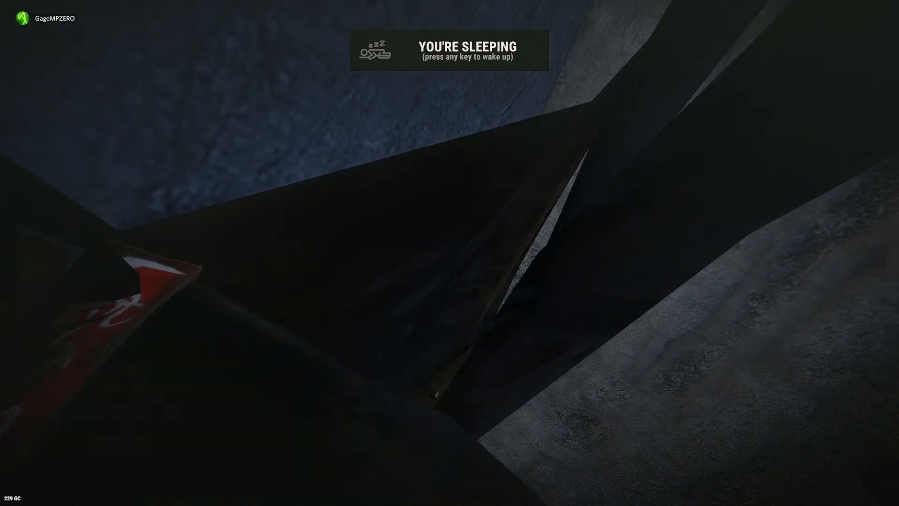
Wake the character and walk through the base to view the red dragon rug on the floor from several sides.
key("space")
key("w")
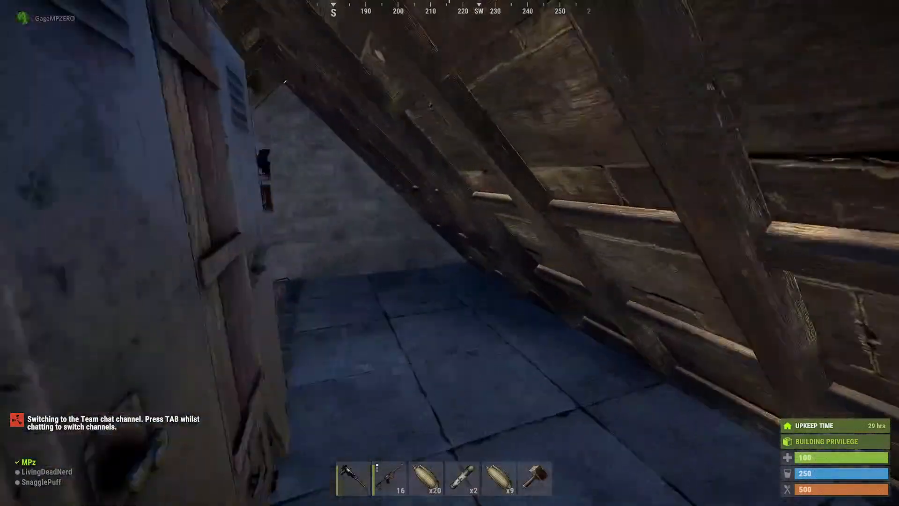
key("w")
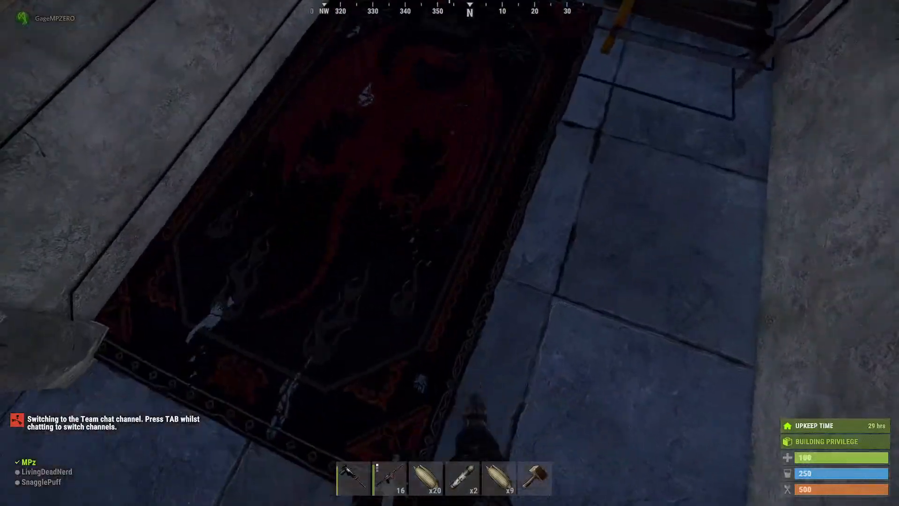
key("s")
key("w")
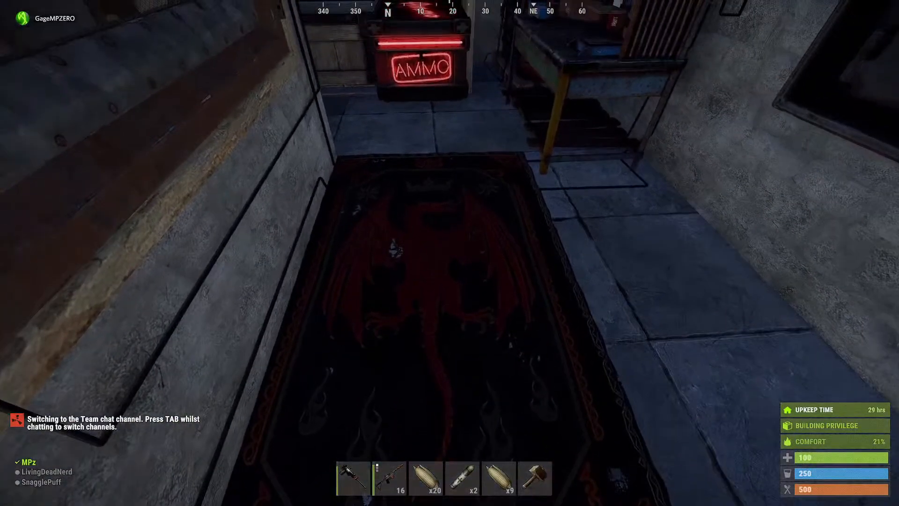
key("s")
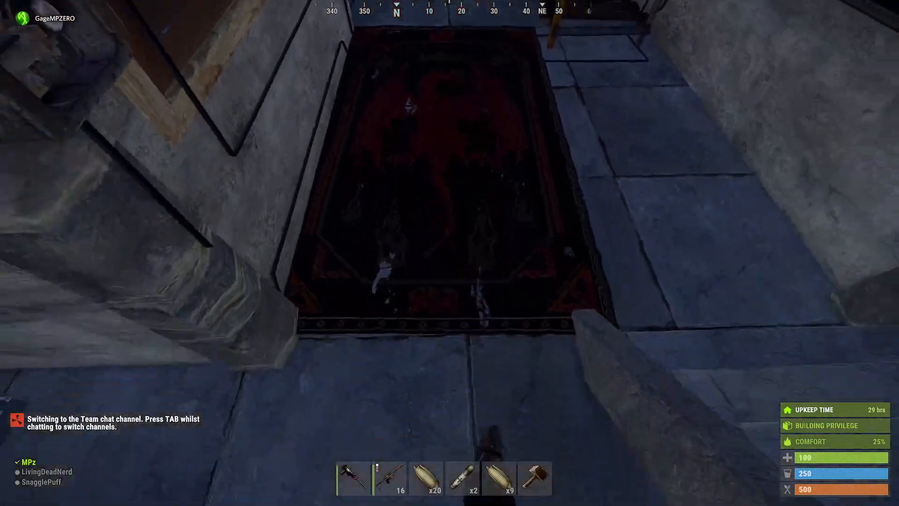
Look through the base's storage box and the tool cupboard, including the cupboard's tool storage.
key("w")
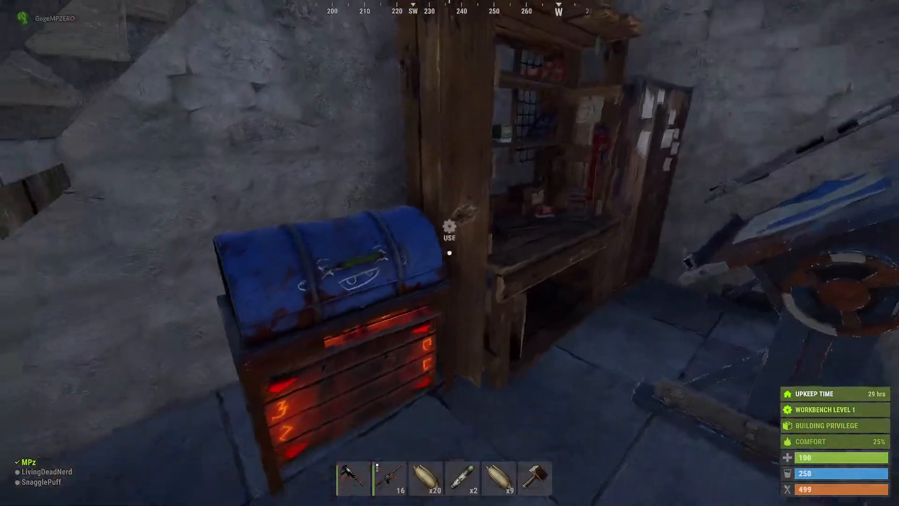
key("e")
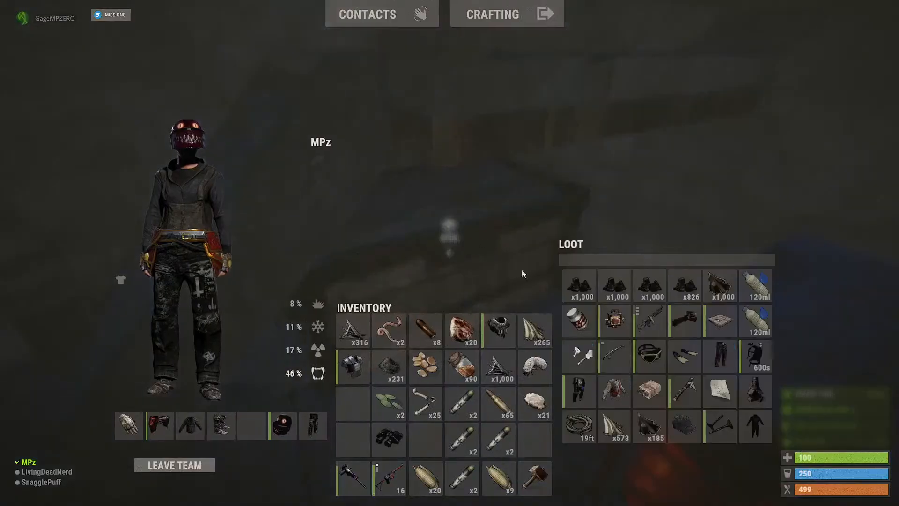
key("Tab")
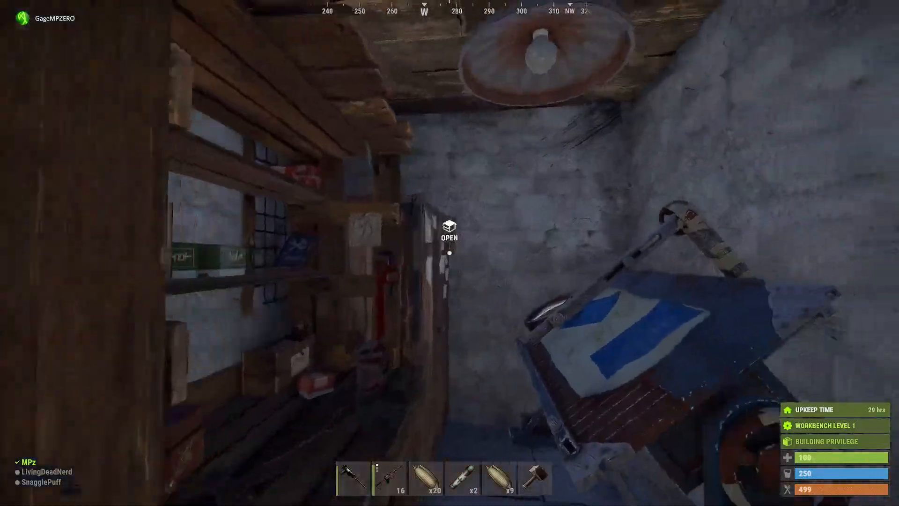
key("e")
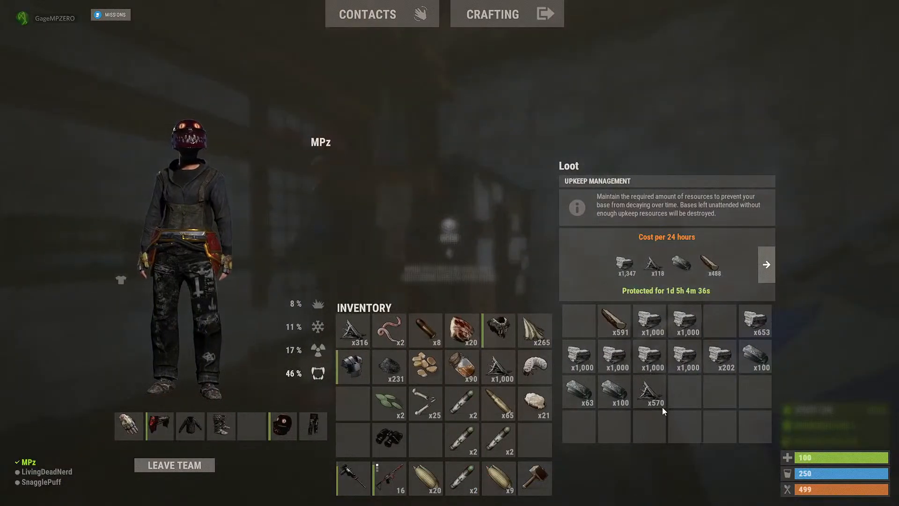
left_click(767, 267)
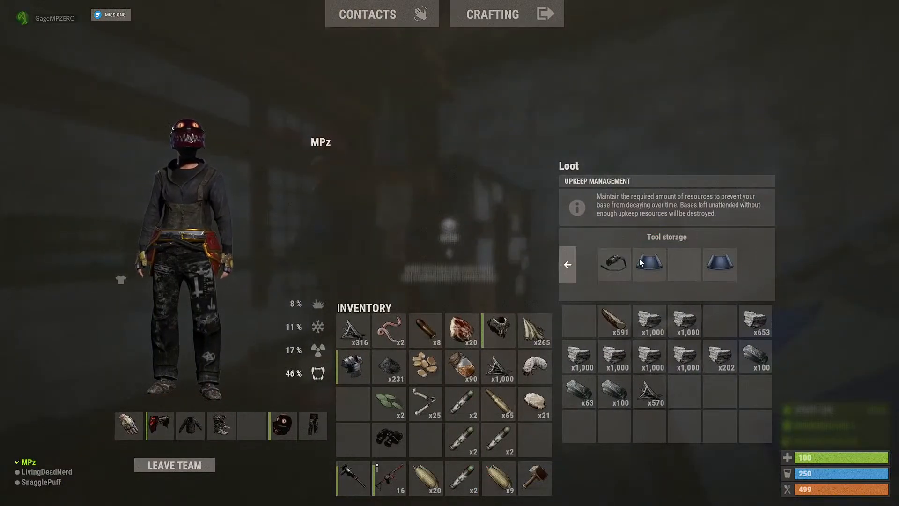
Close the tool cupboard storage and pick up the dragon rug from the corridor floor with the hammer.
key("Tab")
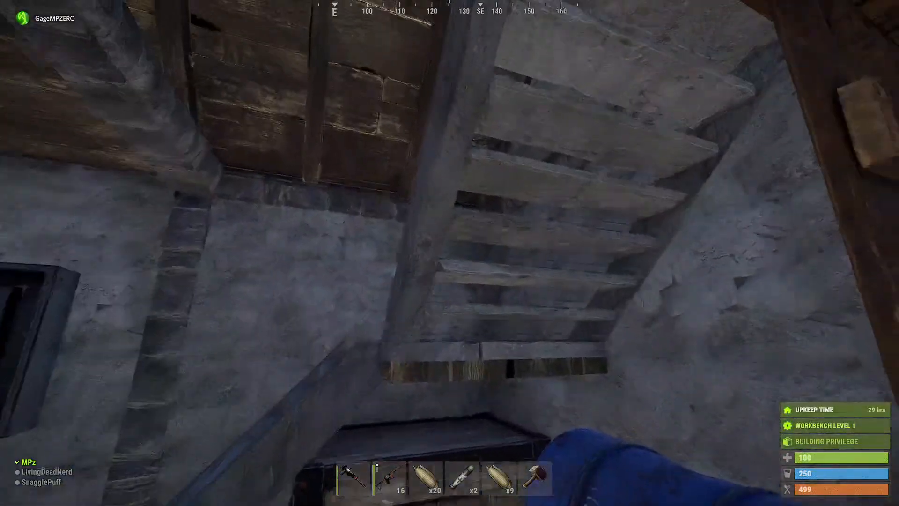
key("6")
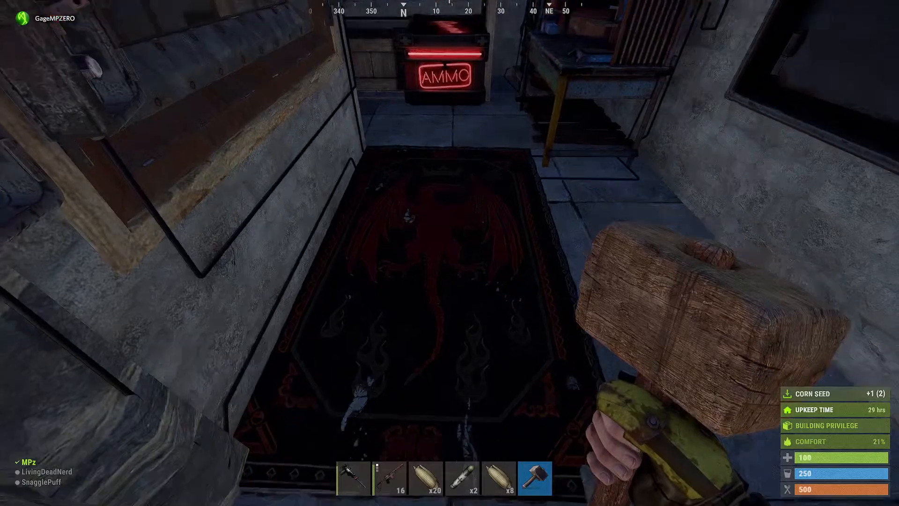
key("e")
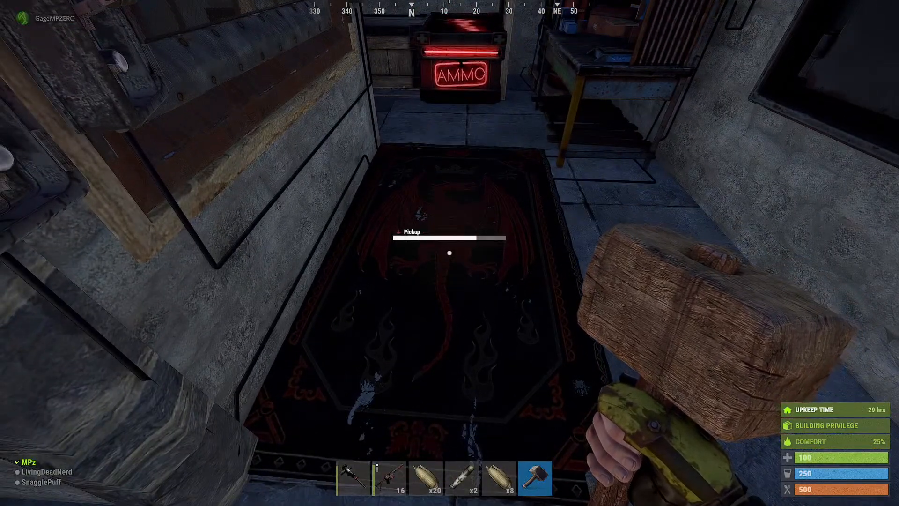
key("6")
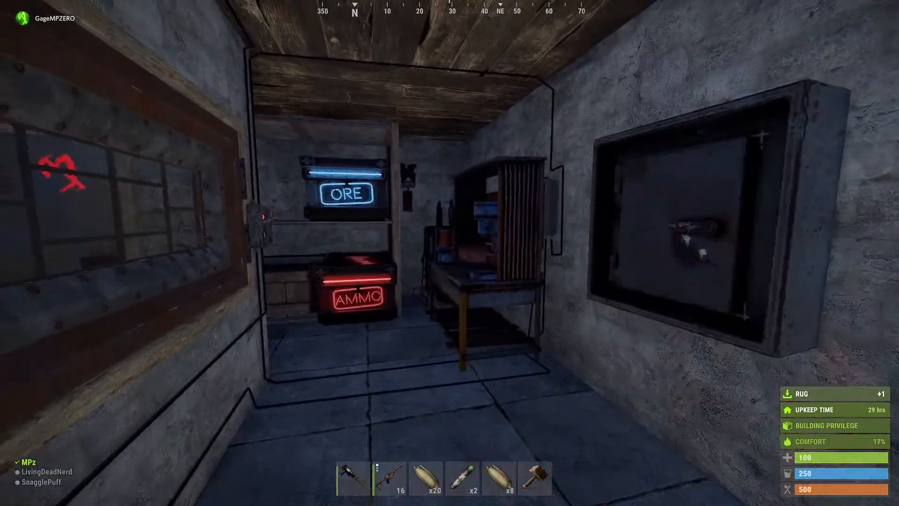
Switch the chat to the Global channel and run /sb to open the skin box.
key("Return")
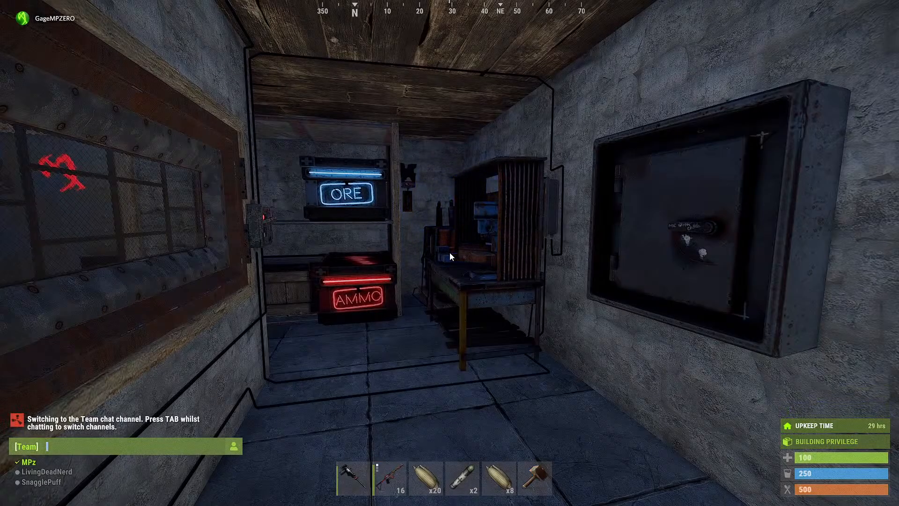
key("Tab")
key("Tab")
key("Tab")
type("/")
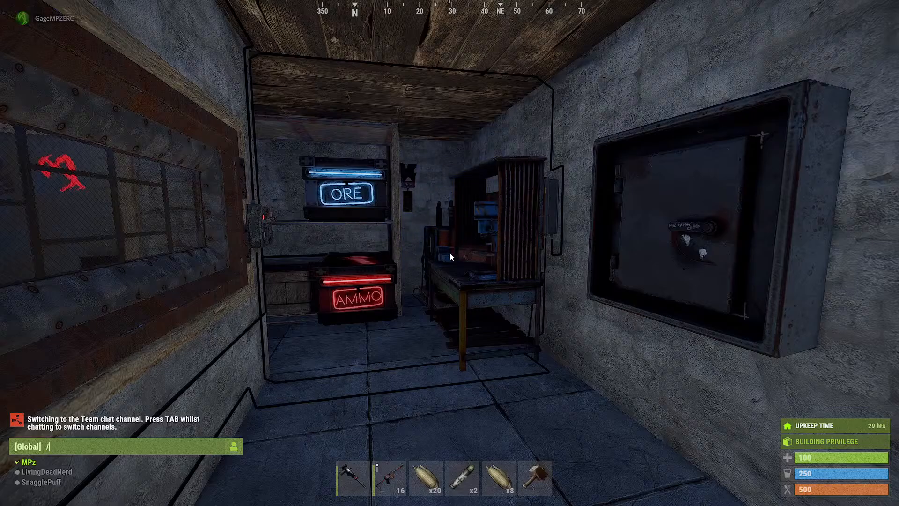
type("sb")
key("Return")
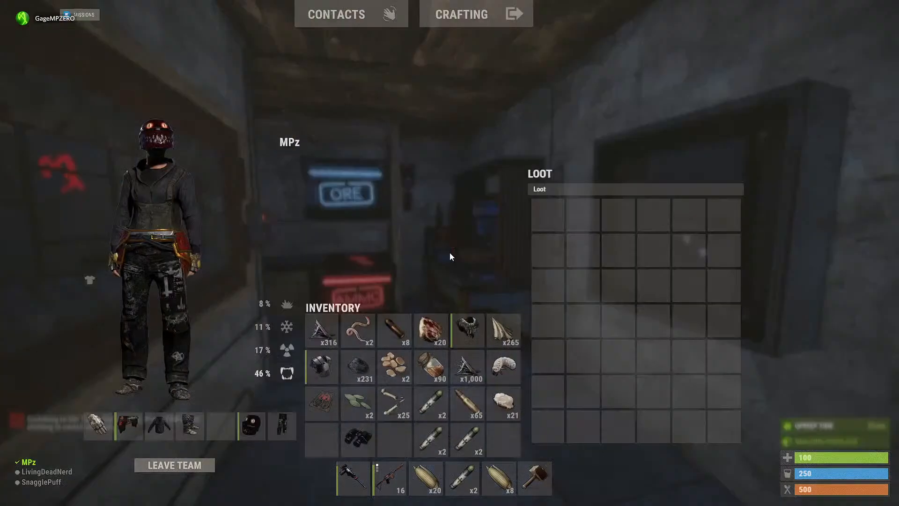
Reskin the rug as the Living Dead Nerd Fur Rug and put it in the first hotbar slot.
left_click(360, 402)
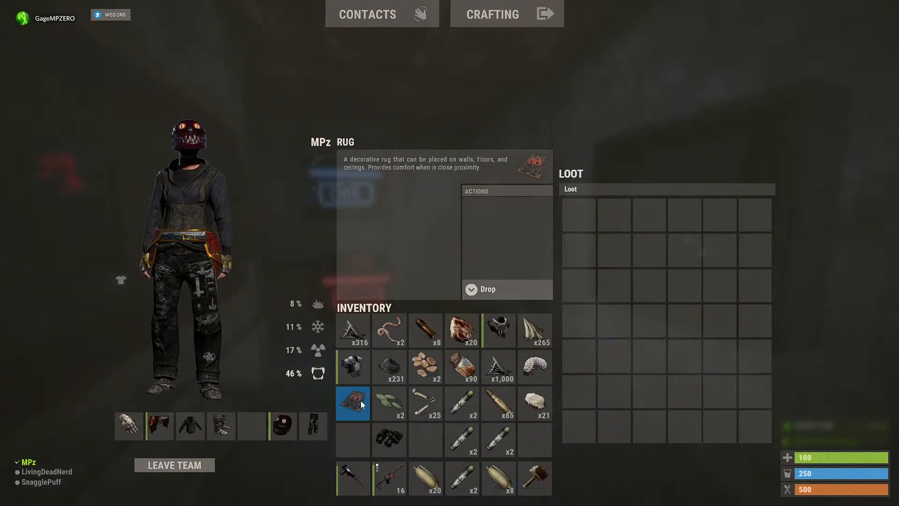
left_click_drag(361, 400, 616, 308)
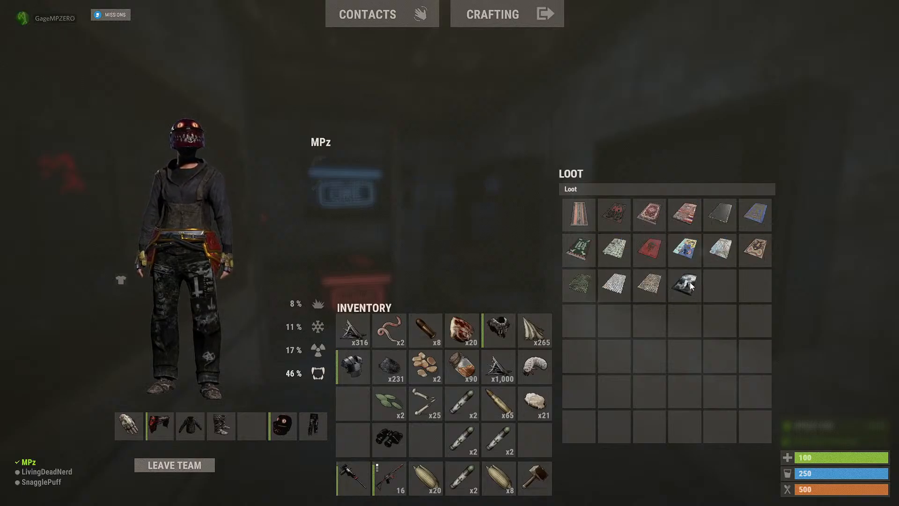
left_click(356, 441)
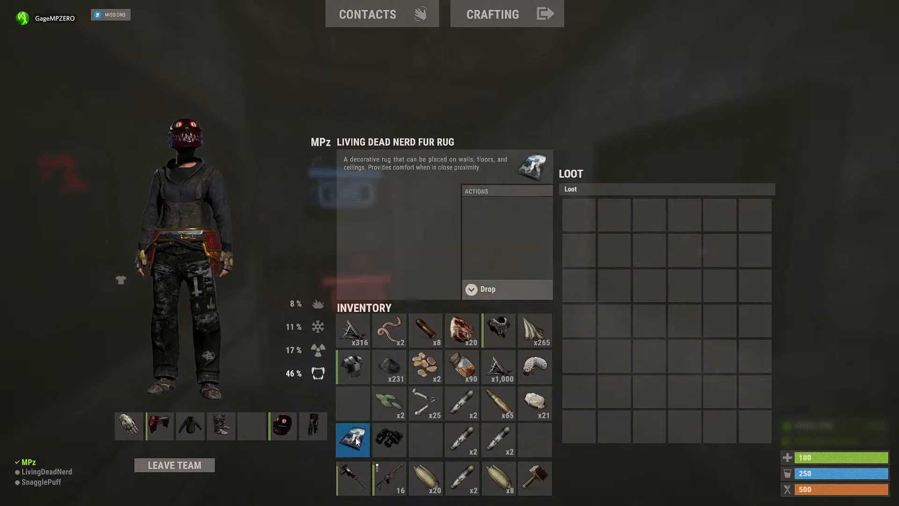
left_click_drag(356, 492, 363, 469)
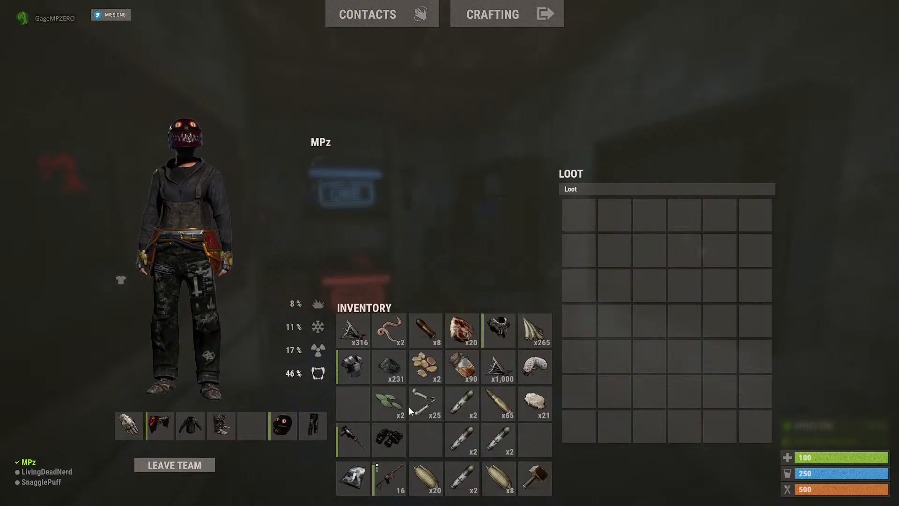
key("Tab")
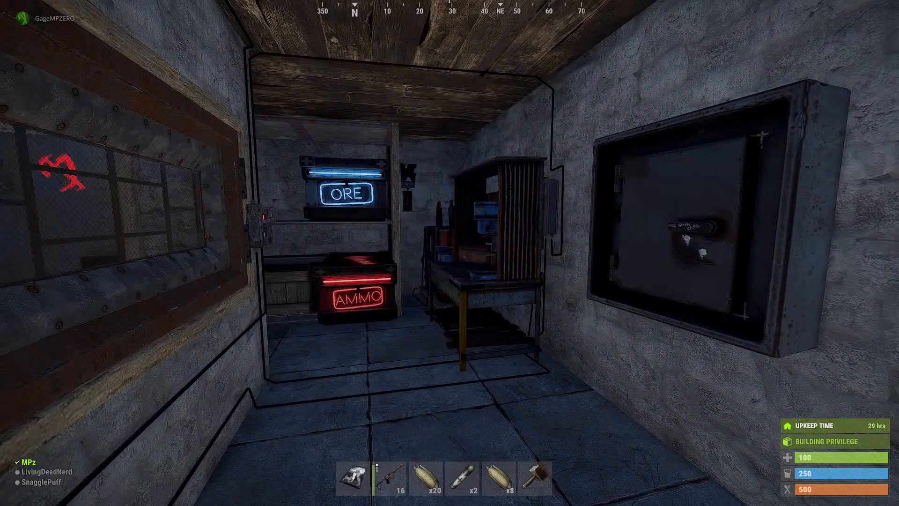
Carry the rug out of the base, trying its placement on the stone and wooden walls along the way.
key("1")
key("w")
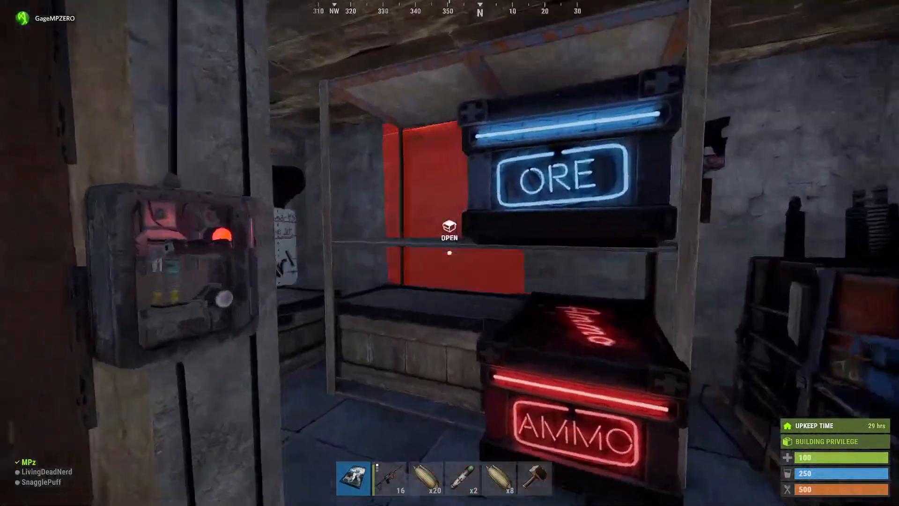
key("w")
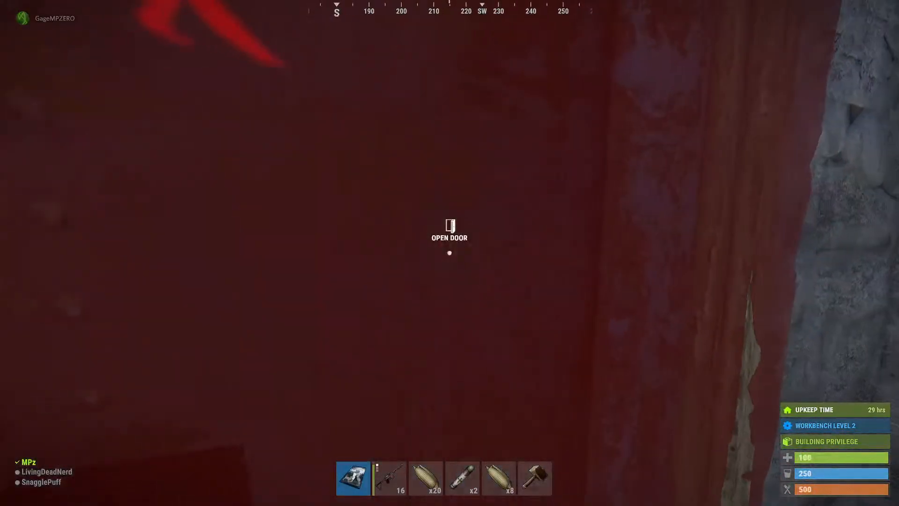
key("e")
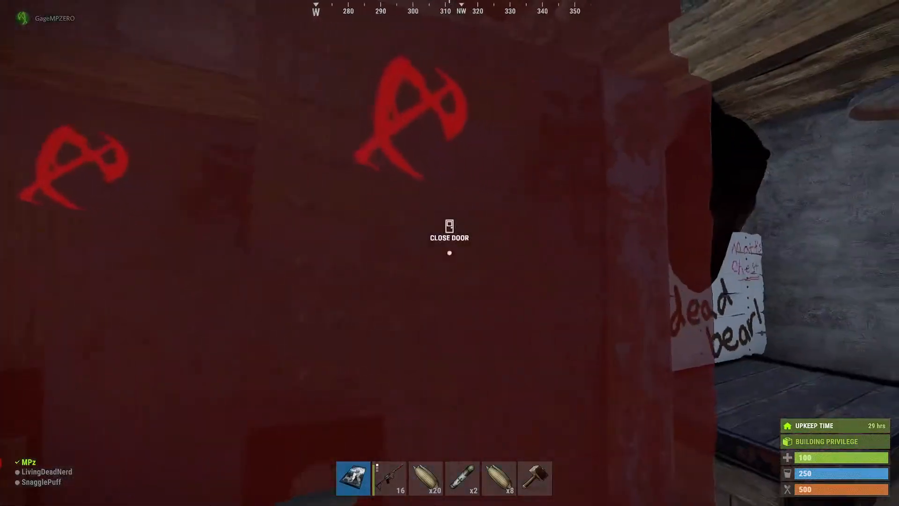
key("e")
key("w")
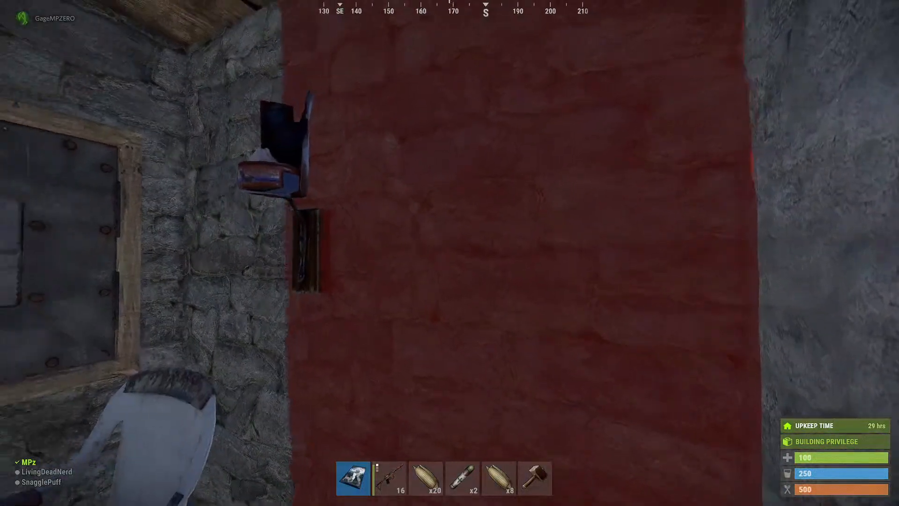
key("d")
key("s")
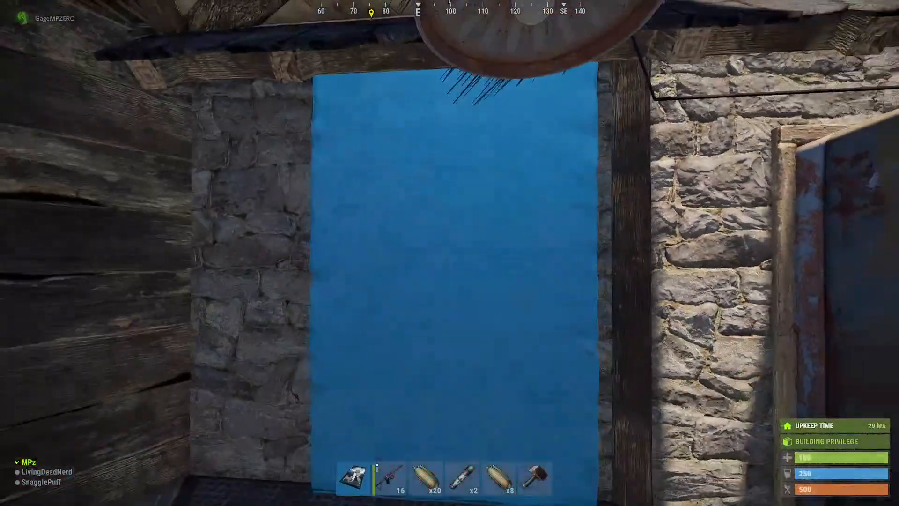
key("s")
key("d")
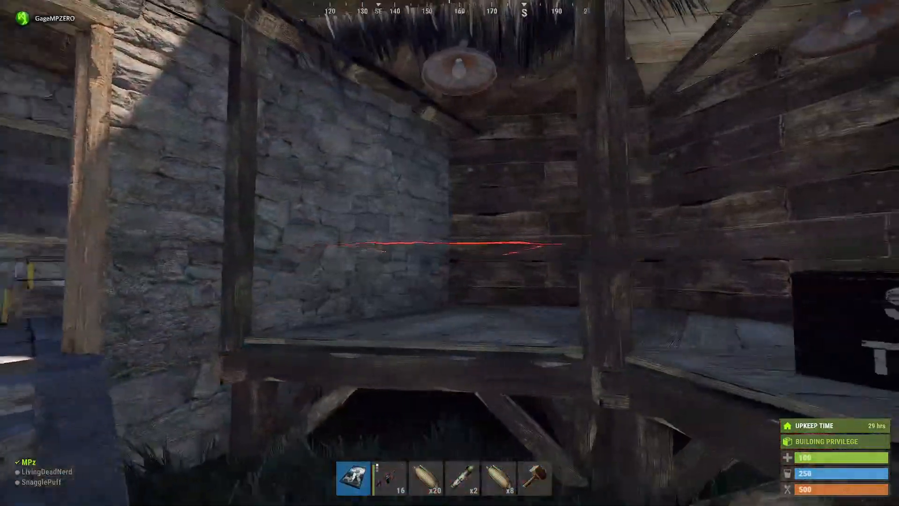
key("a")
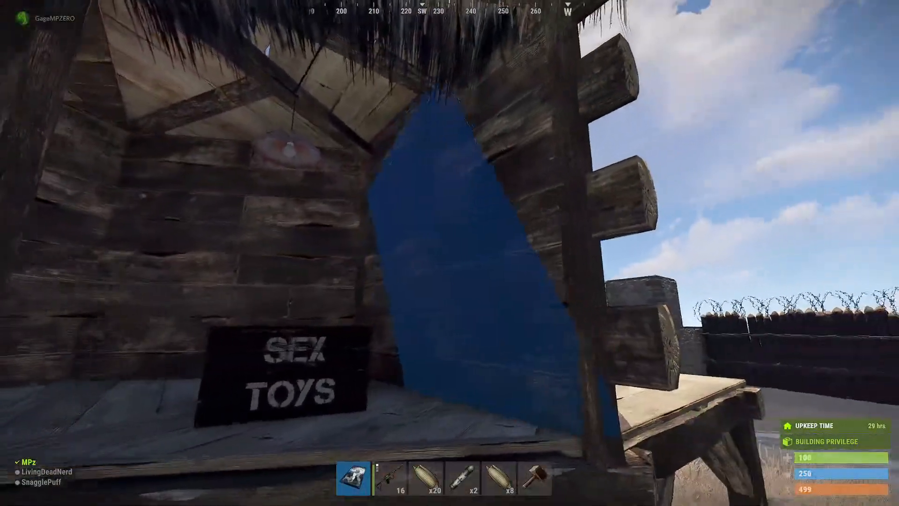
key("s")
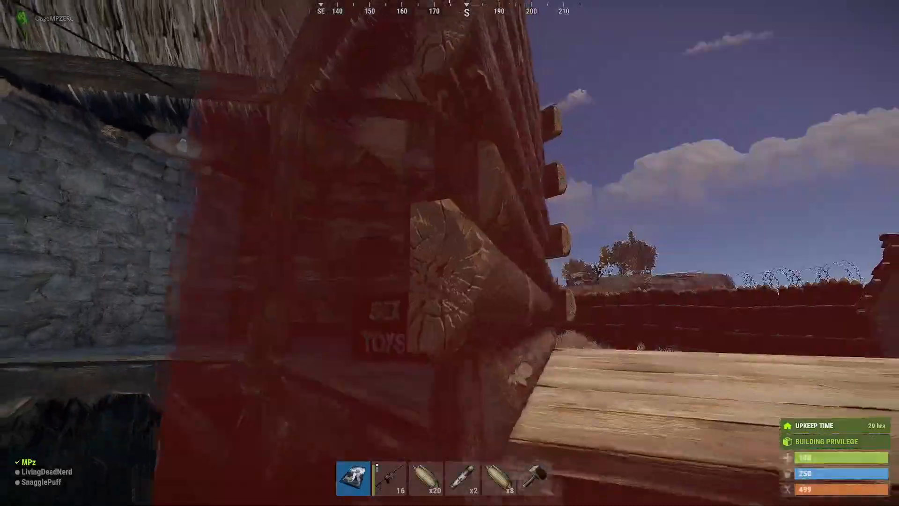
Hang the rug on the stone outbuilding's front wall, beside its metal door, and check it from farther back.
key("w")
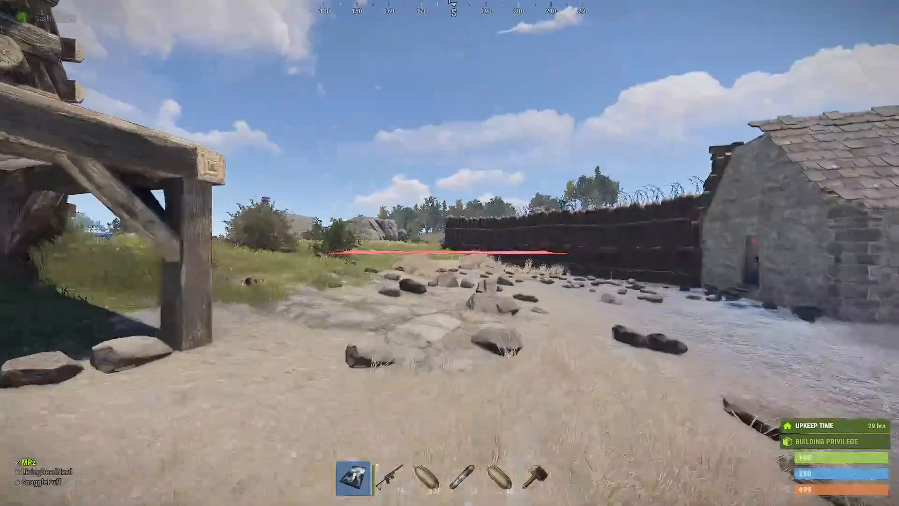
key("w")
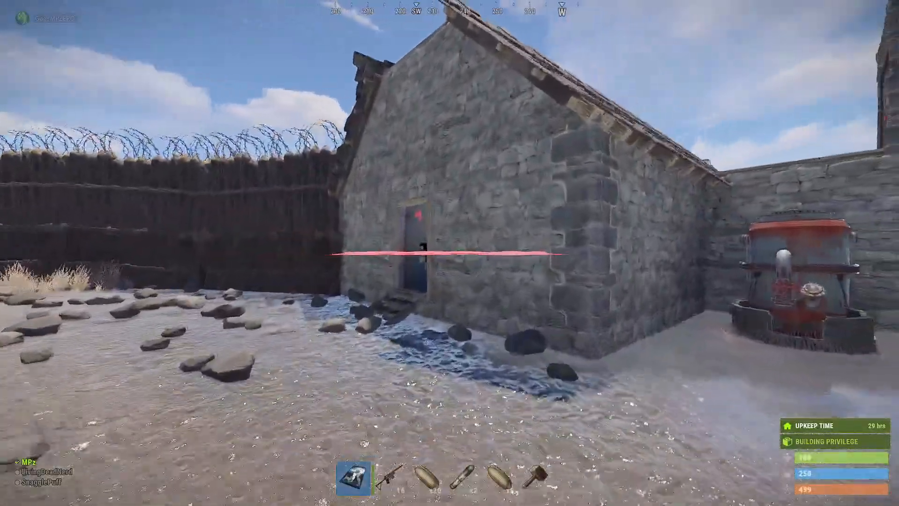
key("w")
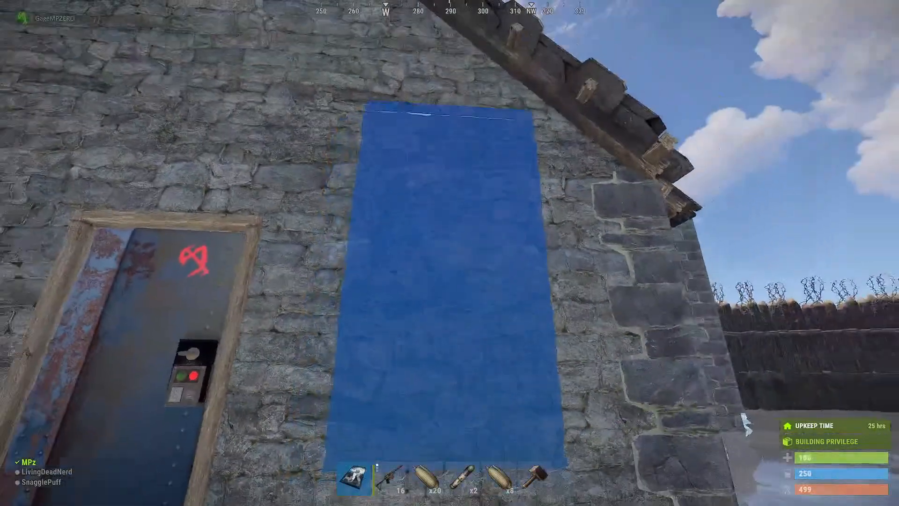
key("s")
key("w")
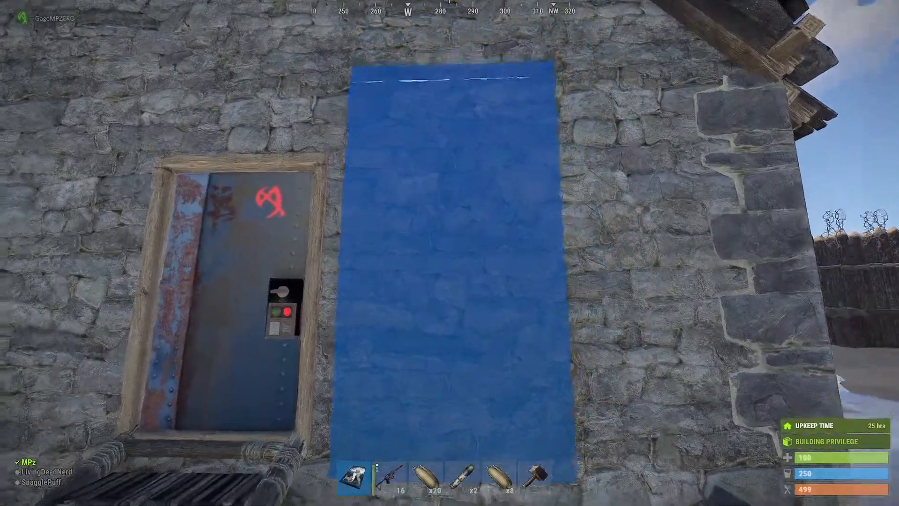
left_click(450, 253)
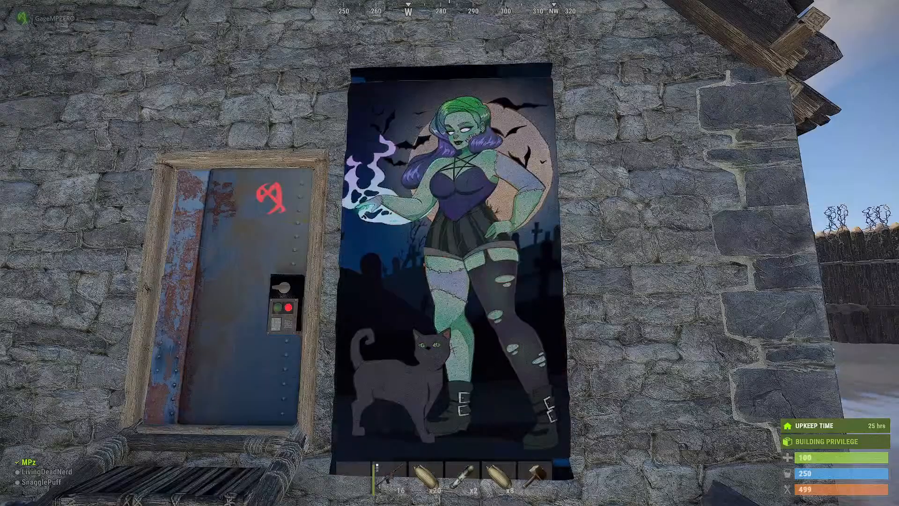
key("s")
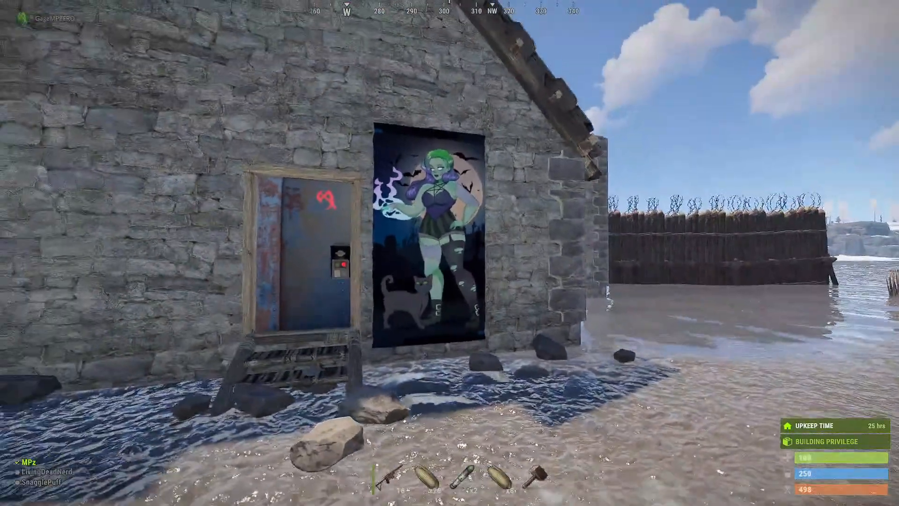
key("w")
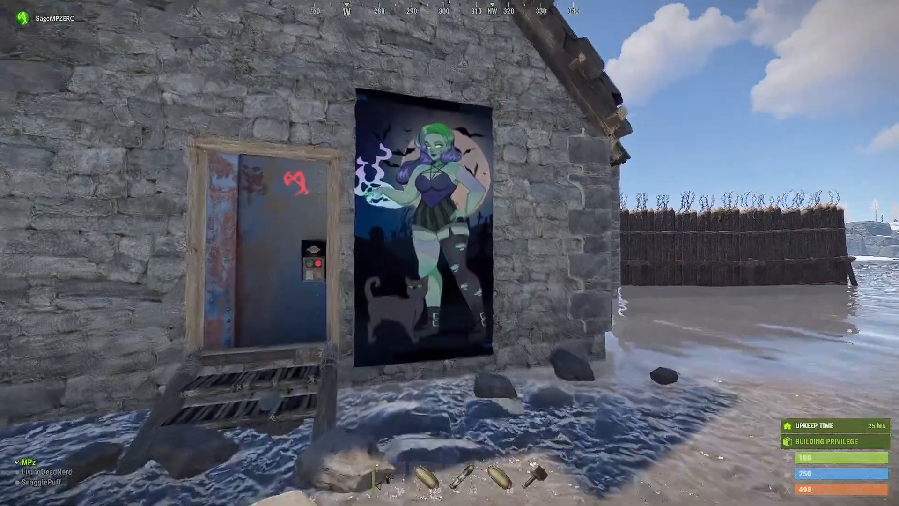
key("d")
key("d")
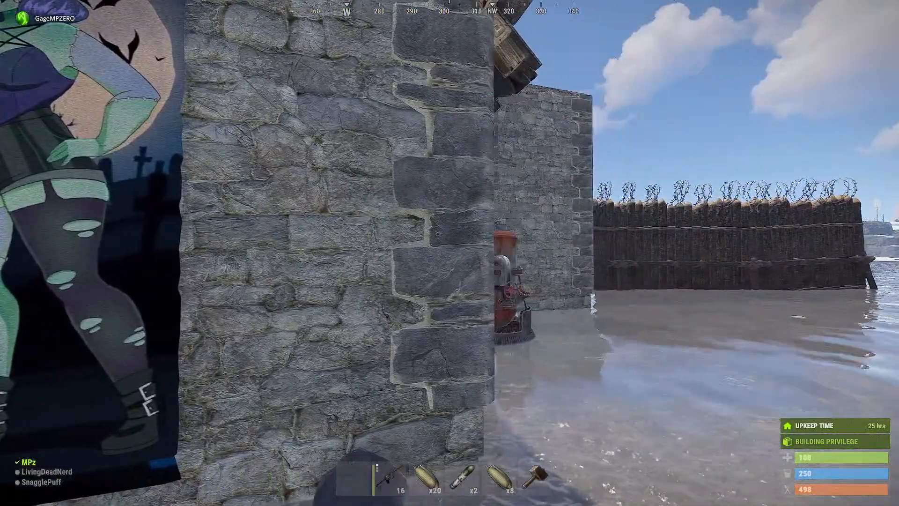
Reopen the skin box with the chat command.
key("Tab")
key("Tab")
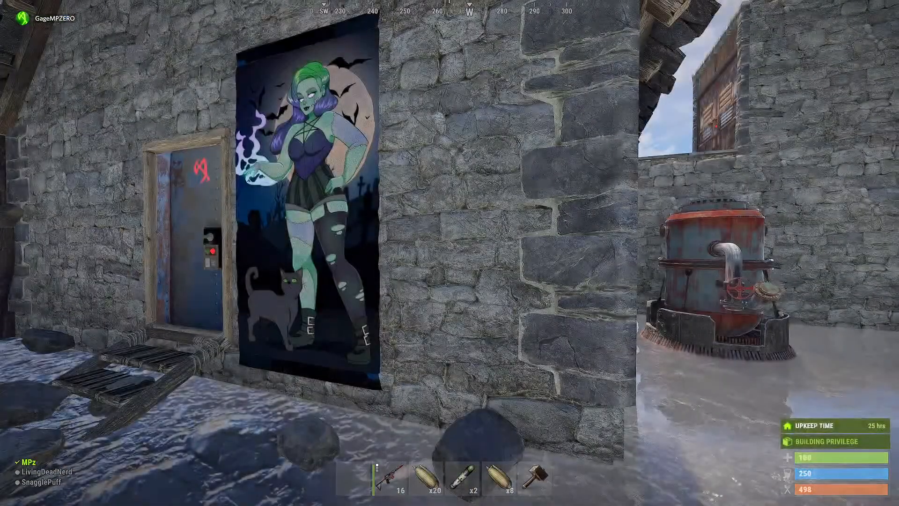
key("slash")
key("Return")
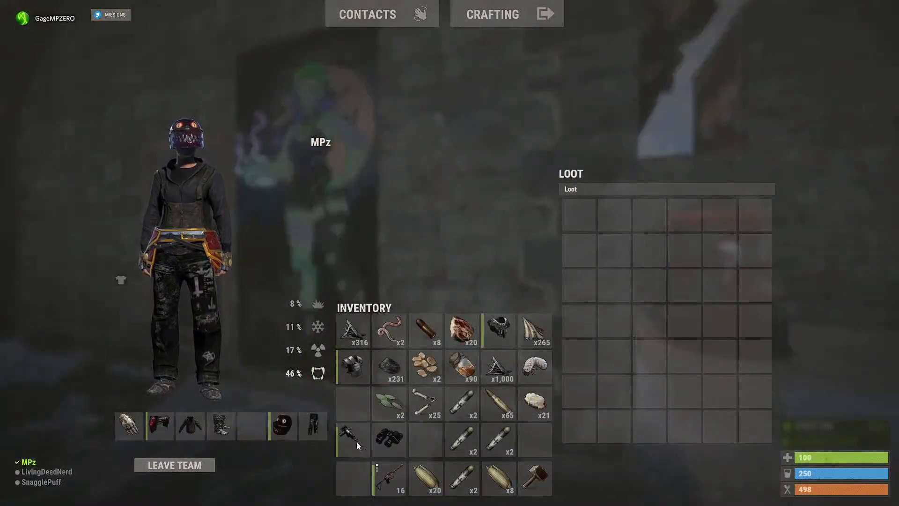
Apply the second available skin to the jackhammer and return it to the first hotbar slot.
left_click_drag(356, 442, 614, 254)
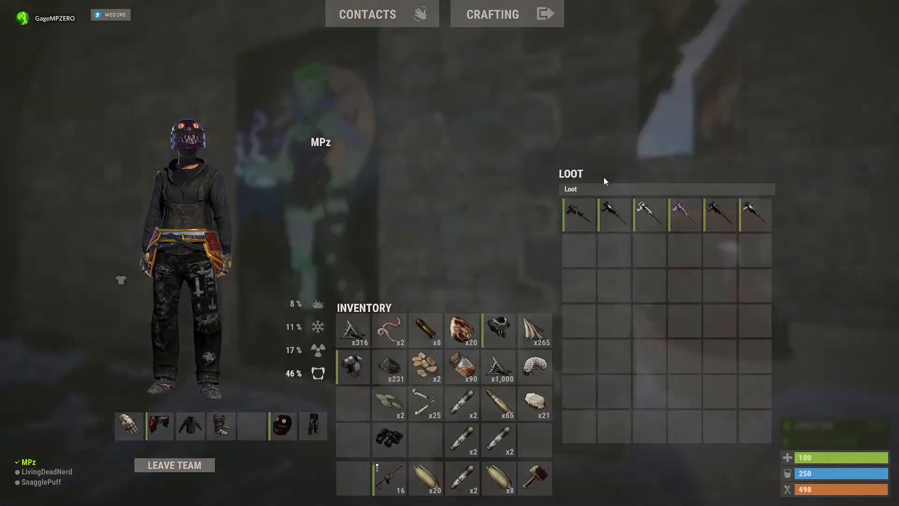
left_click(618, 209)
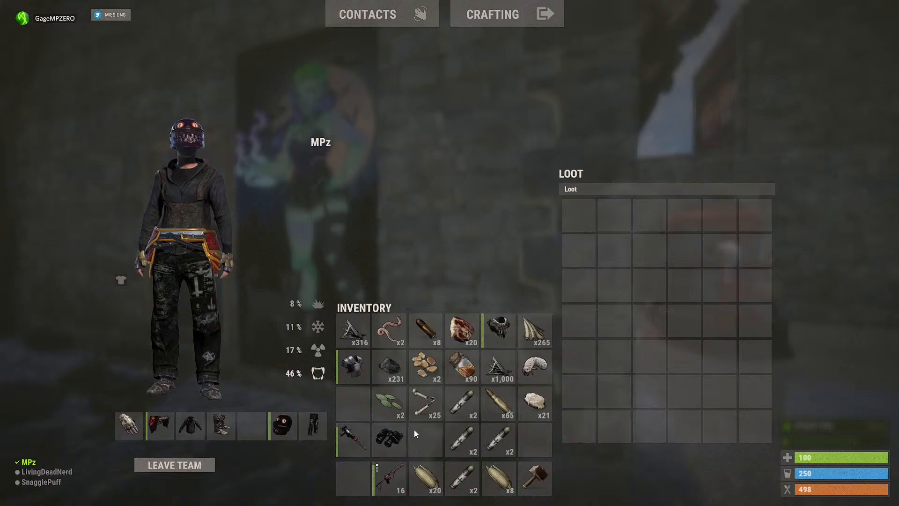
left_click_drag(344, 446, 351, 471)
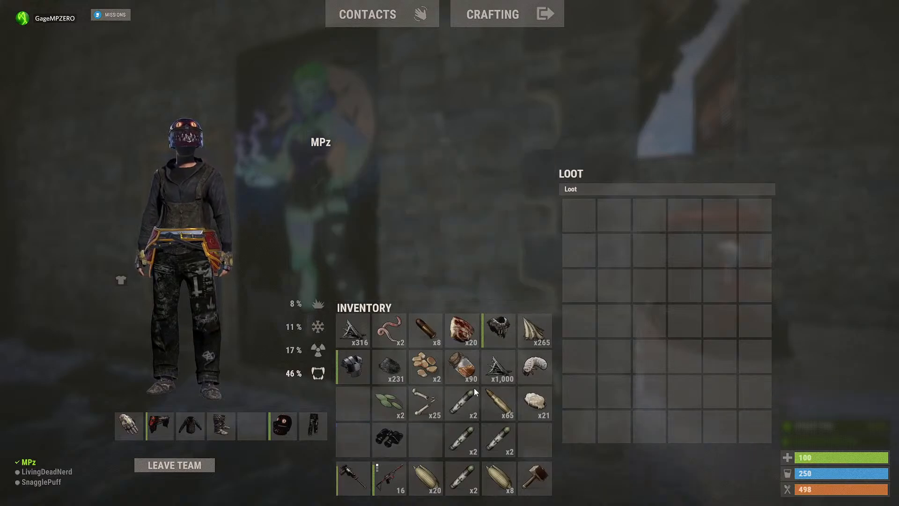
key("Tab")
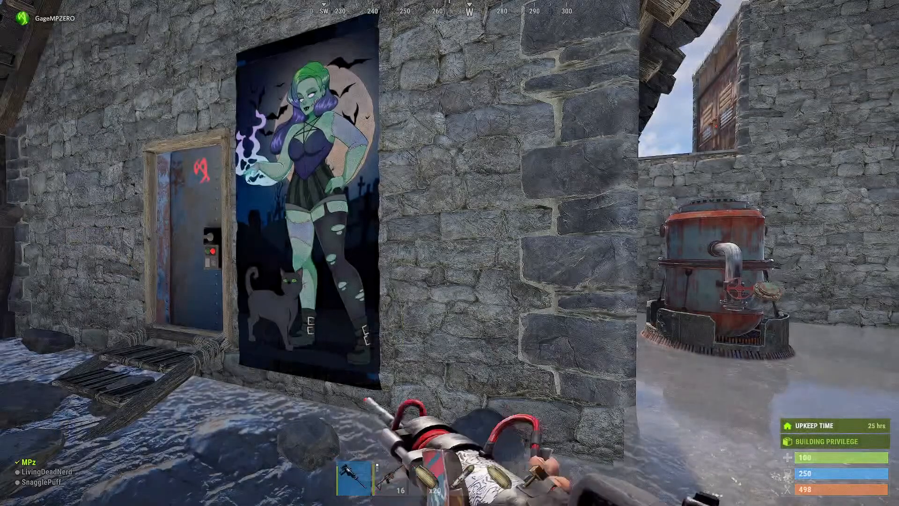
key("w")
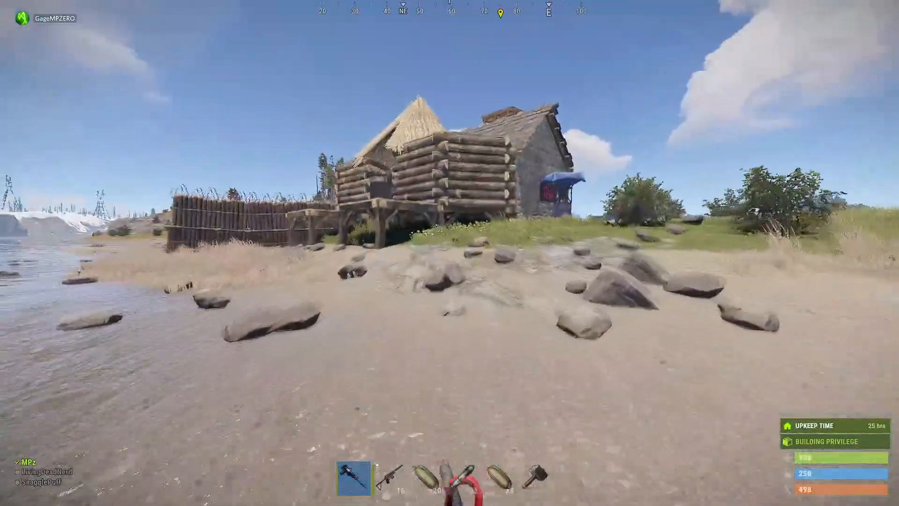
Run from the beach past the log-walled platforms to the metal door of the stone building.
key("w")
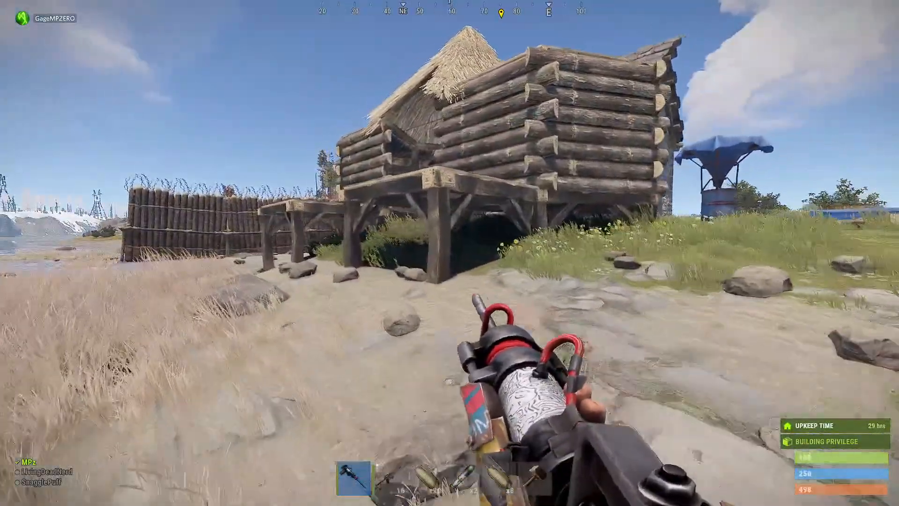
key("w")
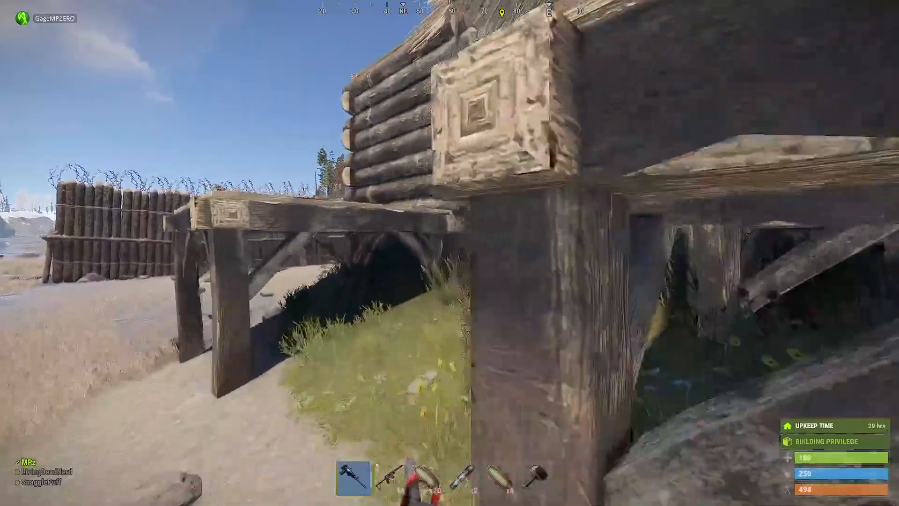
key("space")
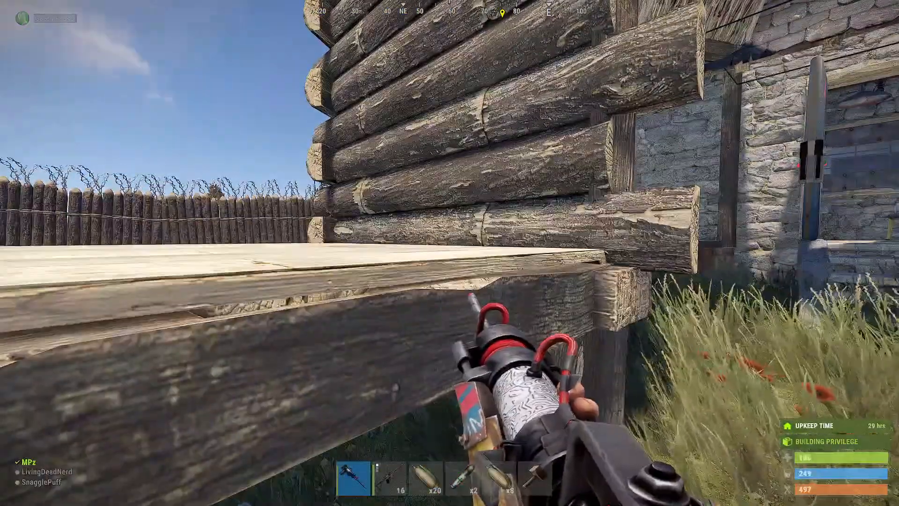
key("w")
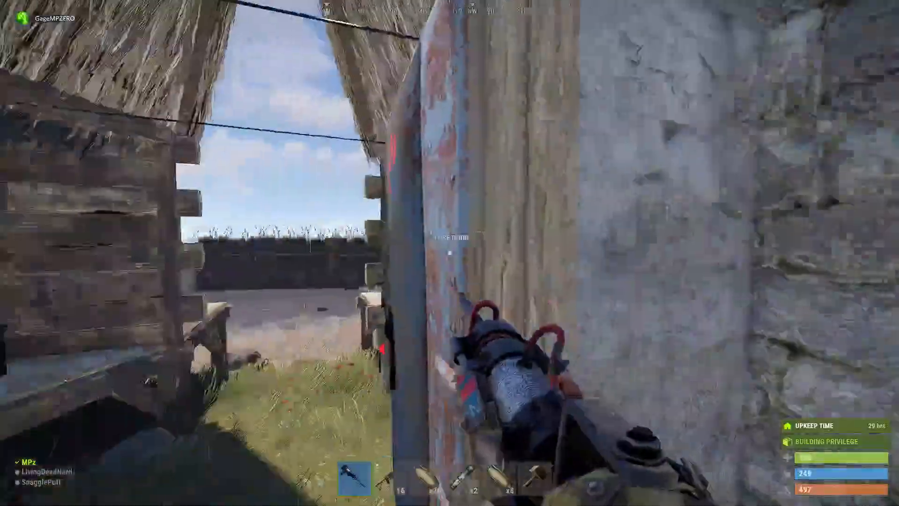
key("w")
key("e")
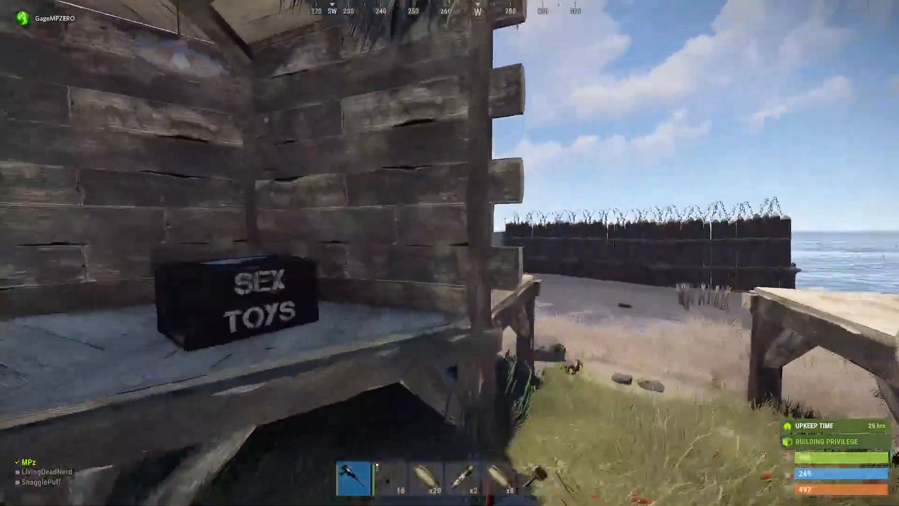
Cross the yard to the stone outbuilding and examine the rug hung beside its metal door from close up.
key("w")
key("space")
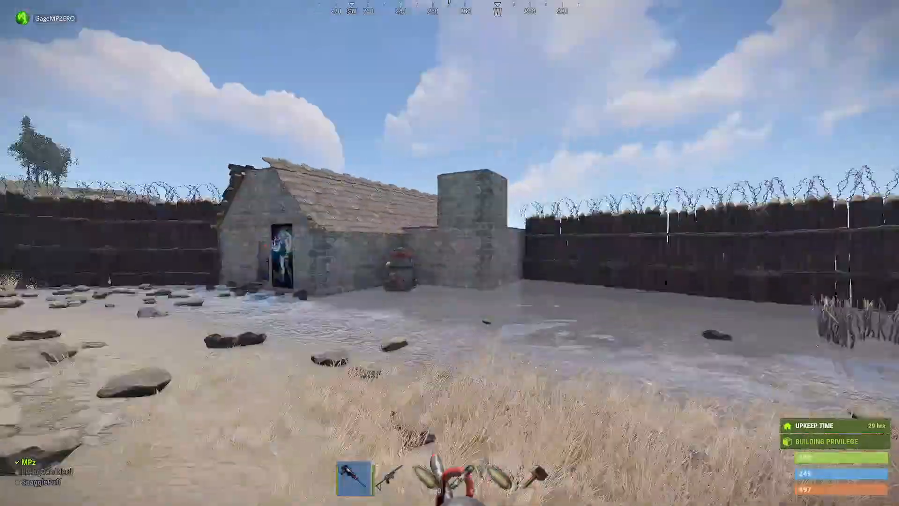
key("w")
key("w")
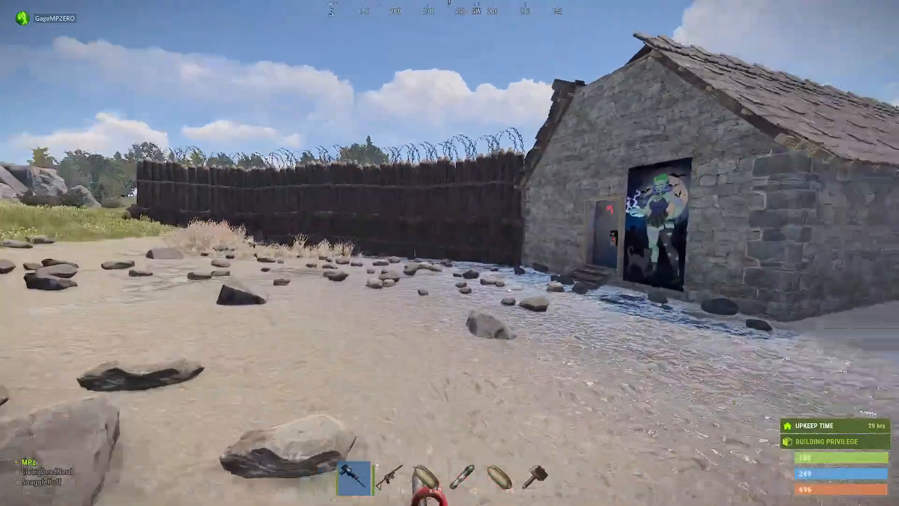
key("w")
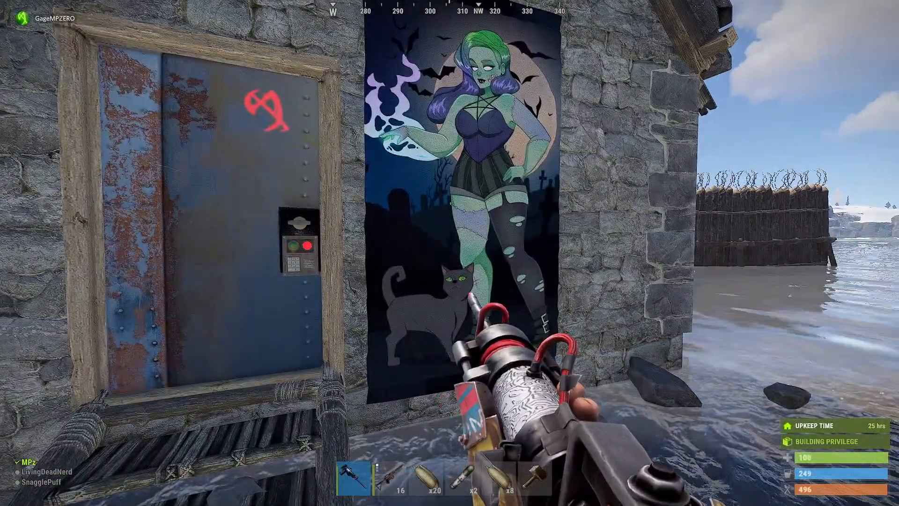
key("w")
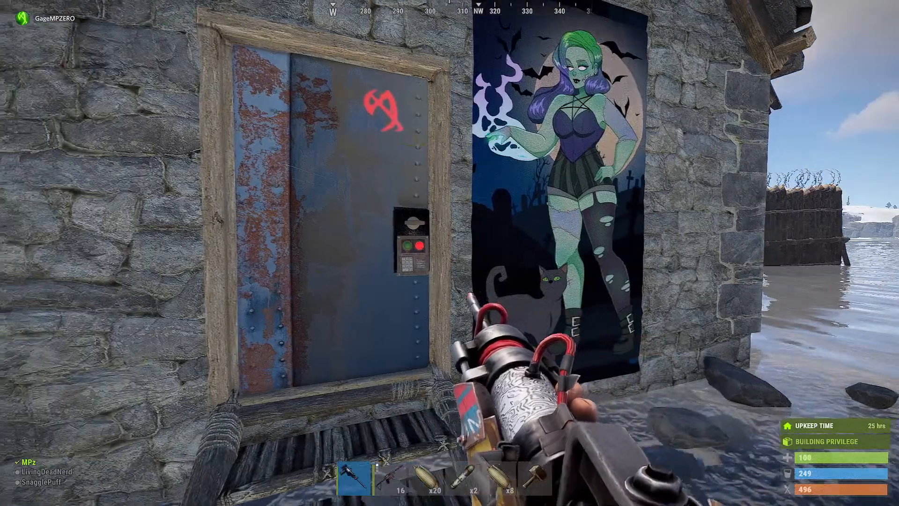
key("d")
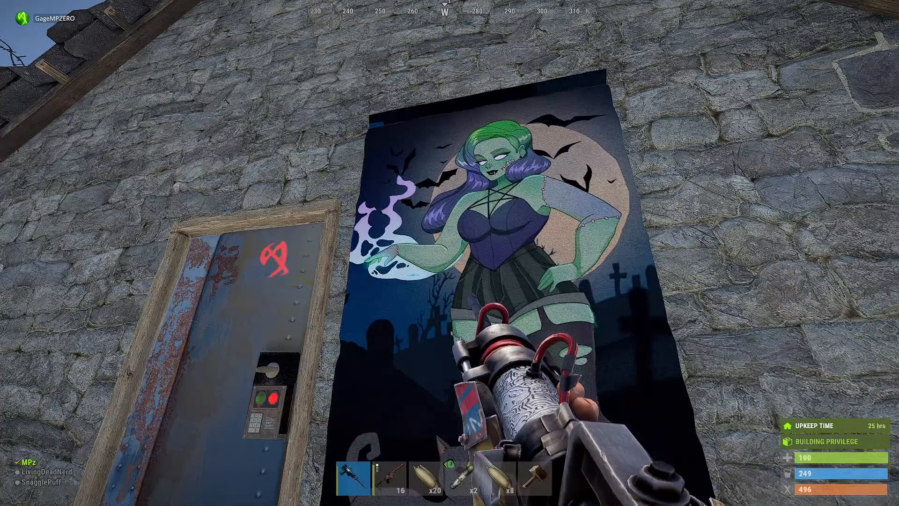
key("a")
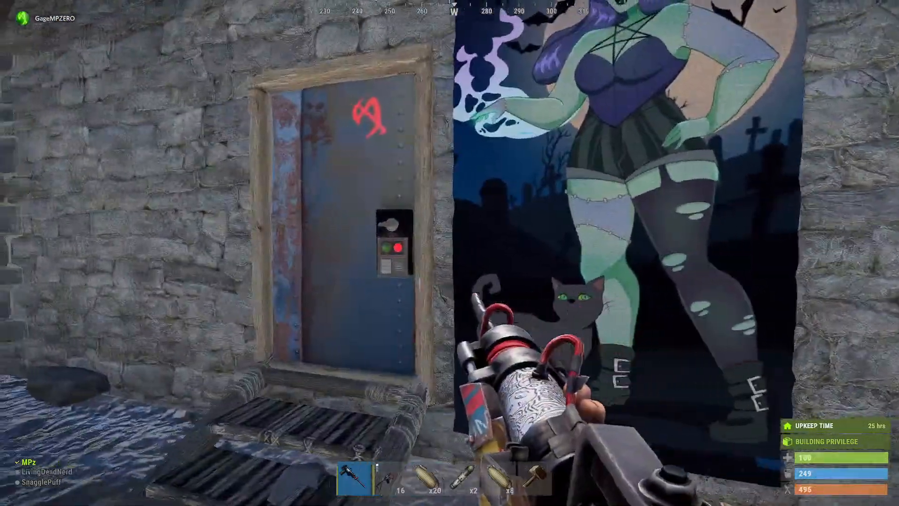
Equip the semi-automatic rifle, head east from the outbuilding across the grass, and check the inventory on the way.
key("w")
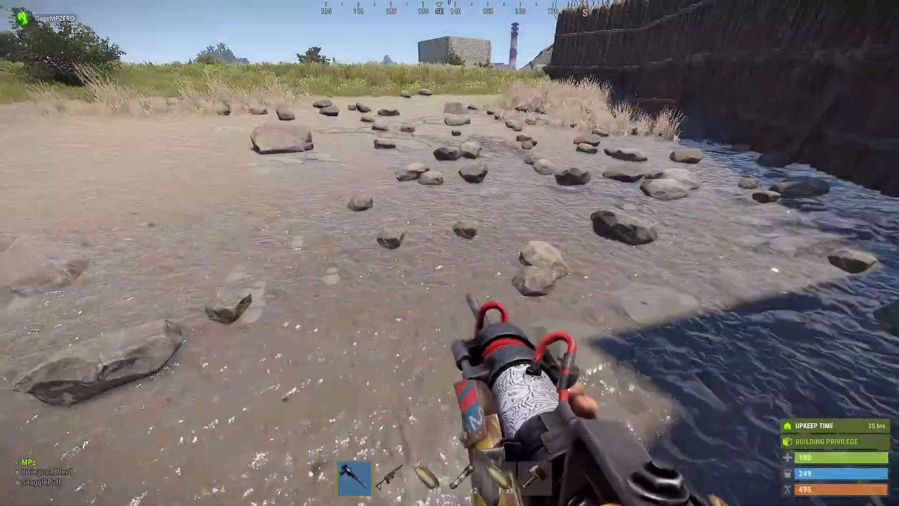
key("2")
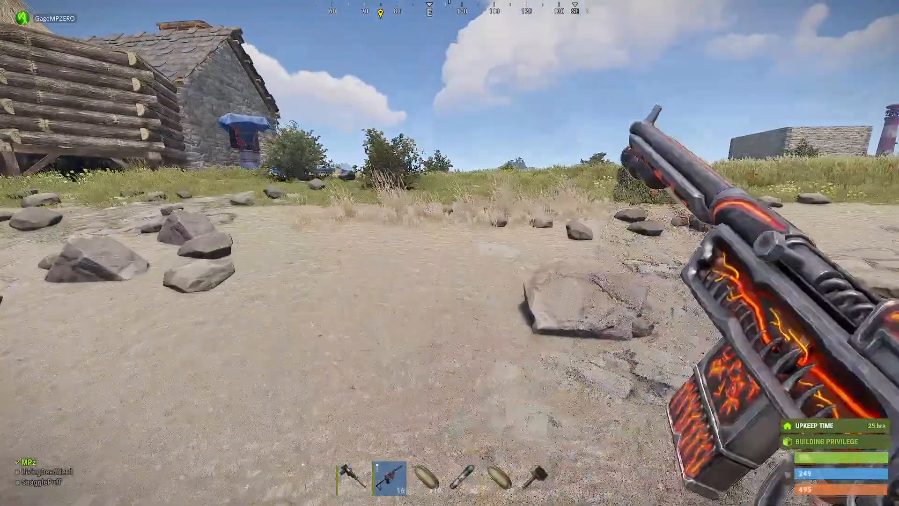
key("w")
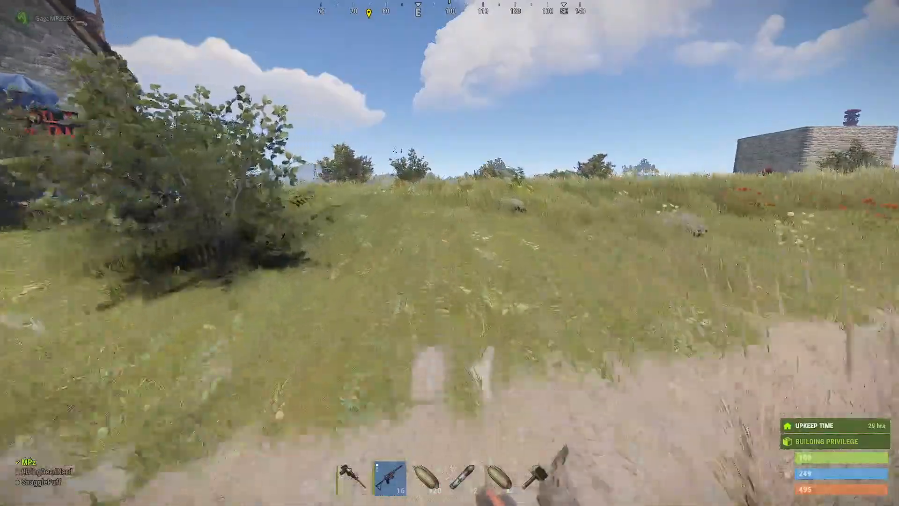
key("w")
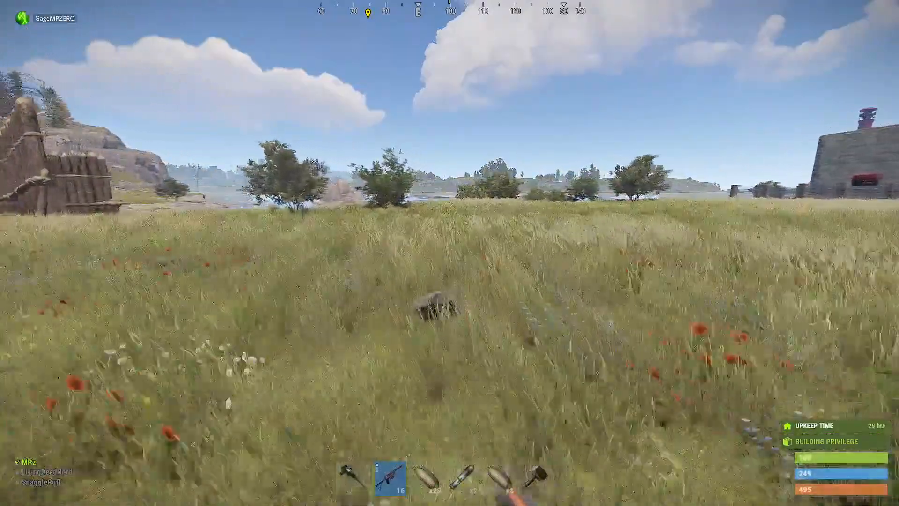
key("w")
key("Tab")
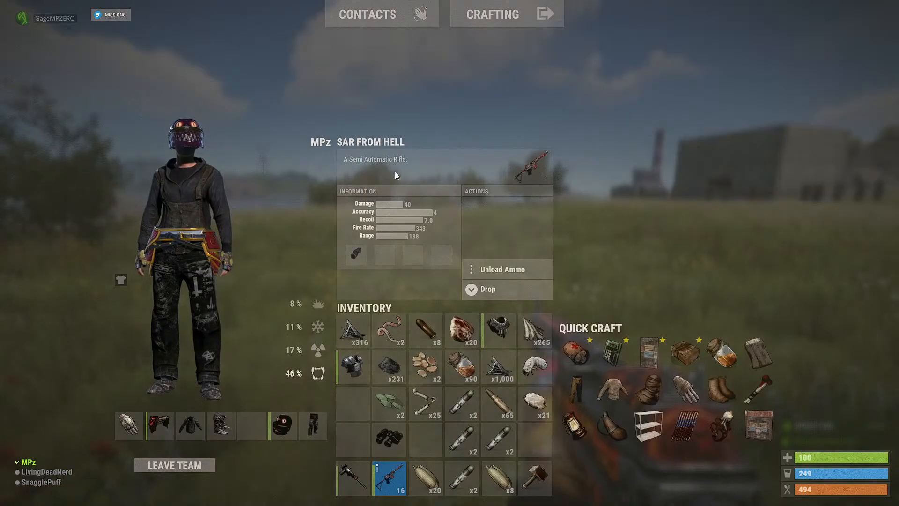
key("Tab")
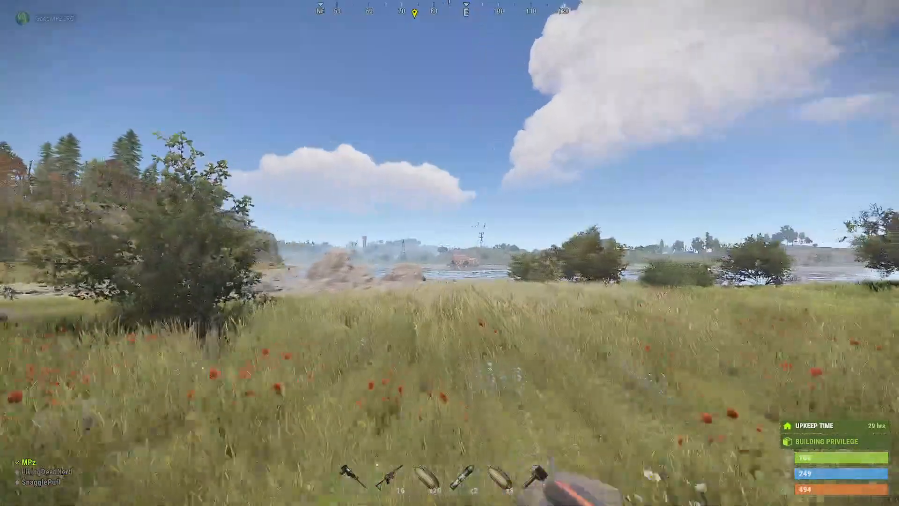
Run east over the meadow and down to the rocky shore facing the lighthouse.
key("w")
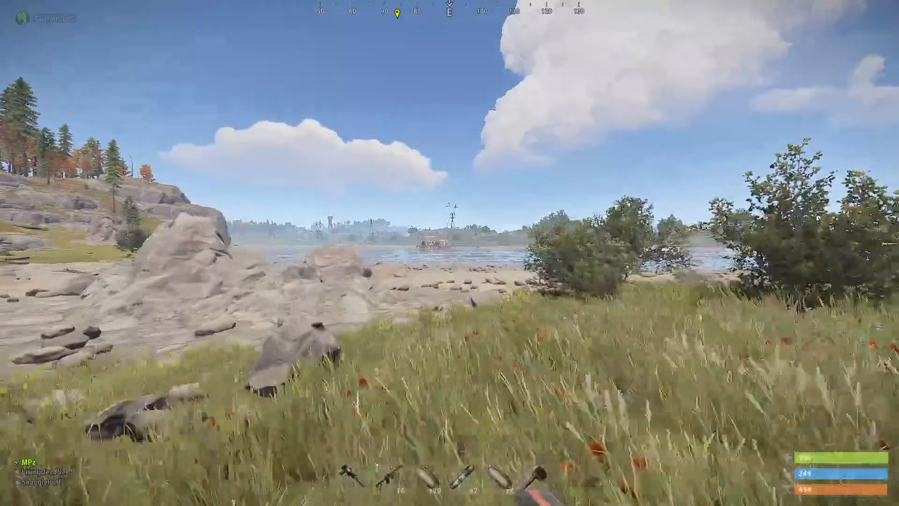
key("w")
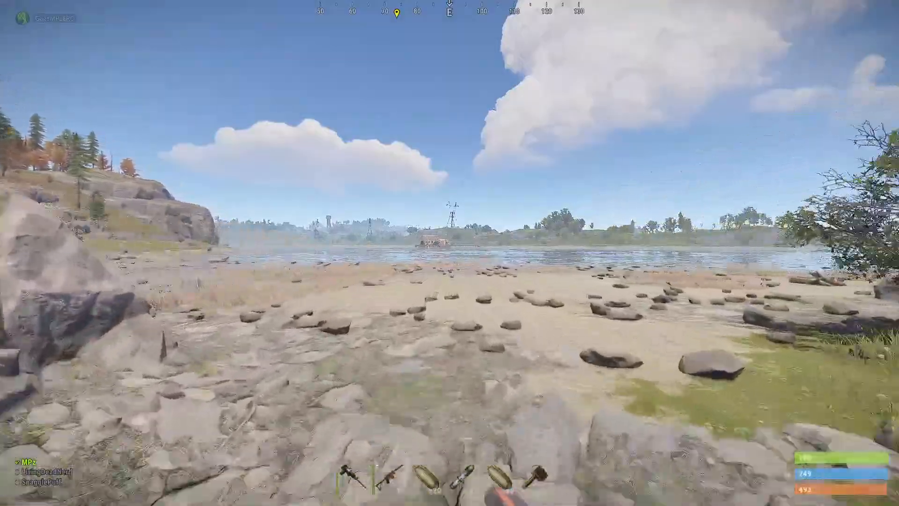
key("w")
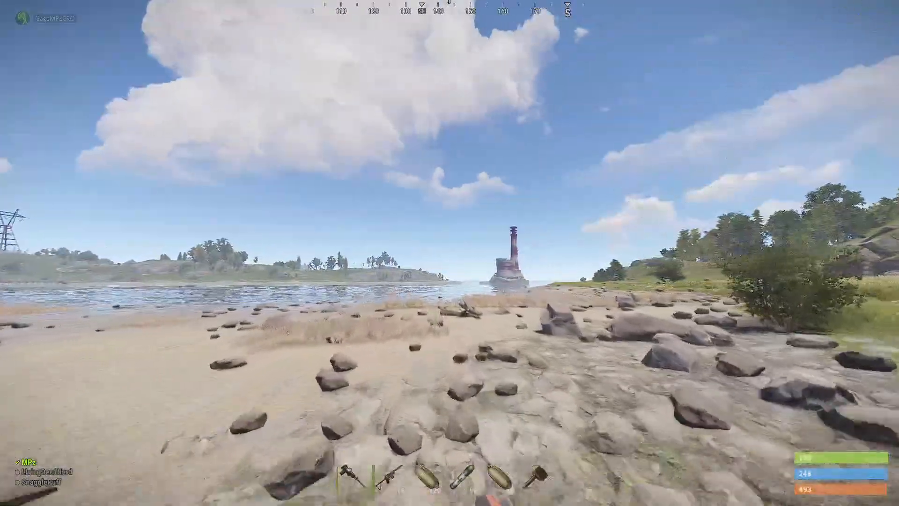
key("w")
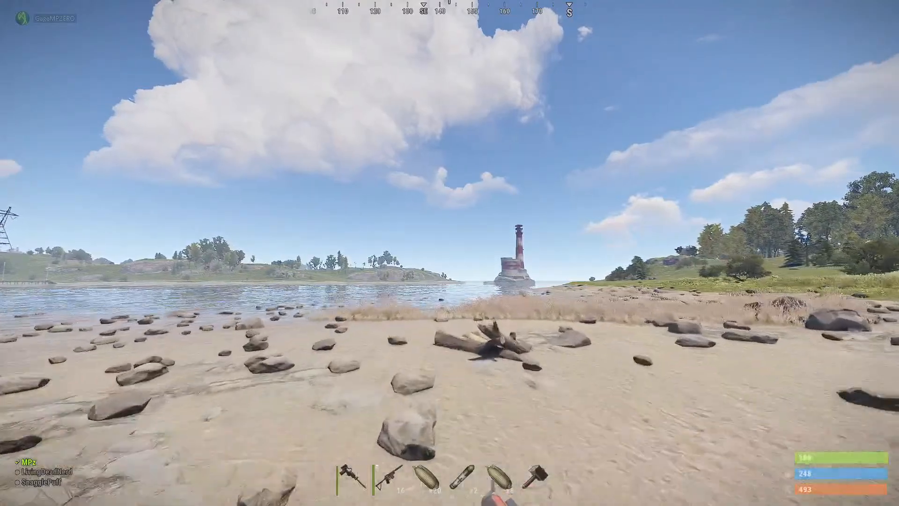
key("w")
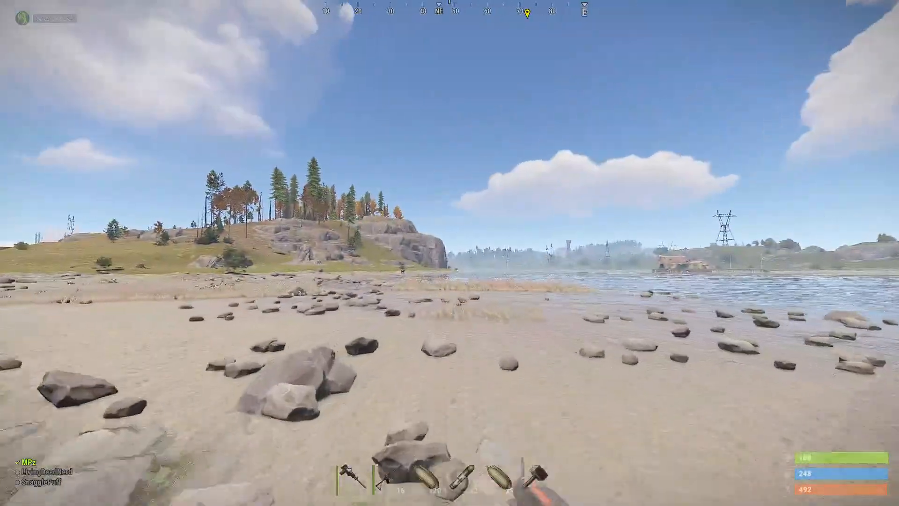
Follow the shoreline northeast to the saddled horse and mount it.
key("w")
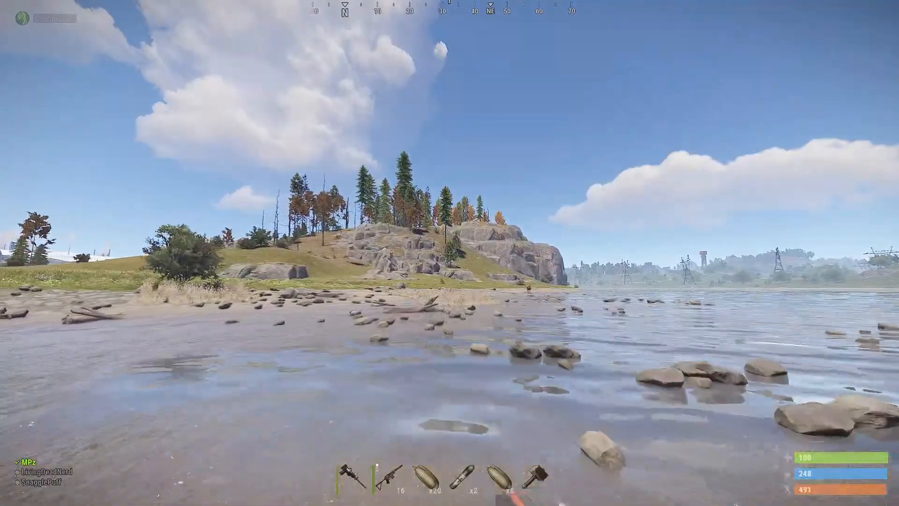
key("w")
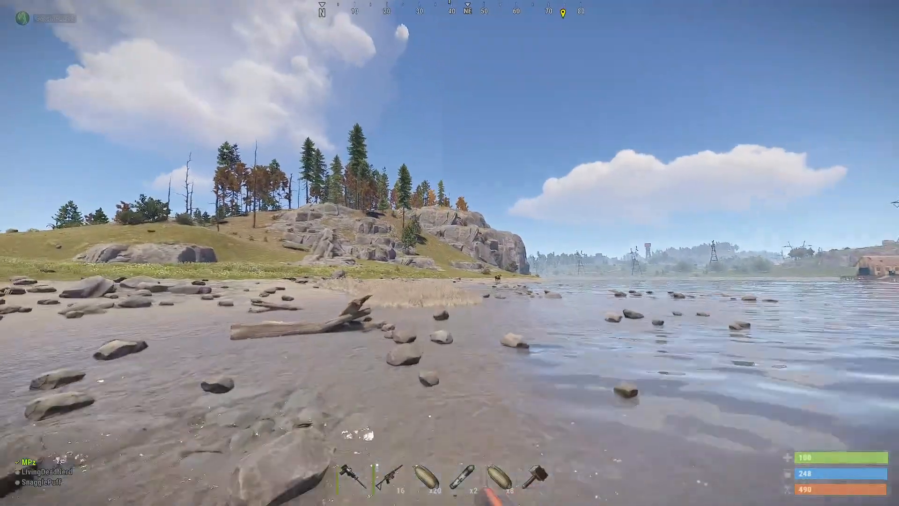
key("w")
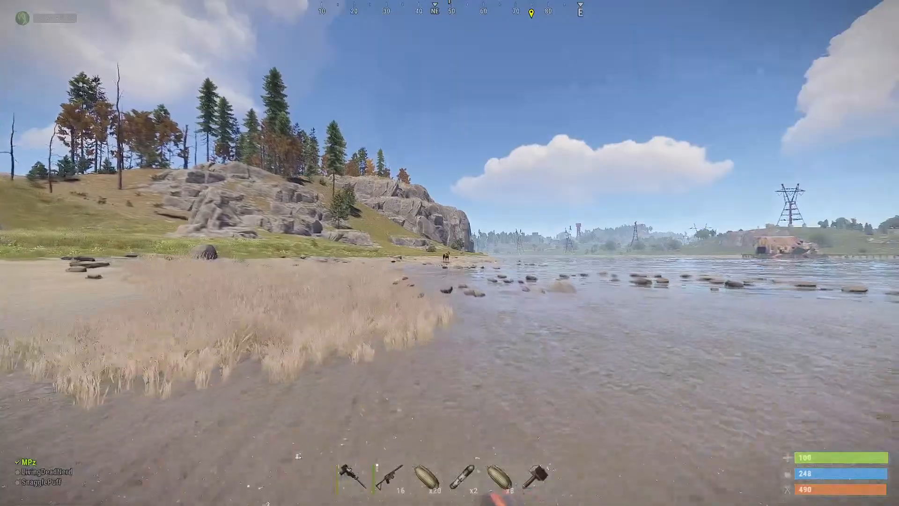
key("w")
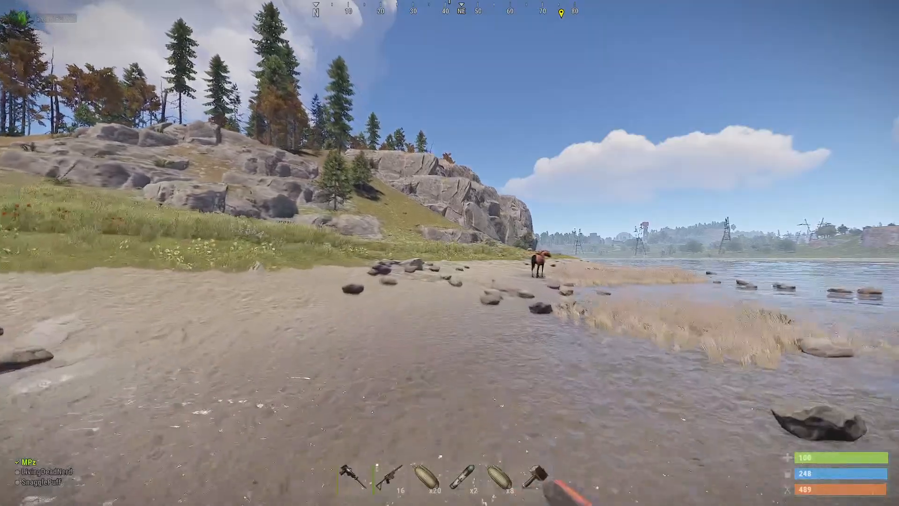
key("w")
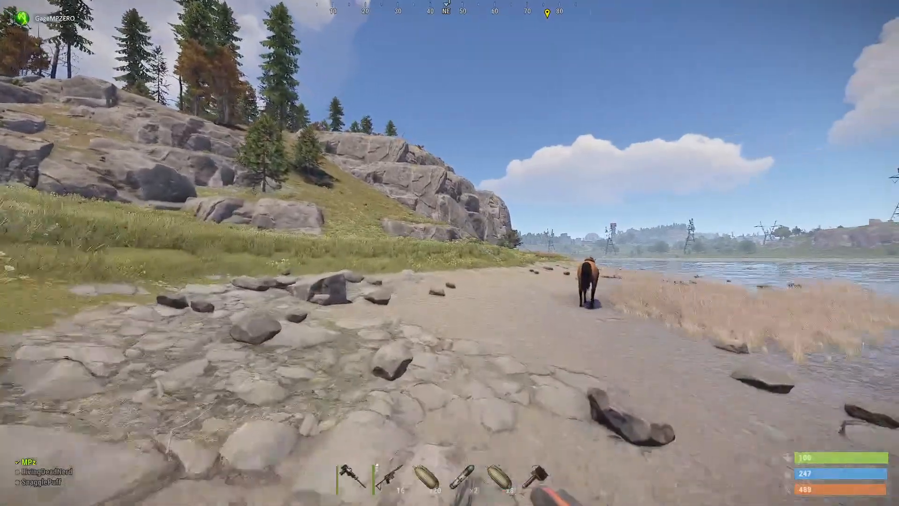
key("w")
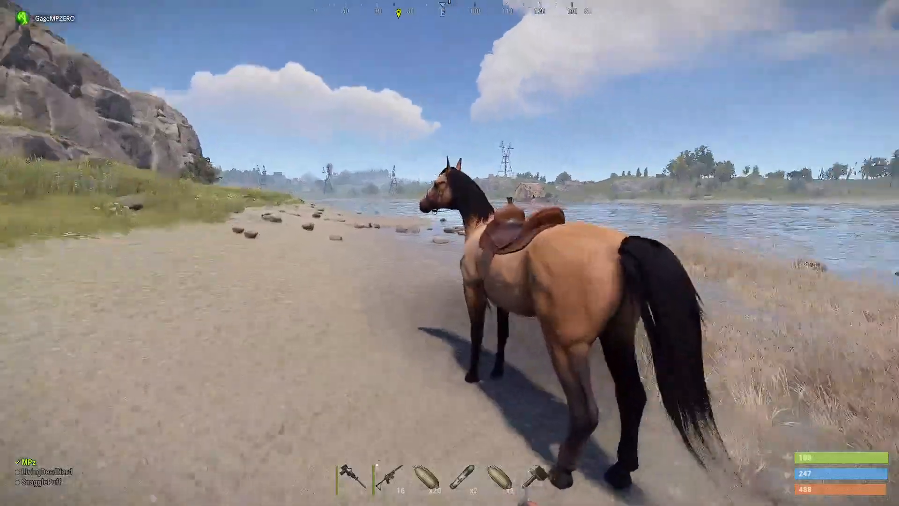
key("e")
Ride the horse northeast along the shore below the rocky cliff.
key("w")
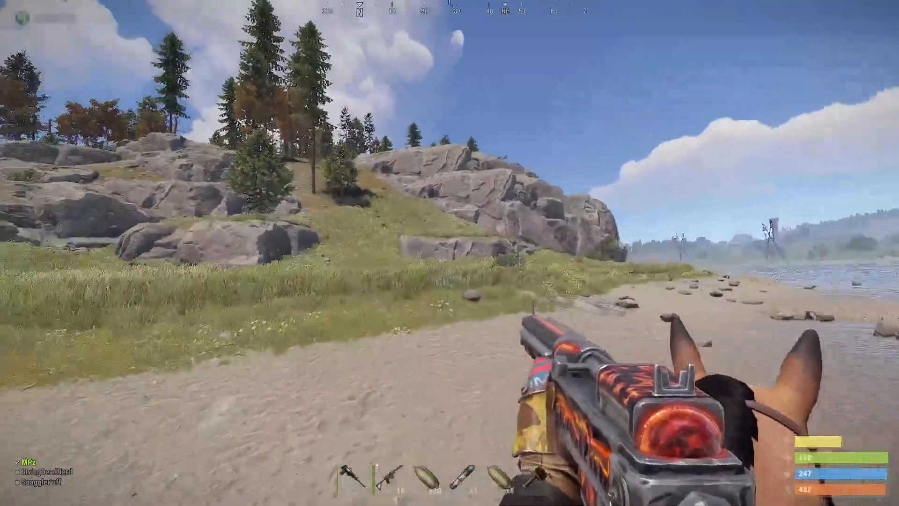
key("w")
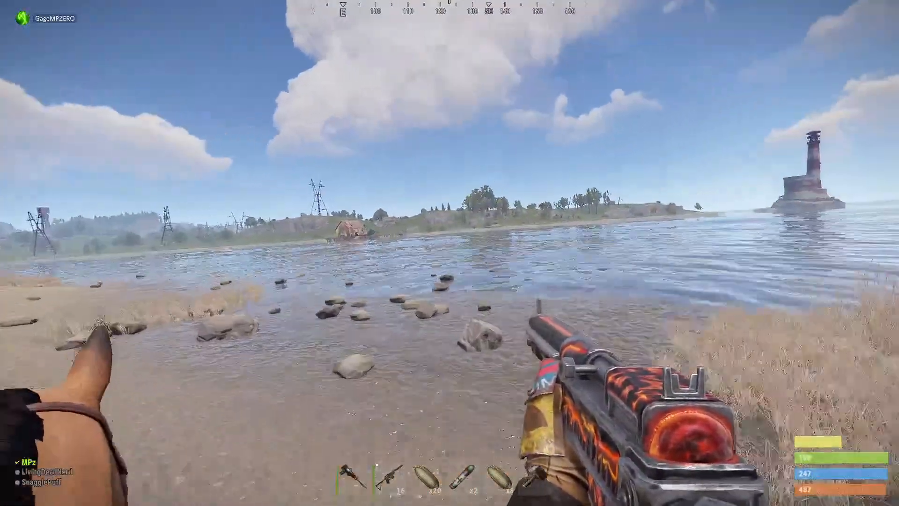
key("w")
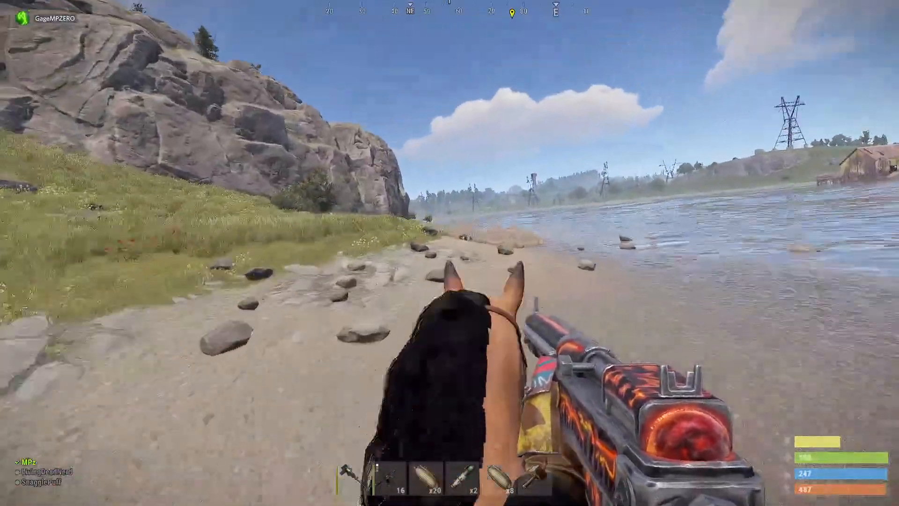
key("w")
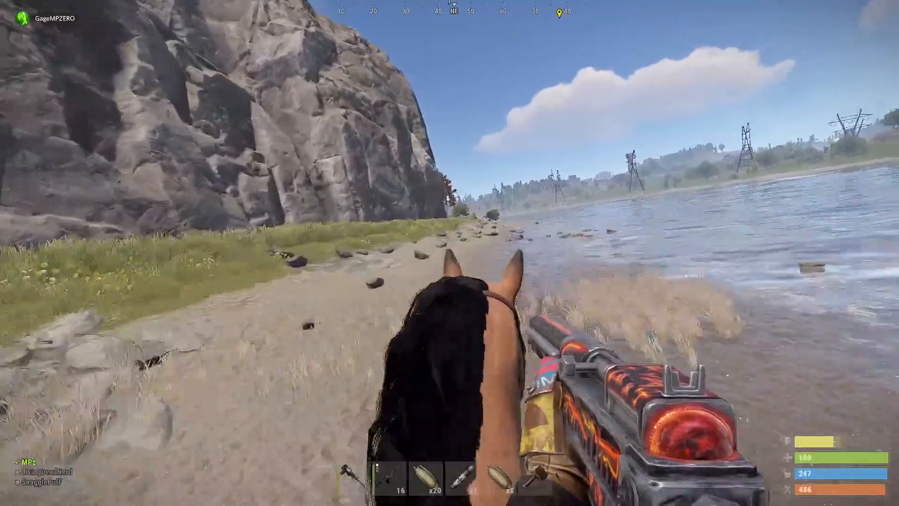
Ride the horse off the shore onto the meadow and circle around by the west to head south toward the pine forest.
key("w")
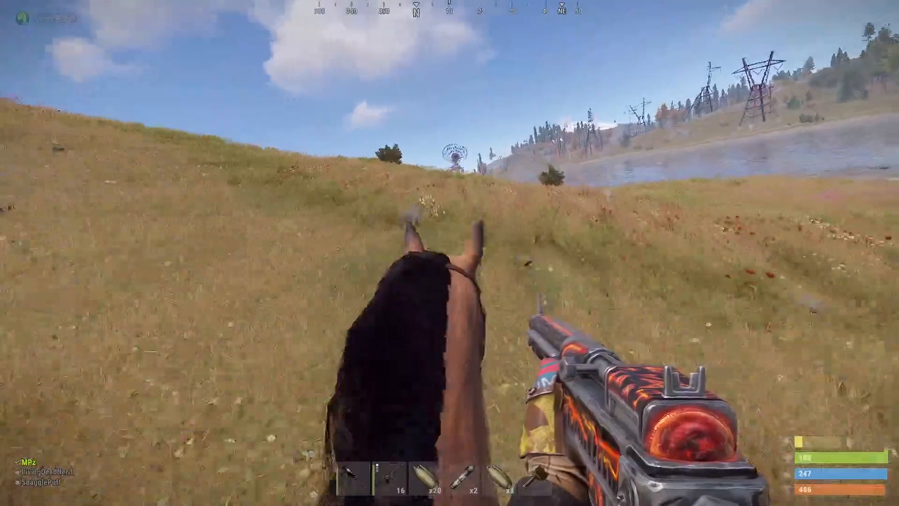
key("a")
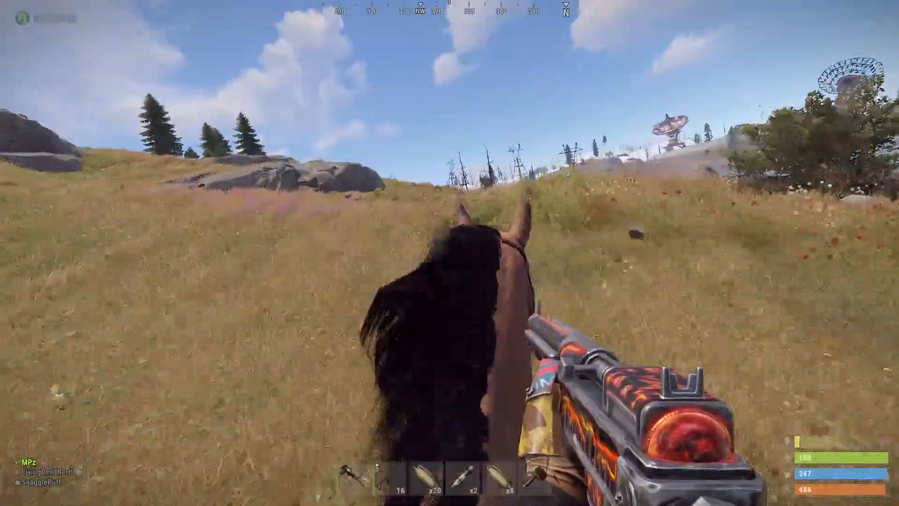
key("a")
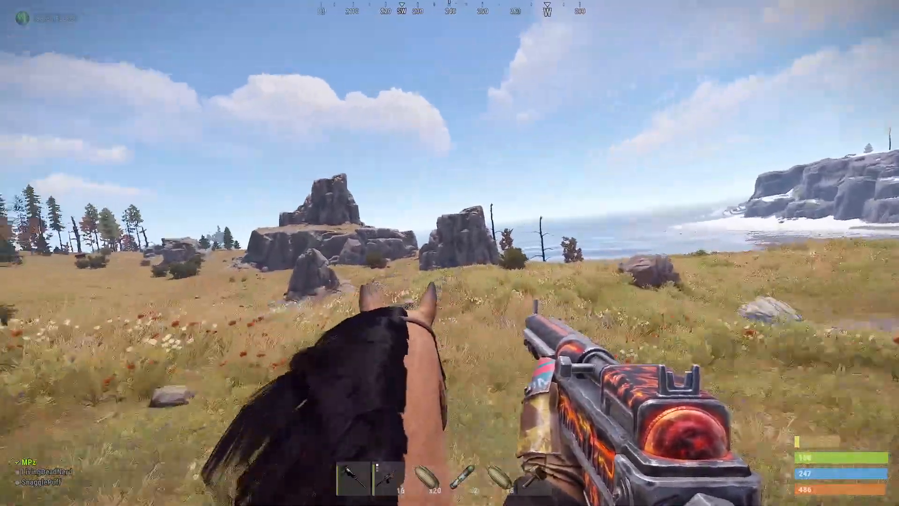
key("a")
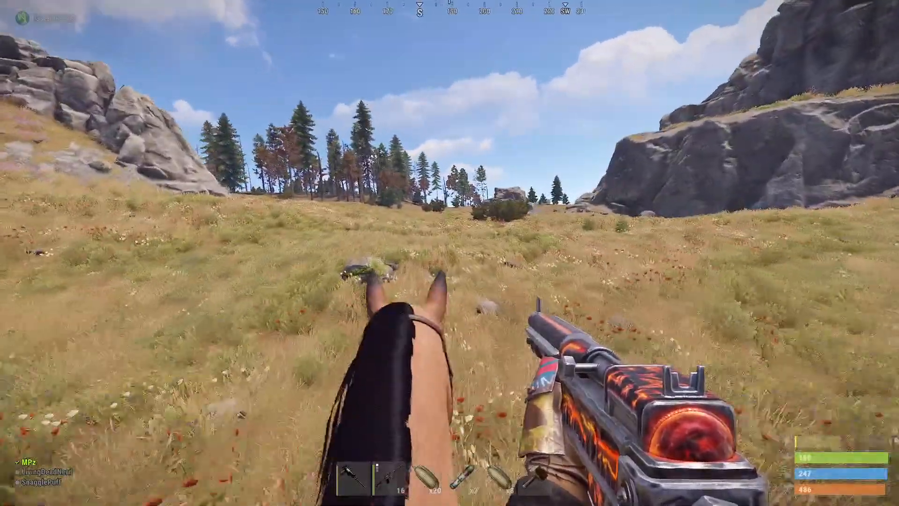
key("d")
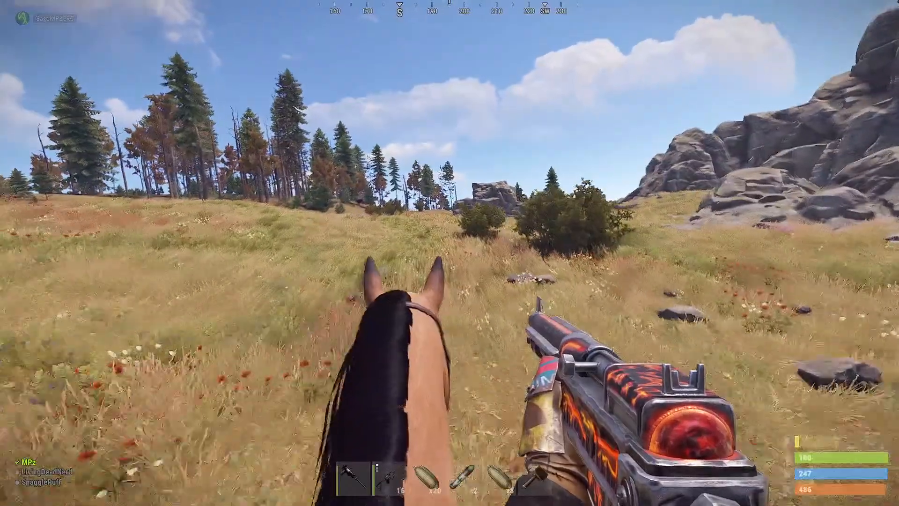
Check the current position on the island and the surrounding waters and shores on the map.
key("g")
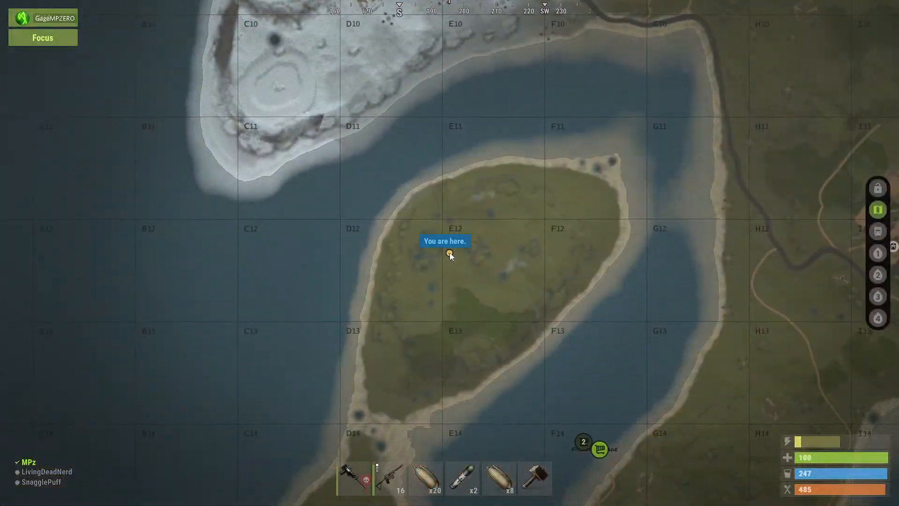
scroll(449, 252, "down", 5)
left_click_drag(564, 234, 555, 197)
key("g")
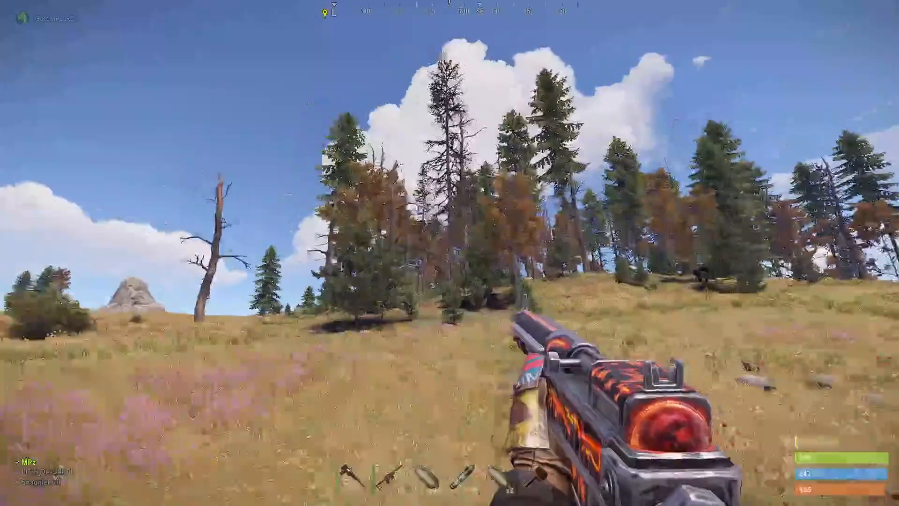
Advance across the meadow with the rifle aimed and shoot at the bear at the edge of the forest.
right_click(450, 253)
key("w")
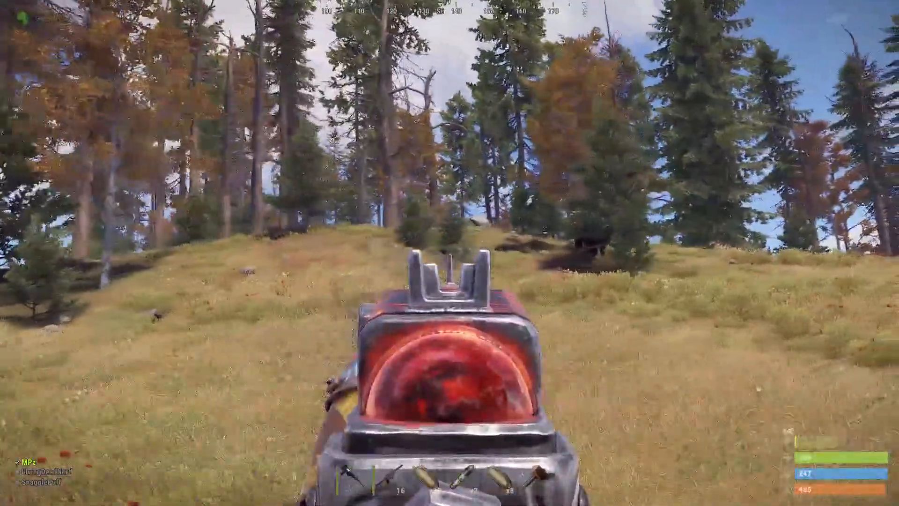
key("w")
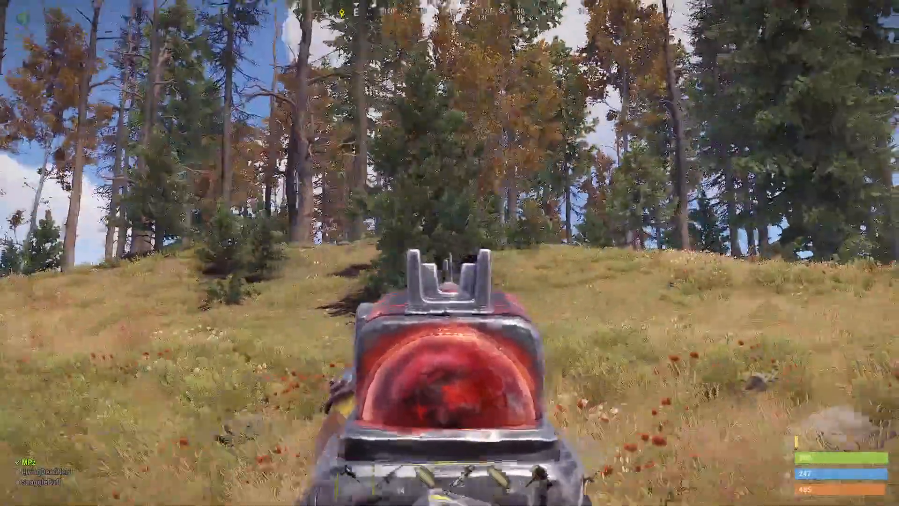
key("w")
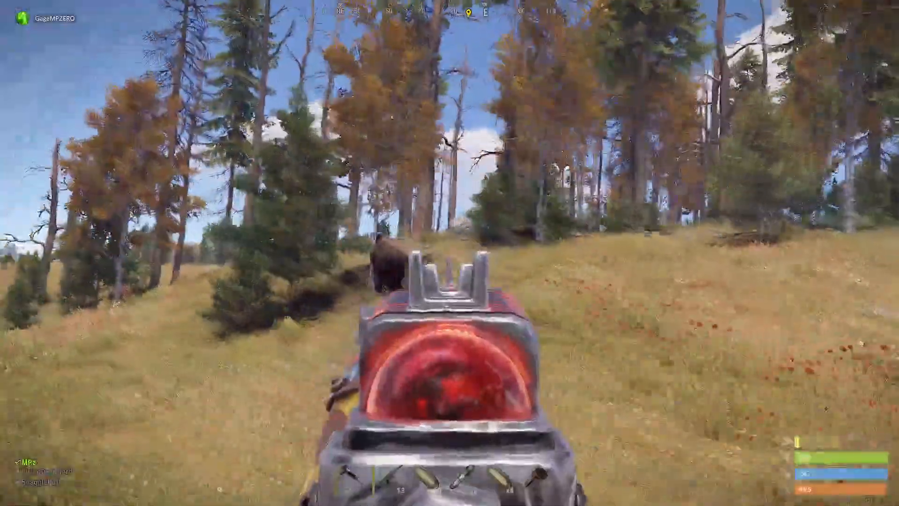
key("w")
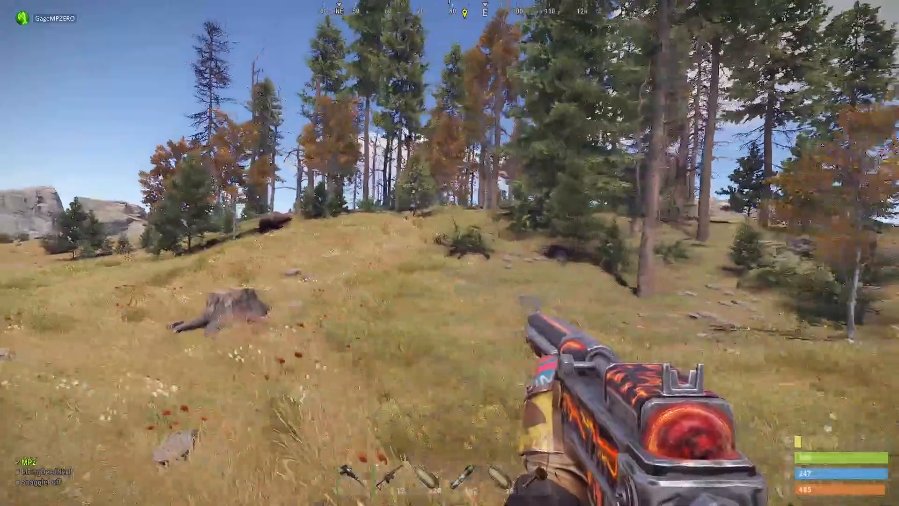
key("w")
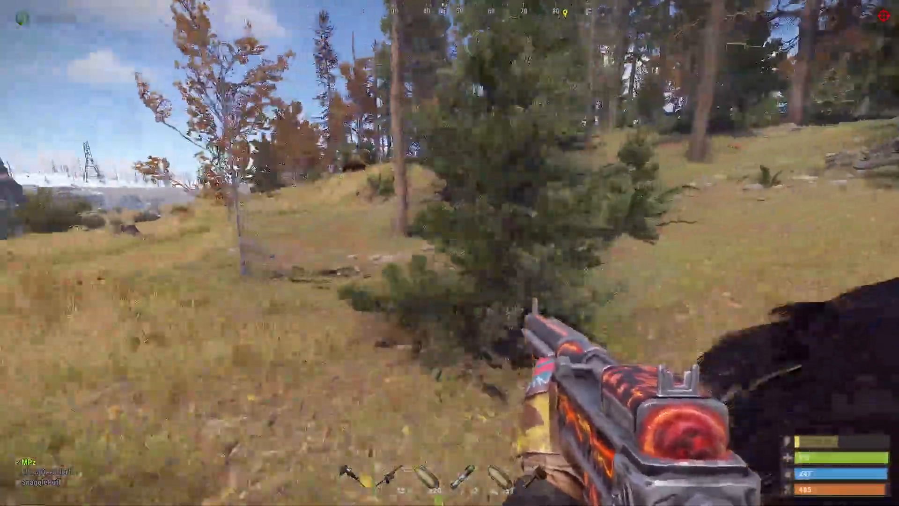
Fight the bears among the trees, aiming down the rifle's sights and firing at close range.
right_click(449, 253)
key("w")
left_click(449, 252)
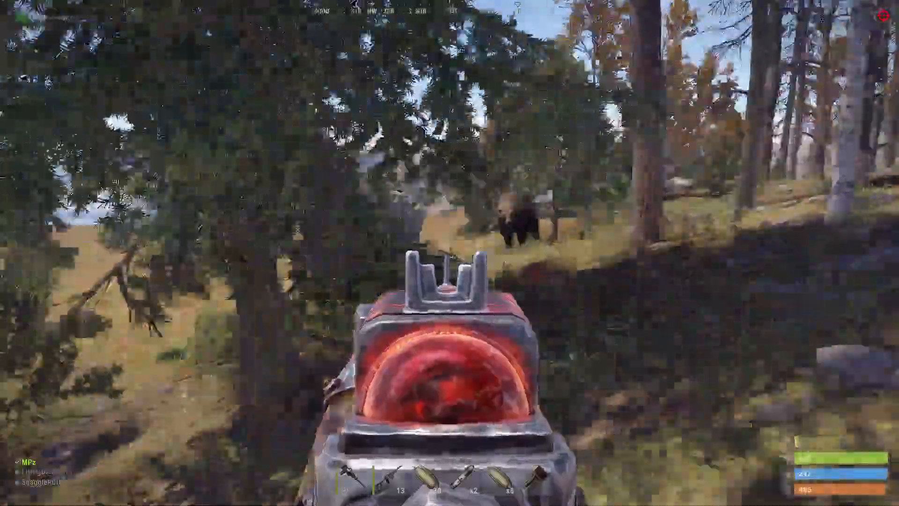
key("w")
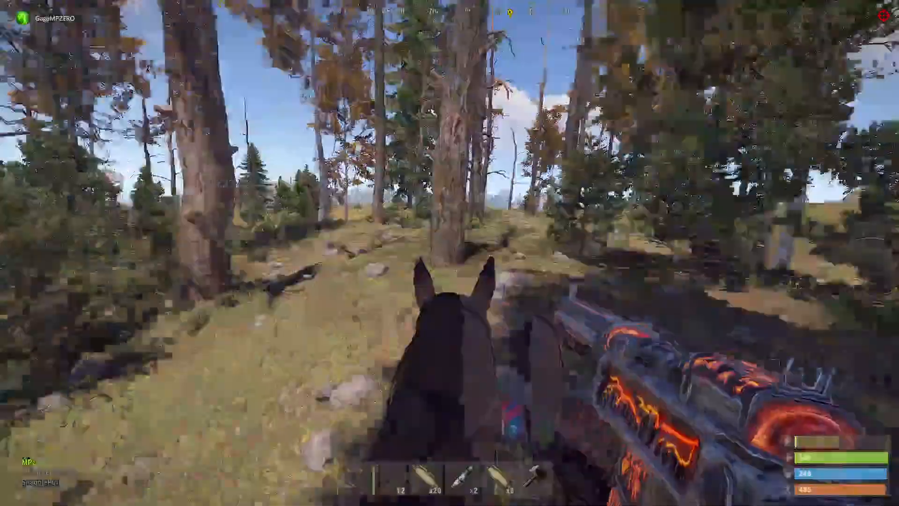
key("w")
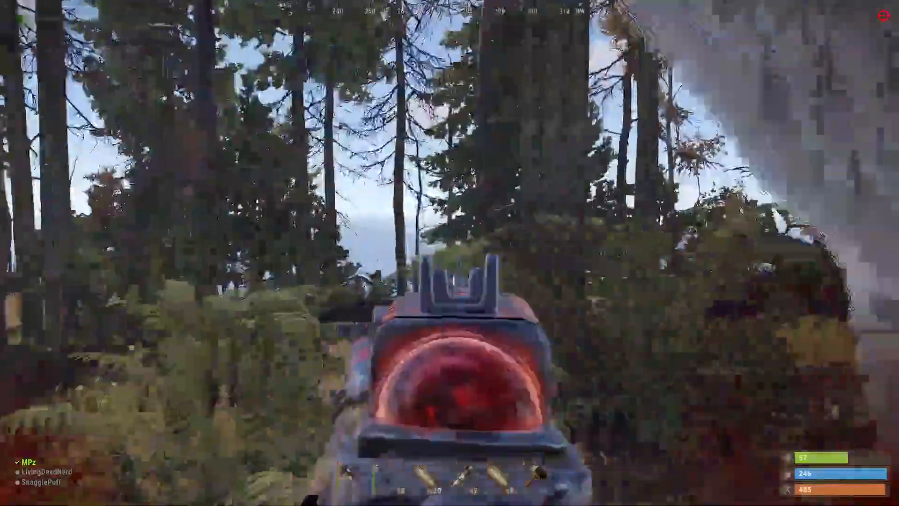
left_click(449, 253)
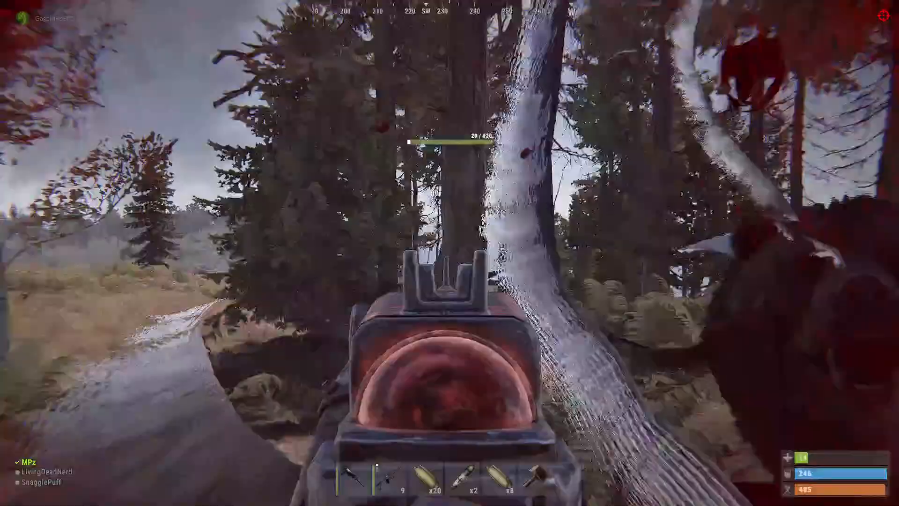
left_click(450, 253)
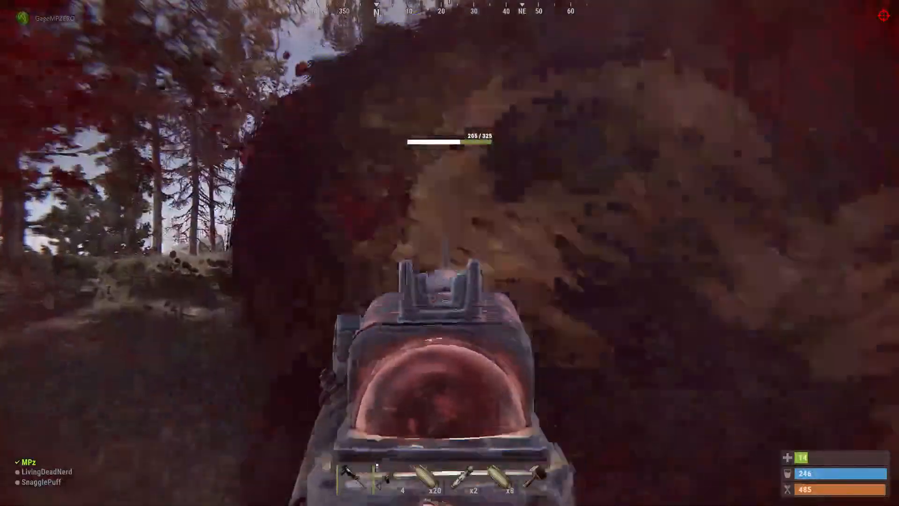
Restore health with the medical syringes and eat corn while moving on through the forest.
key("w")
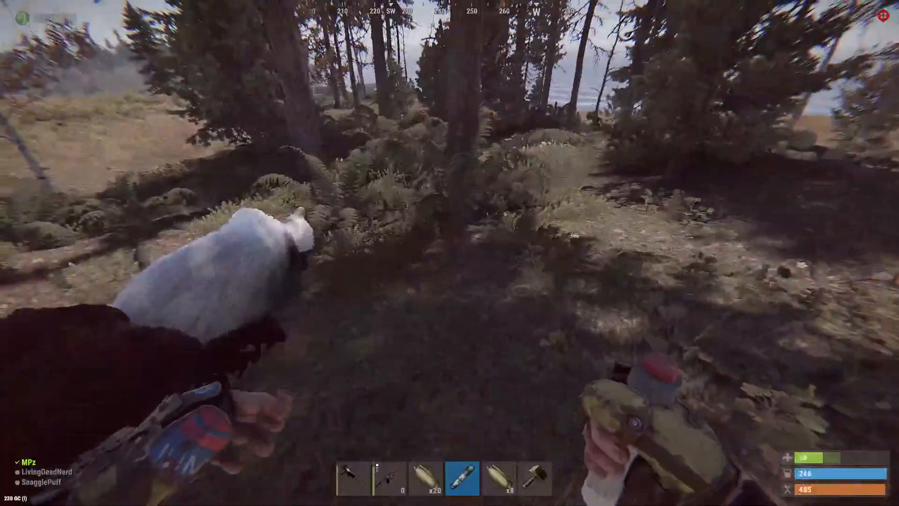
left_click(449, 253)
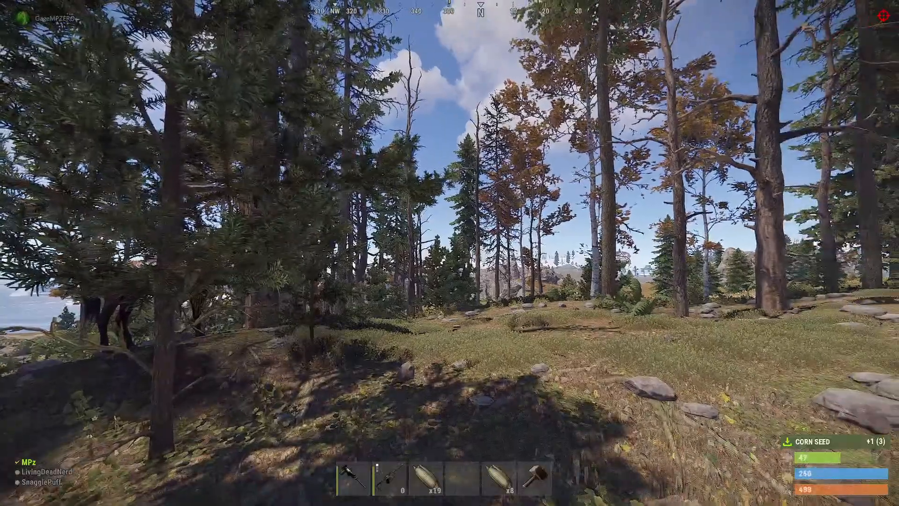
key("e")
key("e")
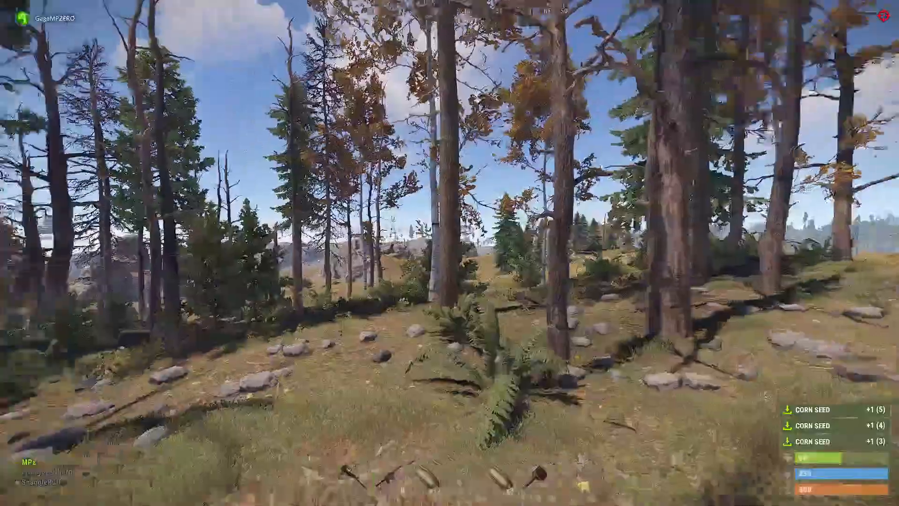
key("3")
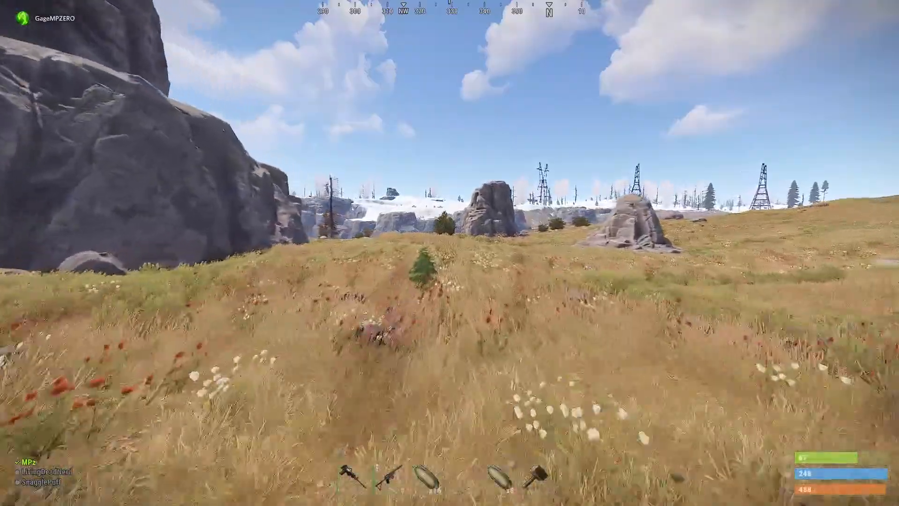
Harvest the hemp plants in the flowering meadow and continue on foot along the hillside.
key("e")
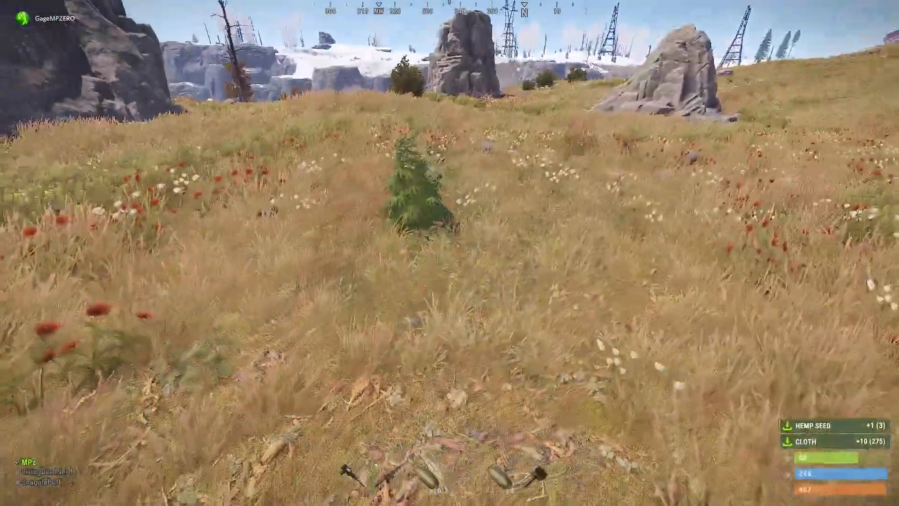
key("e")
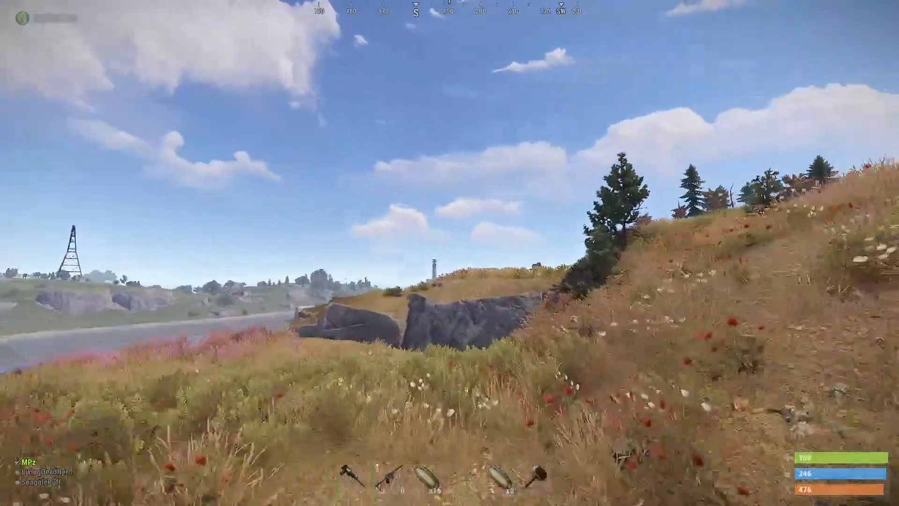
key("space")
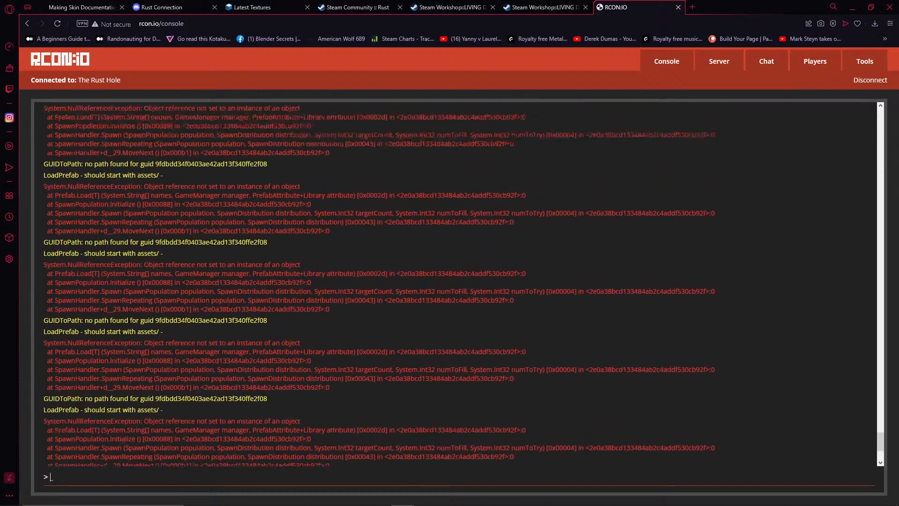
Examine the server's RCON console log back to its first entries, checking the spawn errors, skinbox messages and save records.
scroll(129, 310, "up", 11)
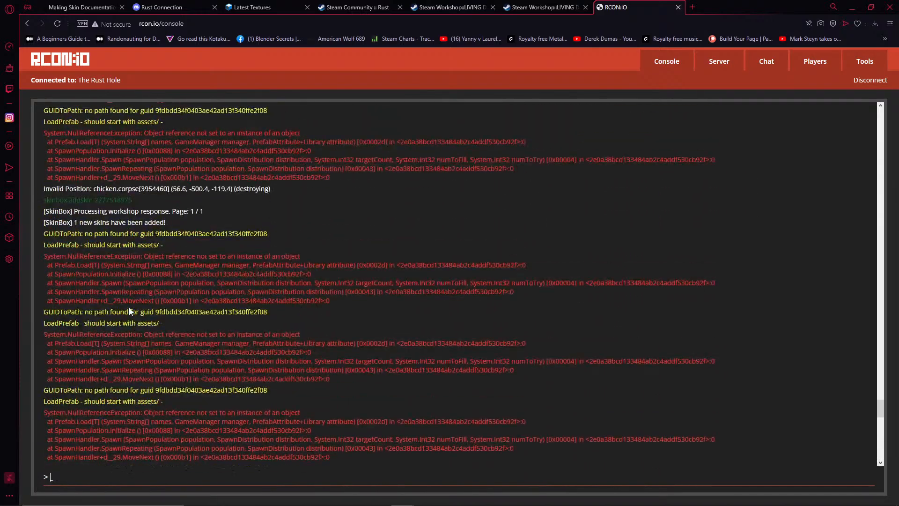
scroll(130, 310, "up", 1)
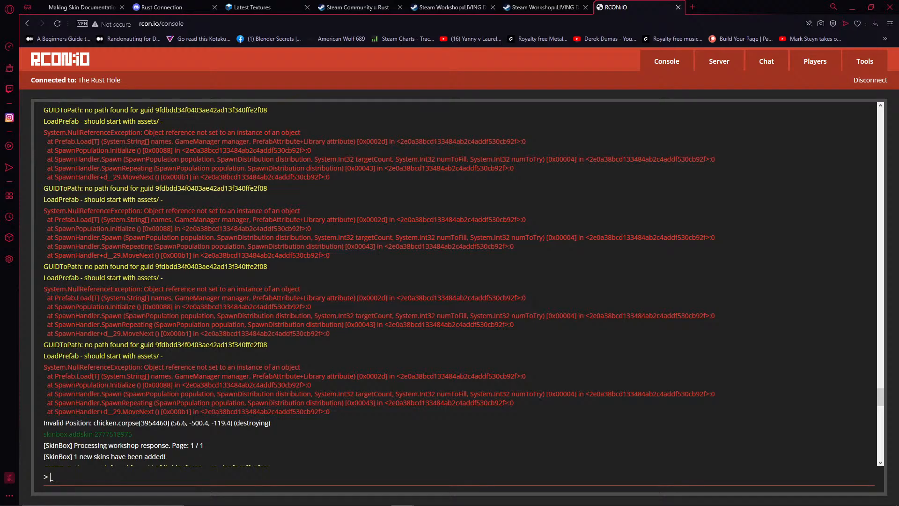
scroll(130, 307, "up", 10)
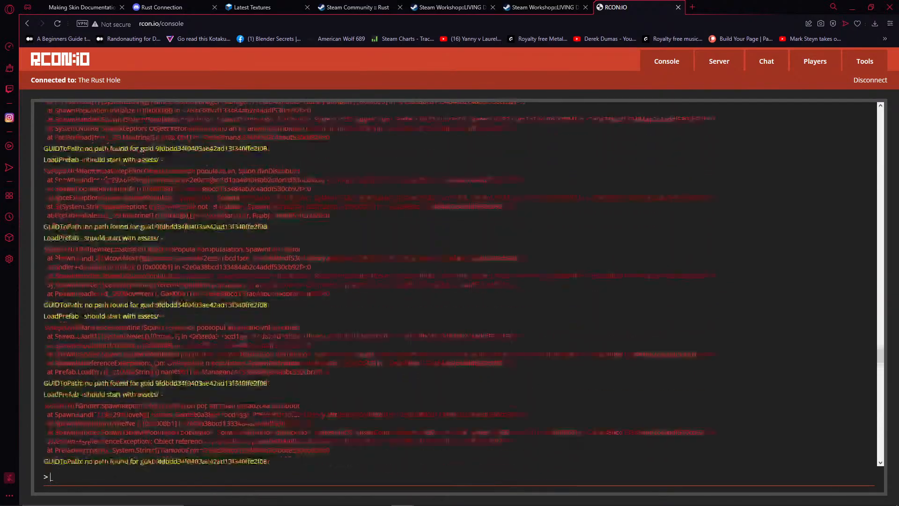
scroll(130, 308, "up", 5)
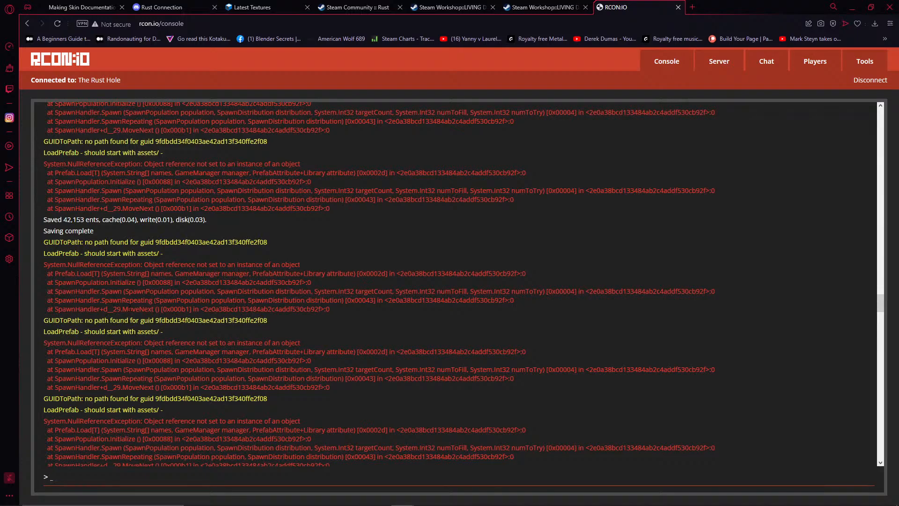
scroll(130, 309, "up", 5)
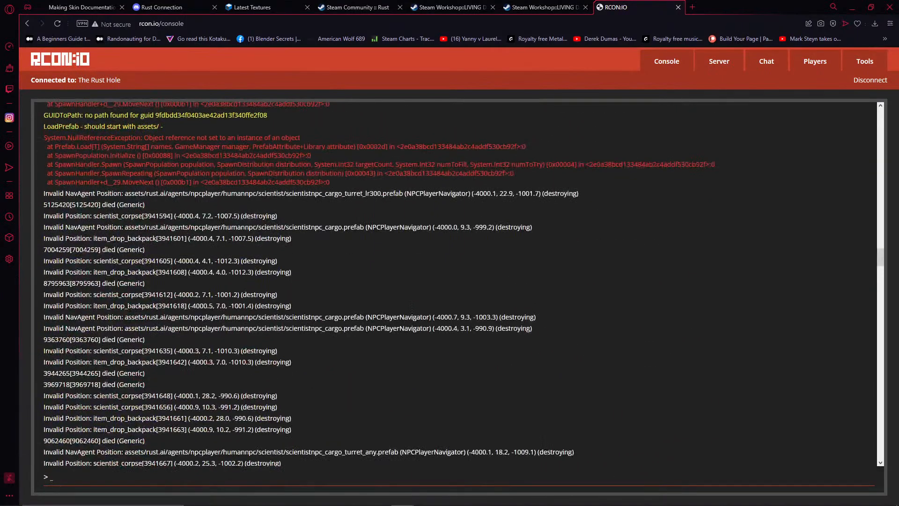
scroll(129, 307, "up", 8)
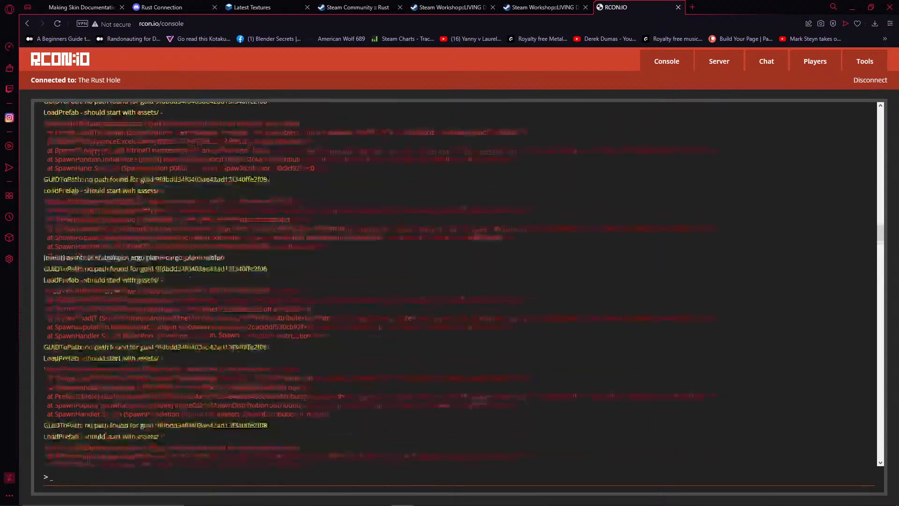
scroll(130, 310, "up", 8)
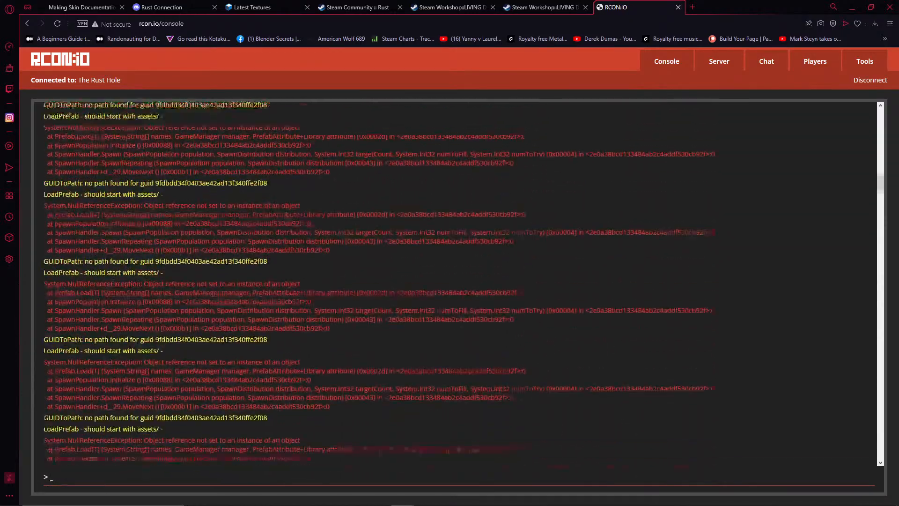
scroll(130, 309, "up", 6)
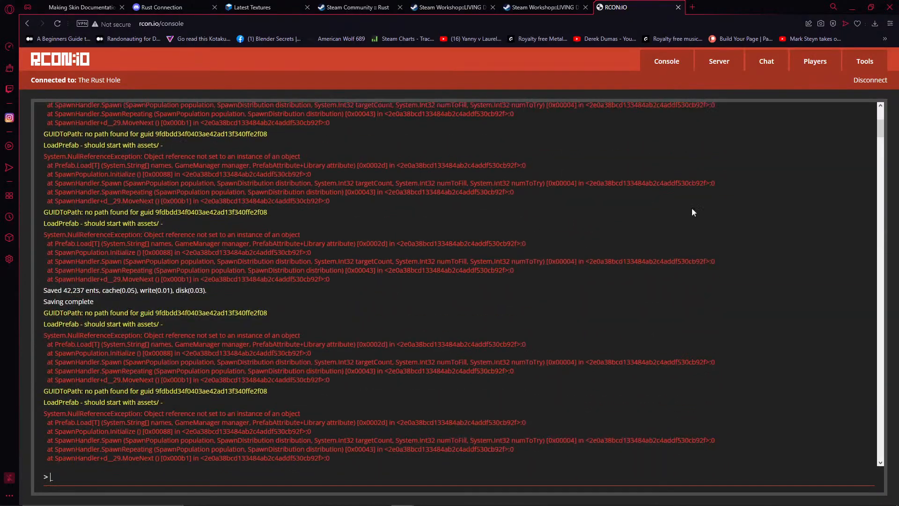
left_click_drag(883, 137, 883, 105)
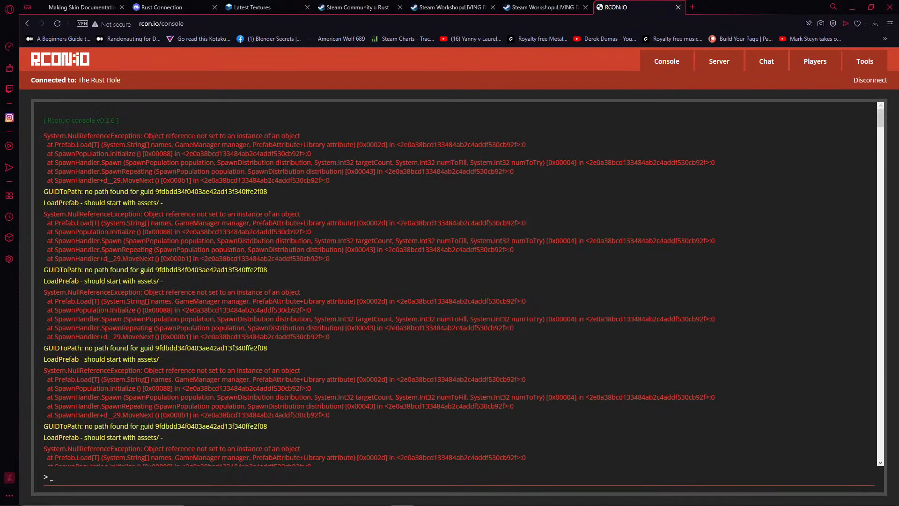
scroll(212, 378, "down", 5)
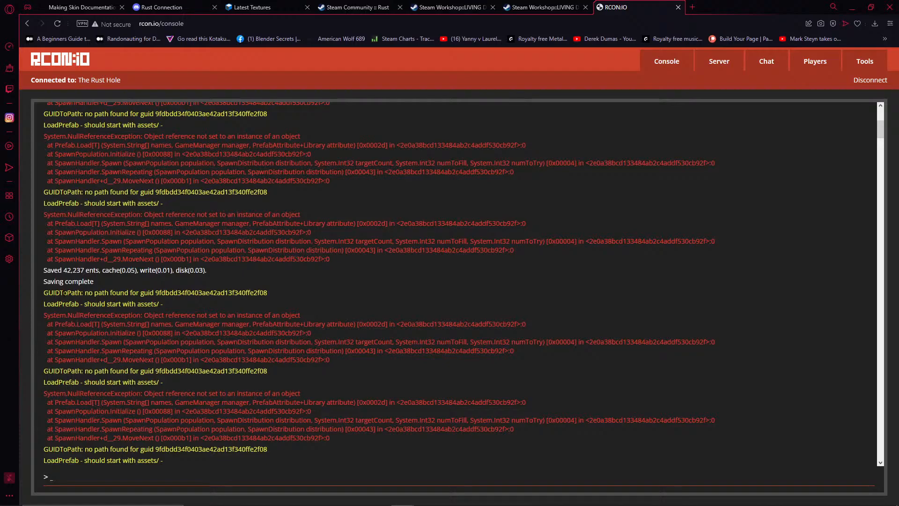
scroll(157, 384, "down", 5)
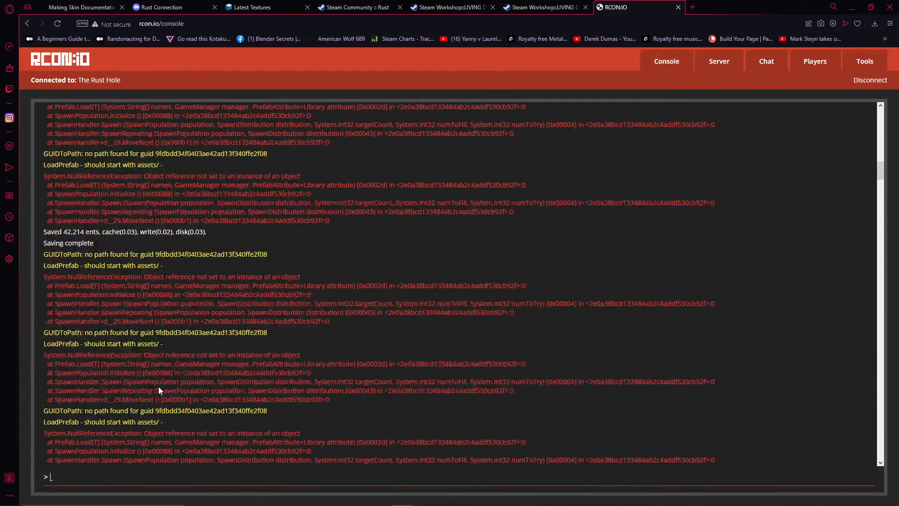
scroll(158, 386, "down", 2)
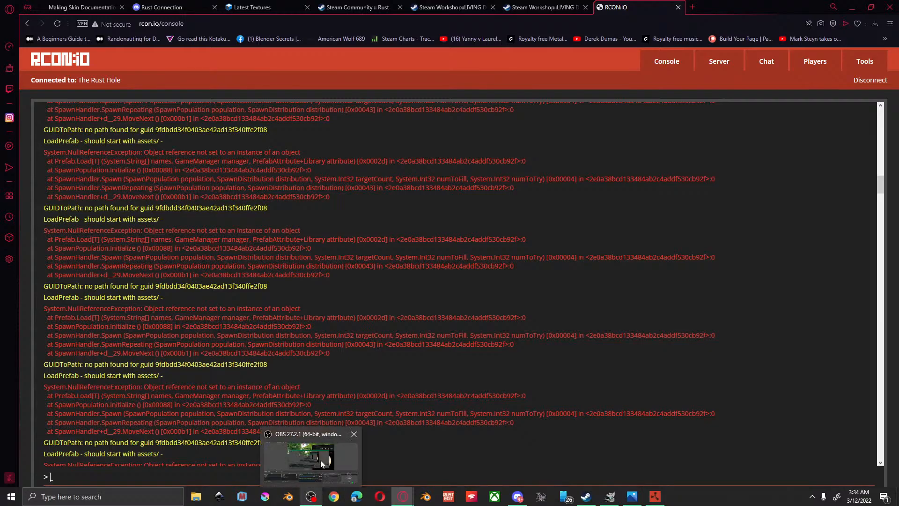
Switch to OBS to put the stream on the BRB scene, and return to Rust.
left_click(321, 457)
left_click(42, 419)
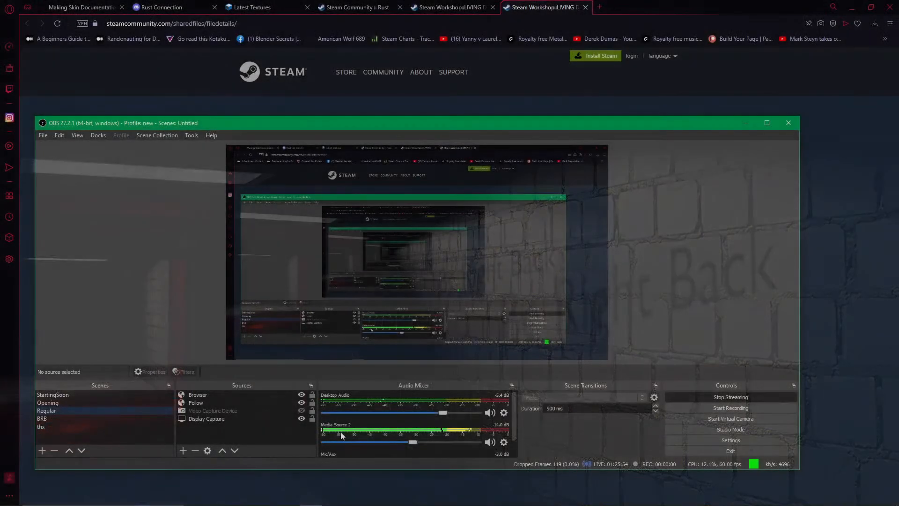
key("alt+Tab")
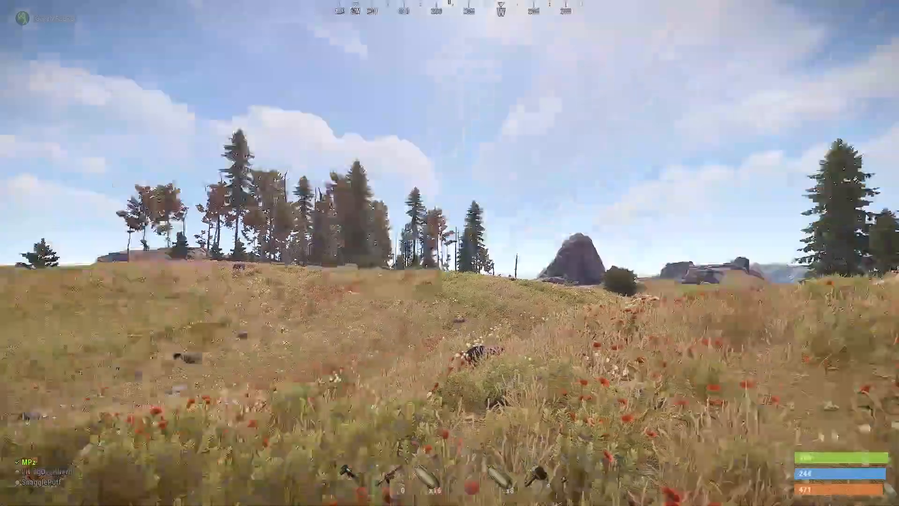
Gather the hemp and other wild plants in the hilltop meadow while crossing it on foot.
key("e")
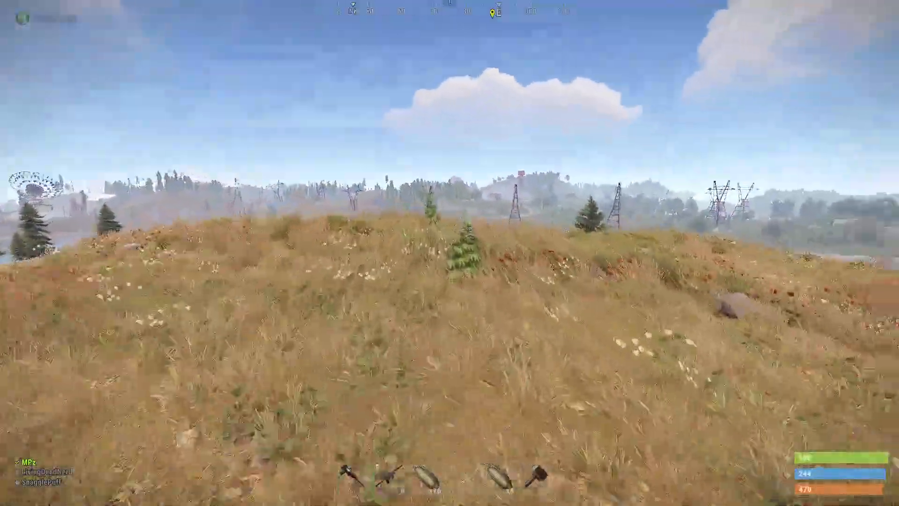
key("e")
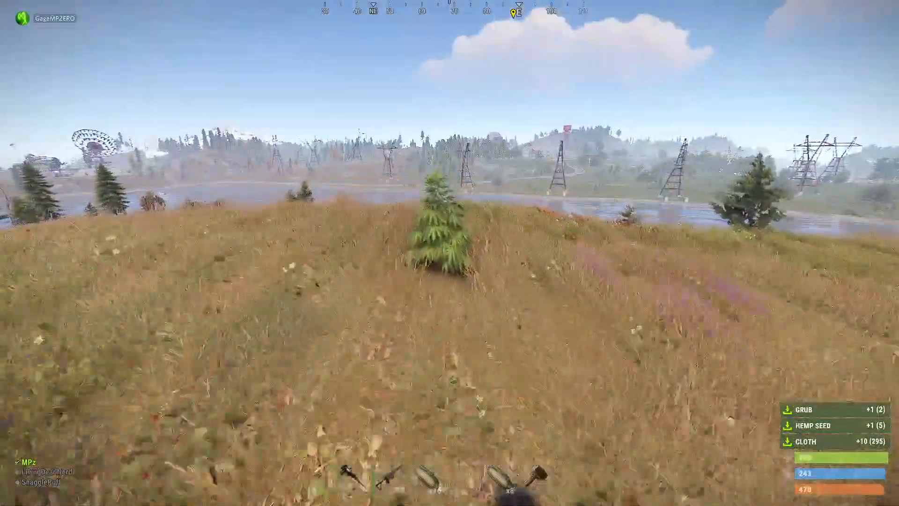
key("e")
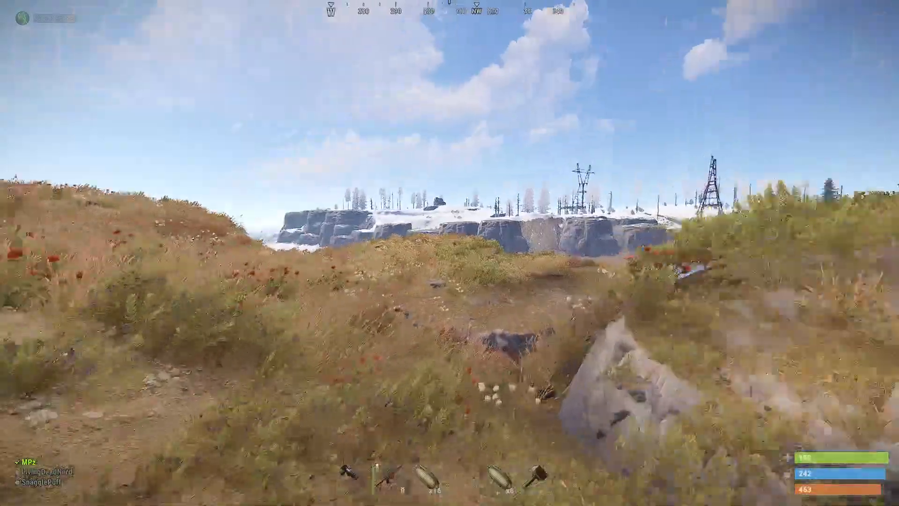
Ready the rifle between the rocks, and inspect the Fish Poncho among the poncho skins in the loot grid.
key("2")
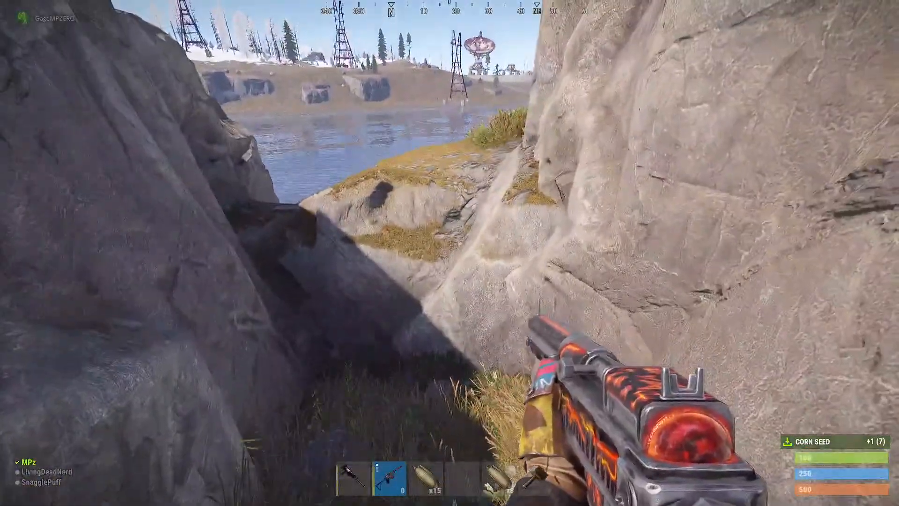
key("Return")
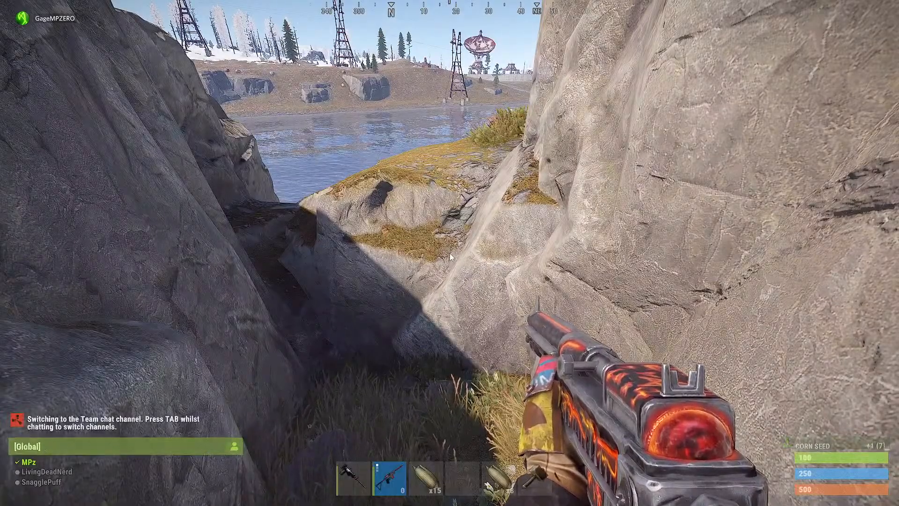
key("Escape")
key("Tab")
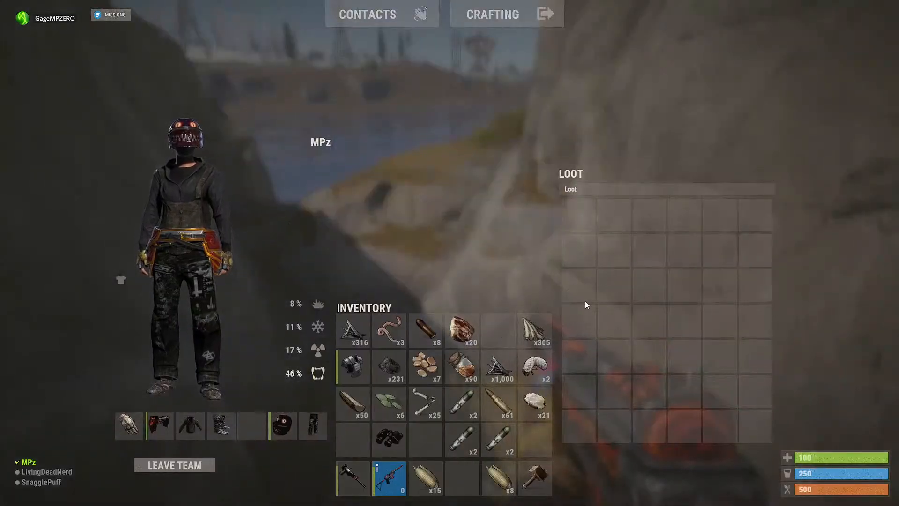
left_click(616, 250)
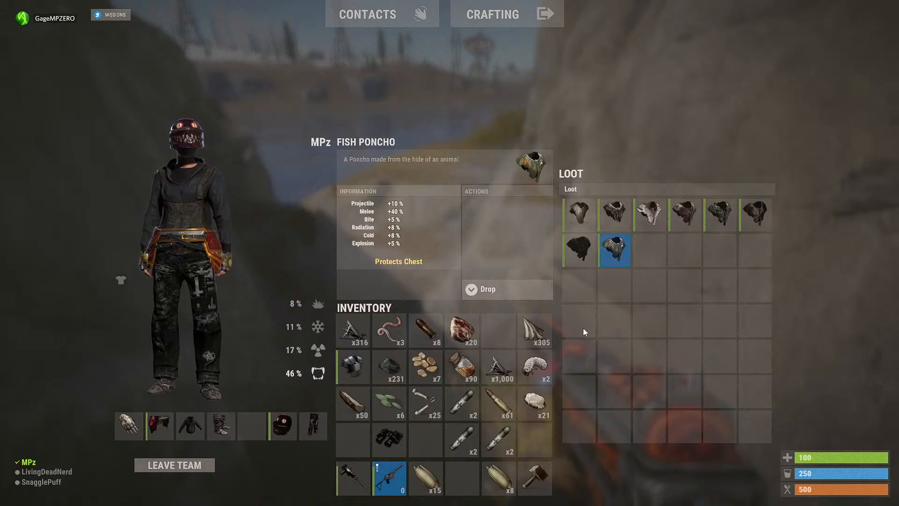
key("Tab")
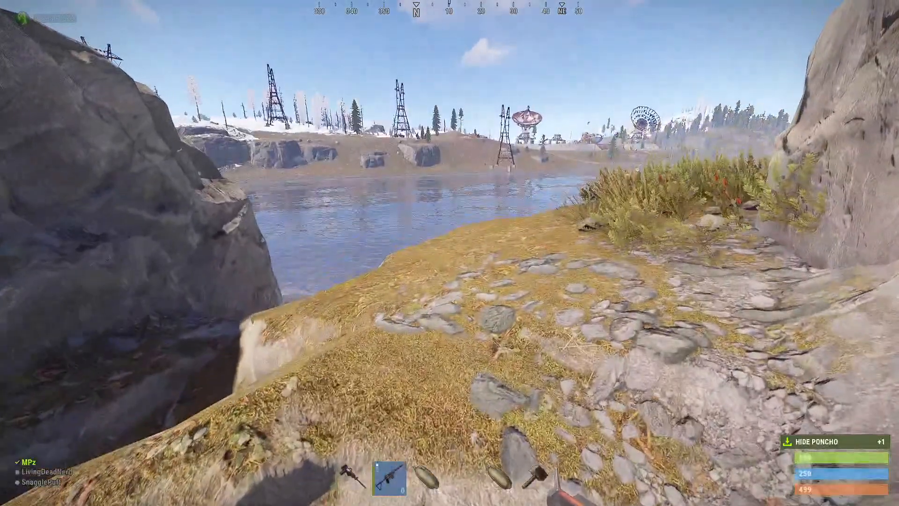
Sprint down from the rocks to the riverbank and east along the stony shore toward the pale rock formation.
key("shift+w")
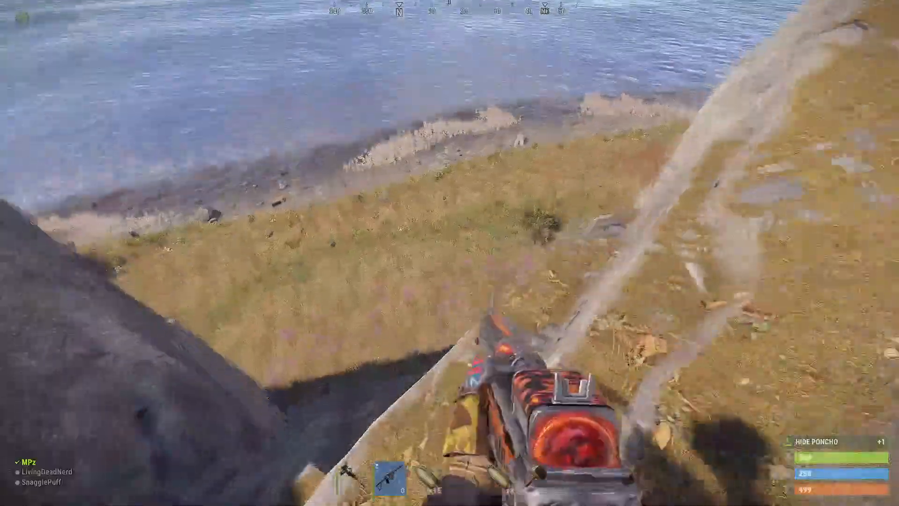
key("shift+w")
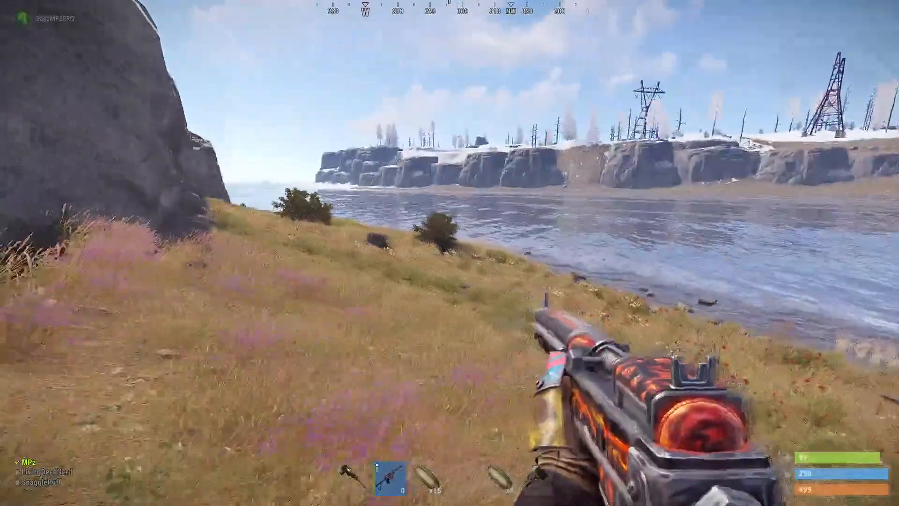
key("shift+w")
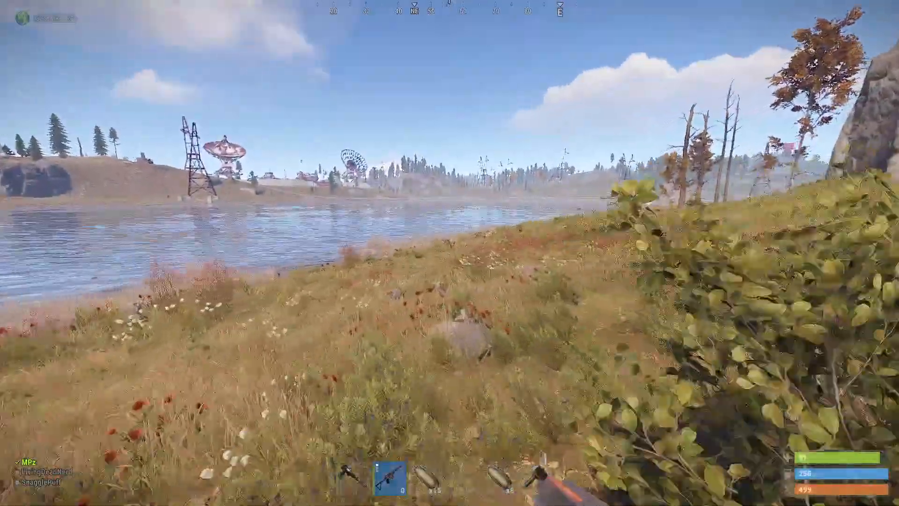
key("shift+w")
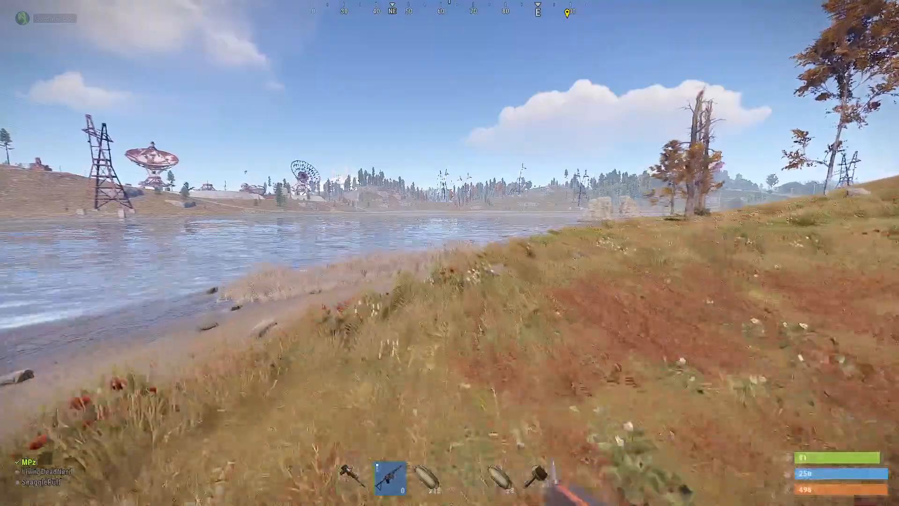
key("shift+w")
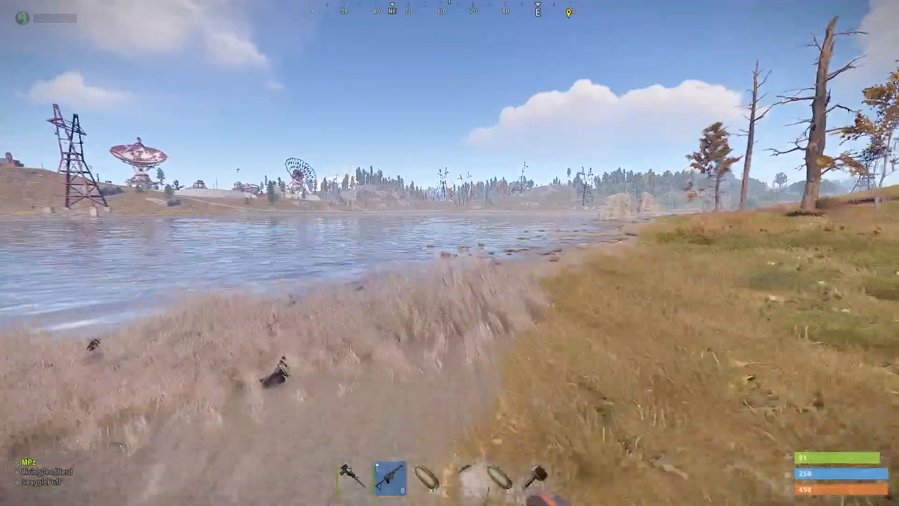
key("shift+w")
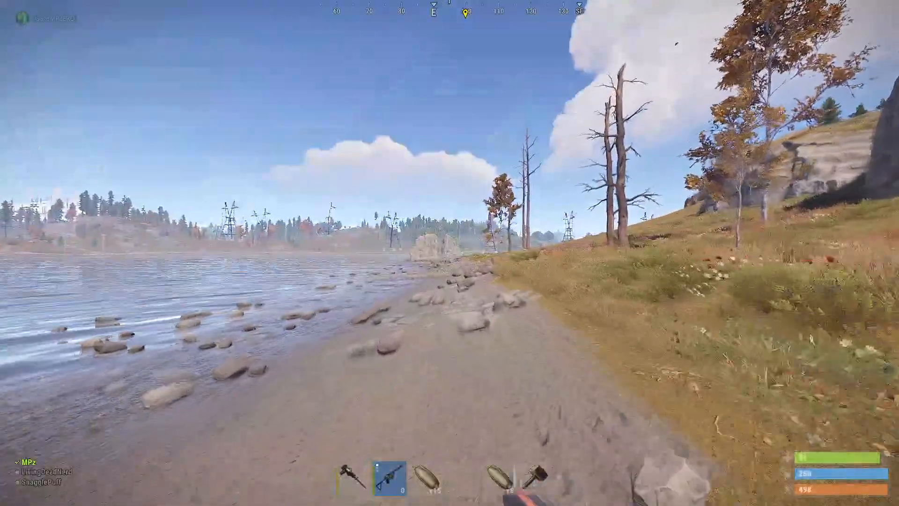
key("shift+w")
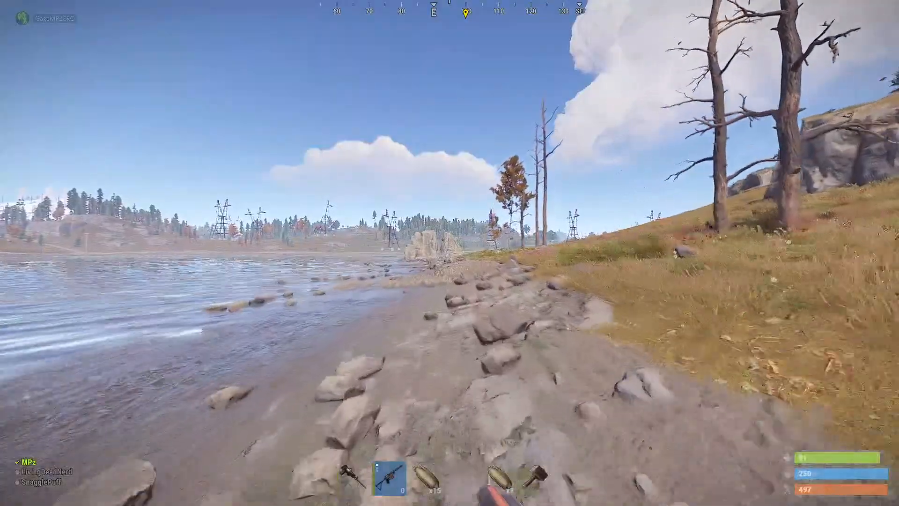
key("shift+w")
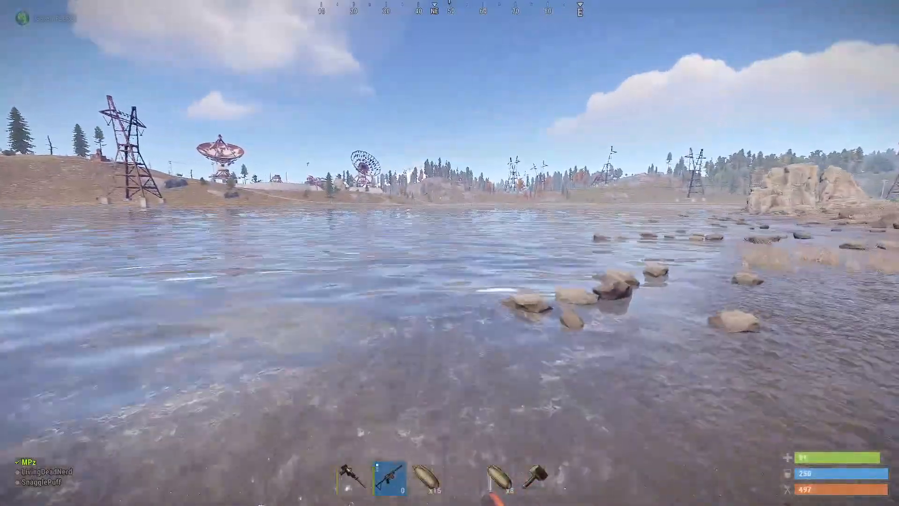
key("shift+w")
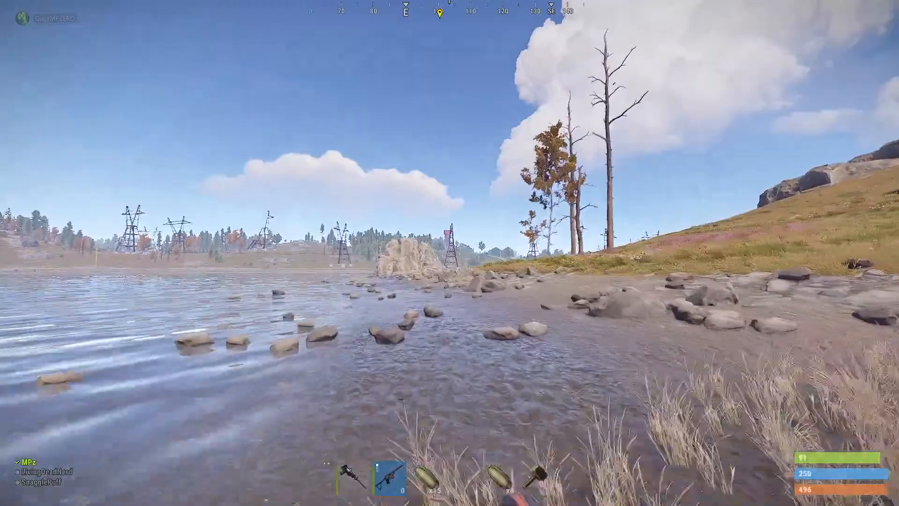
key("shift+w")
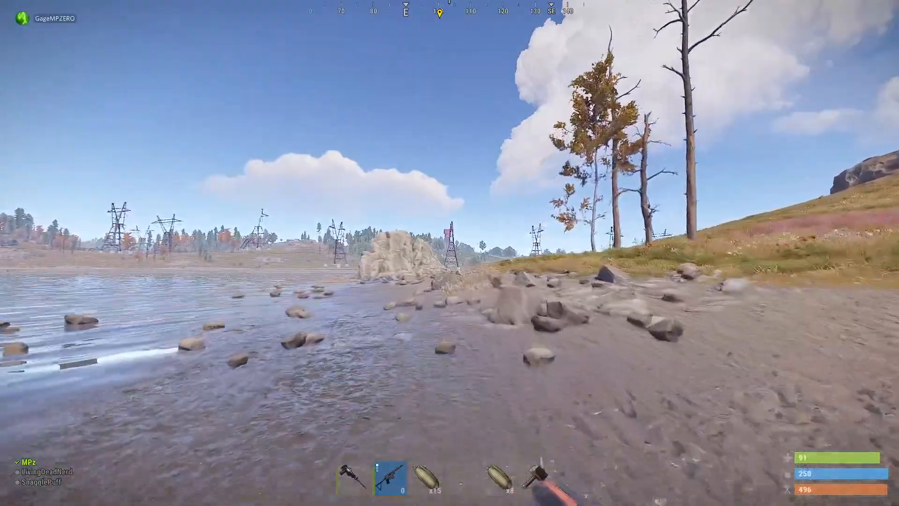
key("shift+w")
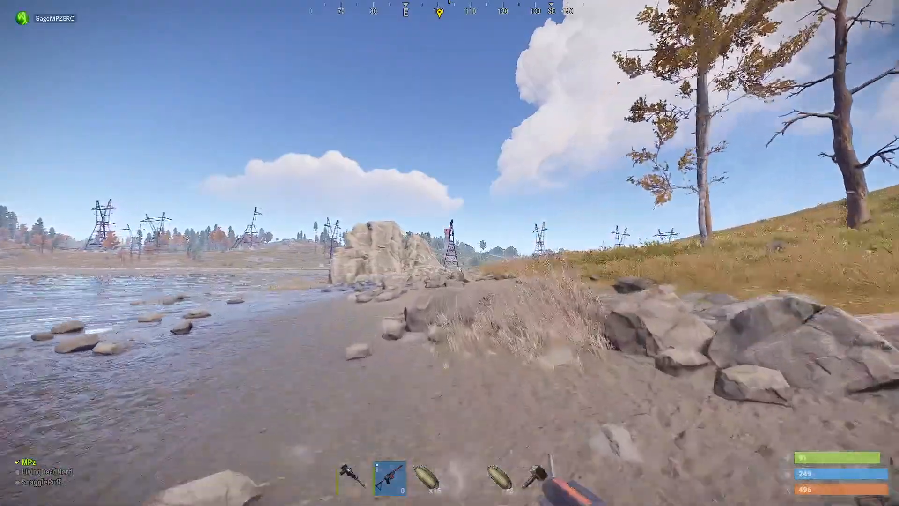
key("shift+w")
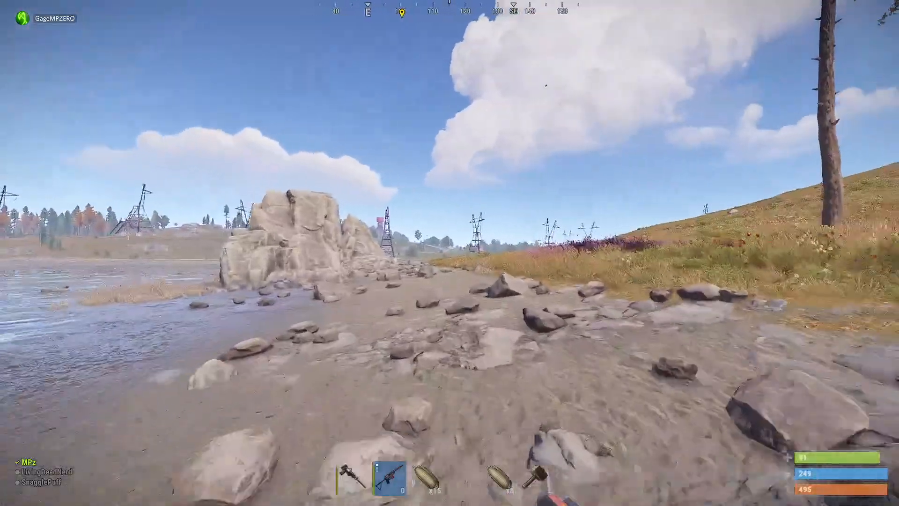
key("shift+w")
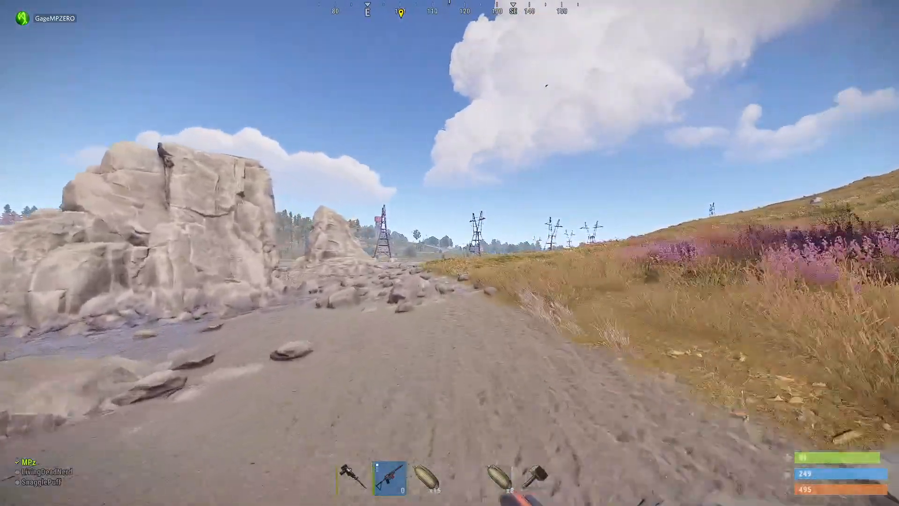
Sprint along the stony shore past the pale rocks, over the flowered bank and into the river shallows facing the pylons.
key("shift+w")
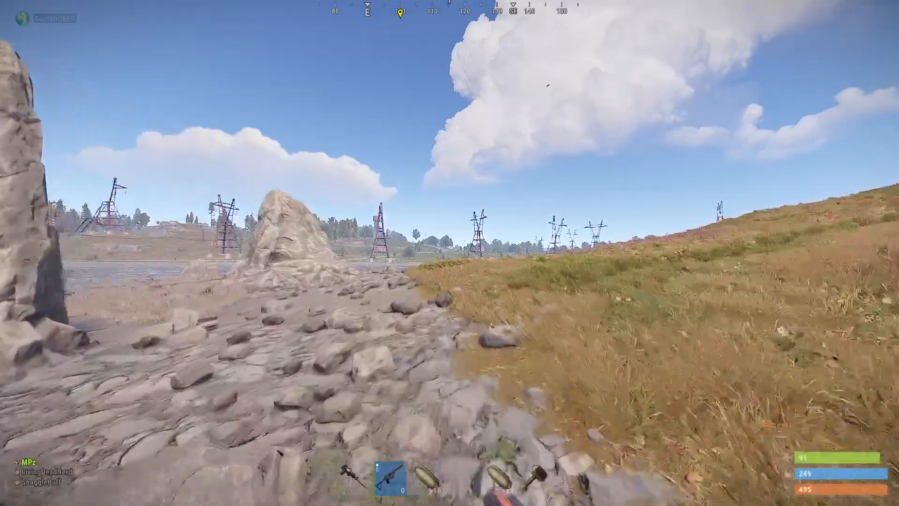
key("shift+w")
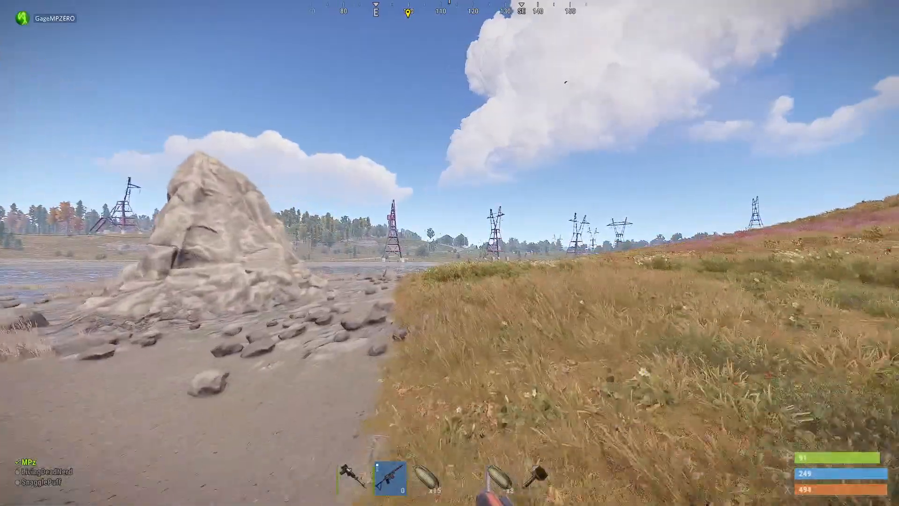
key("shift+w")
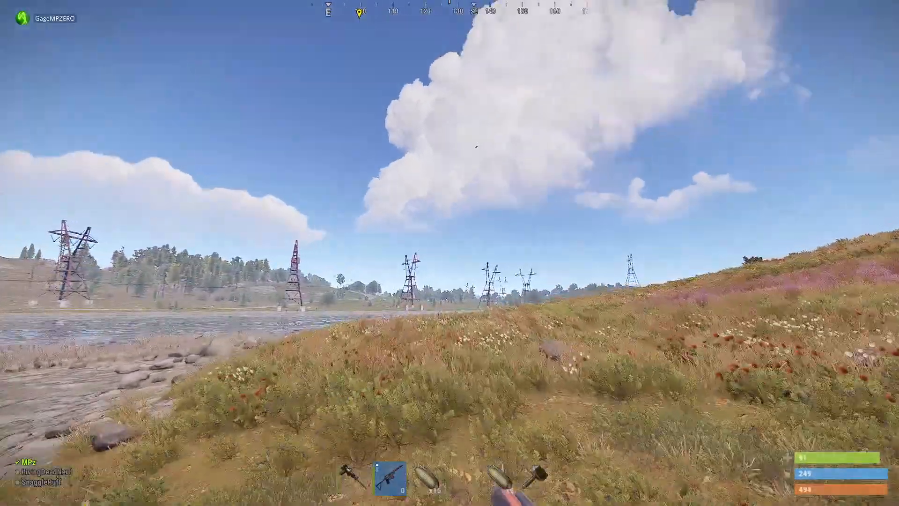
key("shift+w")
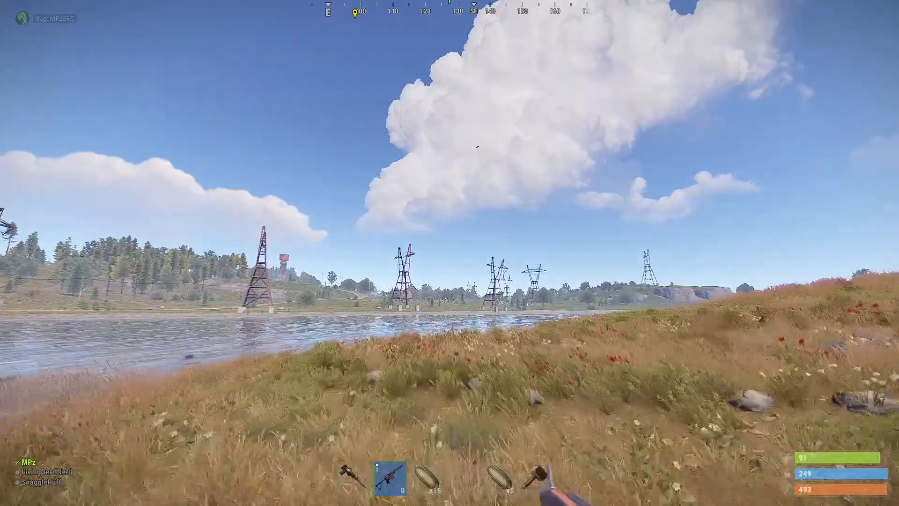
key("shift+w")
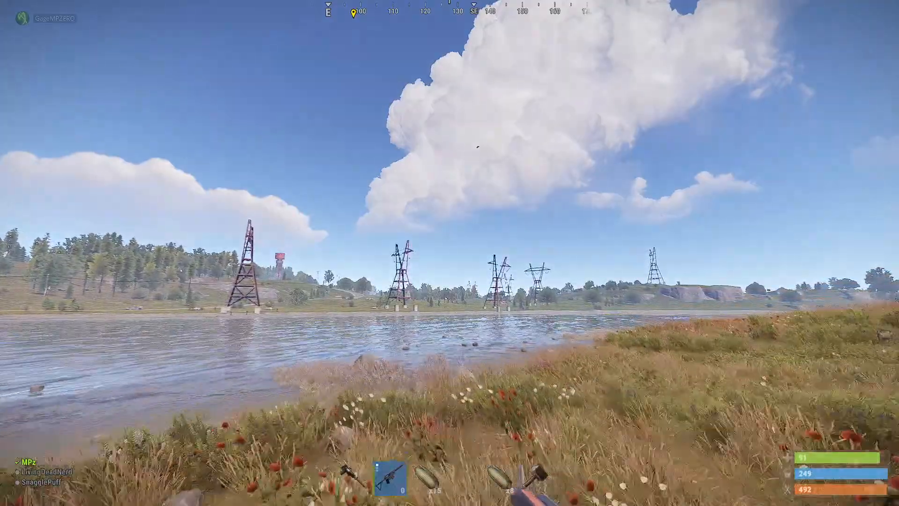
key("shift+w")
key("shift+w")
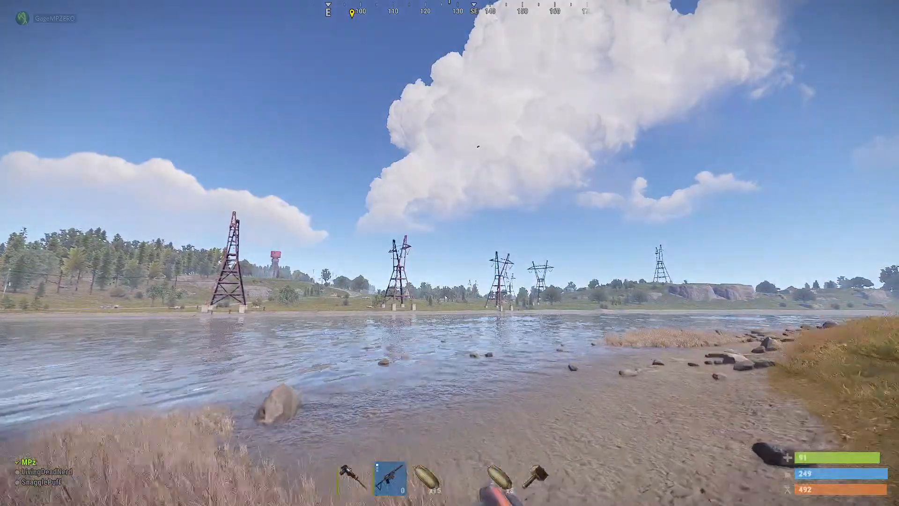
key("shift+w")
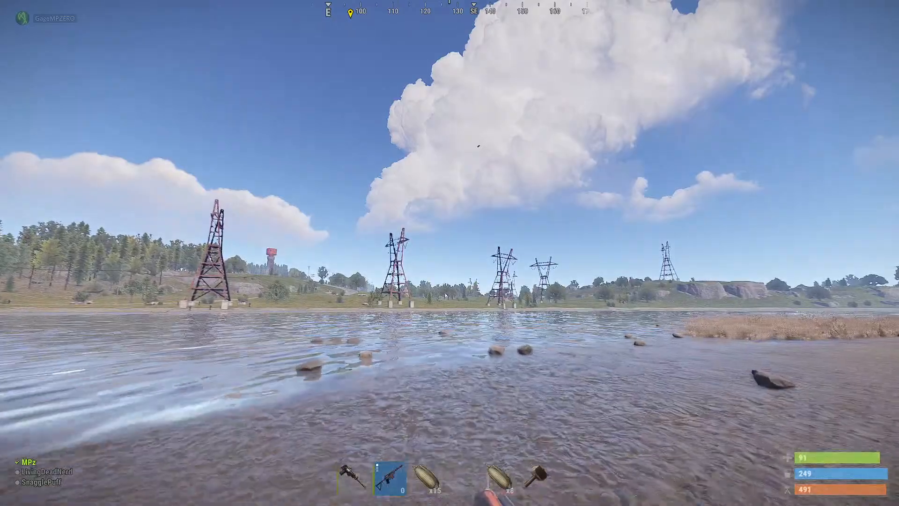
key("shift+w")
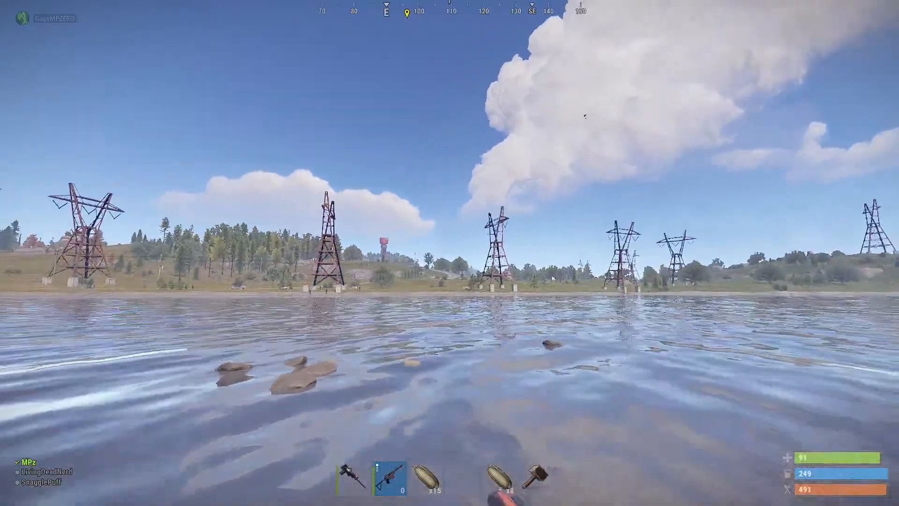
Swim across the river to the rocky far bank beneath the rusty power pylons.
key("shift+w")
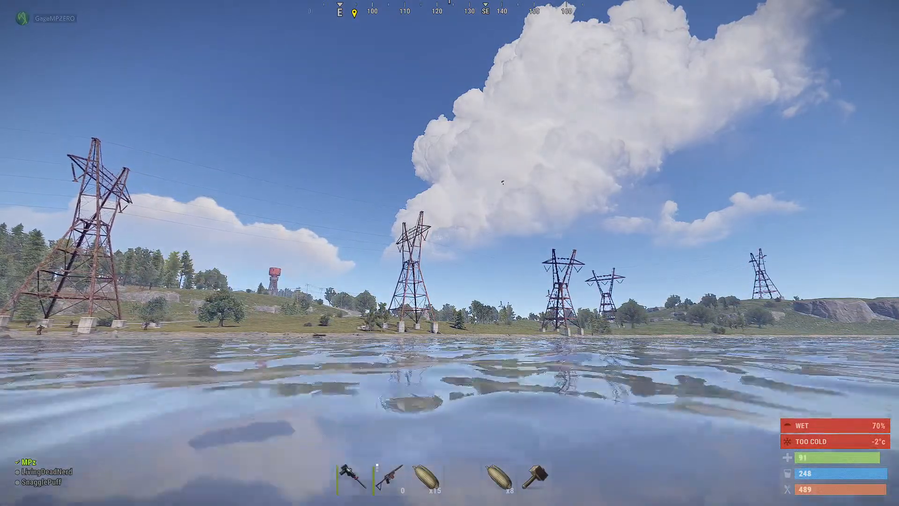
key("w")
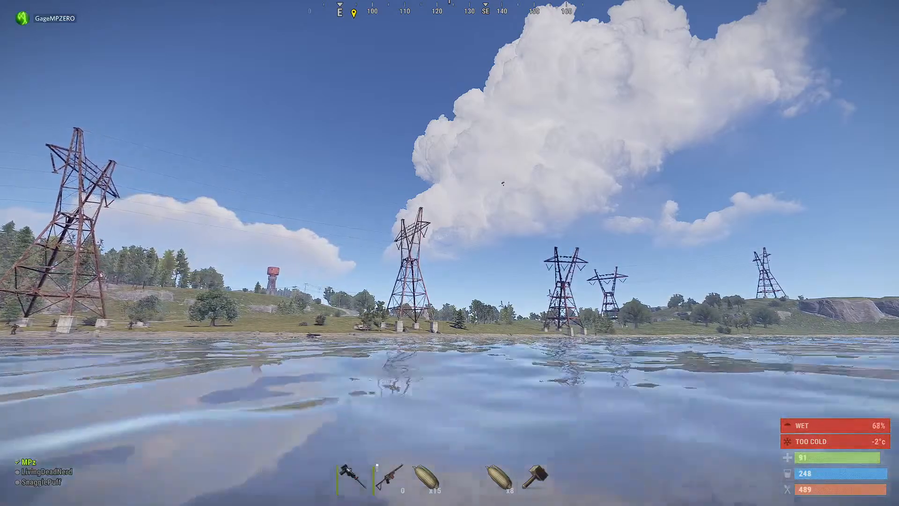
key("w")
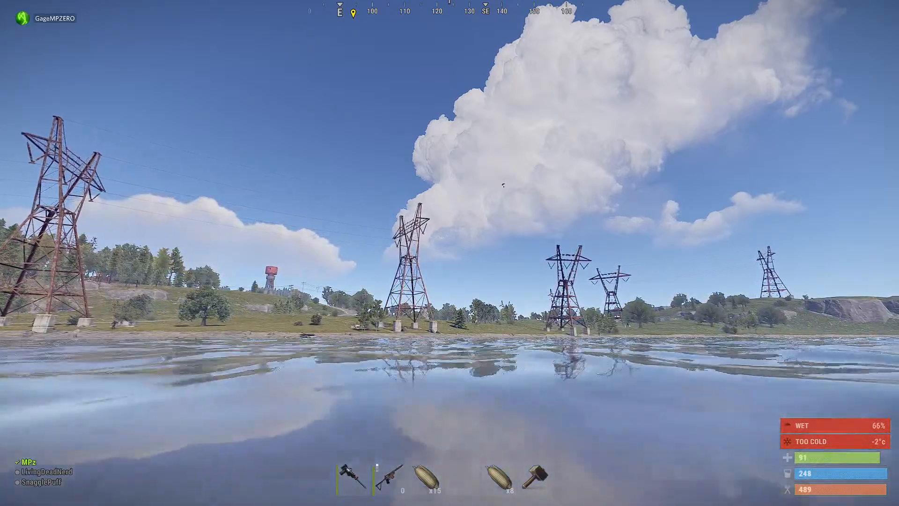
key("w")
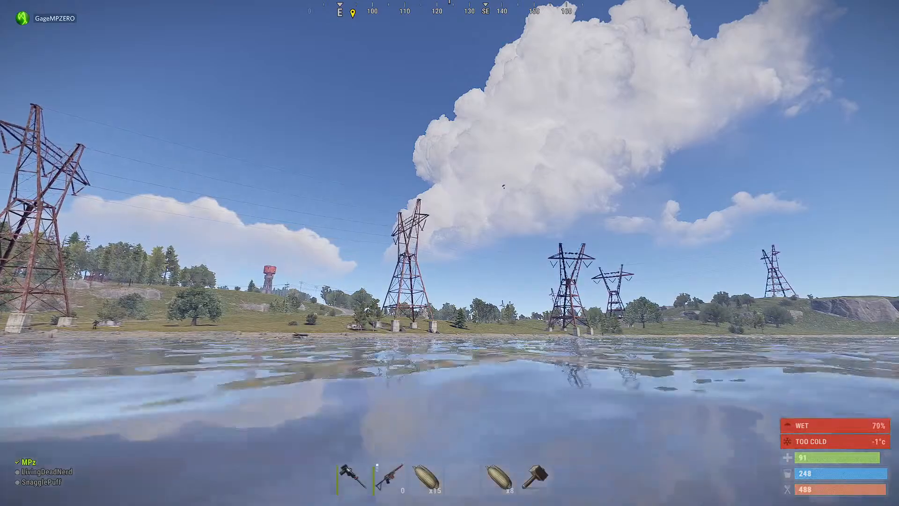
key("w")
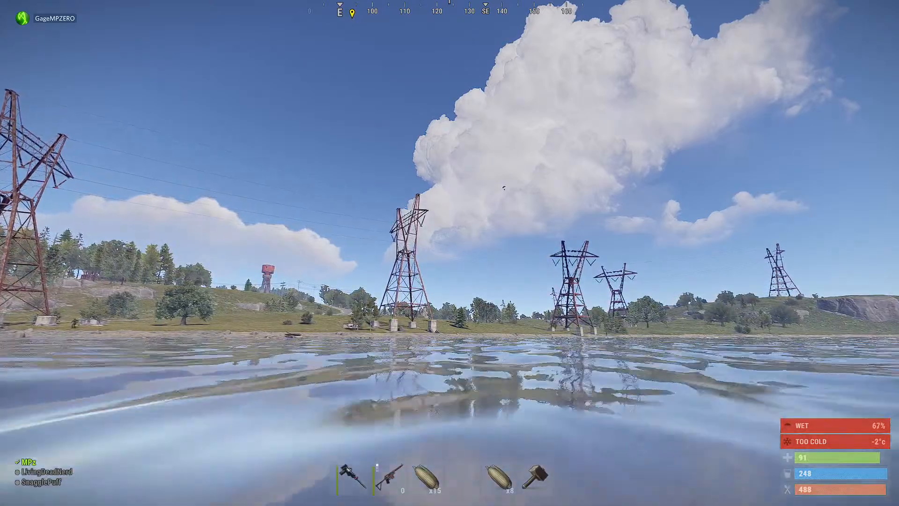
key("w")
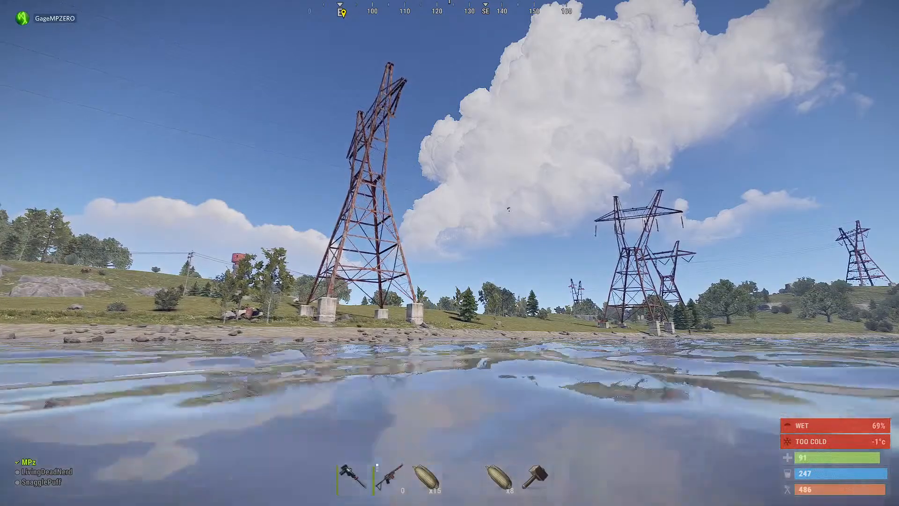
key("w")
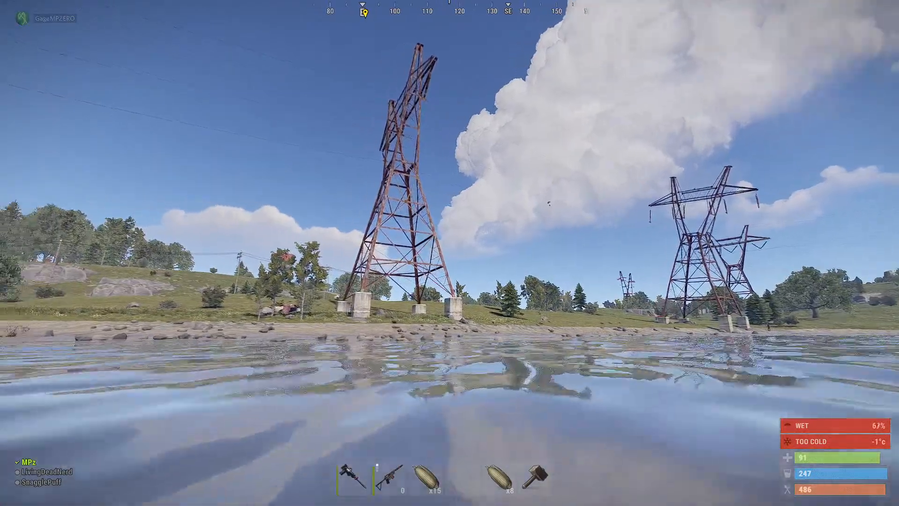
key("w")
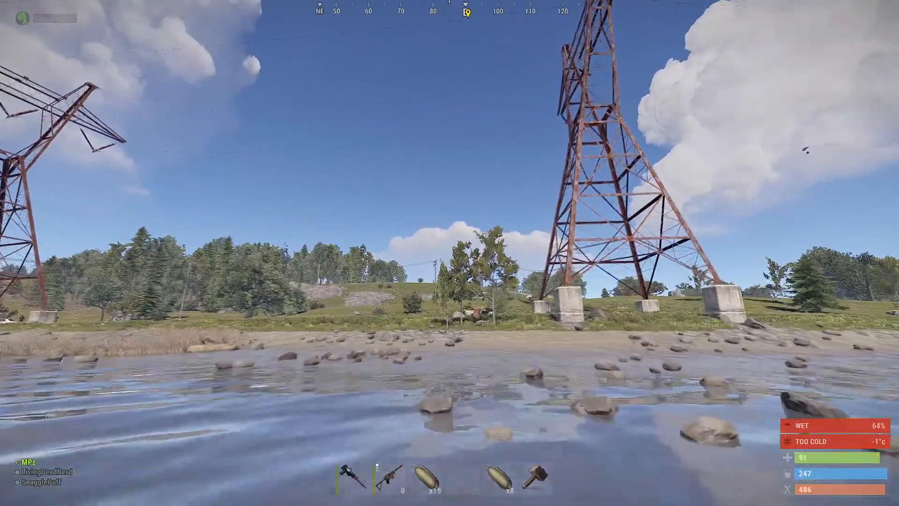
Run ashore past the birch trees and up the grassy slope to the road by the yellow deer sign.
key("w")
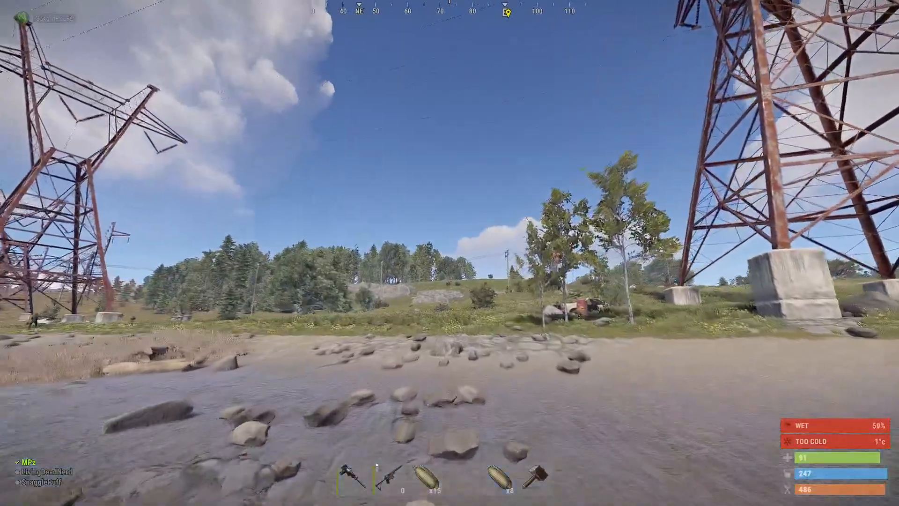
key("w")
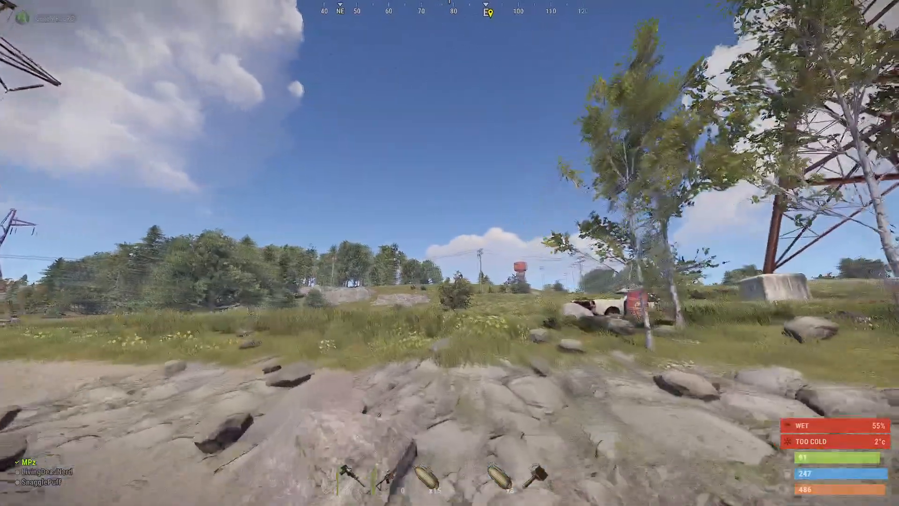
key("w")
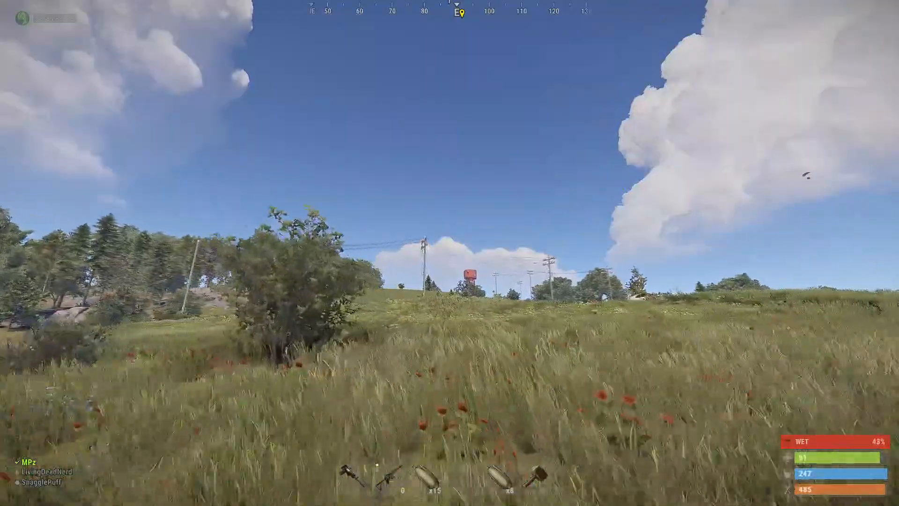
key("w")
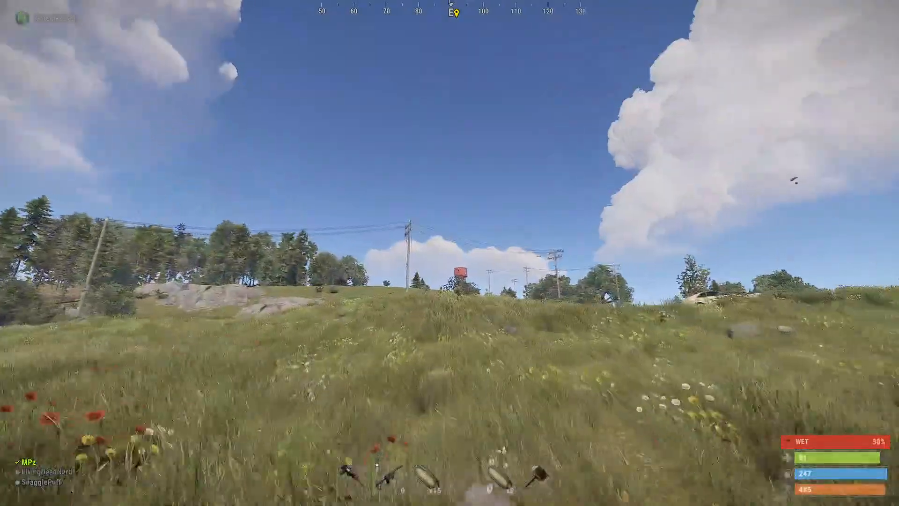
key("w")
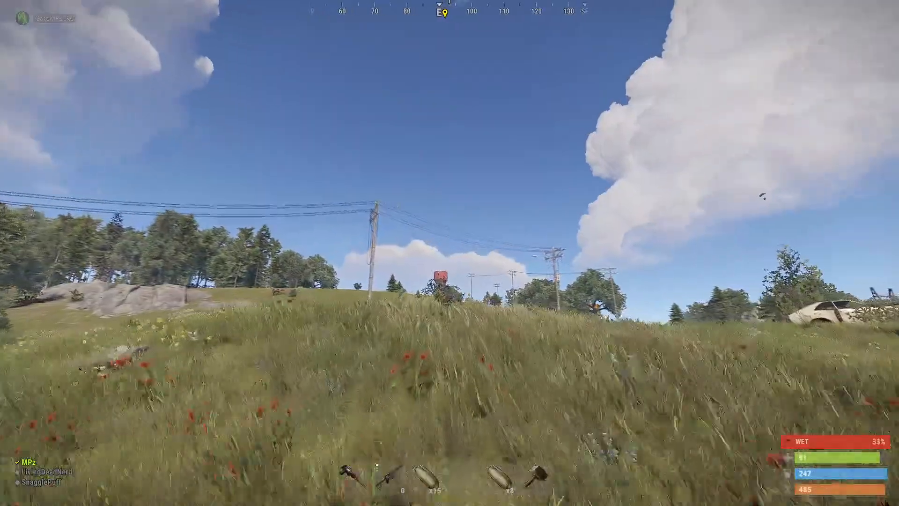
key("w")
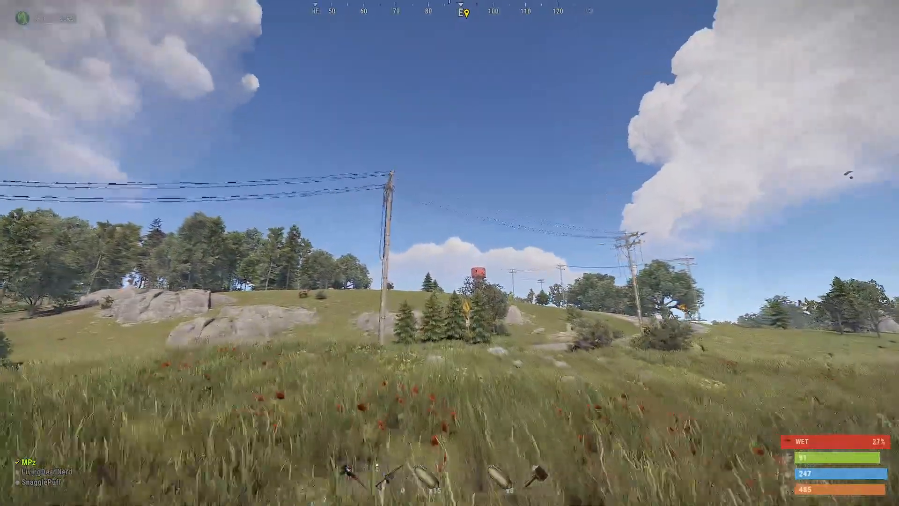
key("w")
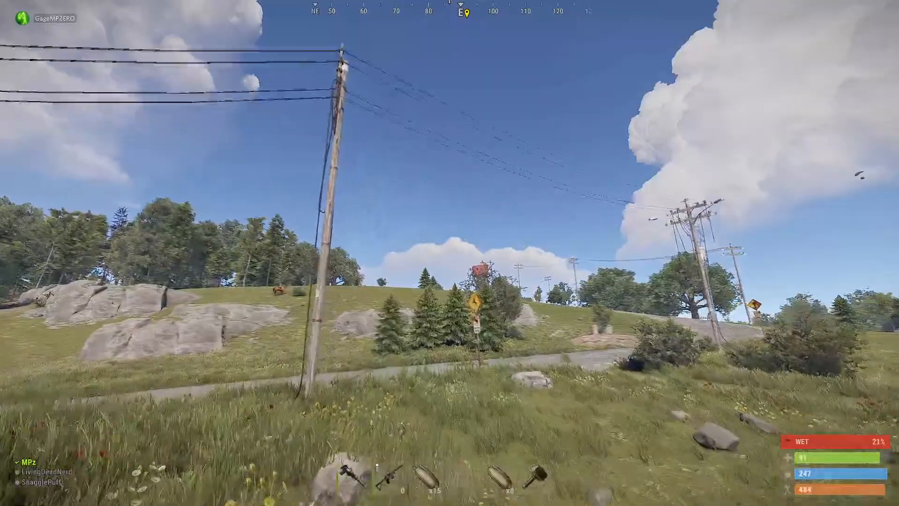
key("w")
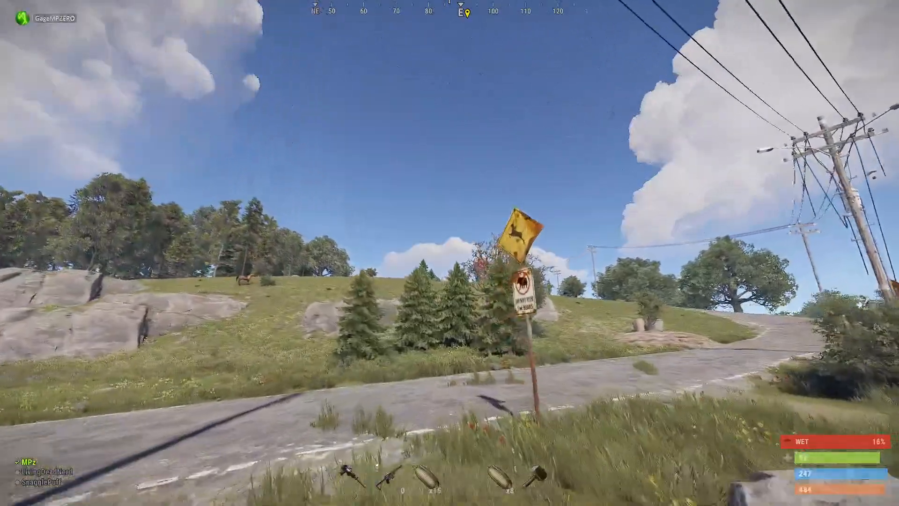
Cross the road and climb northeast between the boulders to the saddled horse on the hillside.
key("w")
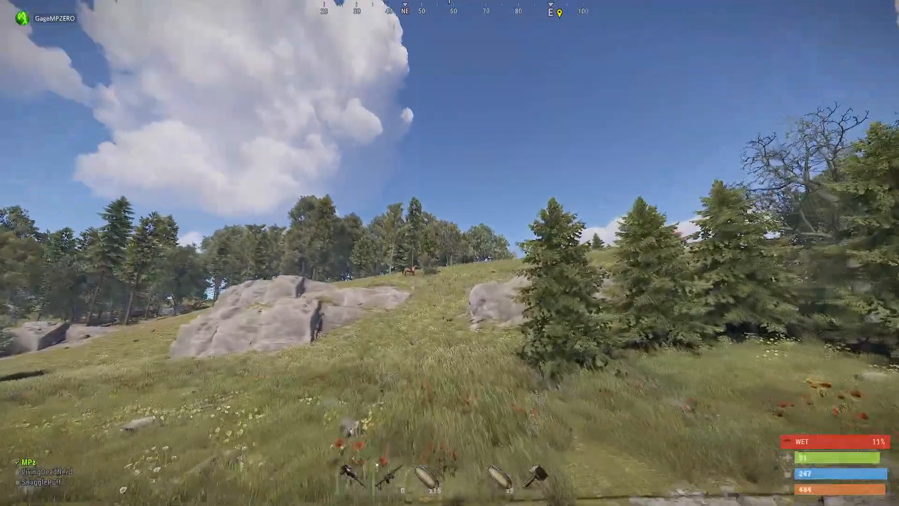
key("w")
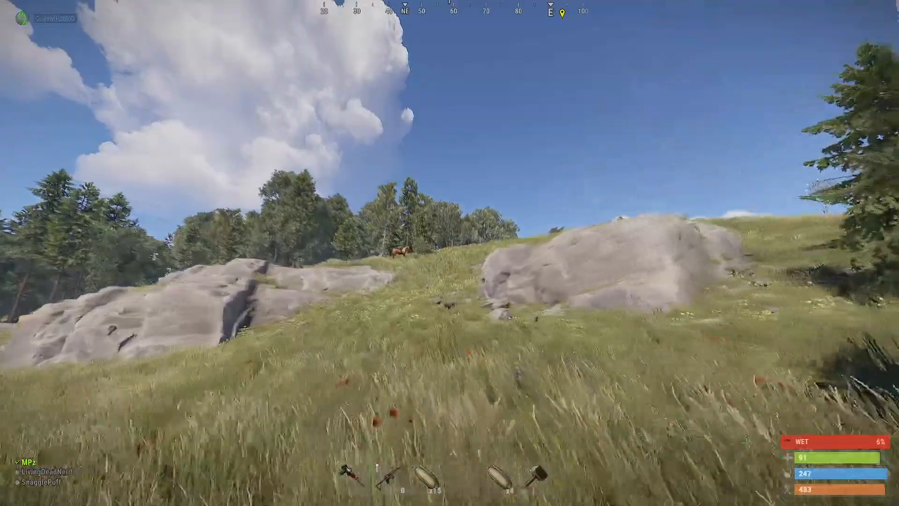
key("w")
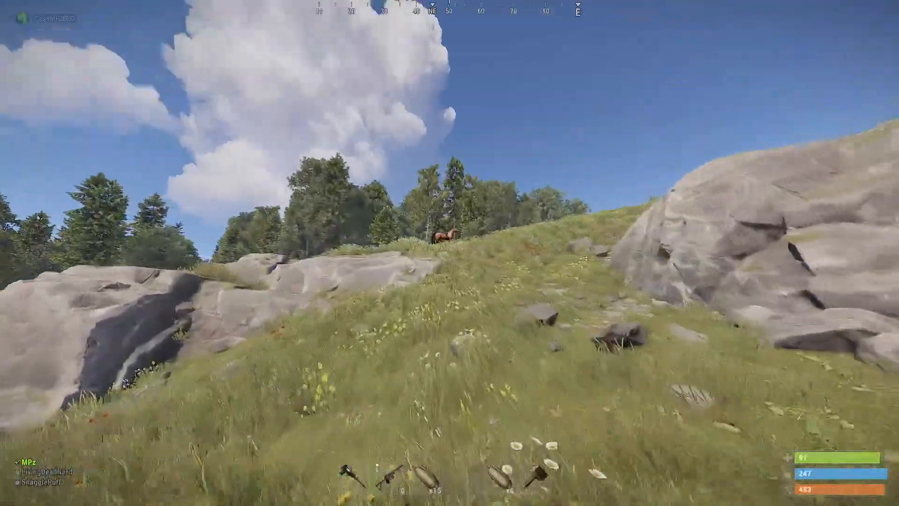
key("w")
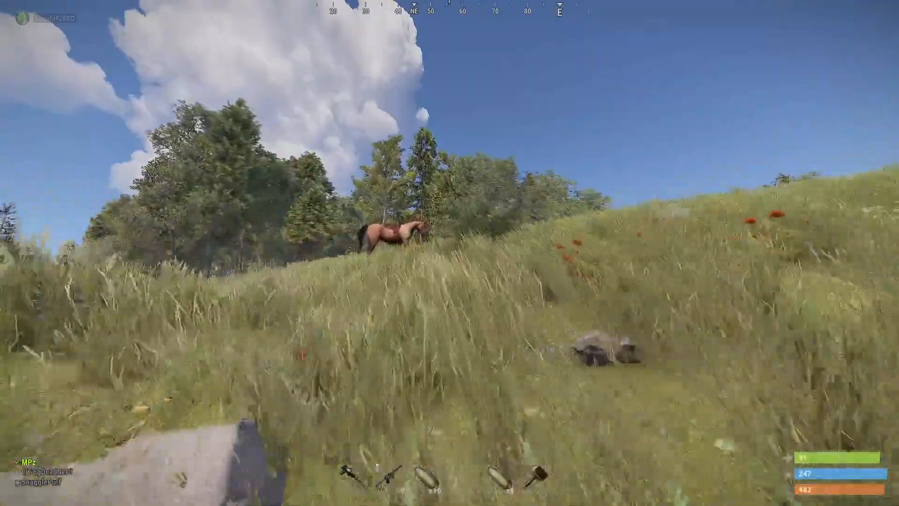
key("w")
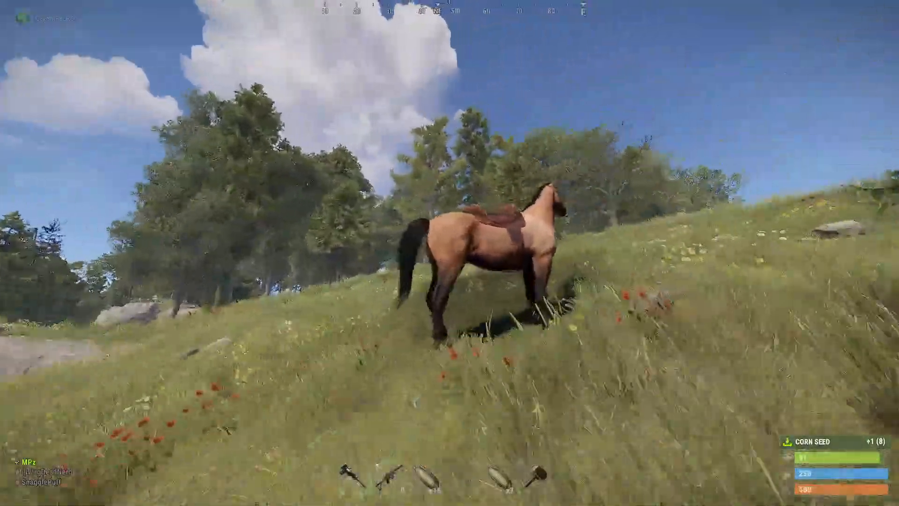
Mount the saddled horse and ride it southeast over the grassy hilltop.
key("e")
key("w")
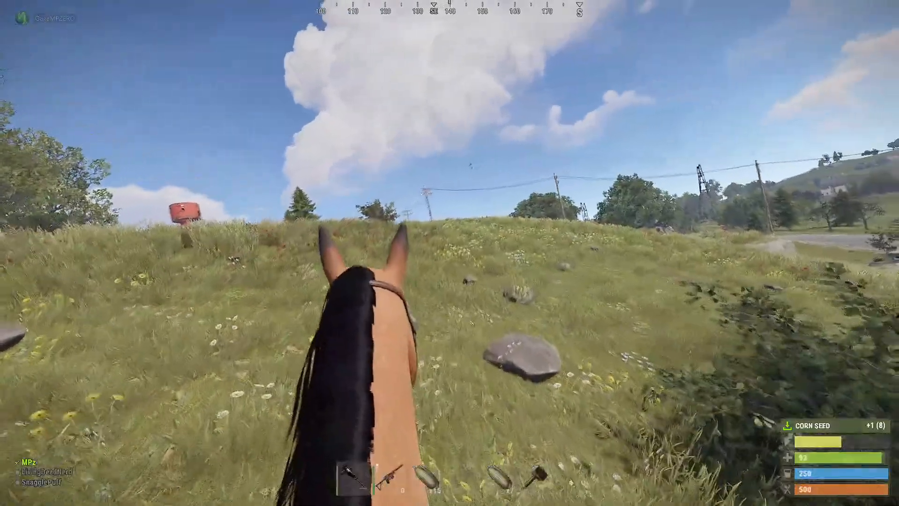
key("w")
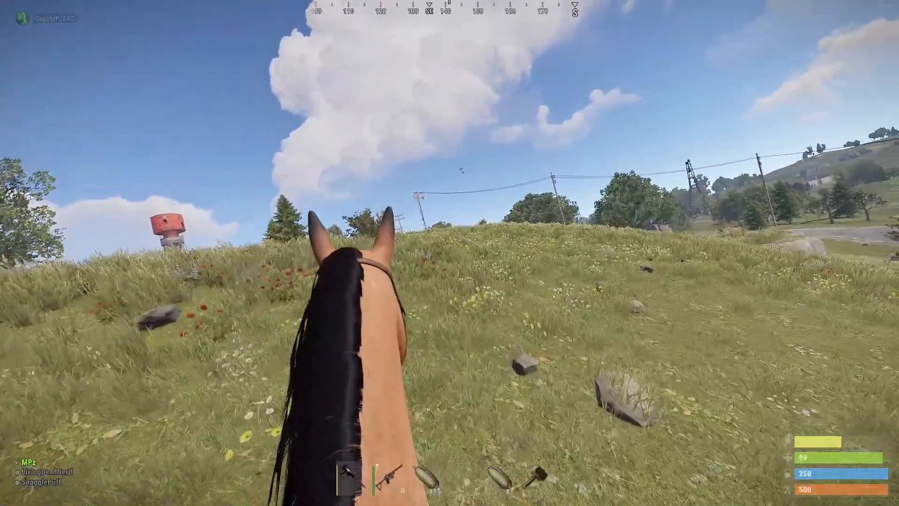
Check the map around the western islands and the death marker near D14, and return to riding along the riverbank.
scroll(450, 253, "down", 4)
scroll(449, 253, "down", 1)
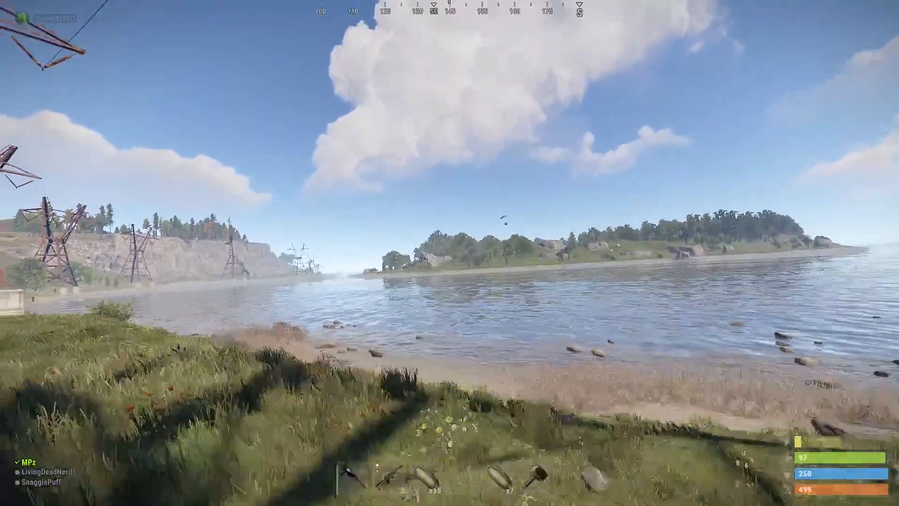
key("g")
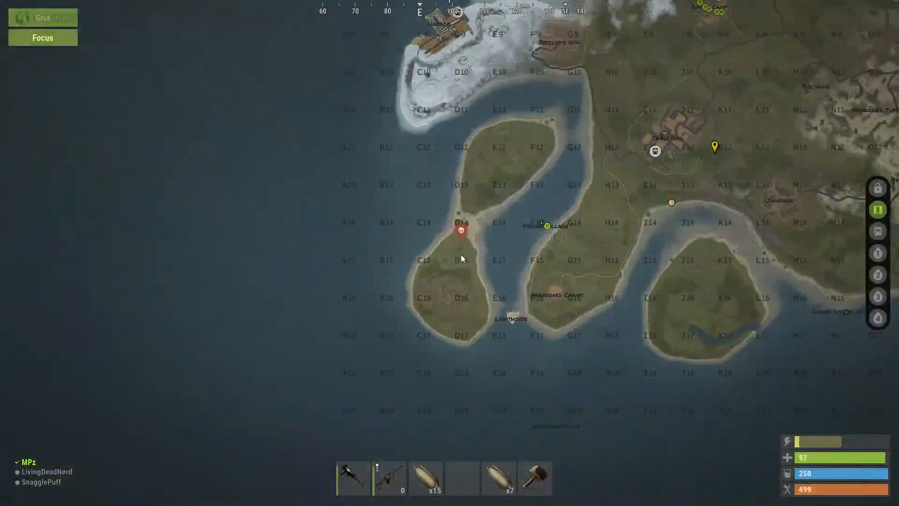
key("g")
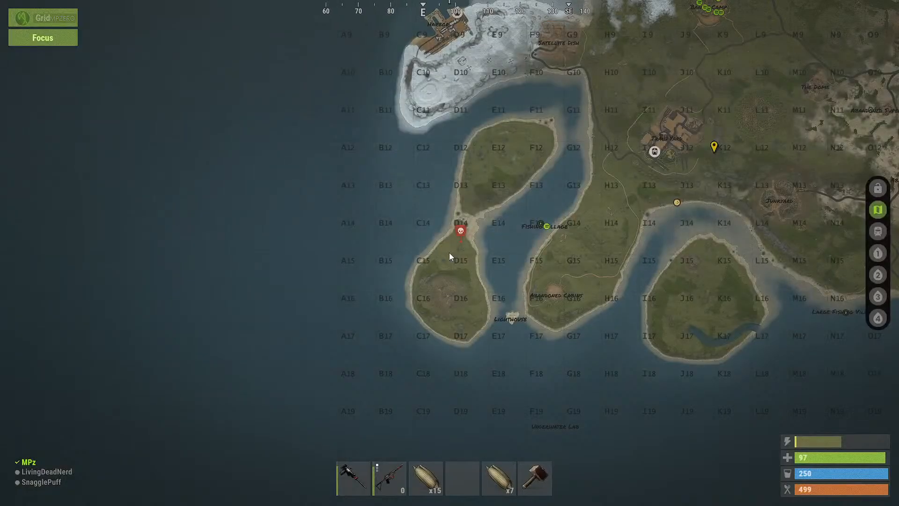
key("g")
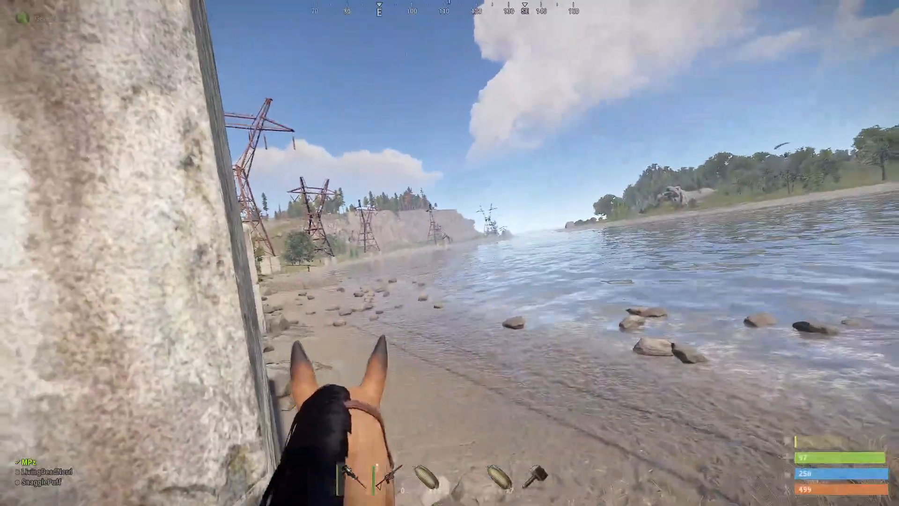
Ride the horse southeast along the shallow riverbank toward the line of pylons, briefly checking the map on the way.
key("d")
key("a")
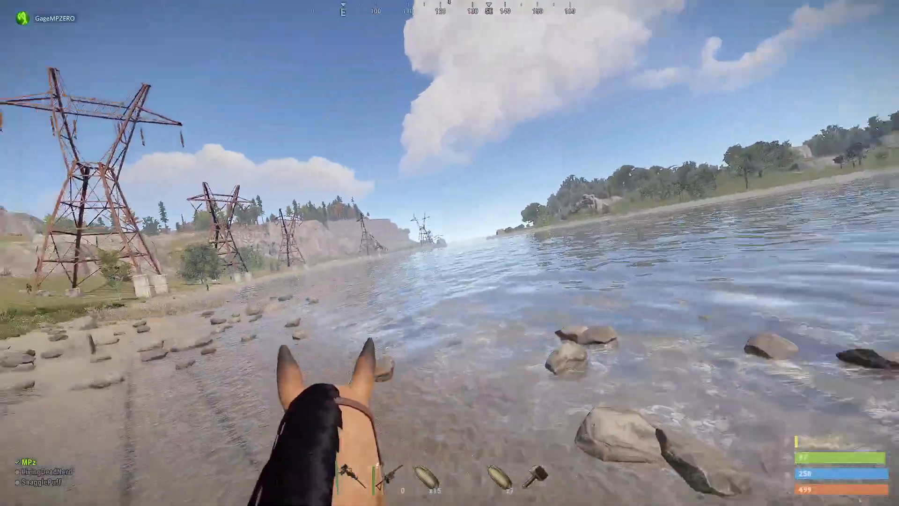
key("a")
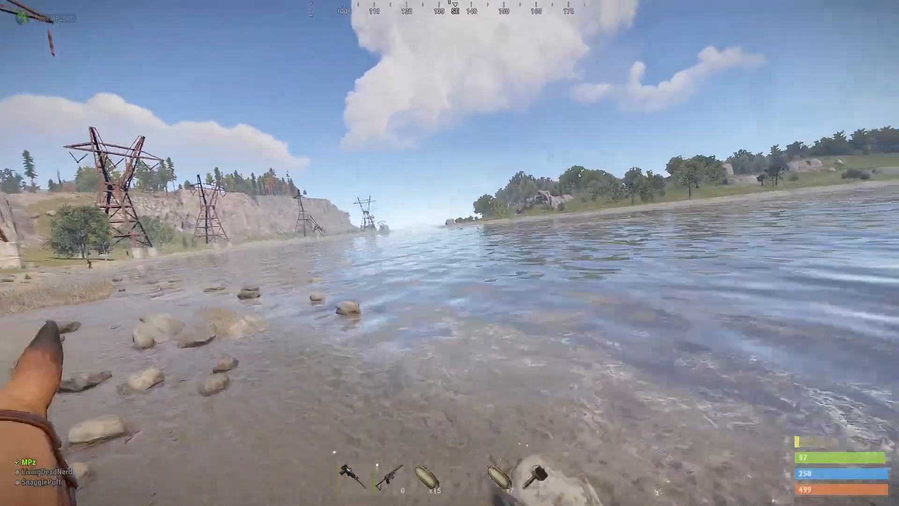
key("d")
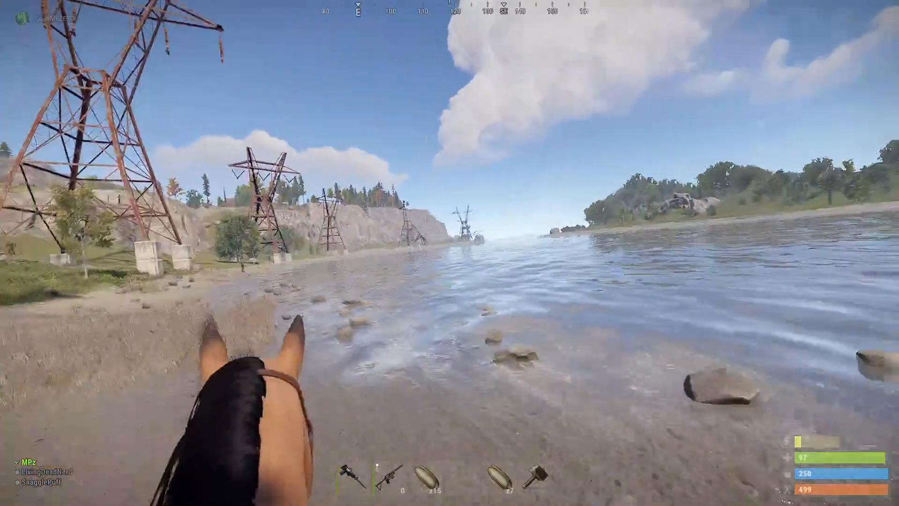
key("g")
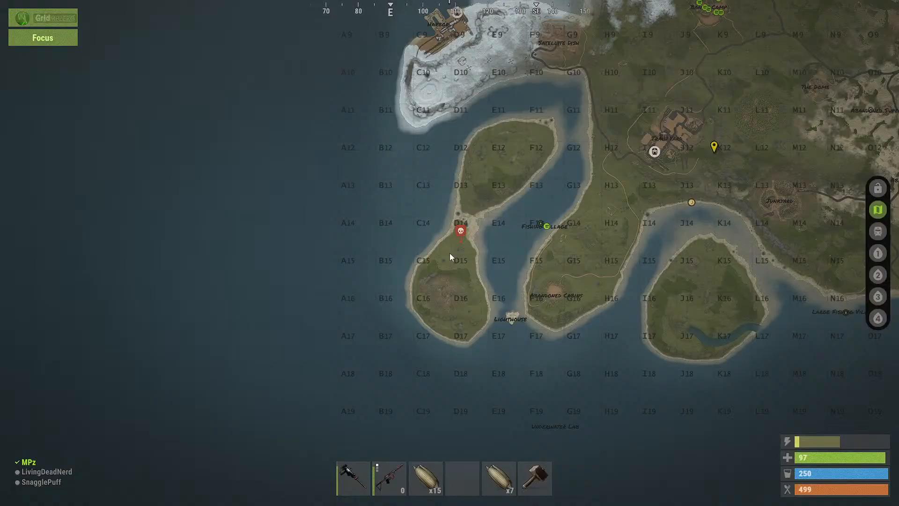
key("g")
key("d")
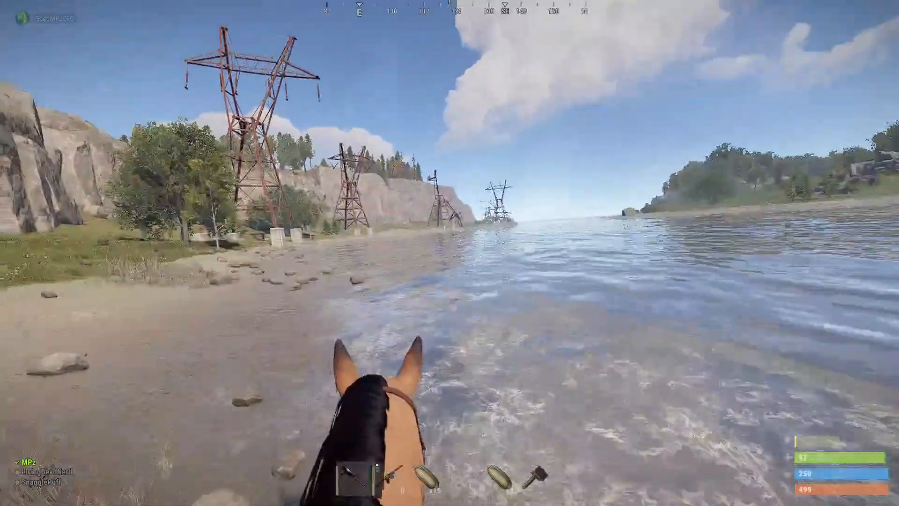
Check the riding position on the map and zoom in on the river bend around J14 and K14.
key("g")
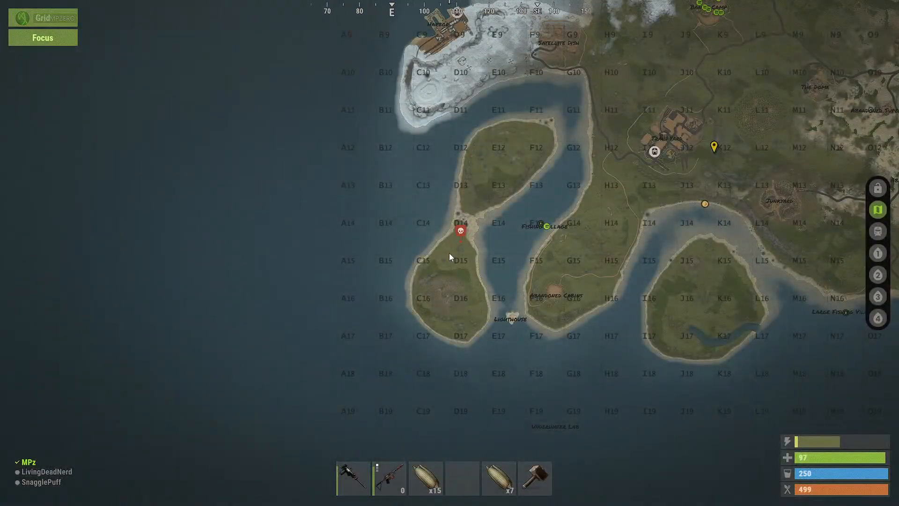
key("g")
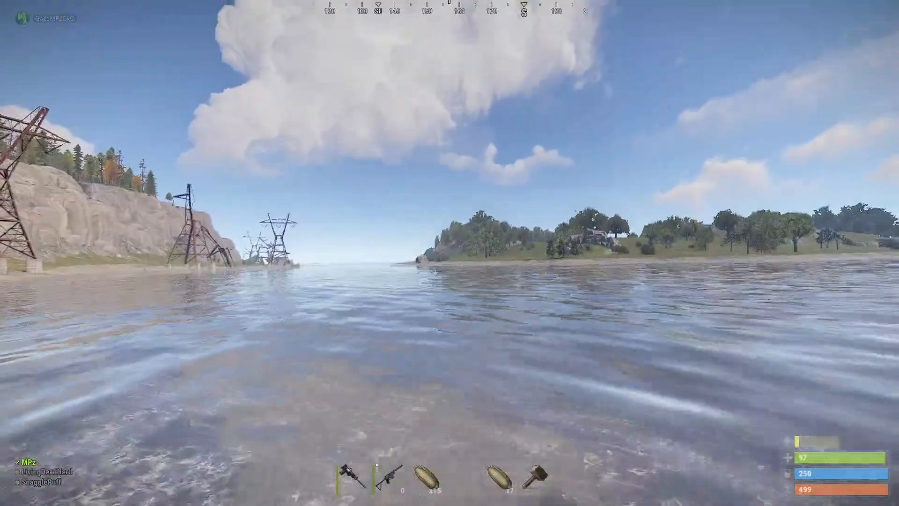
key("g")
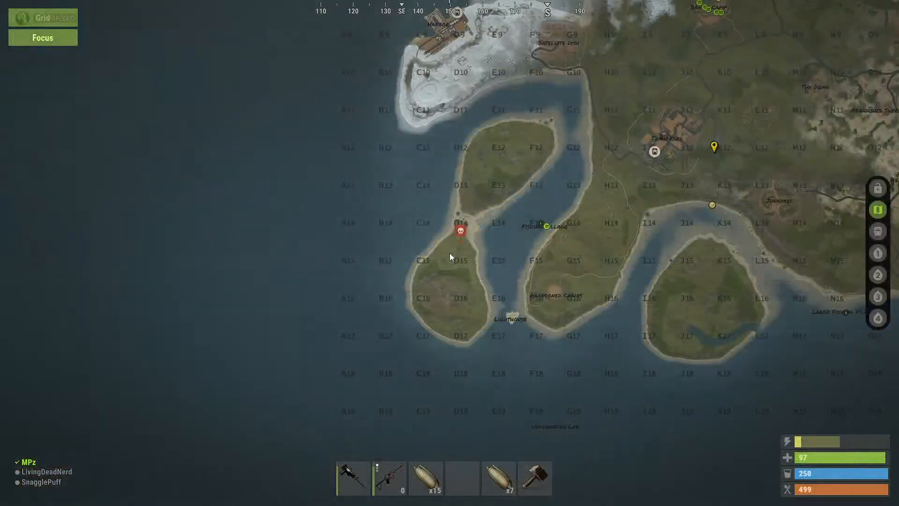
key("g")
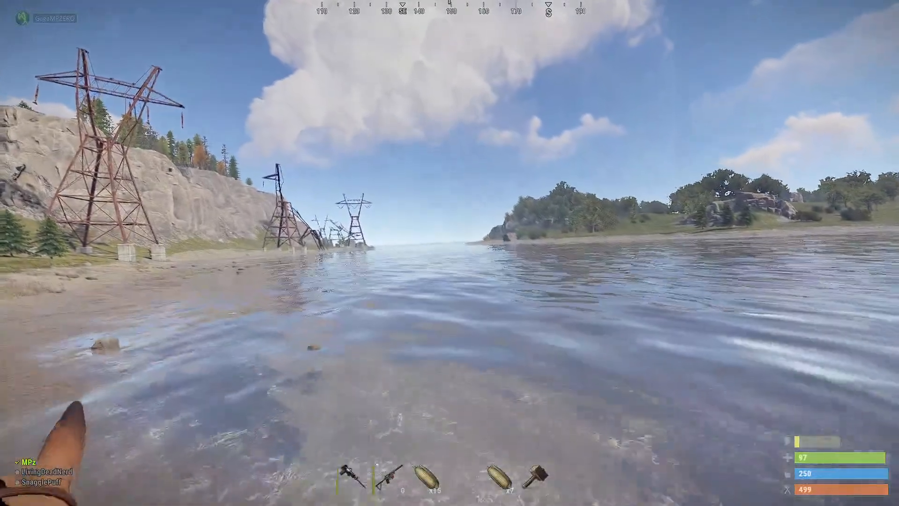
key("g")
left_click_drag(697, 301, 516, 328)
scroll(516, 327, "up", 5)
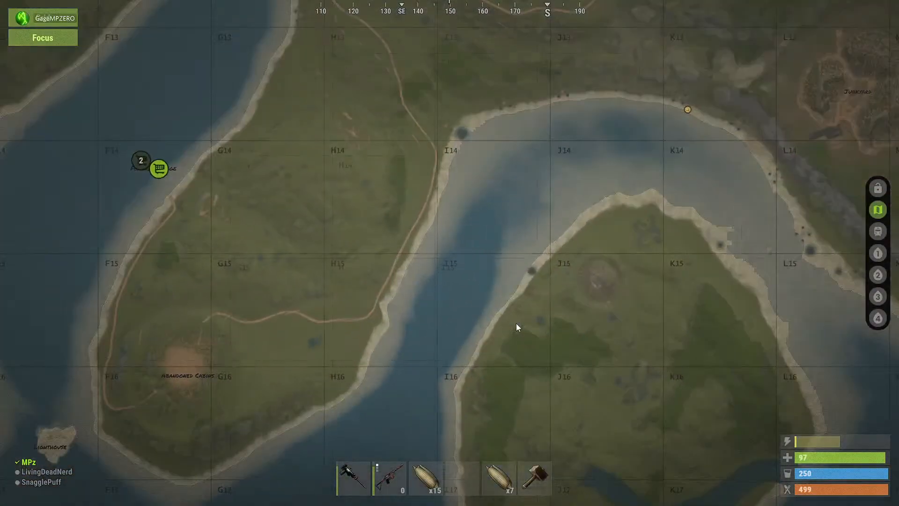
key("g")
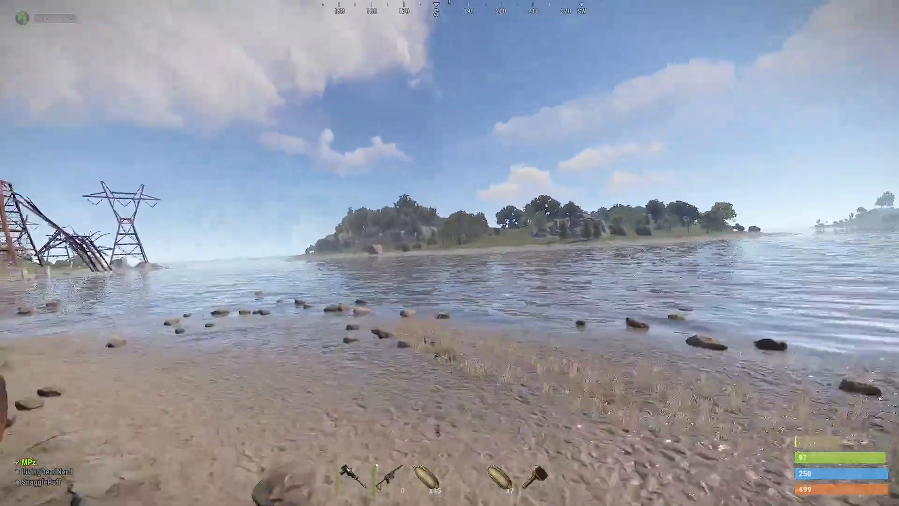
Ride south from the bank near K14 into the river toward the wooded island, checking the crossing on the map.
key("w")
key("d")
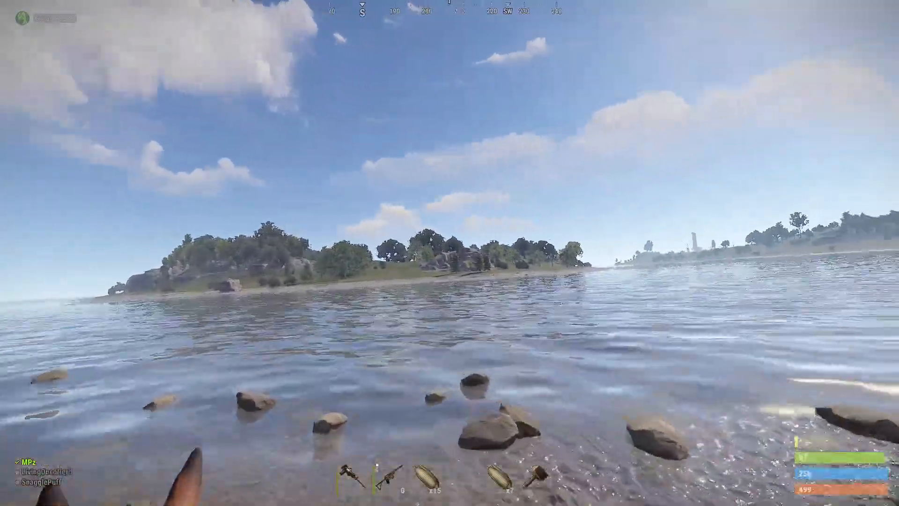
key("g")
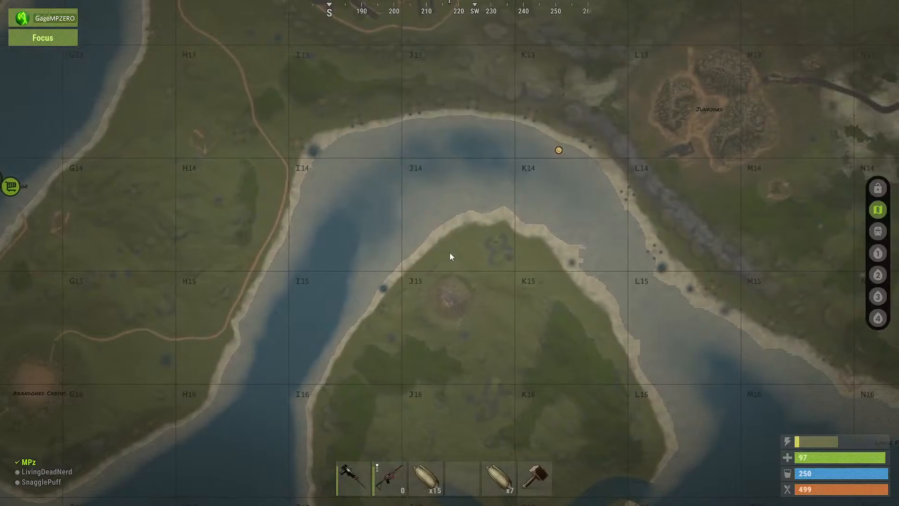
key("g")
key("g")
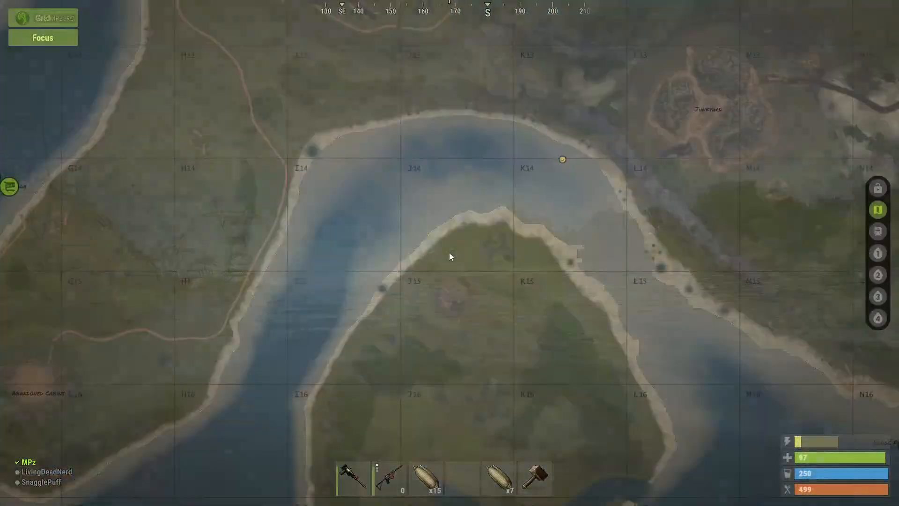
key("g")
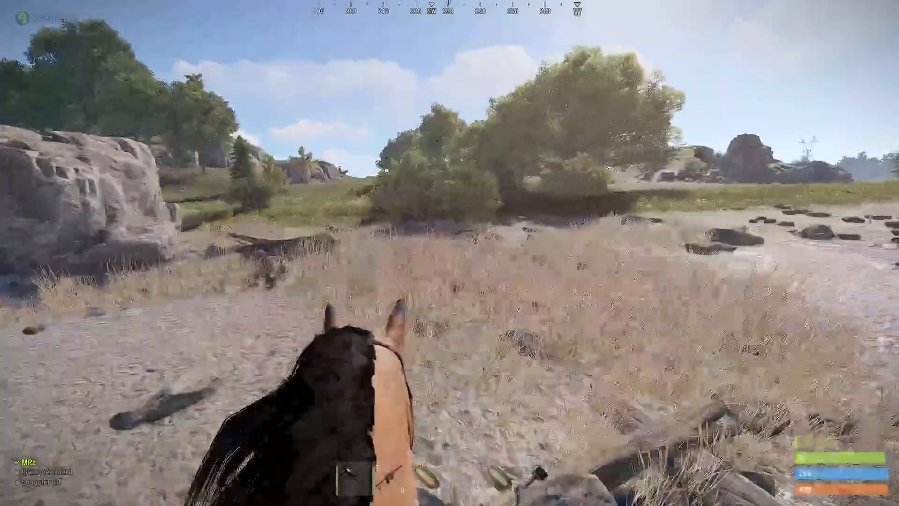
Put on the chest armour from the inventory while riding up the grassy slope.
key("Tab")
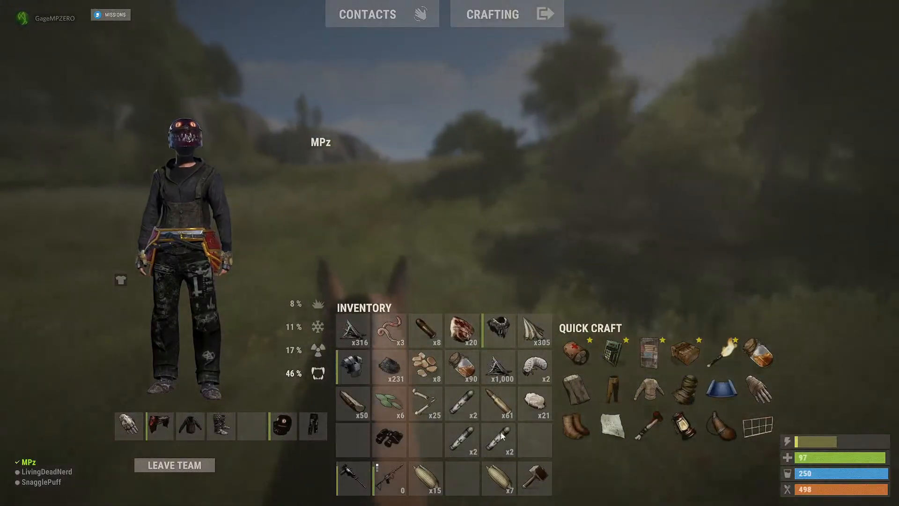
key("Tab")
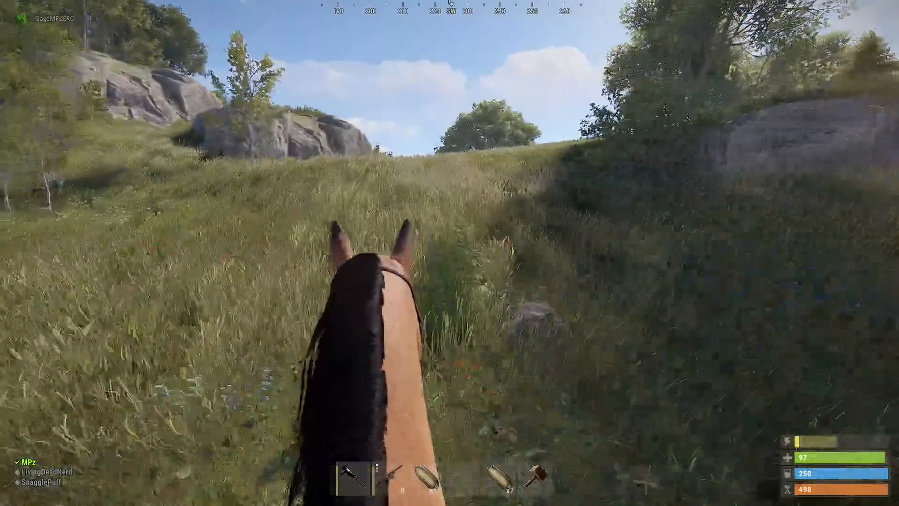
key("Tab")
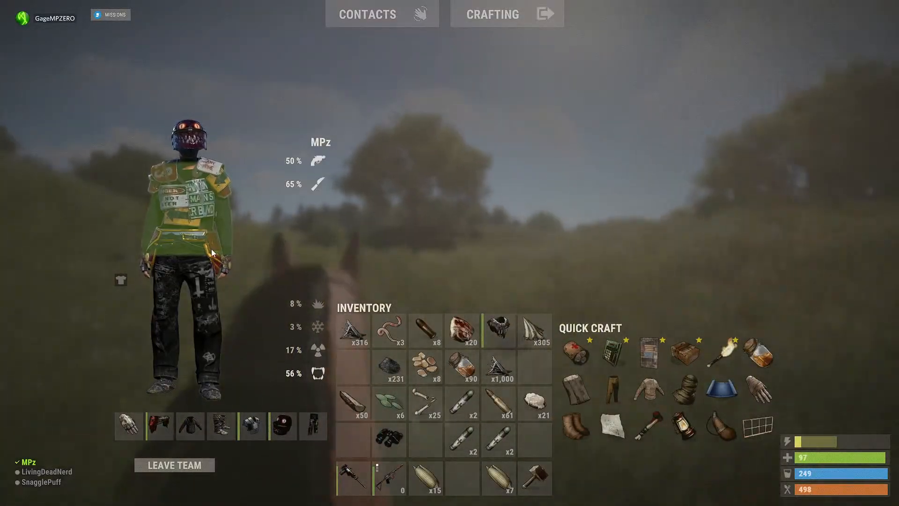
key("Tab")
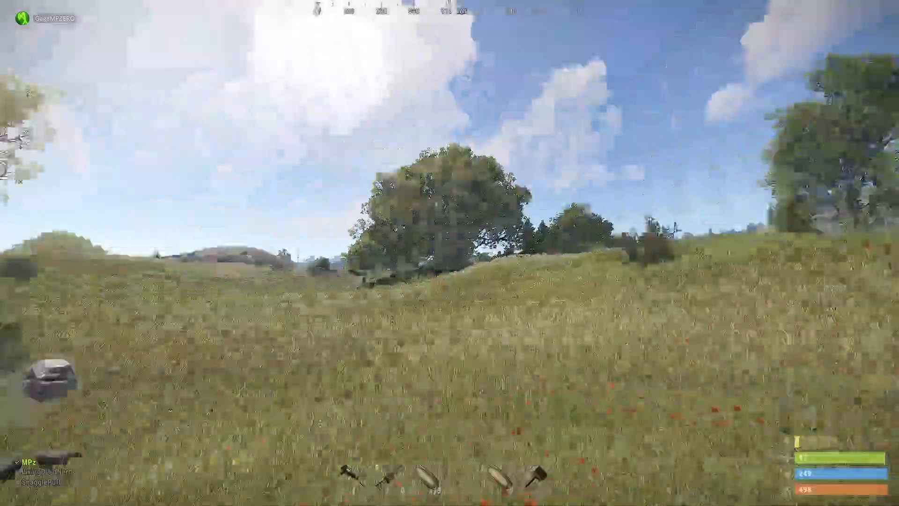
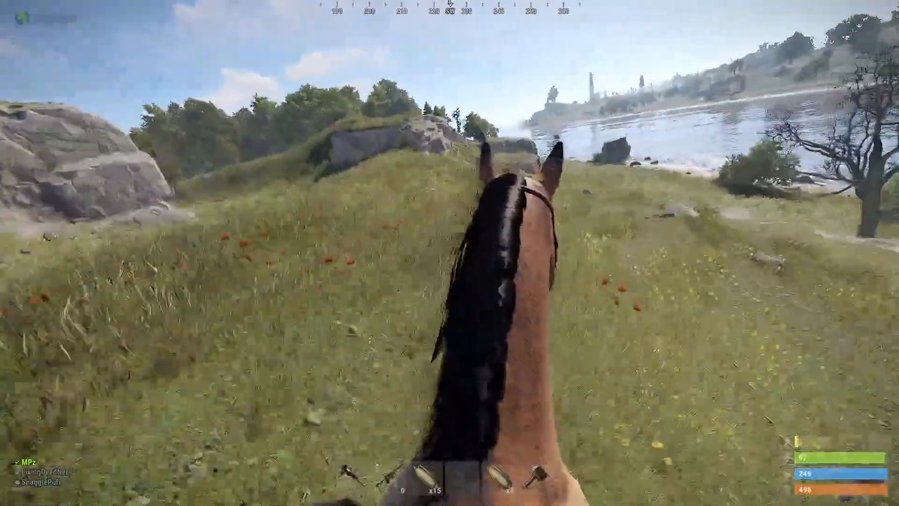
Turn the horse southeast over the island's meadow and ride past the rusty mine carts and the lone spruce.
key("a")
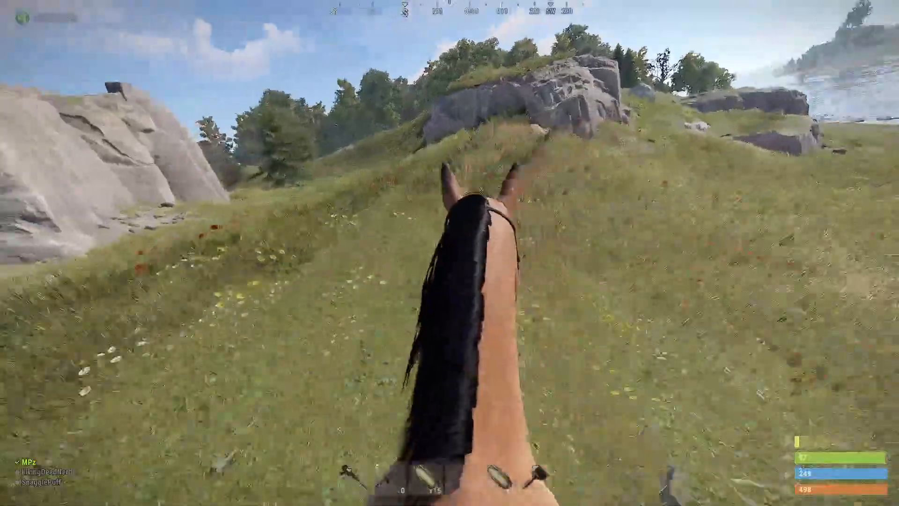
key("a")
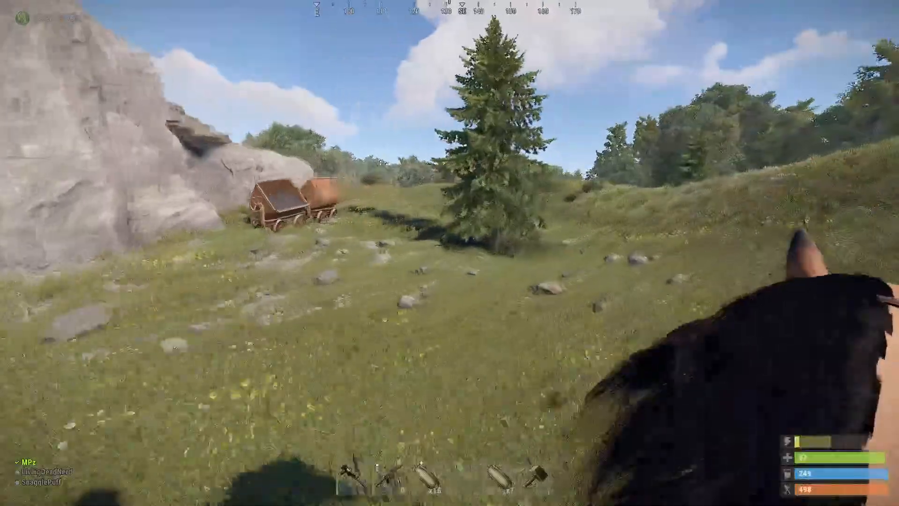
key("a")
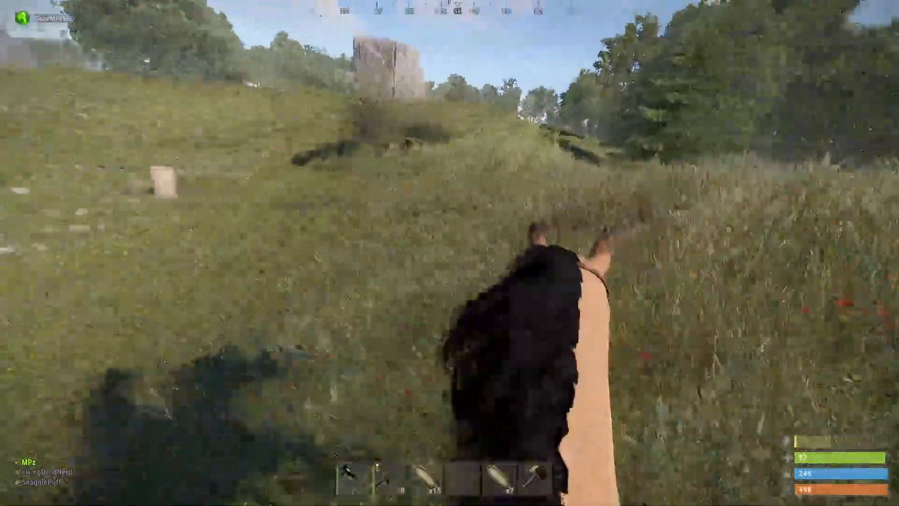
key("a")
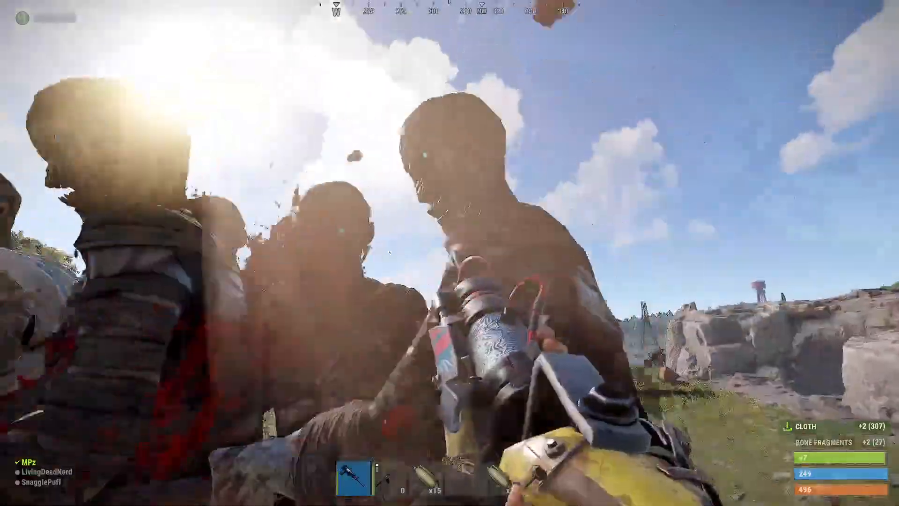
Equip and reload the flame-patterned rifle, and shoot at the pack of scarecrows while aiming down the sights.
key("2")
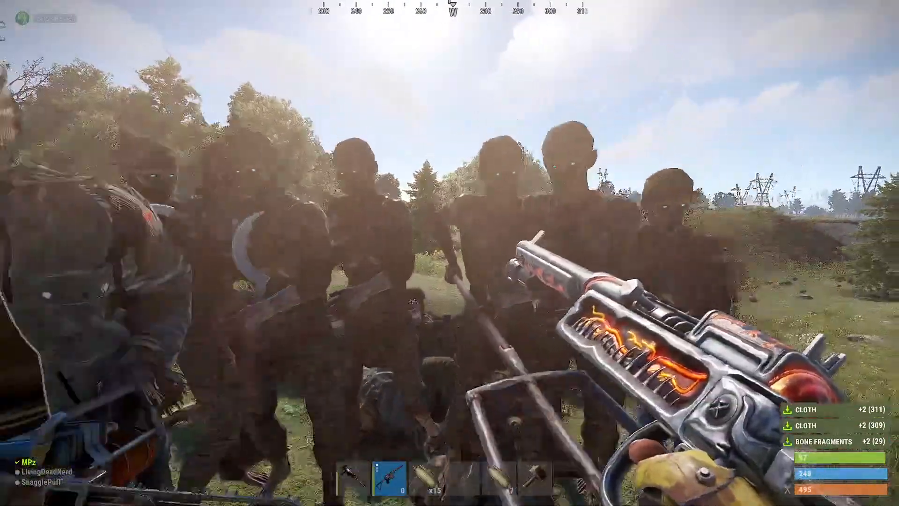
key("r")
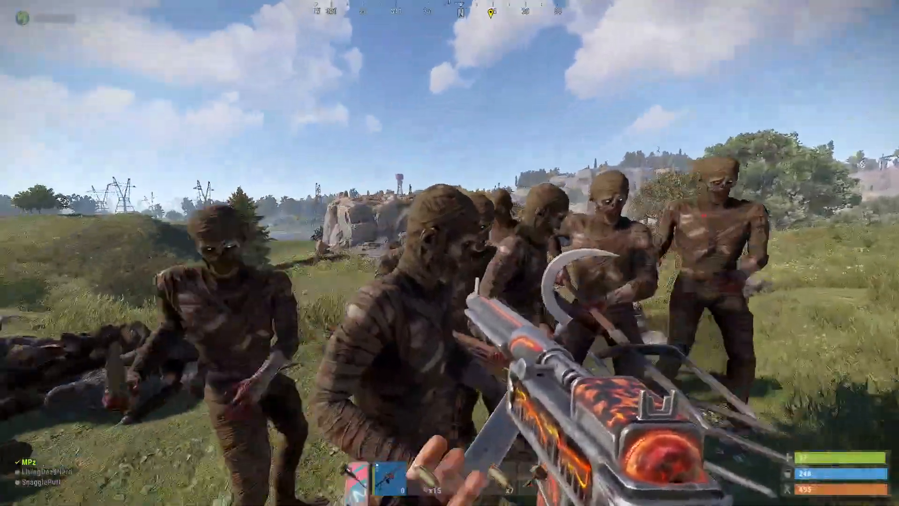
left_click(450, 253)
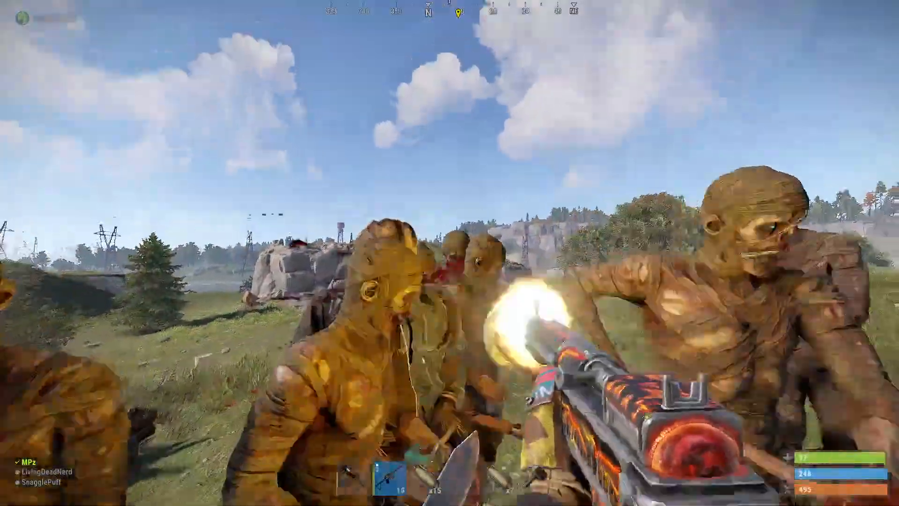
right_click(450, 253)
left_click(450, 253)
left_click(449, 253)
left_click(450, 253)
left_click(450, 253)
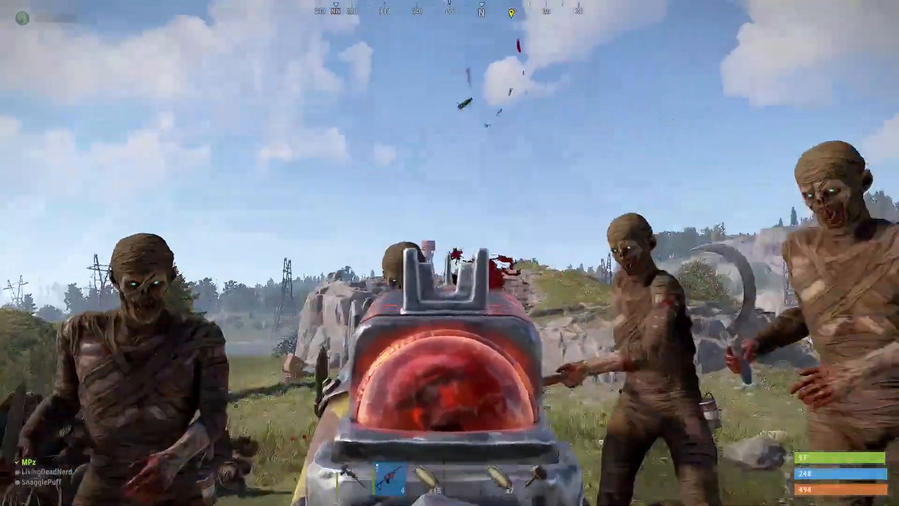
left_click(449, 253)
left_click(450, 254)
left_click(450, 254)
left_click(449, 253)
left_click(450, 253)
left_click(450, 253)
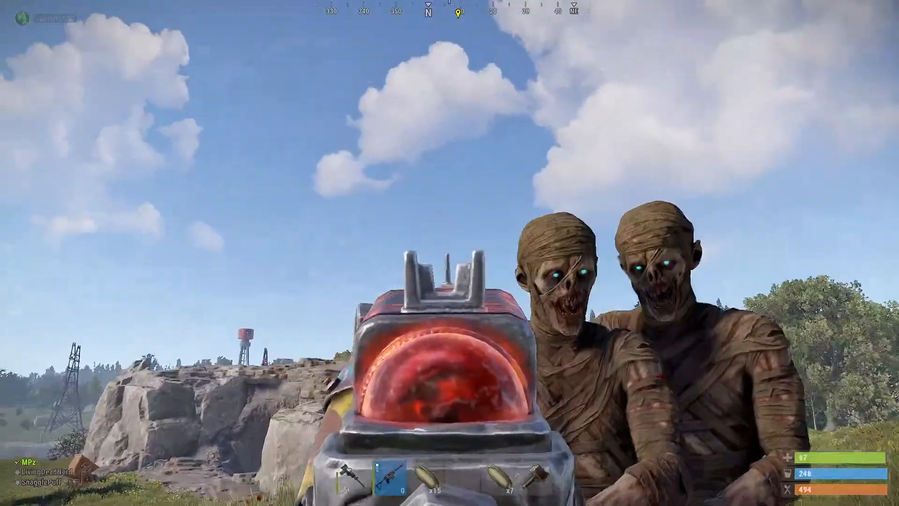
Reload the rifle and shoot the two remaining scarecrows in the head.
key("r")
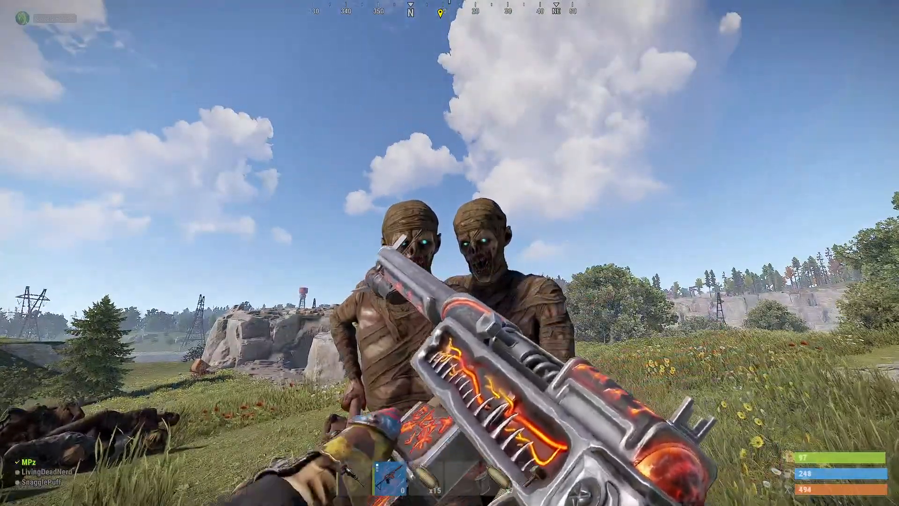
key("Tab")
key("Tab")
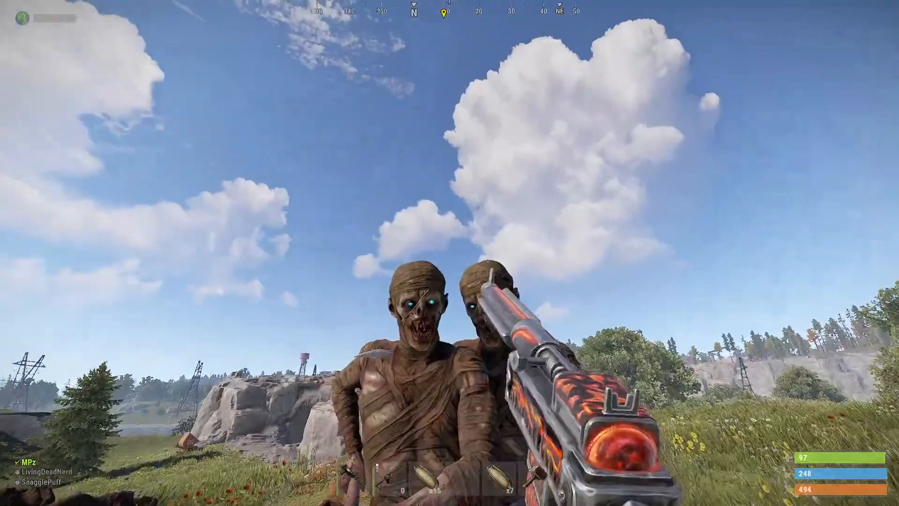
right_click(450, 253)
left_click(450, 254)
left_click(449, 253)
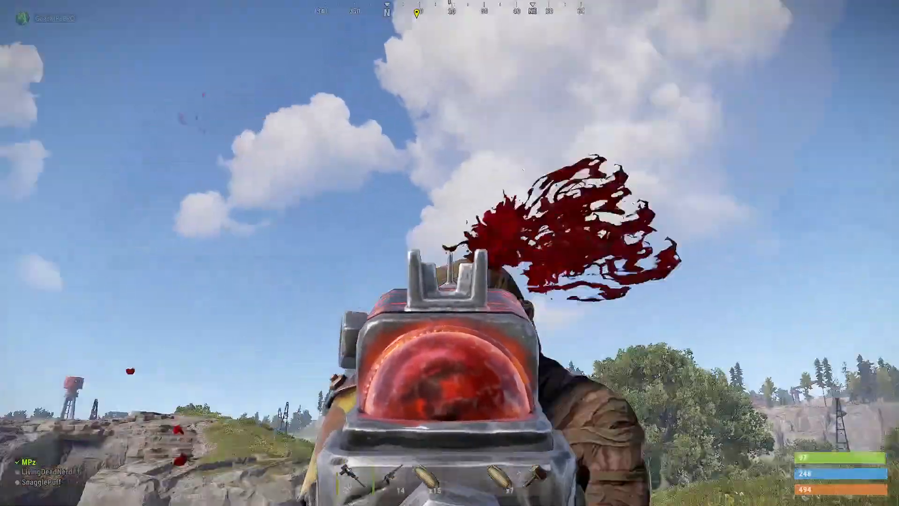
Search the nearby scarecrow bodies and inspect the Medium Frankenstein Torso and the Graveyard Fence.
key("e")
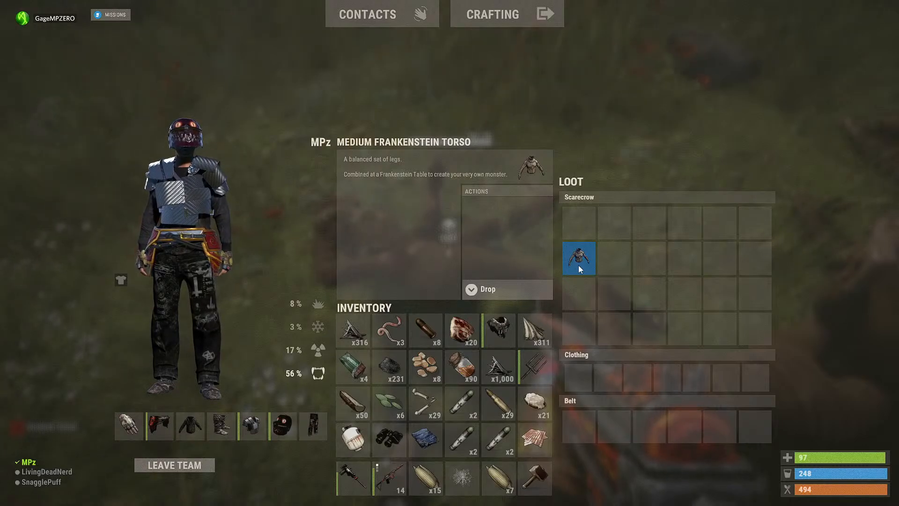
key("Tab")
key("e")
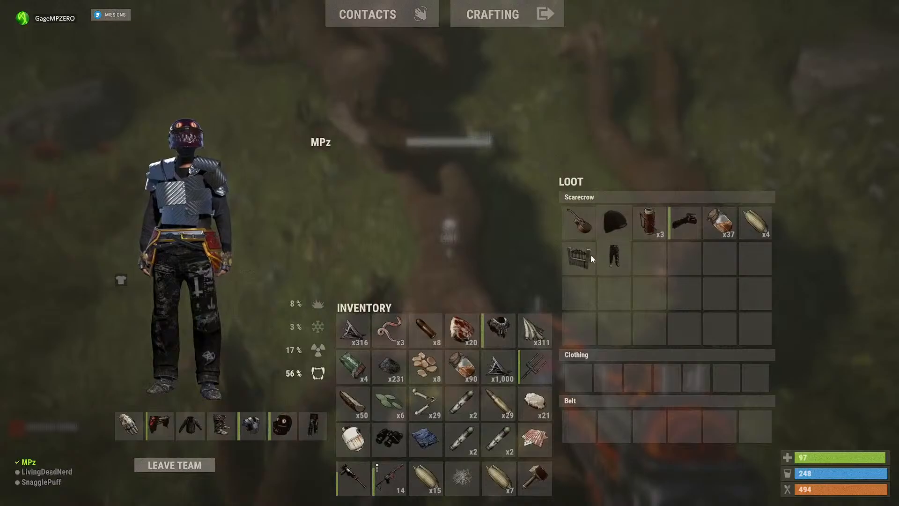
left_click(579, 260)
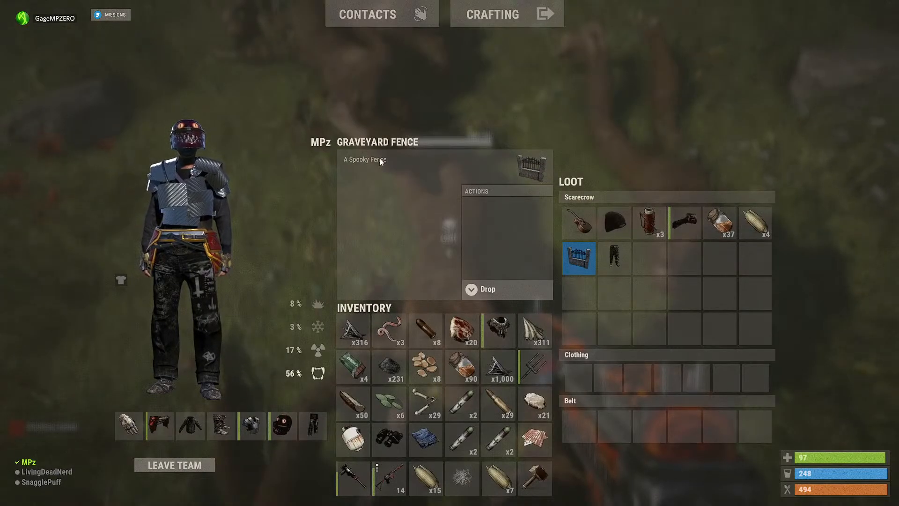
key("Tab")
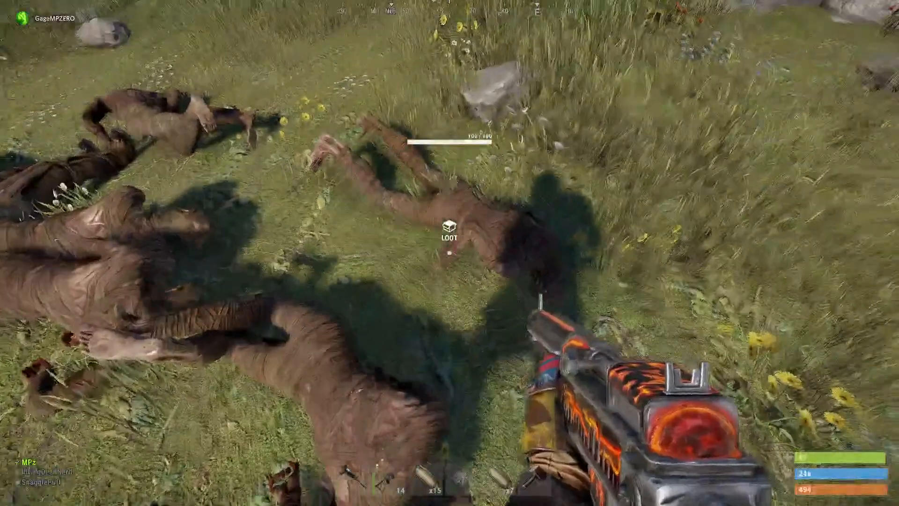
Take the rug from the long-haired scarecrow's body into the last inventory slot.
key("e")
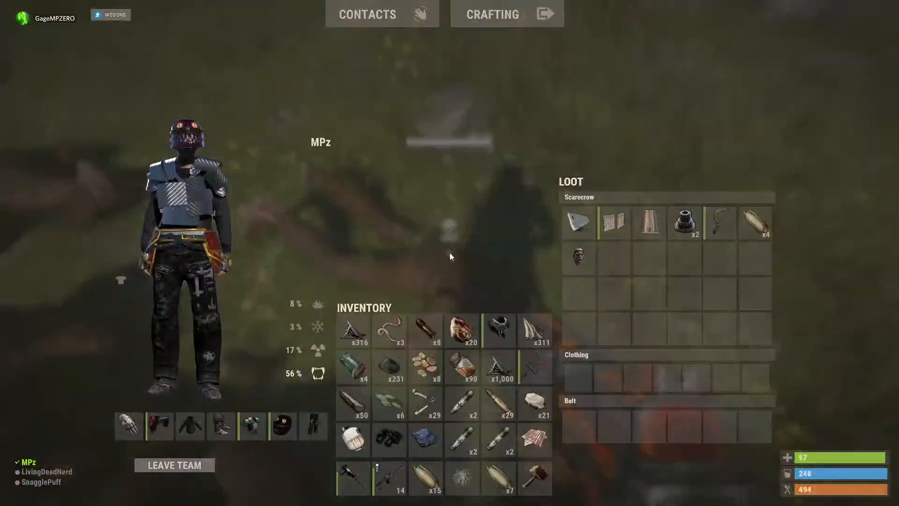
left_click(650, 224)
left_click_drag(651, 221, 518, 439)
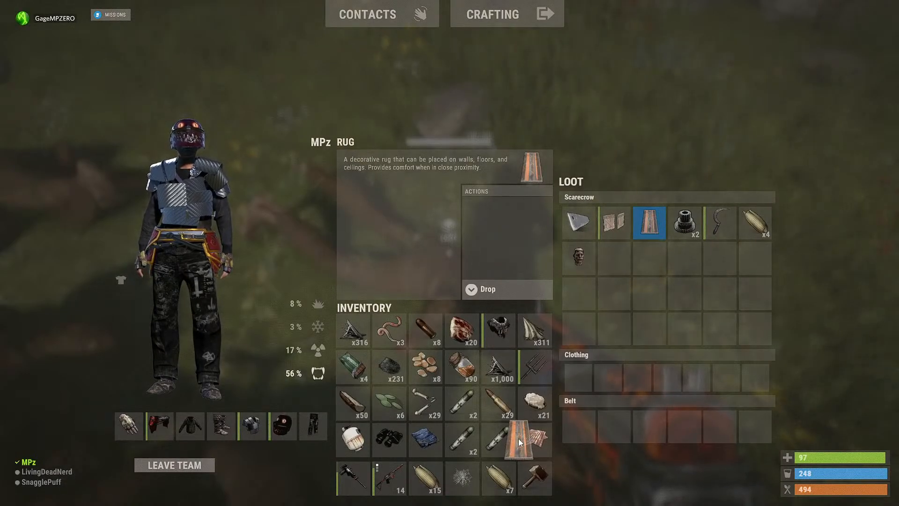
key("Tab")
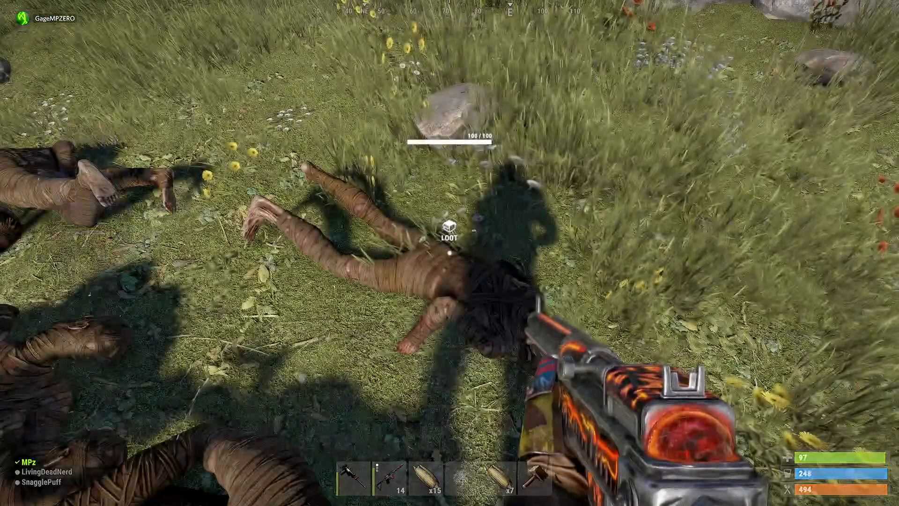
key("Tab")
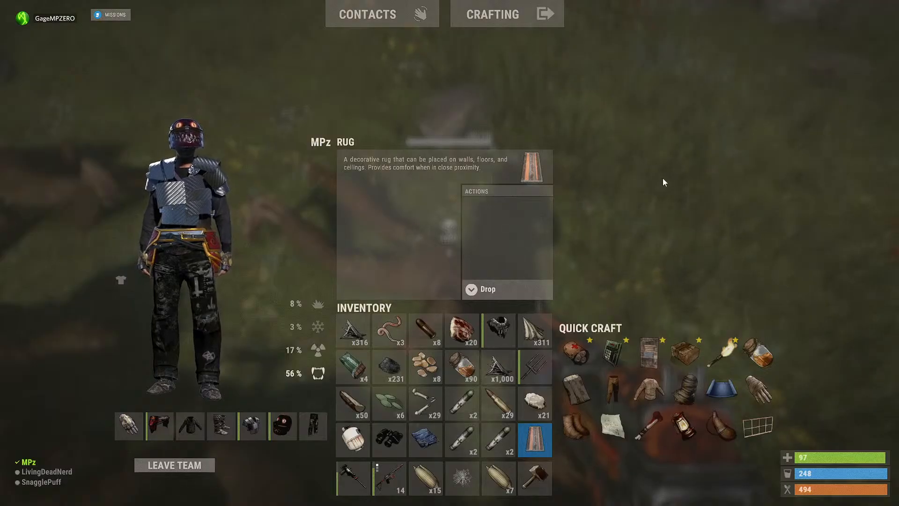
key("Tab")
Search the remaining scarecrow bodies in the pile one after another for useful loot.
key("e")
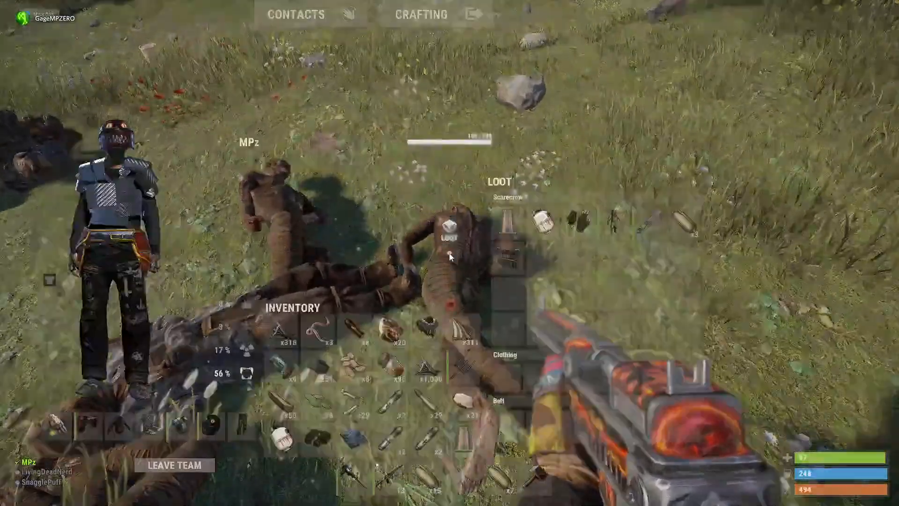
key("Tab")
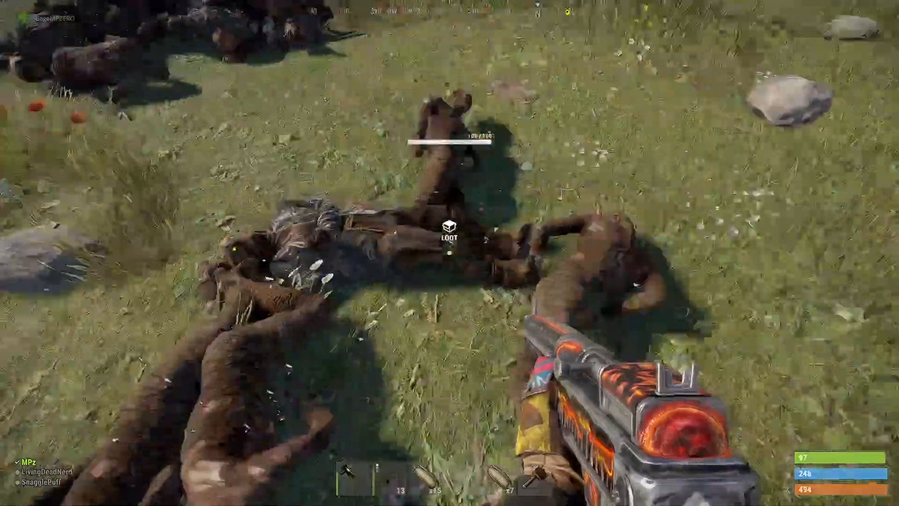
key("e")
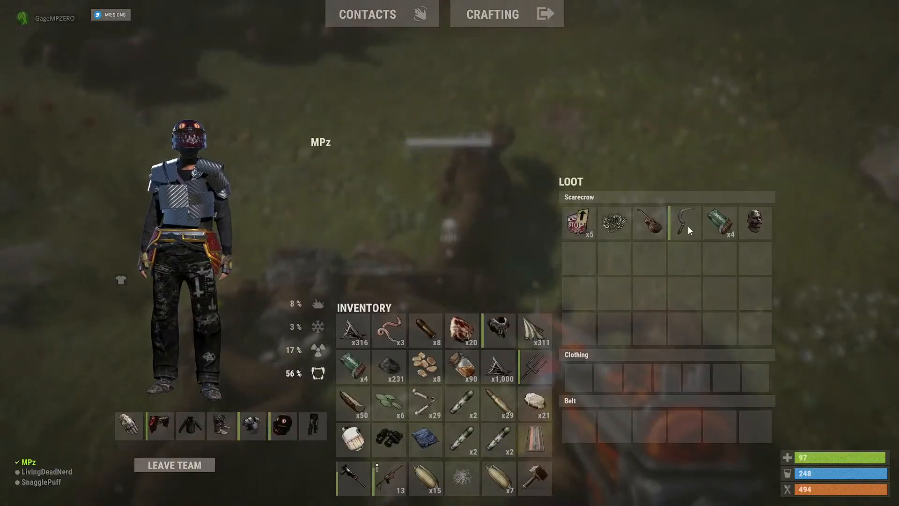
key("Tab")
key("e")
key("Tab")
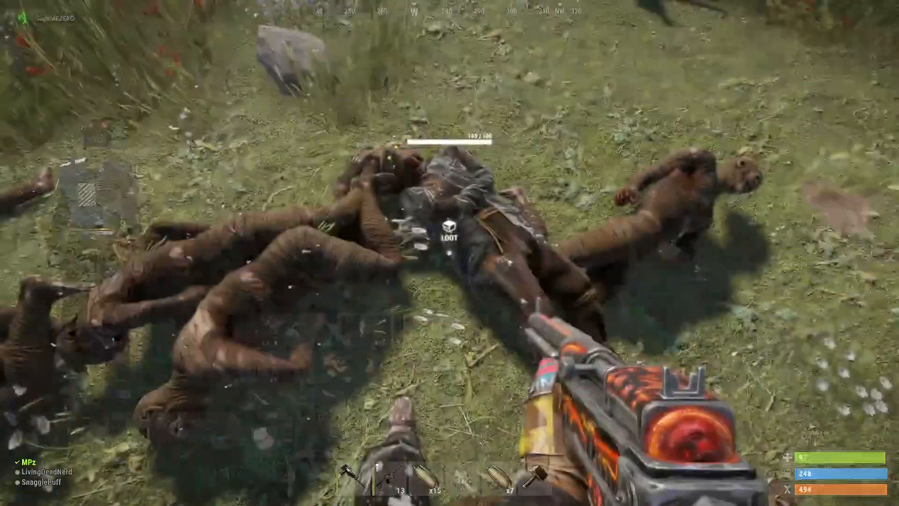
key("e")
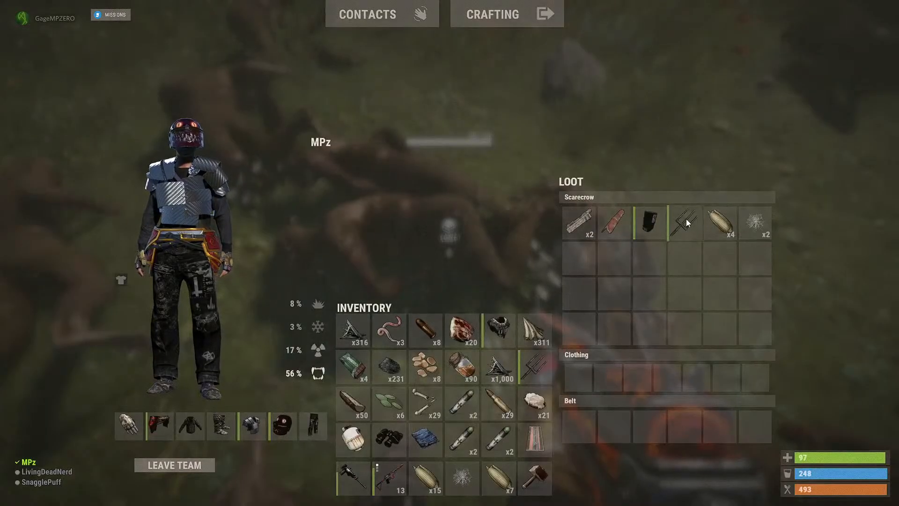
key("Tab")
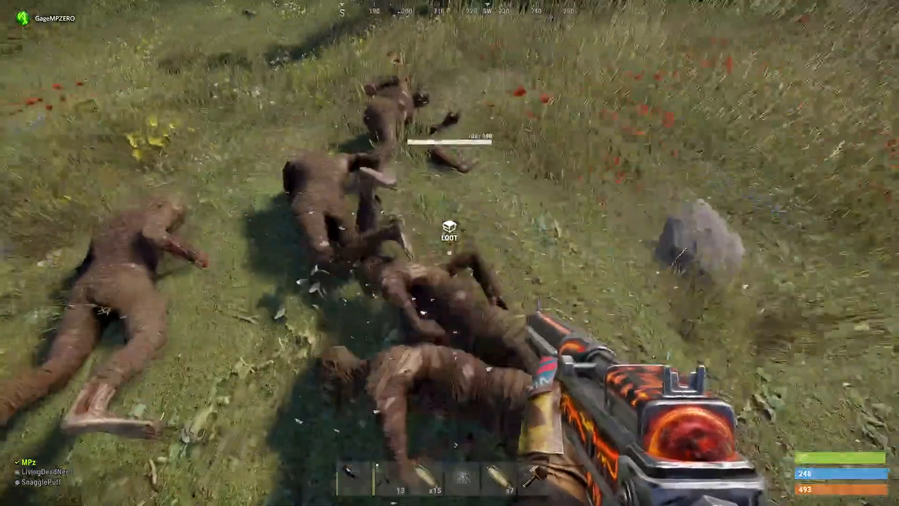
key("e")
key("Tab")
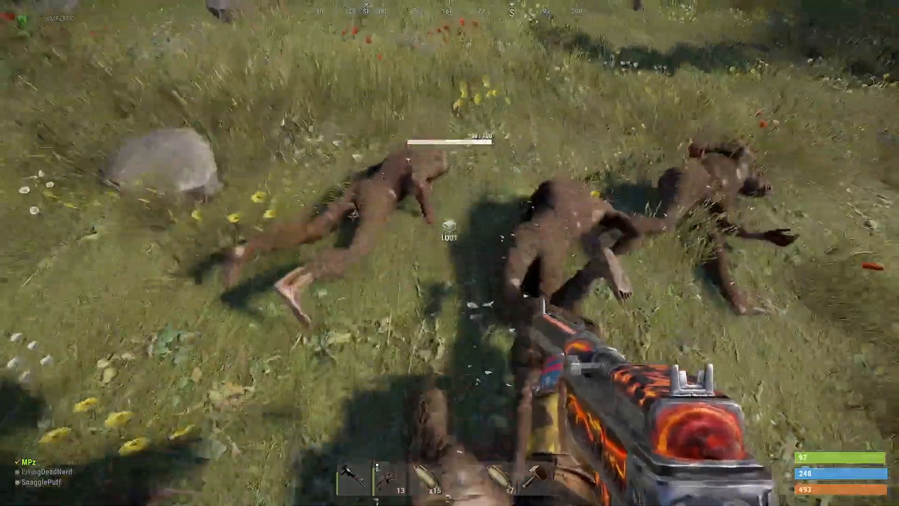
Take the 37 fuel and 4 corn from the scarecrow body with the graveyard fence, and check the neighbouring body.
key("e")
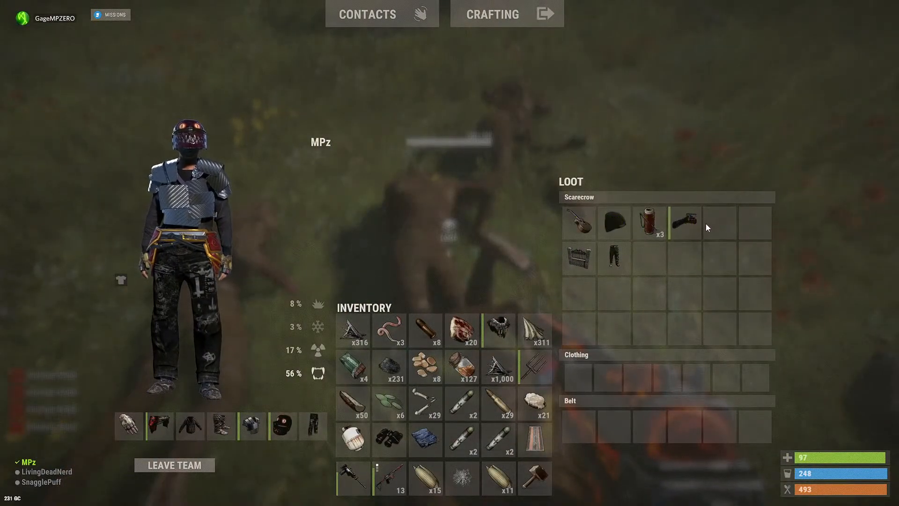
left_click(694, 226)
key("Tab")
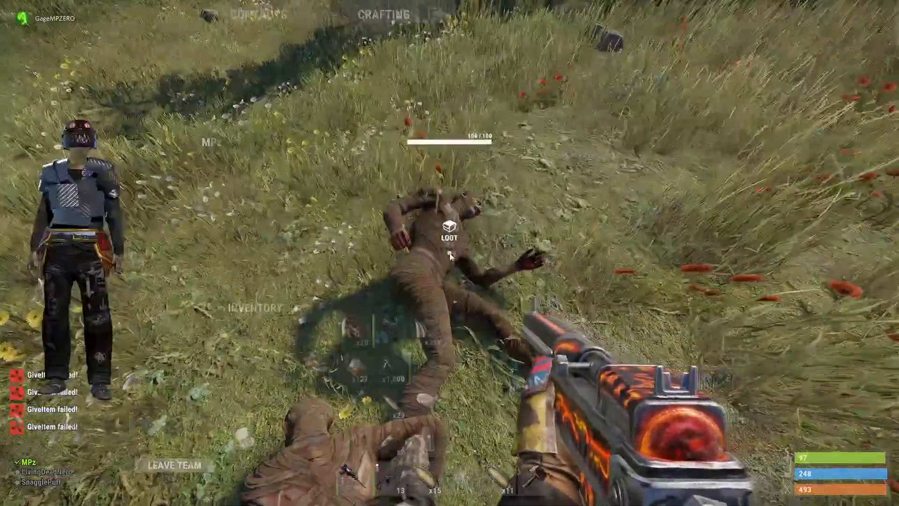
key("e")
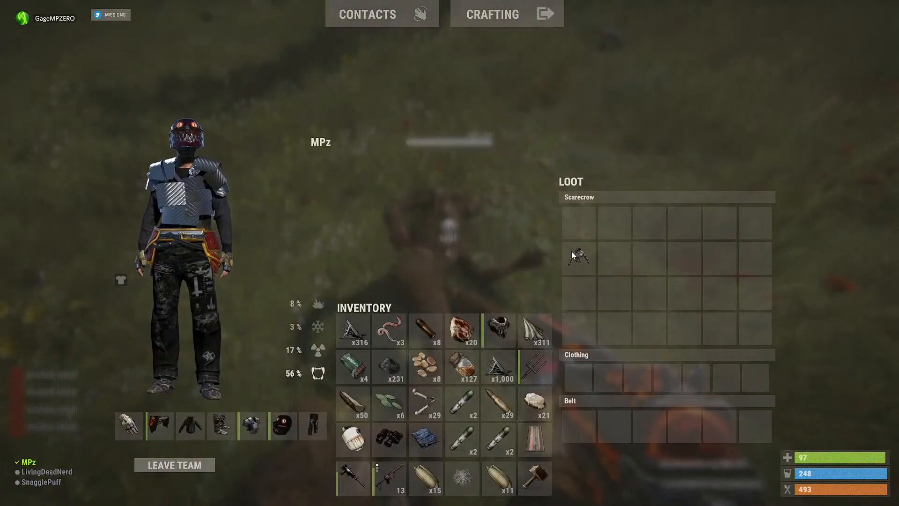
key("Tab")
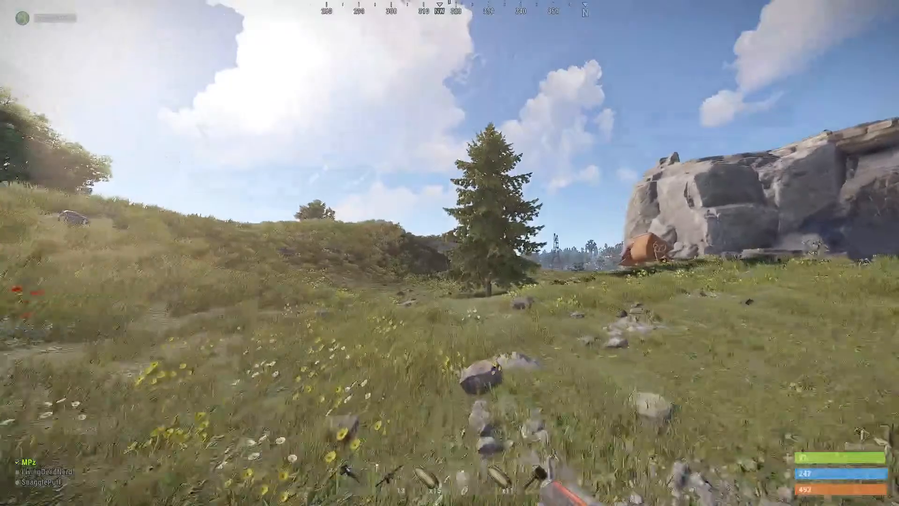
Open the skin box with the chat command /sb, apply the Living Dead Nerd skin to the rug and place it in the fourth belt slot.
key("Tab")
key("Tab")
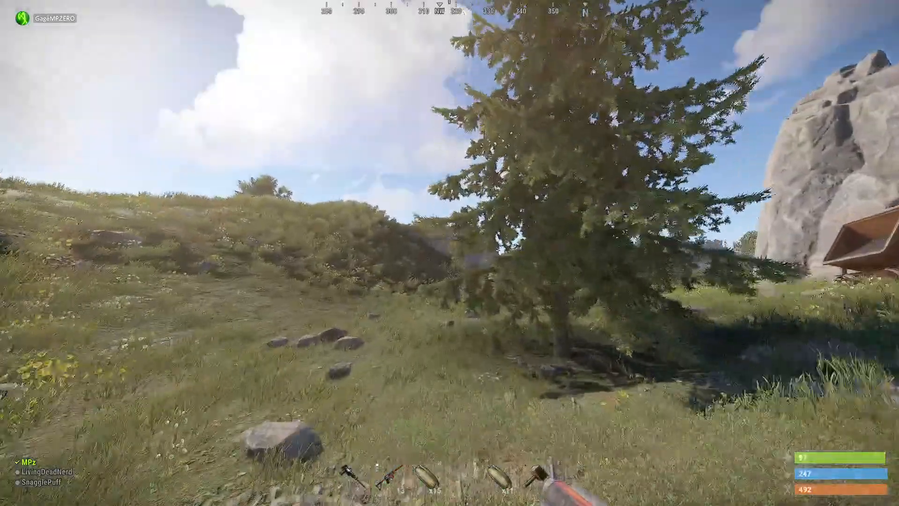
key("Return")
type("/sb")
key("Return")
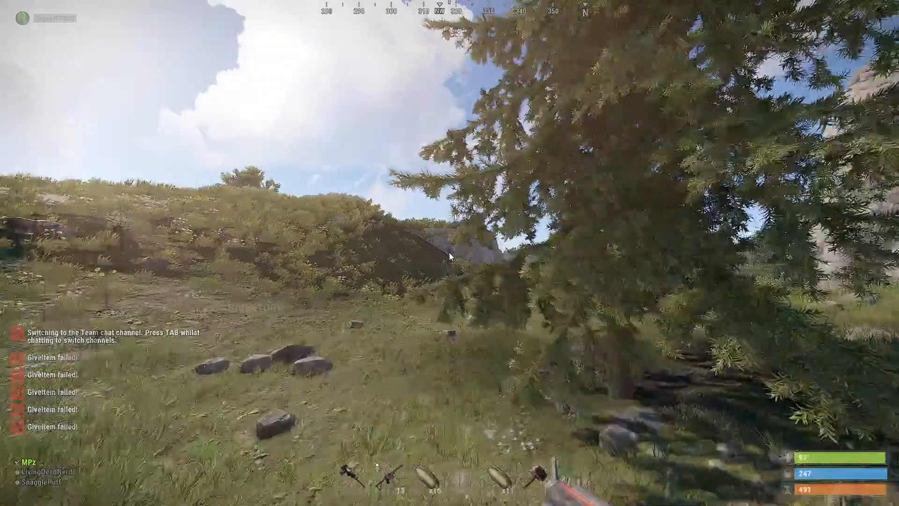
left_click_drag(623, 275, 623, 276)
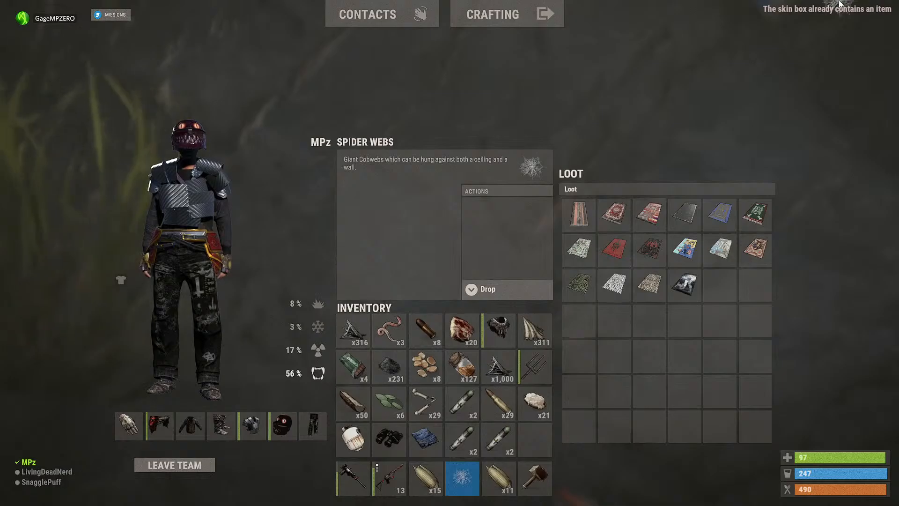
left_click_drag(473, 488, 463, 479)
key("Tab")
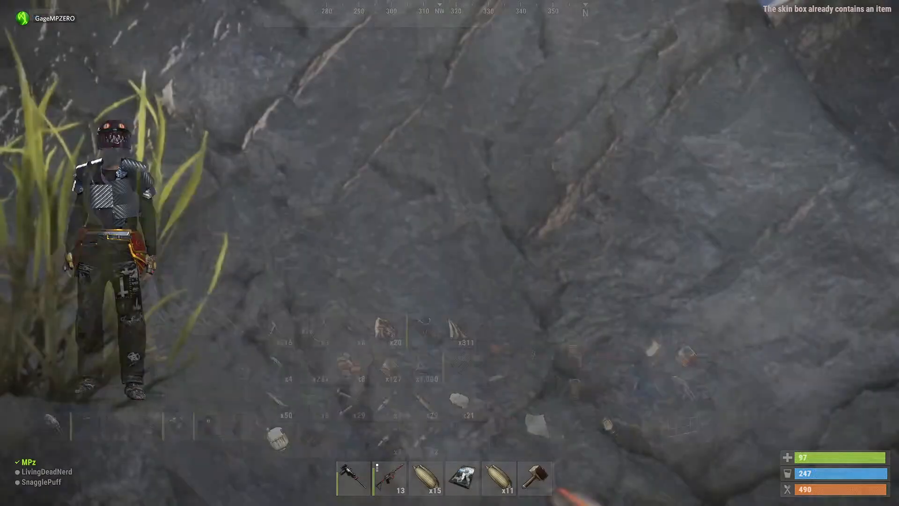
Equip the skinned rug and try to place it on the grass while moving toward the lake.
key("4")
key("w")
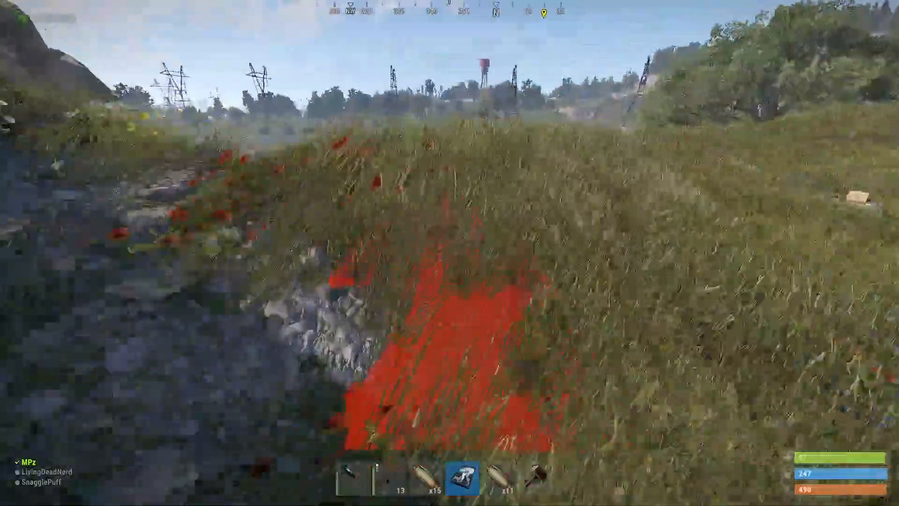
key("w")
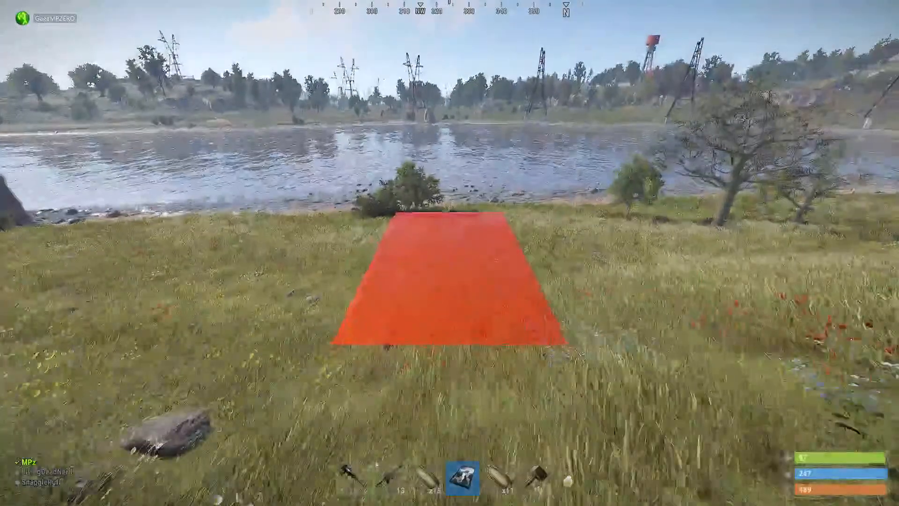
Craft one building plan from the quick craft list while walking across the meadow, checking the inventory.
key("Tab")
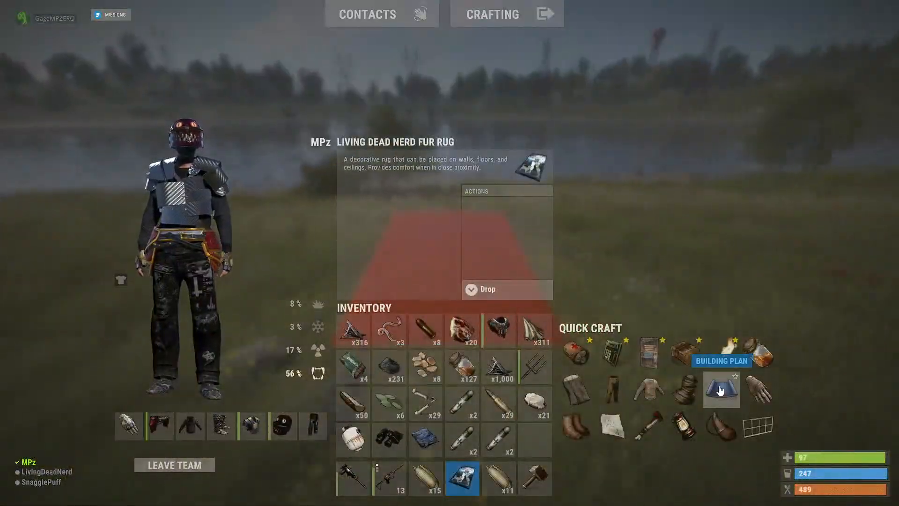
key("Tab")
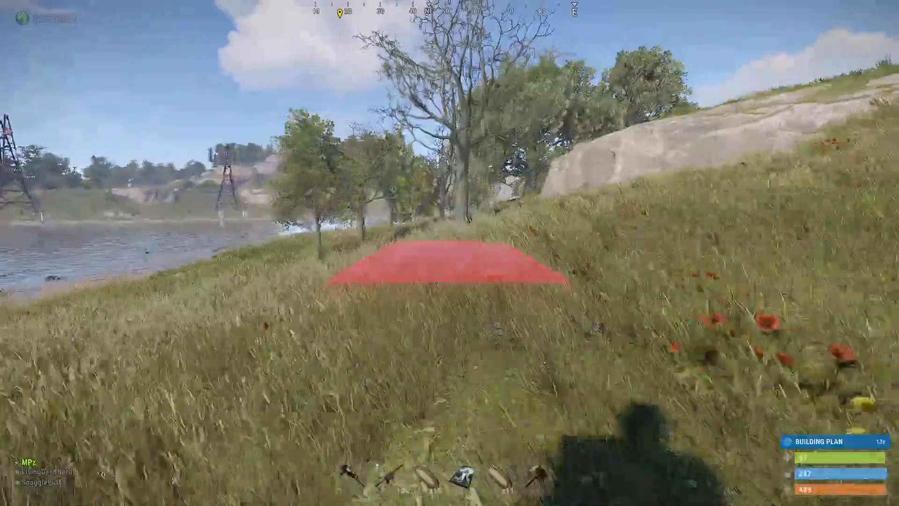
key("Tab")
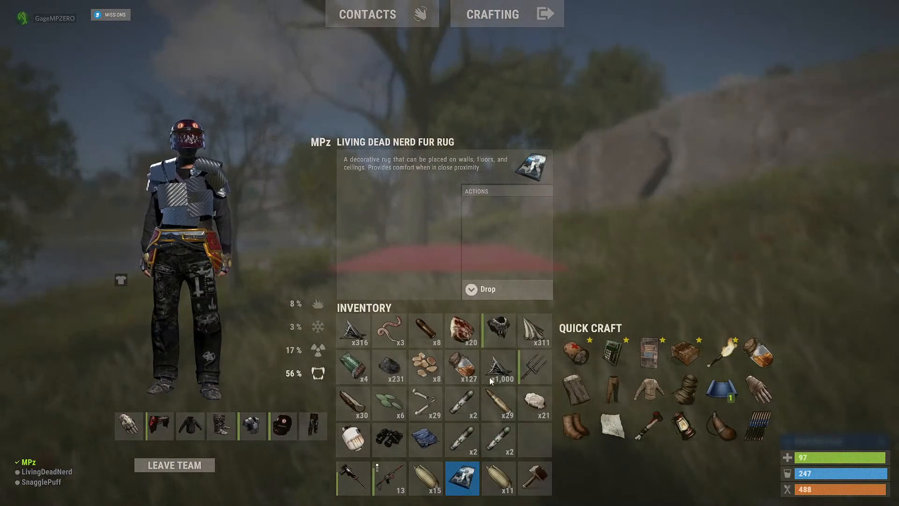
key("Tab")
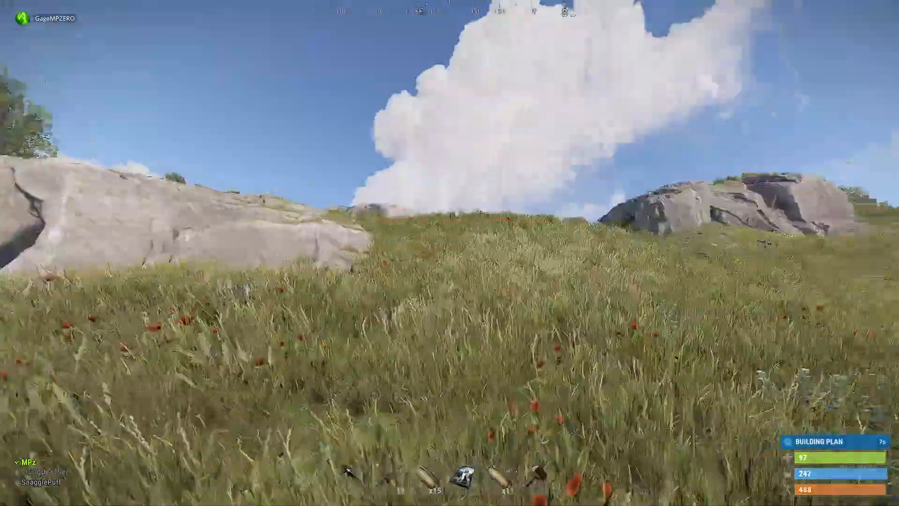
key("Tab")
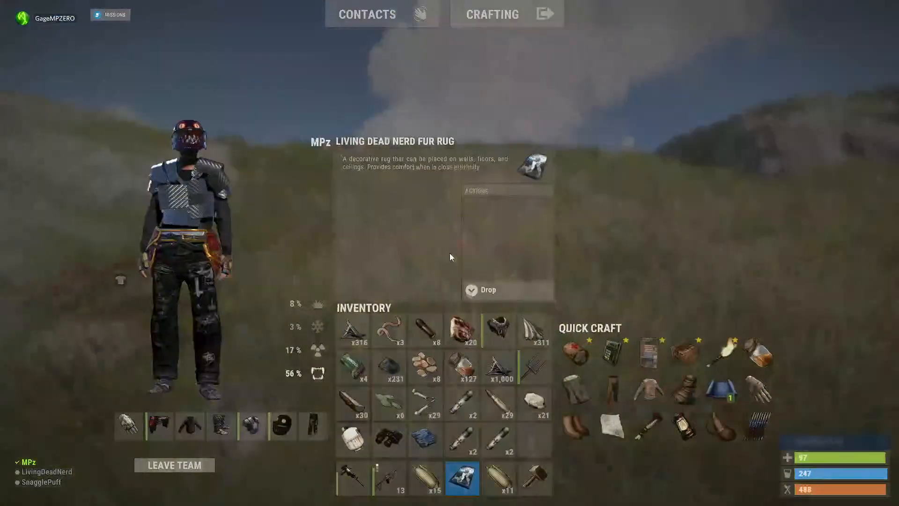
key("Tab")
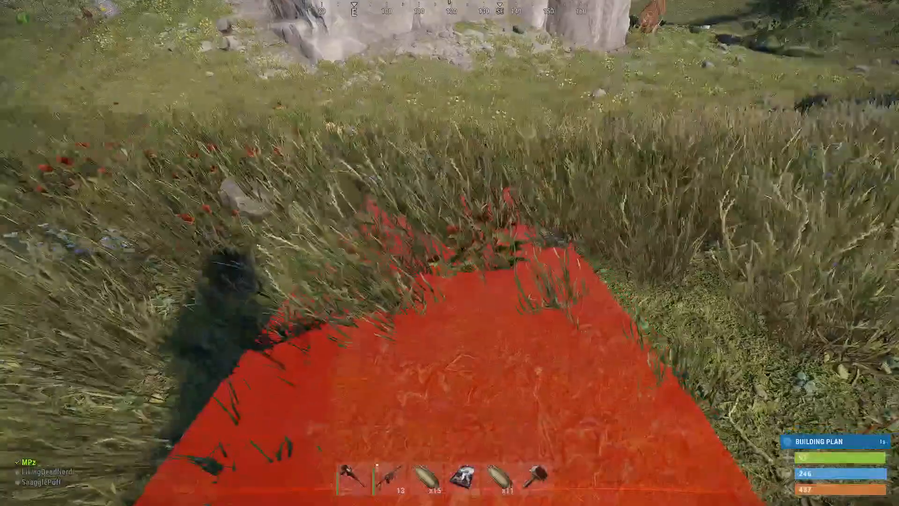
Drop the Living Dead Nerd Fur Rug on the grass, walk up to it and pick it back up.
key("Tab")
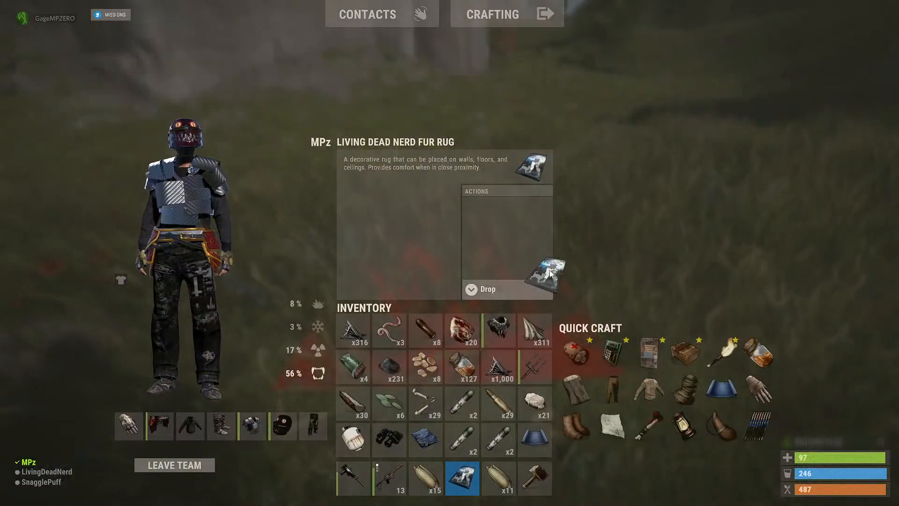
left_click_drag(550, 270, 550, 271)
key("Tab")
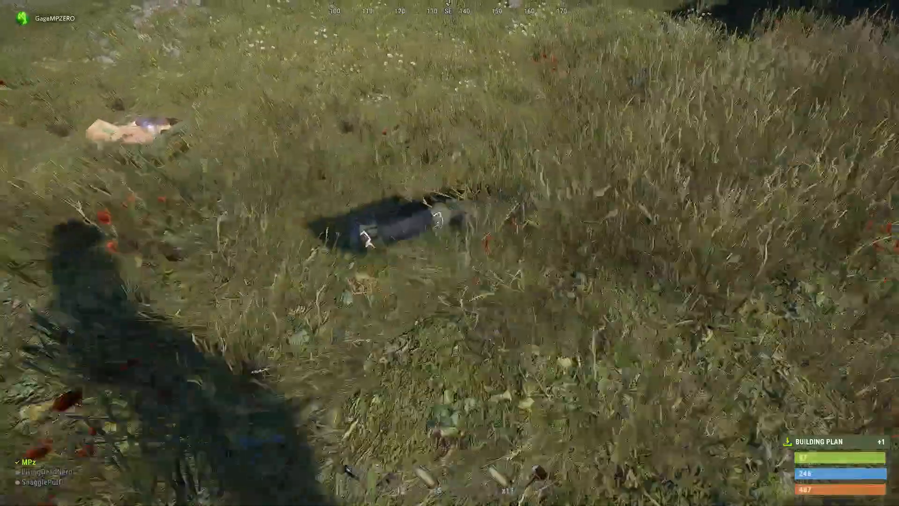
key("w")
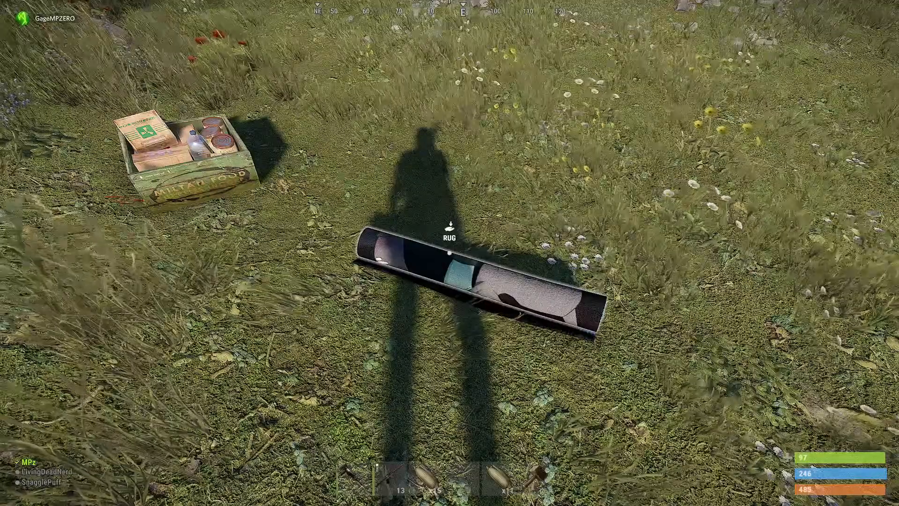
key("e")
key("Tab")
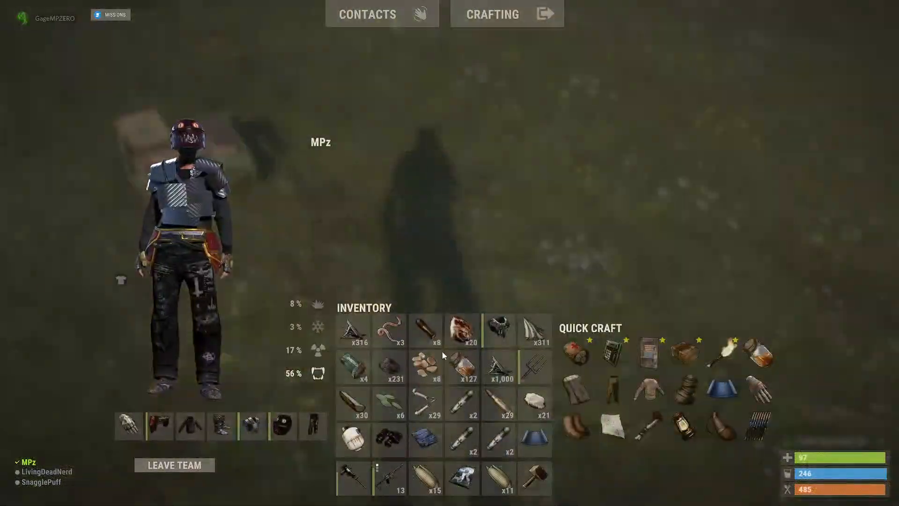
Eat one corn from the 11-piece stack in the fifth belt slot and return to the field.
left_click(477, 473)
left_click(498, 475)
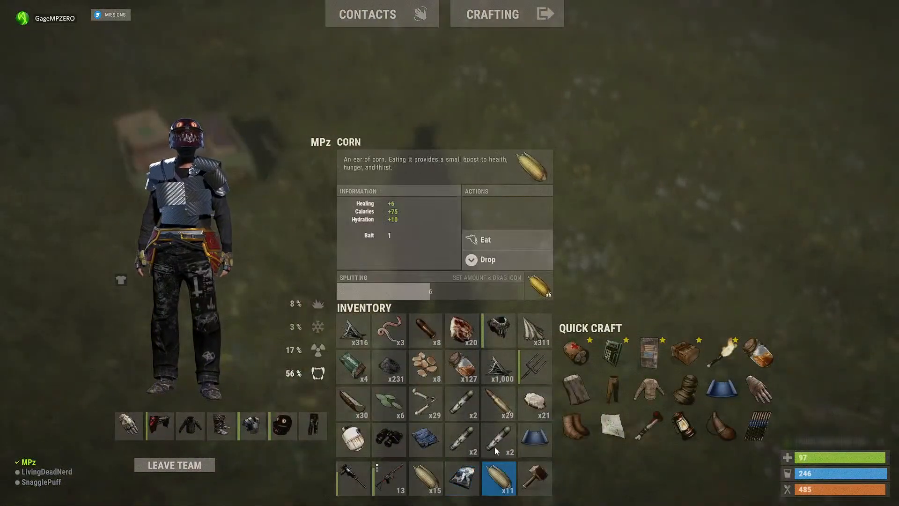
left_click(473, 237)
key("Tab")
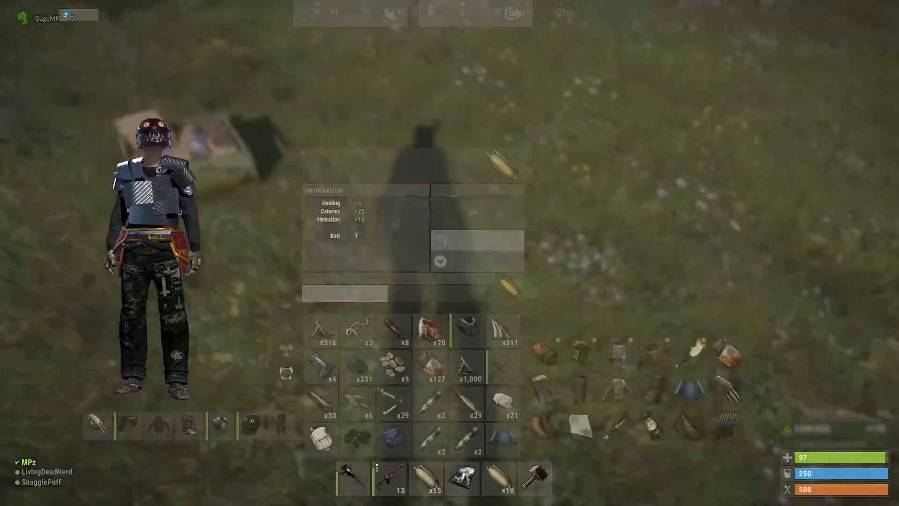
Run past the orange mine carts, climb the grassy hill to the east and harvest the hemp plant near its crest.
key("w")
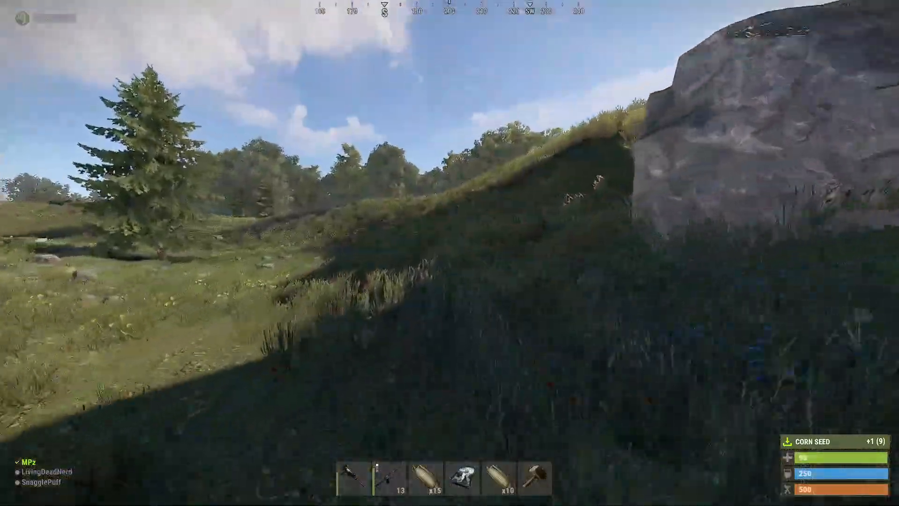
key("w")
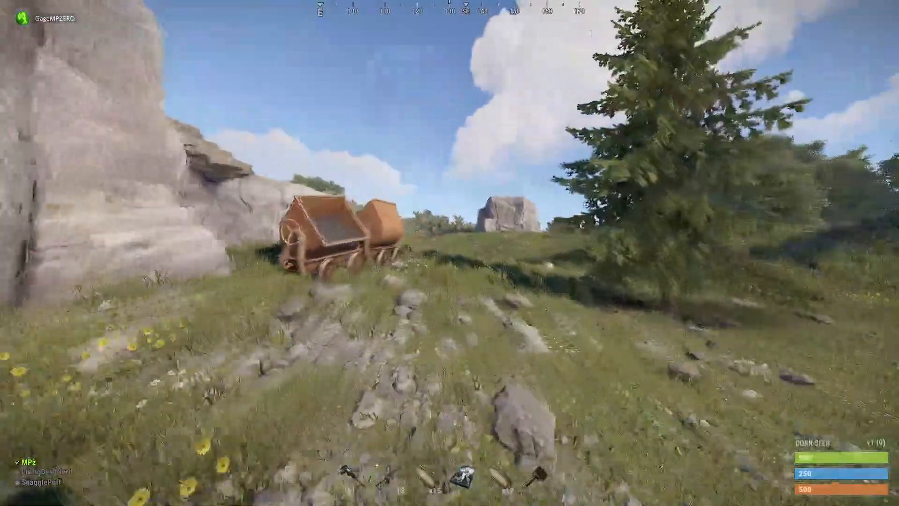
key("w")
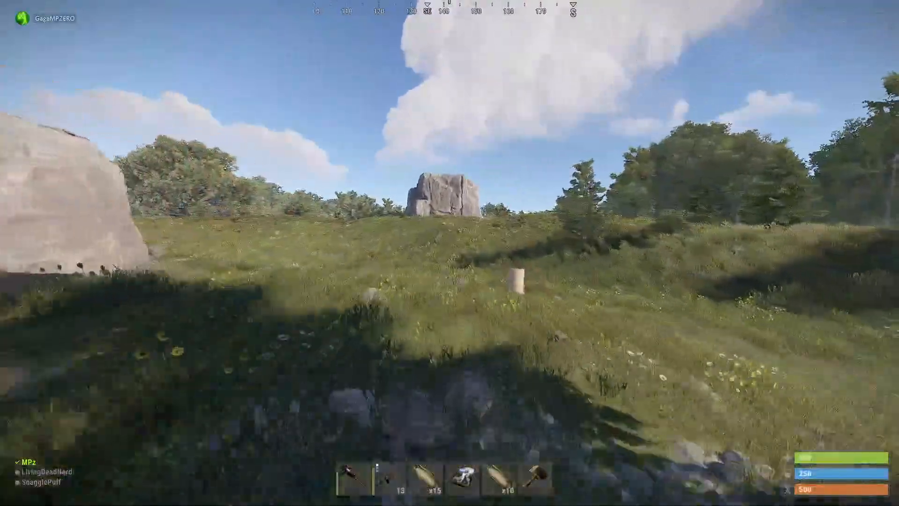
key("w")
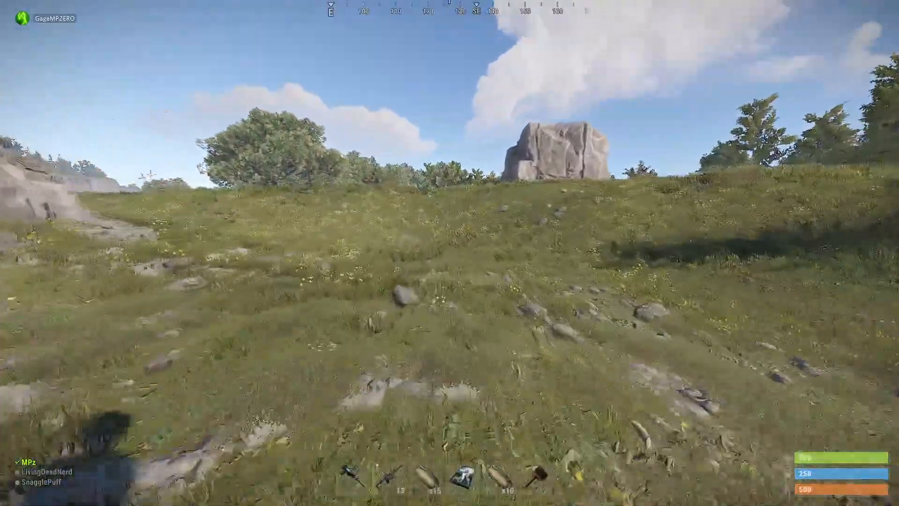
key("w")
key("1")
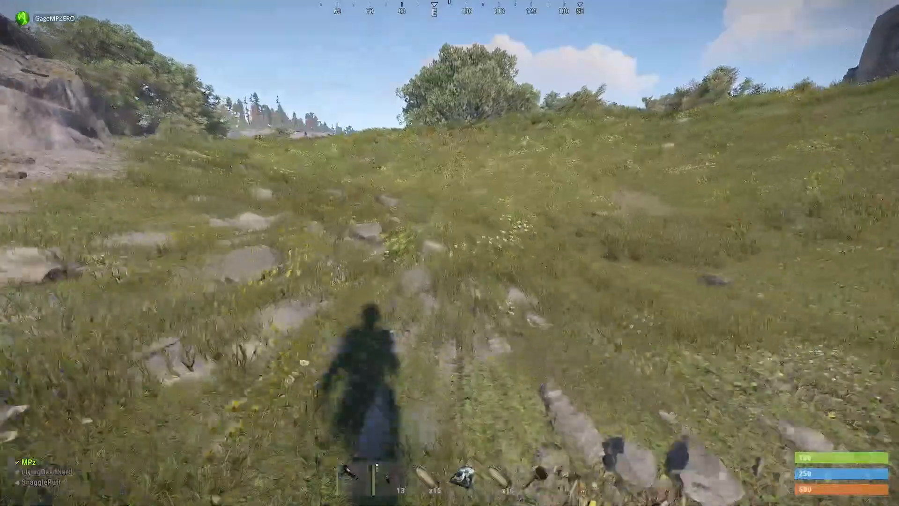
key("w")
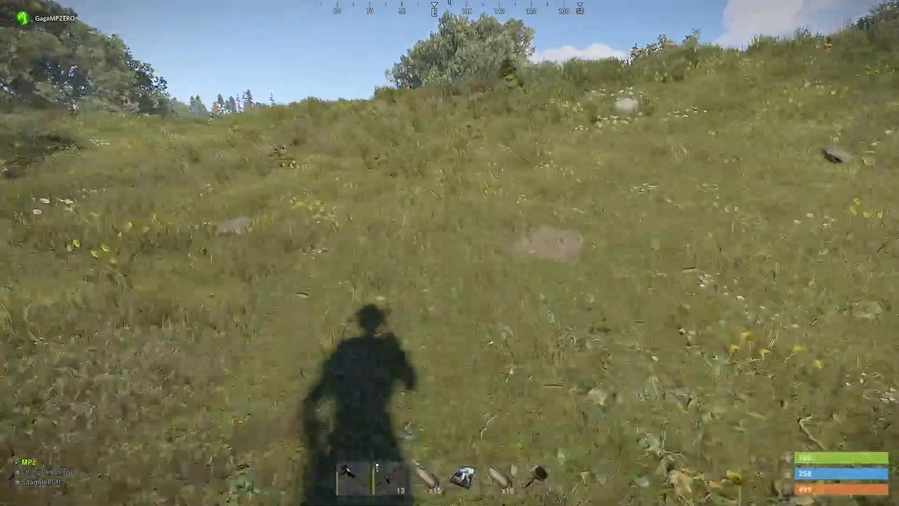
key("w")
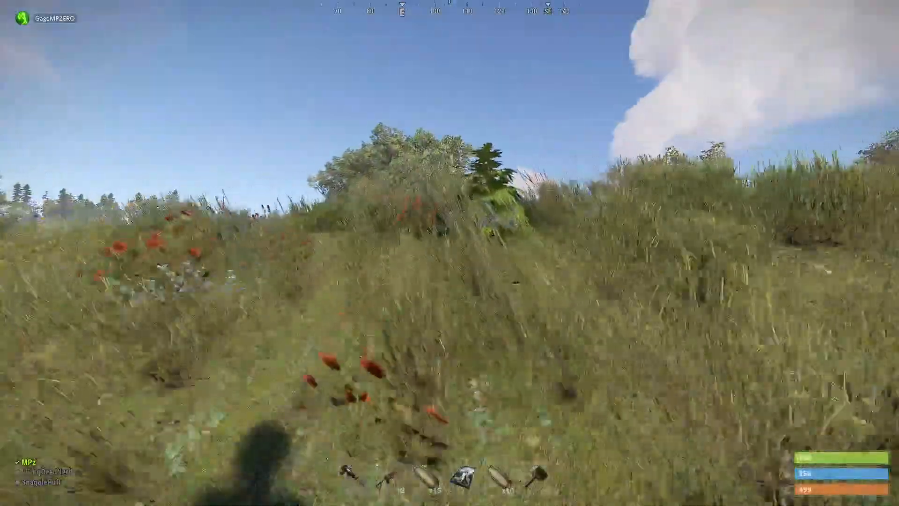
key("e")
key("w")
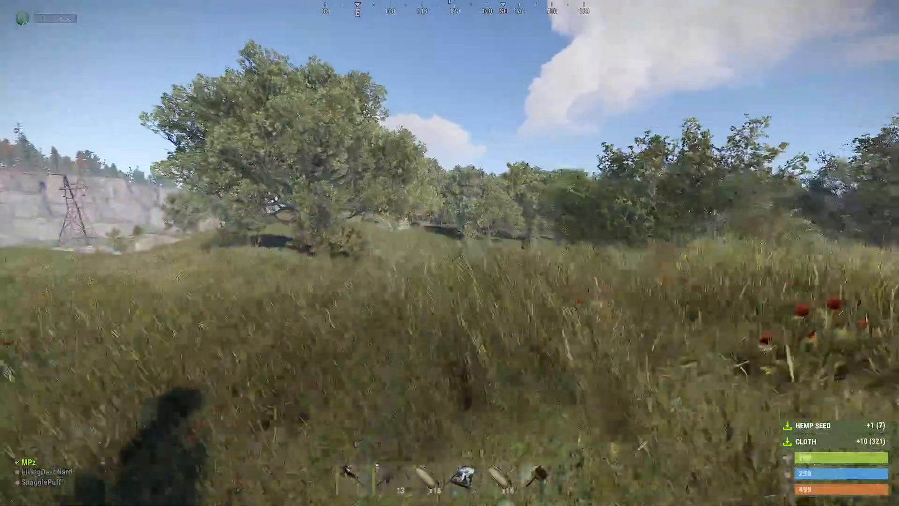
Run southeast across the meadow to the green-covered supply drop and open it.
key("w")
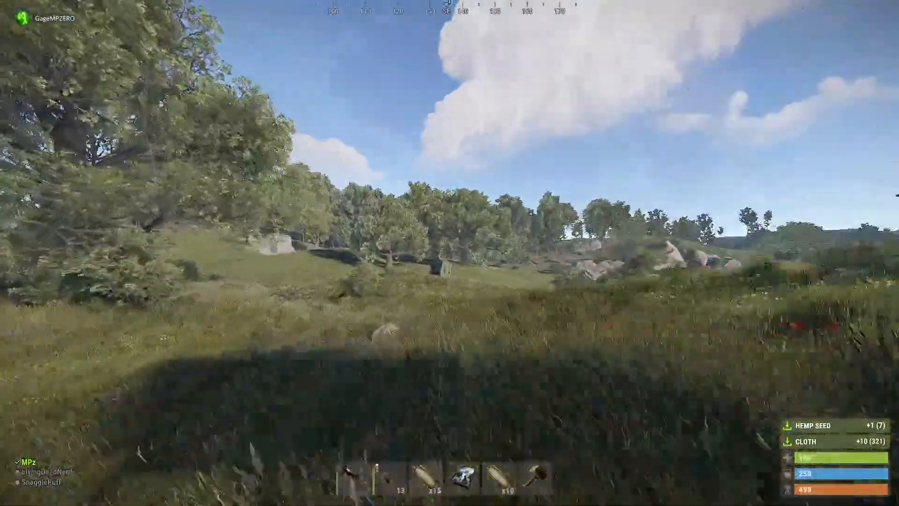
key("w")
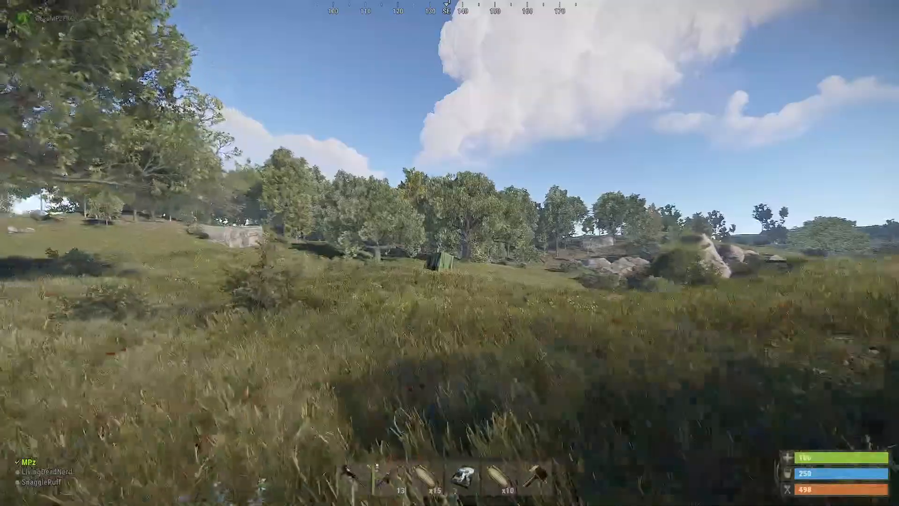
key("w")
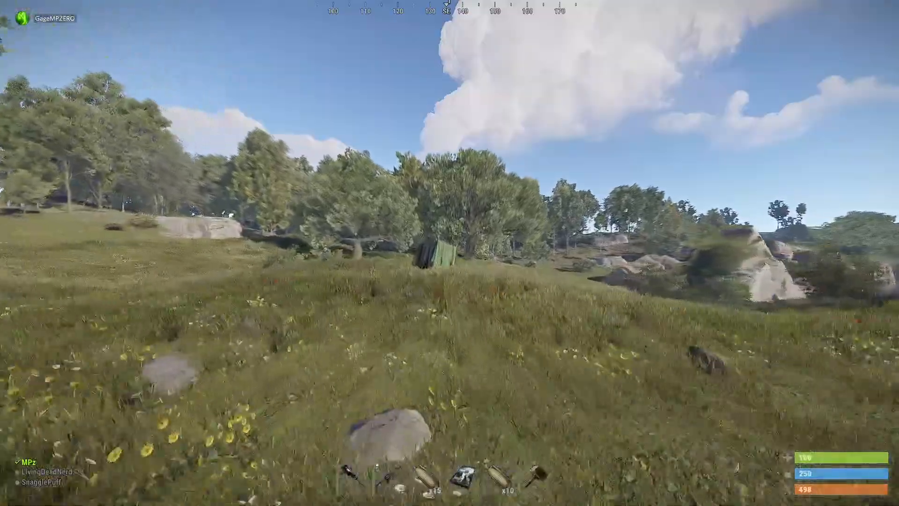
key("w")
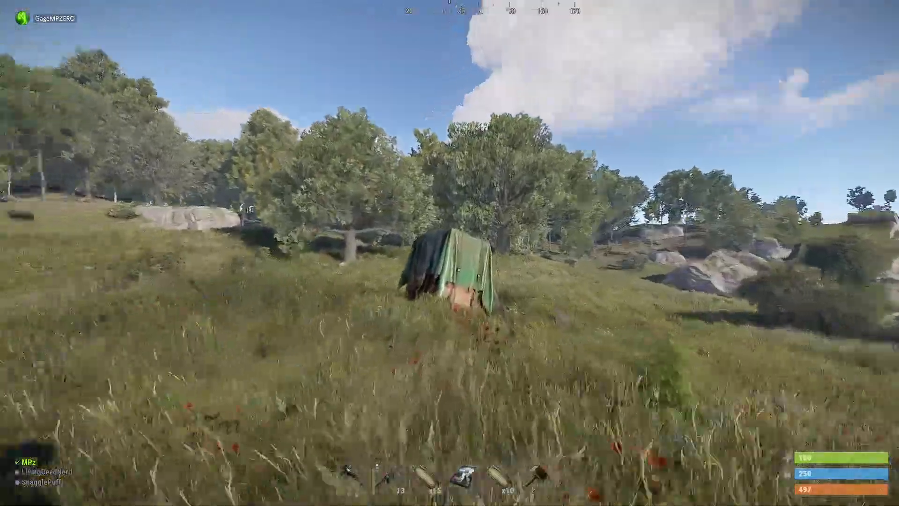
key("w")
key("e")
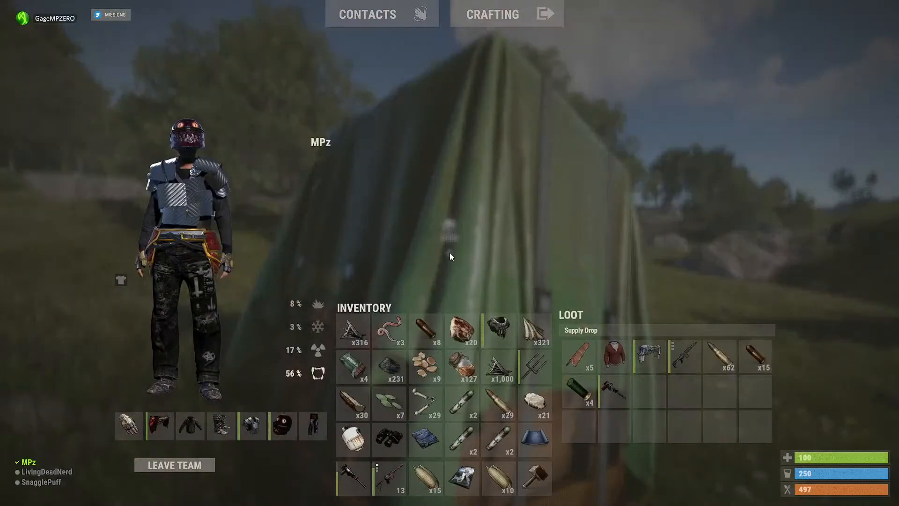
Inspect the supply drop's contents, including the jackhammer, metal pipes, hoodie and road sign kilt.
left_click(679, 358)
left_click(600, 384)
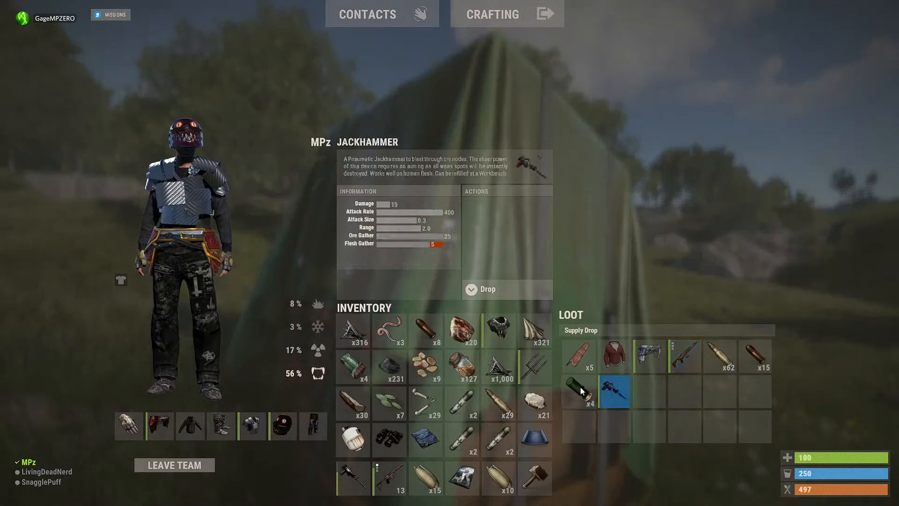
left_click(580, 389)
left_click(576, 353)
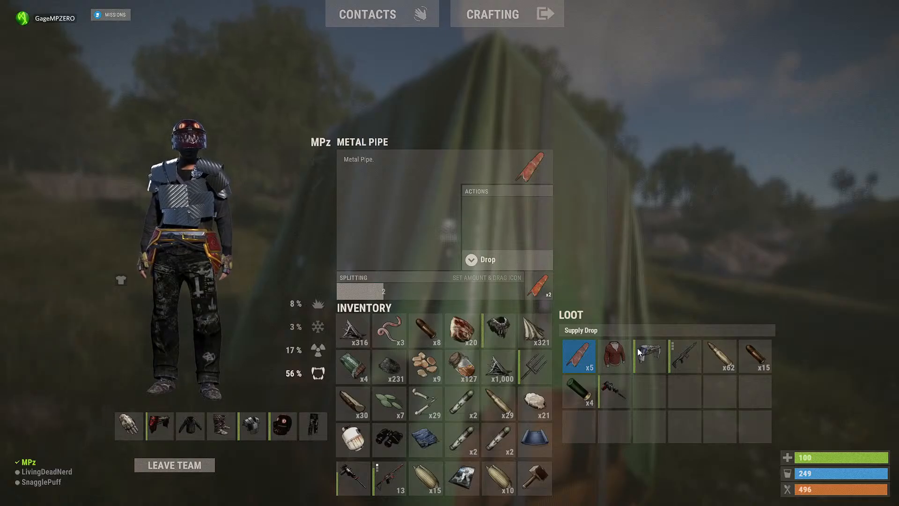
left_click(655, 357)
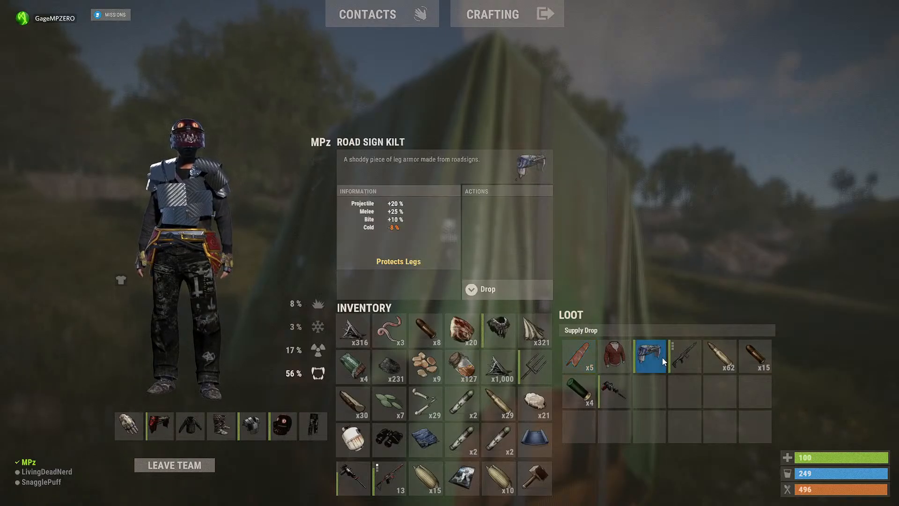
left_click(606, 362)
left_click(659, 351)
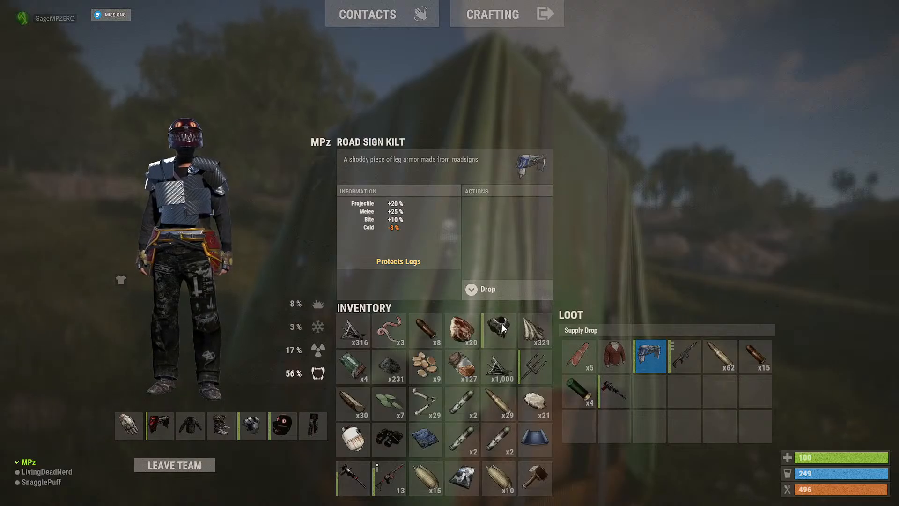
Examine the protection of the character's chest and leg armor from several angles, then close the loot view and move around the crate.
mouse_move(186, 194)
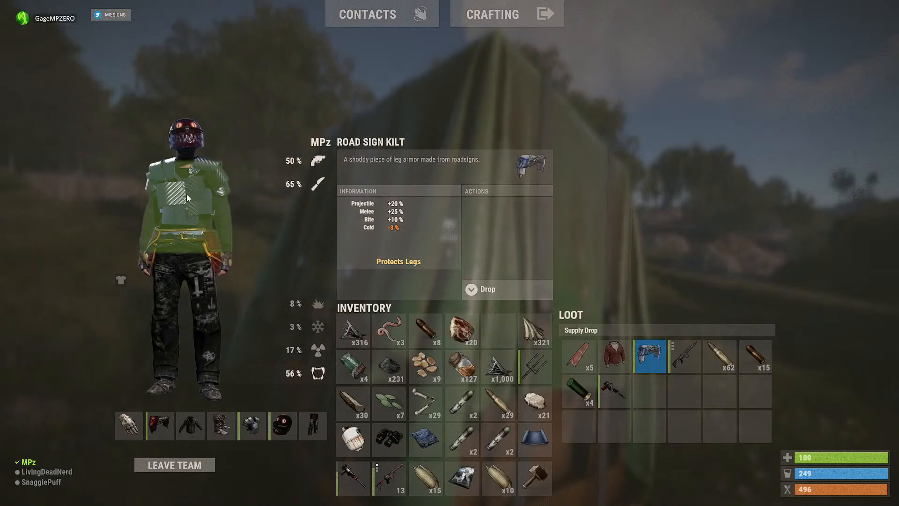
left_click_drag(164, 197, 362, 182)
left_click_drag(164, 192, 279, 181)
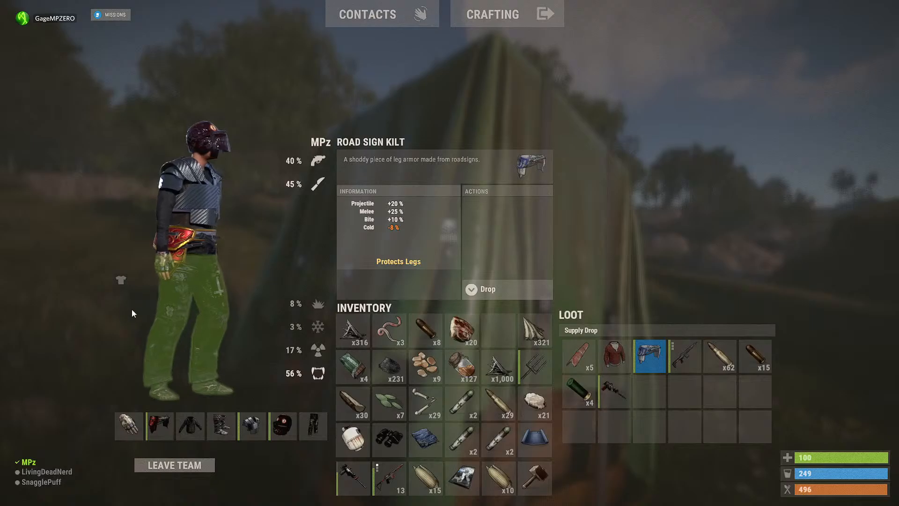
left_click_drag(179, 296, 288, 277)
left_click_drag(195, 289, 300, 277)
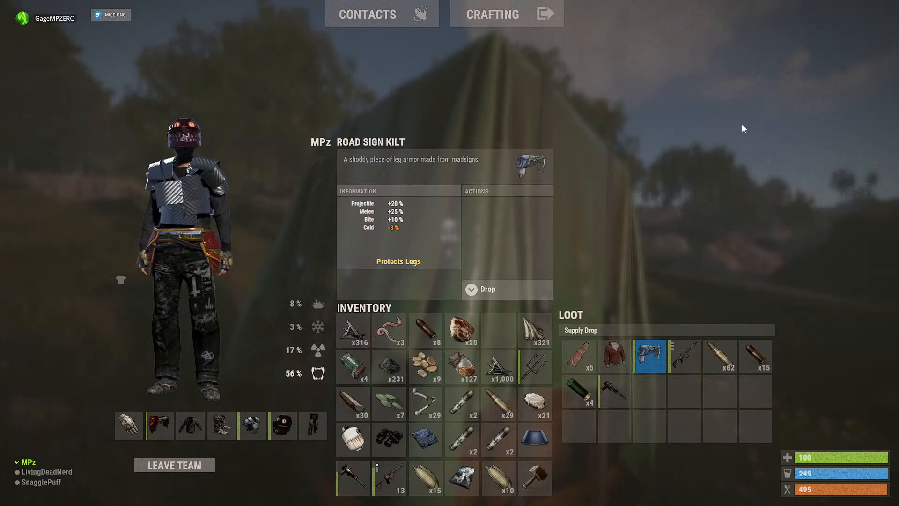
key("Tab")
key("a")
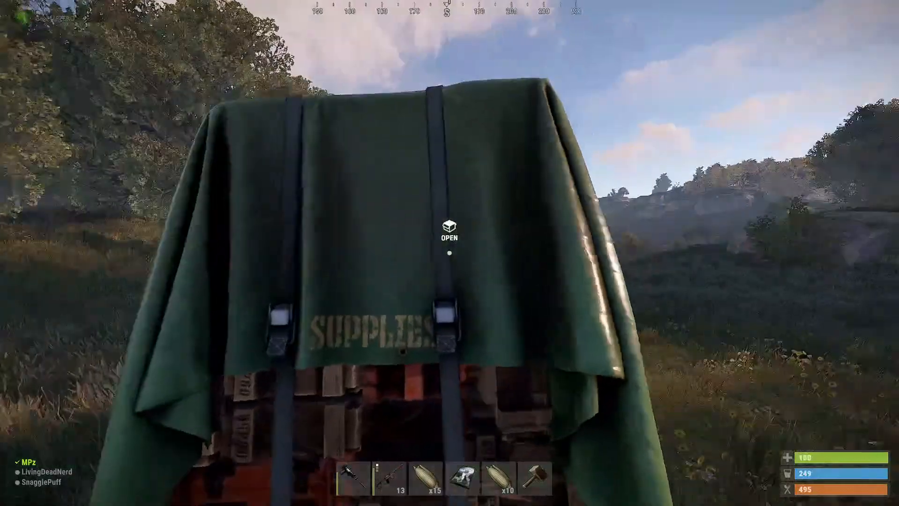
Reopen the supply drop and take the 62 rifle rounds, the rifle and the five metal pipes, discarding the folded blue garment.
key("e")
key("e")
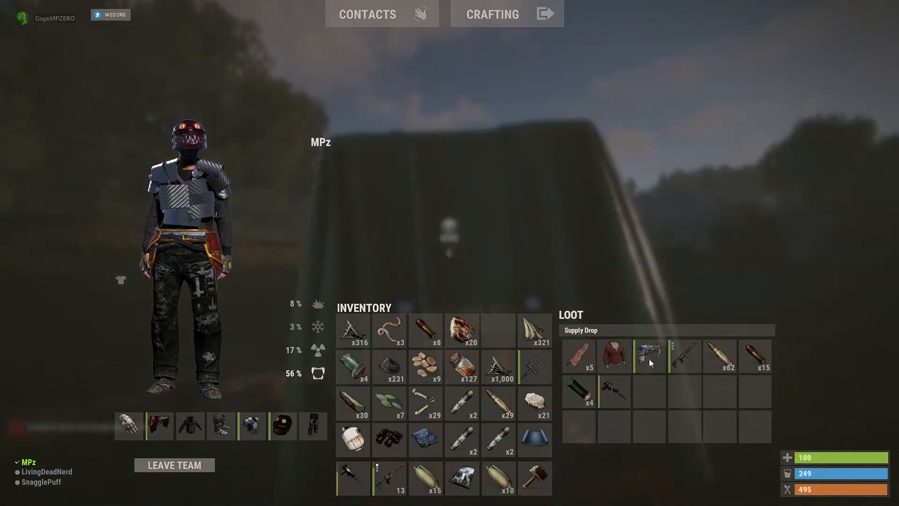
right_click(723, 349)
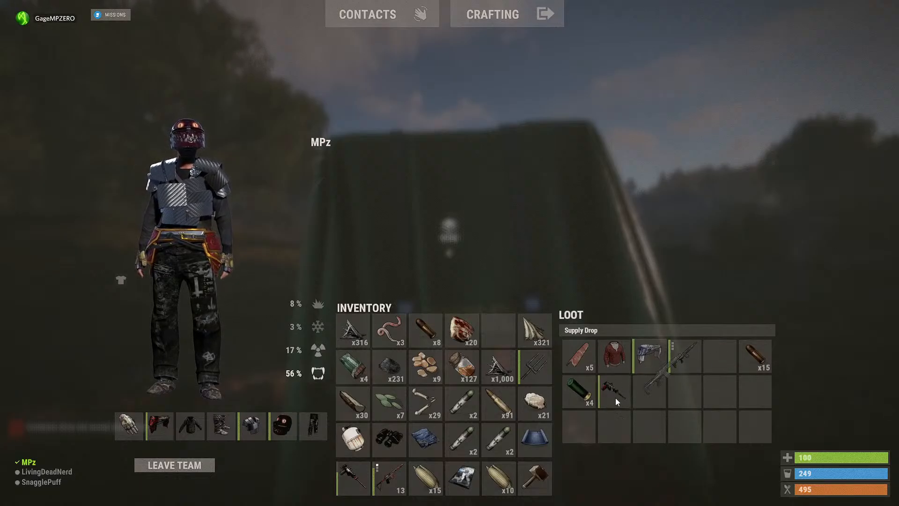
left_click_drag(418, 444, 724, 211)
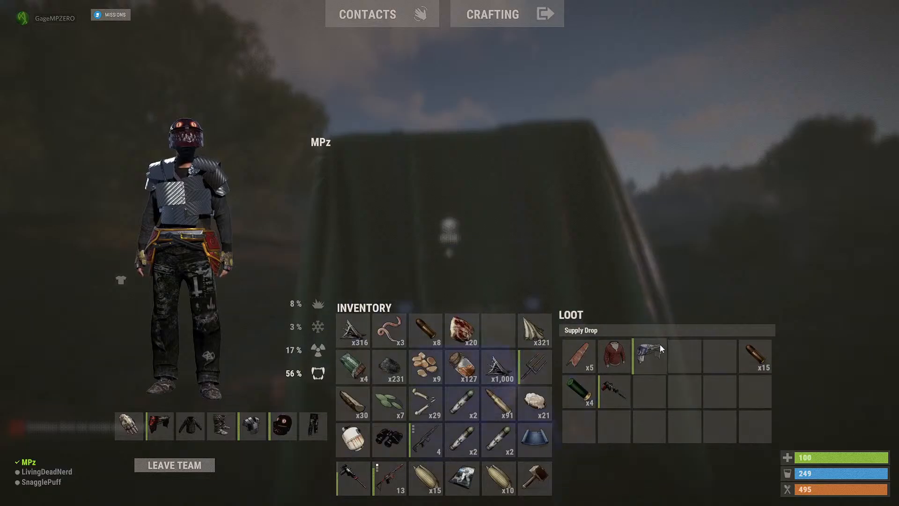
left_click_drag(585, 353, 455, 302)
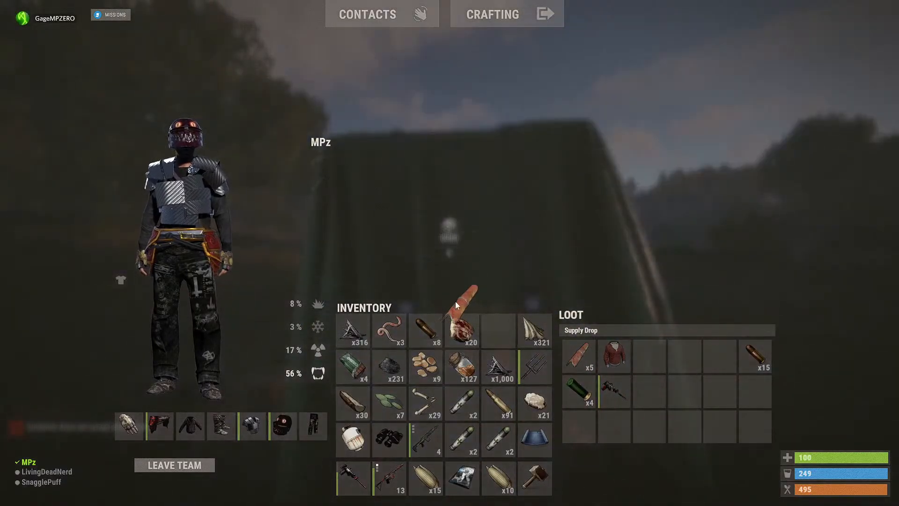
left_click_drag(492, 331, 492, 331)
Swap the black item beside the rifle in the inventory for the supply drop's hoodie and discard the worms.
left_click(623, 360)
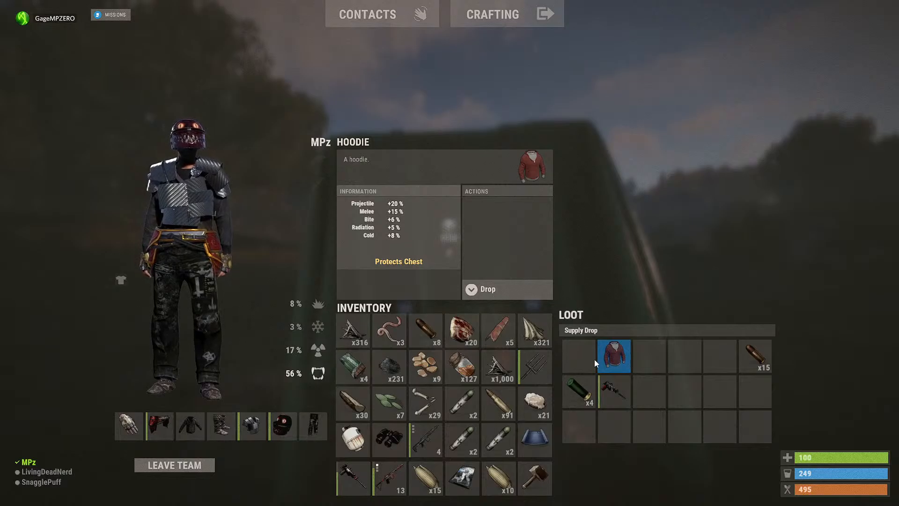
left_click_drag(389, 439, 604, 286)
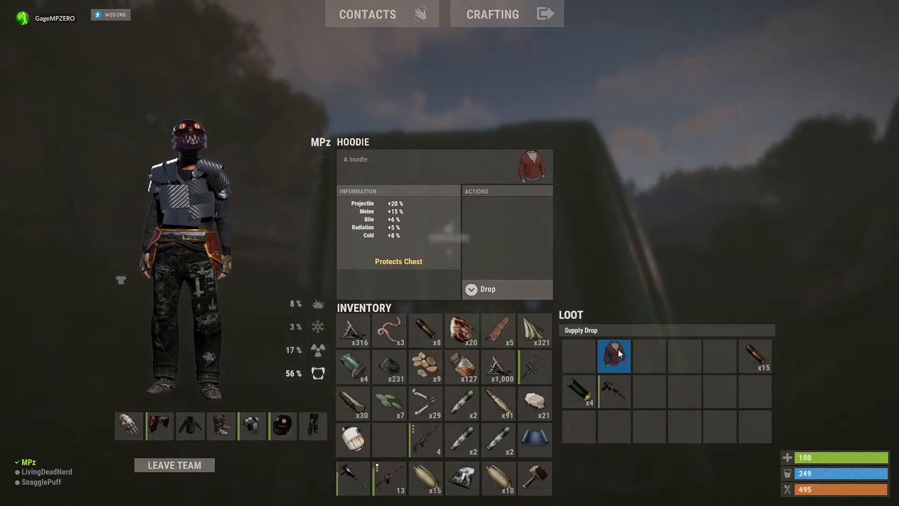
left_click_drag(619, 355, 389, 439)
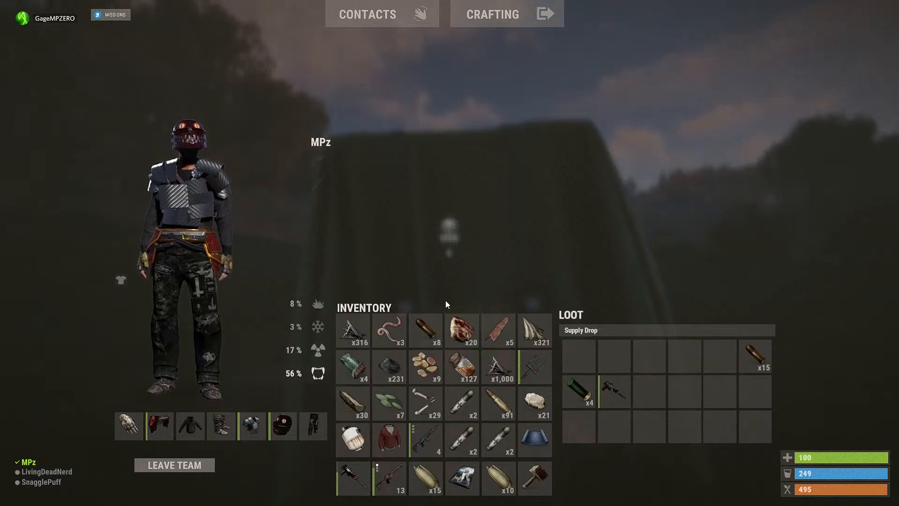
left_click_drag(445, 253, 448, 251)
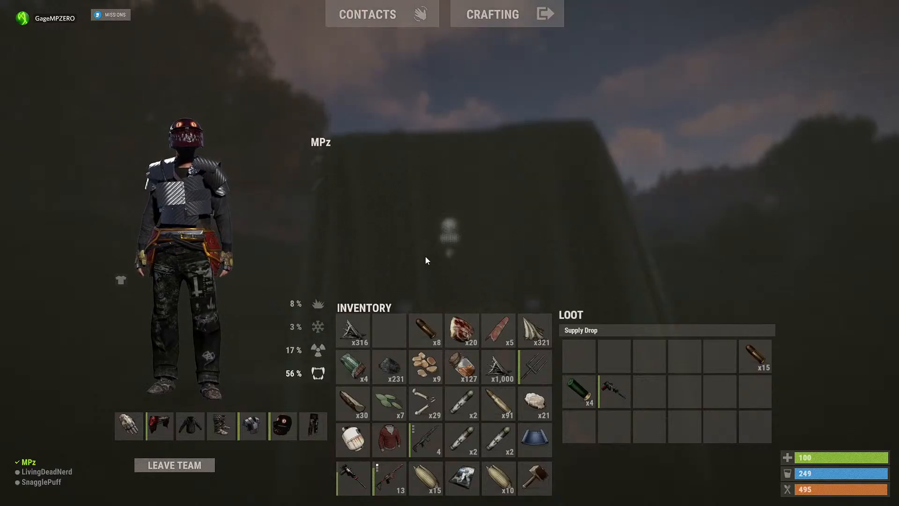
Leave the supply drop and run east up the grassy hill toward the trees.
key("Tab")
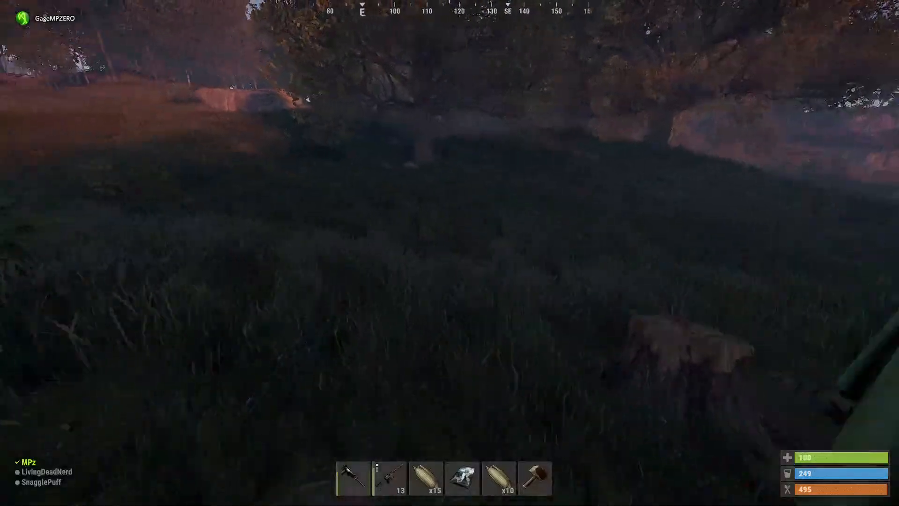
key("w")
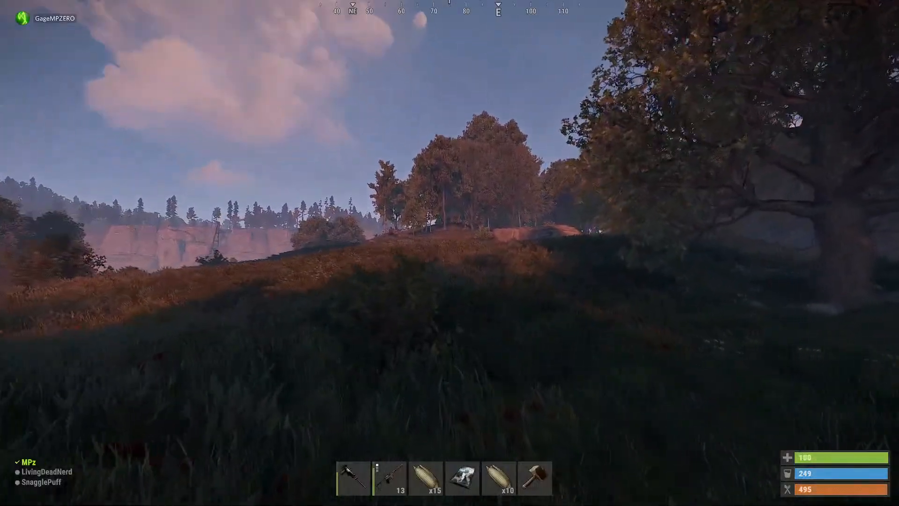
key("w")
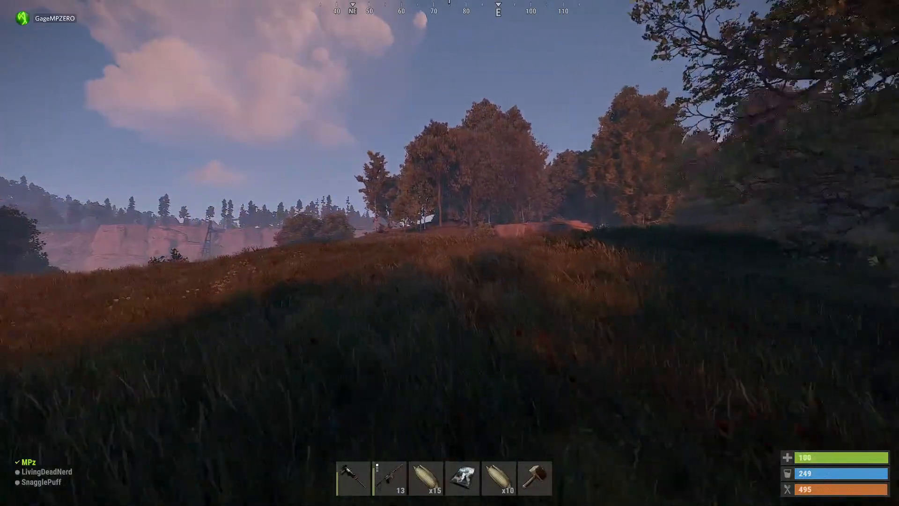
key("w")
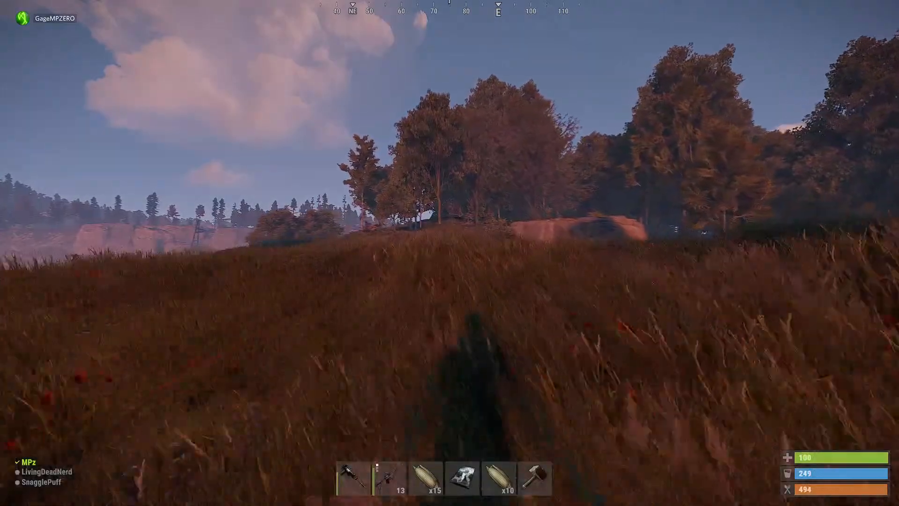
key("w")
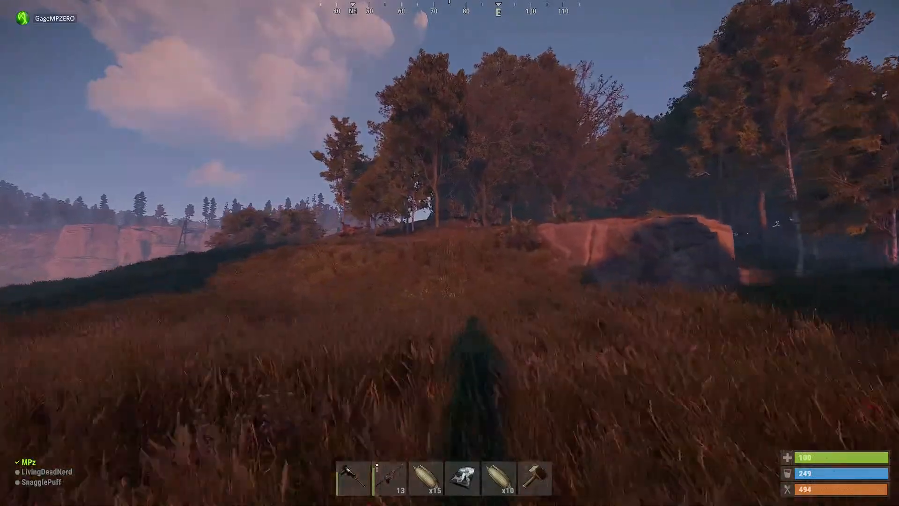
key("w")
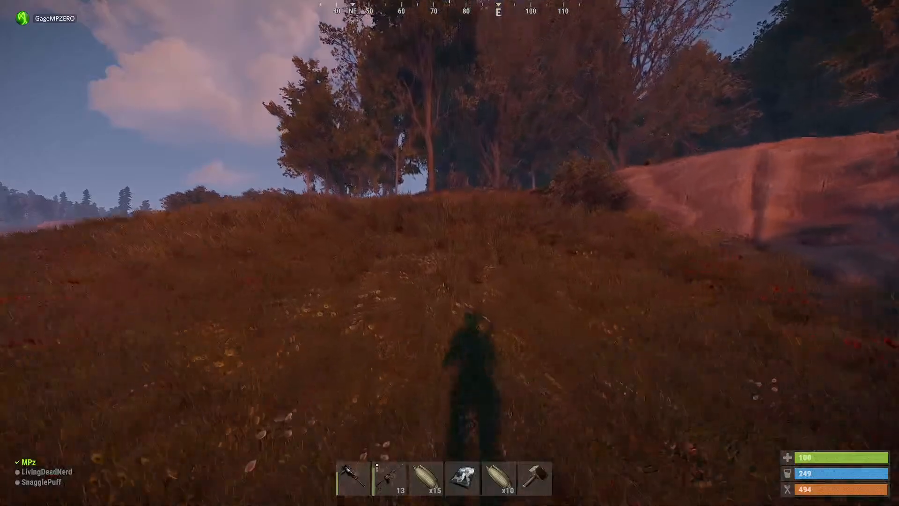
Check the inventory repeatedly while walking among the birches and surveying the surroundings from the hilltop.
key("Tab")
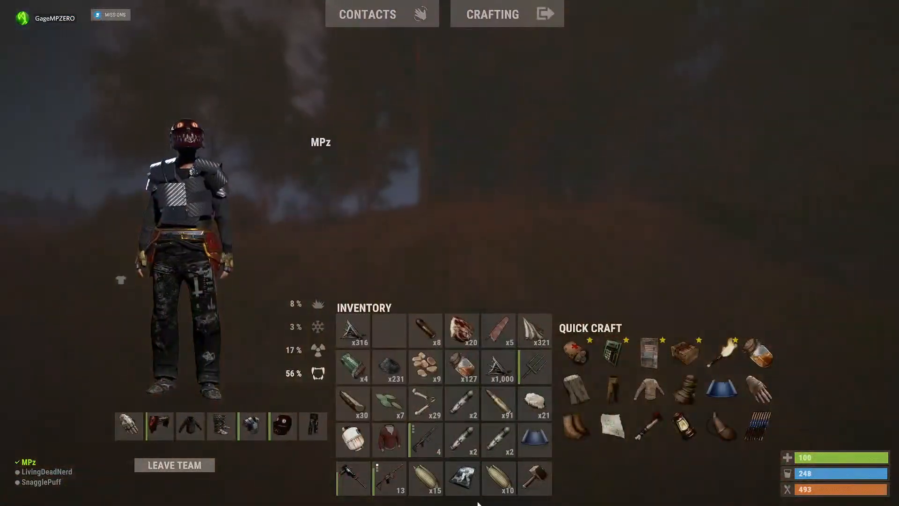
left_click(463, 477)
key("Tab")
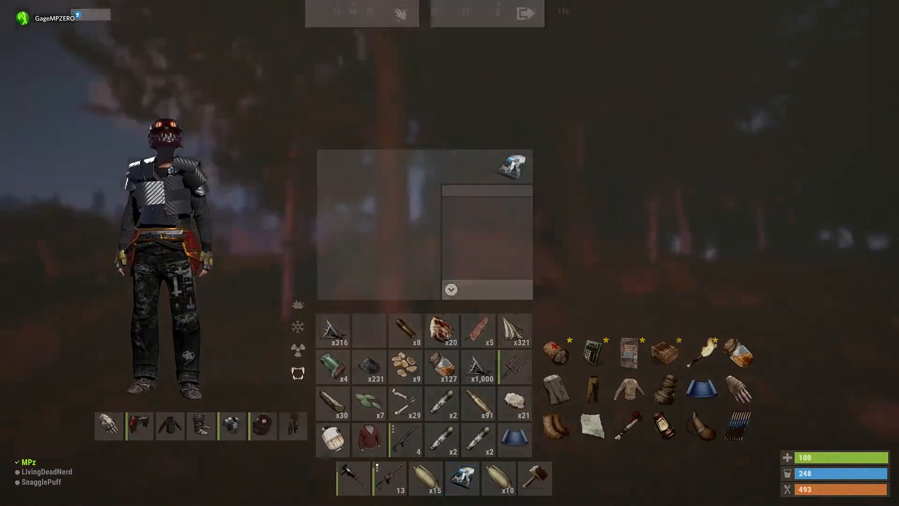
key("w")
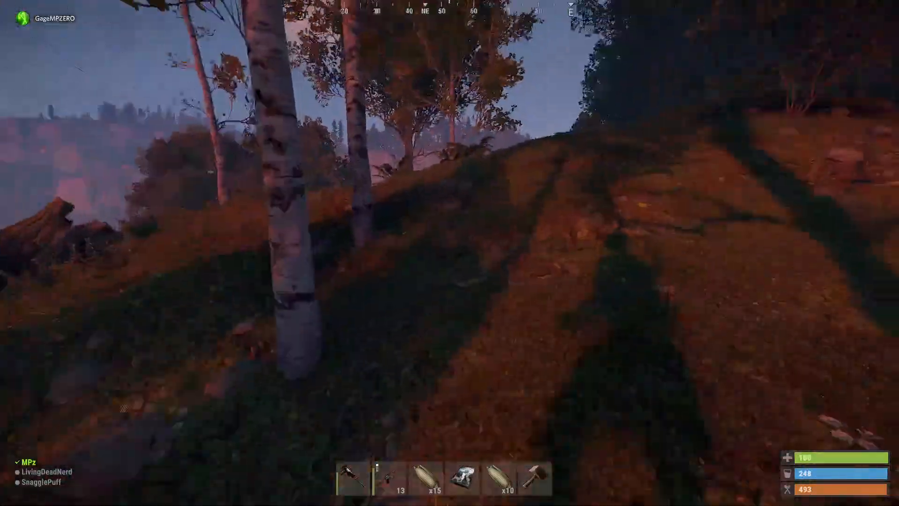
key("Tab")
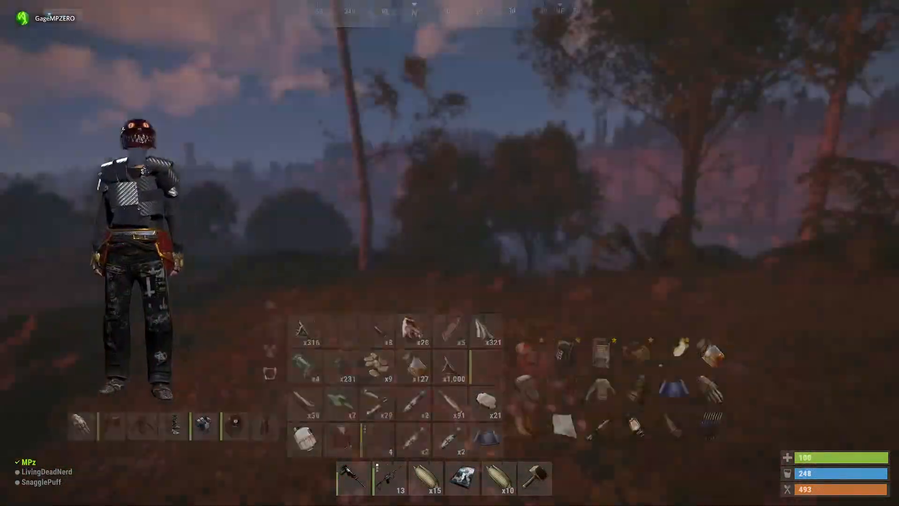
key("Tab")
key("w")
key("Tab")
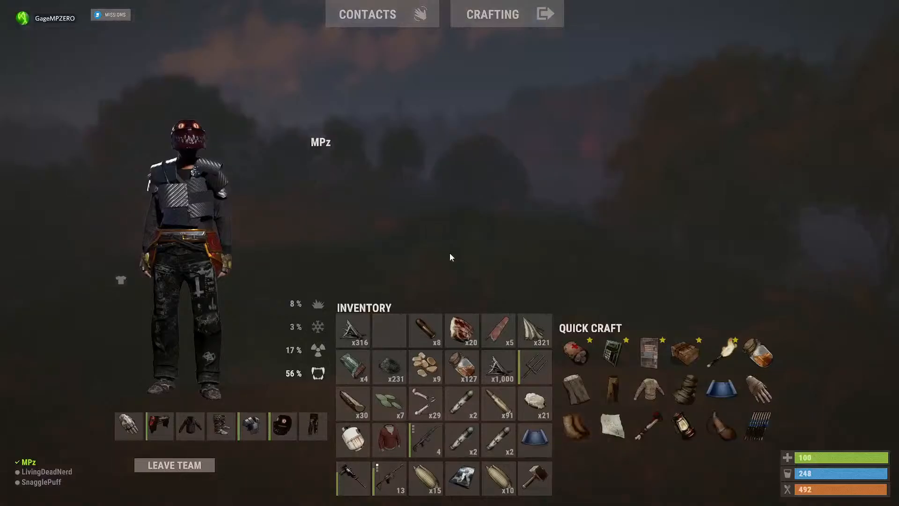
key("Tab")
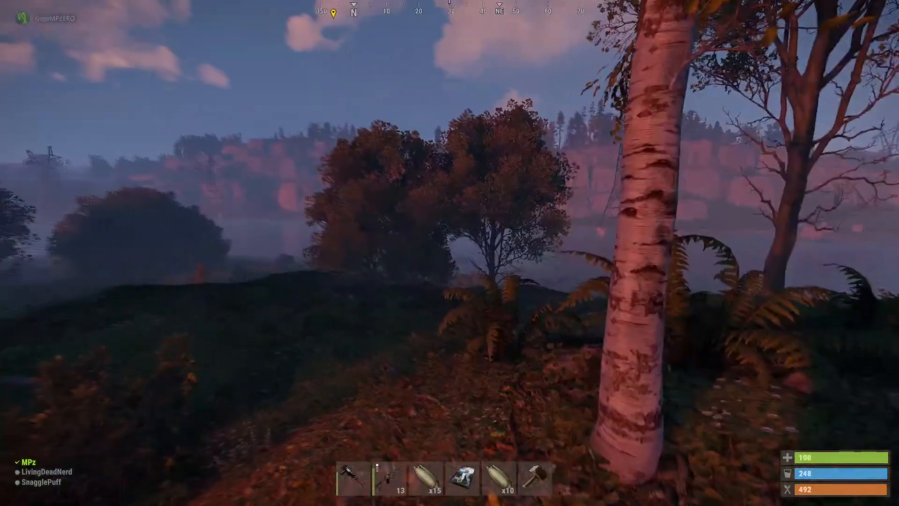
key("Tab")
key("Tab")
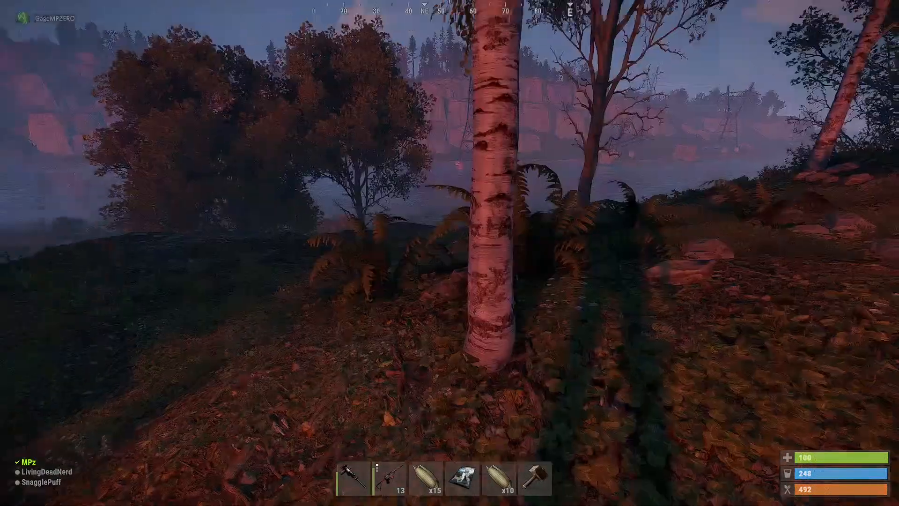
key("Tab")
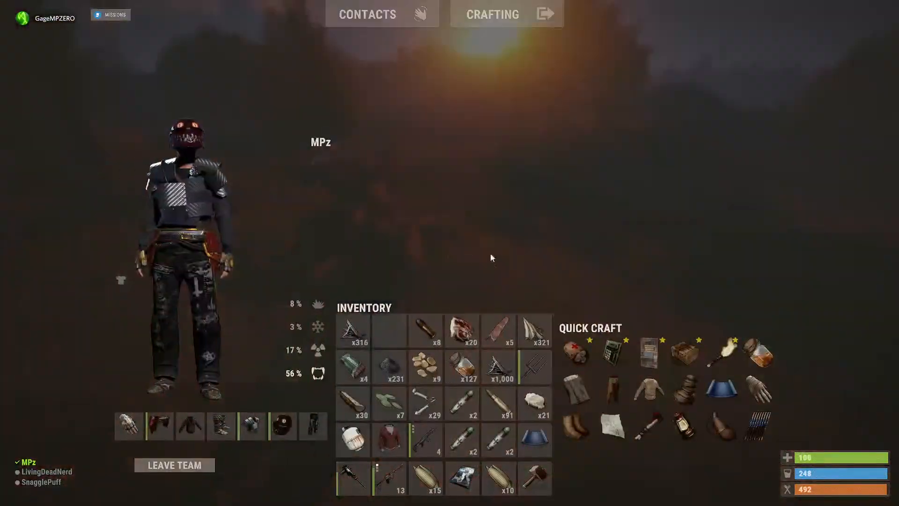
key("Tab")
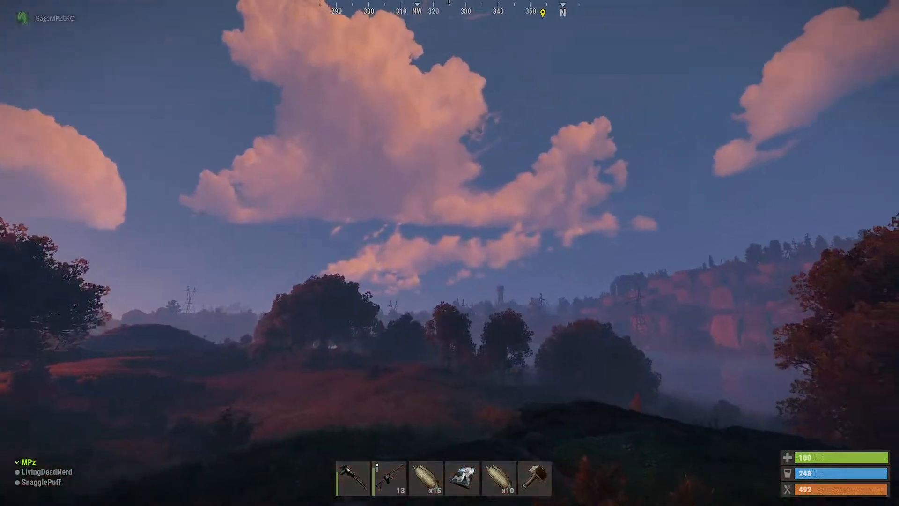
Head west across the field, pick up the stones in the grass and continue toward the large tree.
key("w")
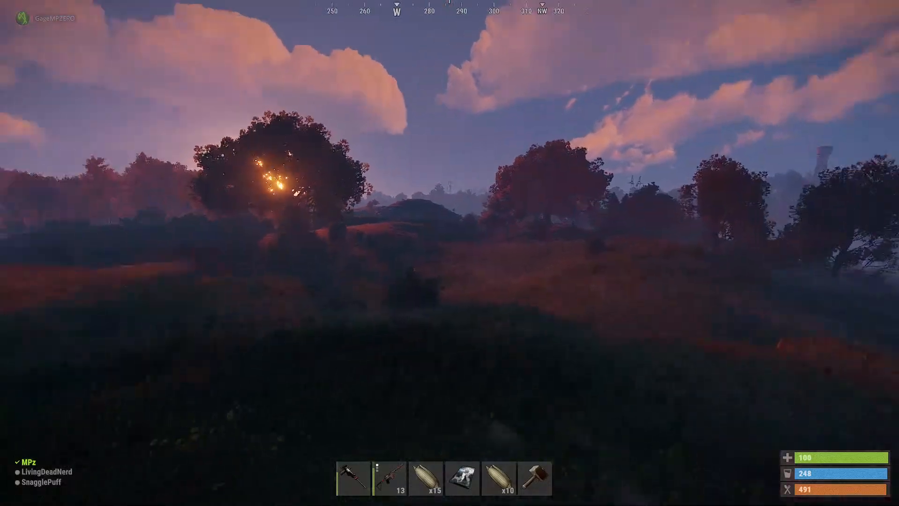
key("w")
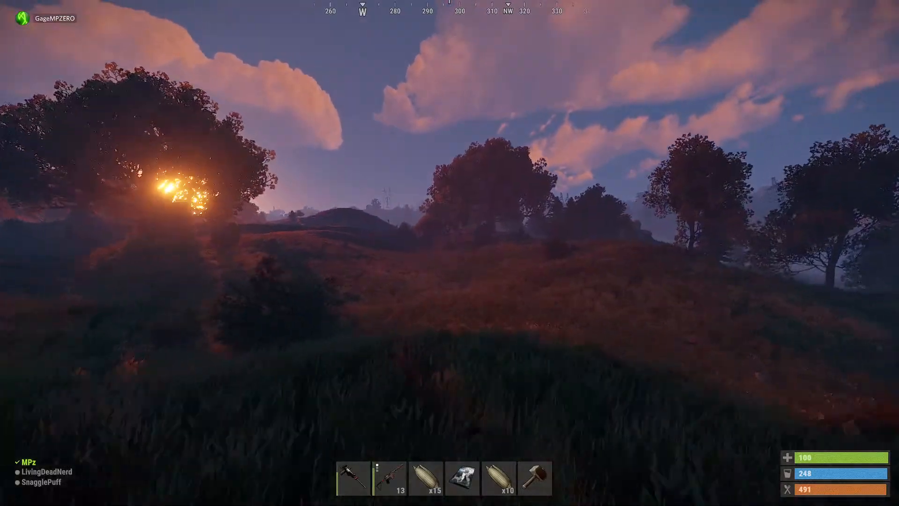
key("w")
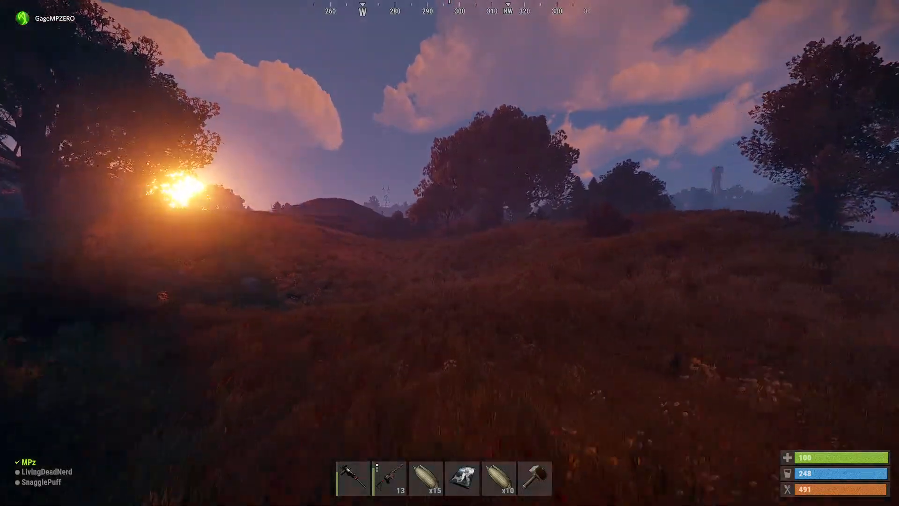
key("w")
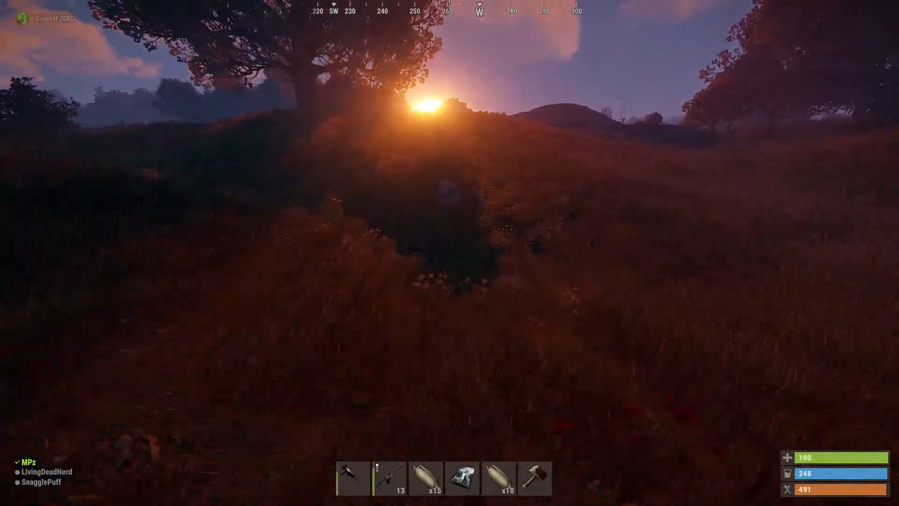
key("w")
key("e")
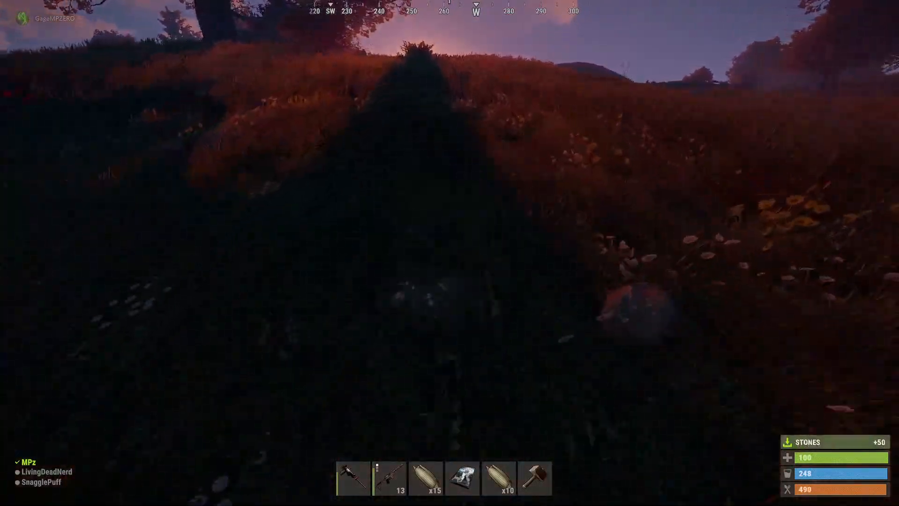
key("w")
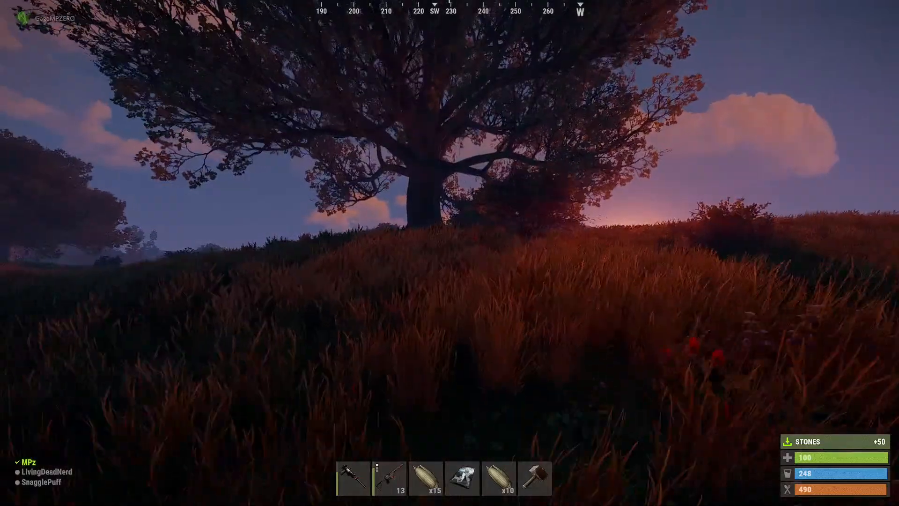
Craft one rock from the collected stones and discard the stack of 21 whitish items from the inventory.
key("Tab")
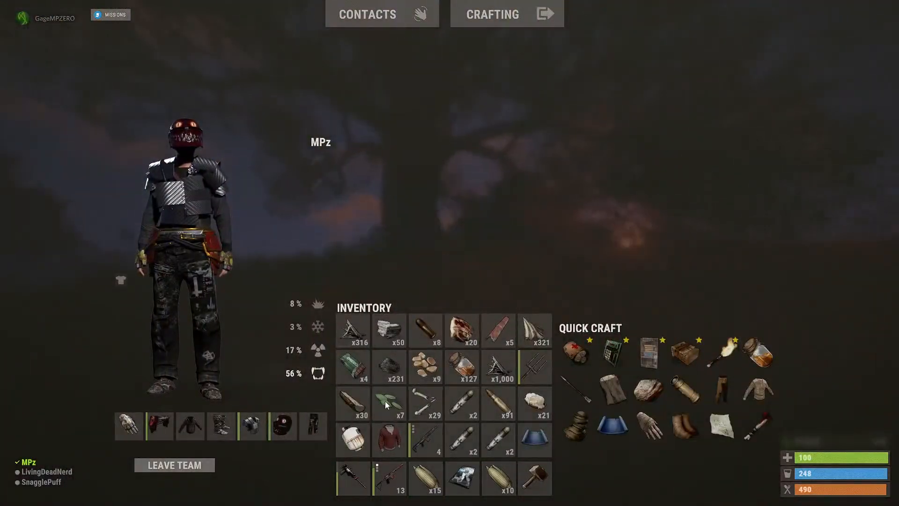
left_click(386, 336)
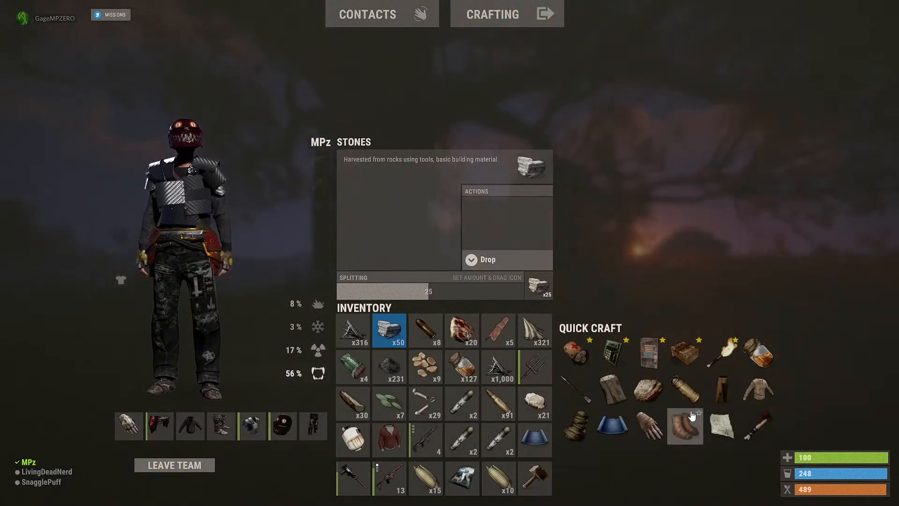
left_click(647, 389)
key("Tab")
key("Tab")
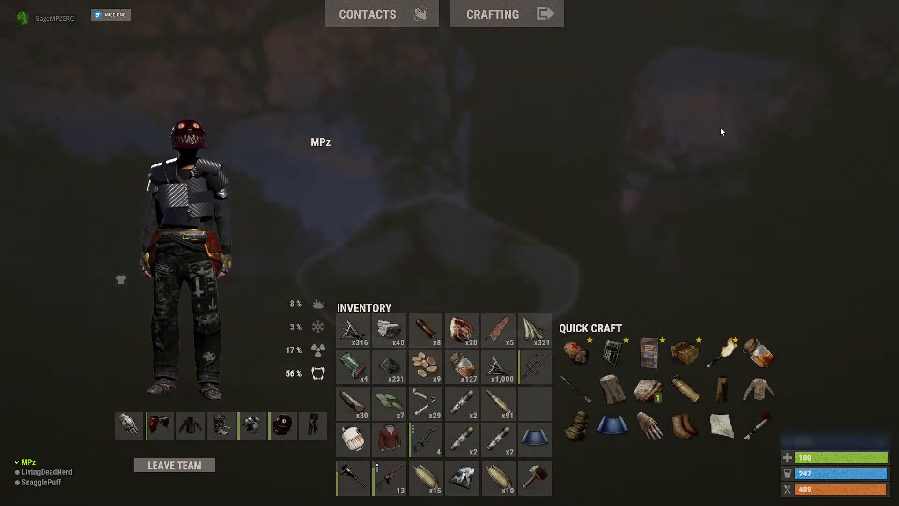
key("Tab")
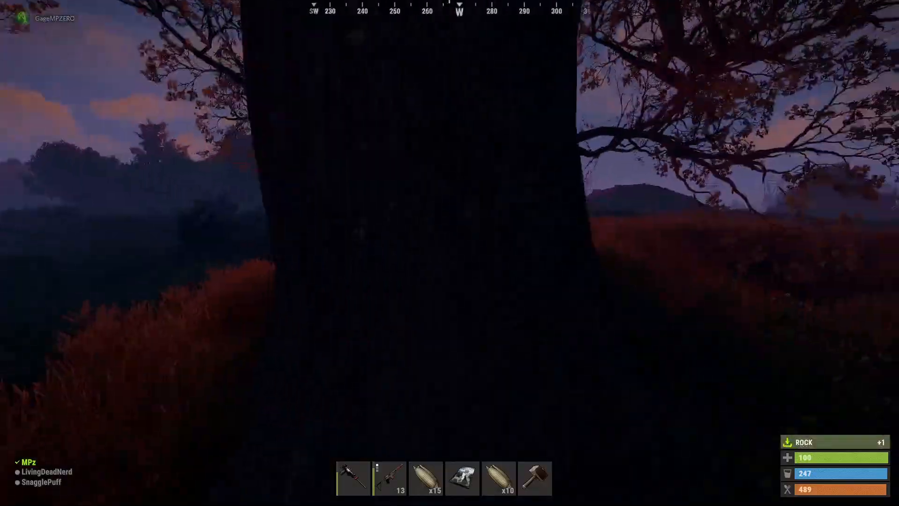
Discard the tan stacks of 15 and 10 from the hotbar and move the blue garment into its fifth slot.
key("Tab")
left_click_drag(645, 116, 647, 115)
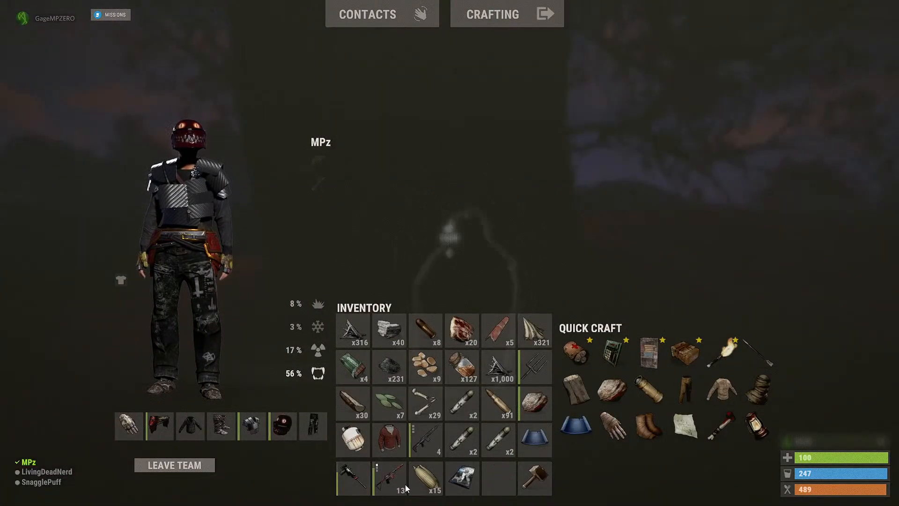
left_click_drag(427, 478, 578, 103)
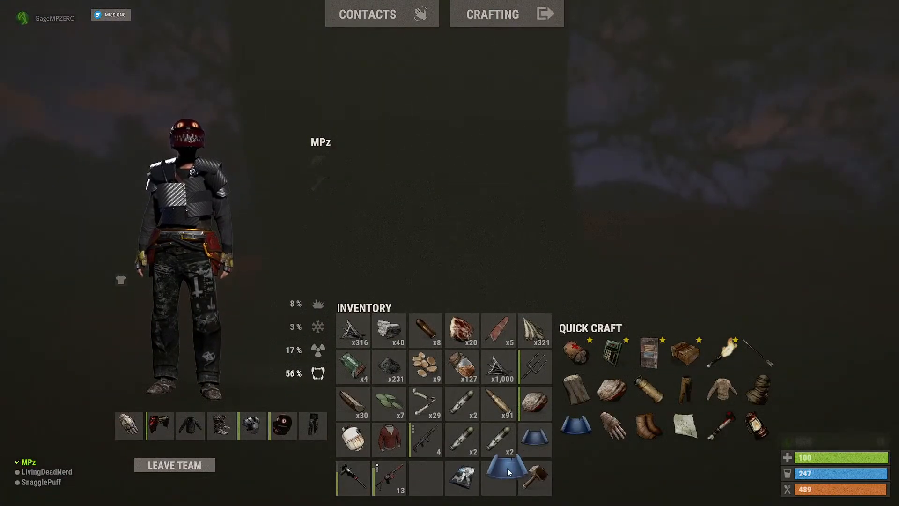
left_click_drag(507, 468, 507, 469)
key("Tab")
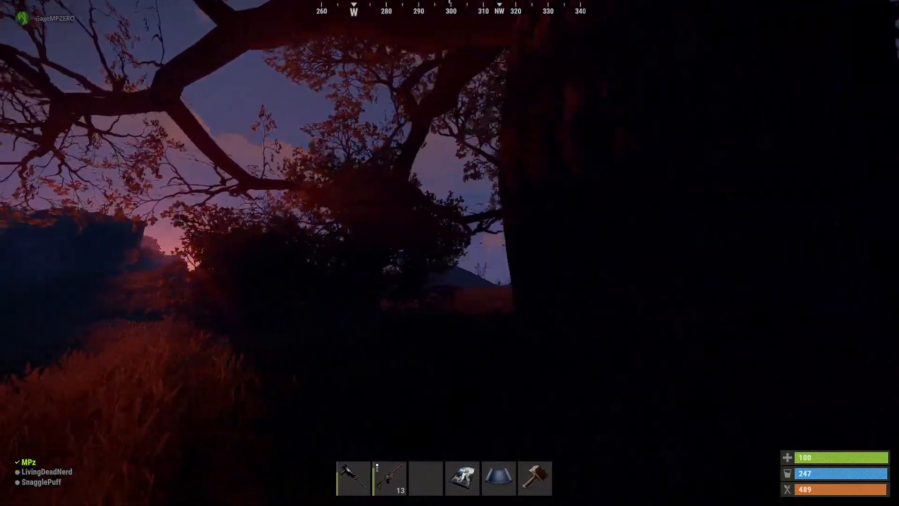
Circle around the large tree's trunk and move the crafted rock into the third hotbar slot.
key("a")
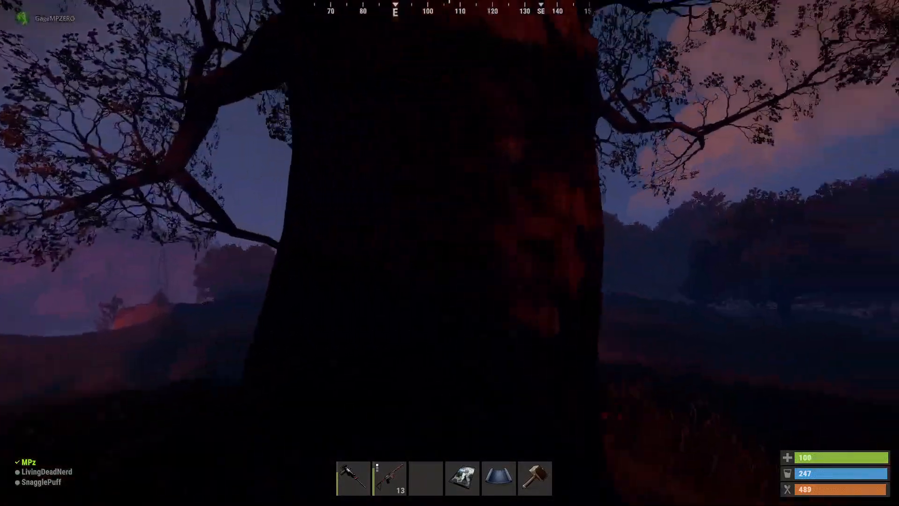
key("a")
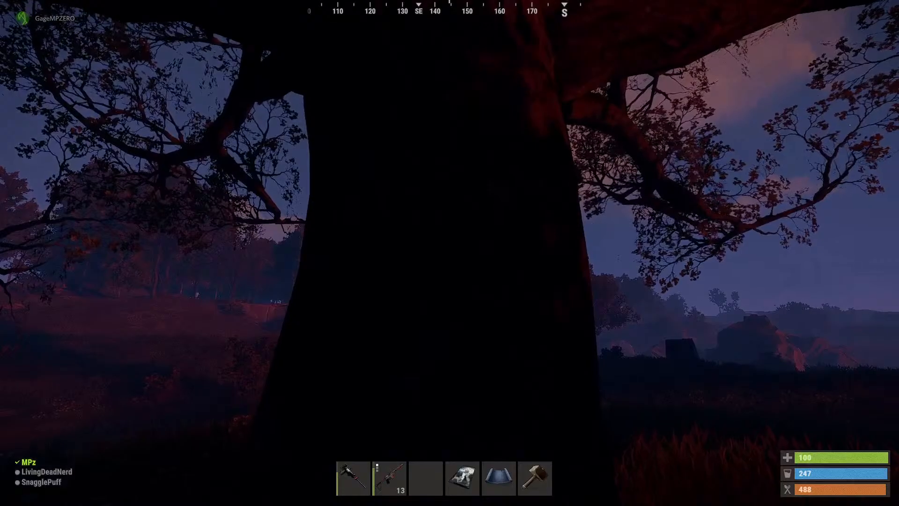
key("Tab")
key("Tab")
key("Tab")
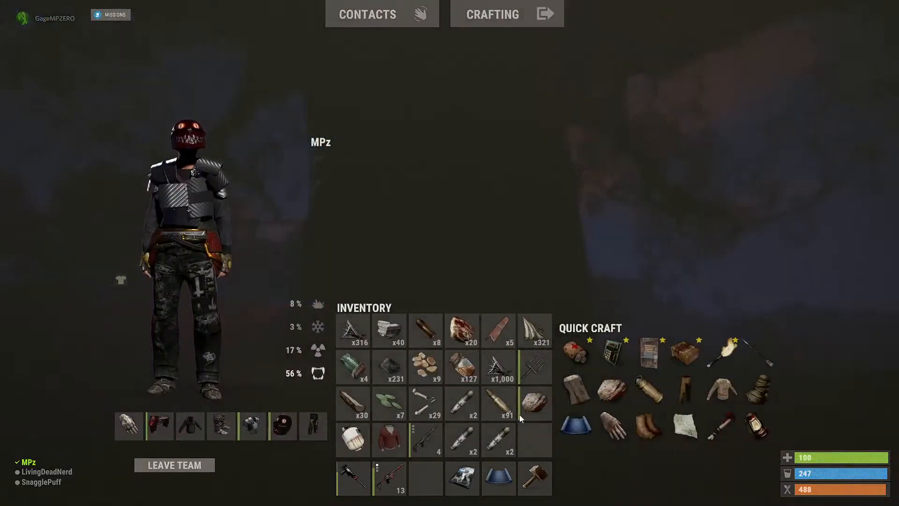
left_click_drag(518, 414, 425, 477)
key("Tab")
Equip the rock and strike the large tree's trunk repeatedly, working around it, until carrying 104 wood.
scroll(449, 253, "down", 4)
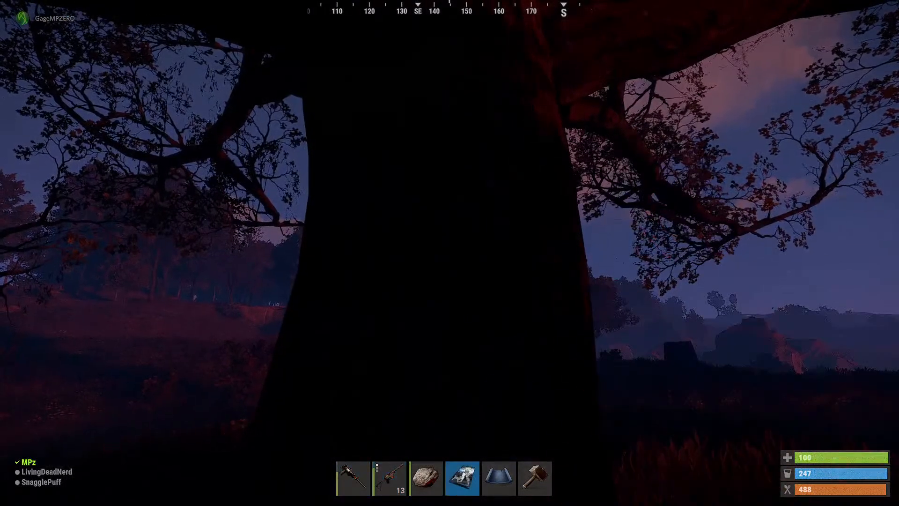
key("3")
key("w")
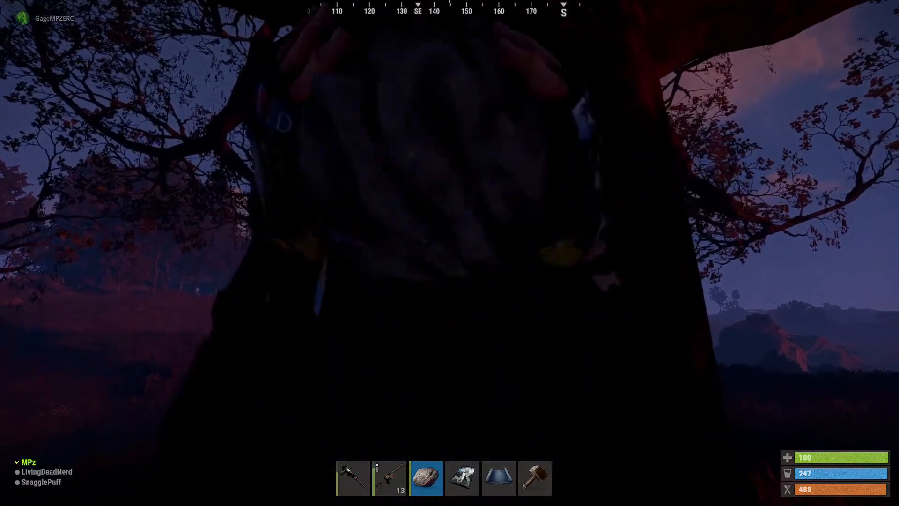
left_click(449, 253)
left_click(450, 253)
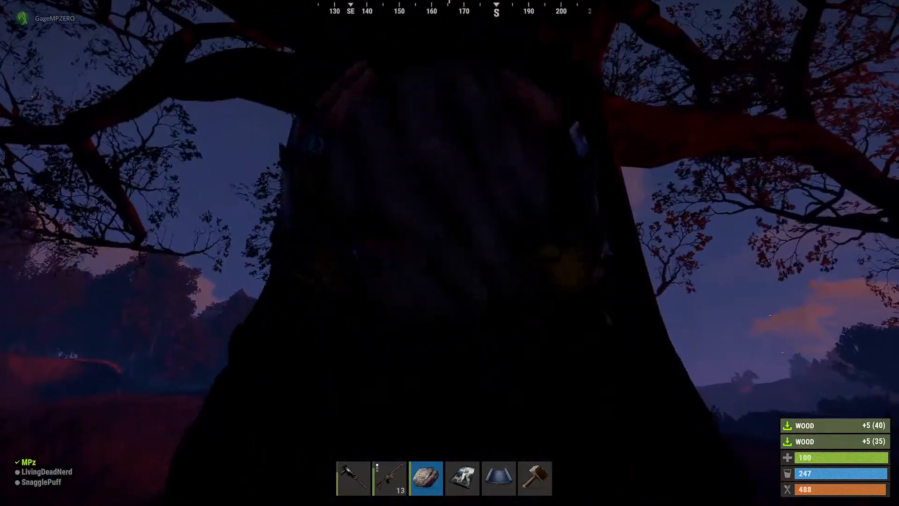
left_click(449, 253)
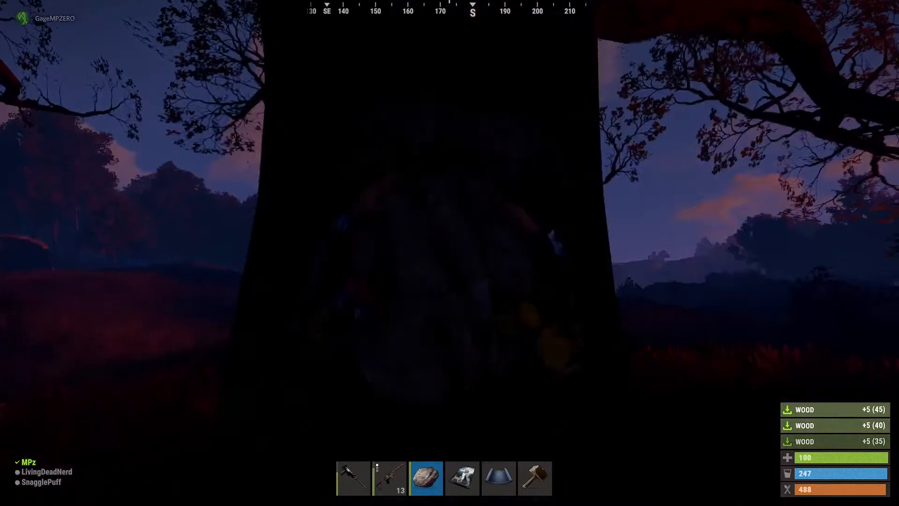
left_click(450, 253)
left_click(450, 253)
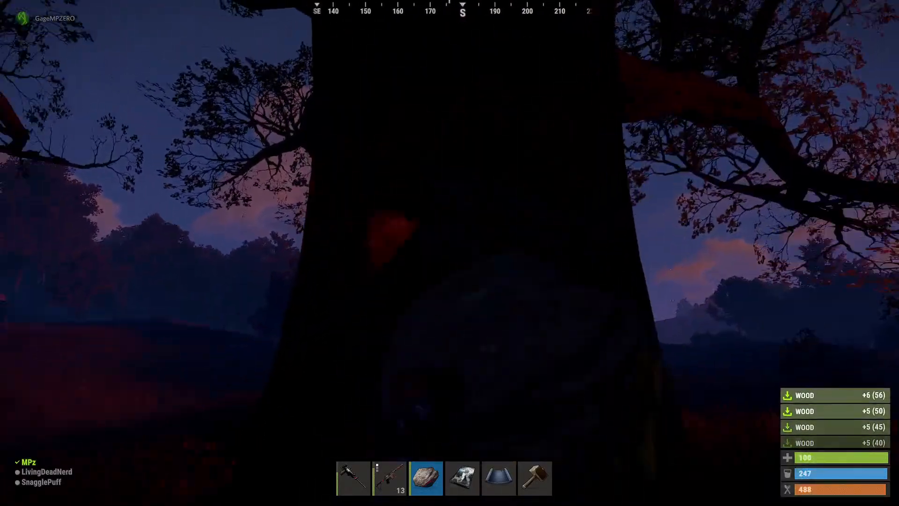
left_click(449, 252)
left_click(450, 253)
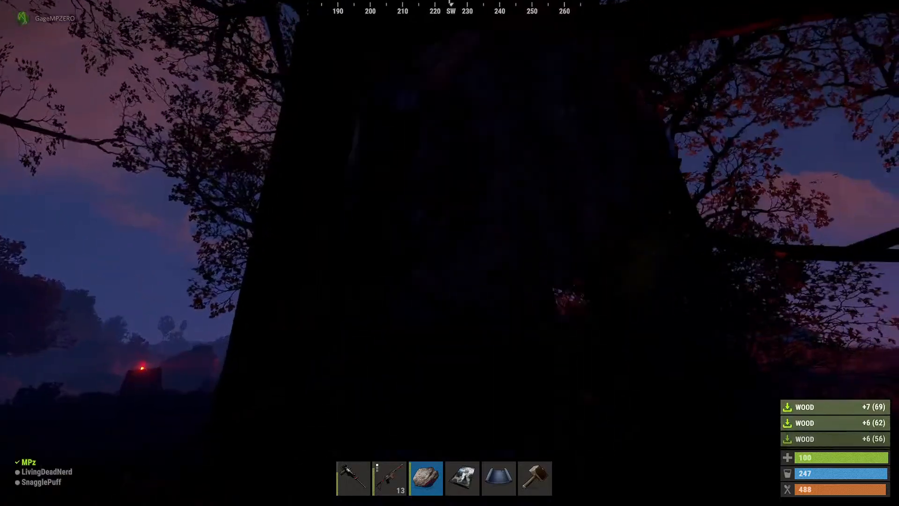
left_click(450, 253)
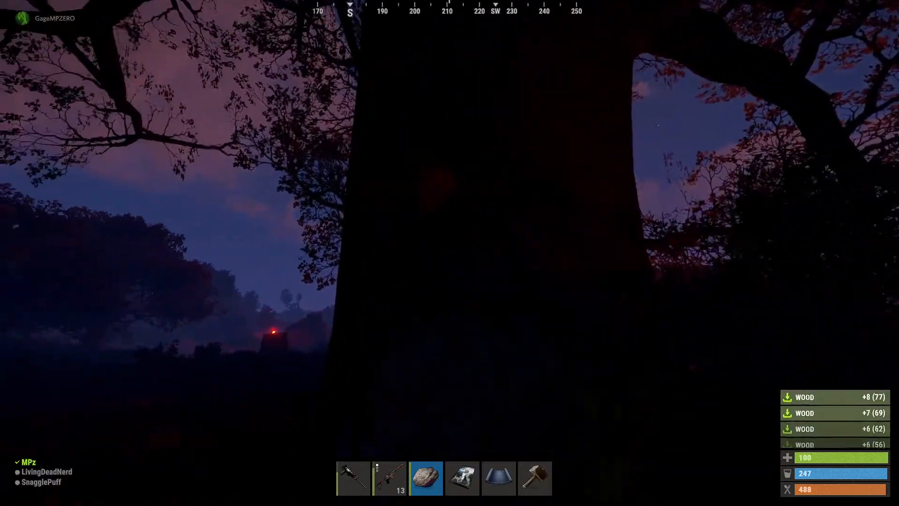
left_click(450, 253)
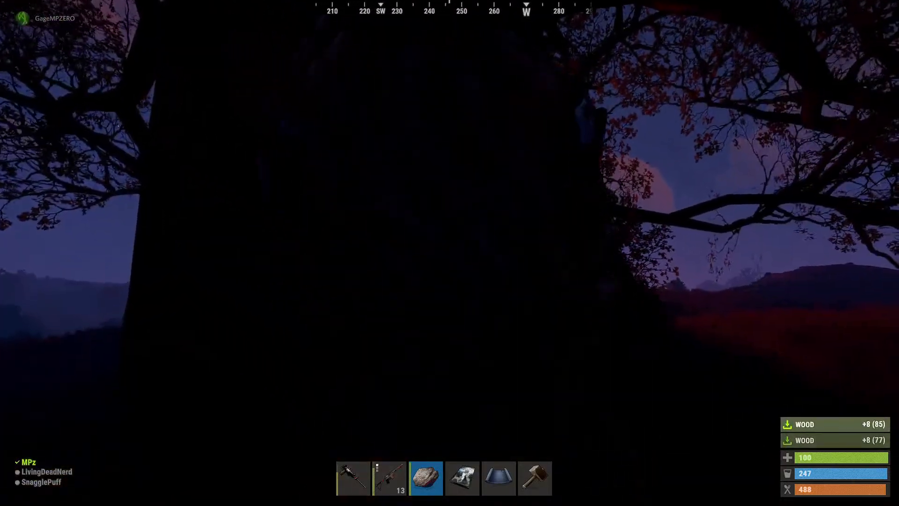
left_click(450, 253)
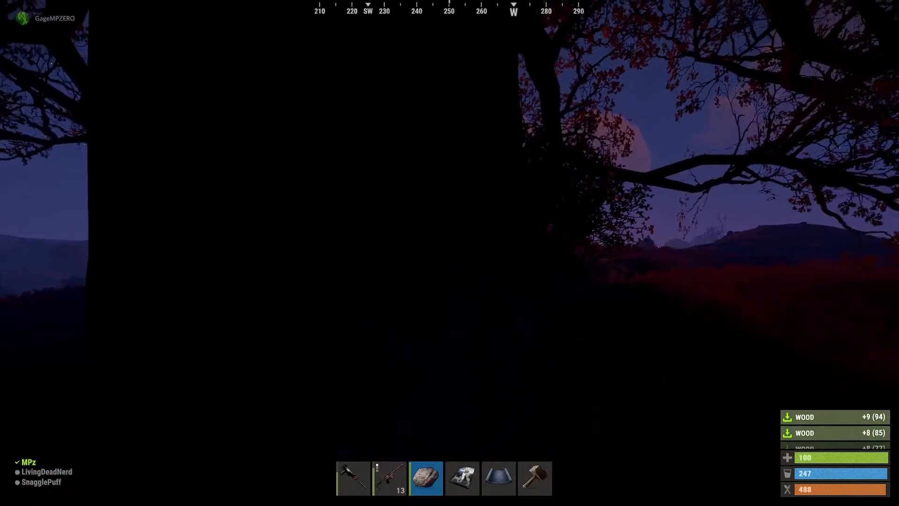
left_click(450, 254)
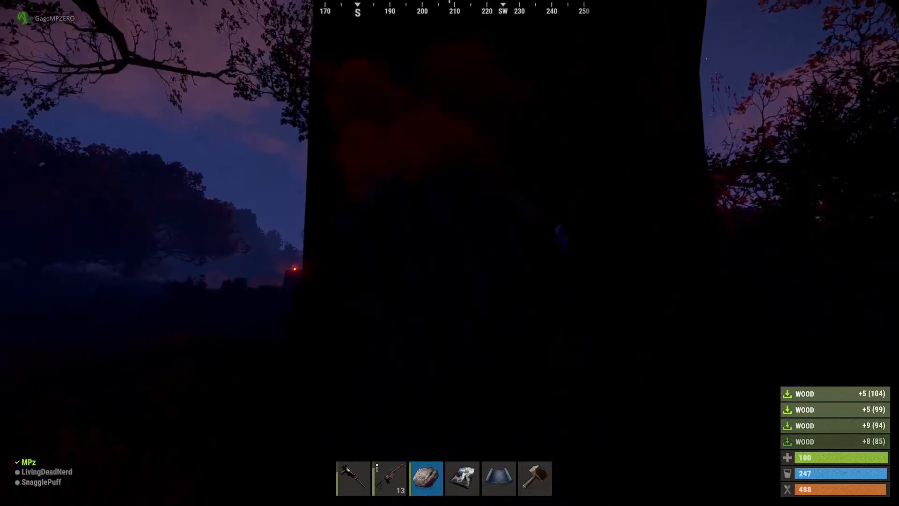
Place a twig foundation on the grass beside the large tree using the building plan.
key("Tab")
key("Tab")
key("5")
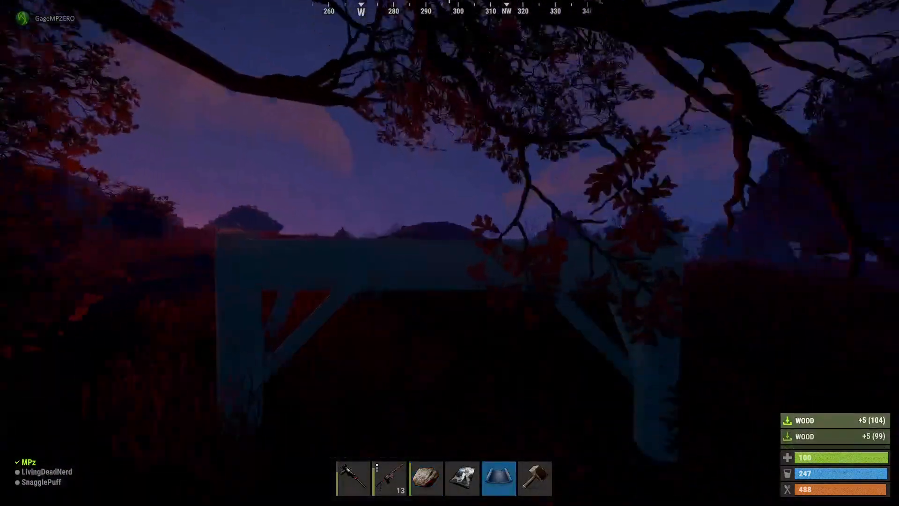
left_click(449, 252)
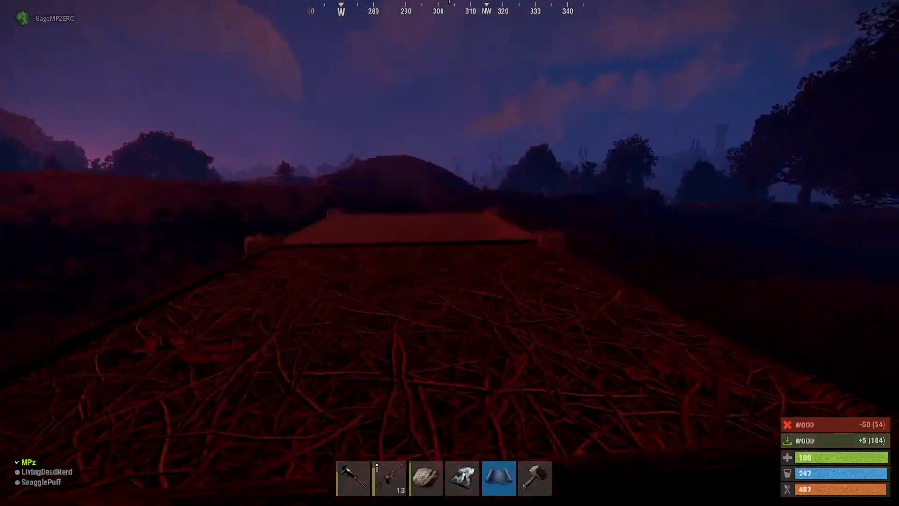
Lay the rug on top of the twig foundation.
key("4")
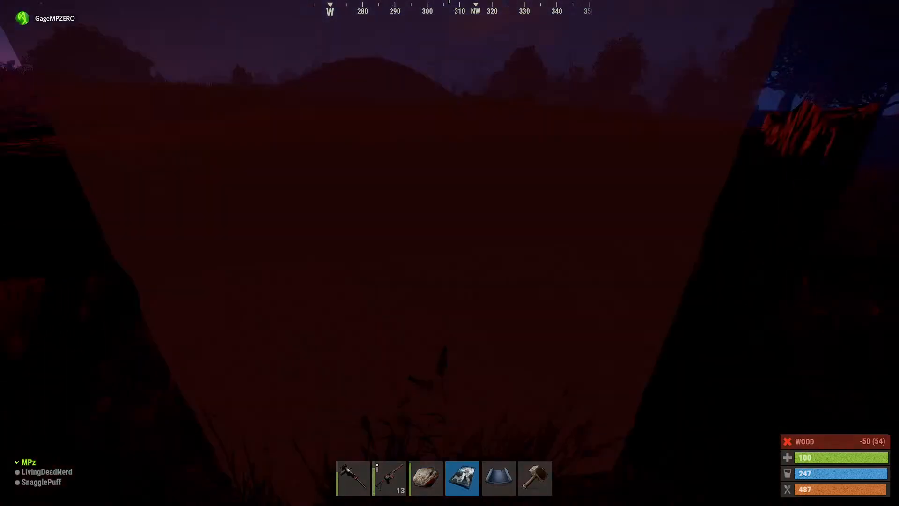
left_click(449, 254)
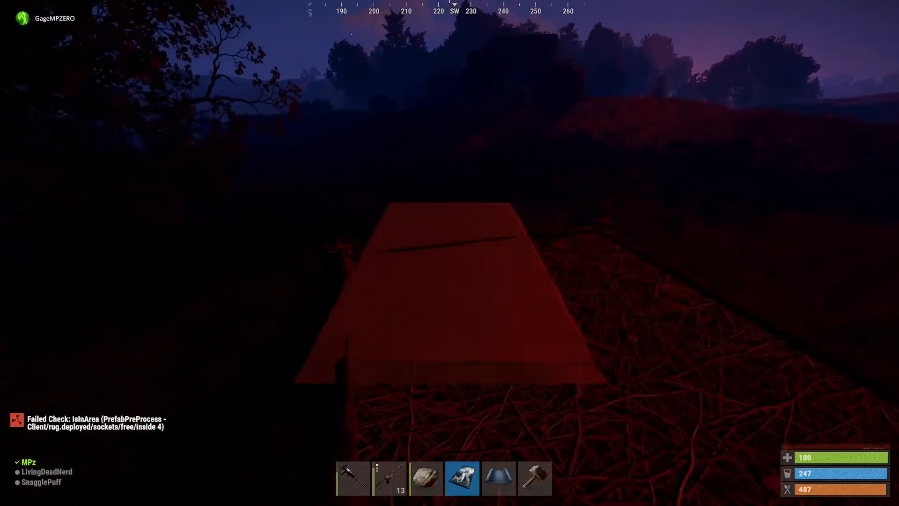
left_click(450, 253)
left_click(450, 253)
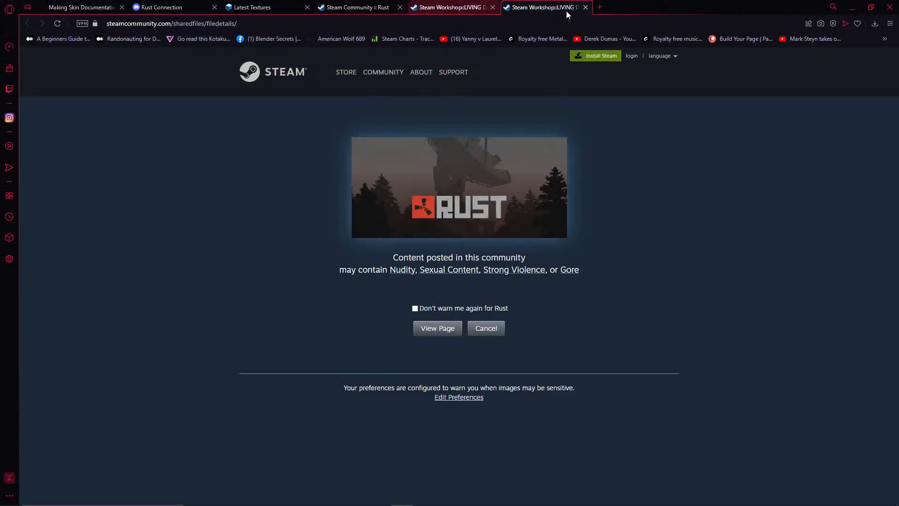
left_click(601, 8)
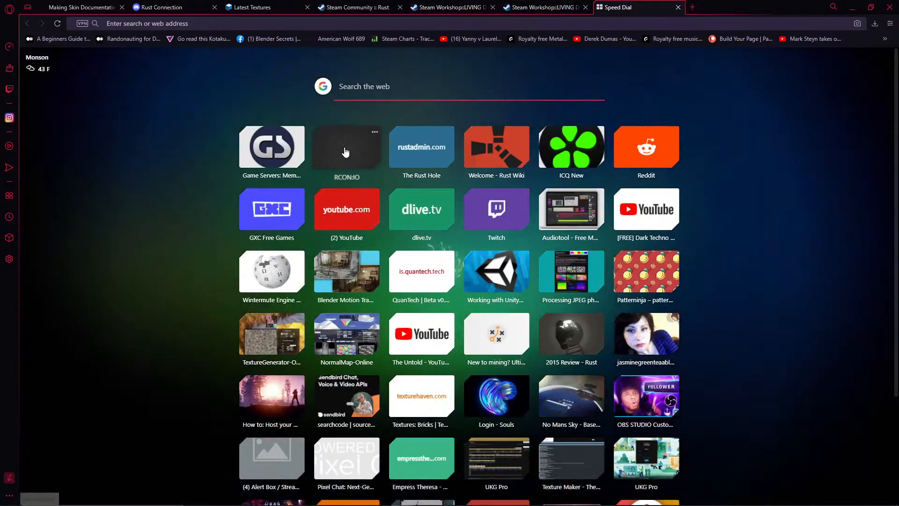
left_click(342, 149)
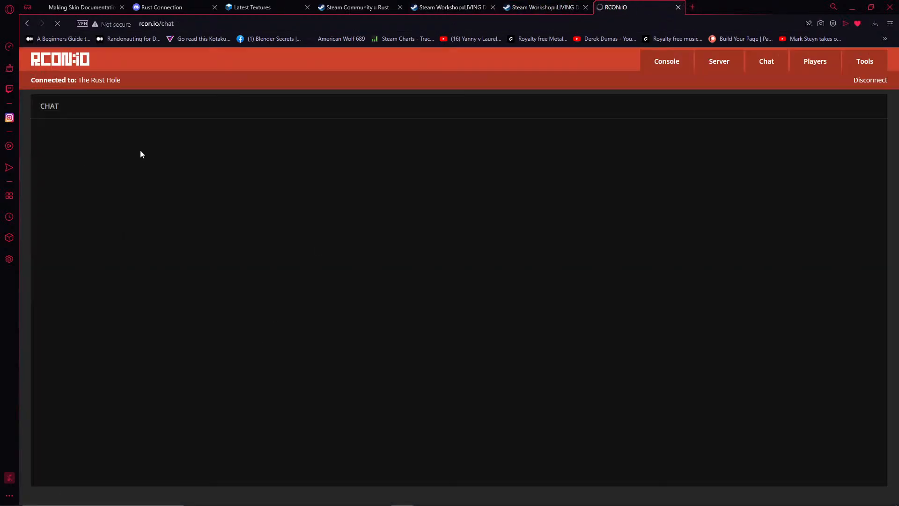
left_click(678, 65)
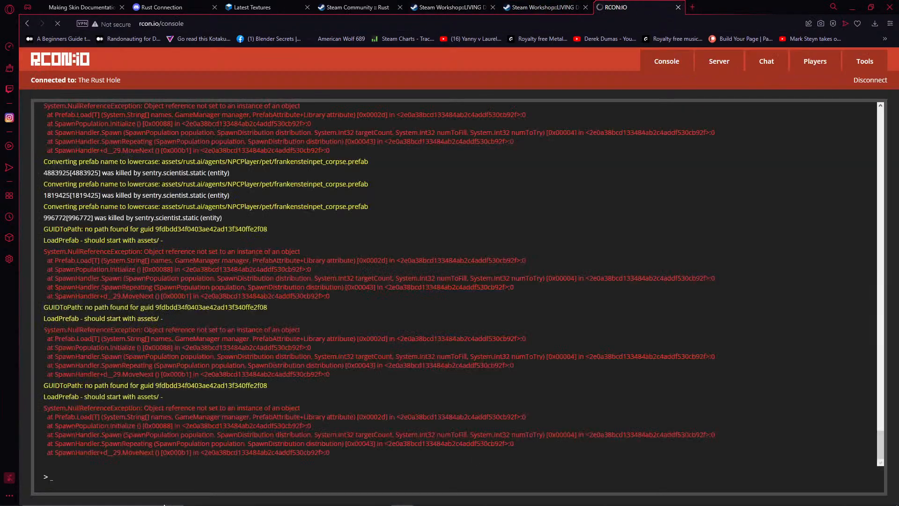
left_click(99, 476)
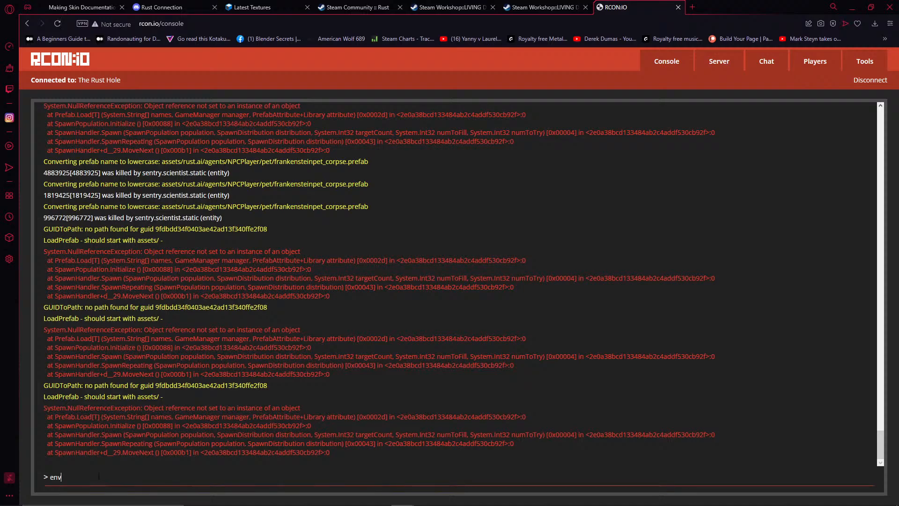
Query the server's time with env.time, and set it with the command env.time 19.
type("env.time")
key("Return")
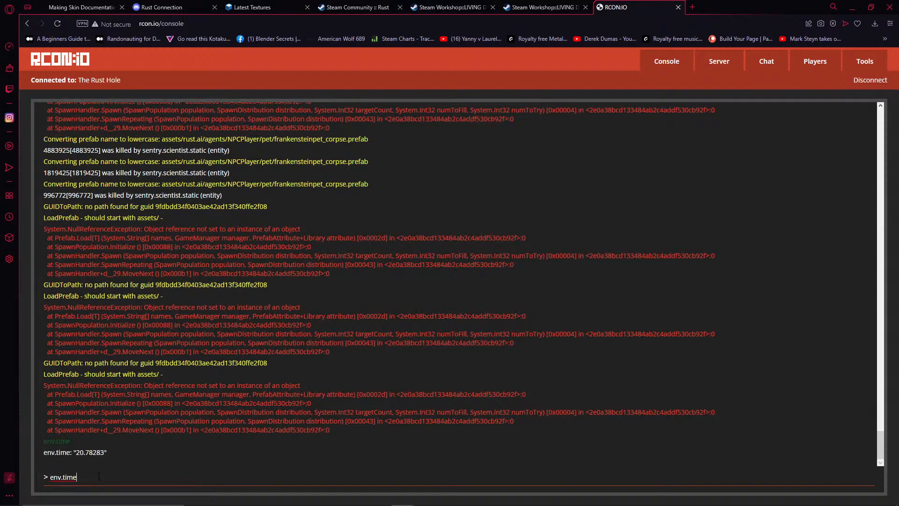
key("Return")
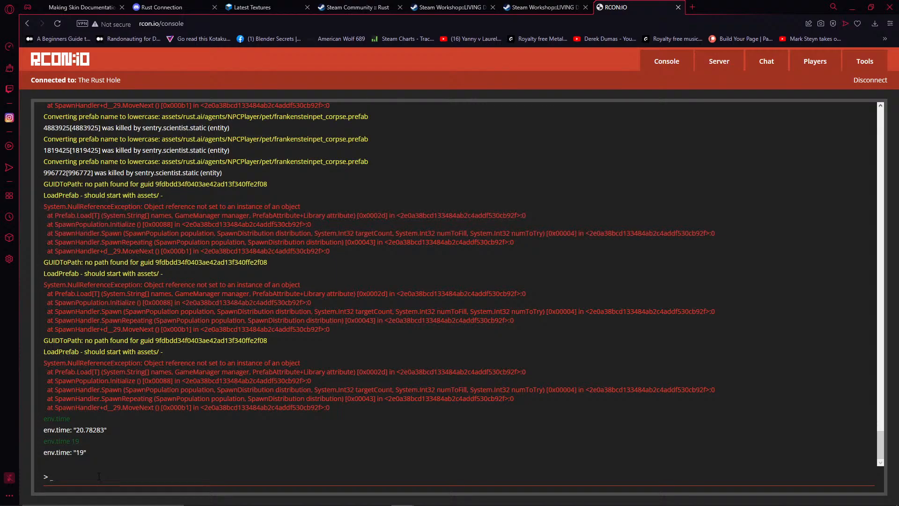
Switch back to Rust and crouch over the rug on the twig foundation to examine its artwork up close.
key("alt+Tab")
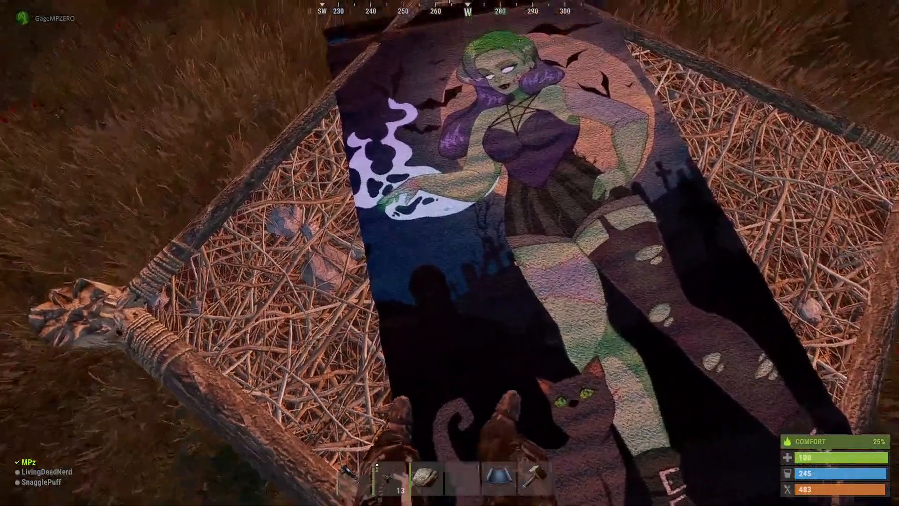
key("ctrl")
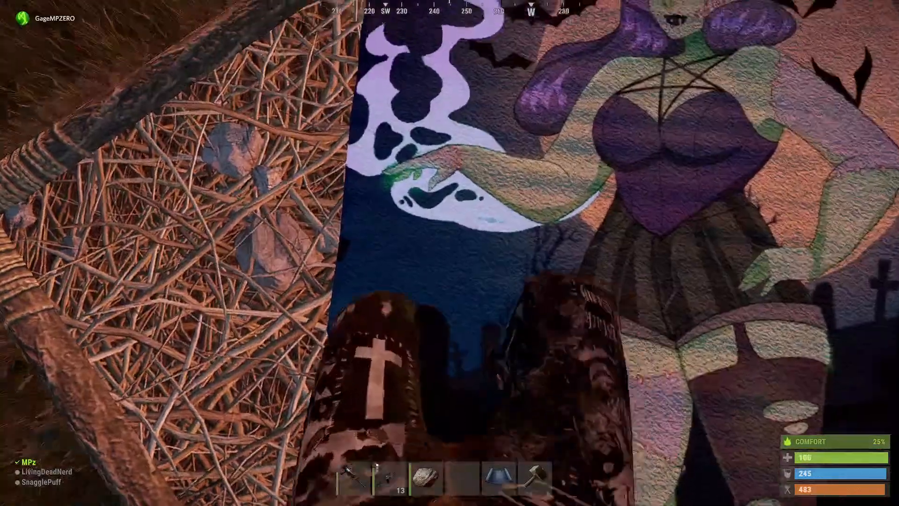